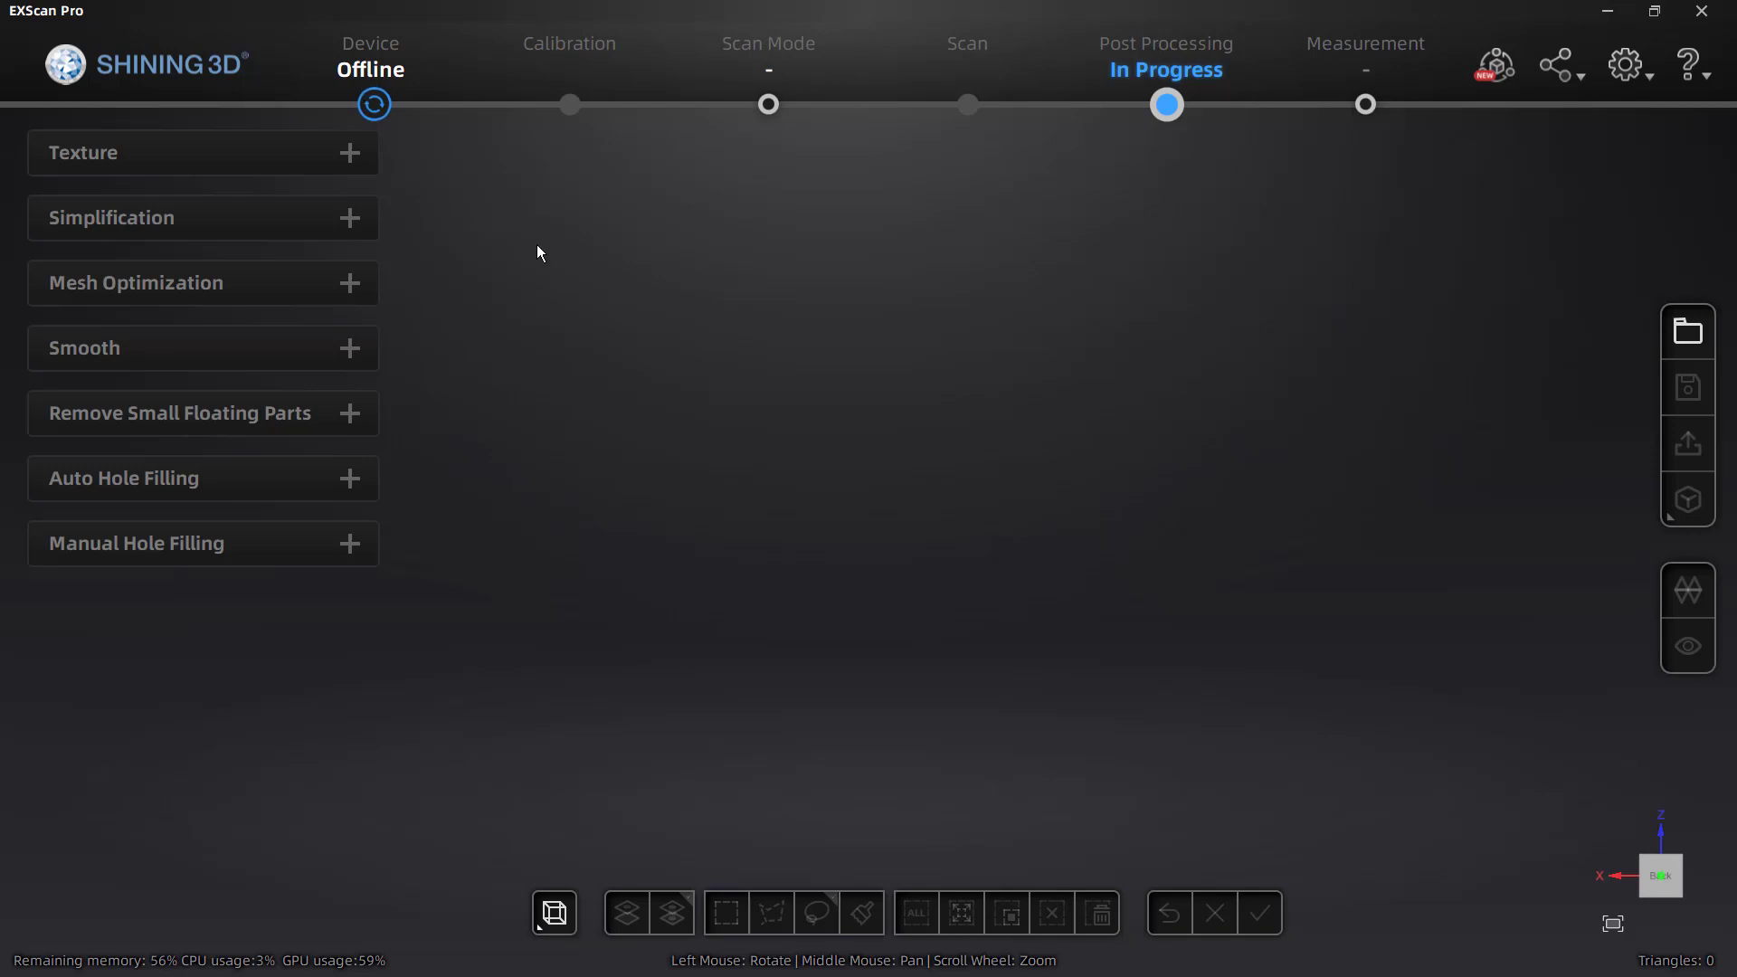
- Return to scan mode selection, continuing despite the graphics card warning, and choose Handheld Rapid Scan
left_click(767, 105)
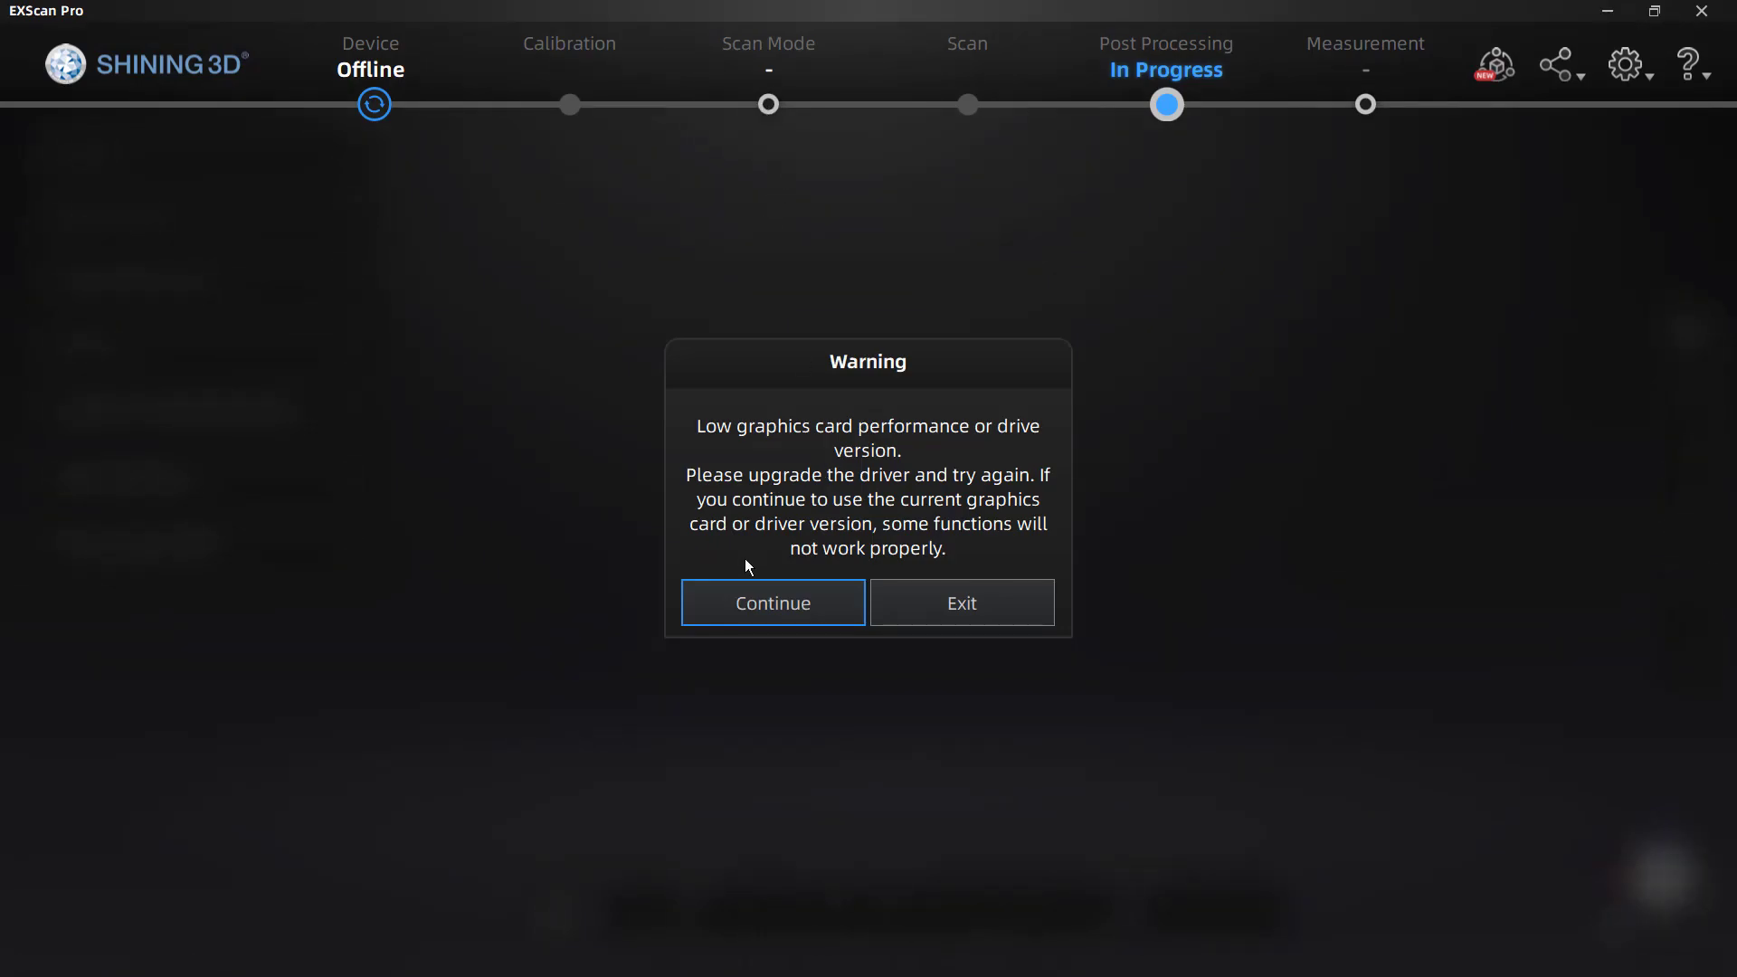
left_click(773, 603)
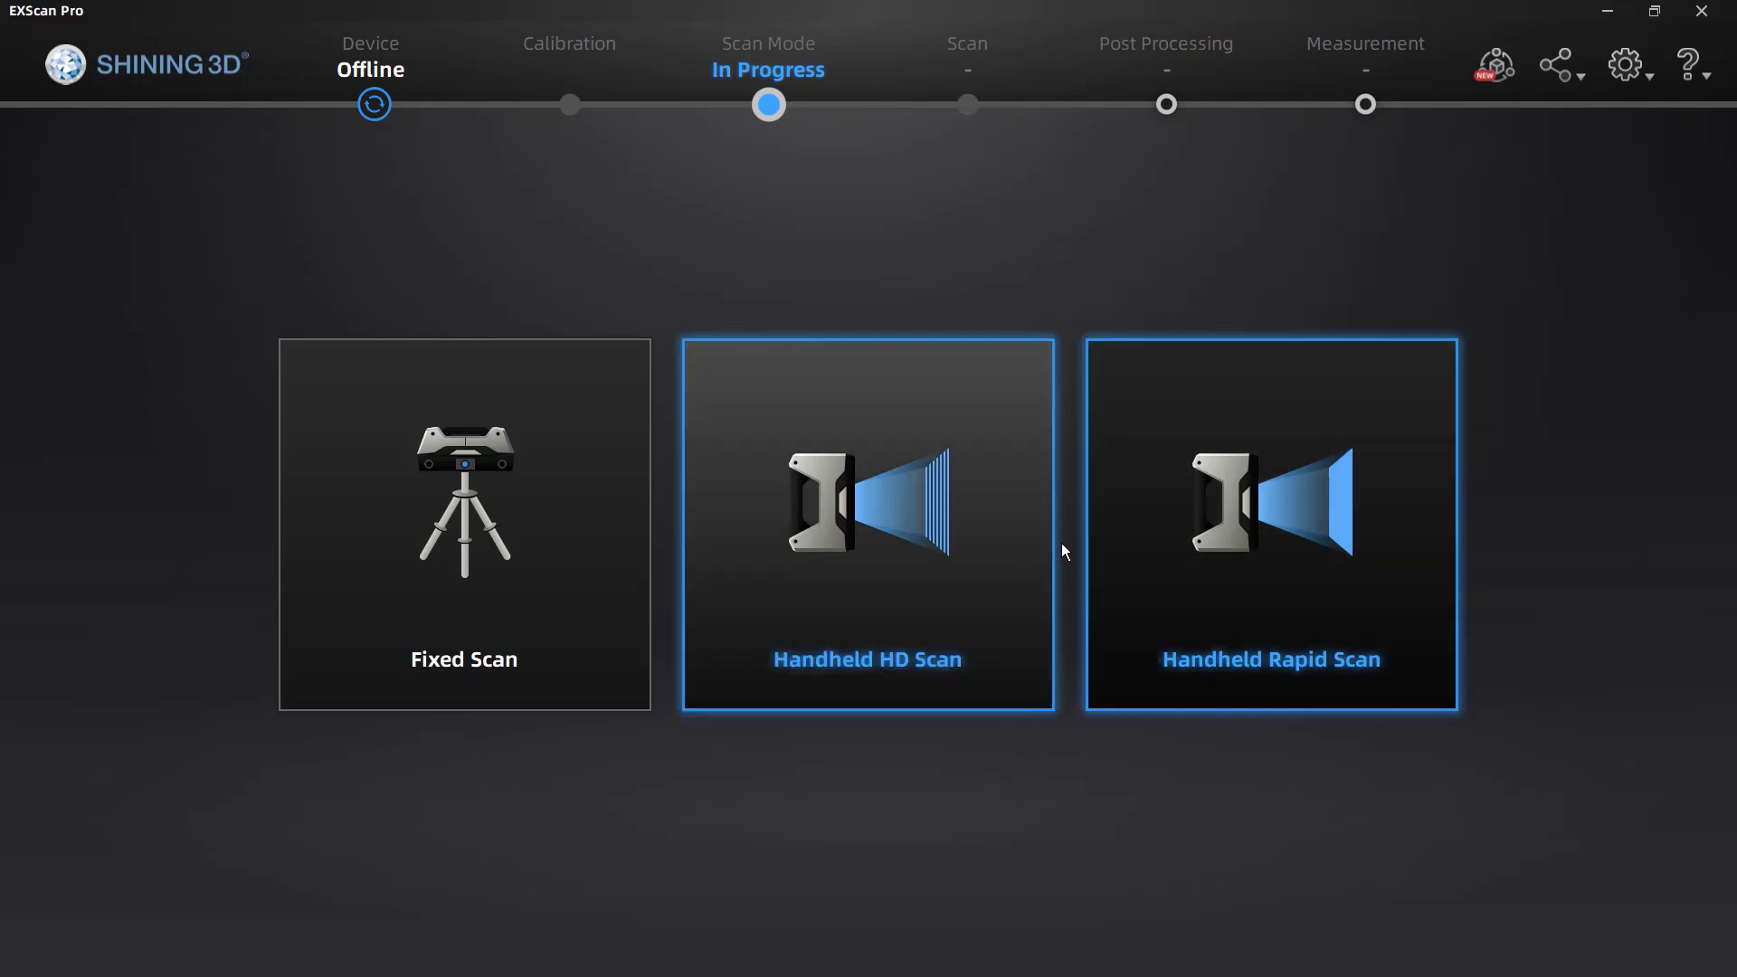
left_click(1105, 537)
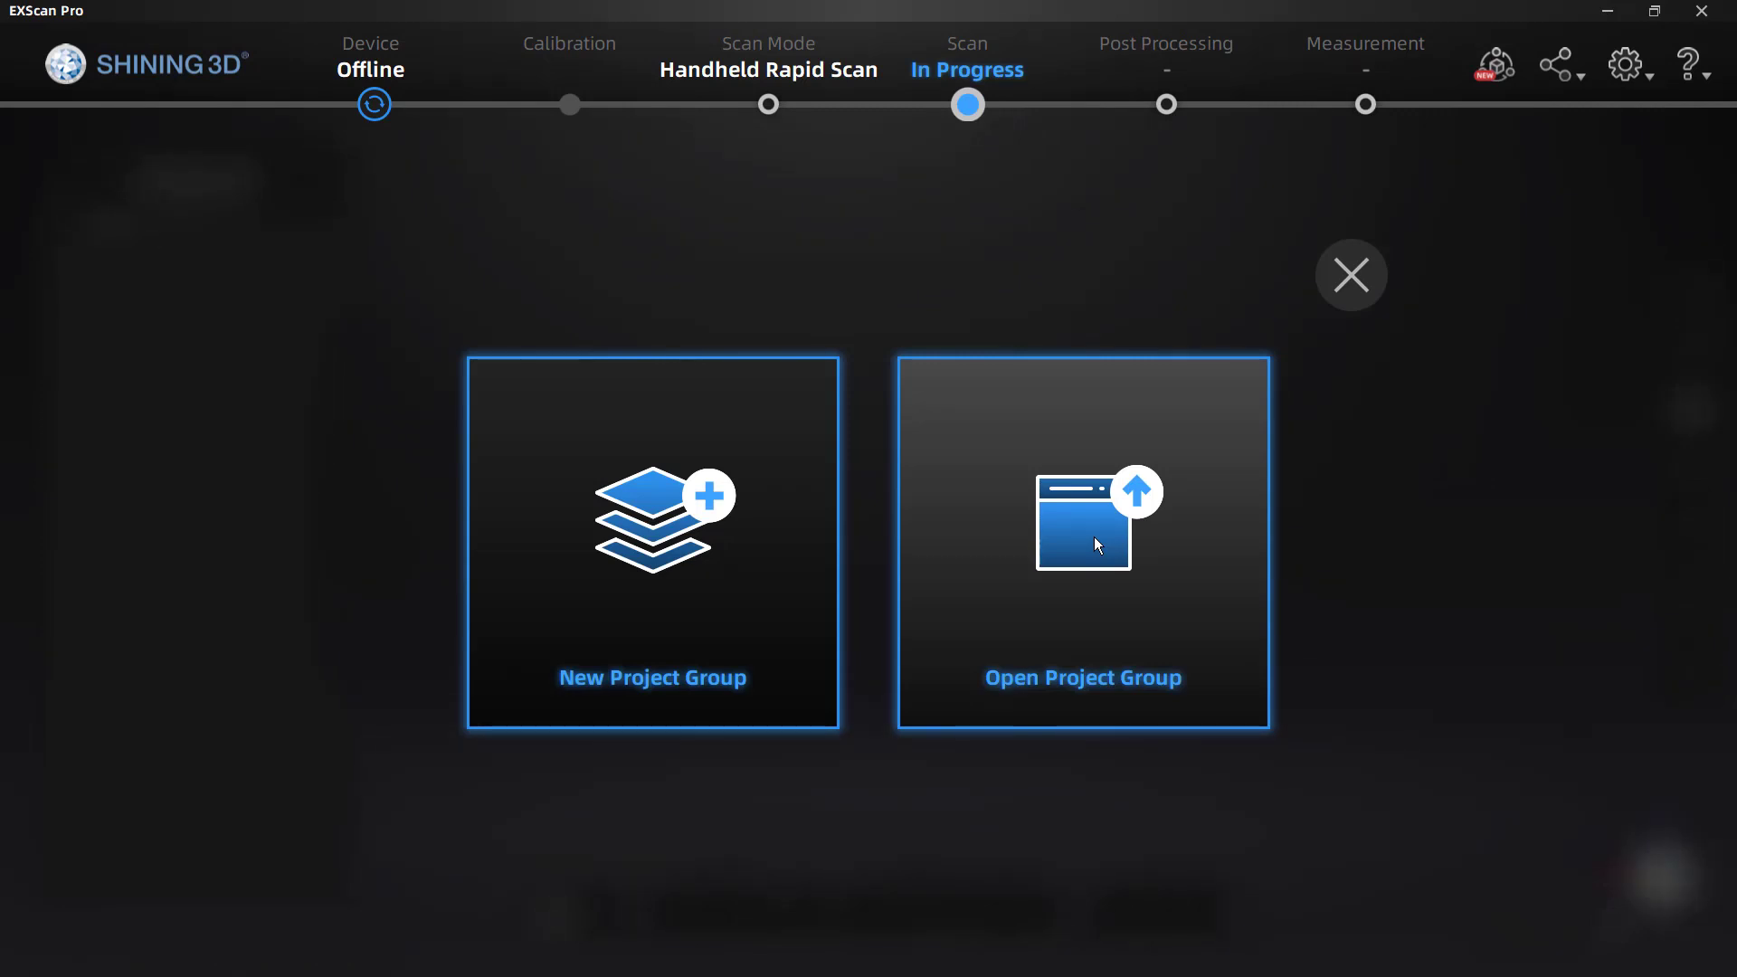
- Open the existing project group StarionFender008.sln_rap from the StarionFender008 folder and dismiss the offline device warning
left_click(1140, 465)
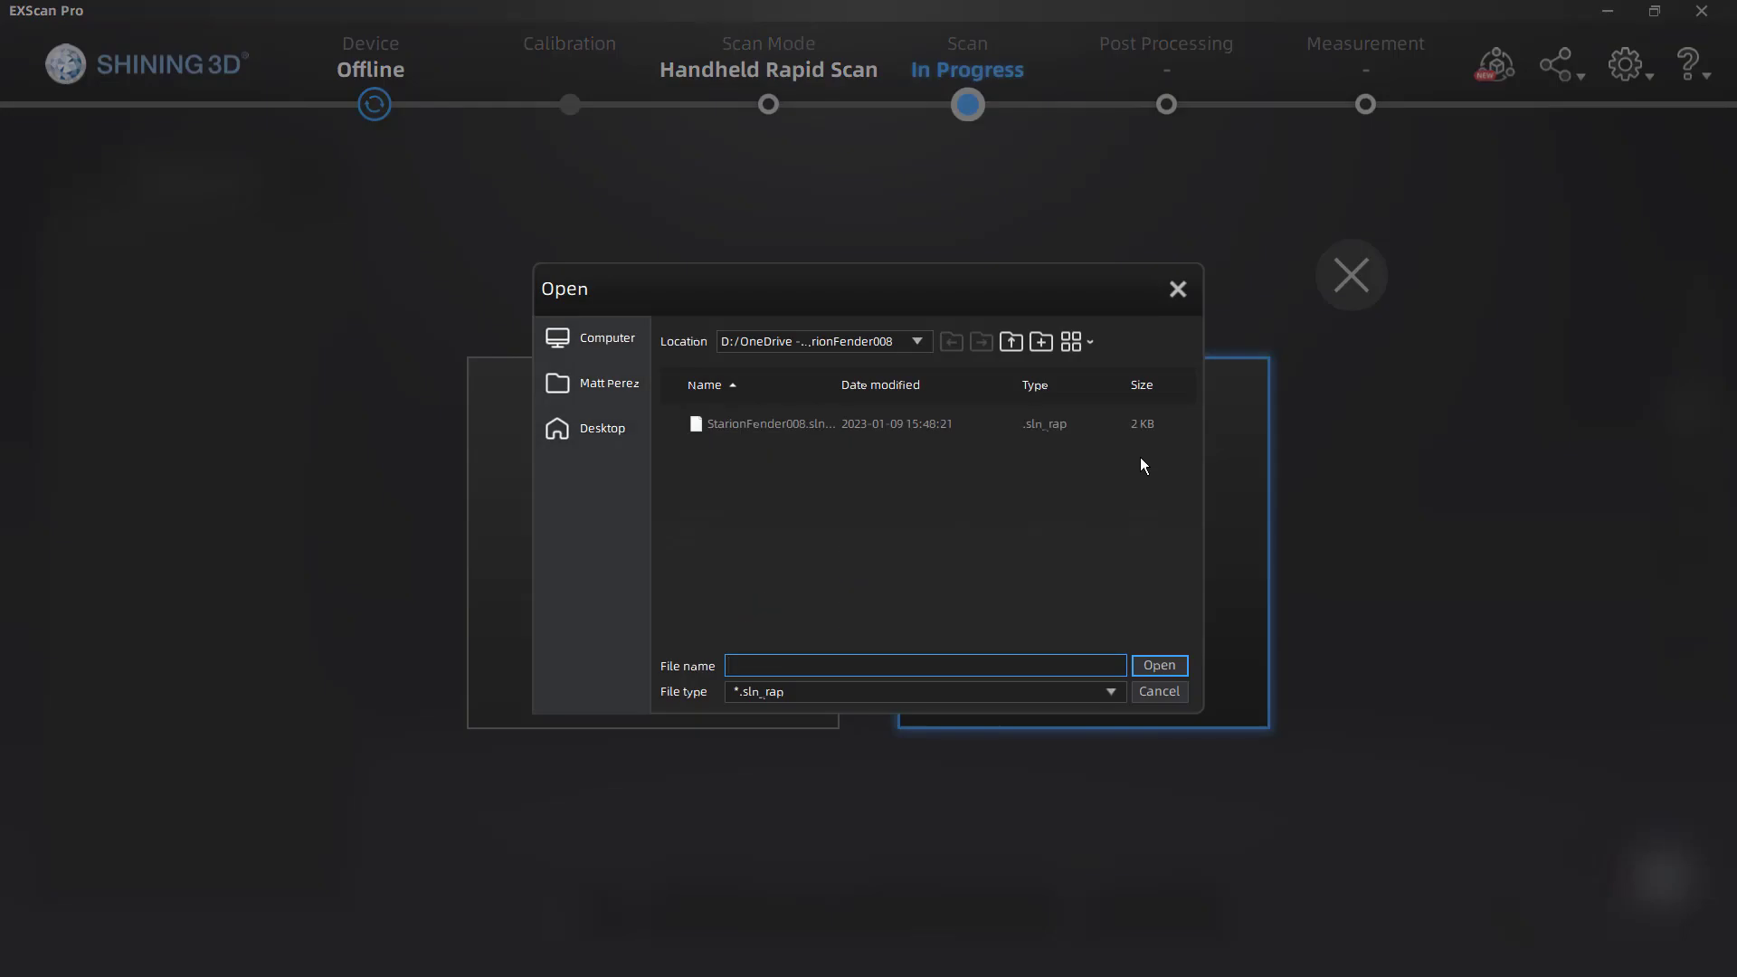
left_click(1012, 342)
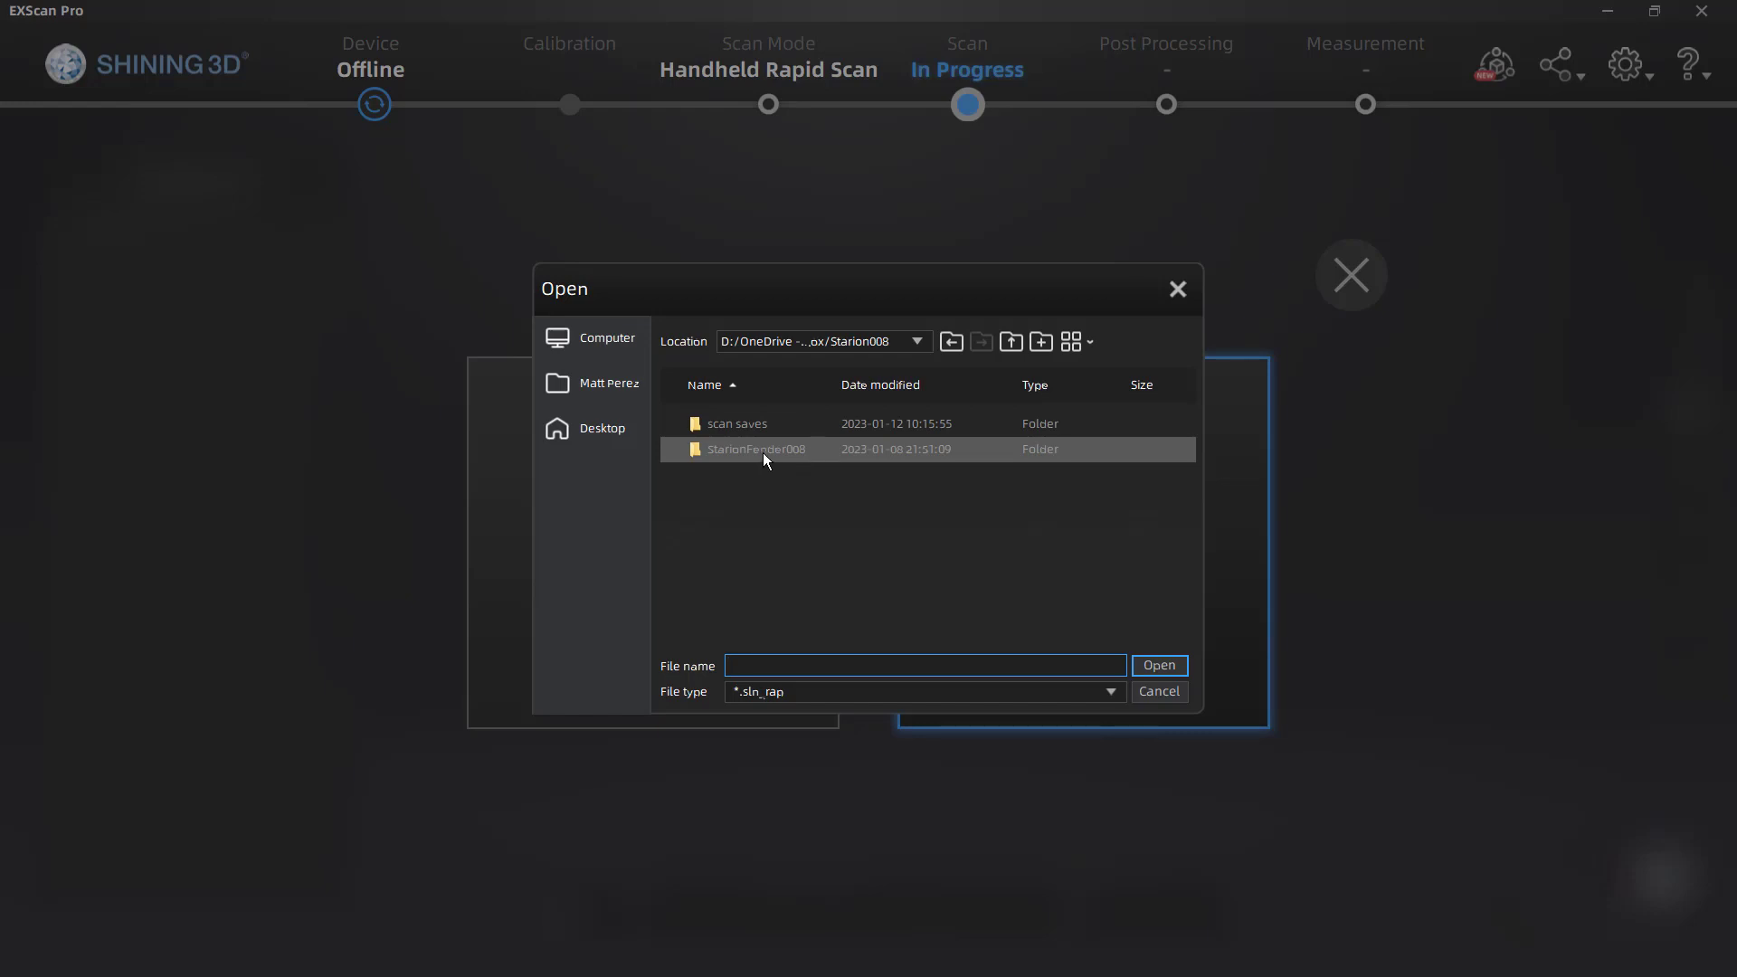
double_click(763, 452)
left_click(768, 433)
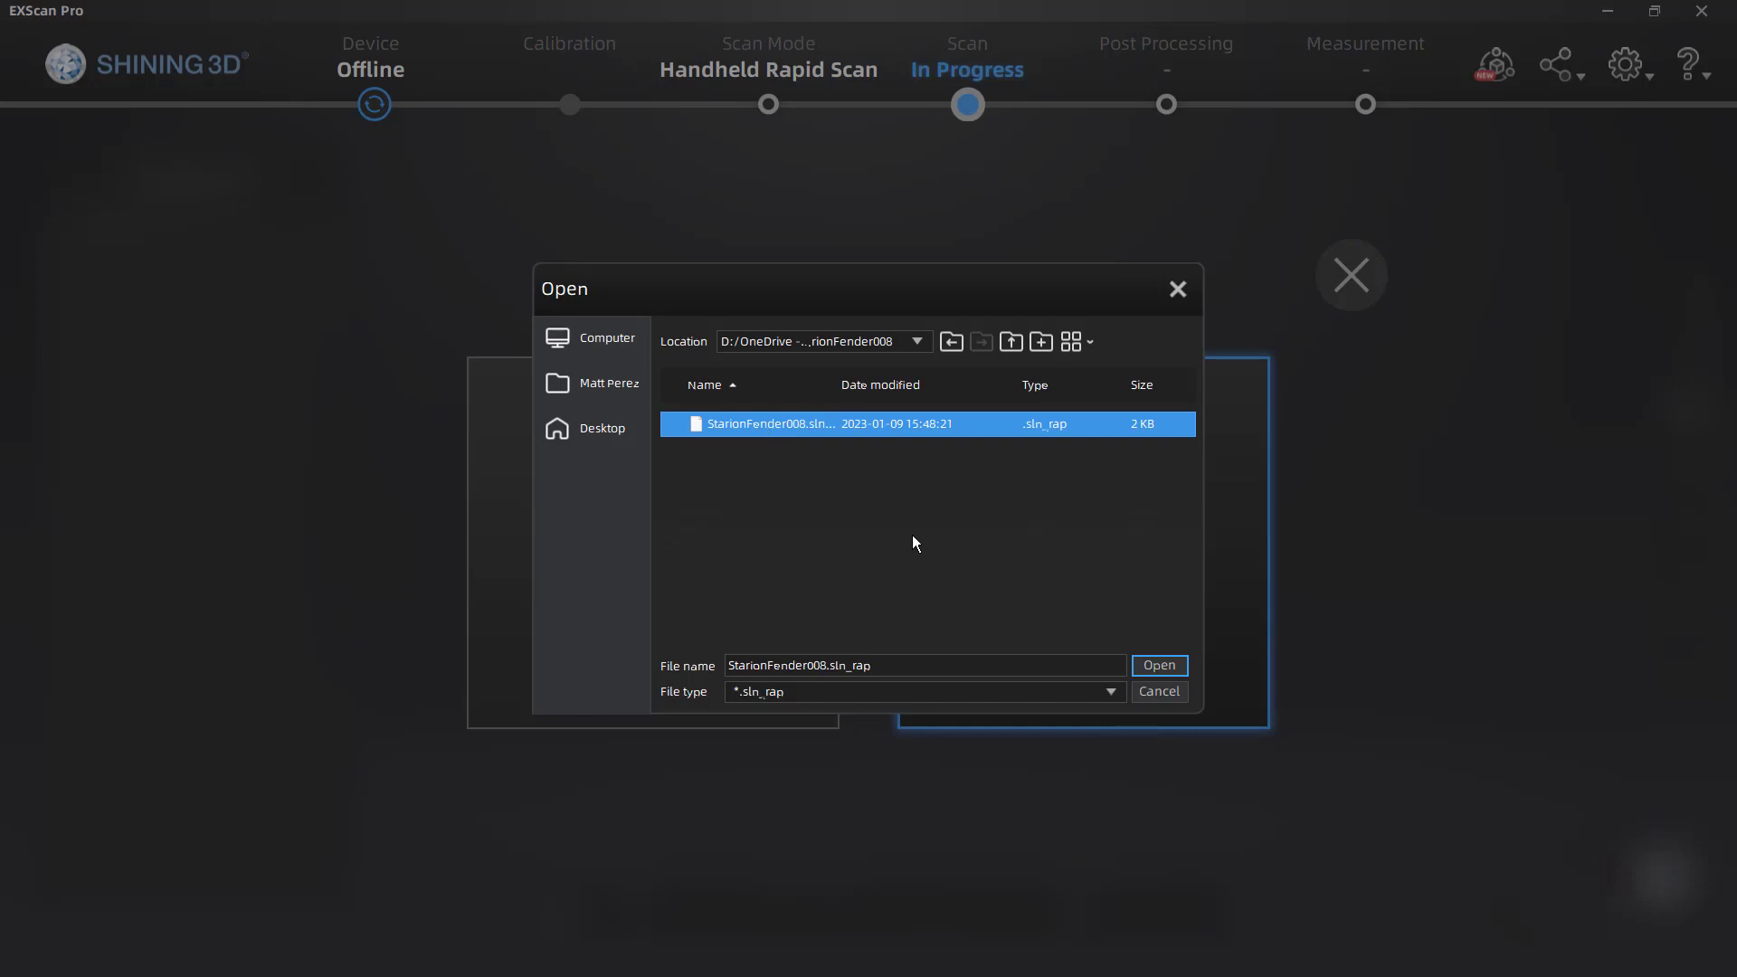
left_click(1145, 662)
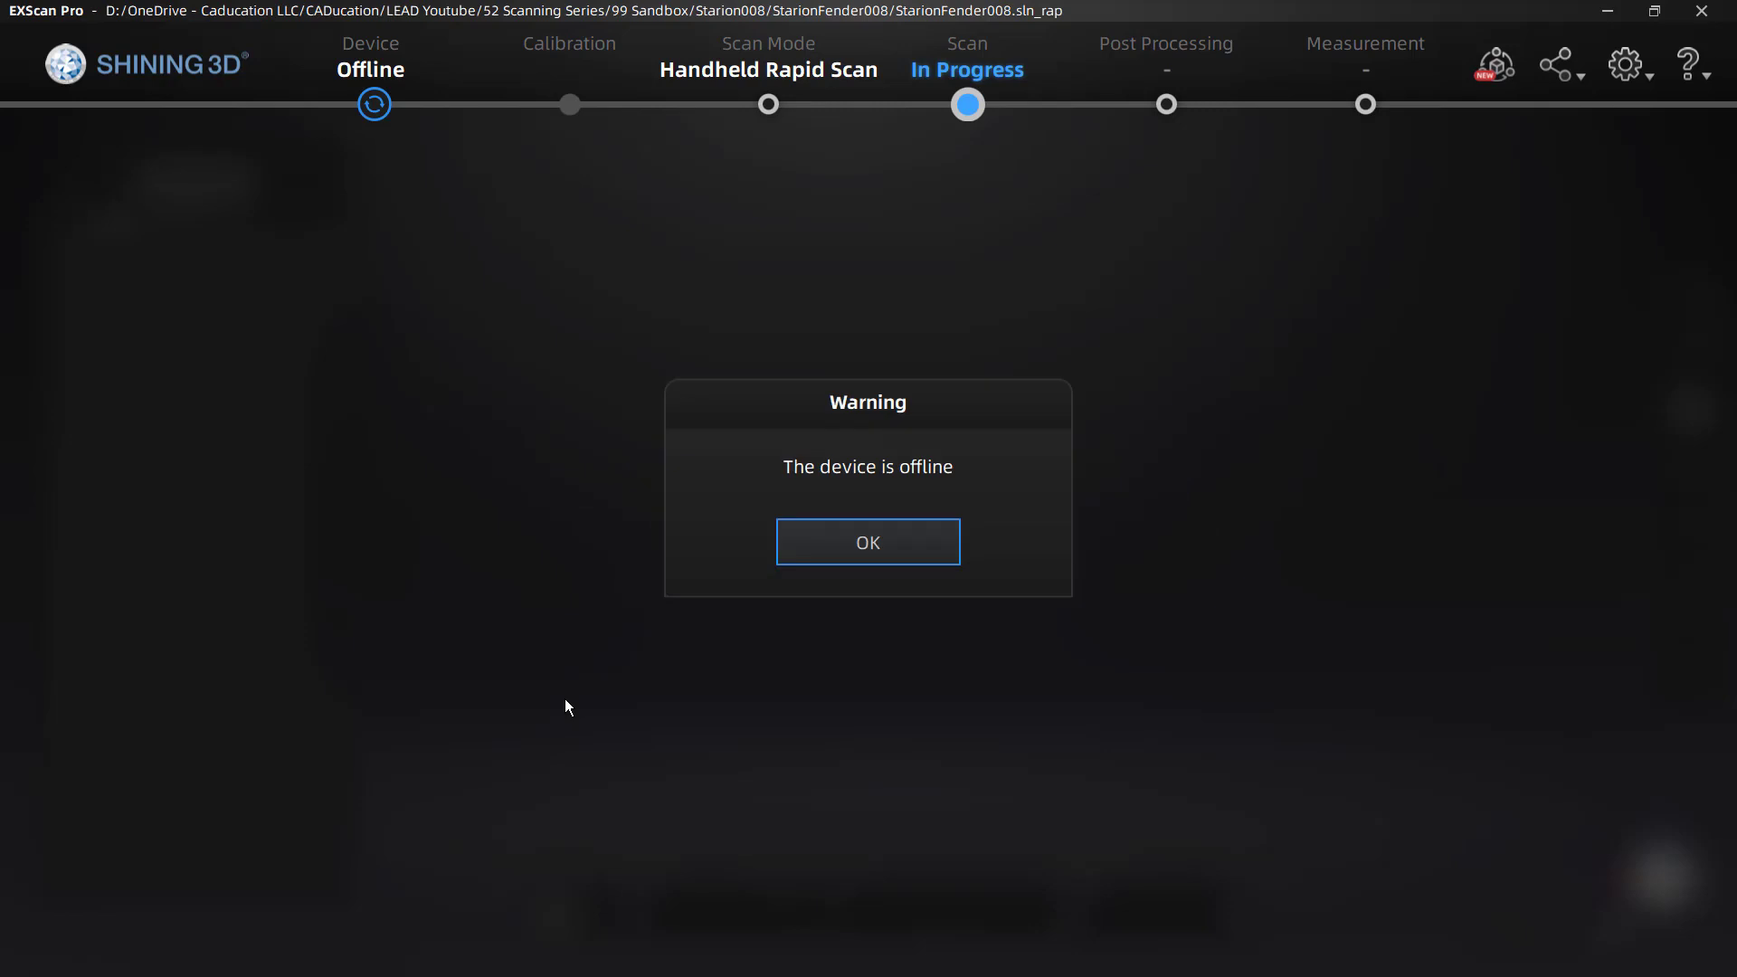
left_click(855, 554)
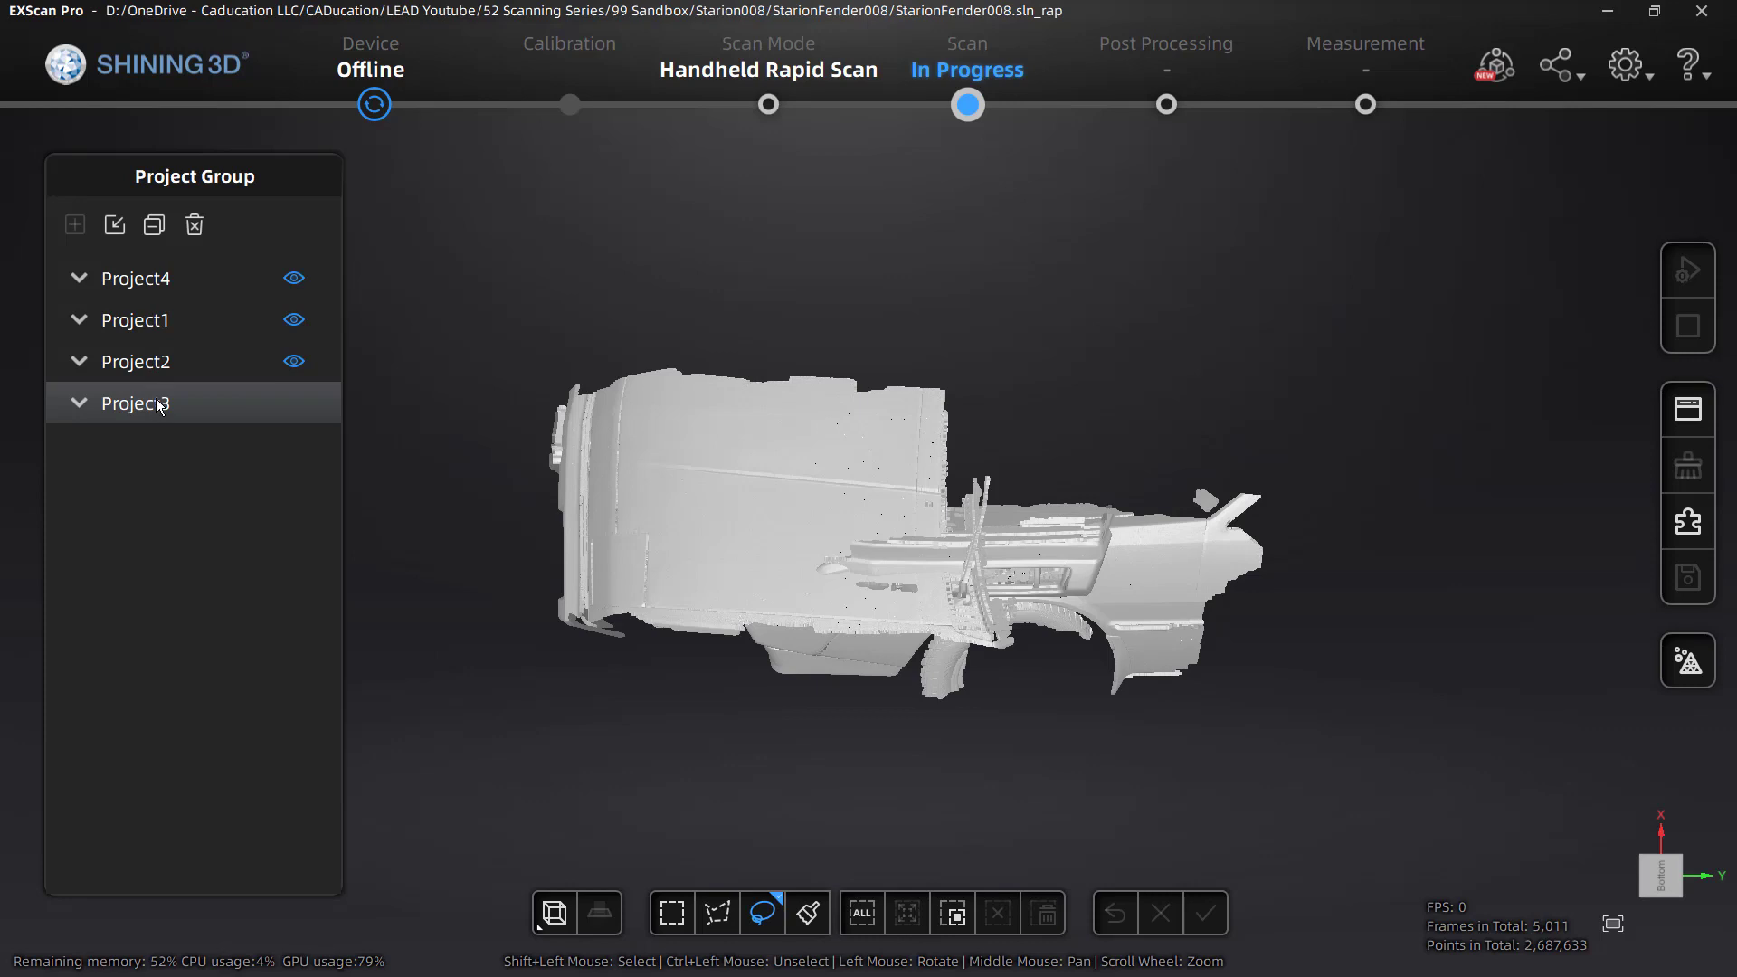
- Check the project files available for import without loading any, and leave only Project1 visible in the project group
left_click(115, 226)
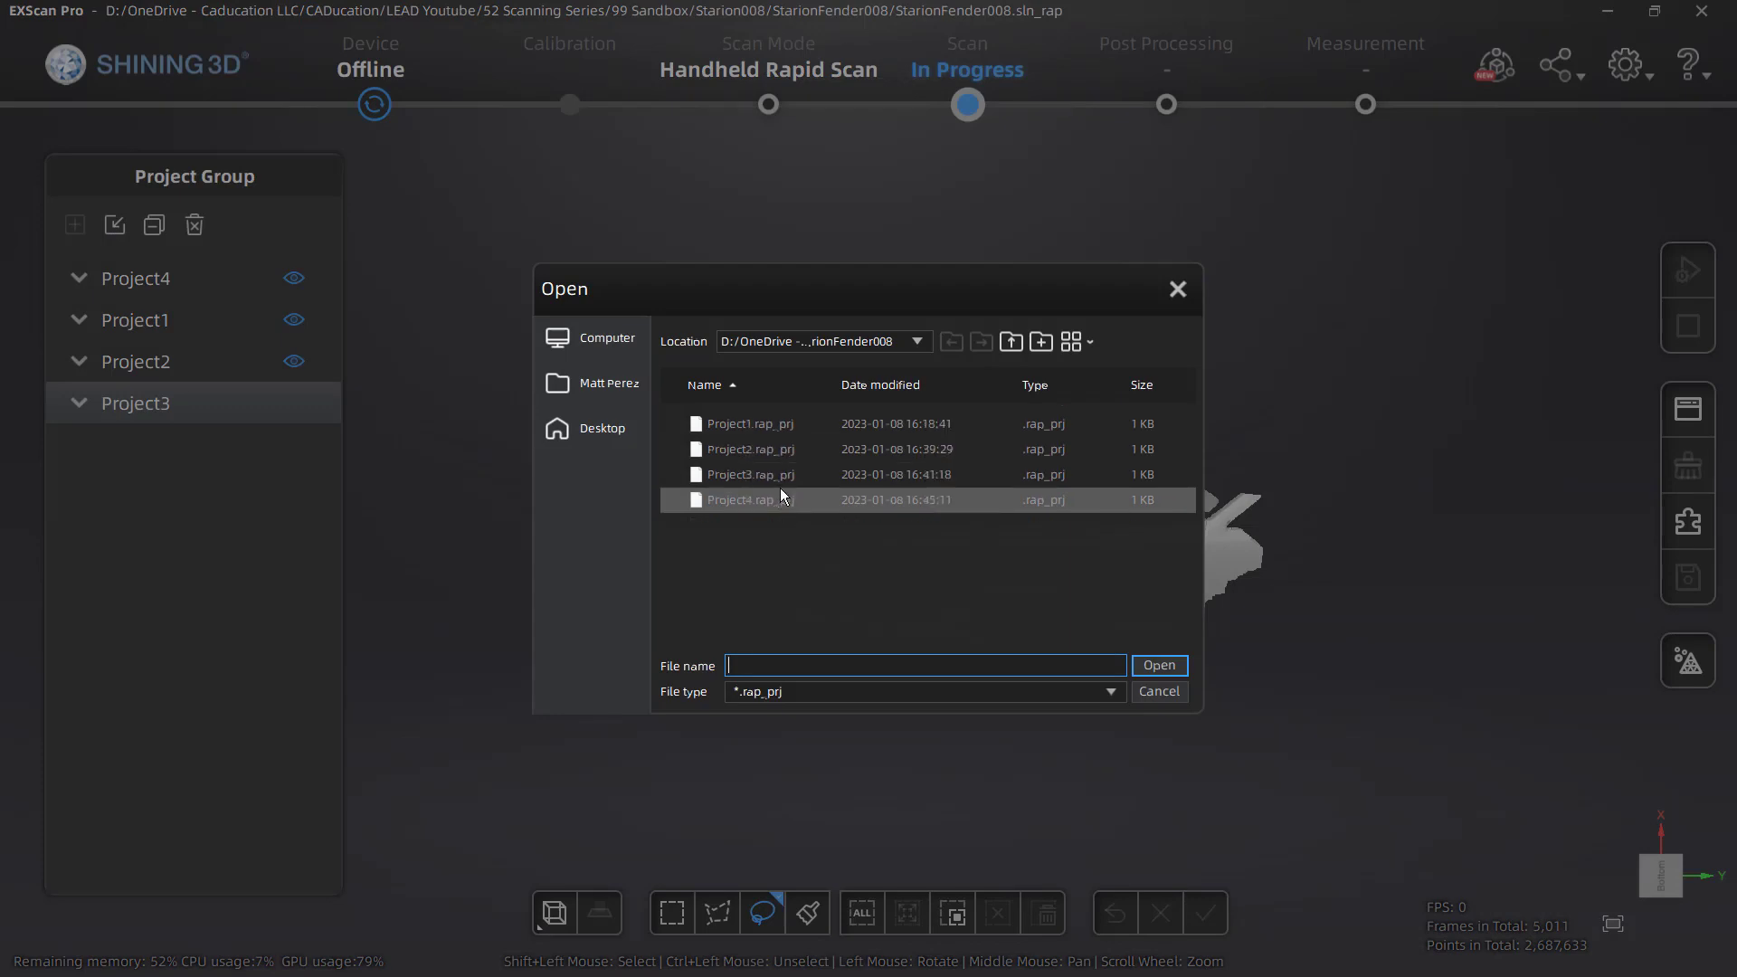
left_click(1158, 691)
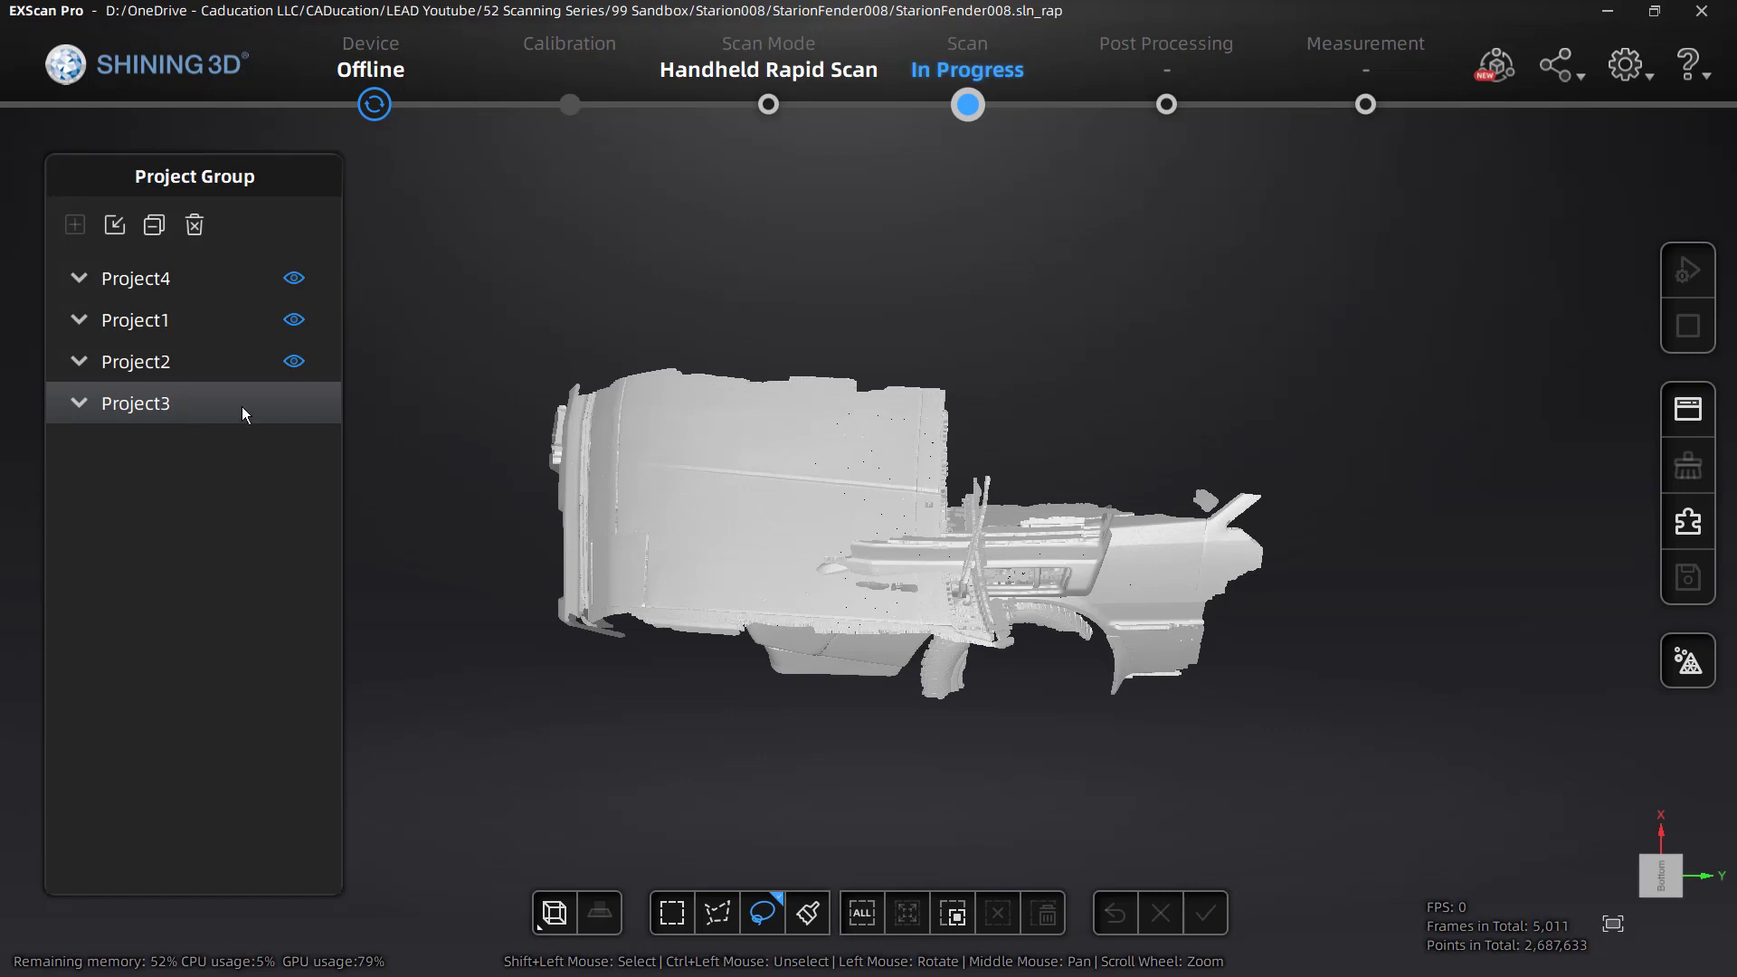
left_click(286, 400)
left_click(294, 361)
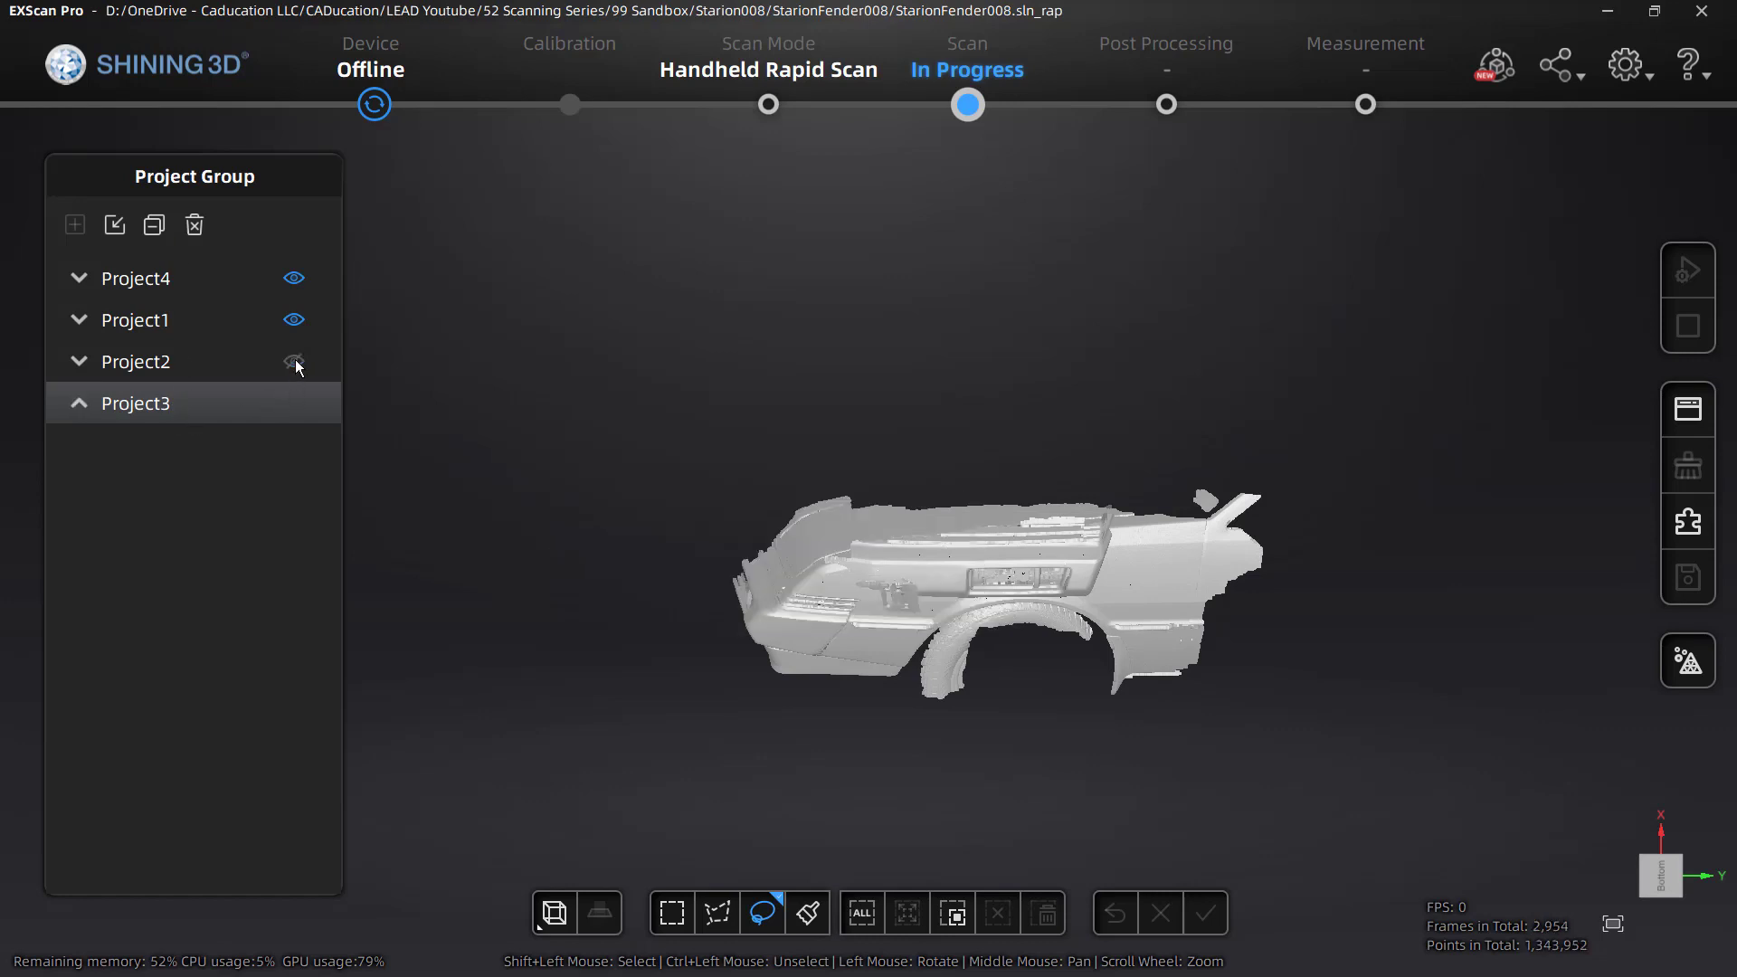
left_click(294, 322)
left_click(294, 361)
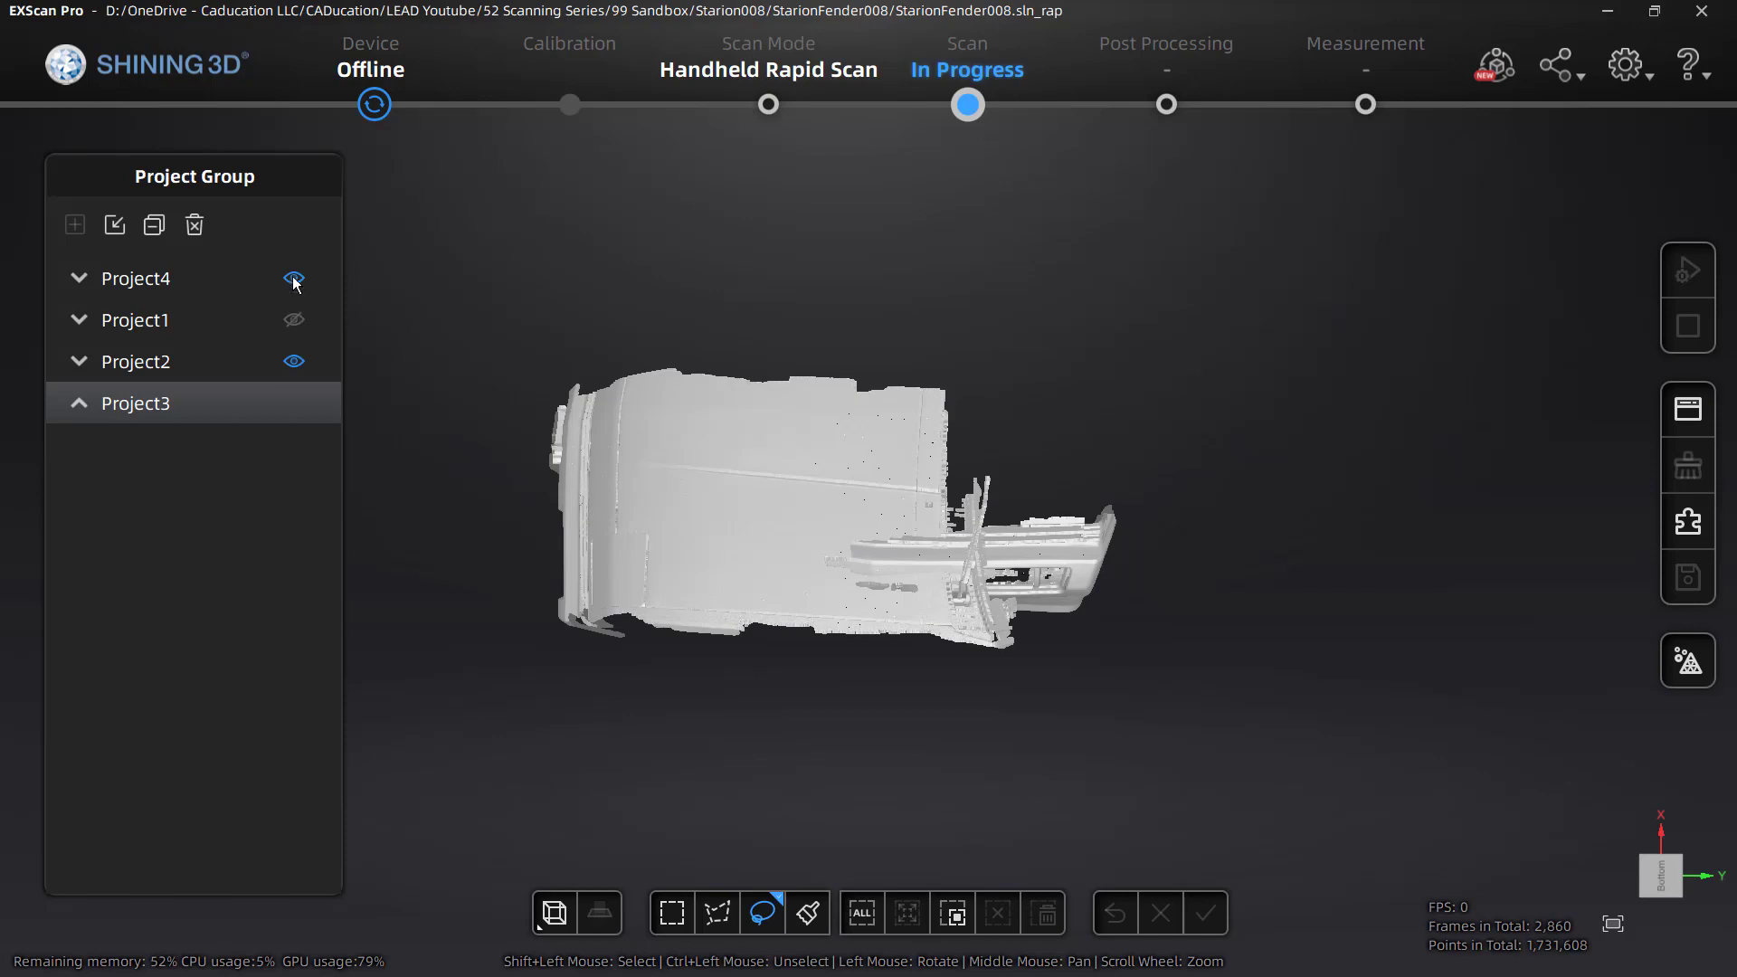
left_click(293, 278)
left_click(294, 321)
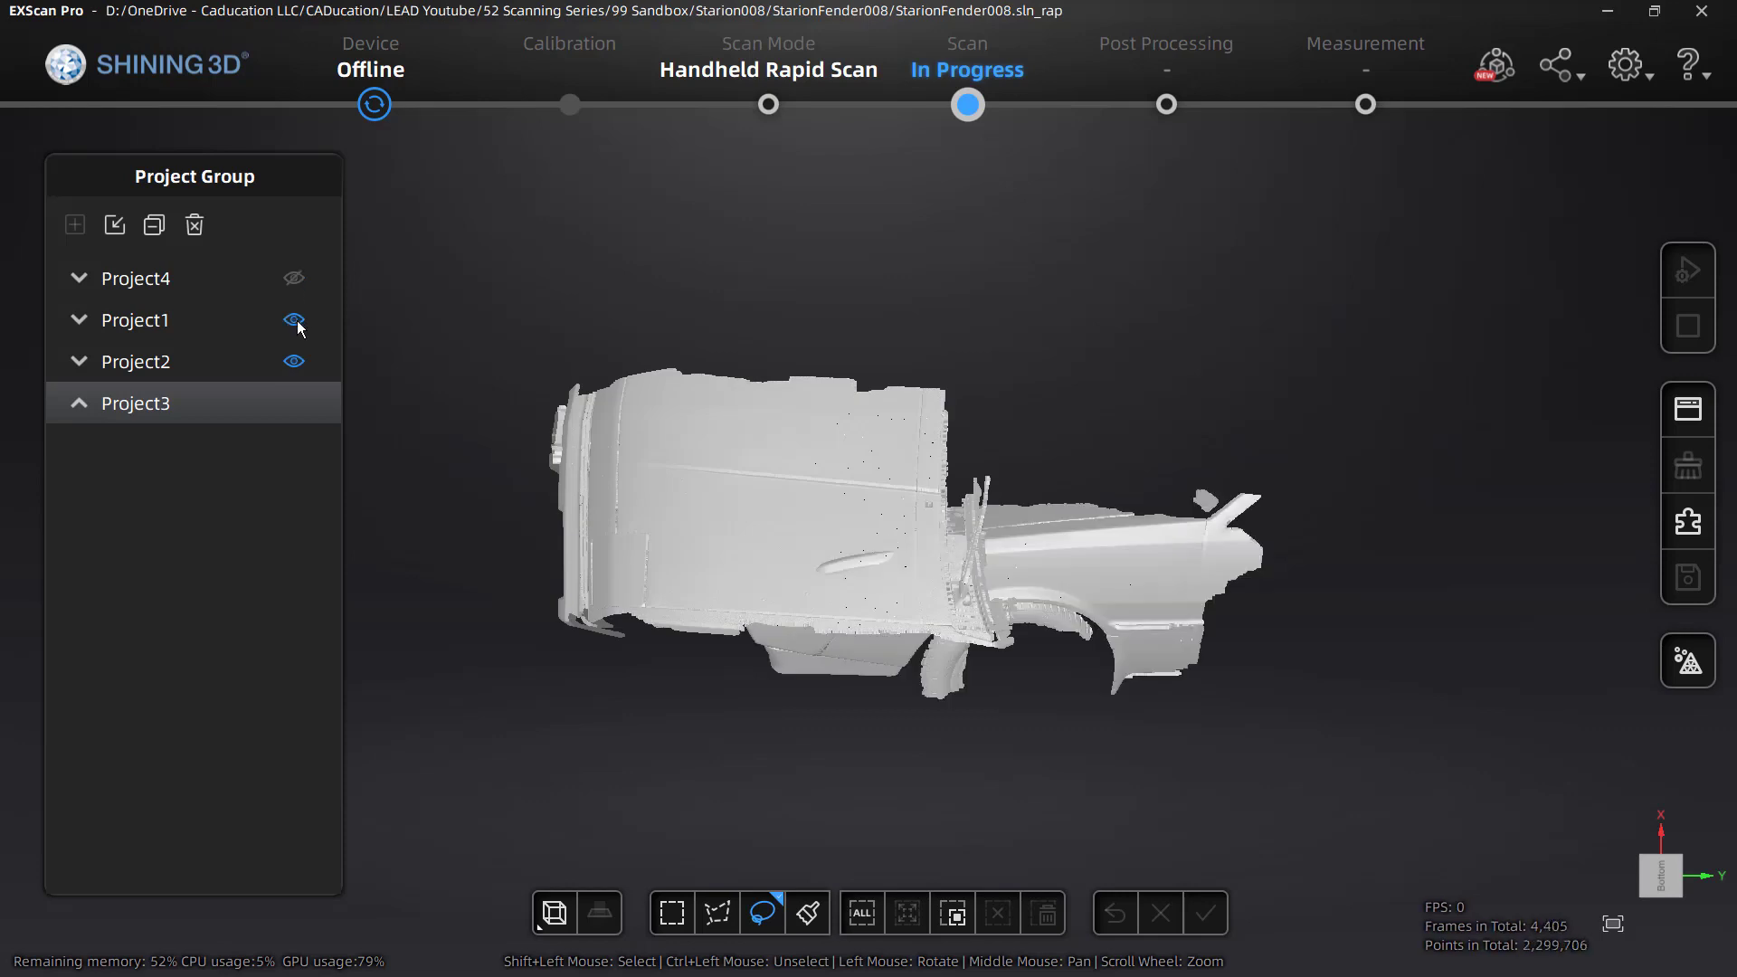
left_click(294, 361)
- Examine the overall shape and coverage of the fender scan in Project1
middle_click_drag(792, 585, 803, 539)
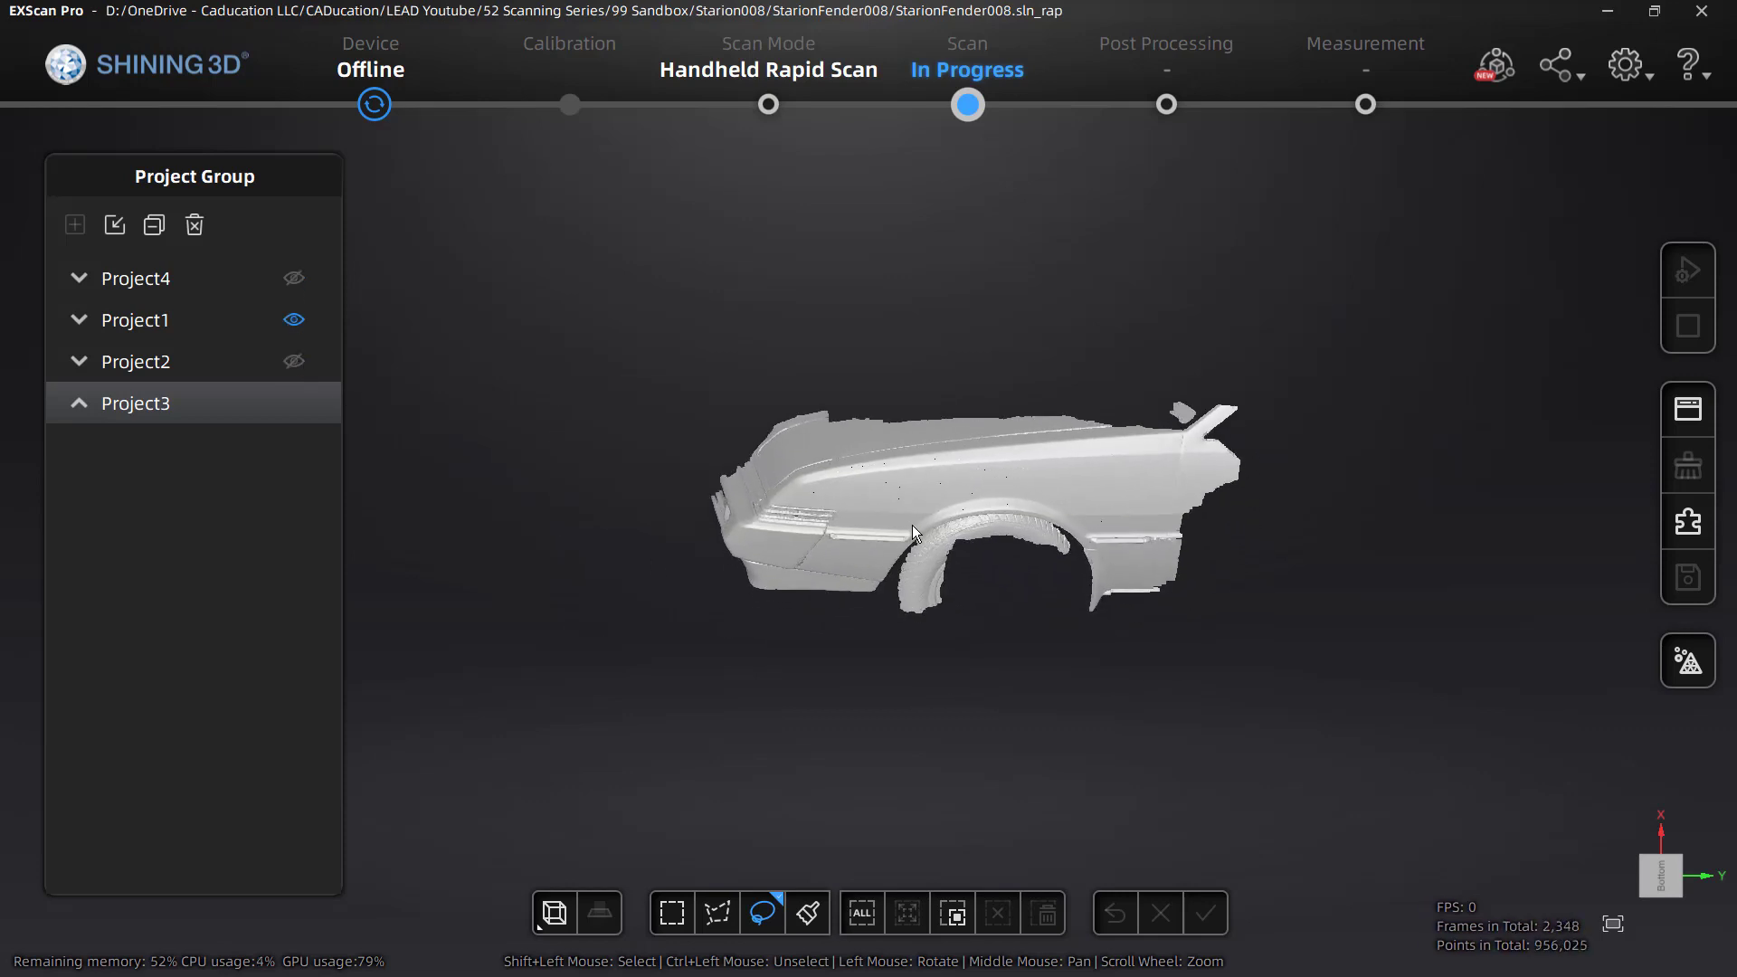
scroll(995, 579, "up", 5)
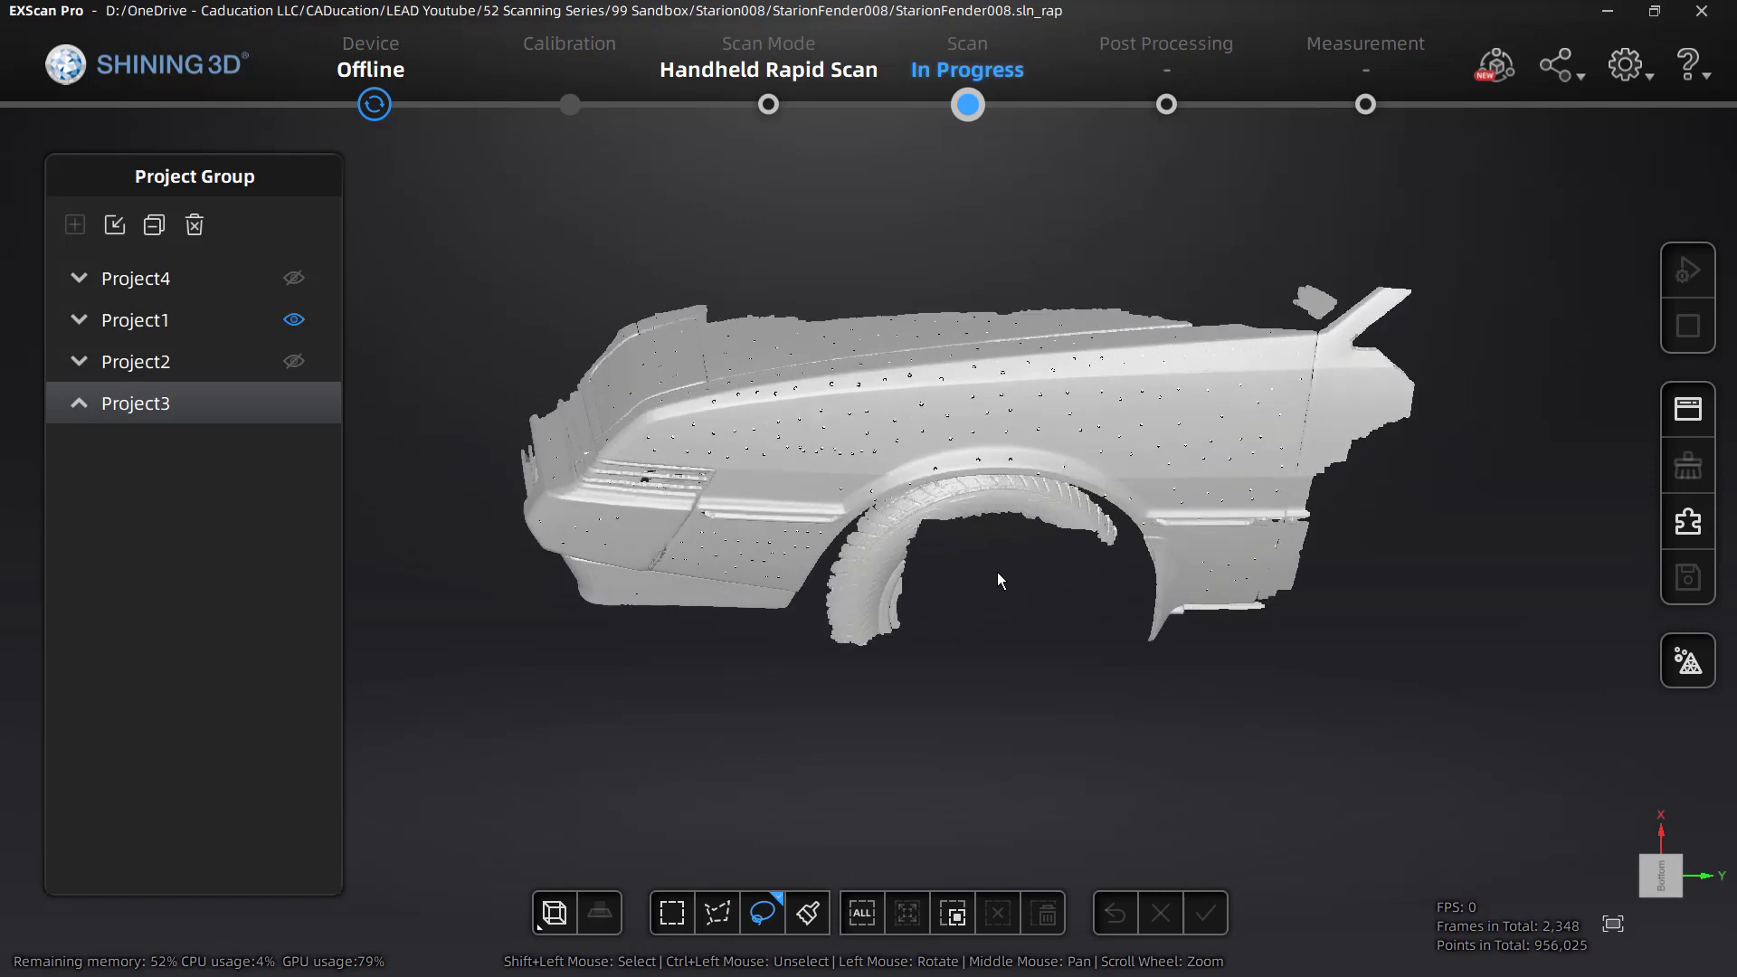
scroll(993, 541, "up", 3)
scroll(995, 625, "down", 4)
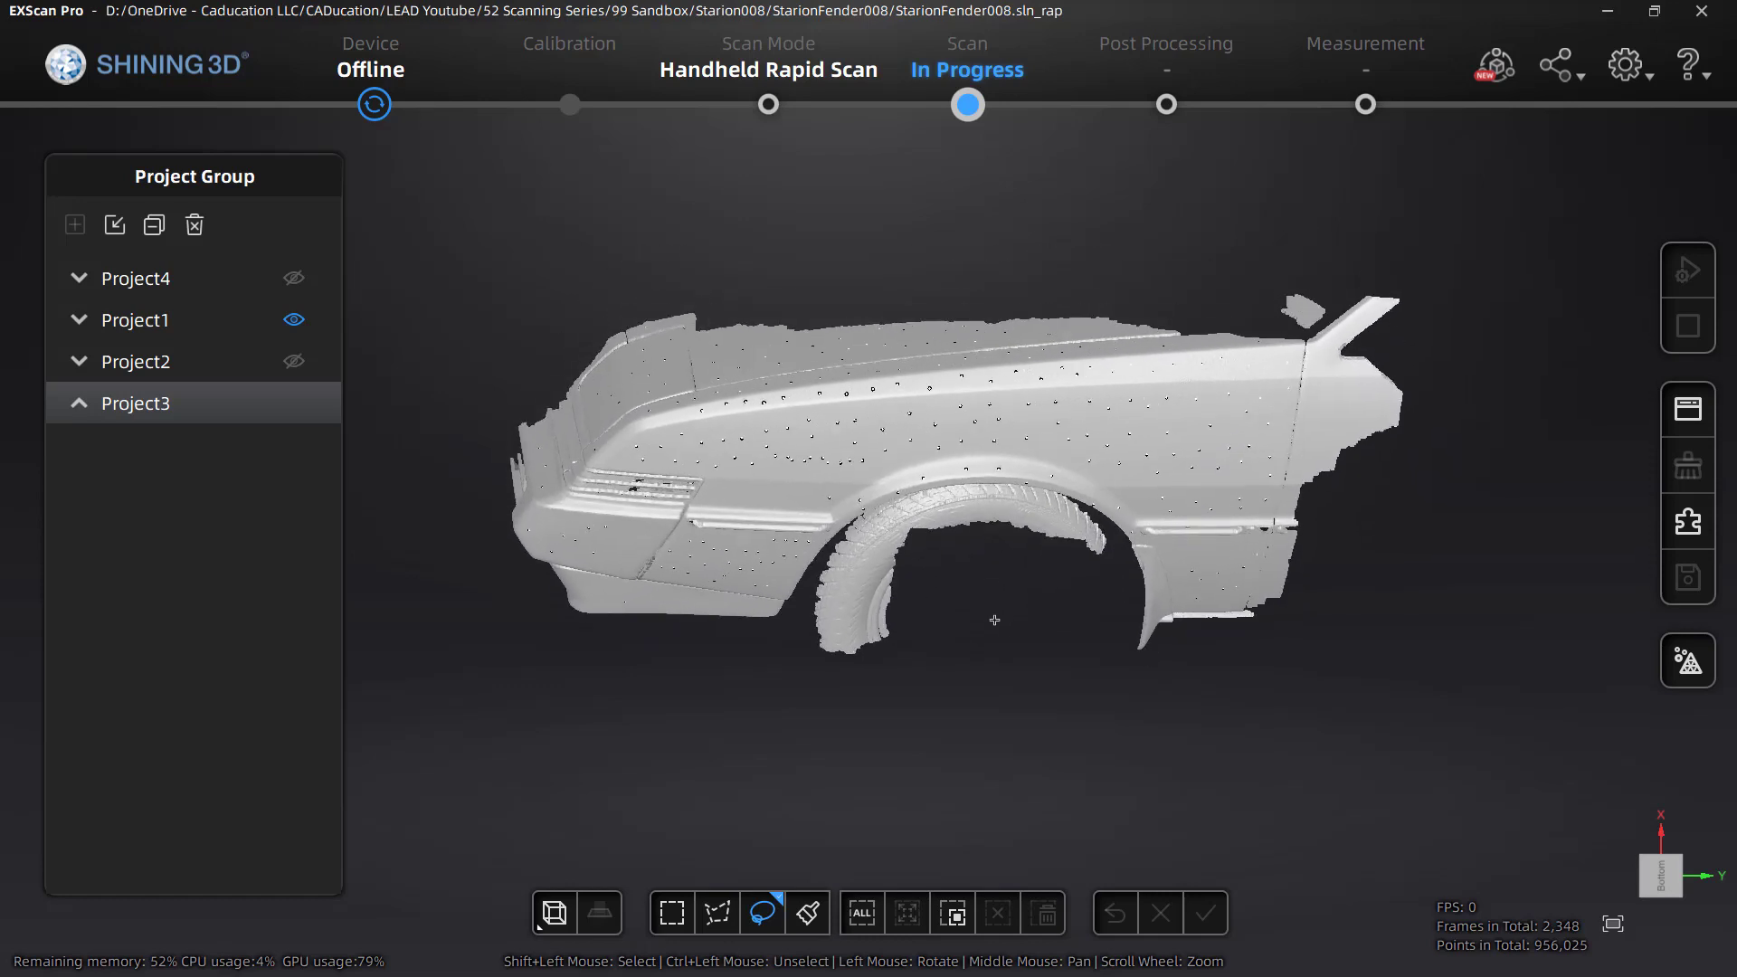
right_click(993, 400)
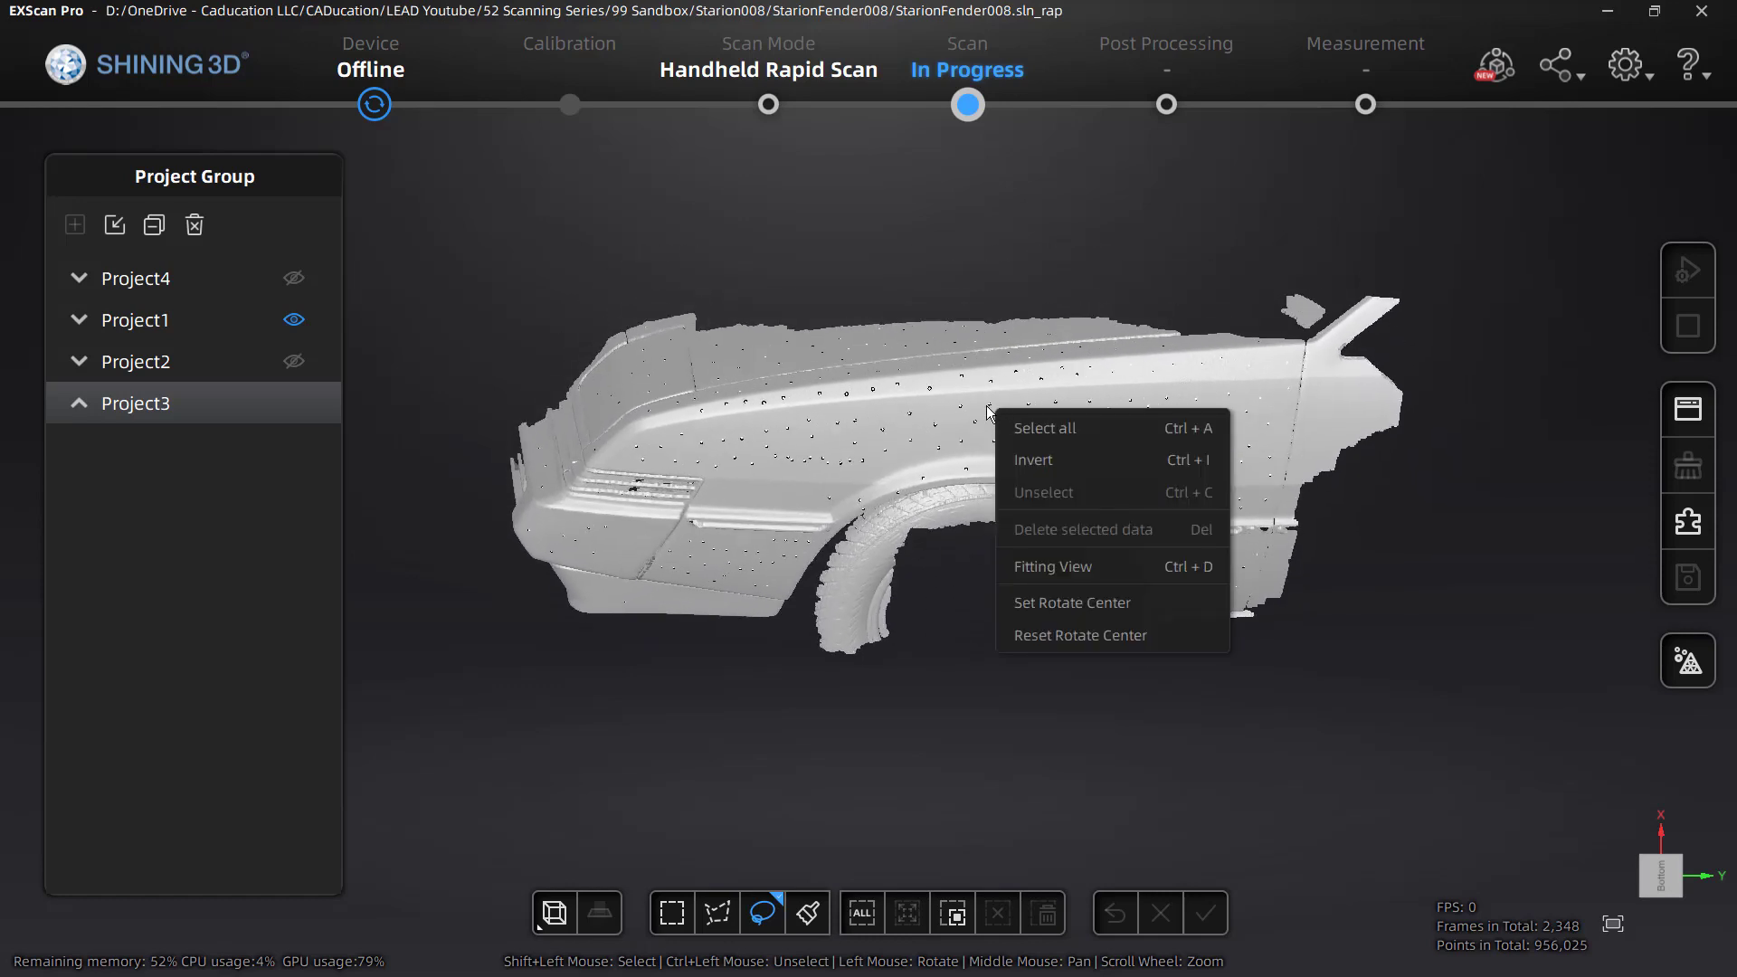
left_click(919, 450)
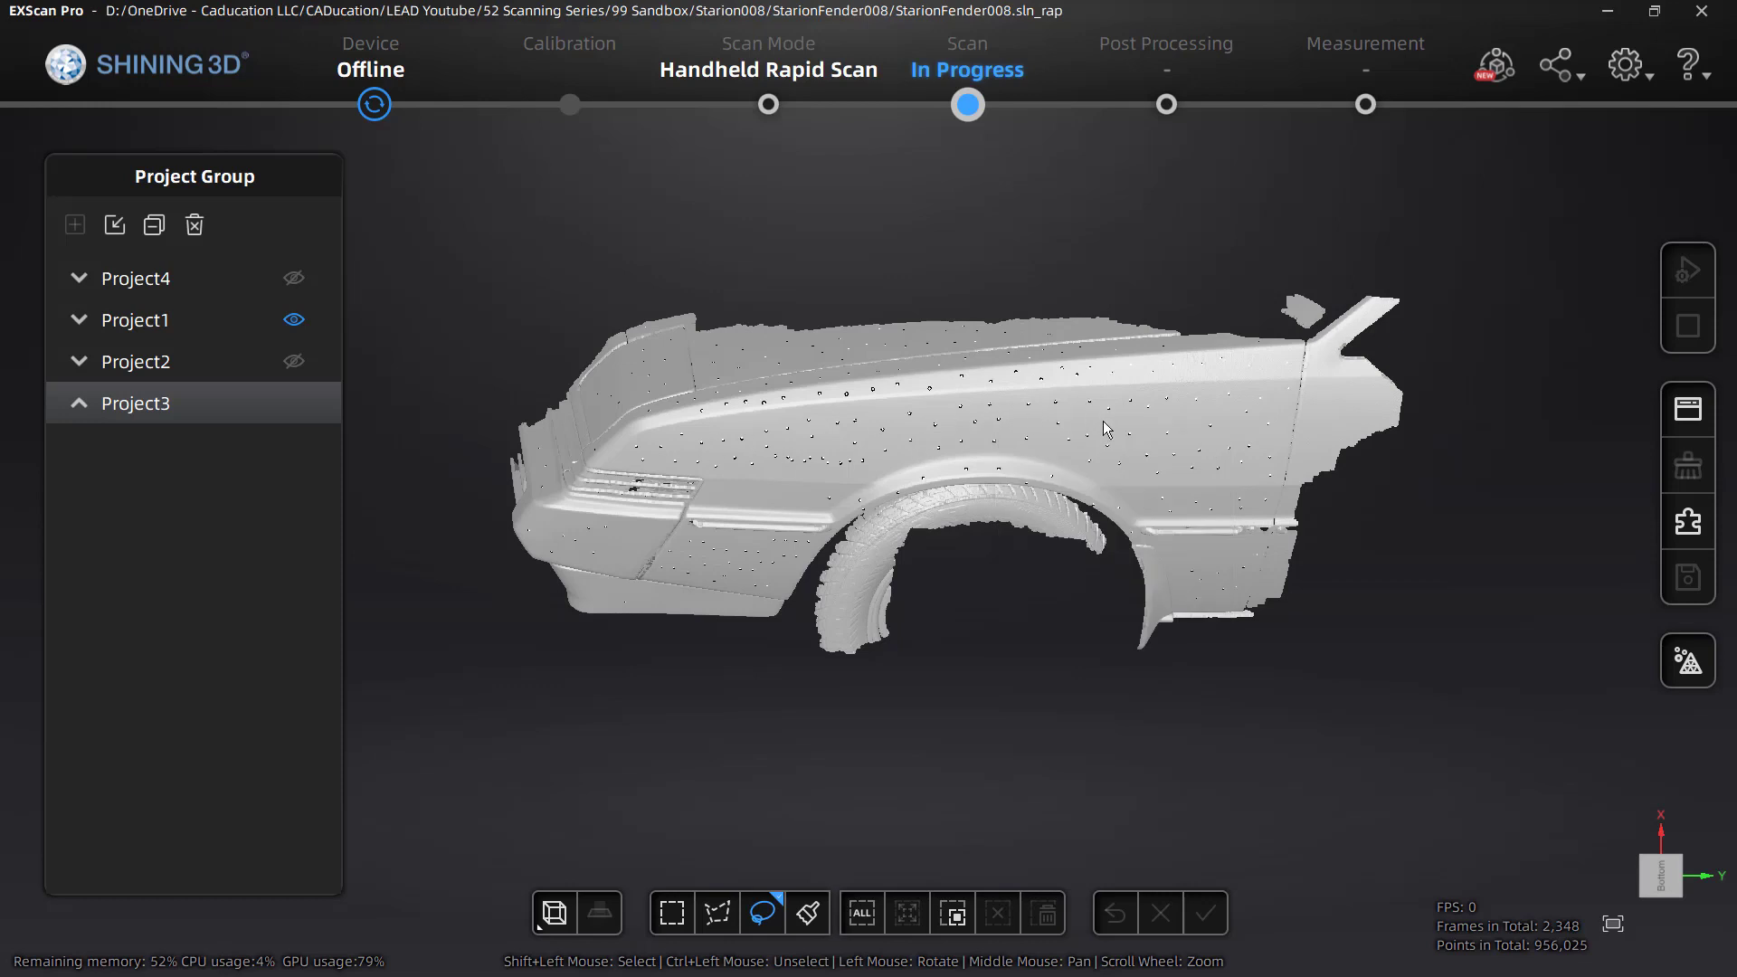
middle_click_drag(1030, 464, 1030, 507)
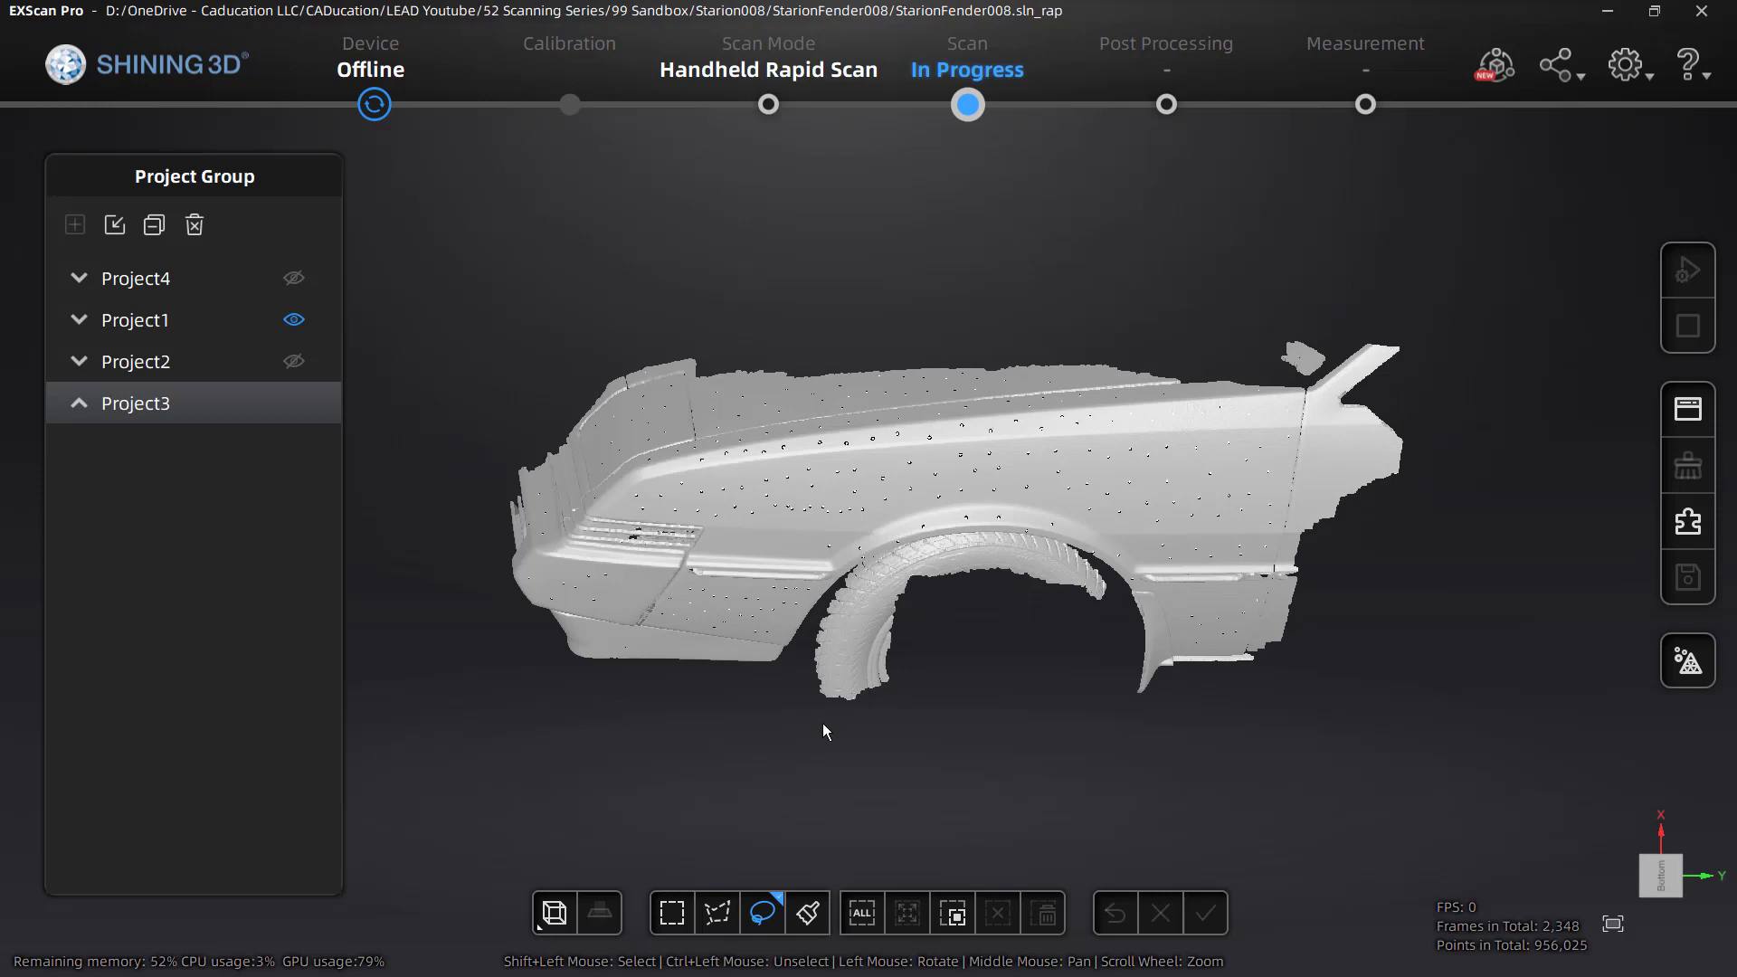
middle_click_drag(829, 740, 997, 743)
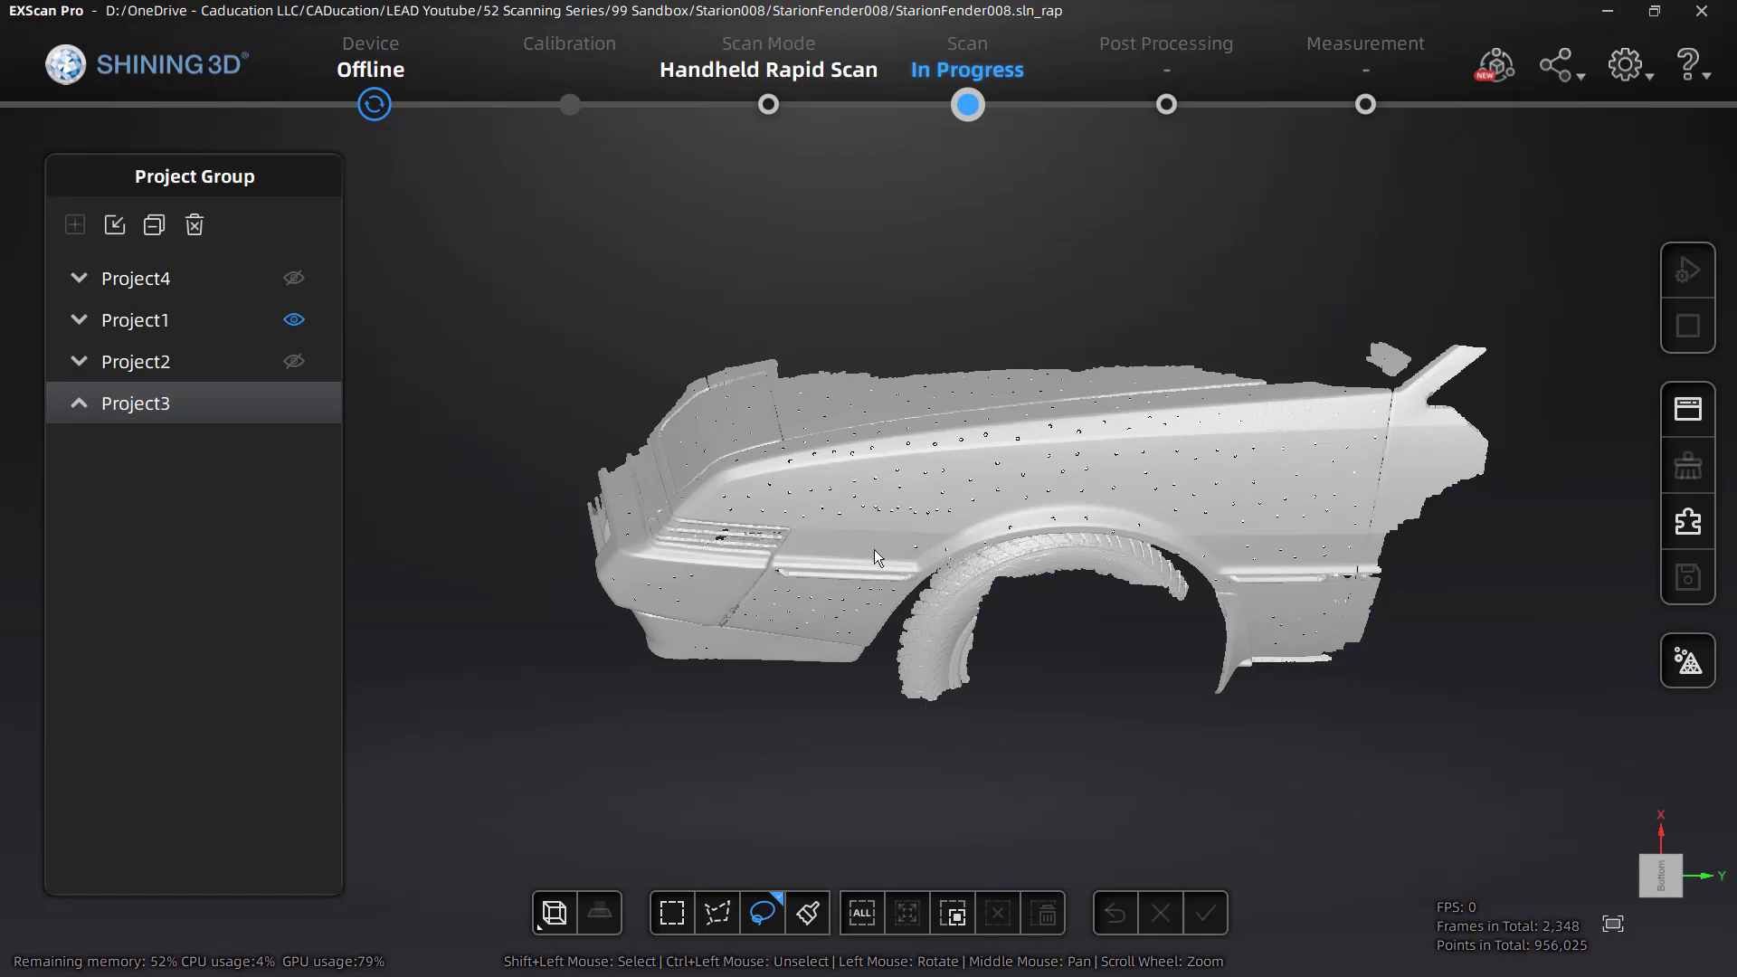
- Inspect the marker spacing on Project1's fender up close, especially around the front edge of the wheel arch
scroll(916, 521, "up", 8)
scroll(913, 525, "up", 3)
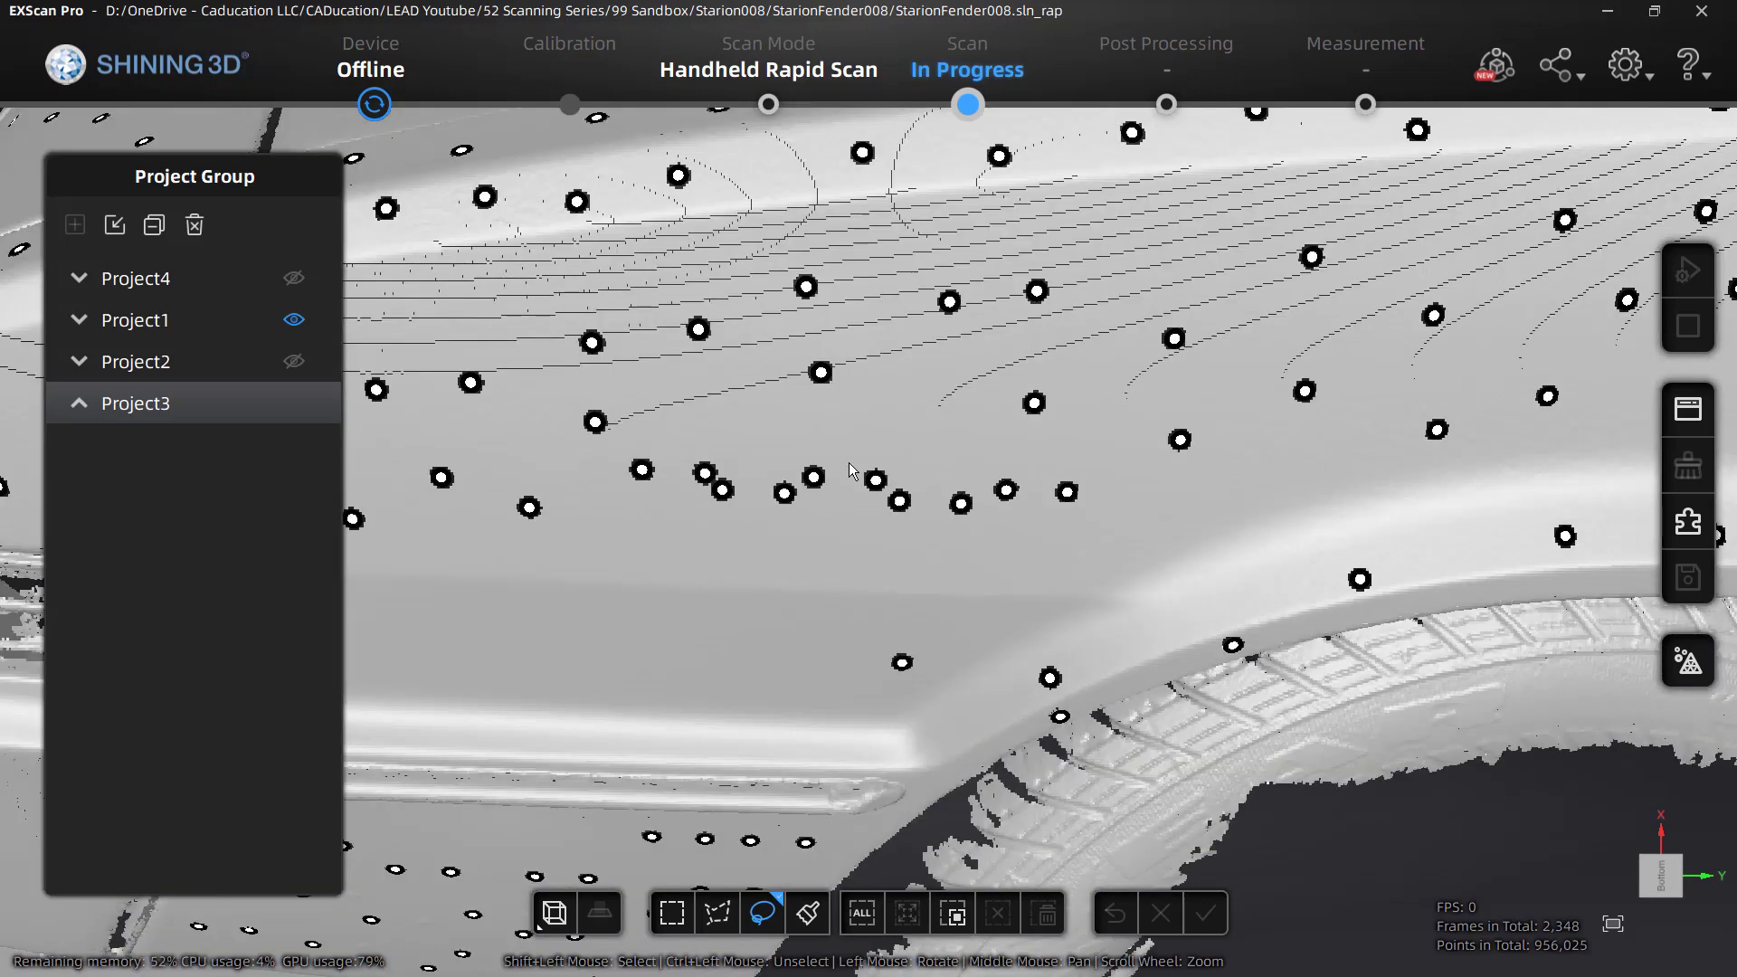
scroll(740, 490, "up", 4)
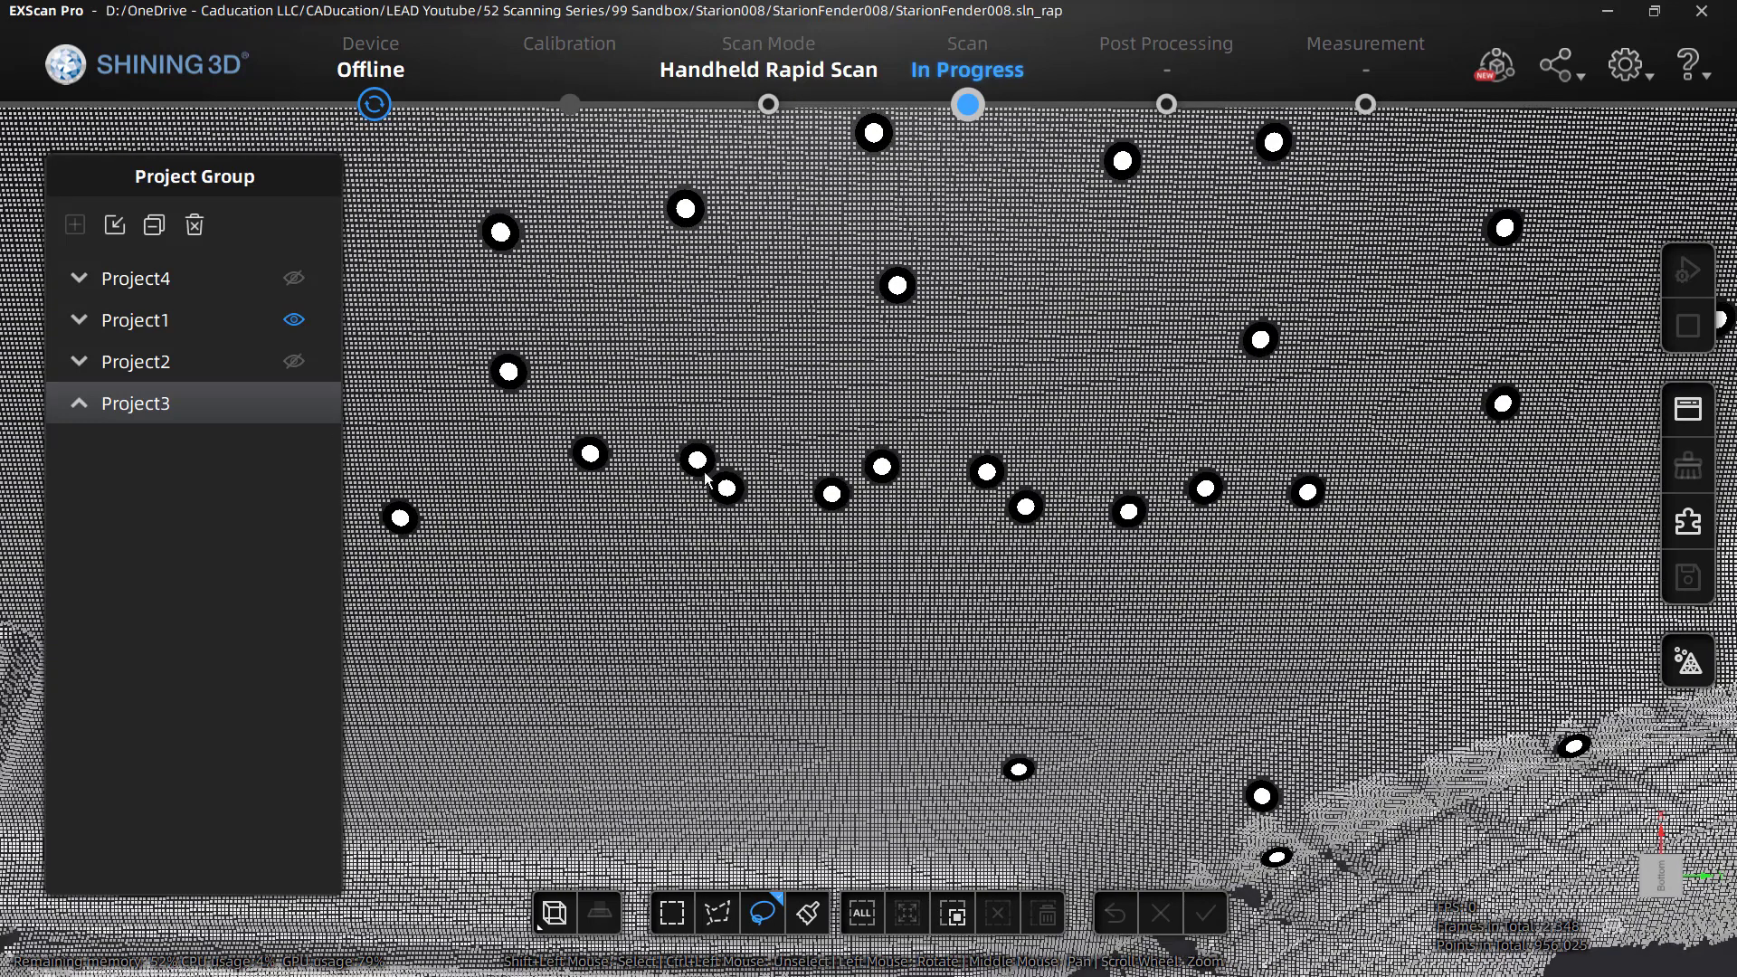
scroll(756, 527, "down", 10)
scroll(998, 687, "up", 8)
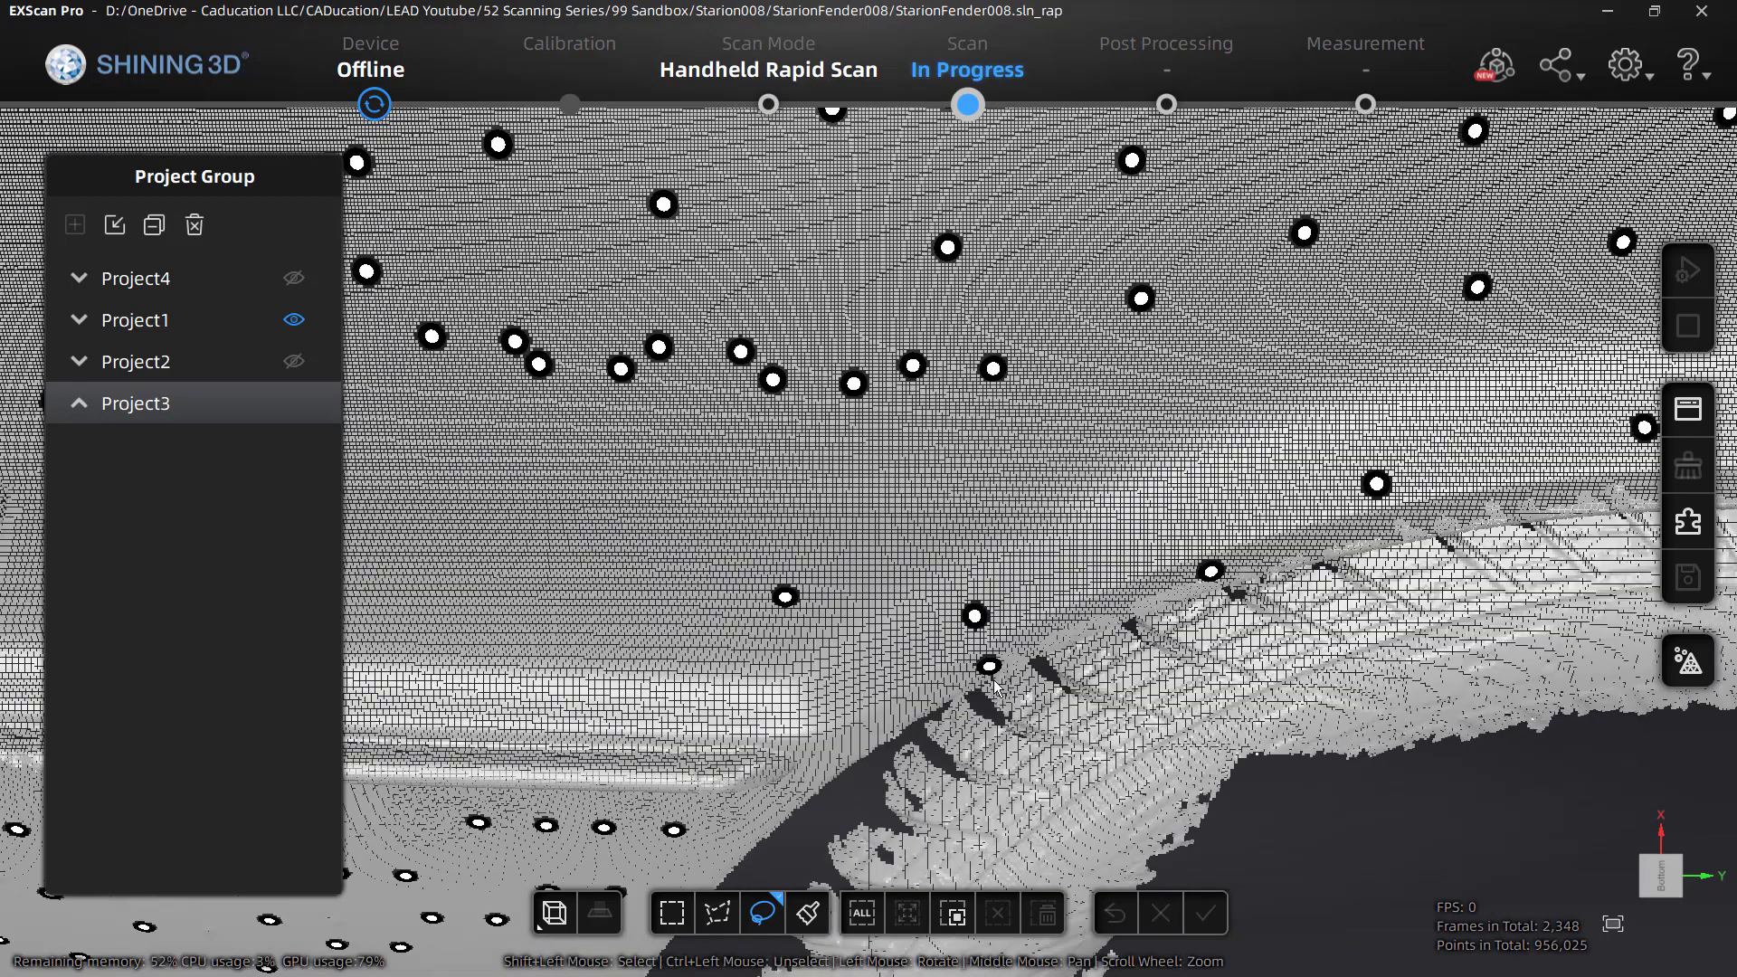
middle_click_drag(1001, 671, 900, 496)
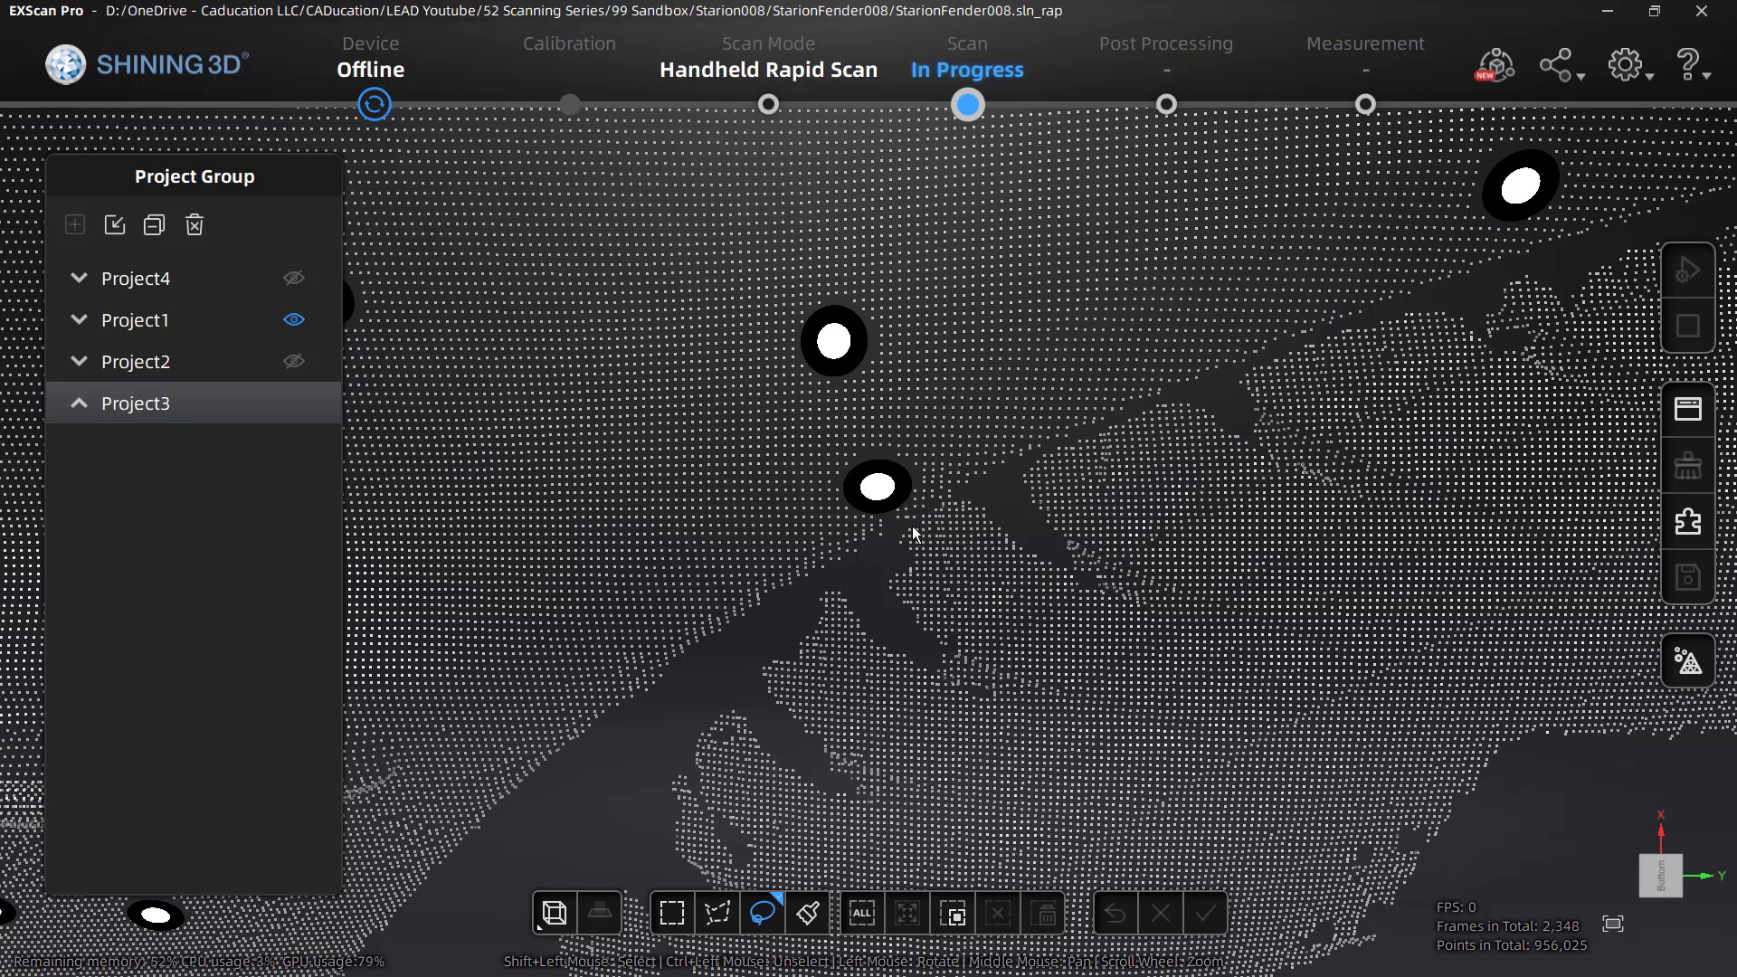
scroll(912, 523, "down", 5)
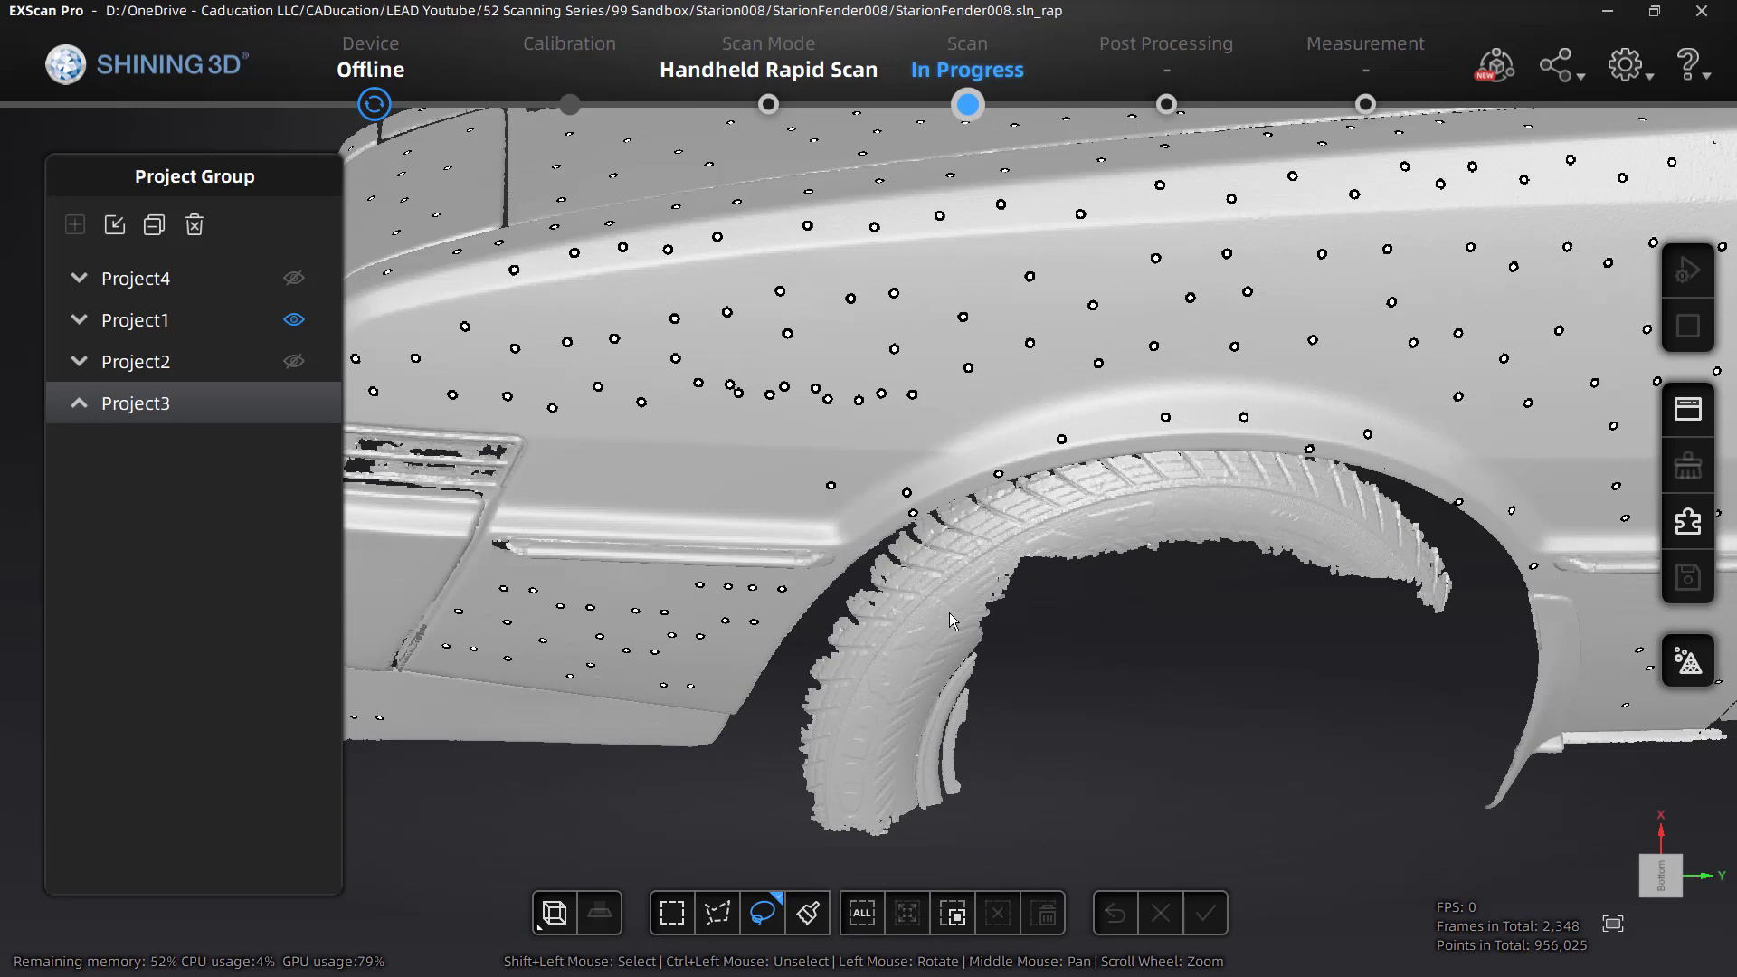
scroll(948, 612, "down", 3)
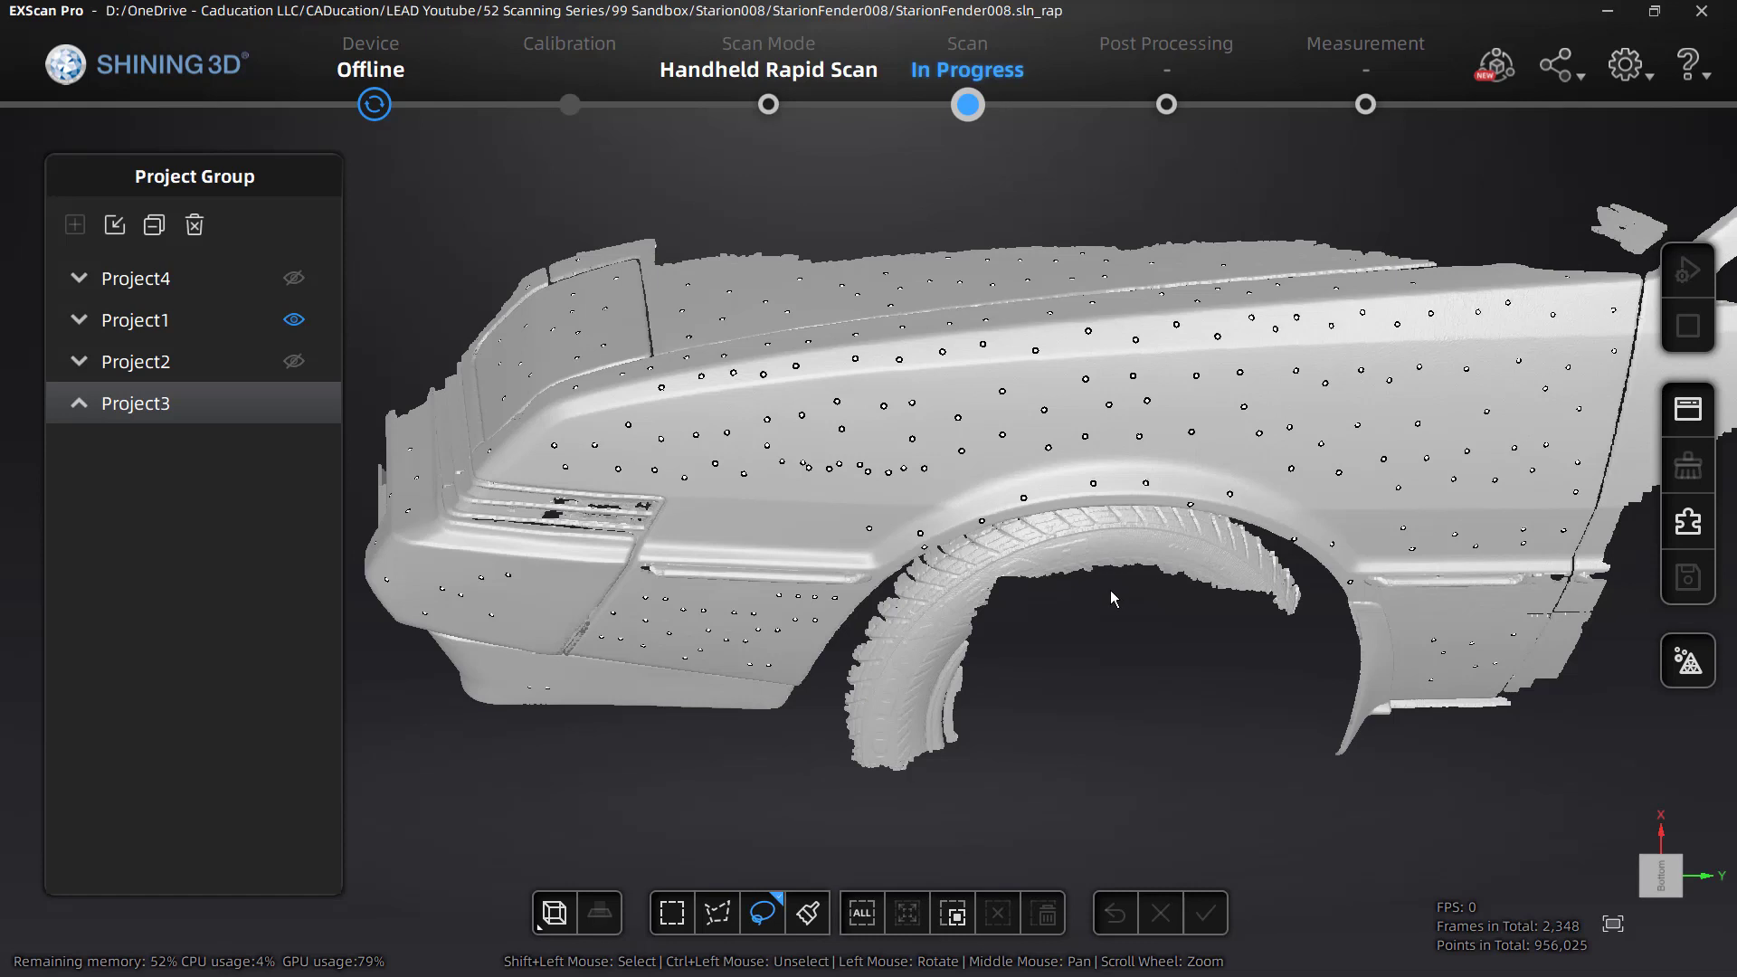
left_click_drag(976, 568, 965, 583)
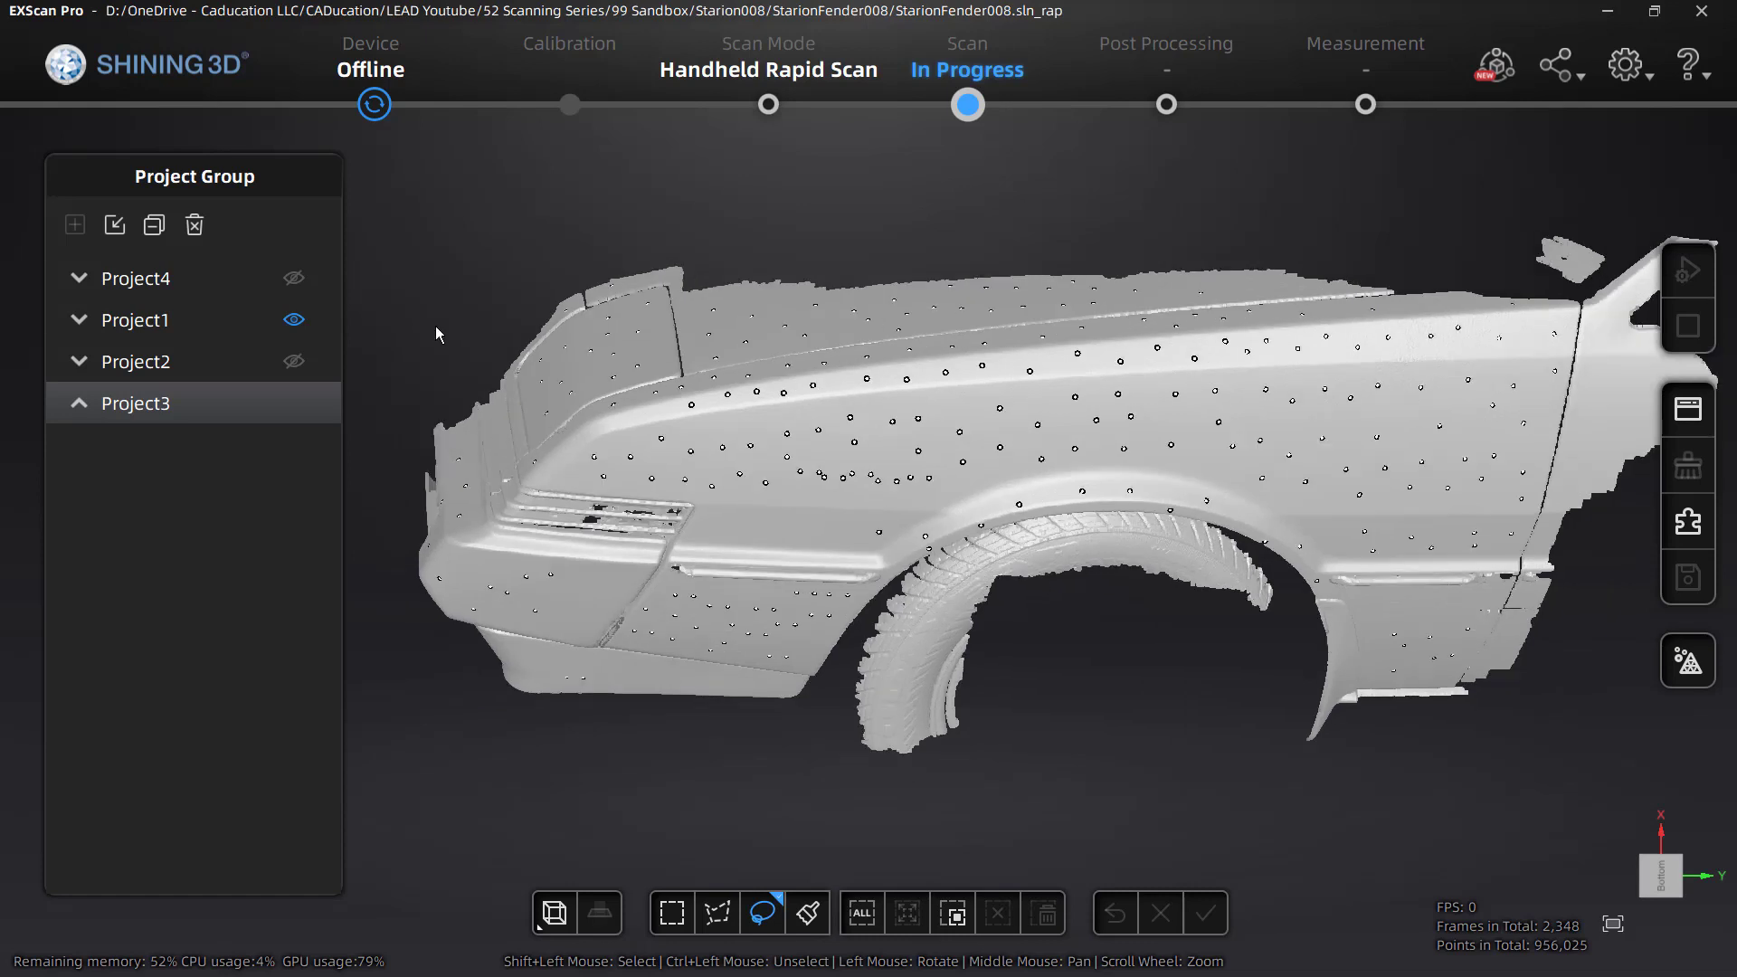
- Show Project2 alongside Project1 to inspect the single and paired markers across its hood panel, and hide Project2 again
left_click(294, 362)
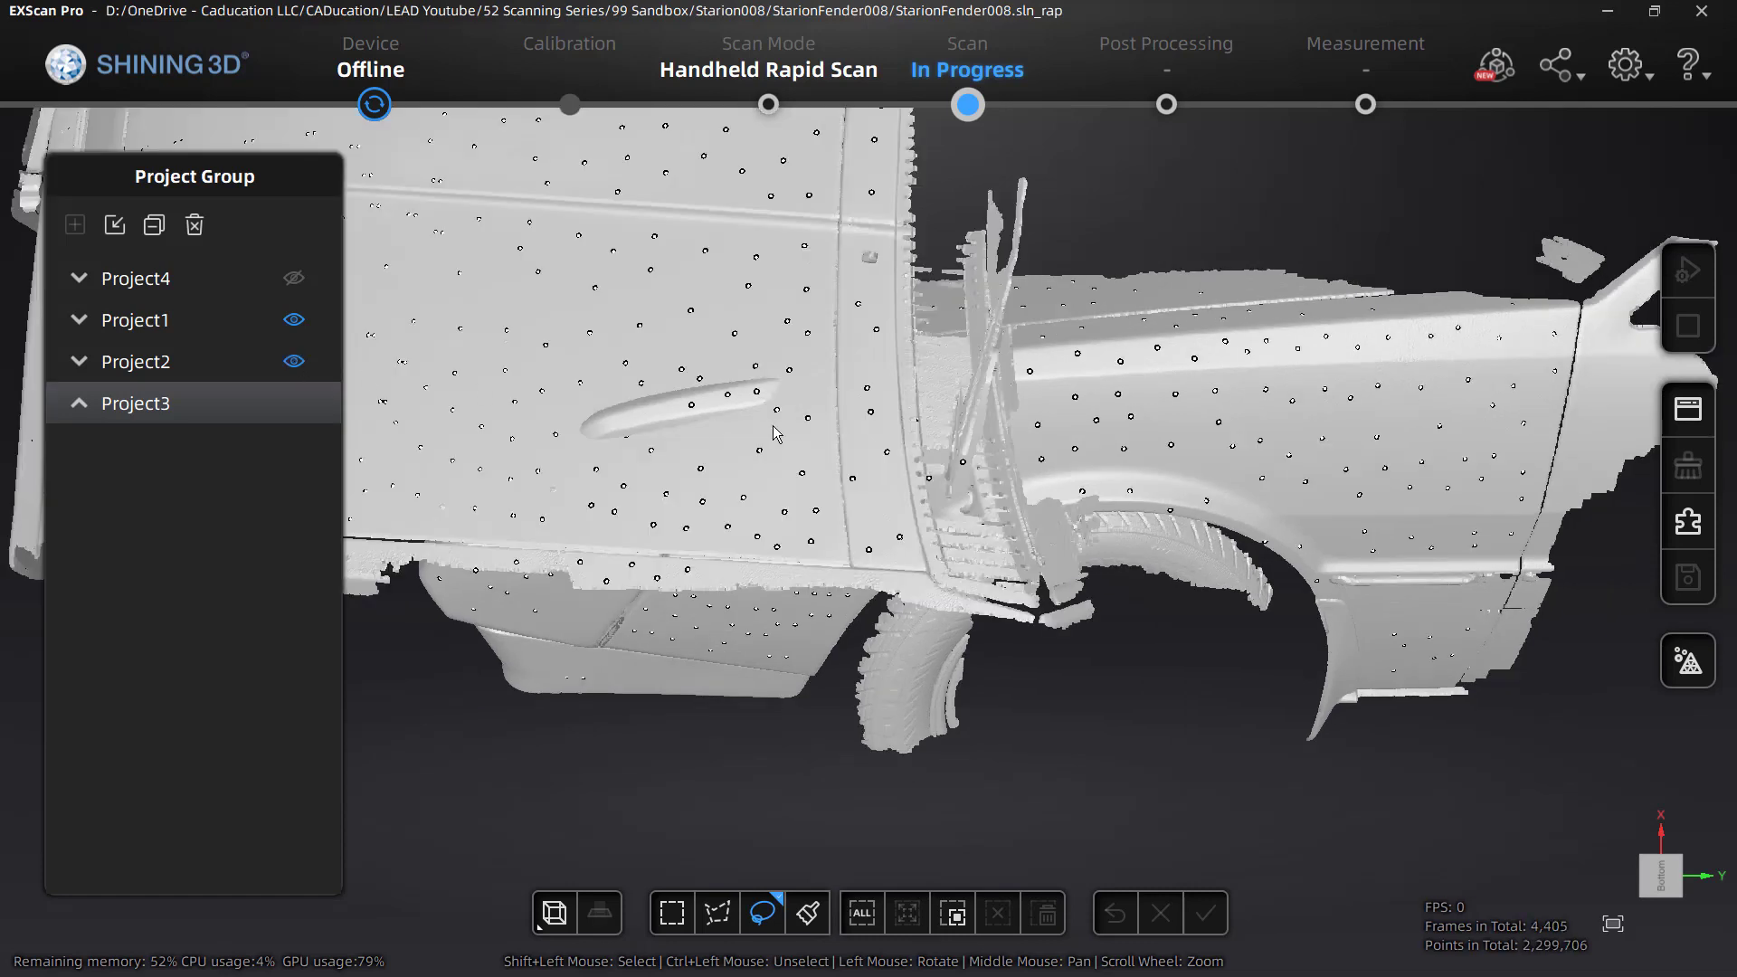
scroll(432, 246, "up", 6)
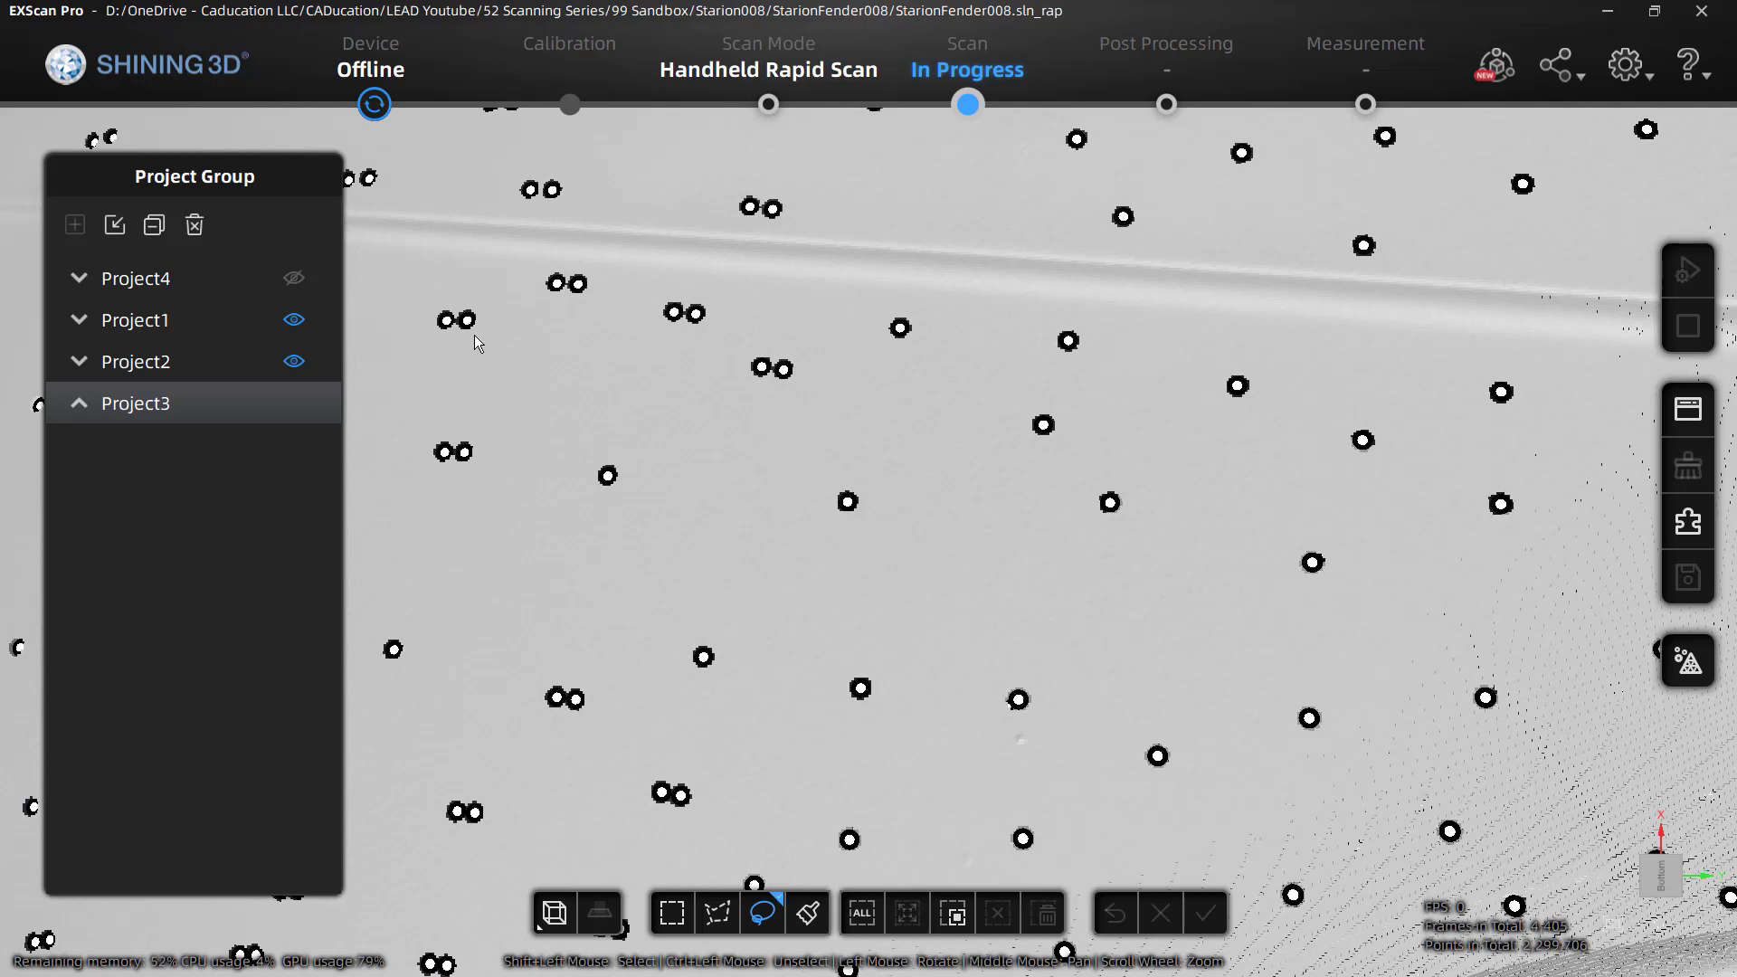
scroll(904, 382, "down", 2)
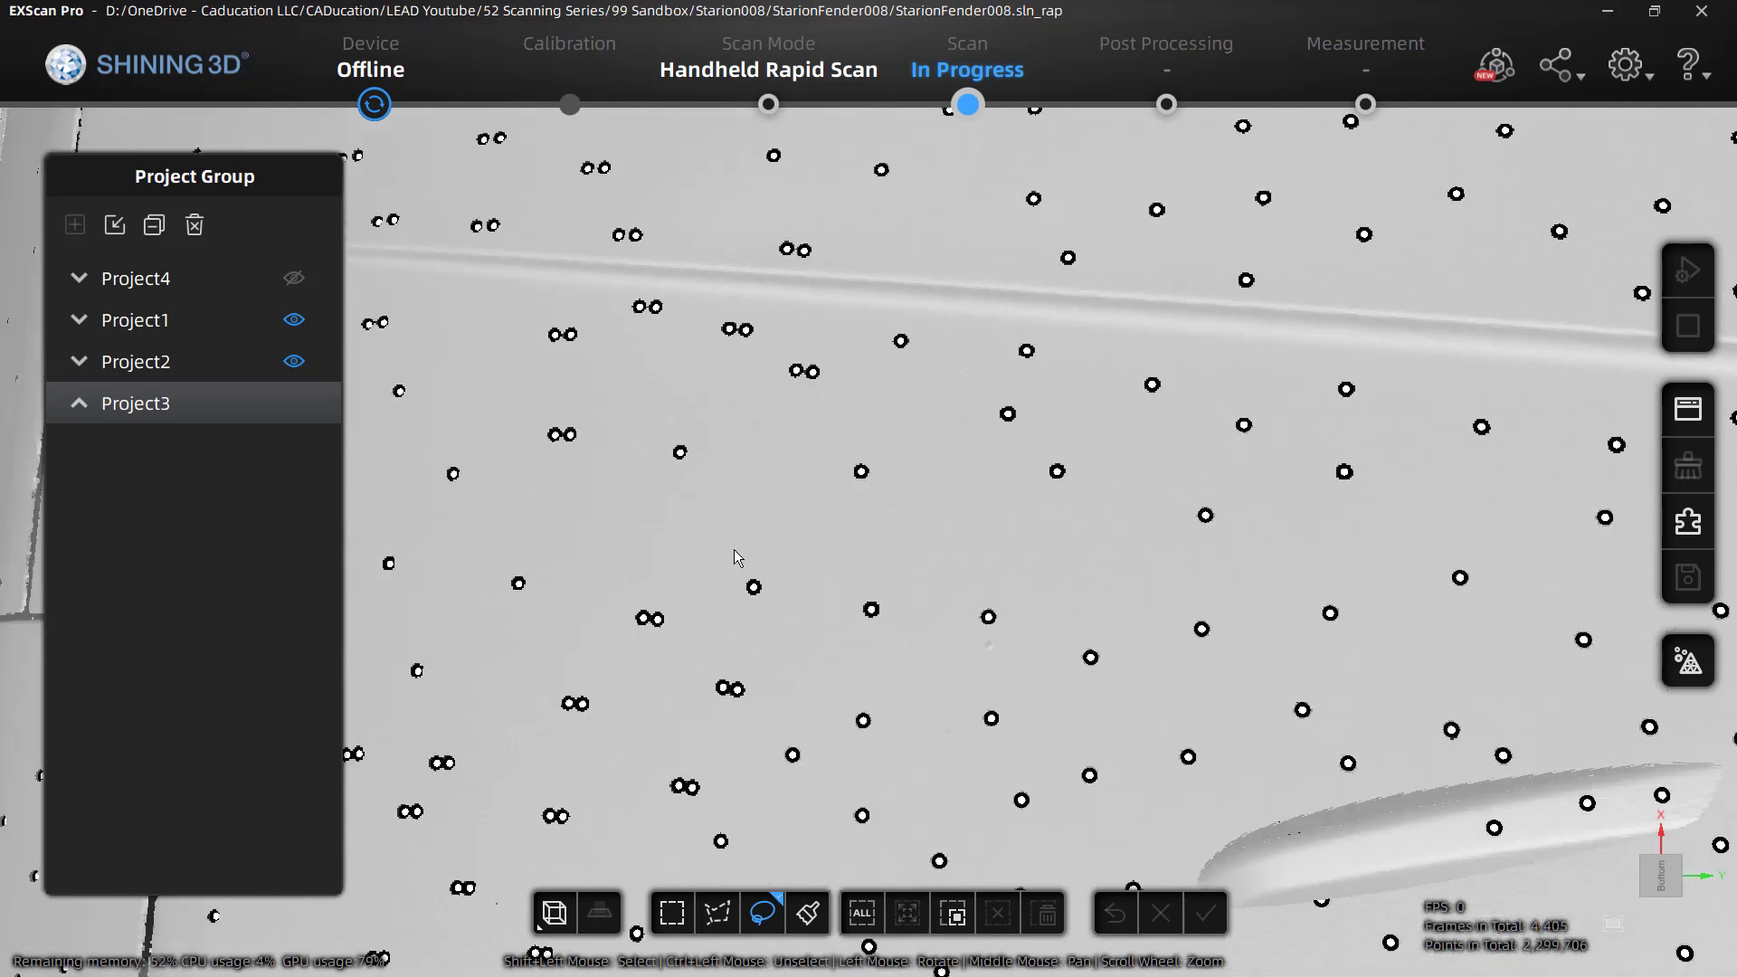
left_click_drag(655, 485, 841, 507)
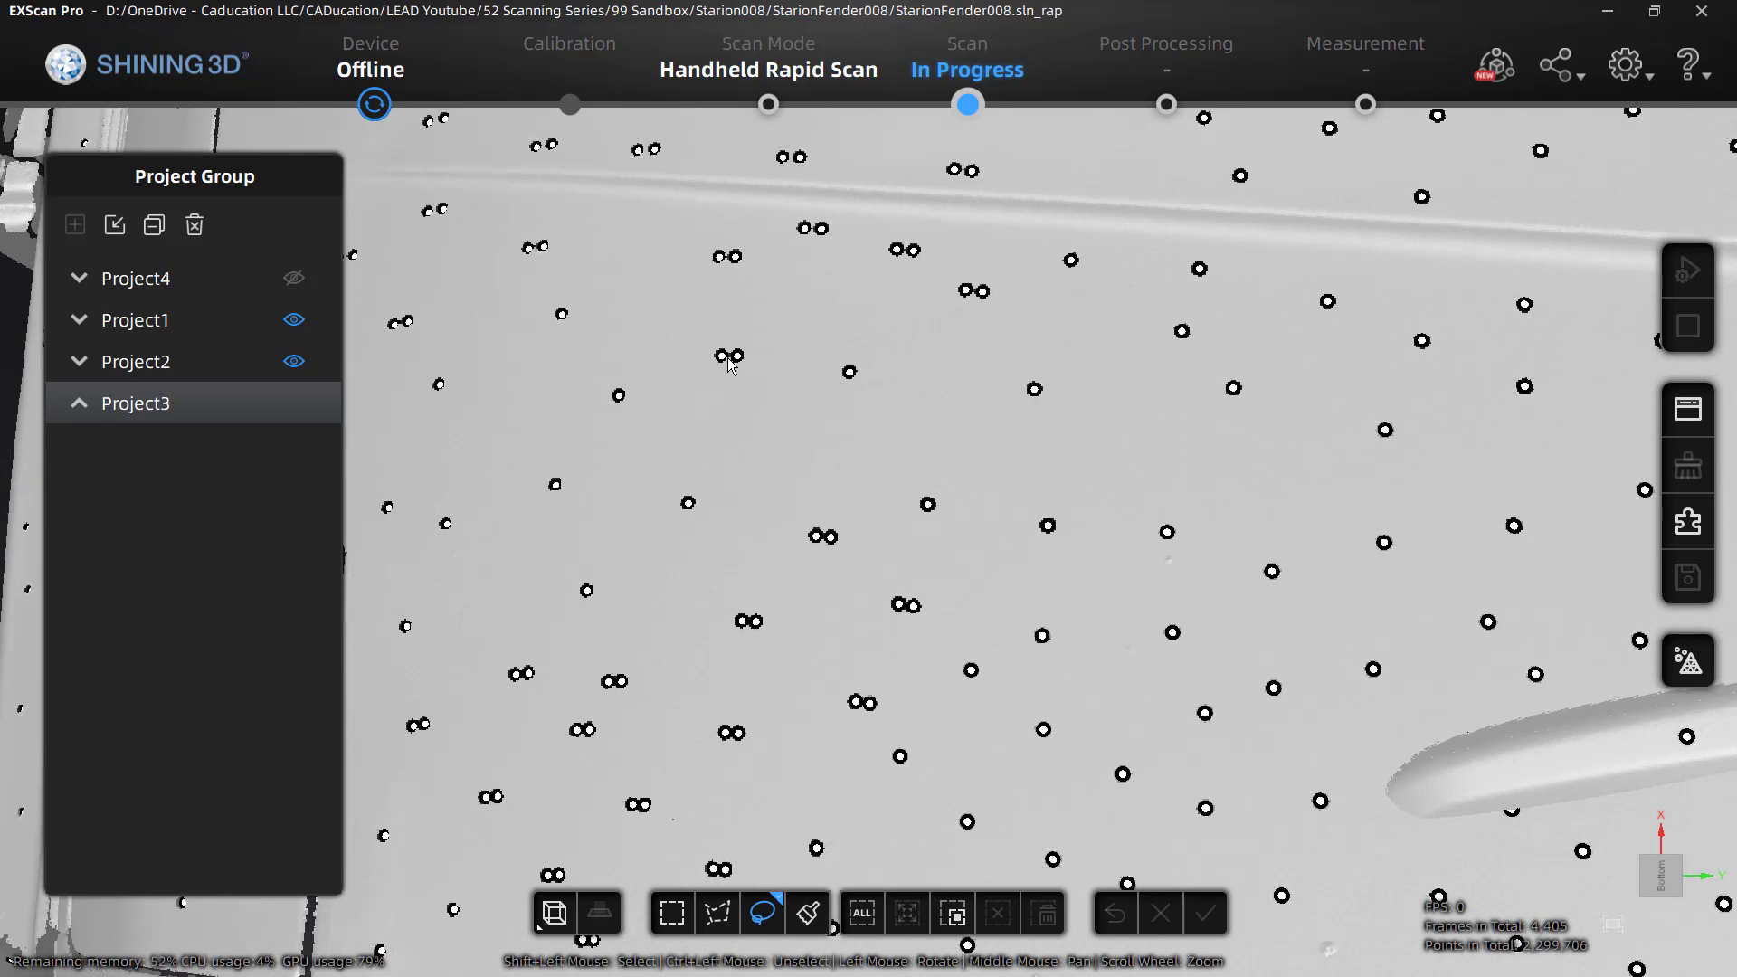
scroll(728, 364, "down", 8)
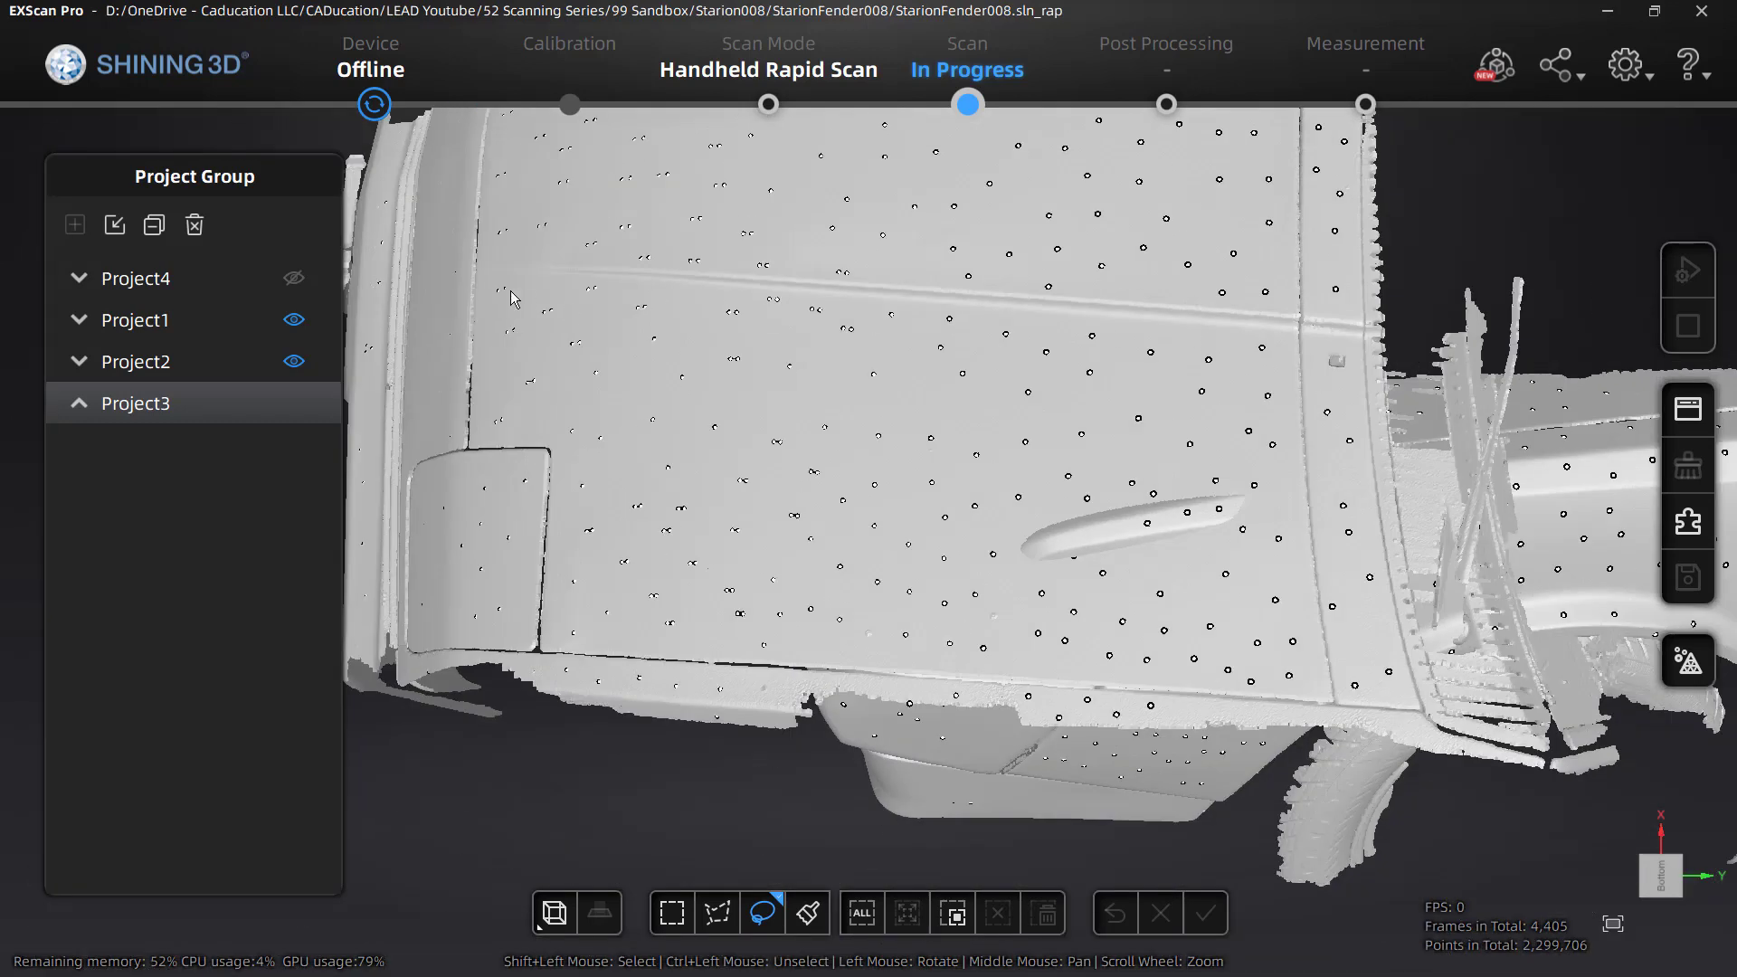
scroll(739, 366, "up", 10)
scroll(731, 366, "up", 2)
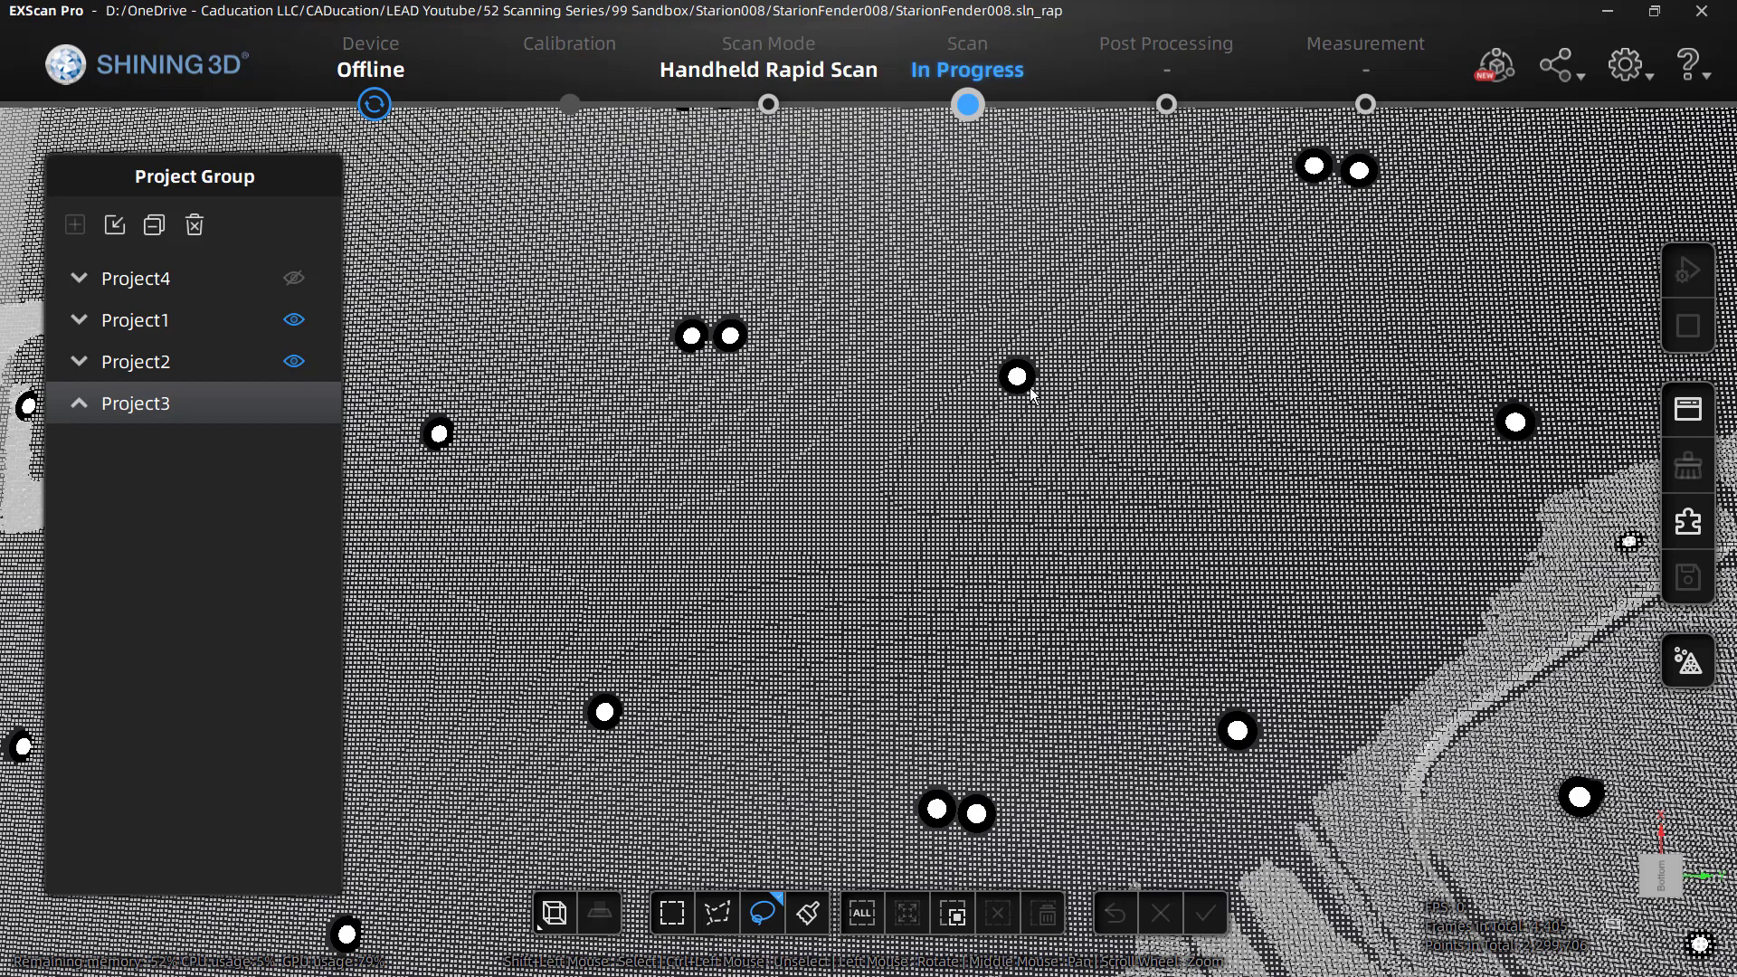
scroll(698, 347, "down", 1)
scroll(698, 347, "down", 5)
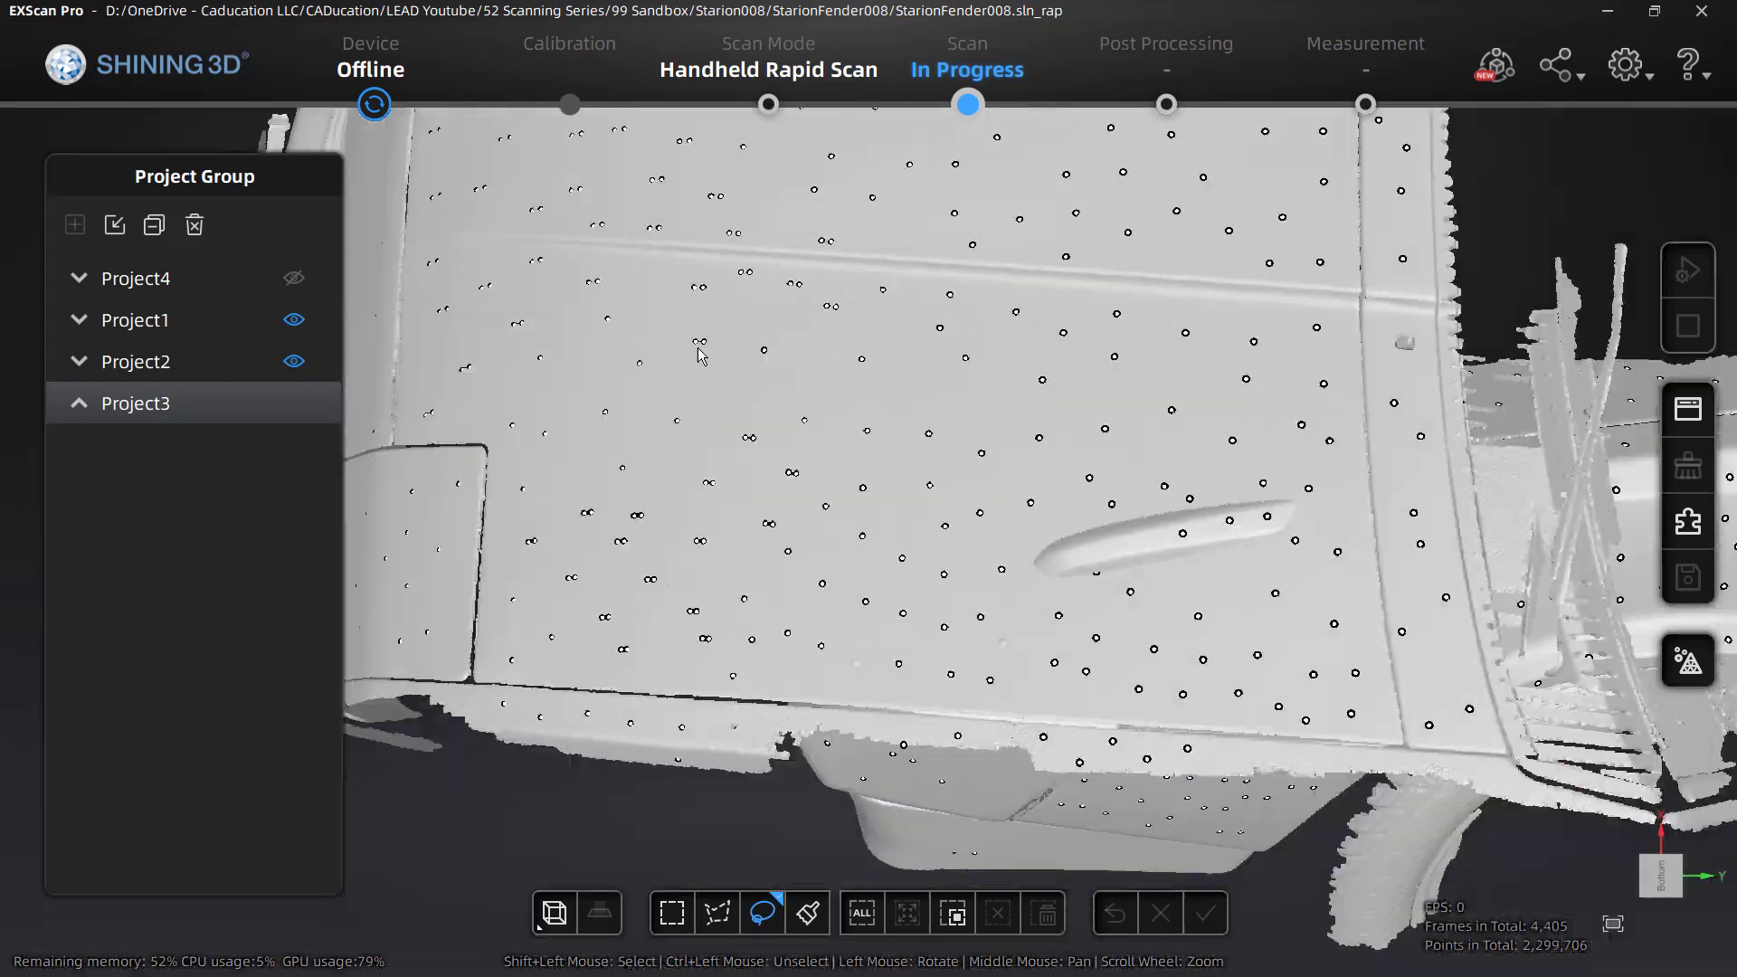
left_click(294, 361)
scroll(654, 389, "down", 3)
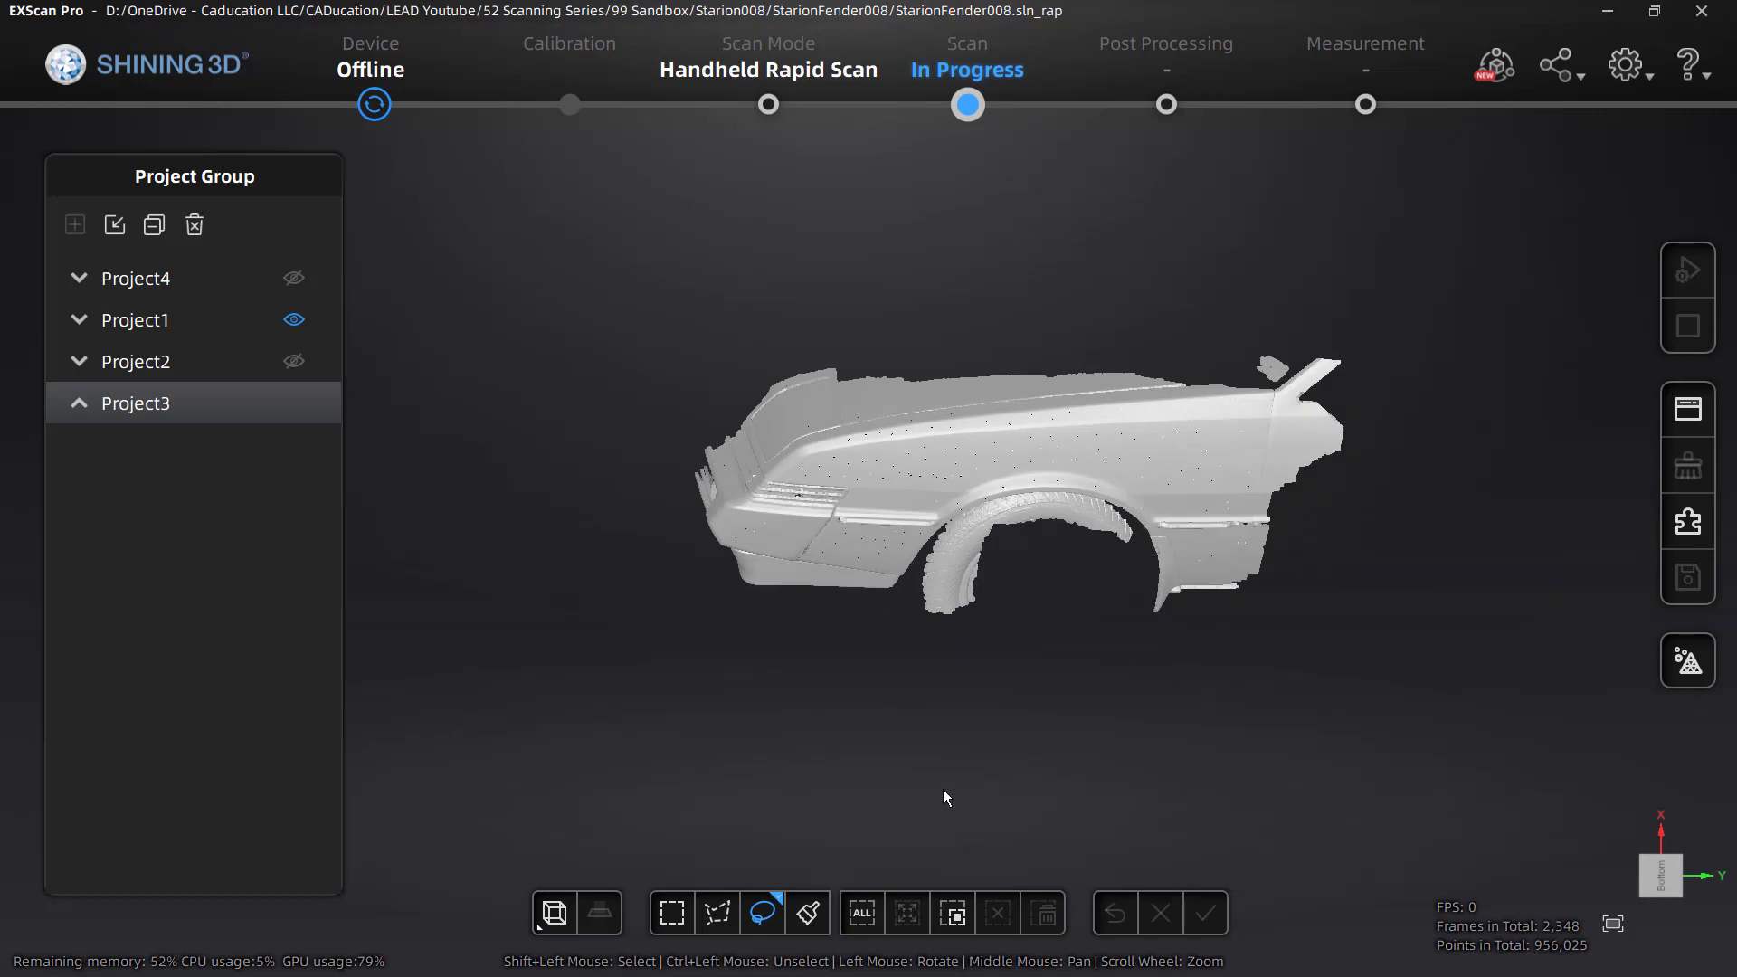
- Align Project2 as the floated scan to Project1 as the fixed scan, using the By Markers alignment method
middle_click_drag(1014, 622, 797, 614)
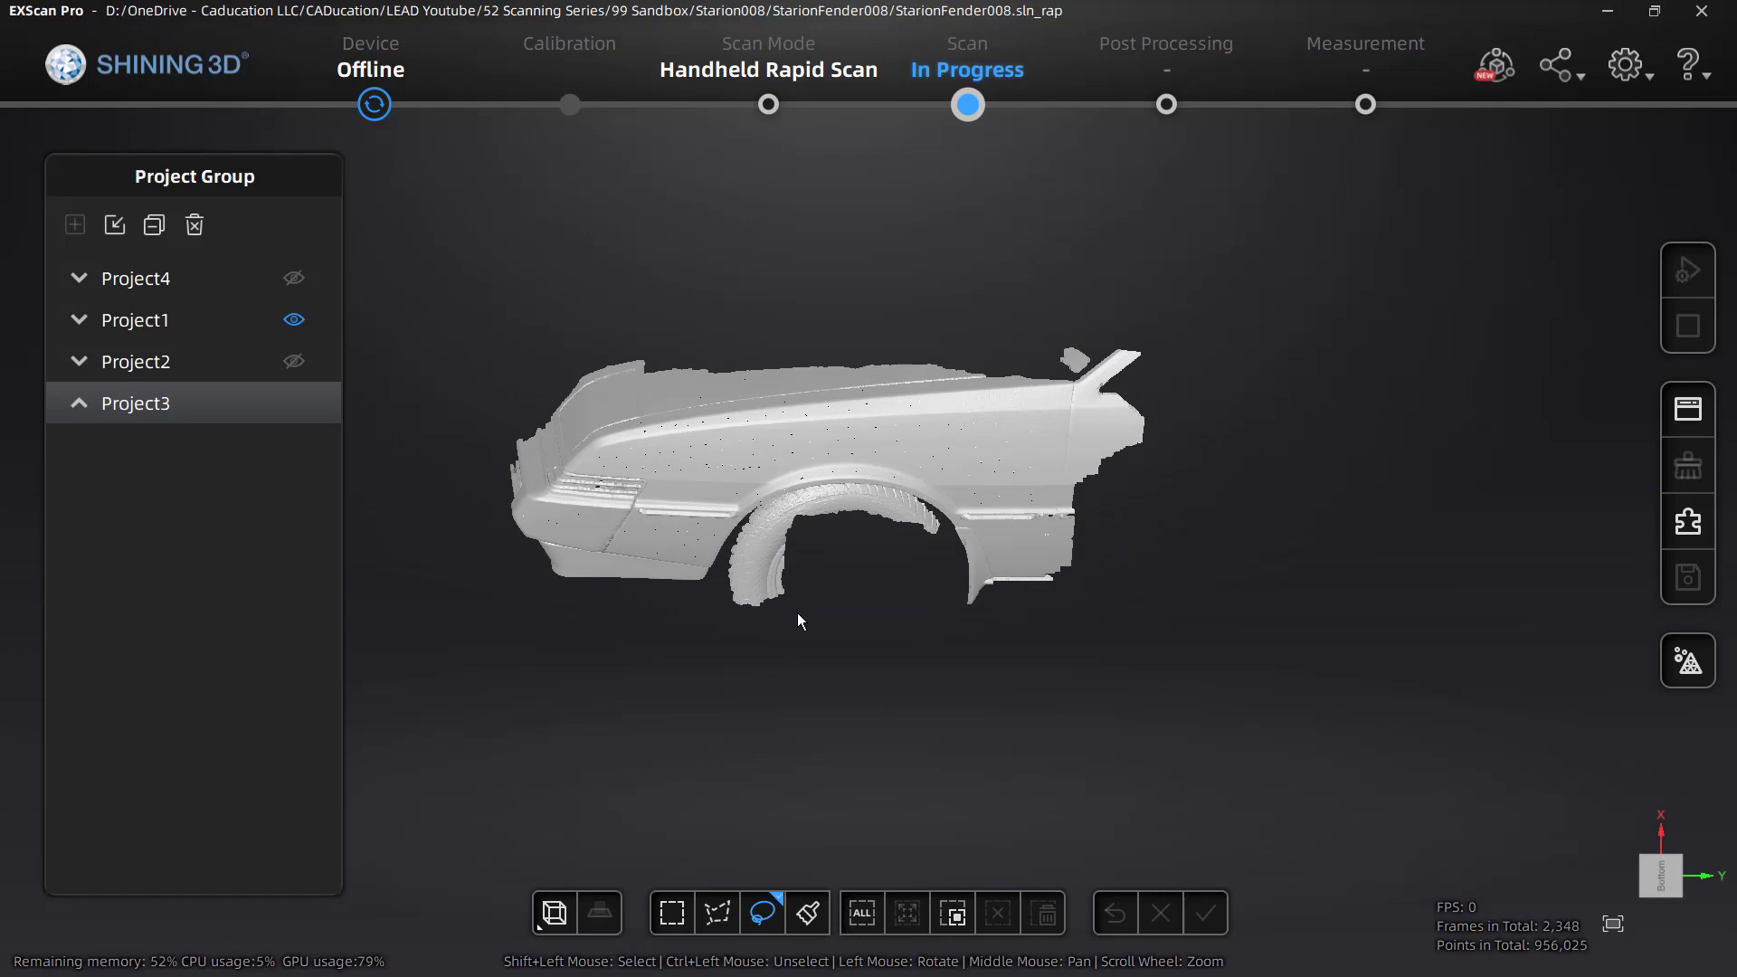
left_click(1688, 525)
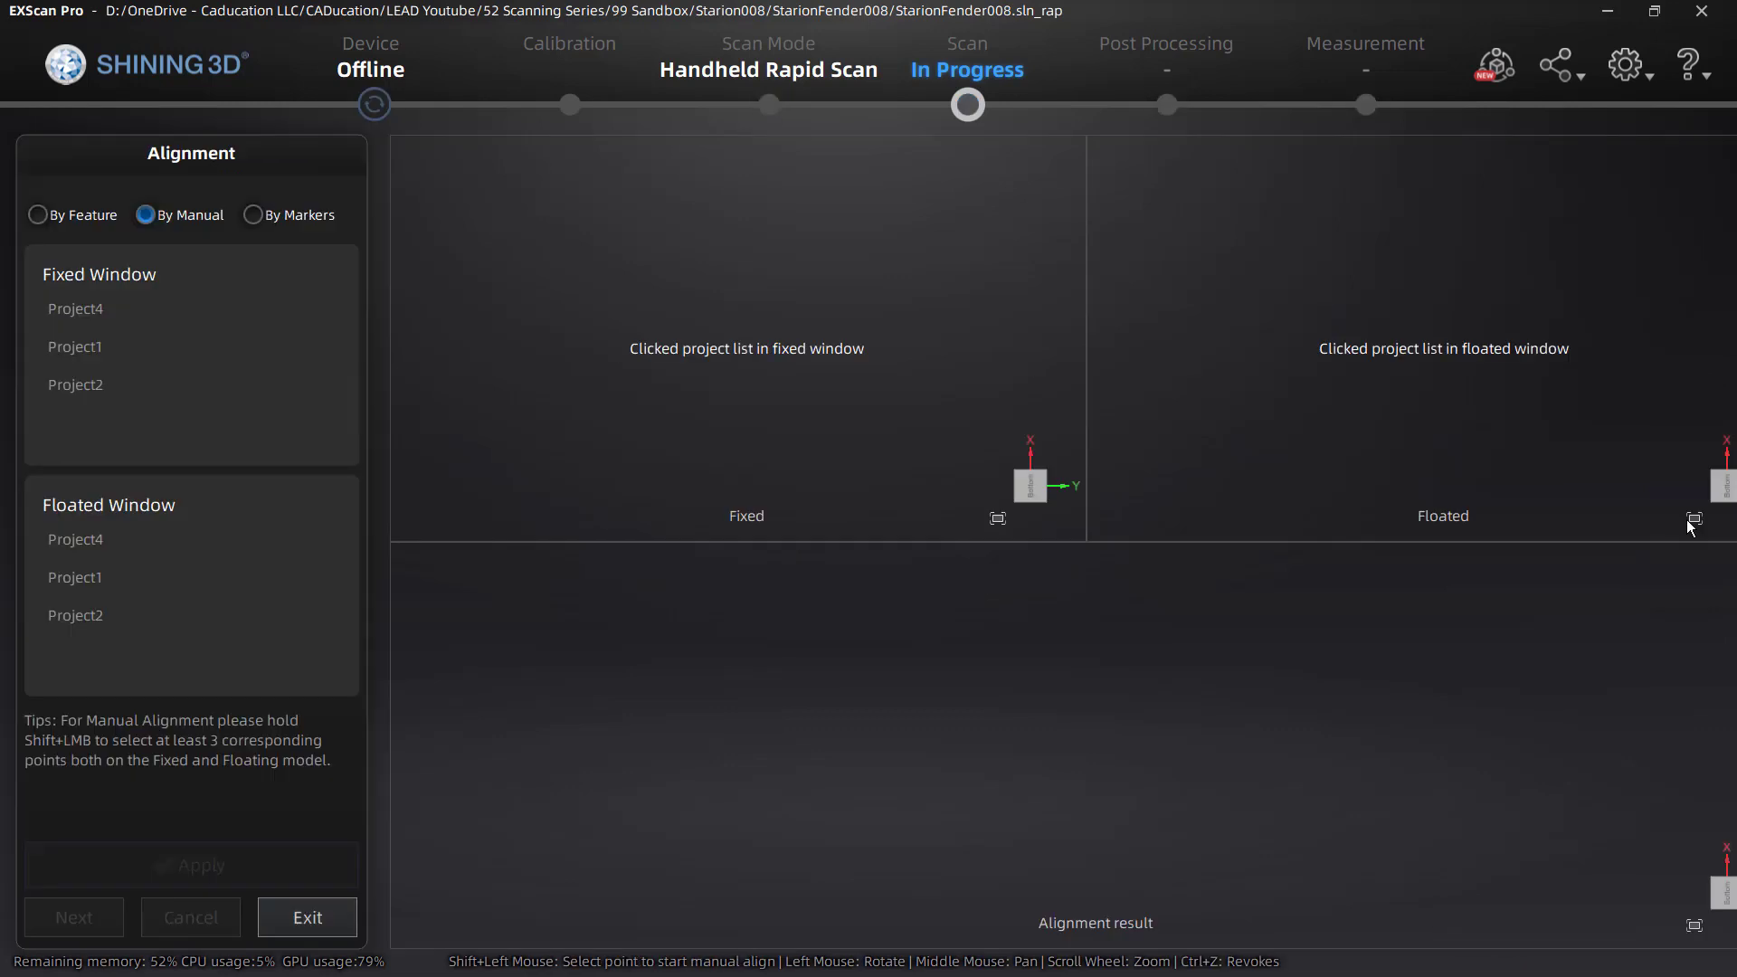
left_click(258, 400)
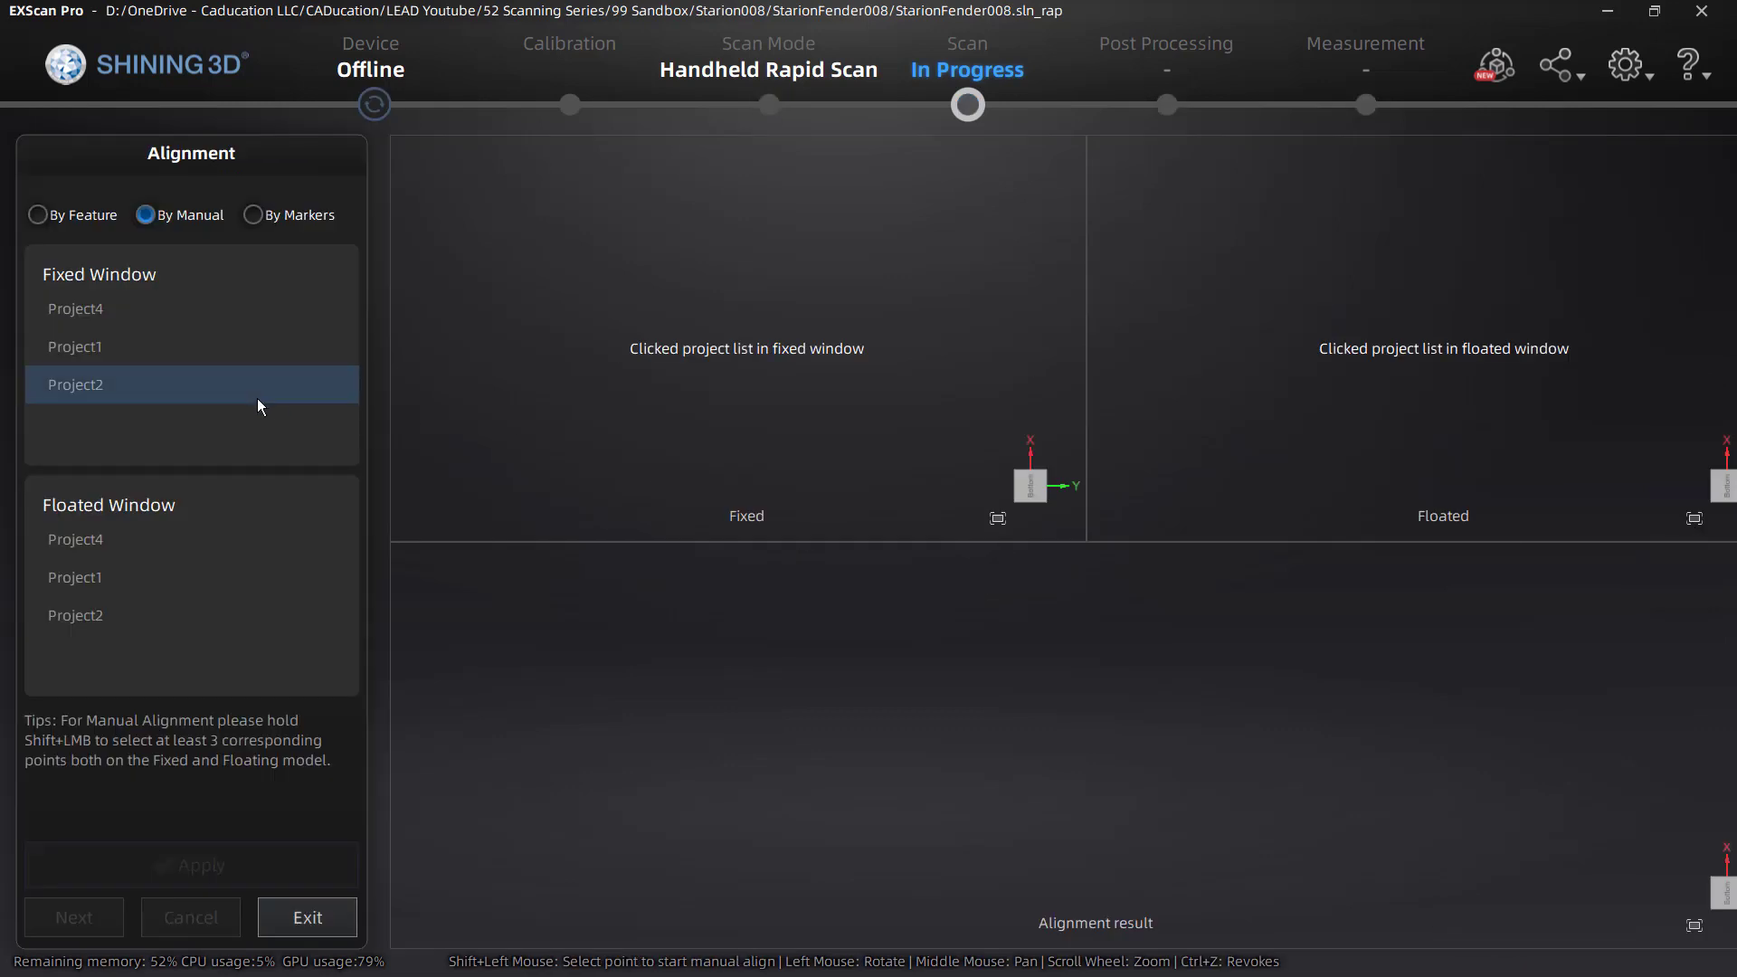
left_click(254, 222)
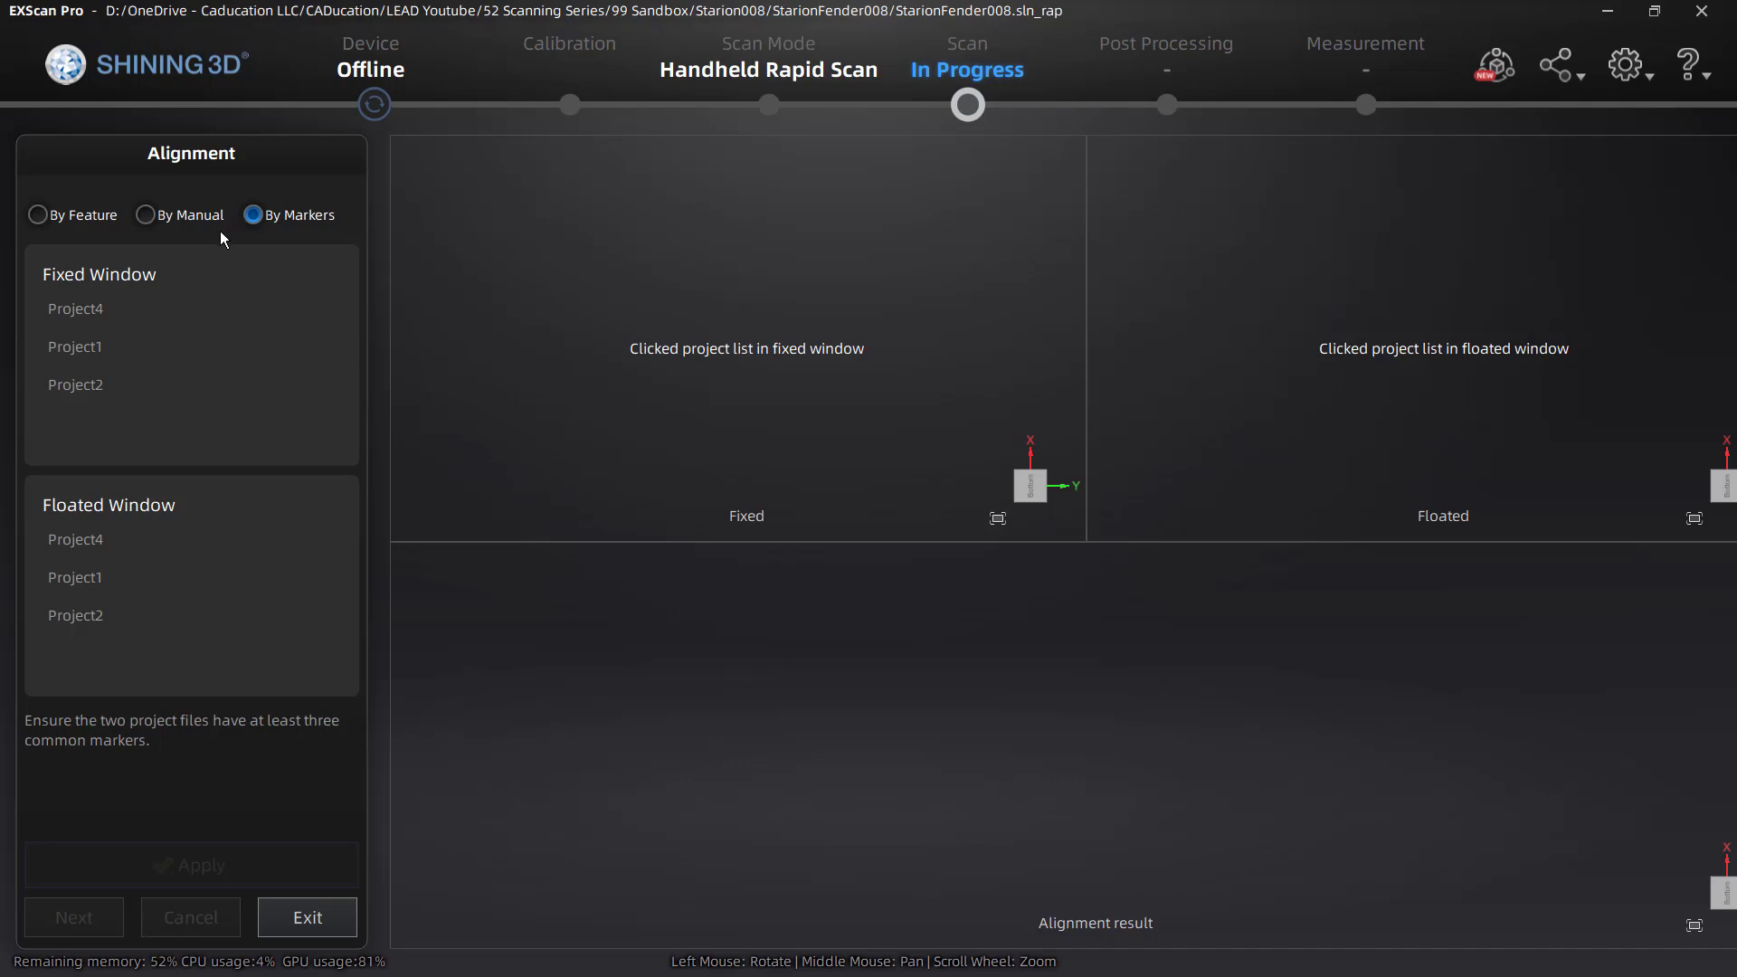
left_click(75, 351)
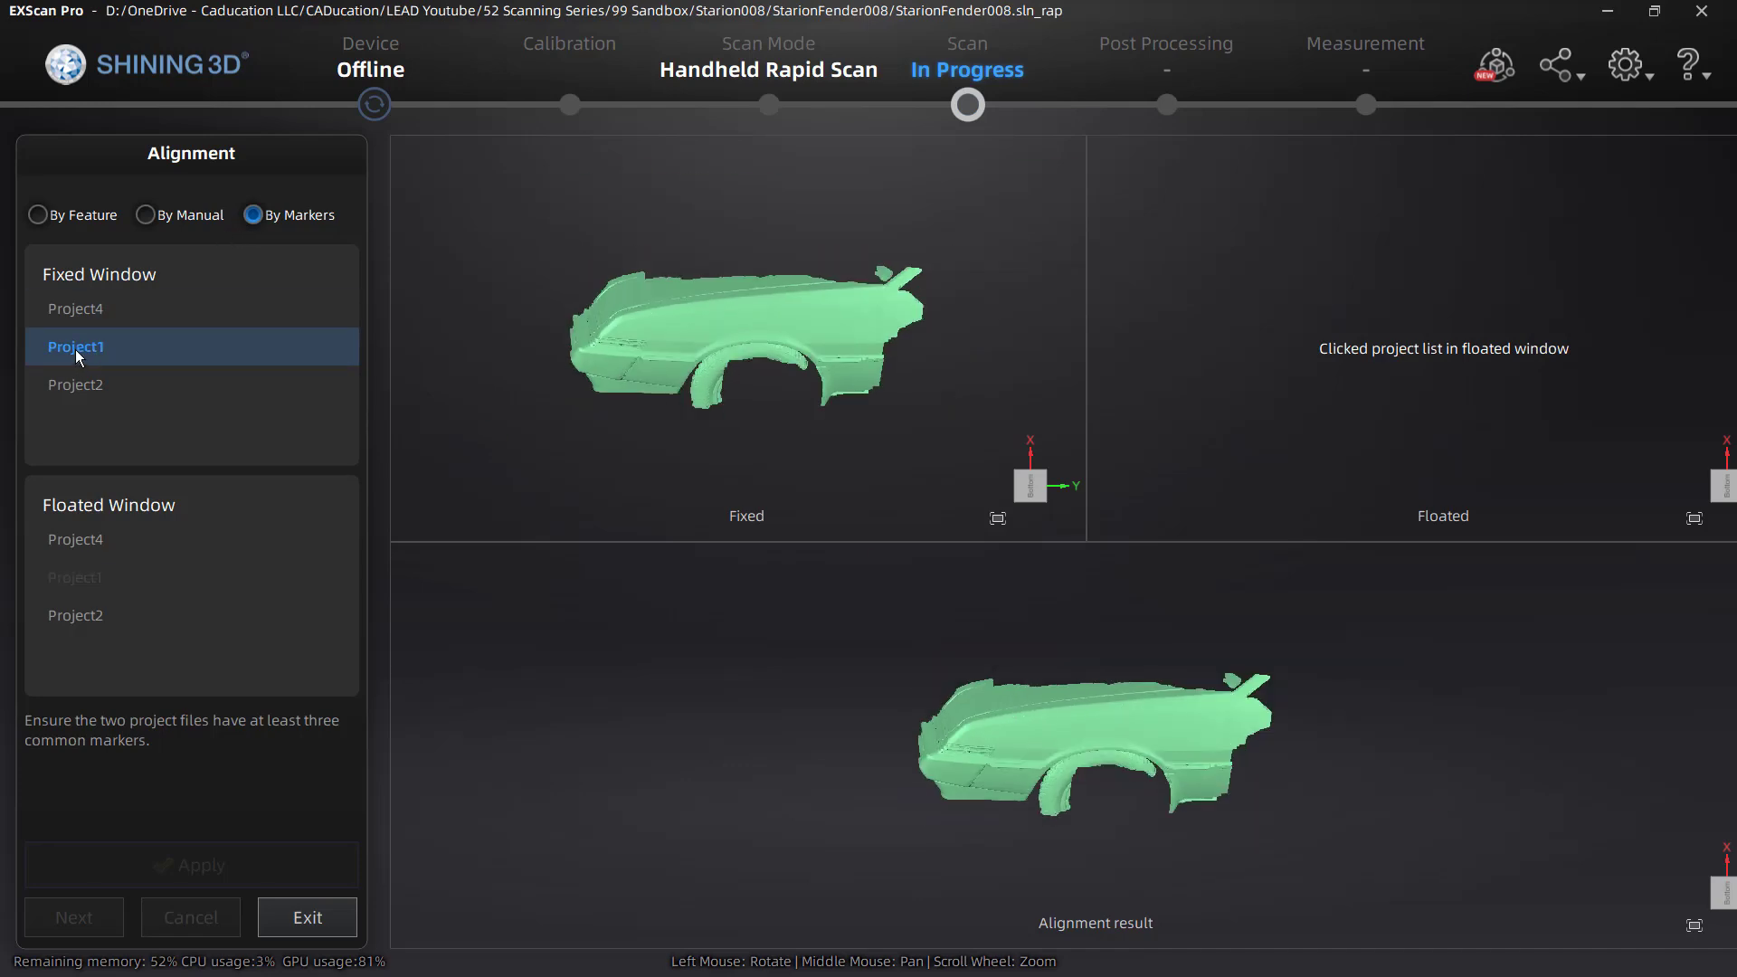
left_click(91, 614)
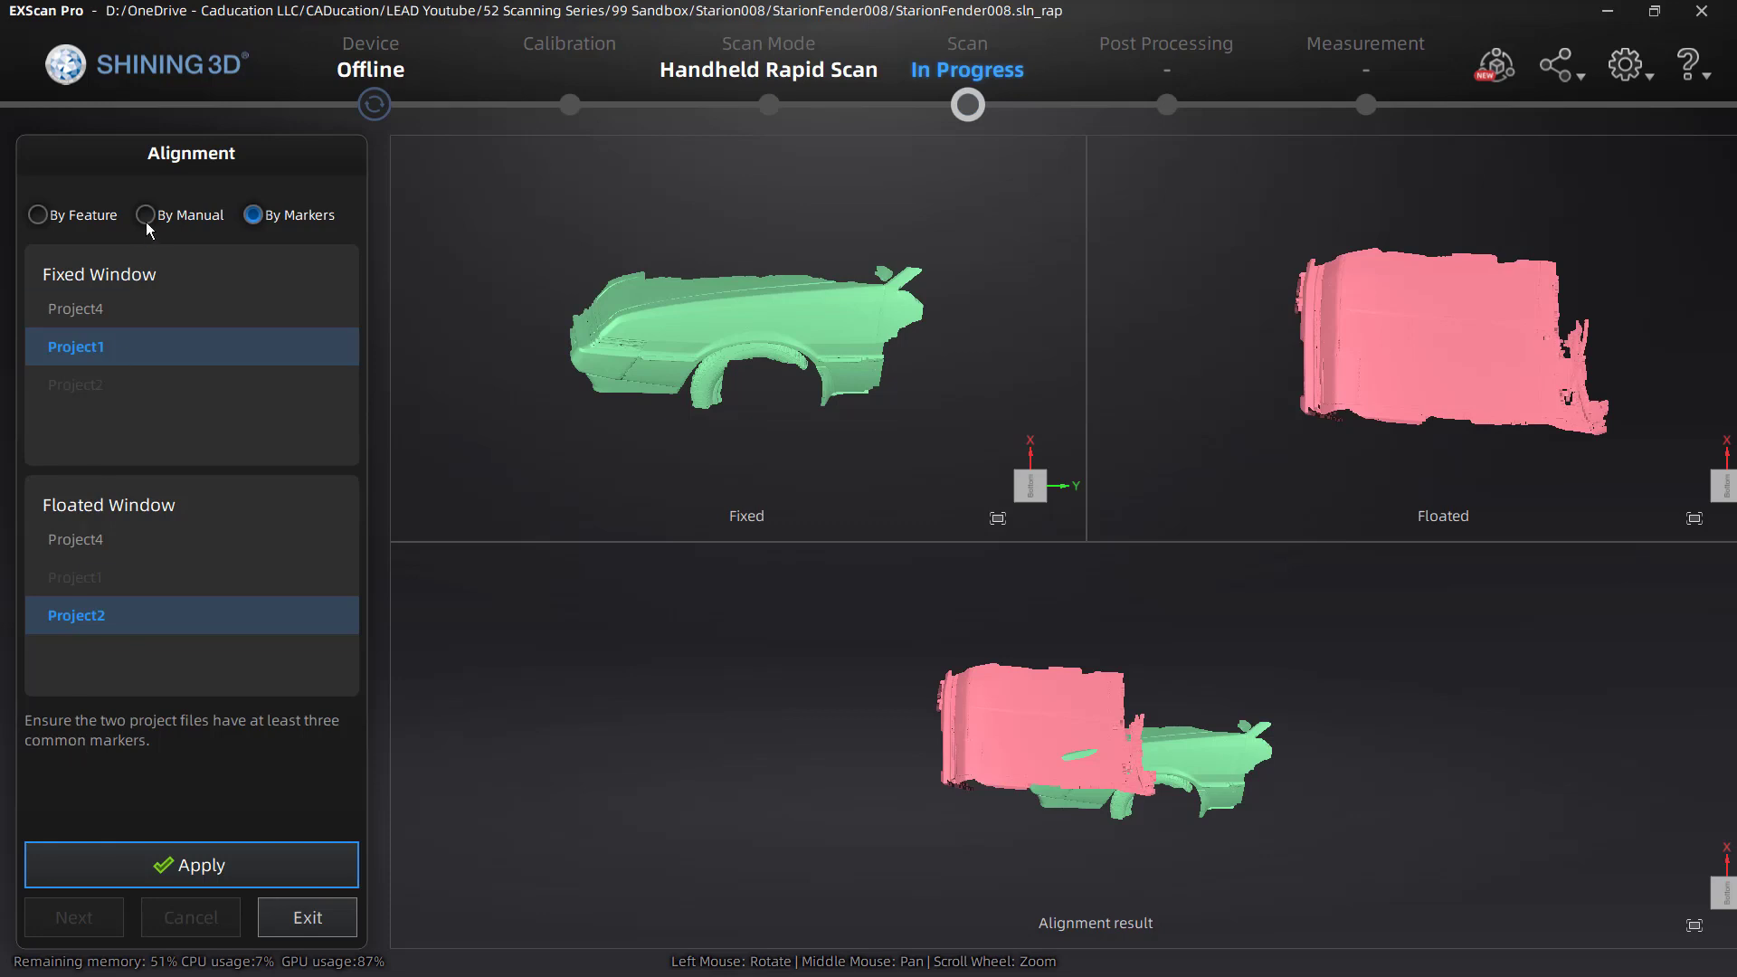
left_click(197, 868)
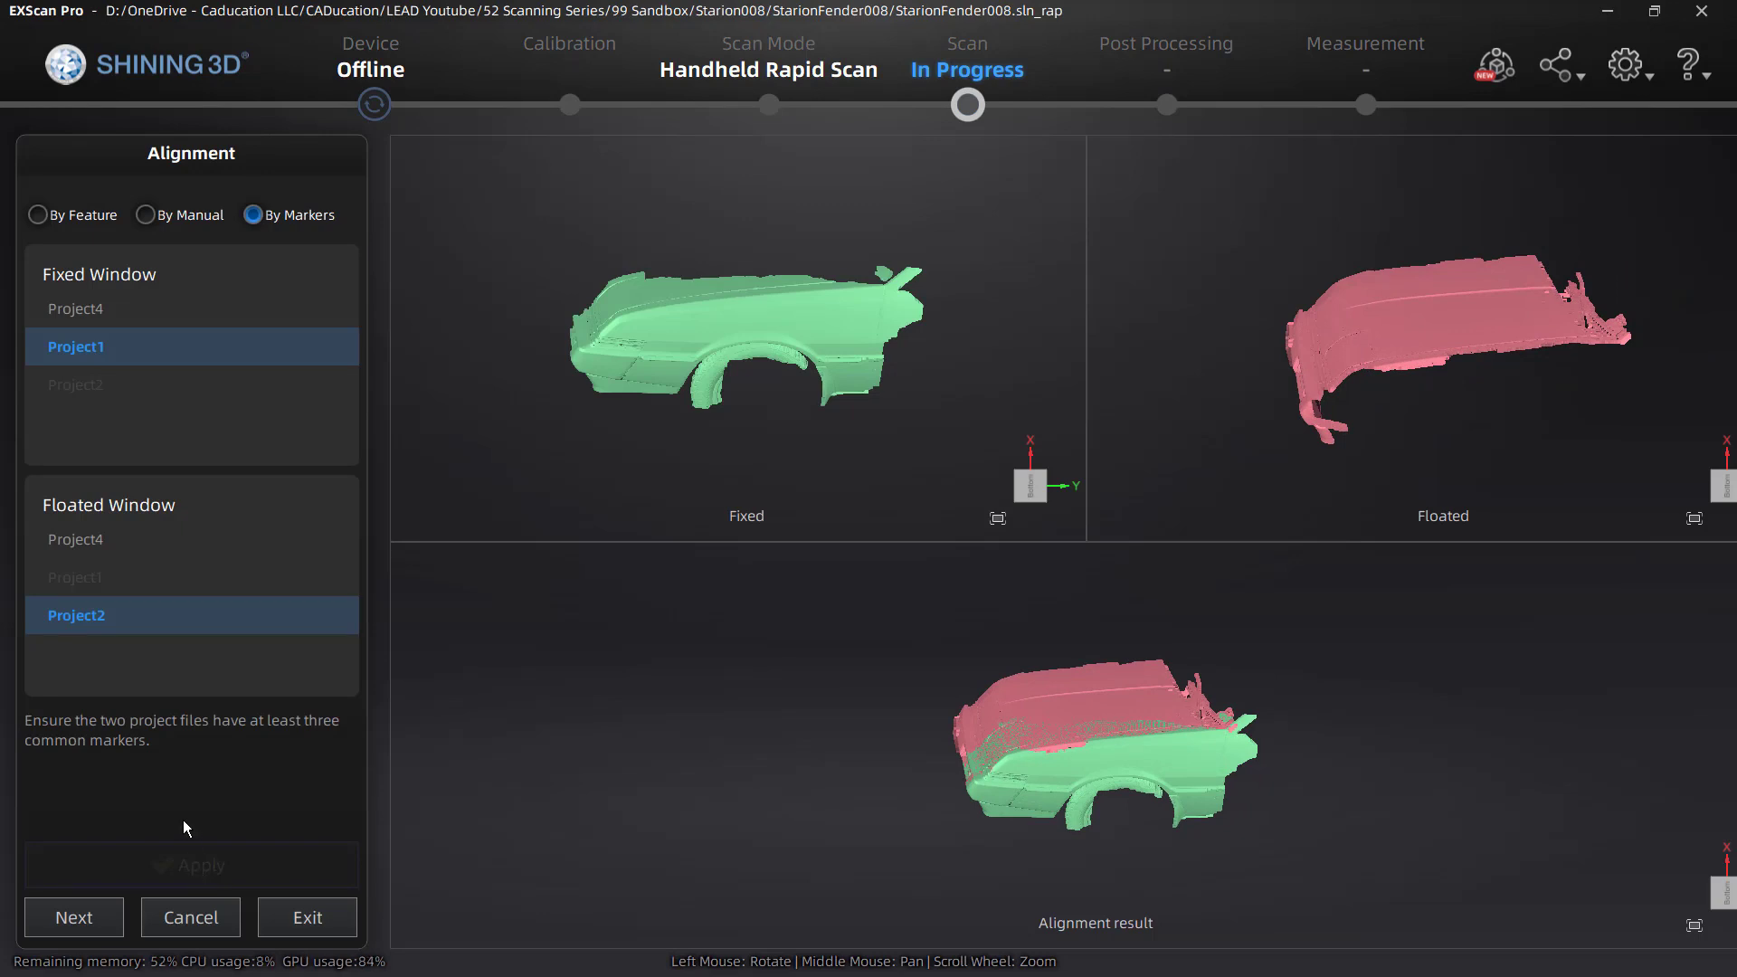
- Inspect the overlap and shared markers around the headlight opening in the alignment result of Project1 and Project2
left_click_drag(1029, 713, 1448, 735)
scroll(997, 778, "up", 5)
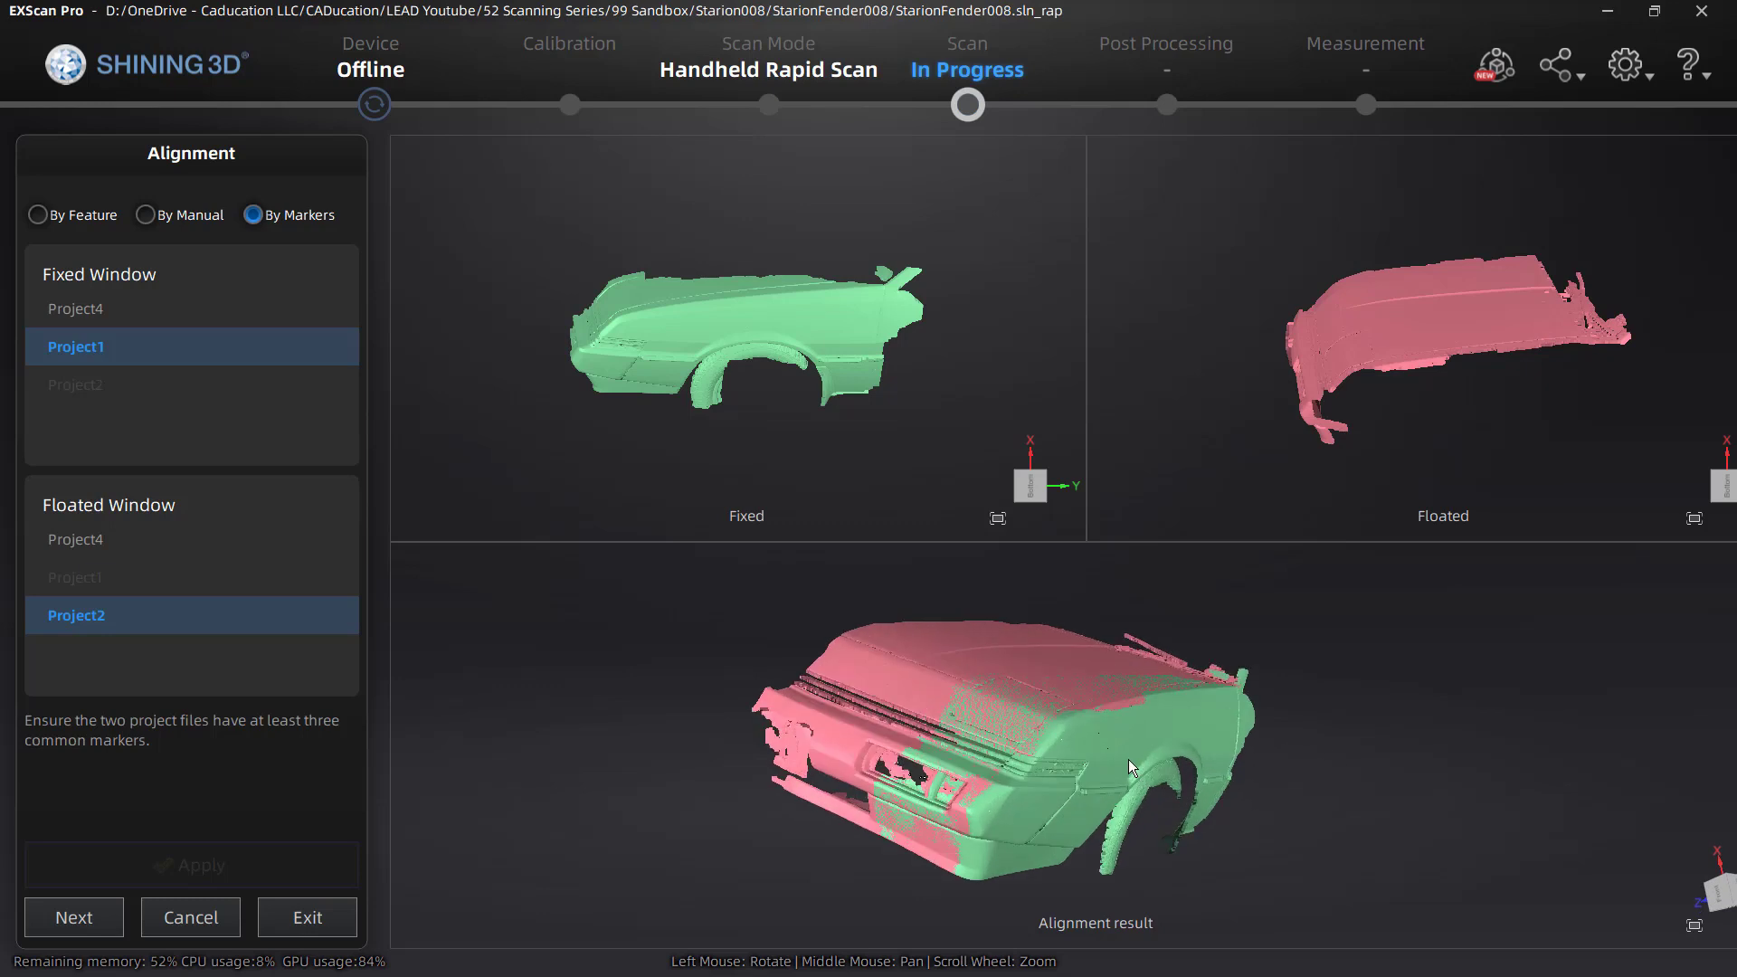
scroll(997, 778, "up", 6)
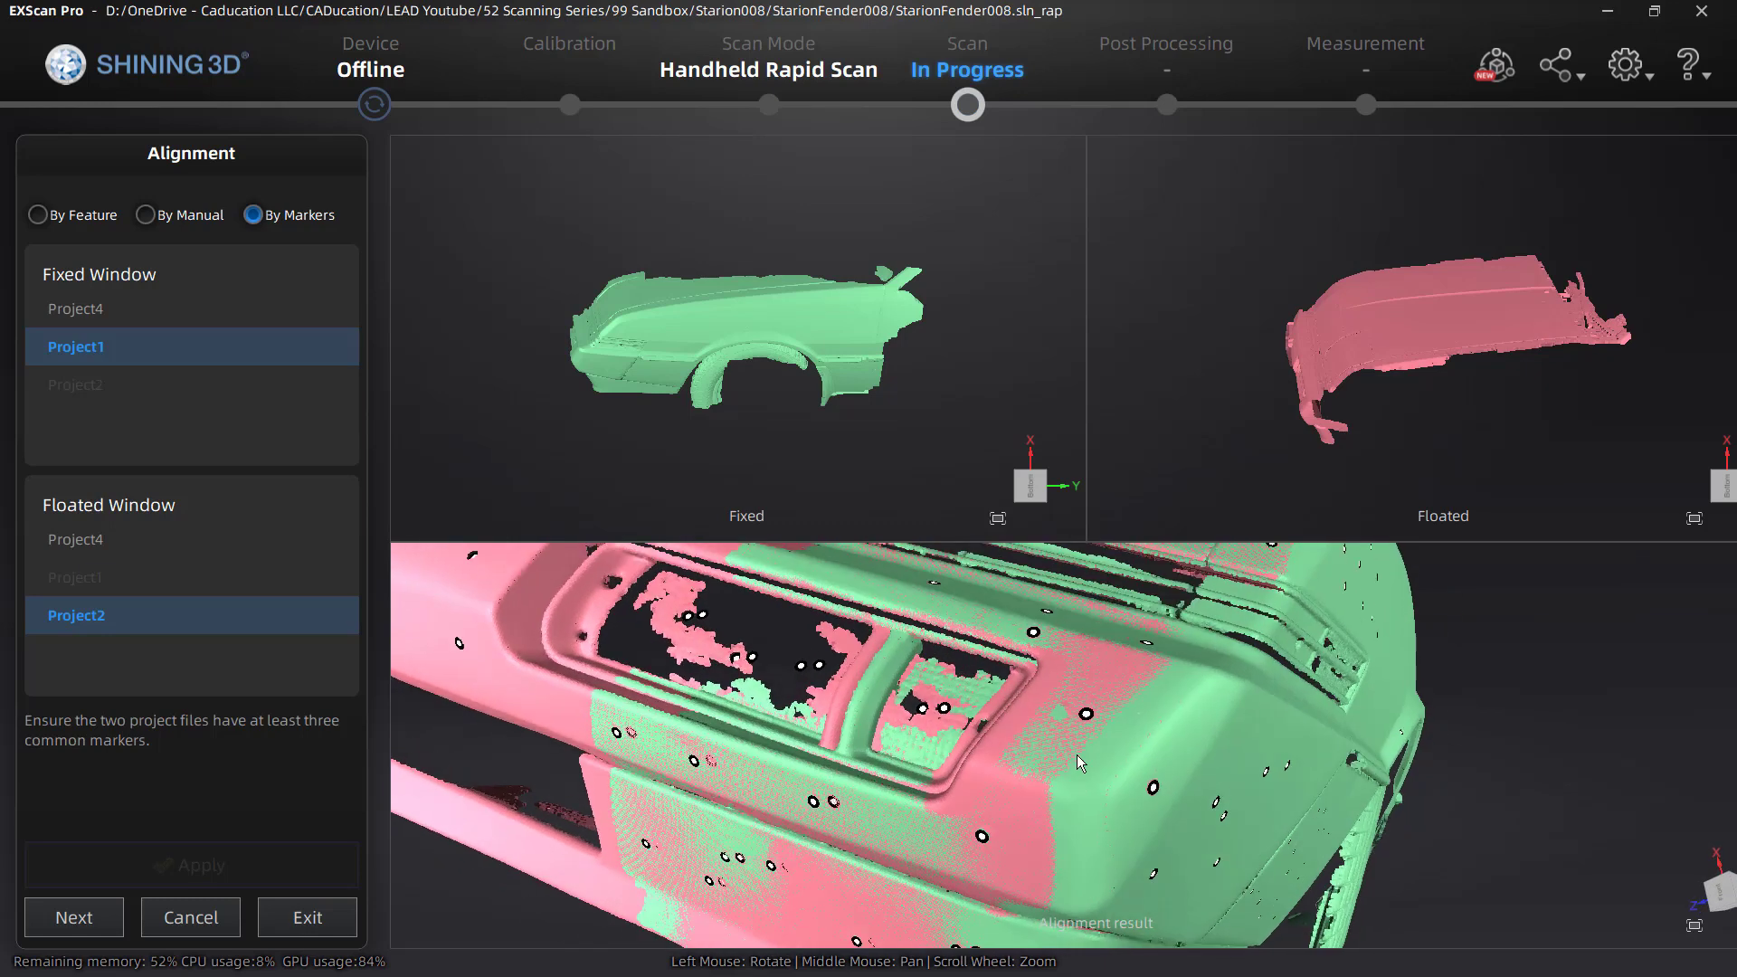
left_click_drag(1065, 768, 1032, 760)
left_click_drag(755, 748, 831, 743)
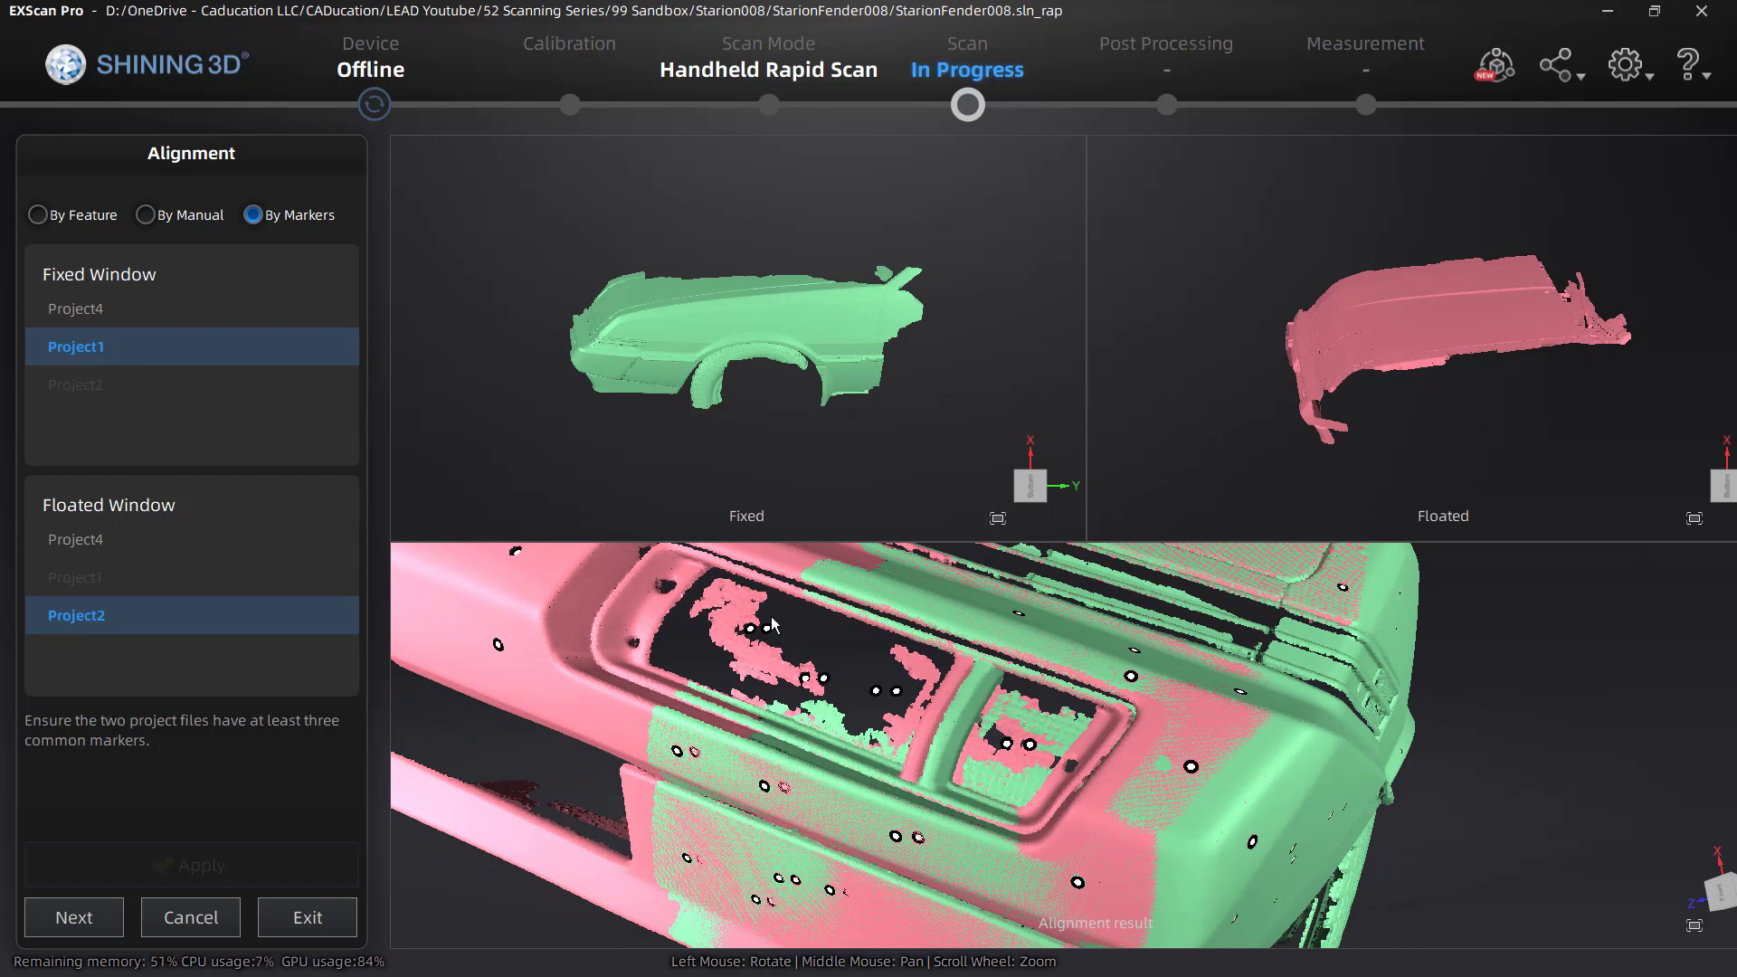
scroll(1050, 697, "down", 3)
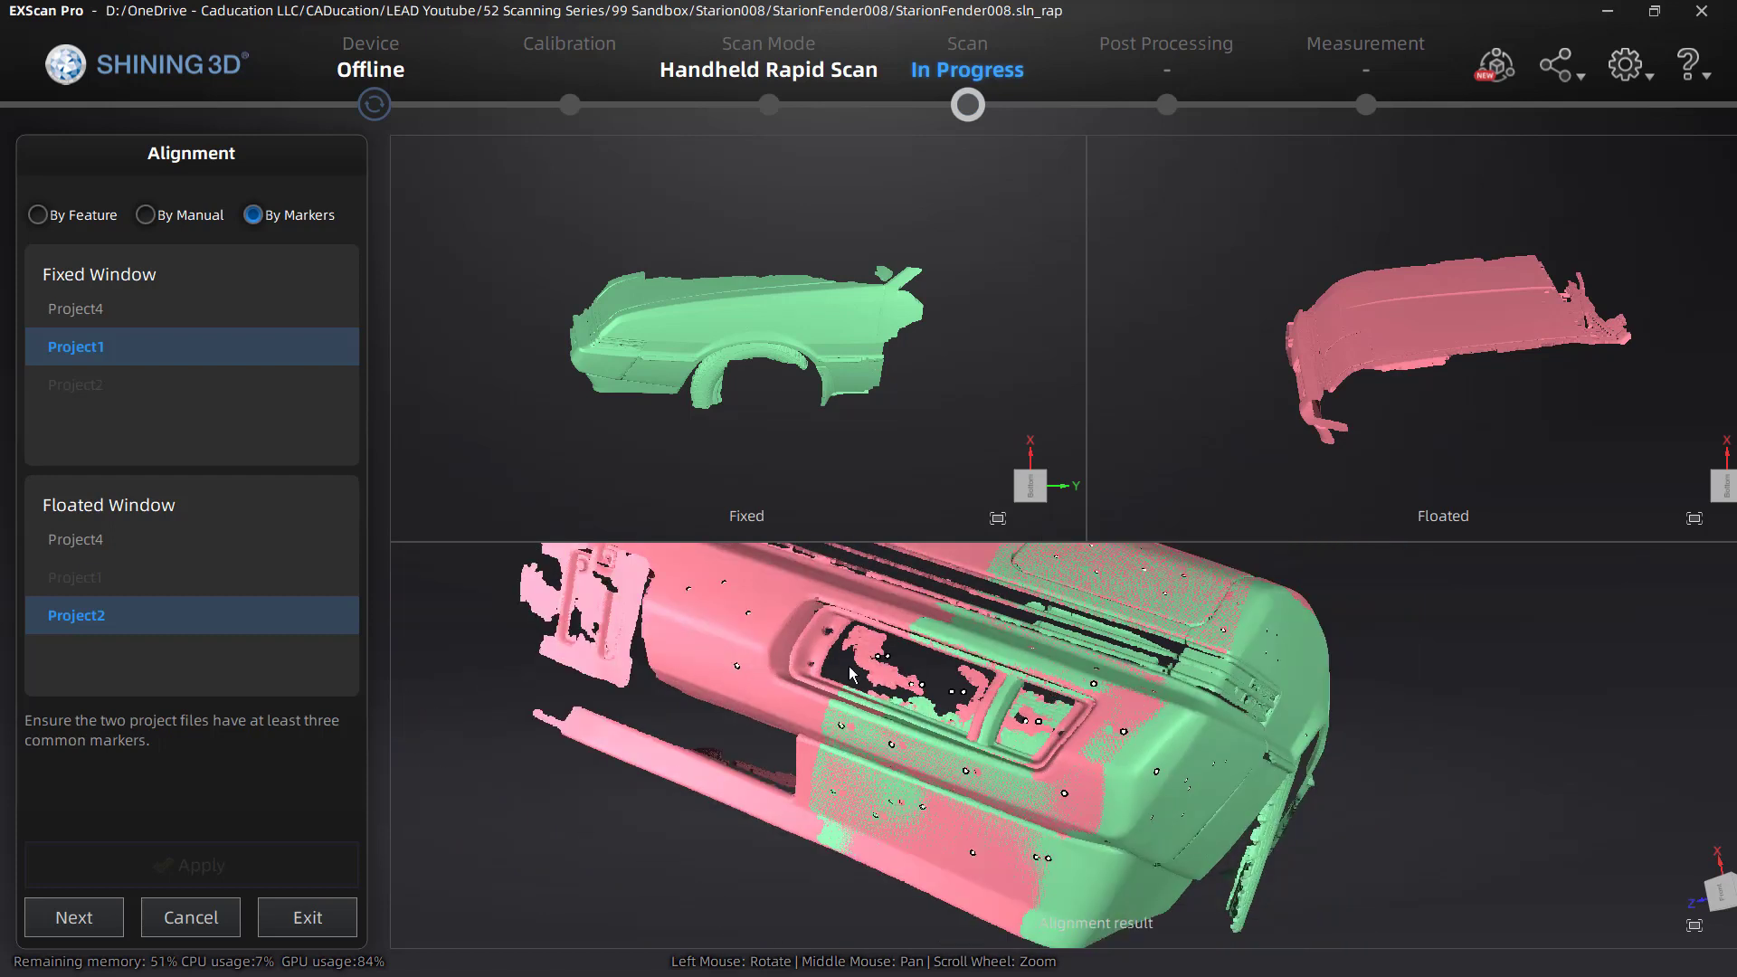
left_click_drag(1035, 714, 944, 723)
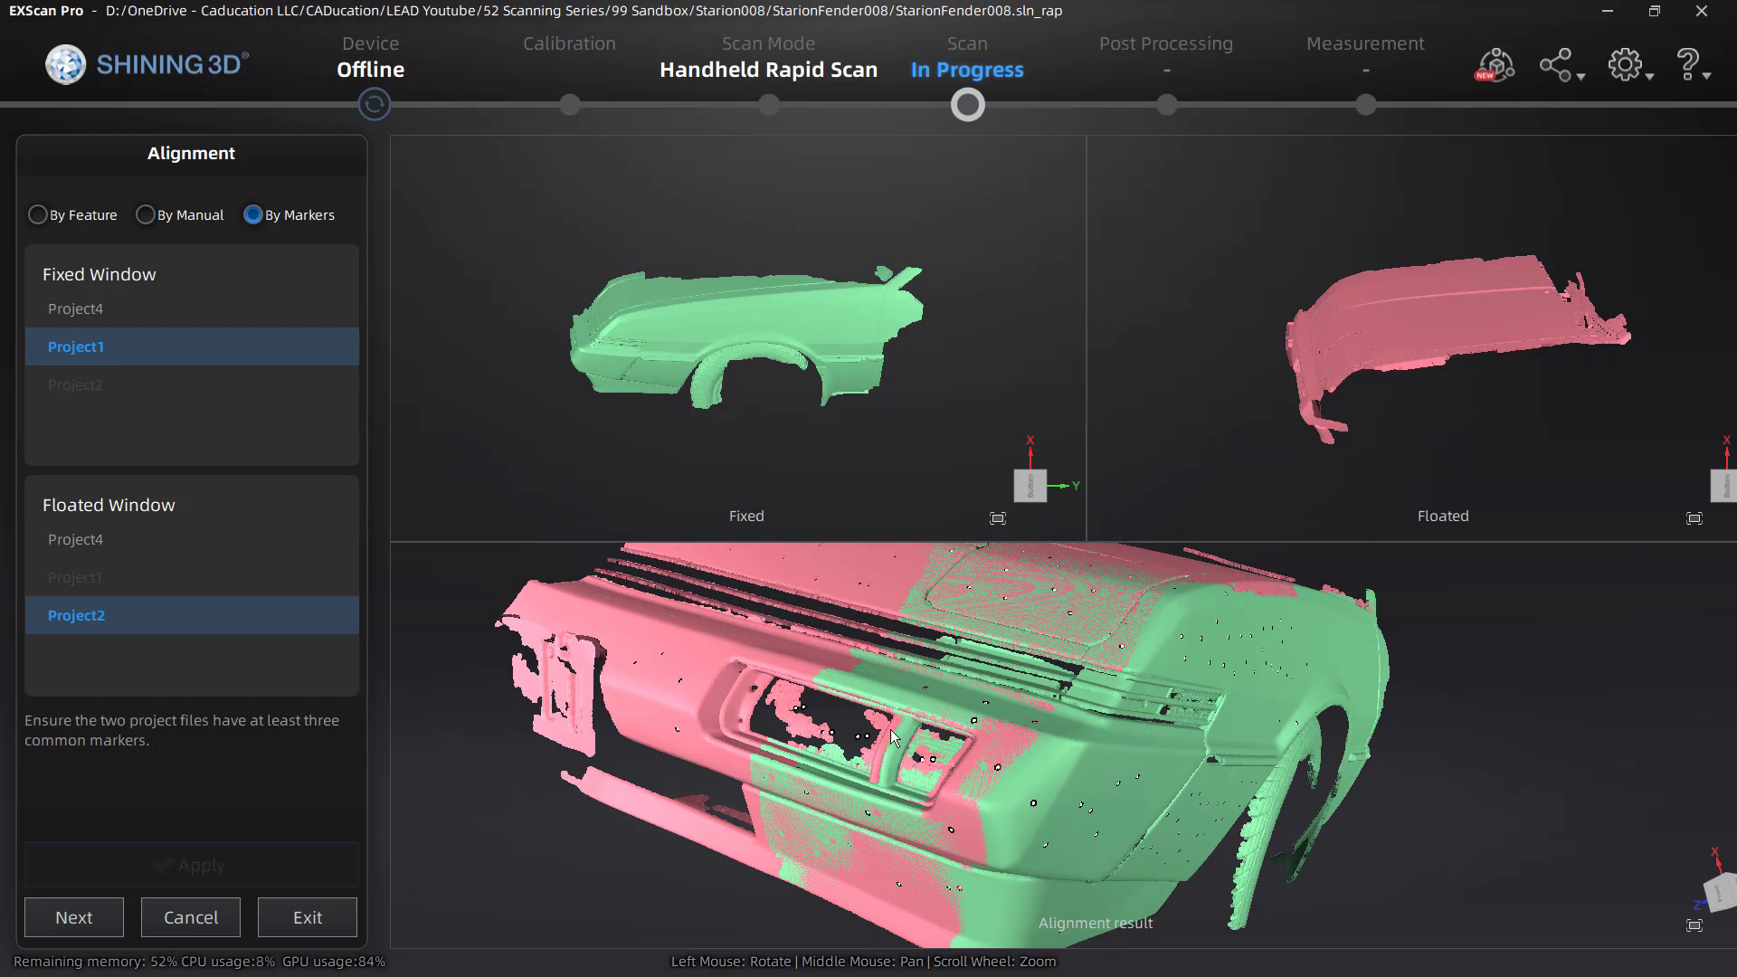
scroll(891, 734, "up", 4)
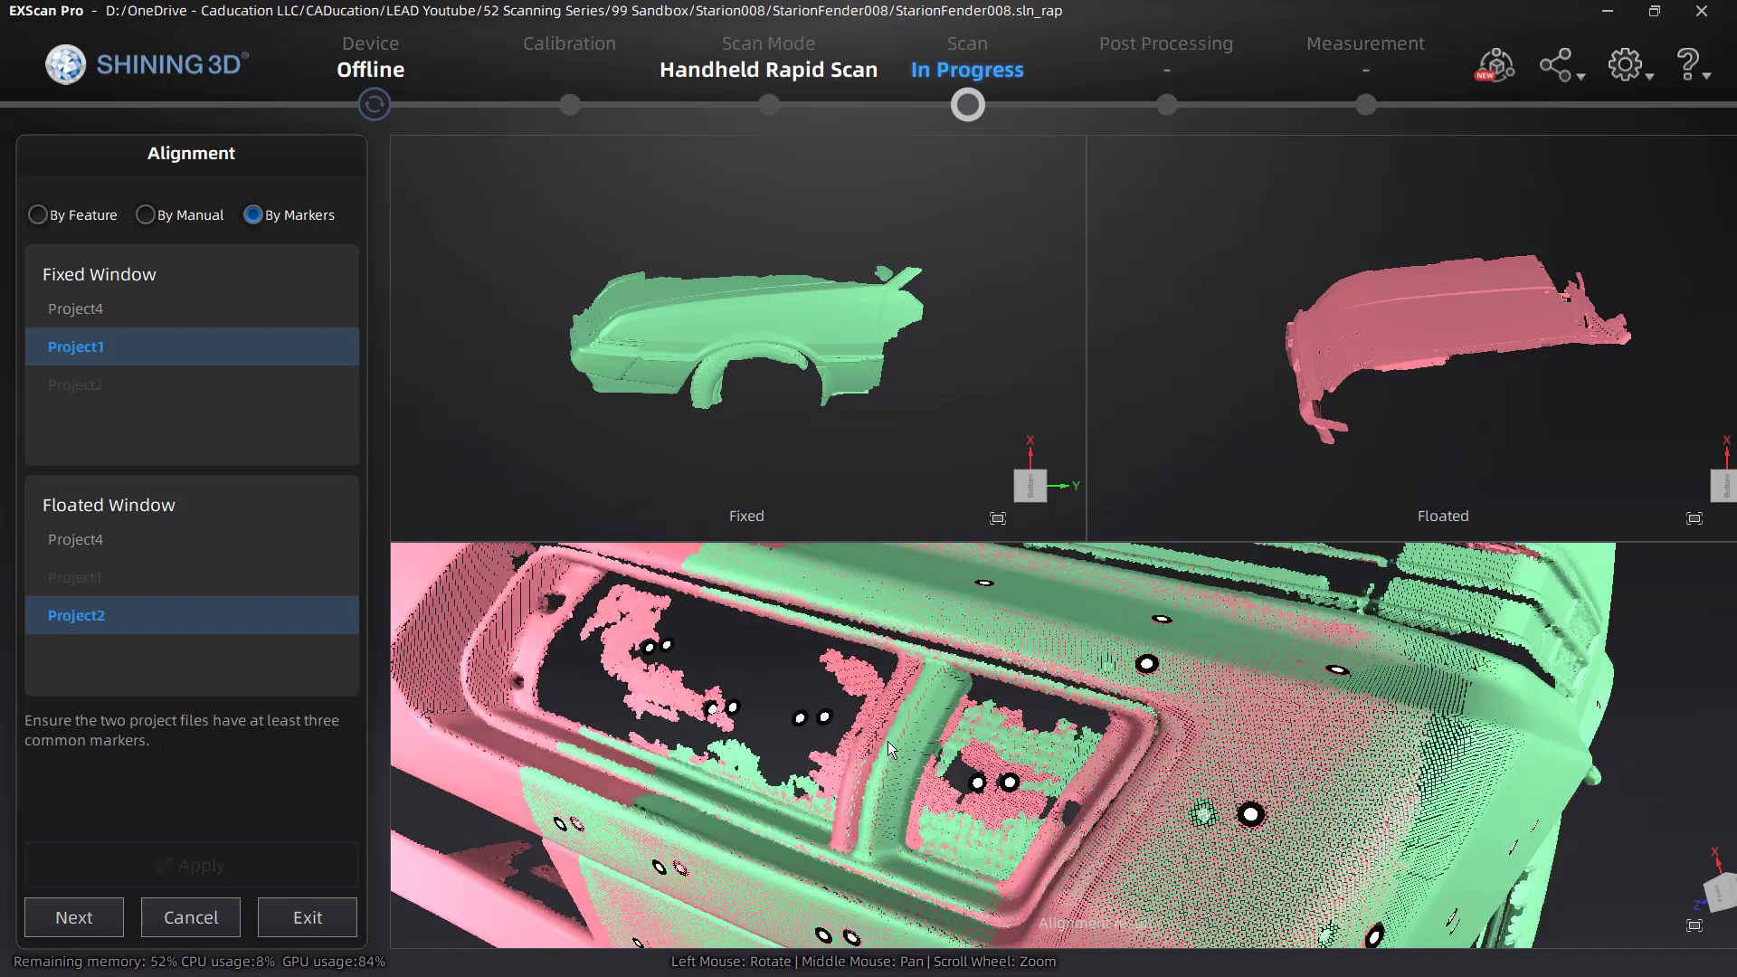
scroll(891, 751, "up", 3)
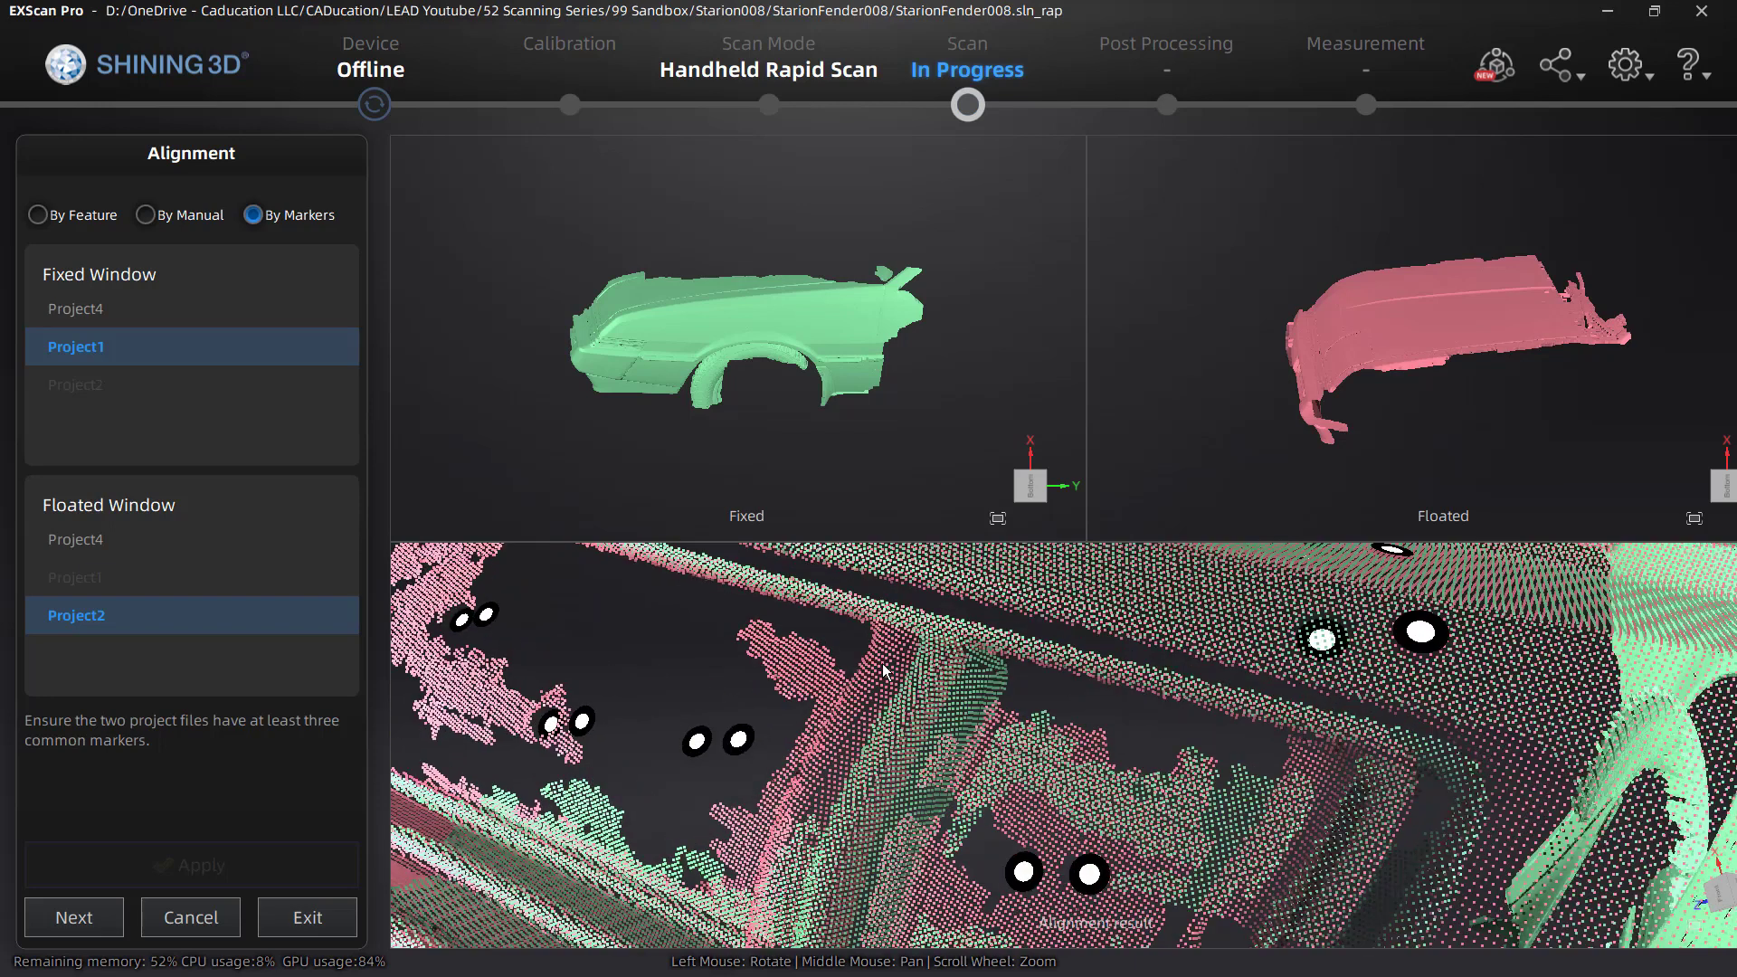
scroll(918, 675, "down", 3)
left_click_drag(1228, 770, 1339, 760)
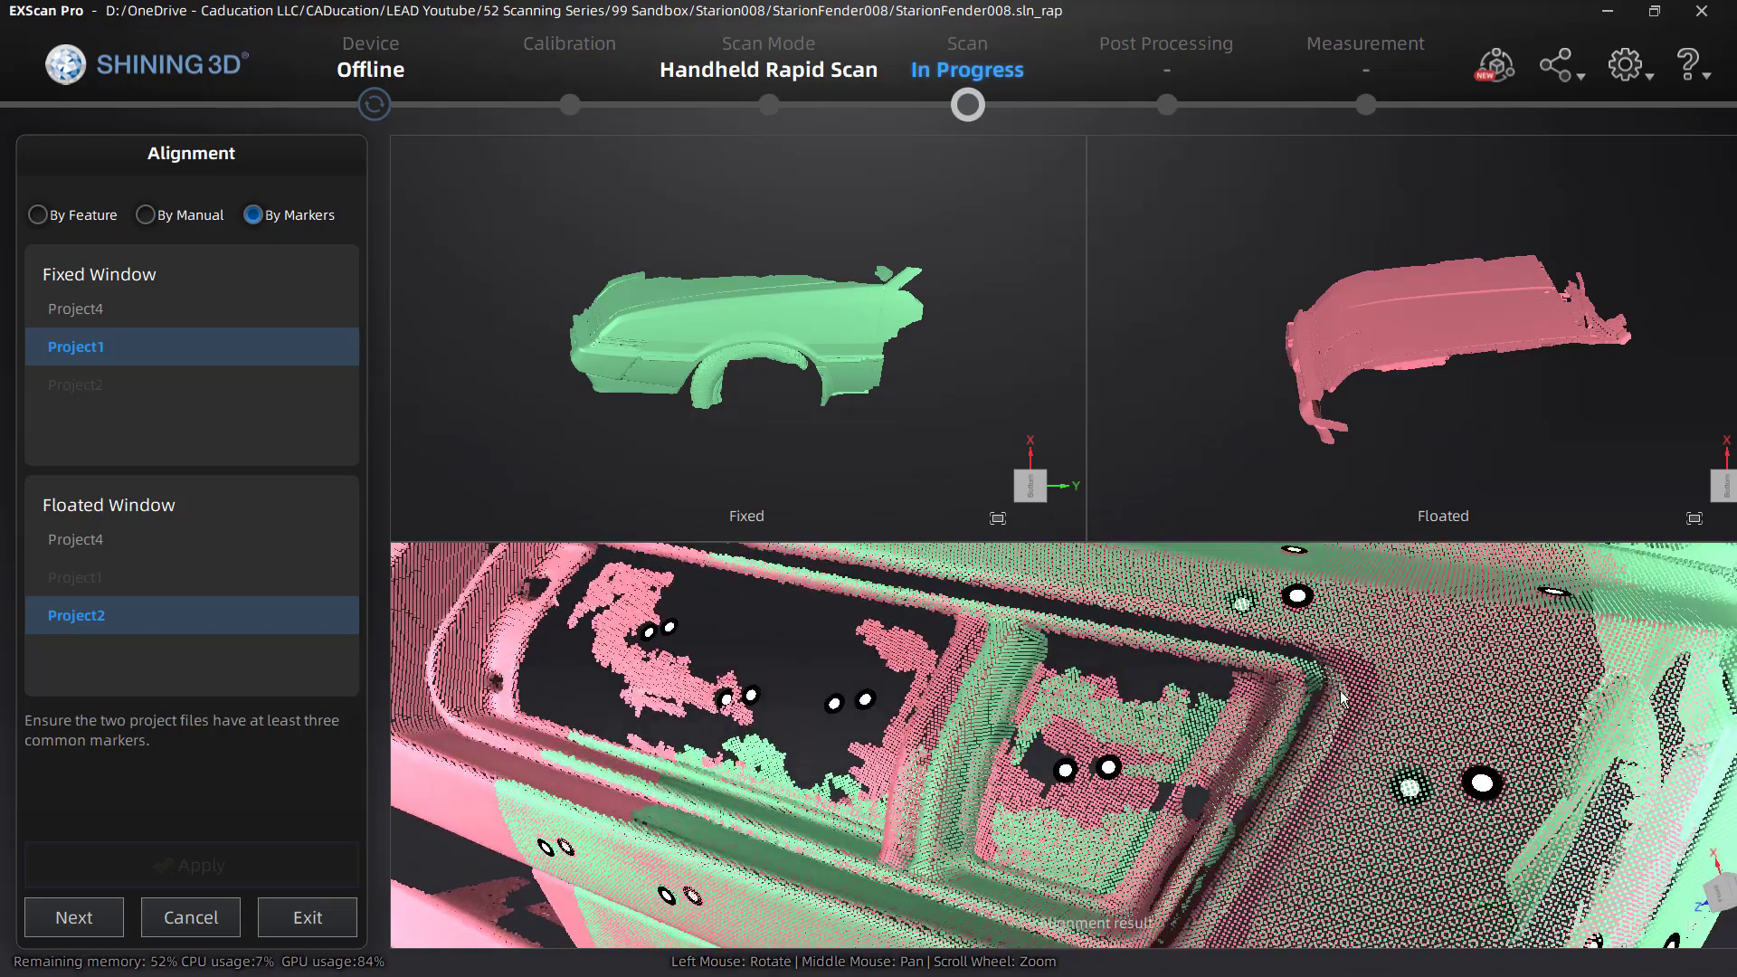
scroll(1167, 677, "down", 5)
- Examine how the aligned scans overlap across the hood, the fender edge and the front bumper
left_click_drag(1157, 676, 1100, 715)
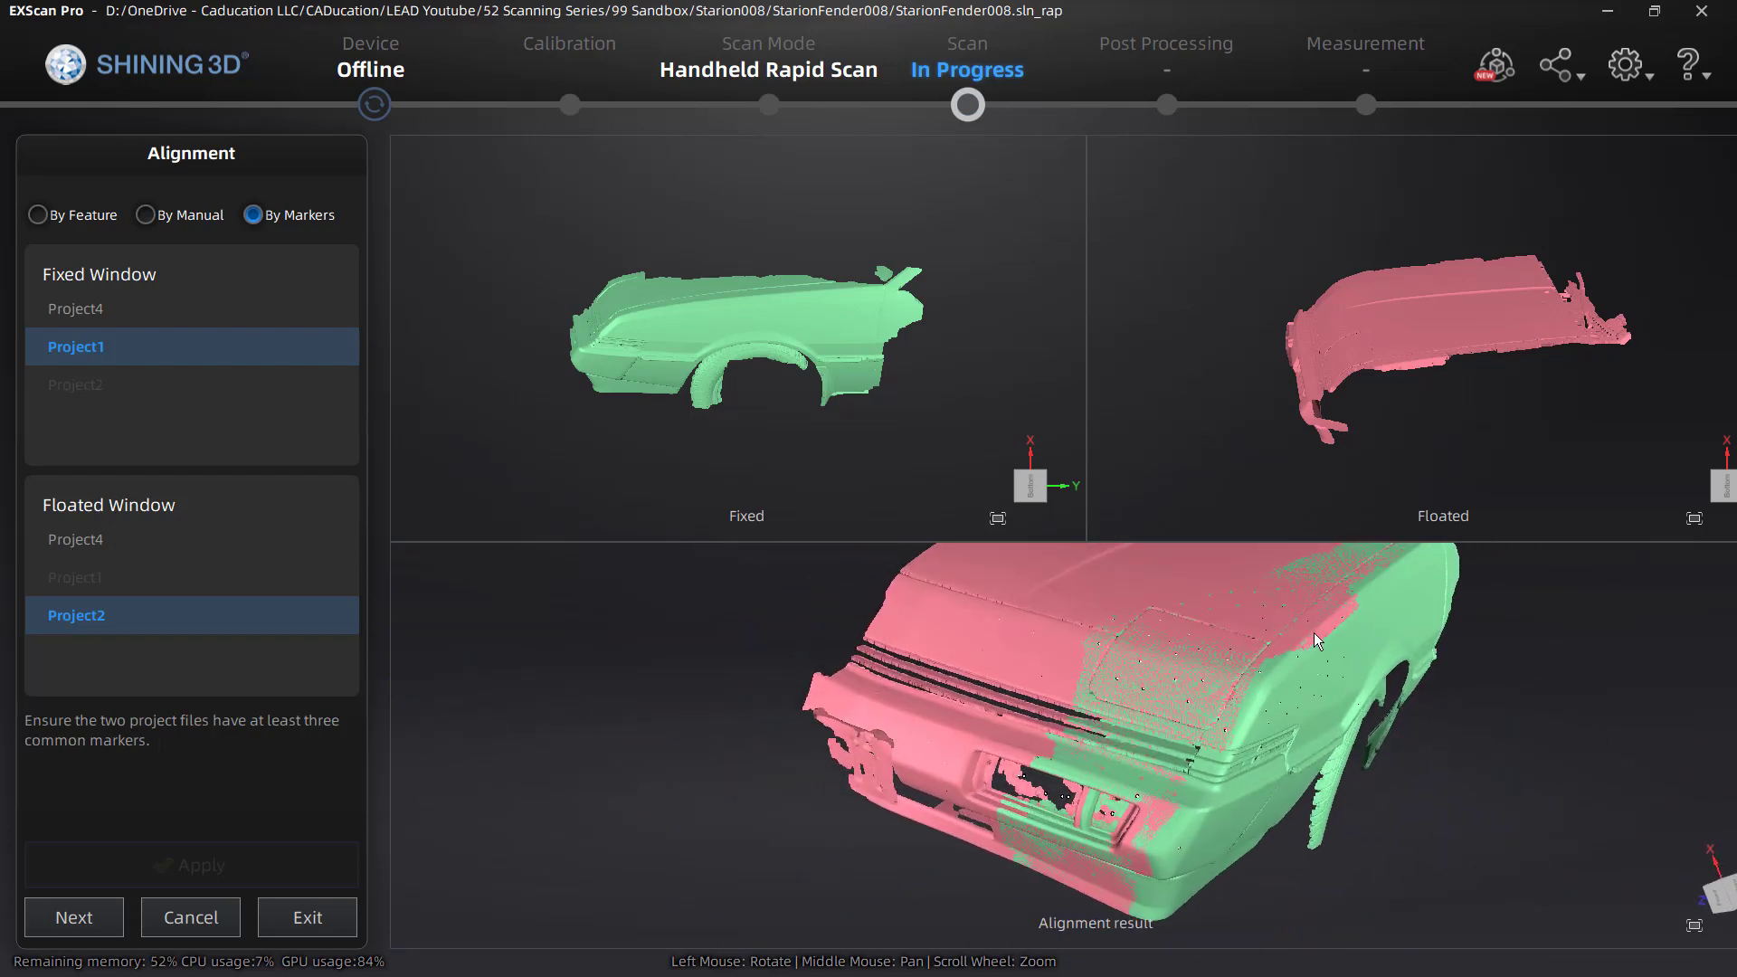
scroll(1321, 626, "up", 10)
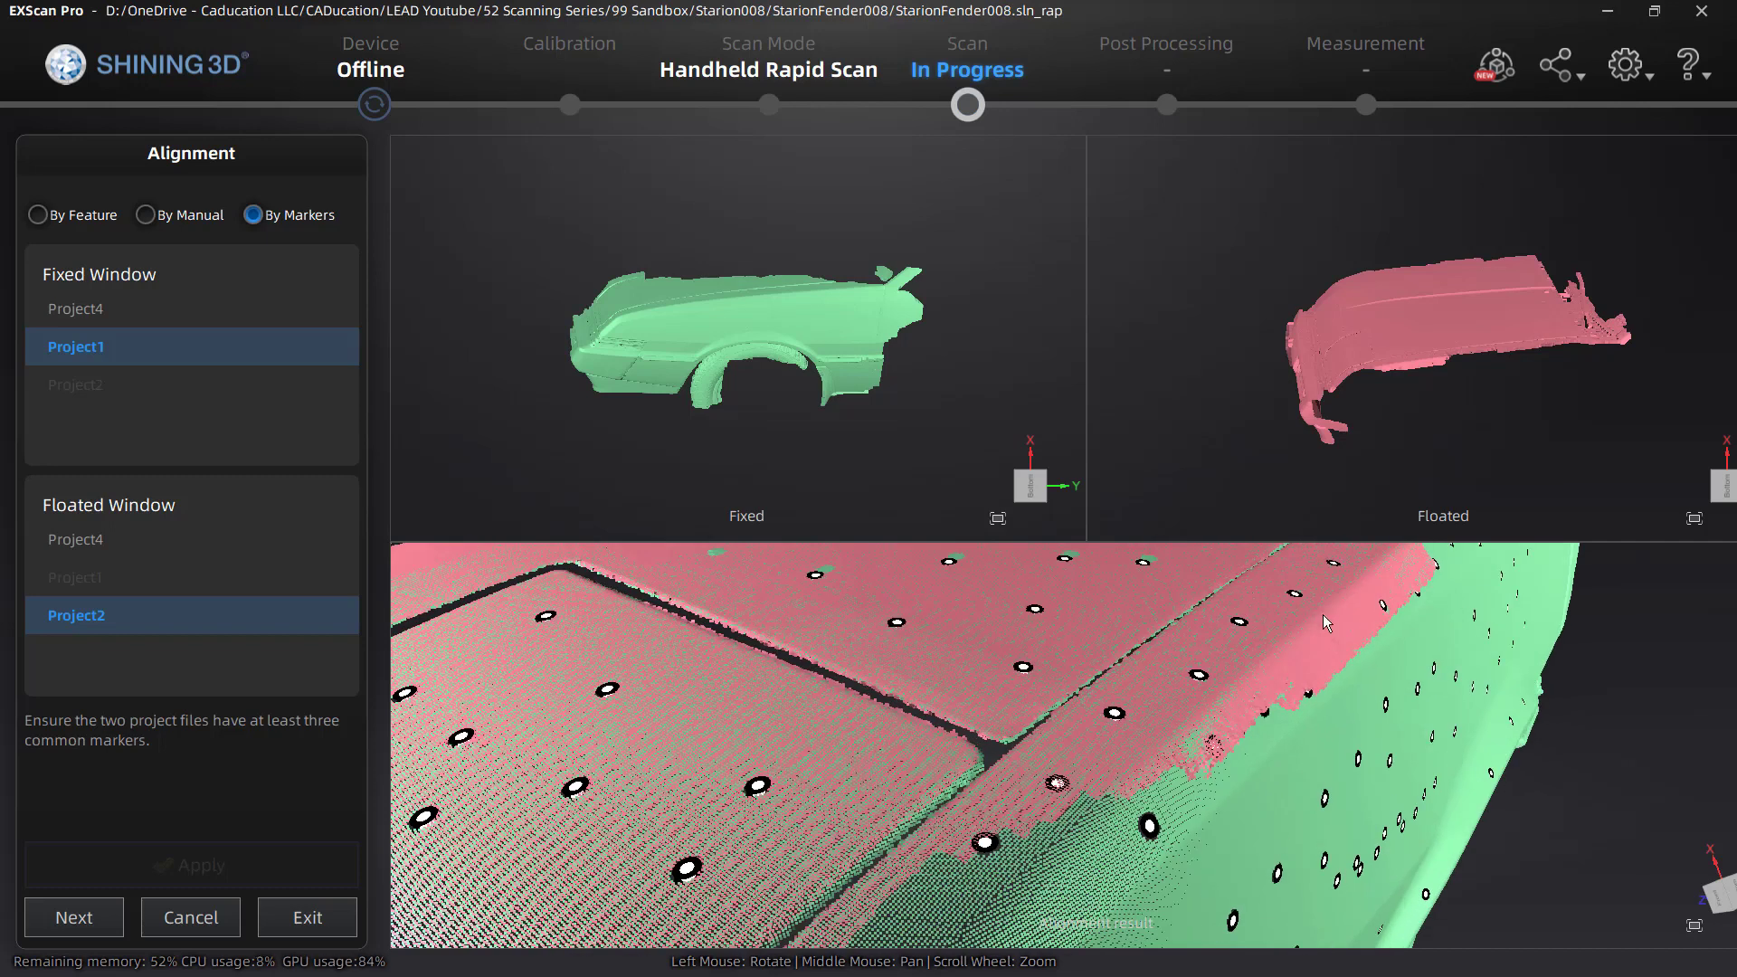
scroll(1282, 594, "down", 10)
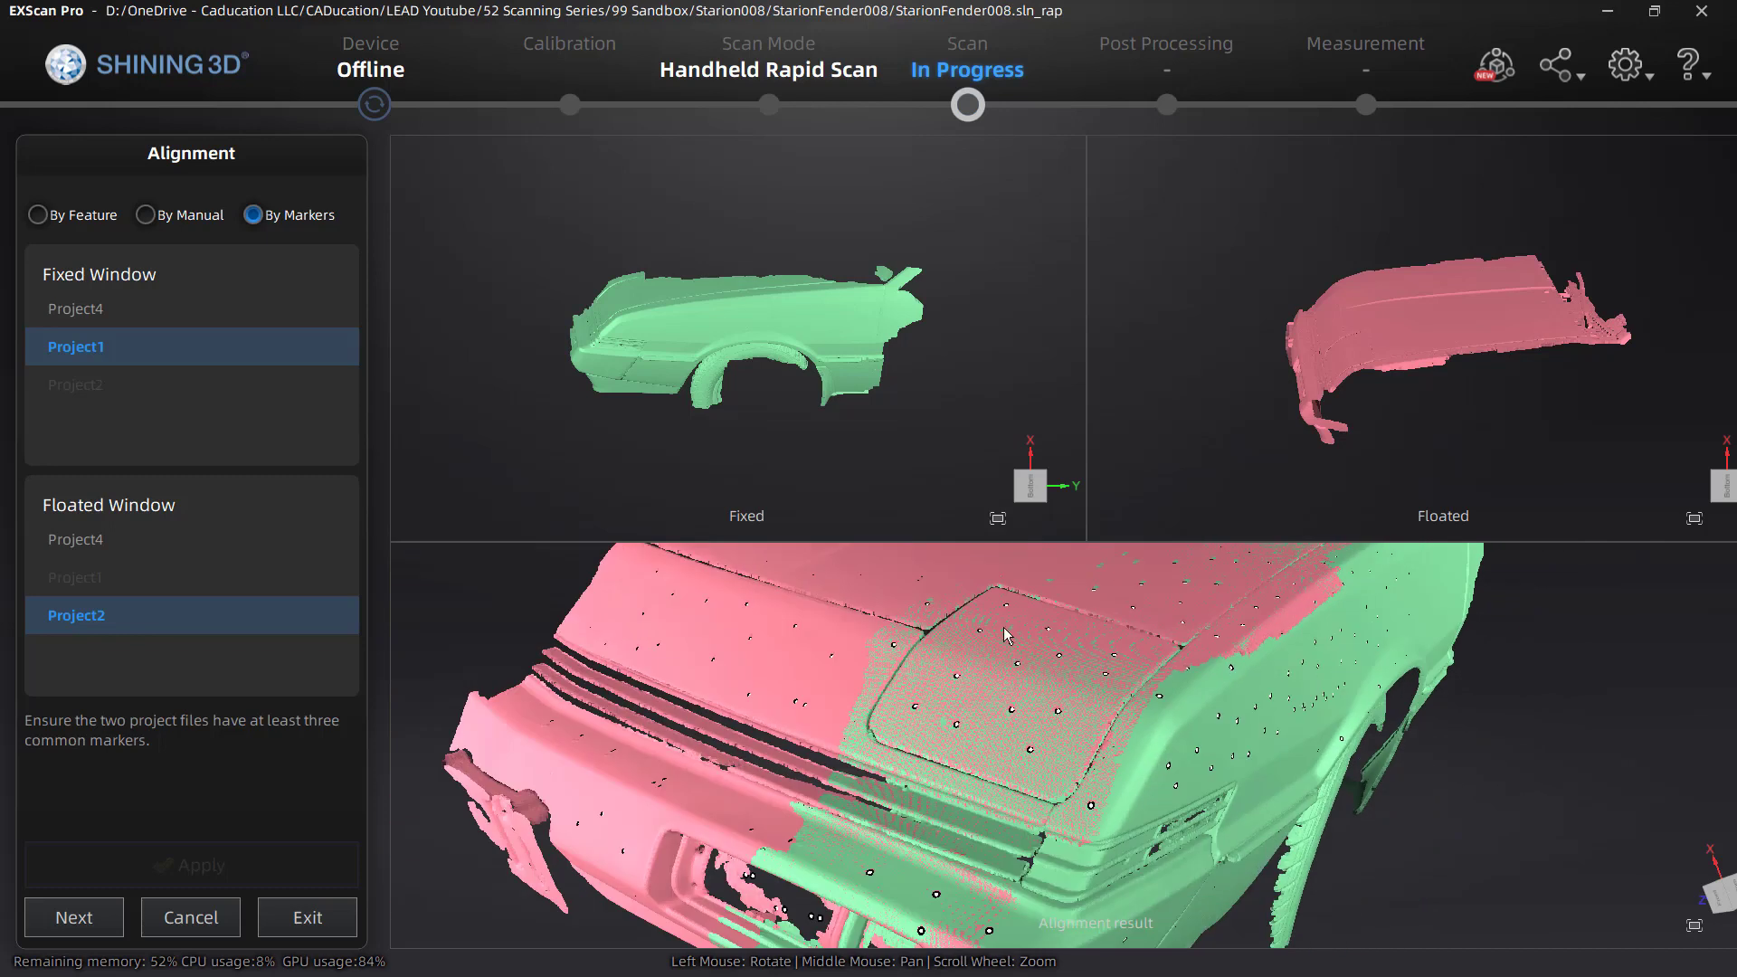
left_click_drag(976, 703, 934, 801)
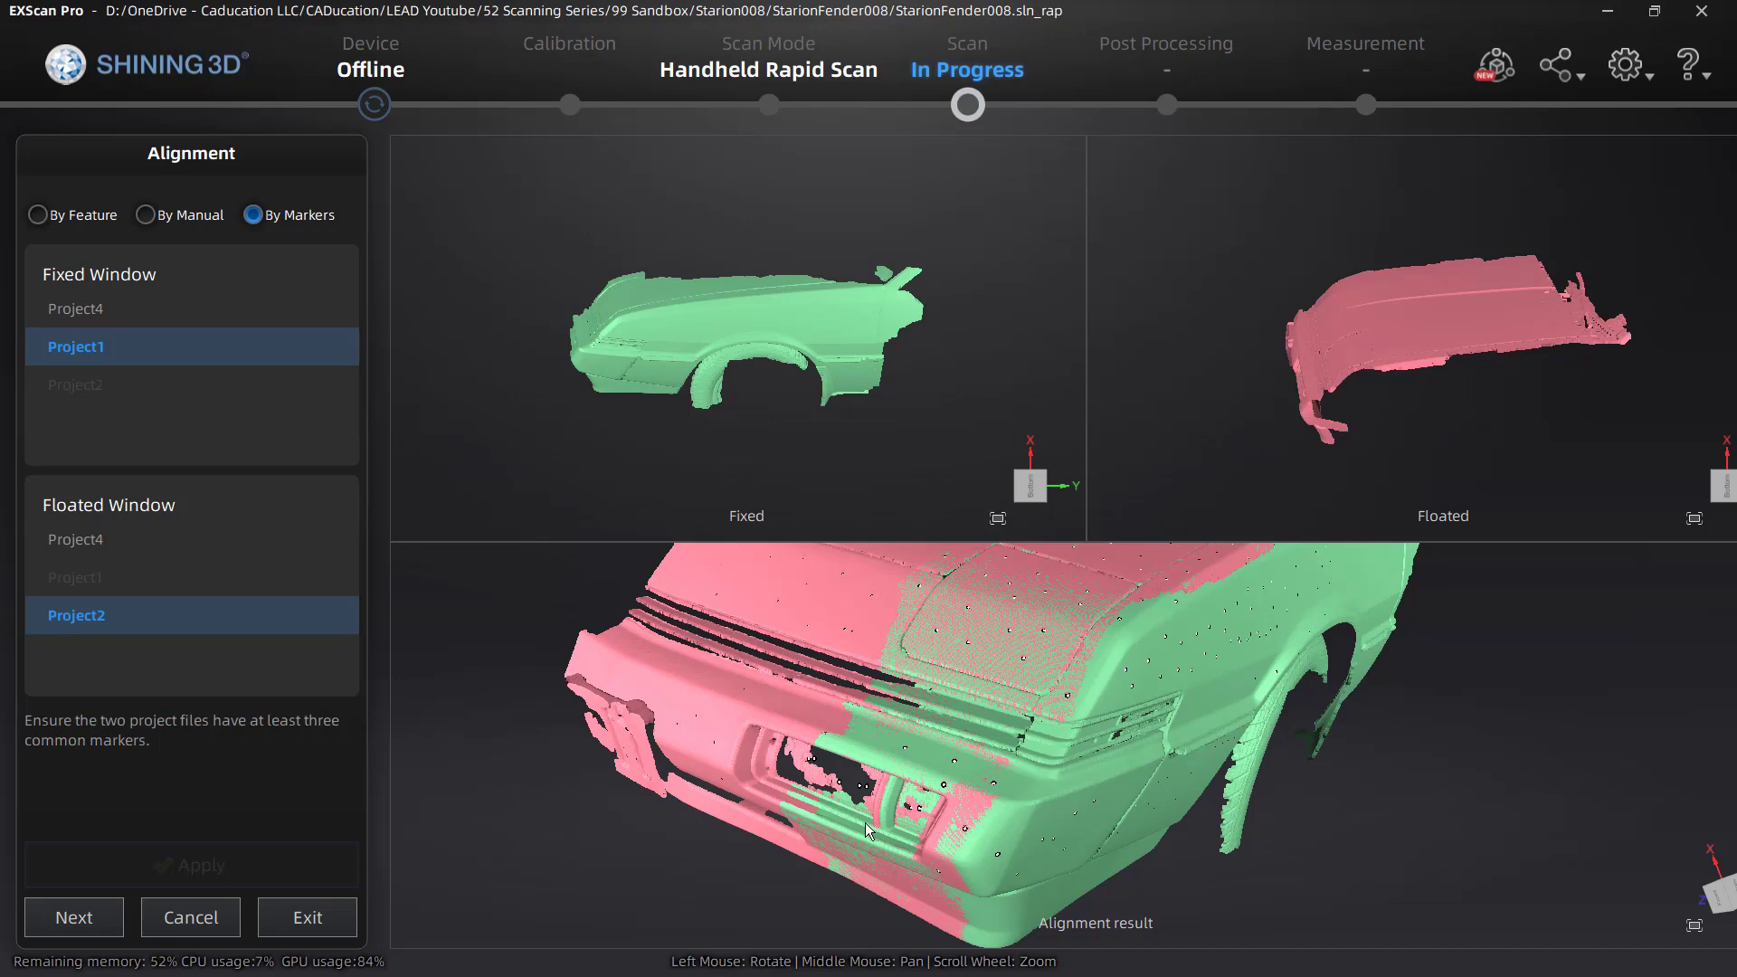
scroll(859, 819, "up", 5)
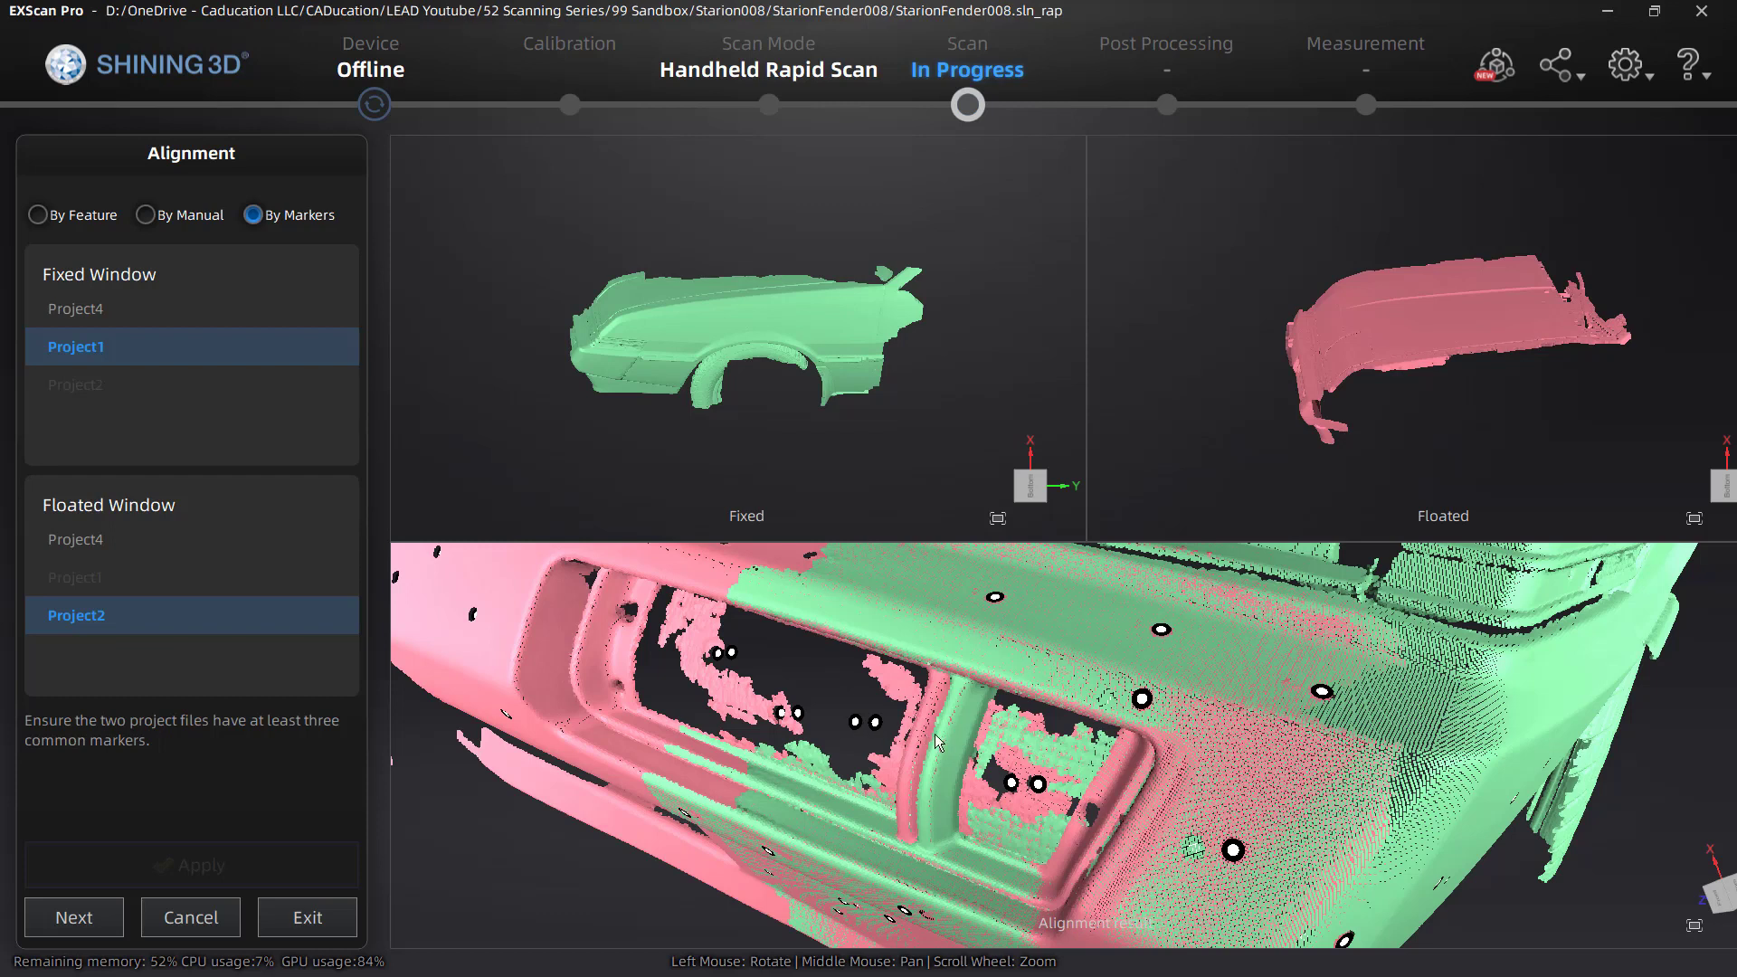
scroll(927, 741, "down", 4)
scroll(925, 738, "down", 1)
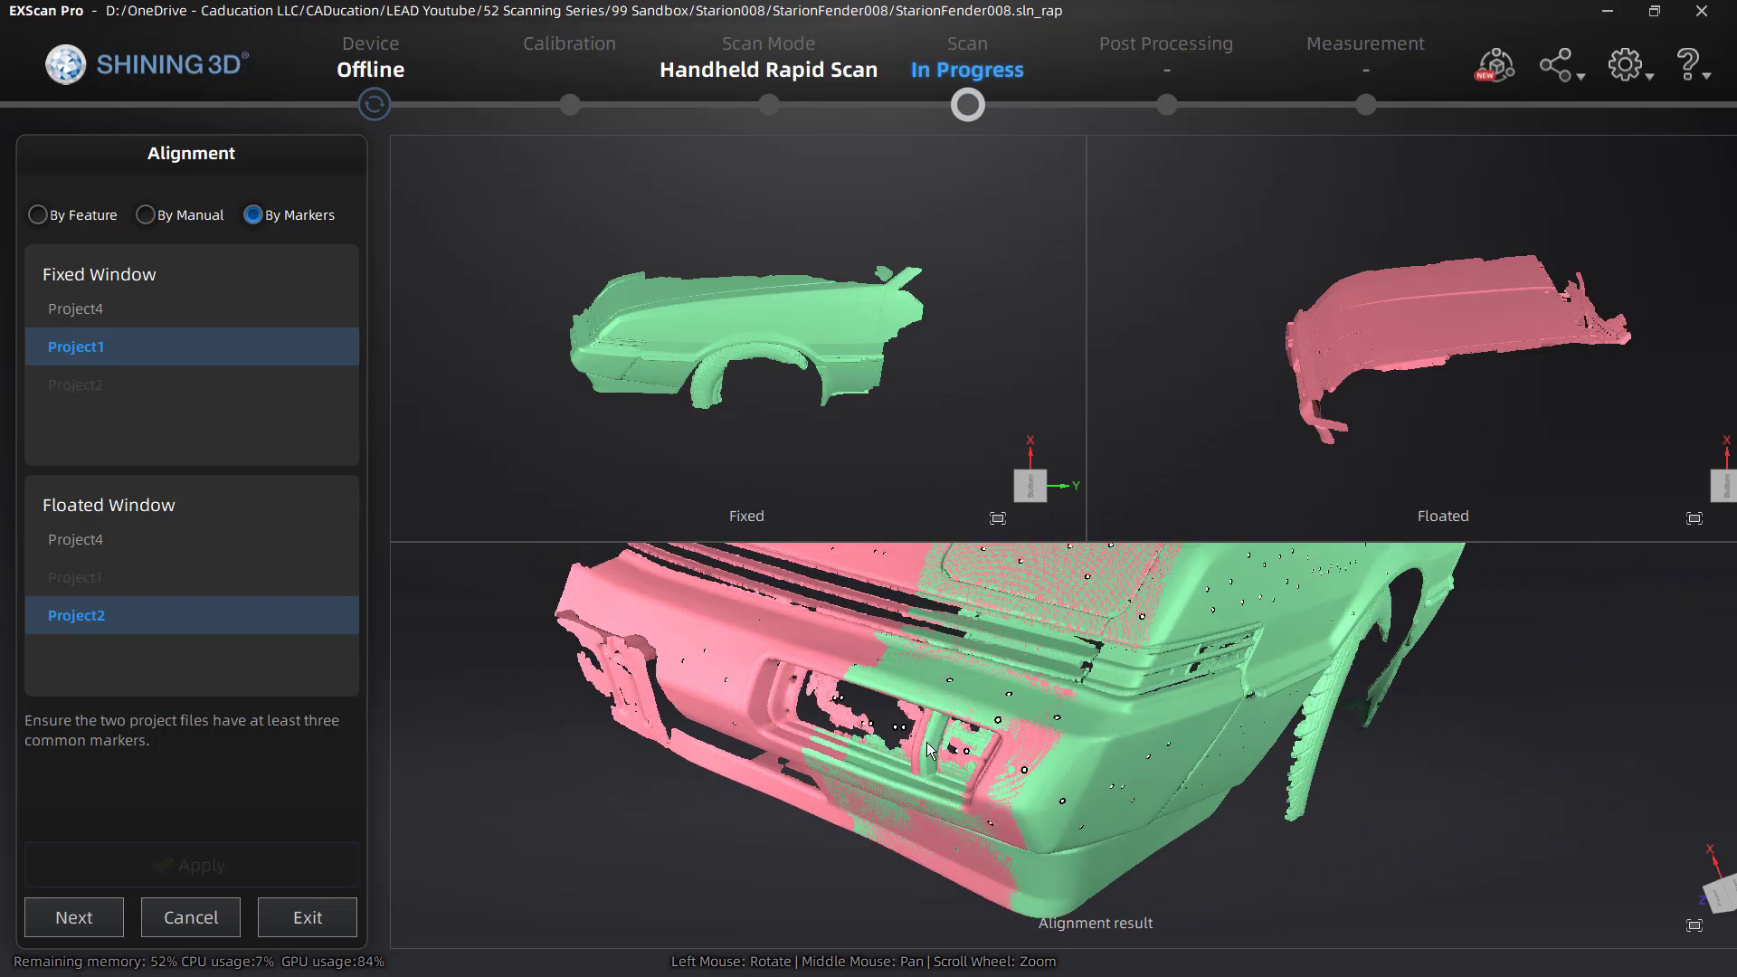
scroll(840, 705, "down", 3)
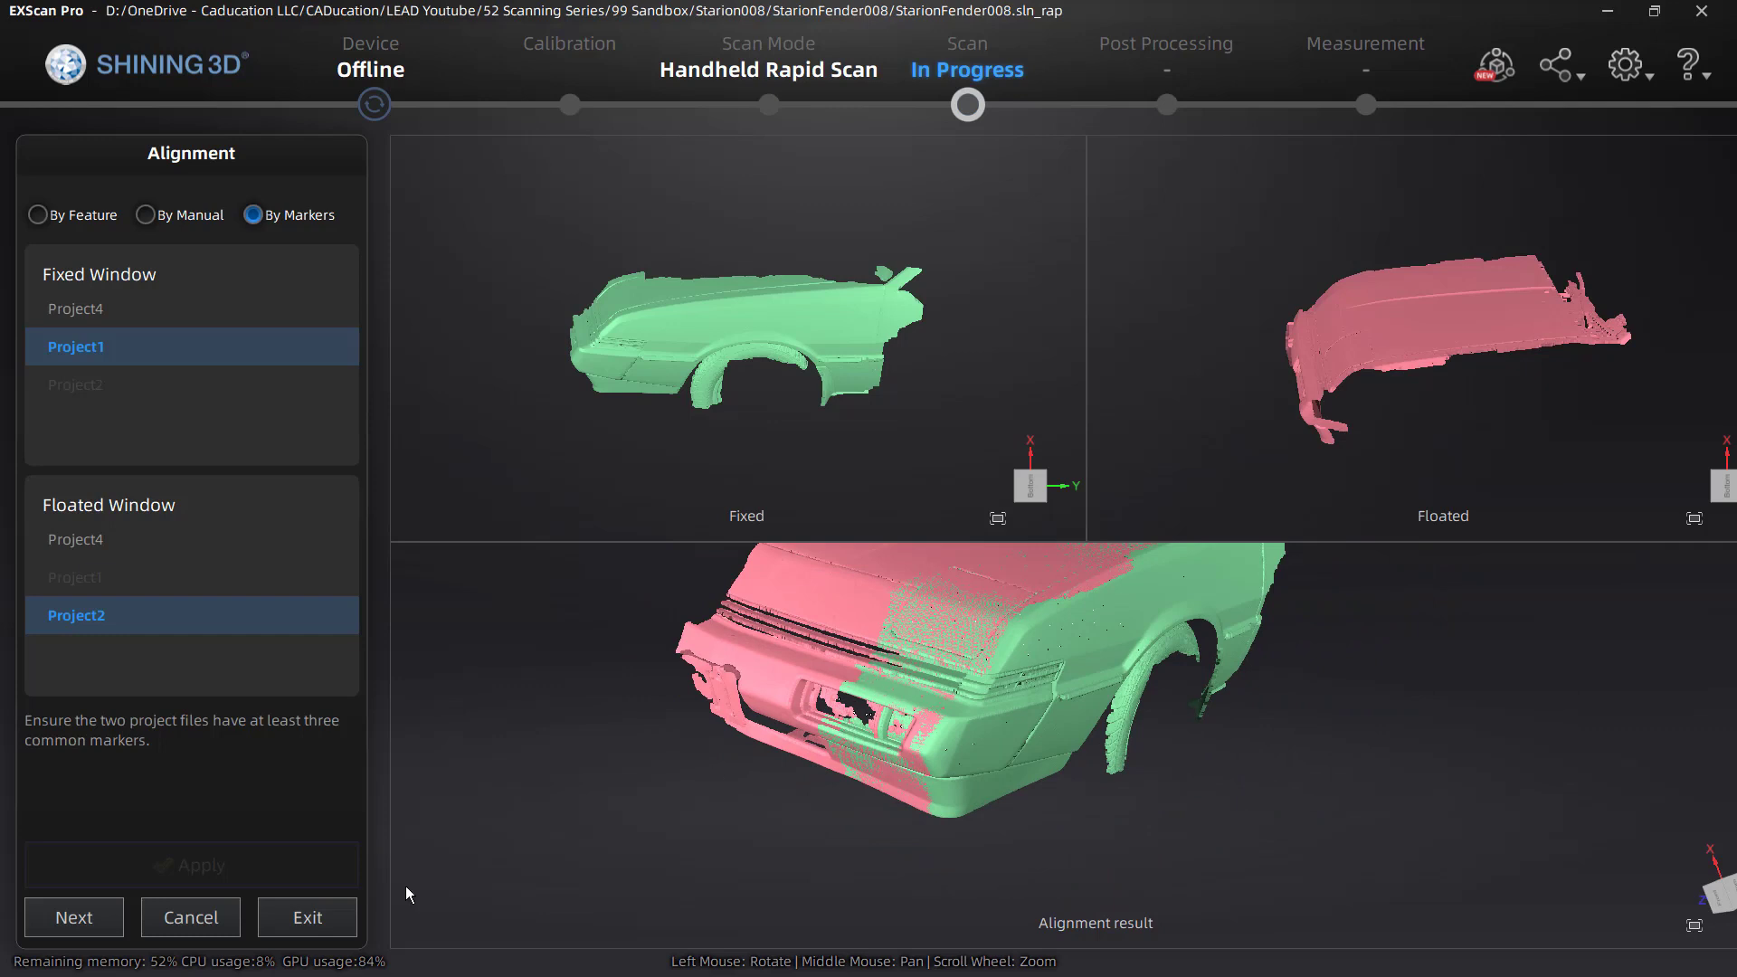
- Accept the alignment of Project1 and Project2 as one group, check its combined shape and leave the alignment mode
left_click(83, 919)
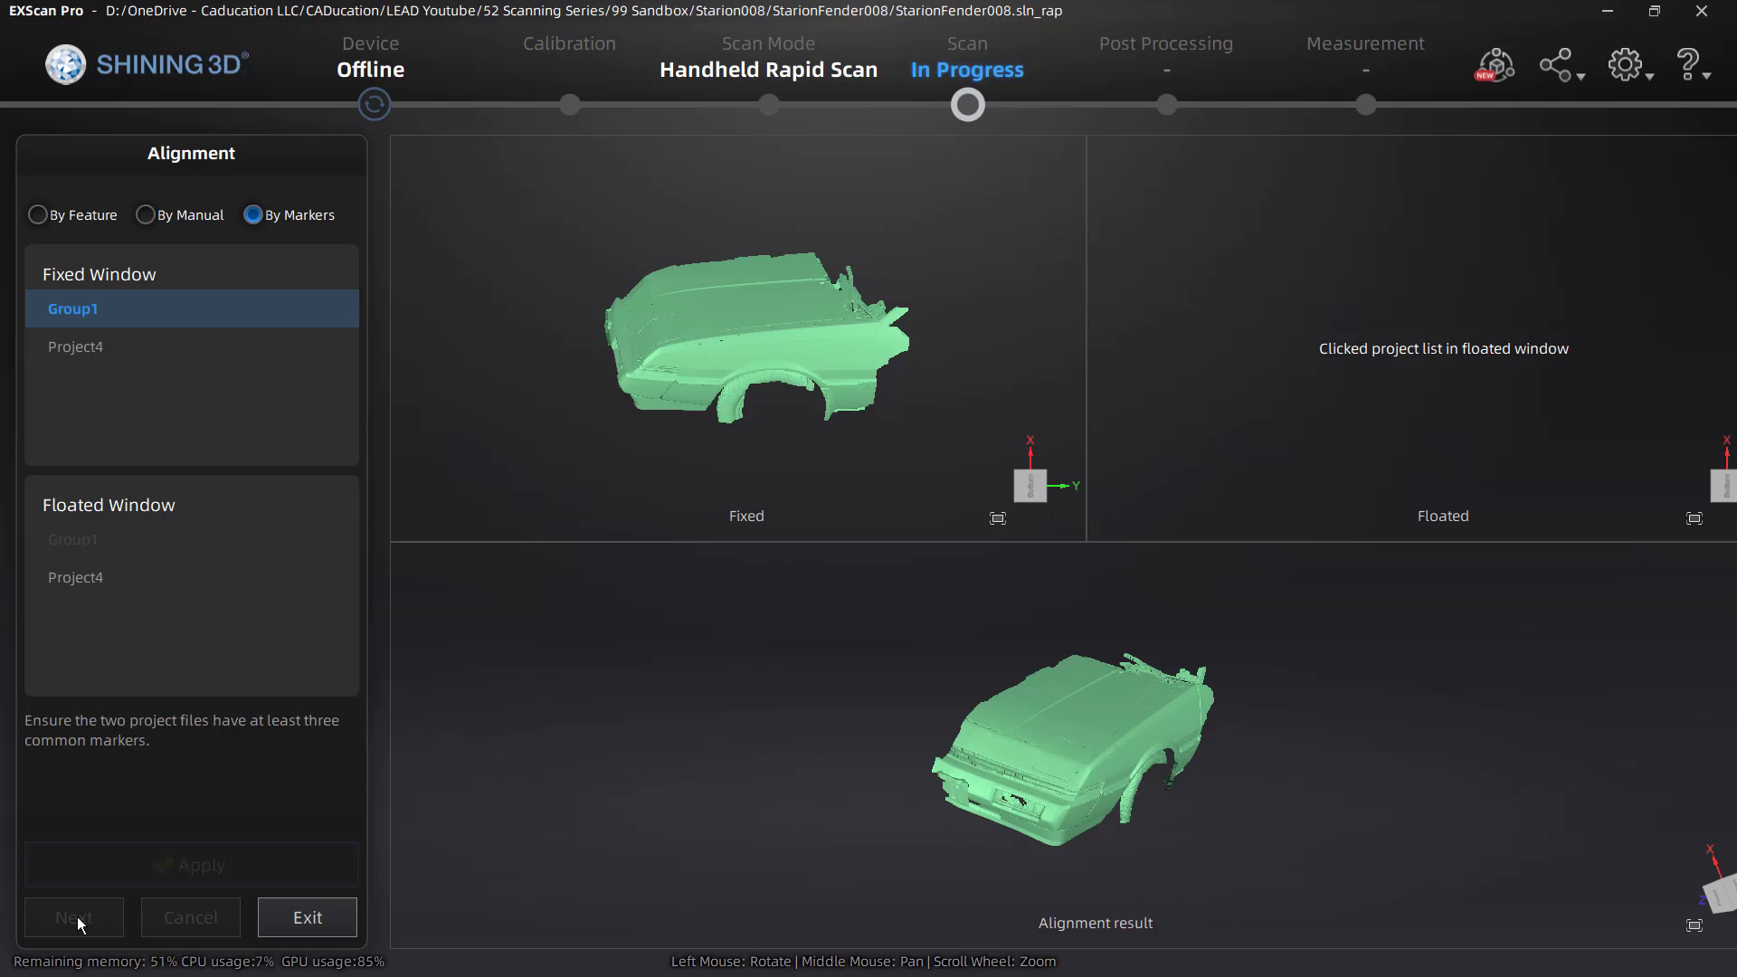
left_click_drag(1122, 782, 1036, 744)
scroll(1031, 736, "up", 4)
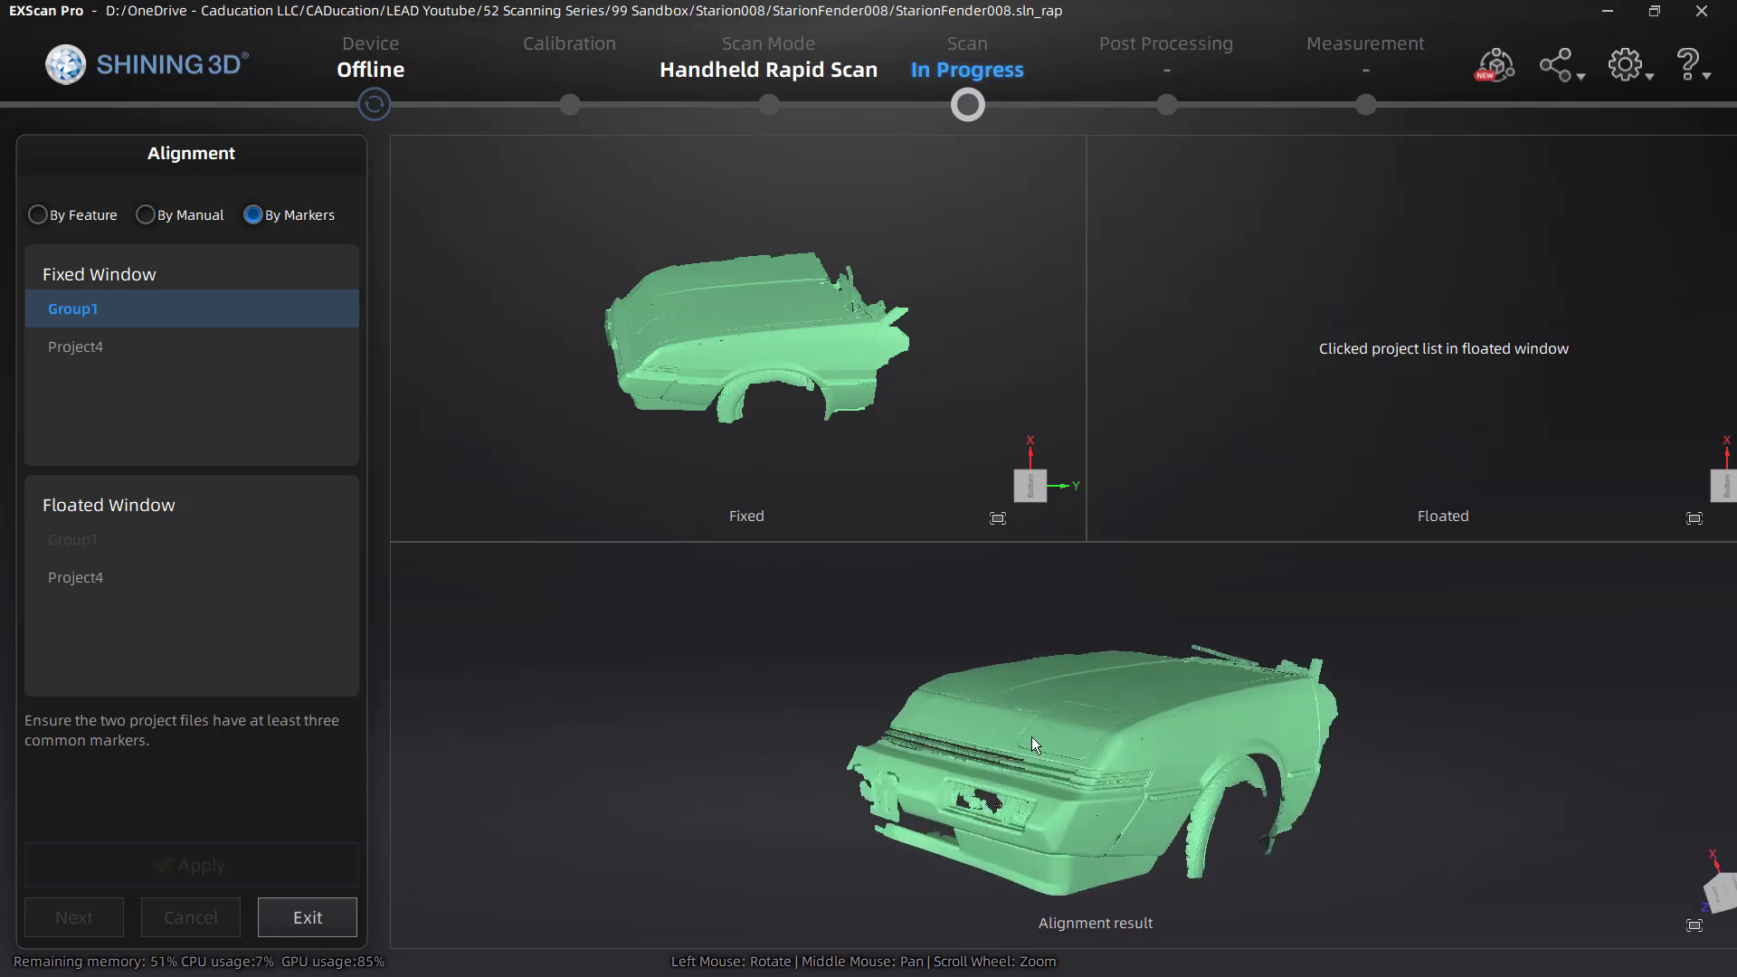
scroll(939, 861, "up", 3)
left_click_drag(939, 861, 919, 737)
scroll(919, 736, "down", 3)
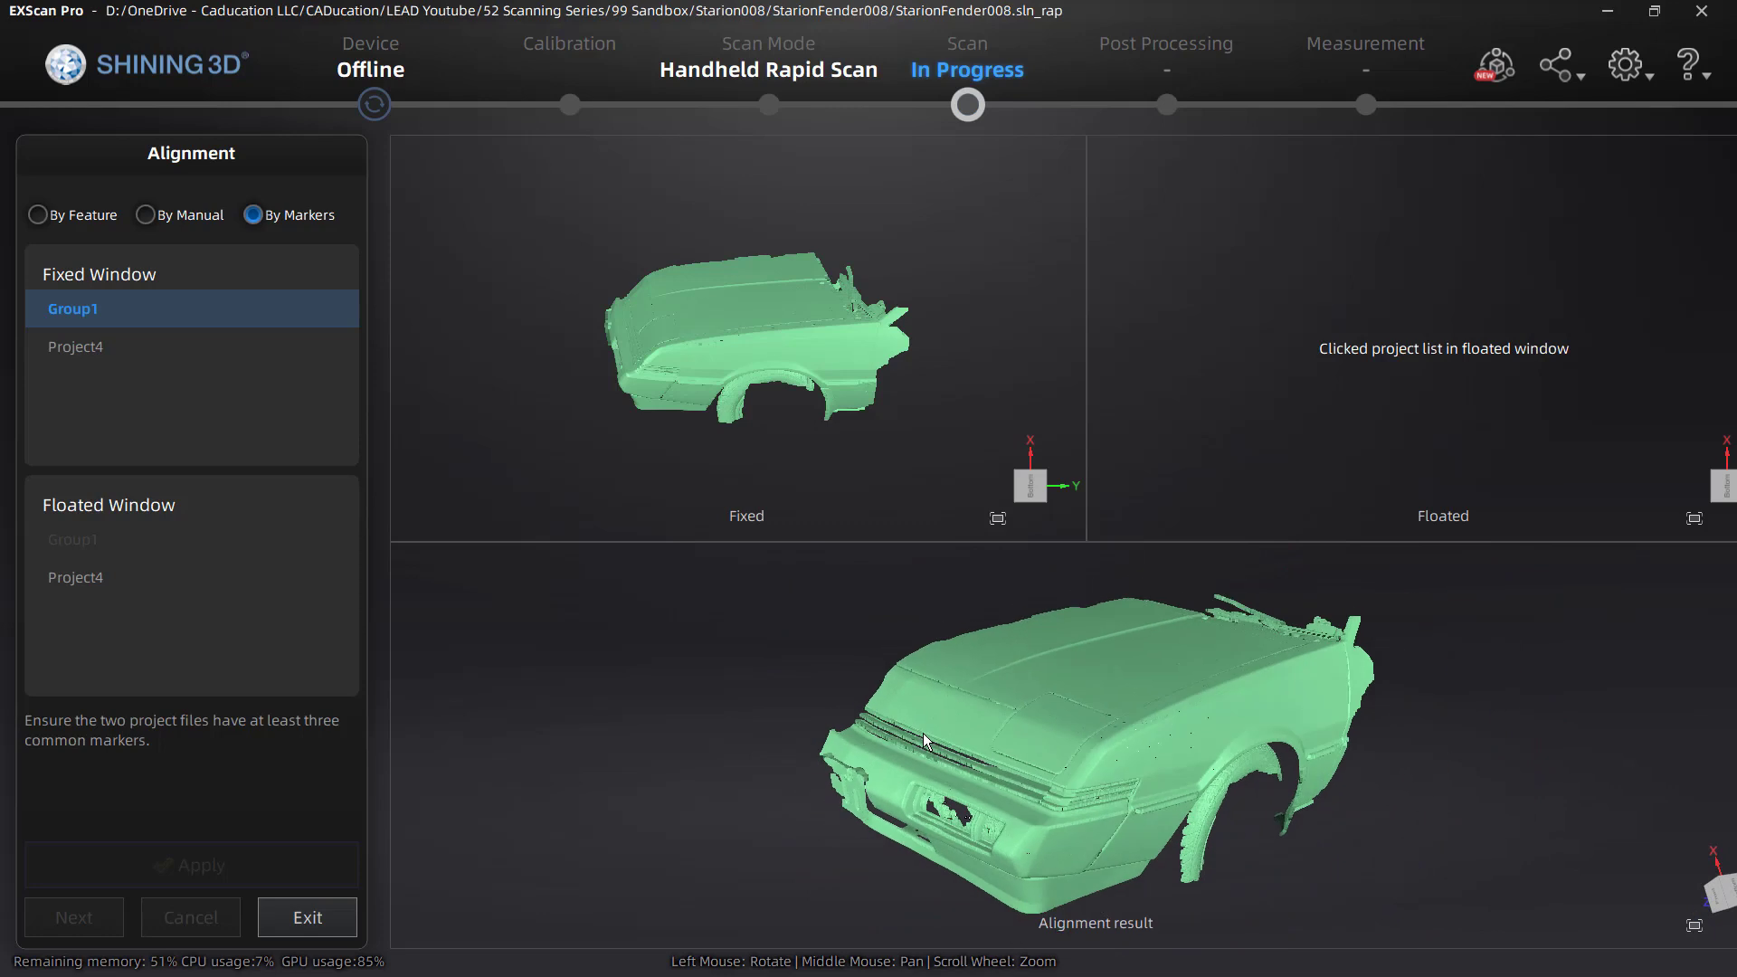
scroll(954, 703, "down", 2)
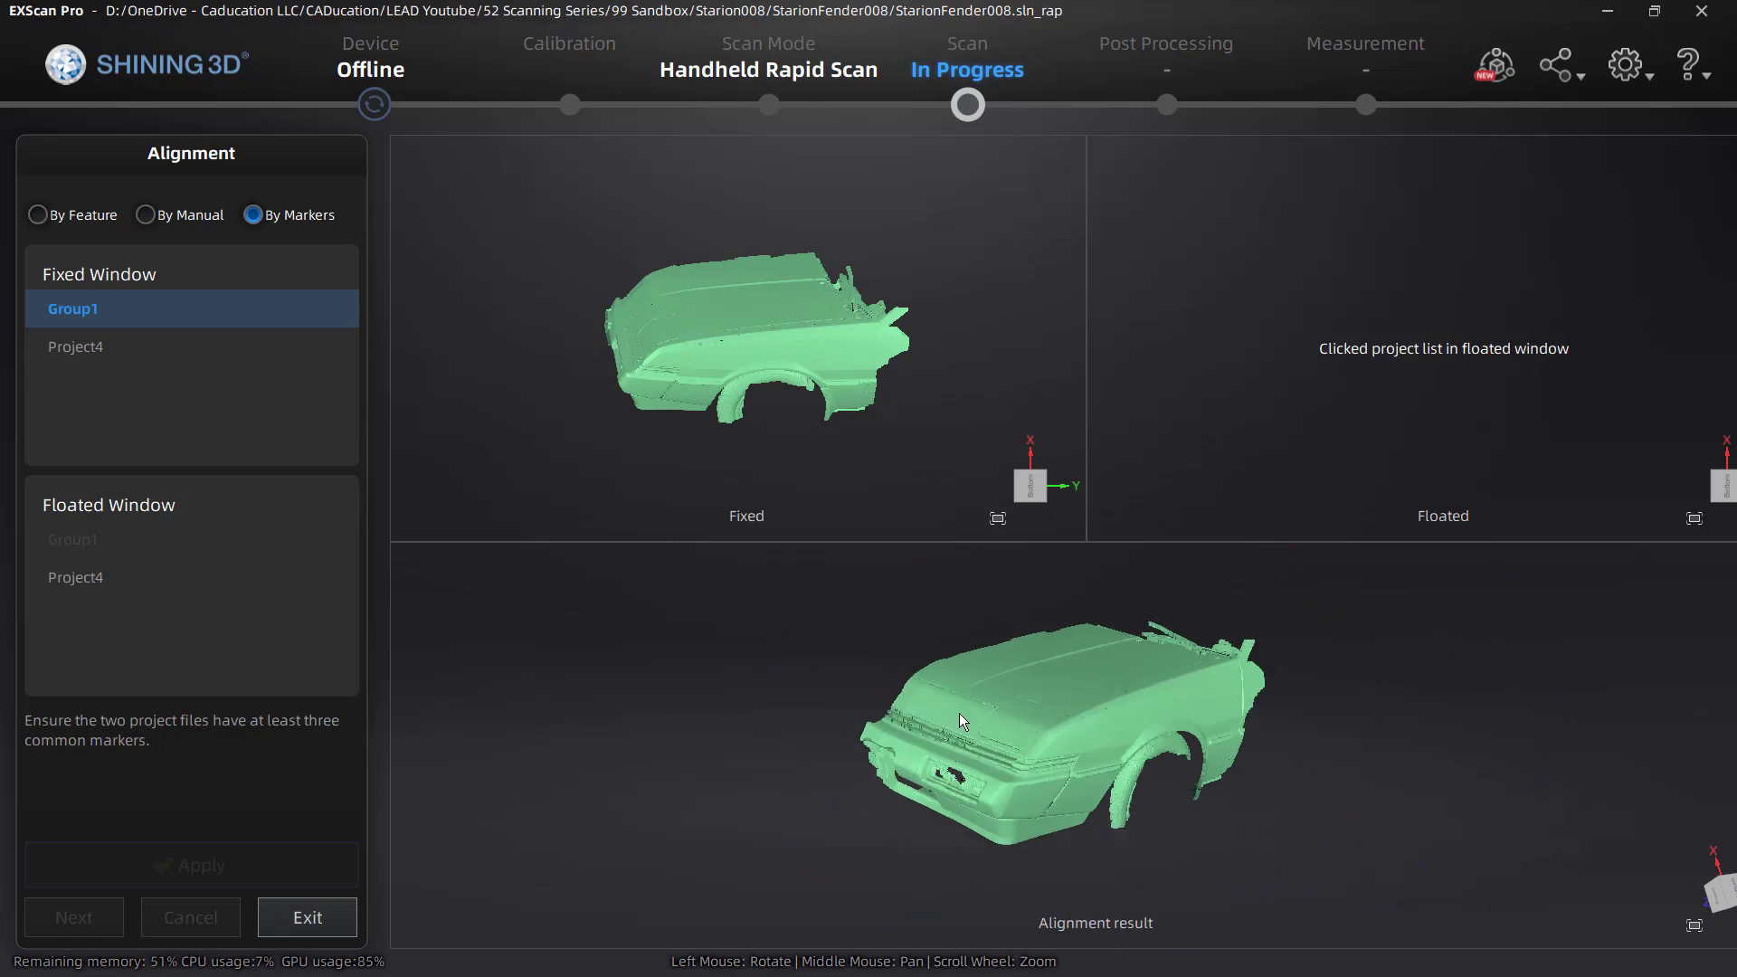
left_click(295, 918)
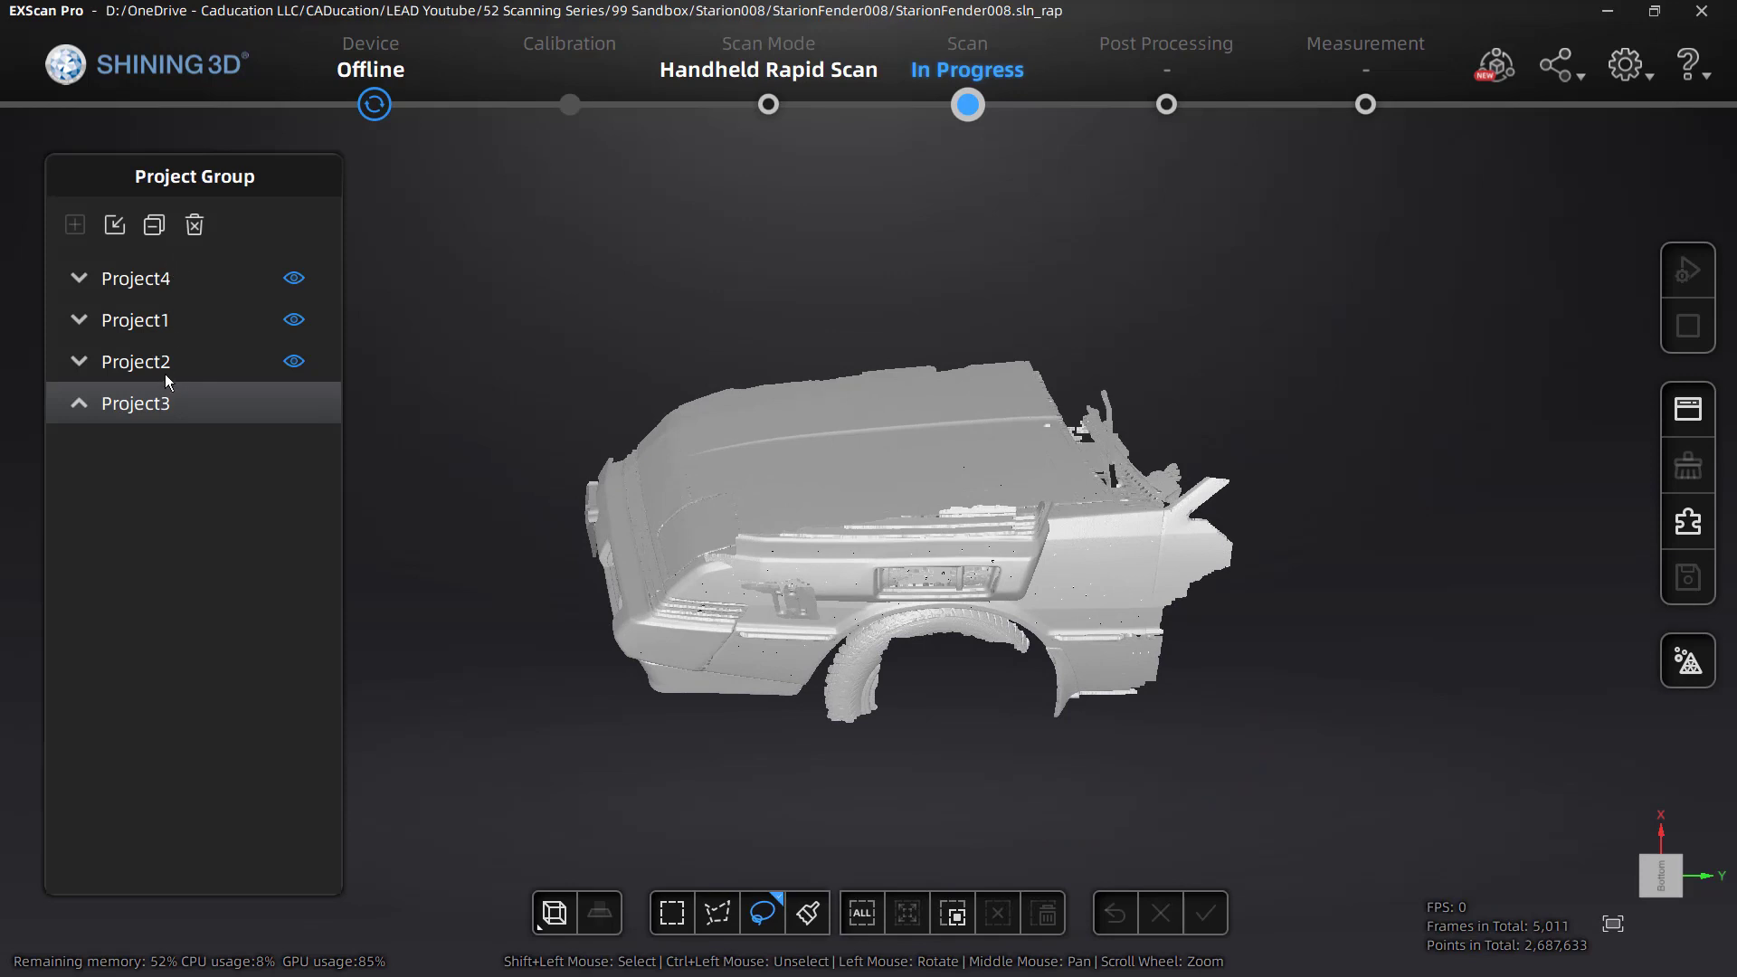
- Remove Project3 from the project group
left_click(292, 404)
right_click(129, 403)
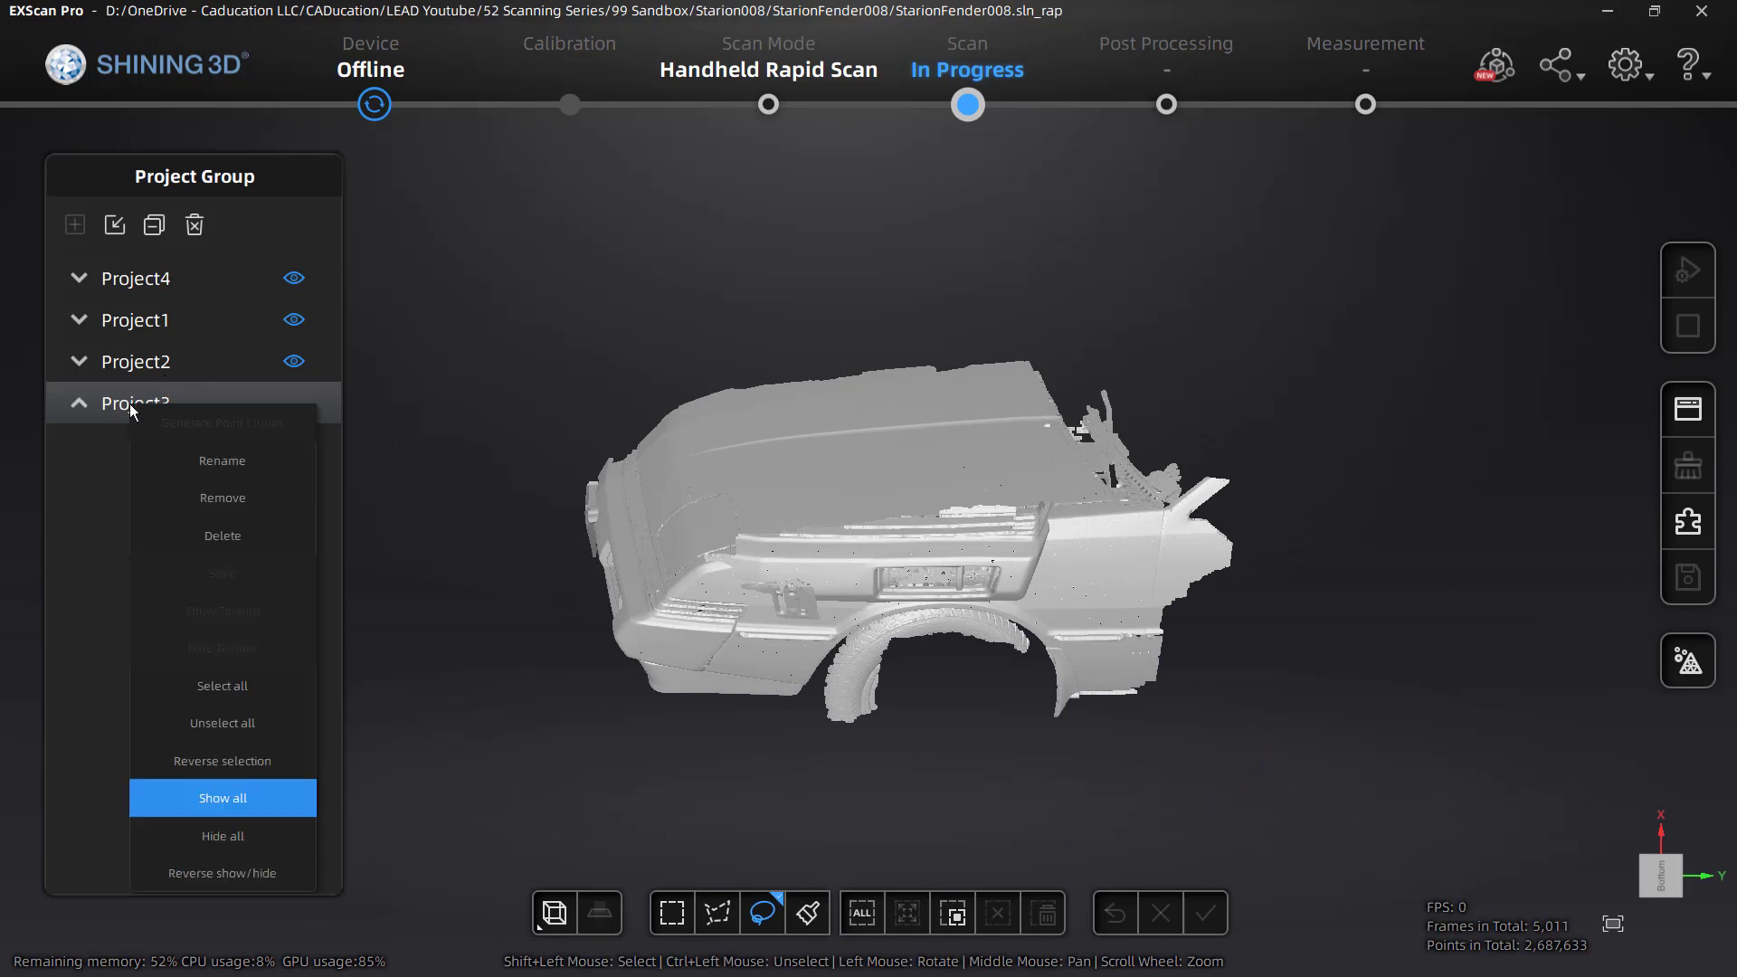
left_click(220, 496)
left_click(774, 556)
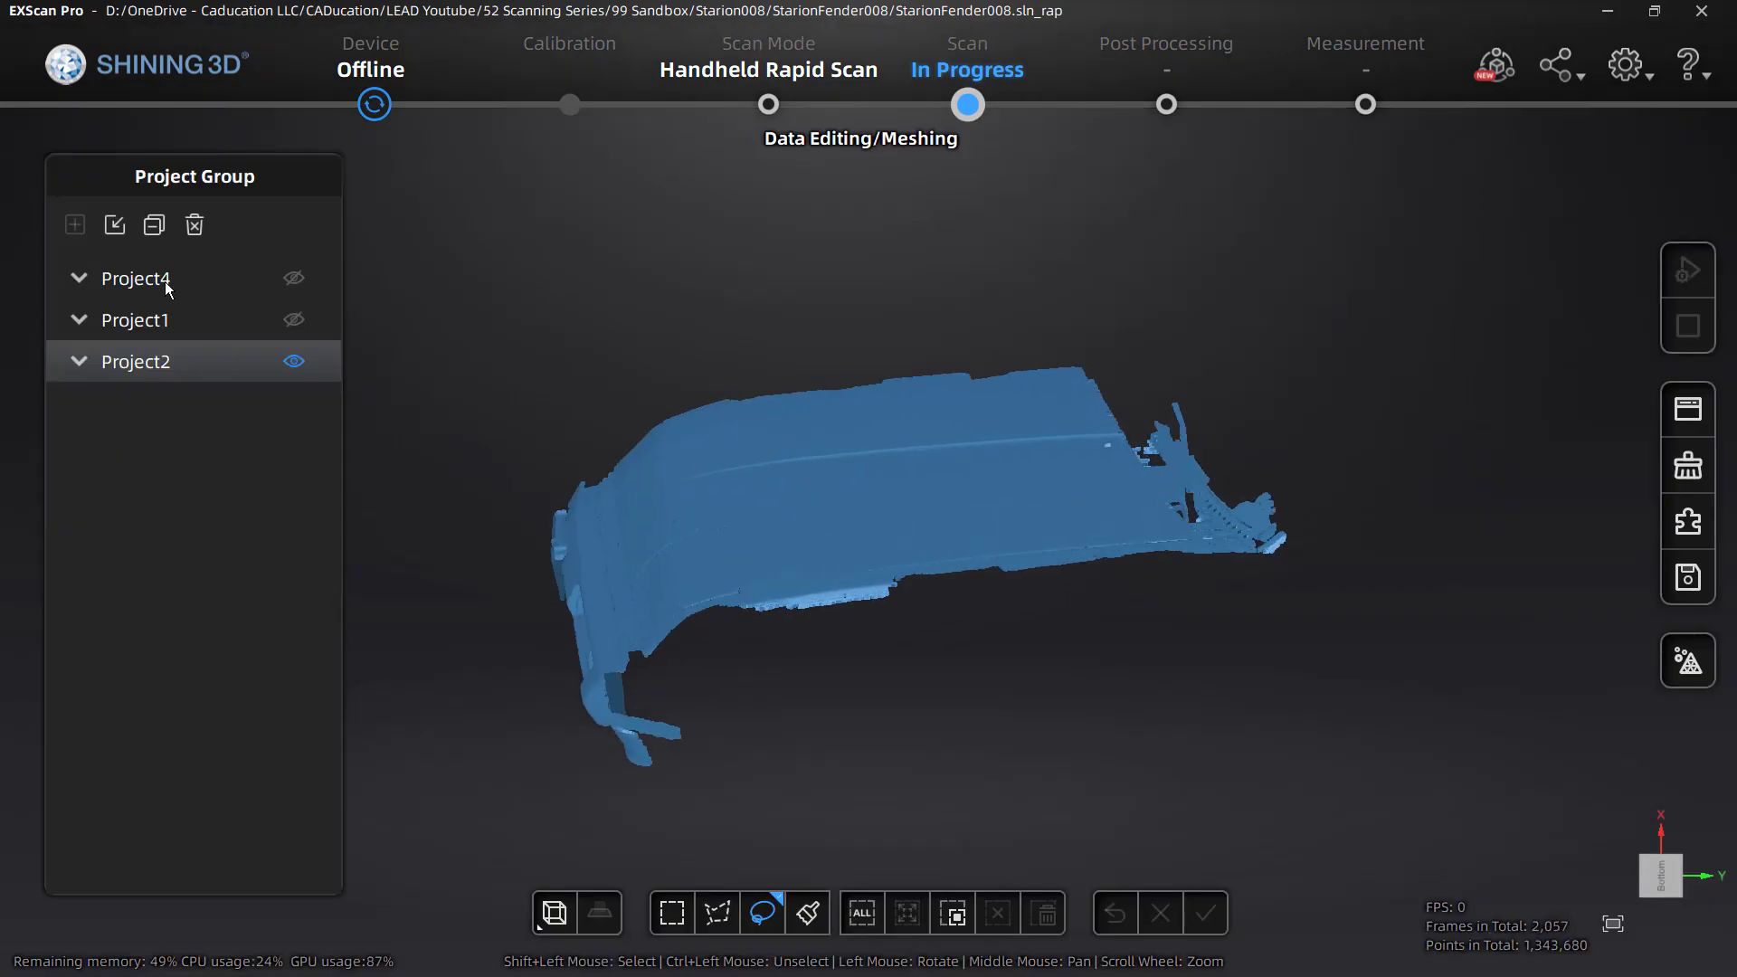
- Remove Project4 from the project group
left_click(165, 282)
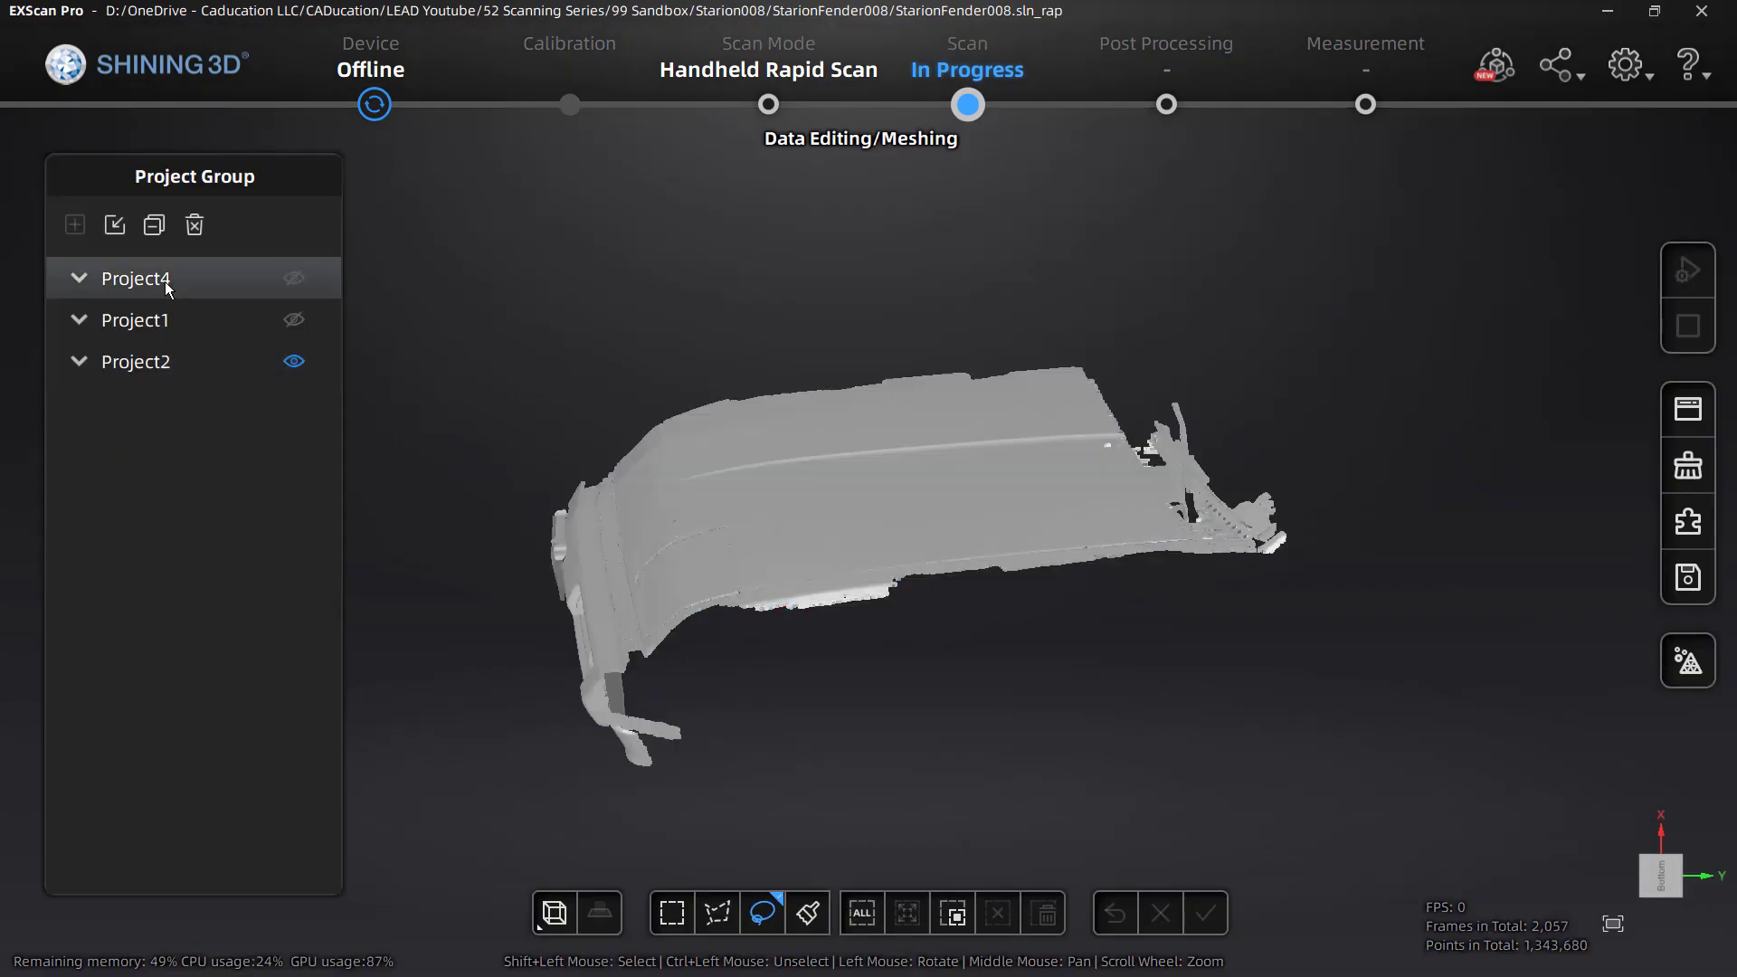
right_click(158, 282)
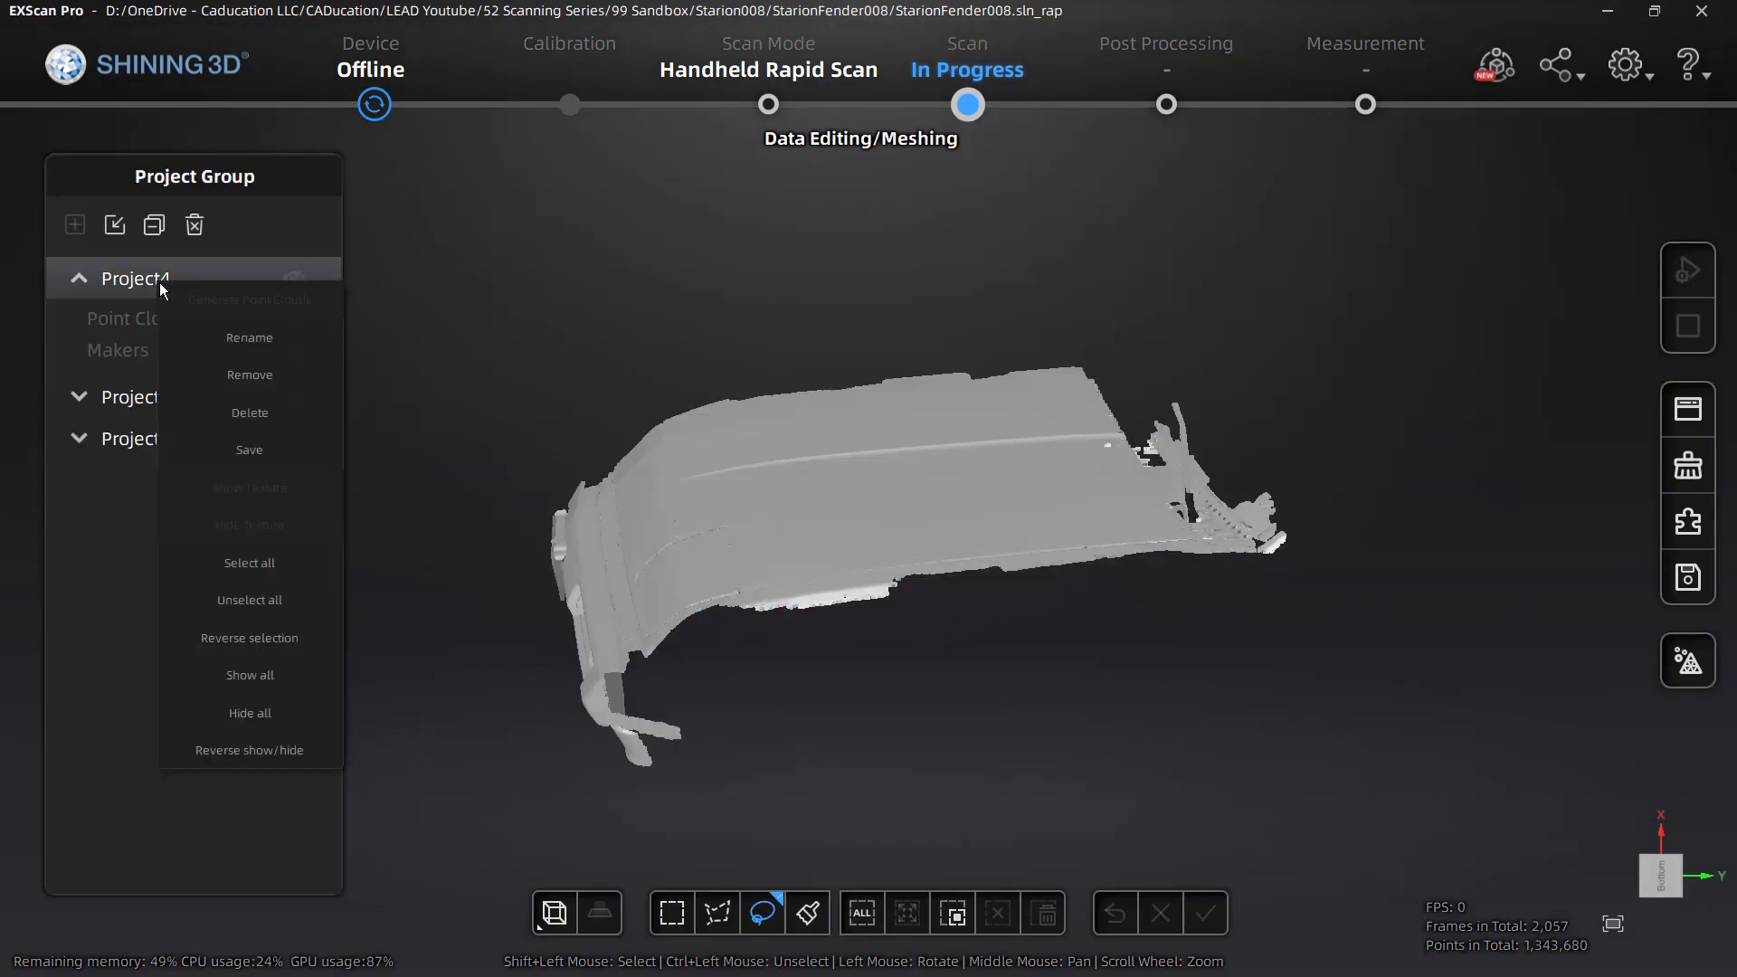
left_click(277, 380)
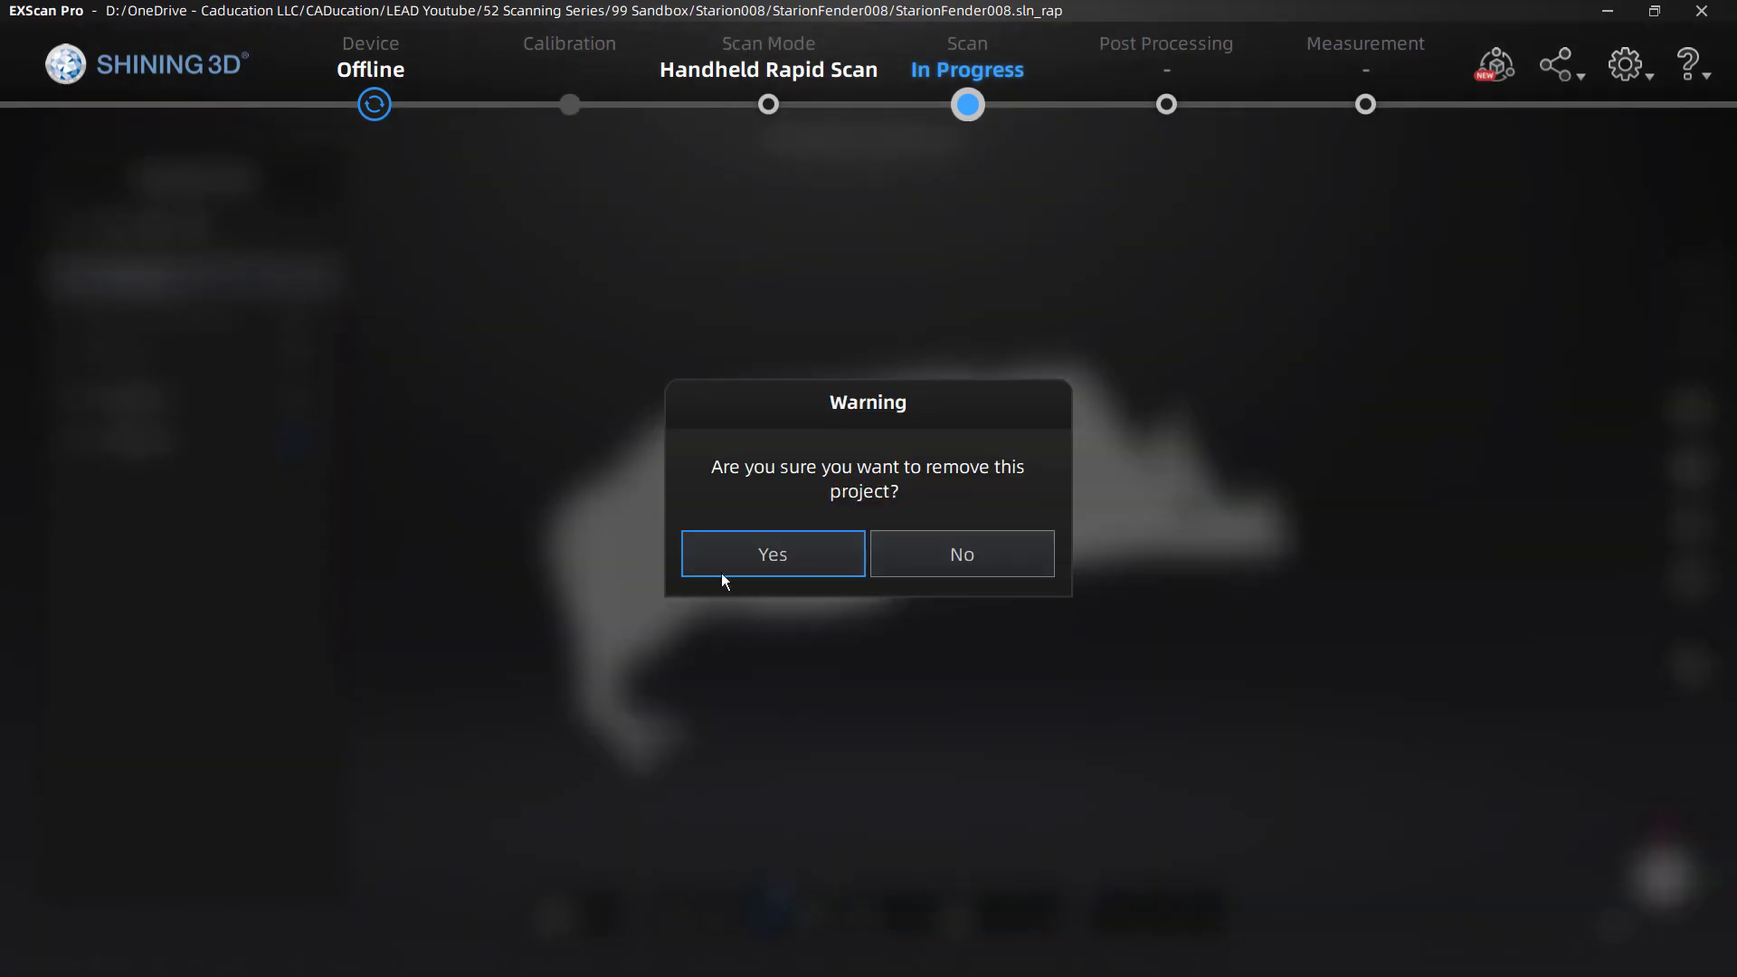
left_click(740, 549)
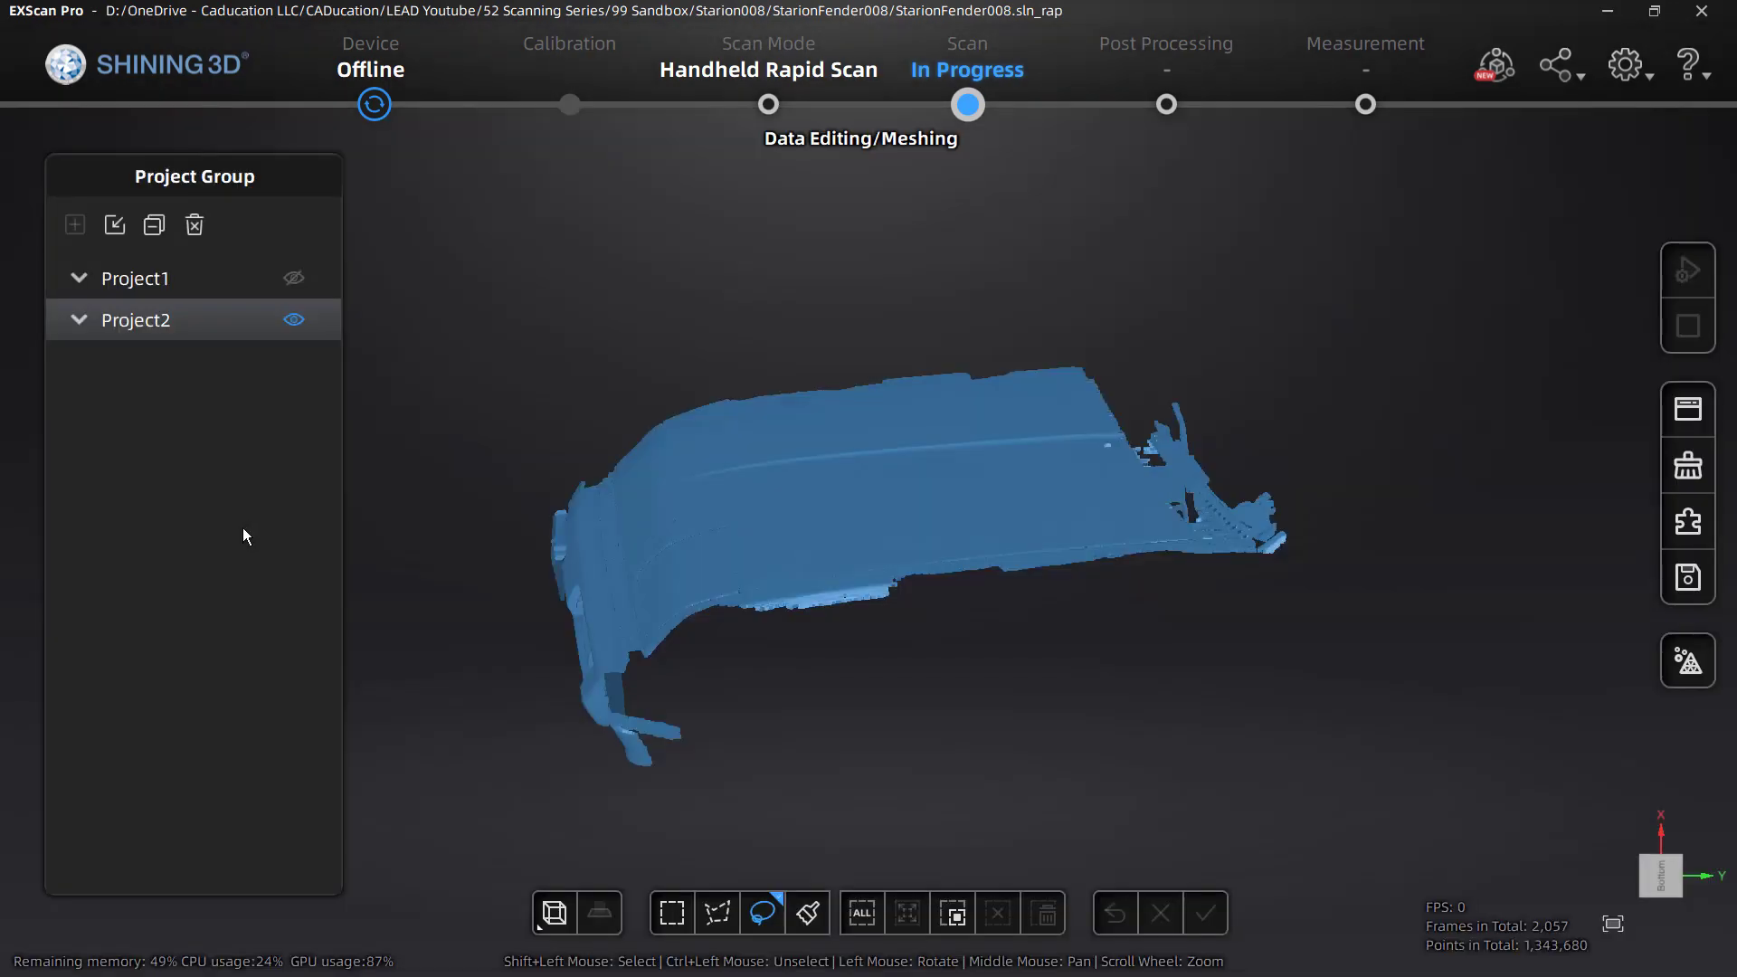
- Show Project1 again and look through the project files available for import without importing any
left_click(294, 277)
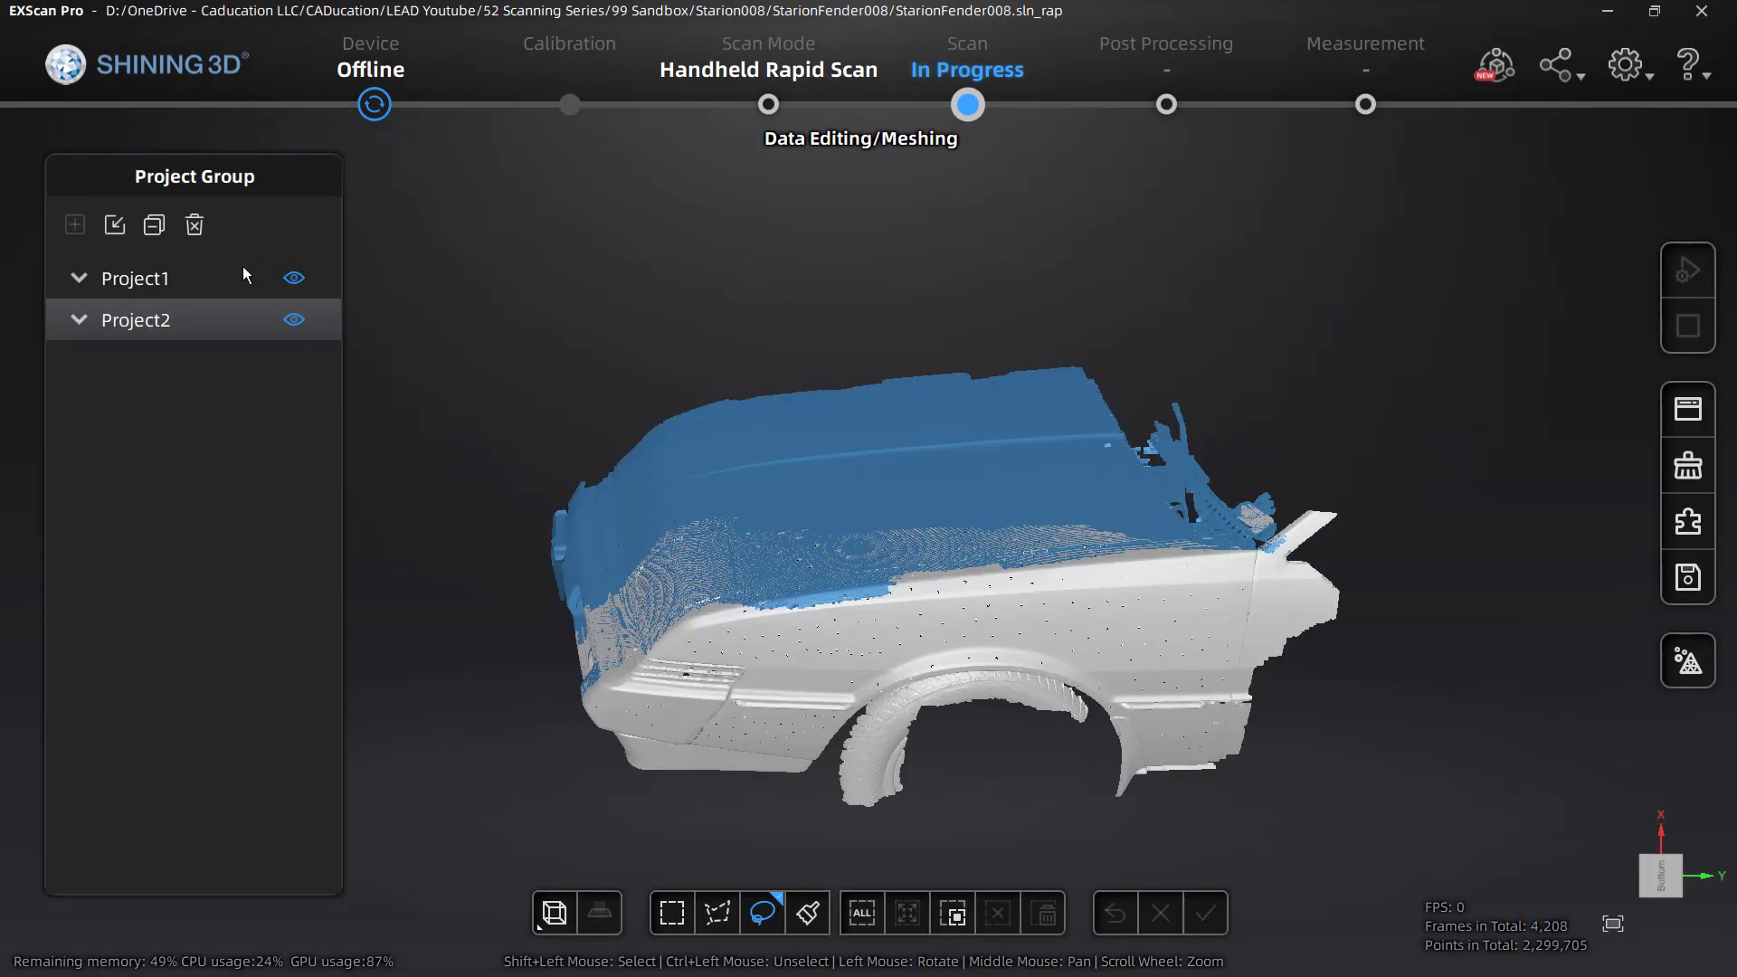
left_click(114, 225)
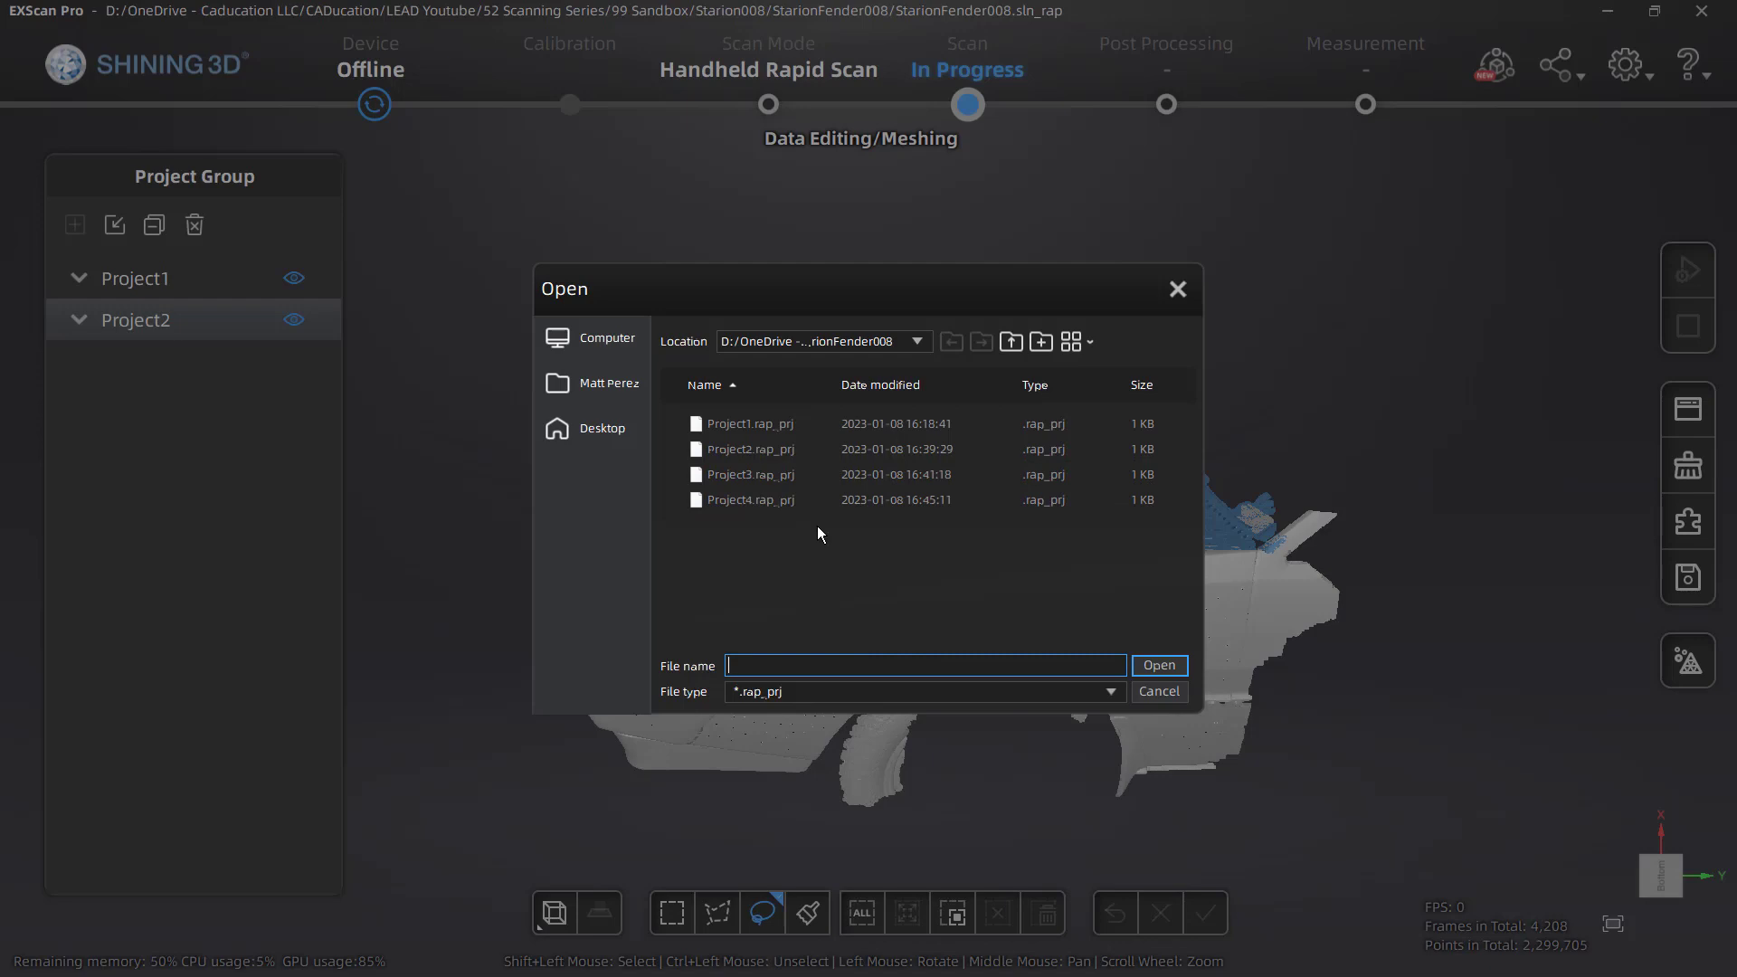
left_click(1159, 692)
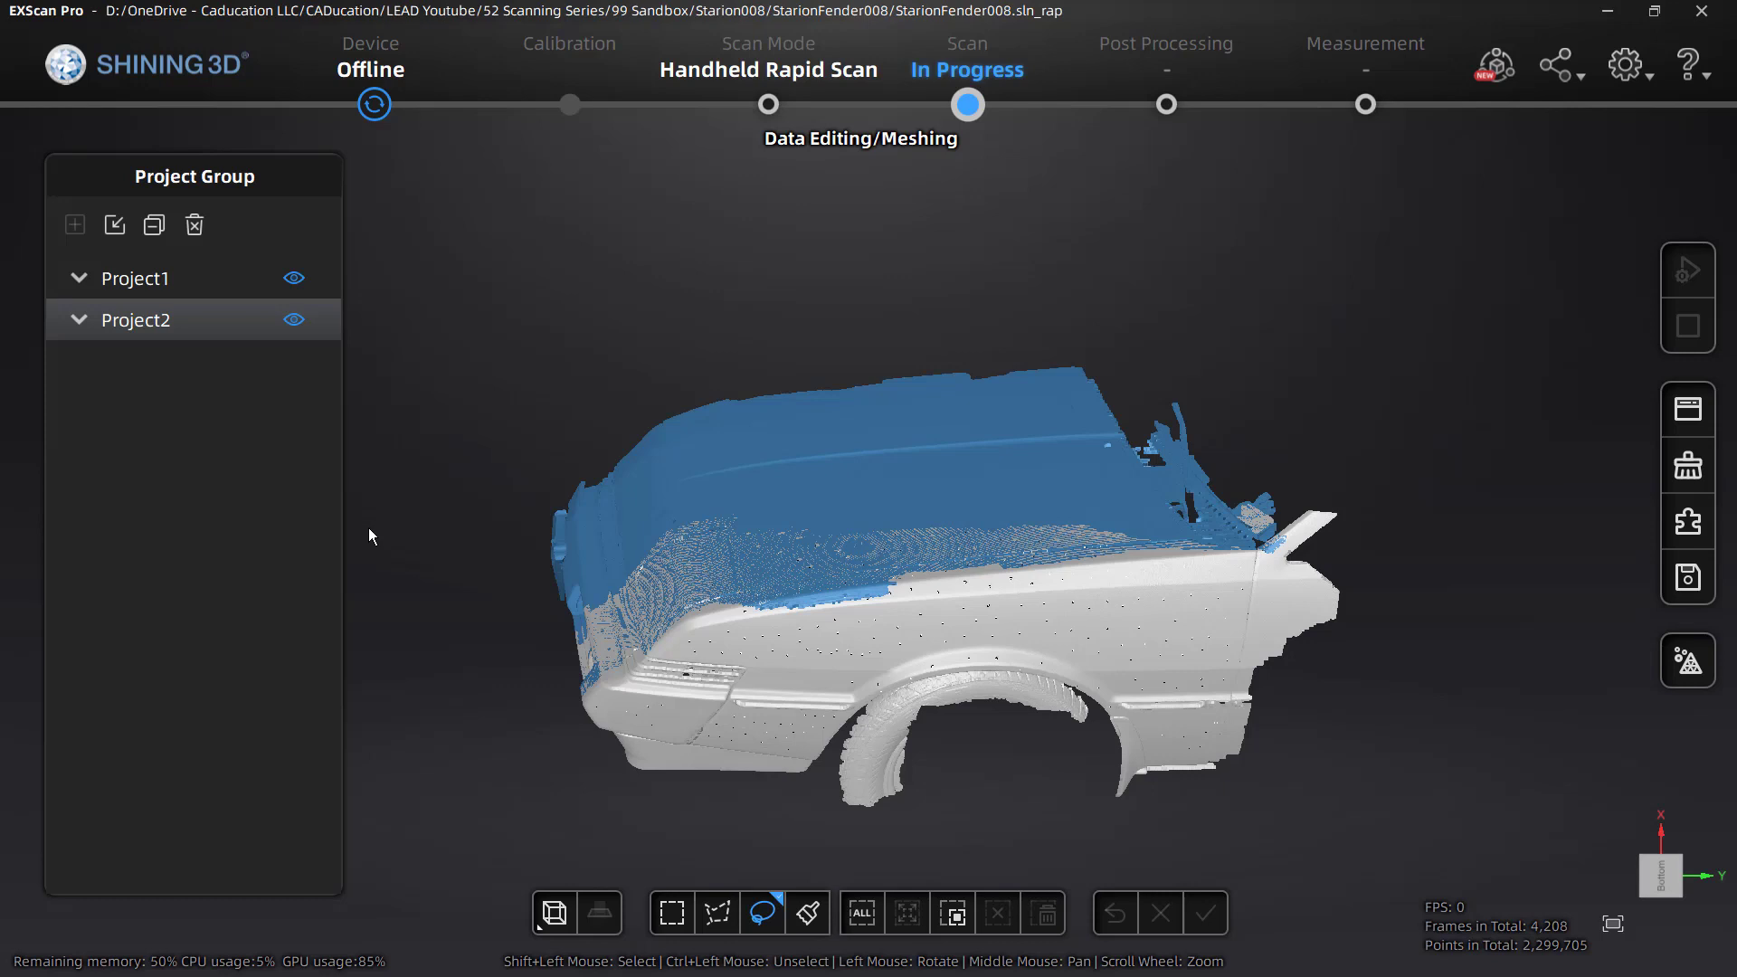
- Examine the marker holes and scan overlap along the hood edge, highlighting Project1 and Project2 in turn to compare their coverage
left_click_drag(1282, 407, 1003, 670)
scroll(1104, 650, "up", 10)
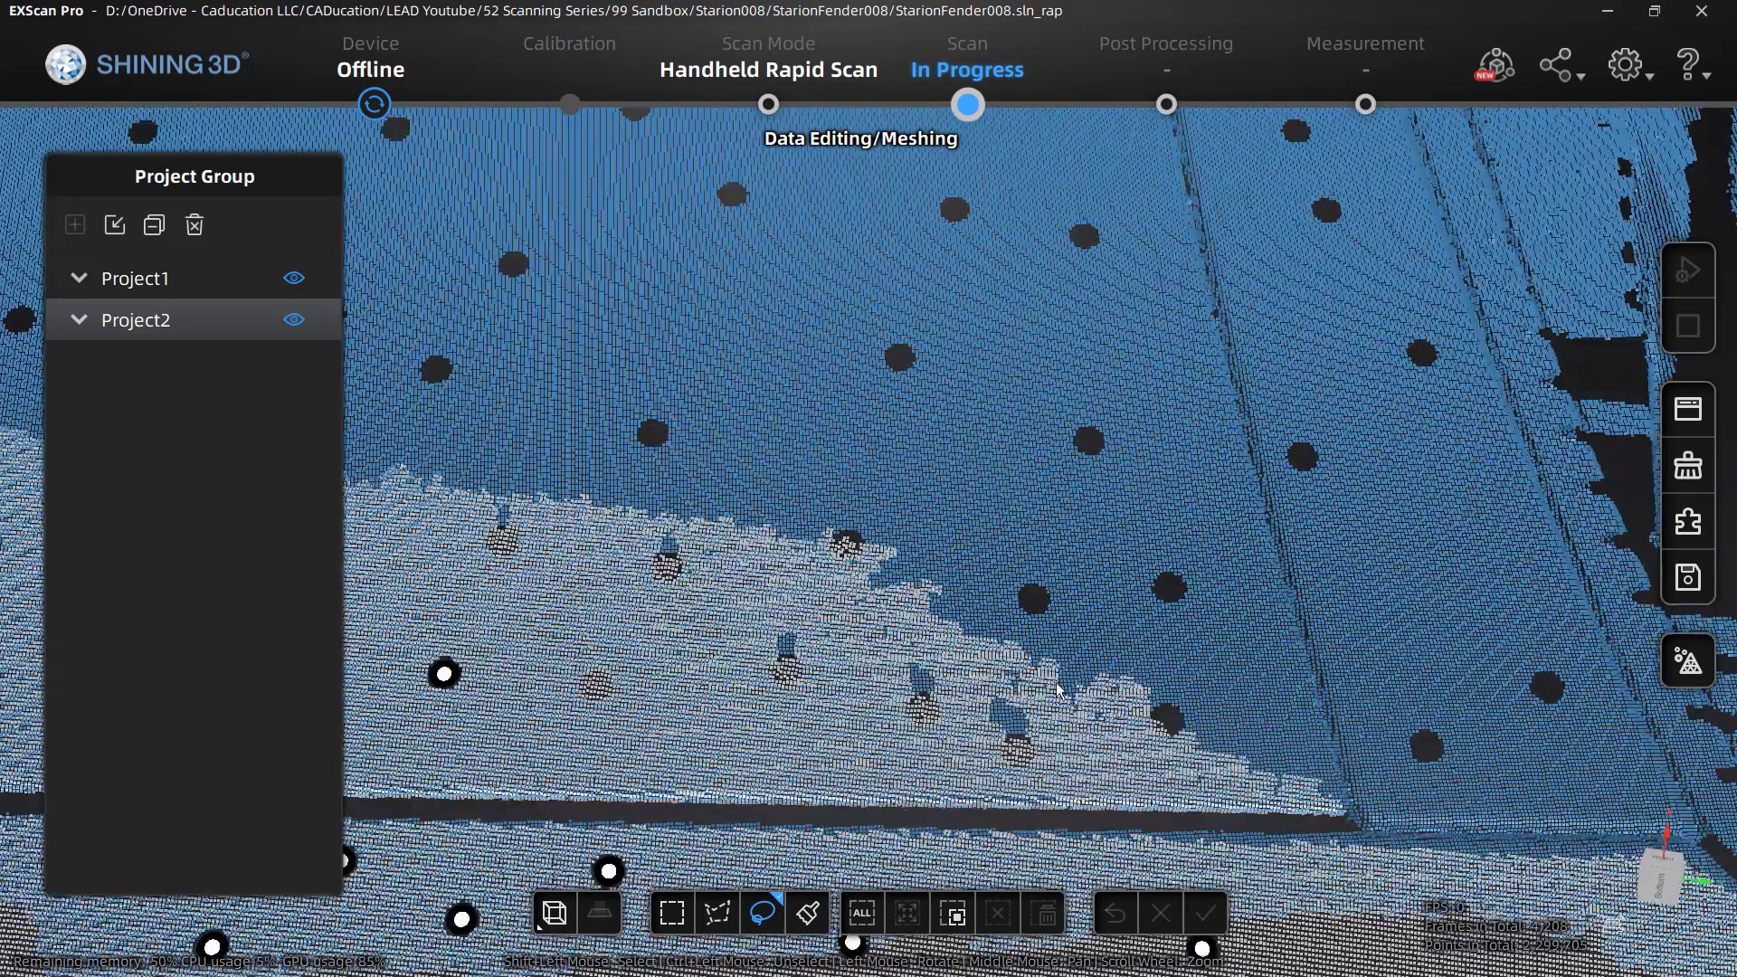
left_click_drag(758, 653, 1013, 771)
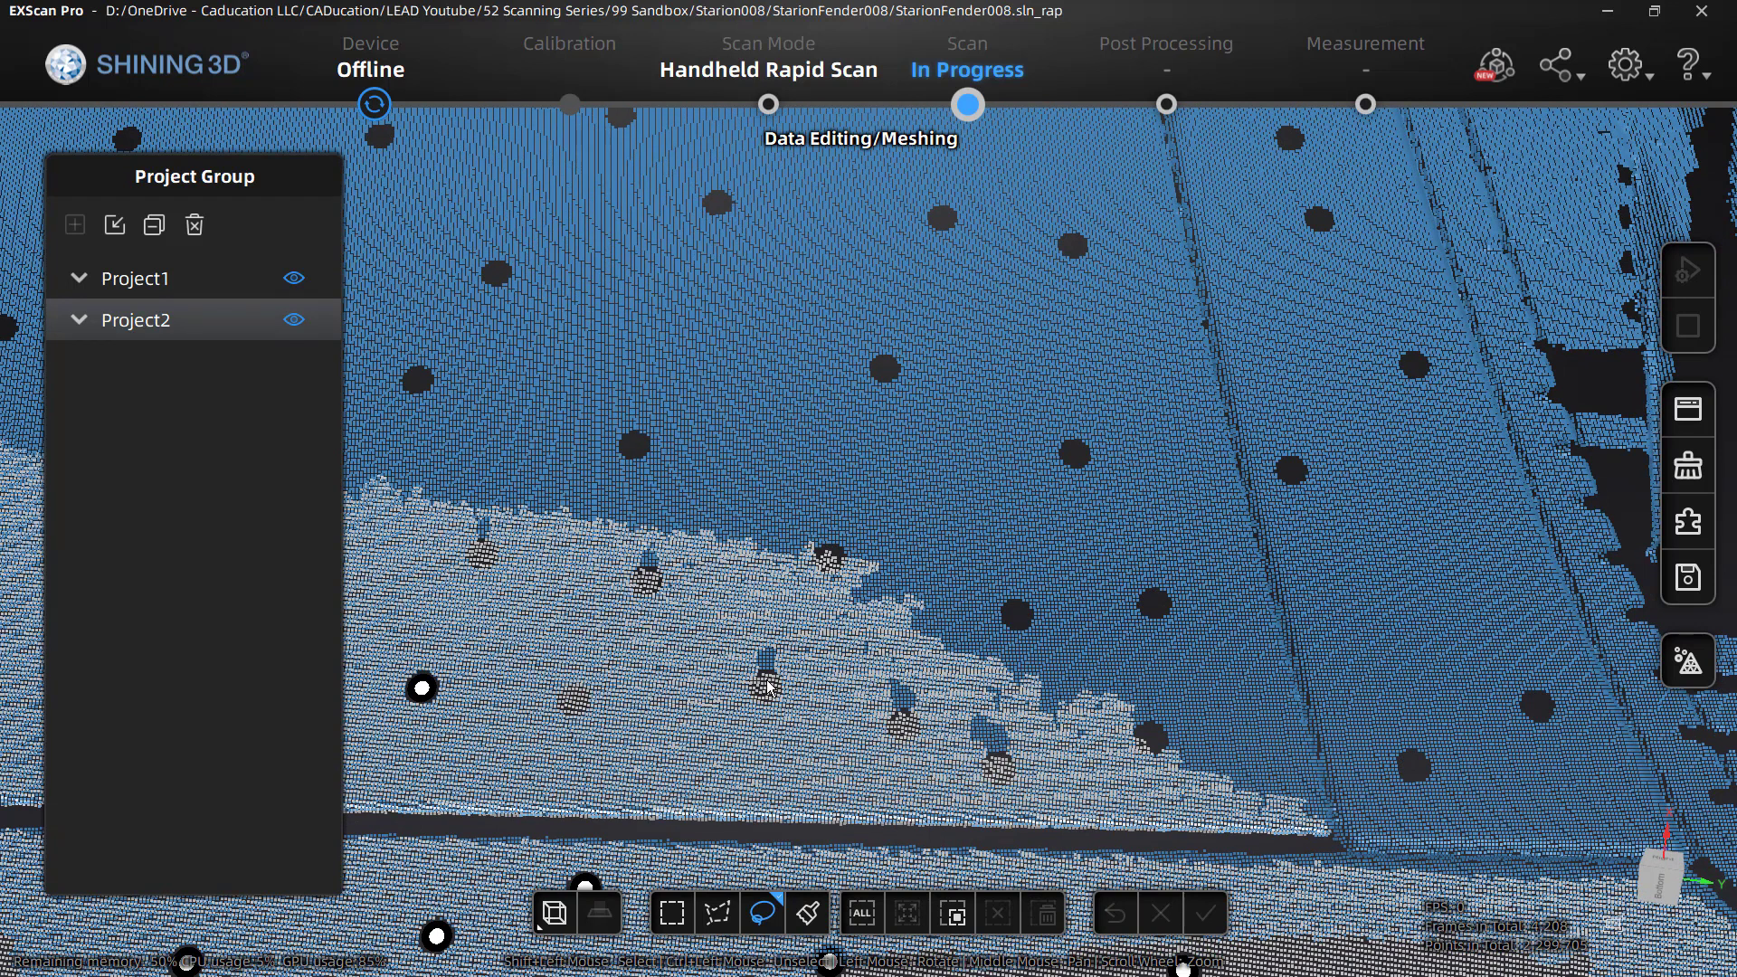
scroll(767, 672, "down", 5)
scroll(778, 666, "down", 5)
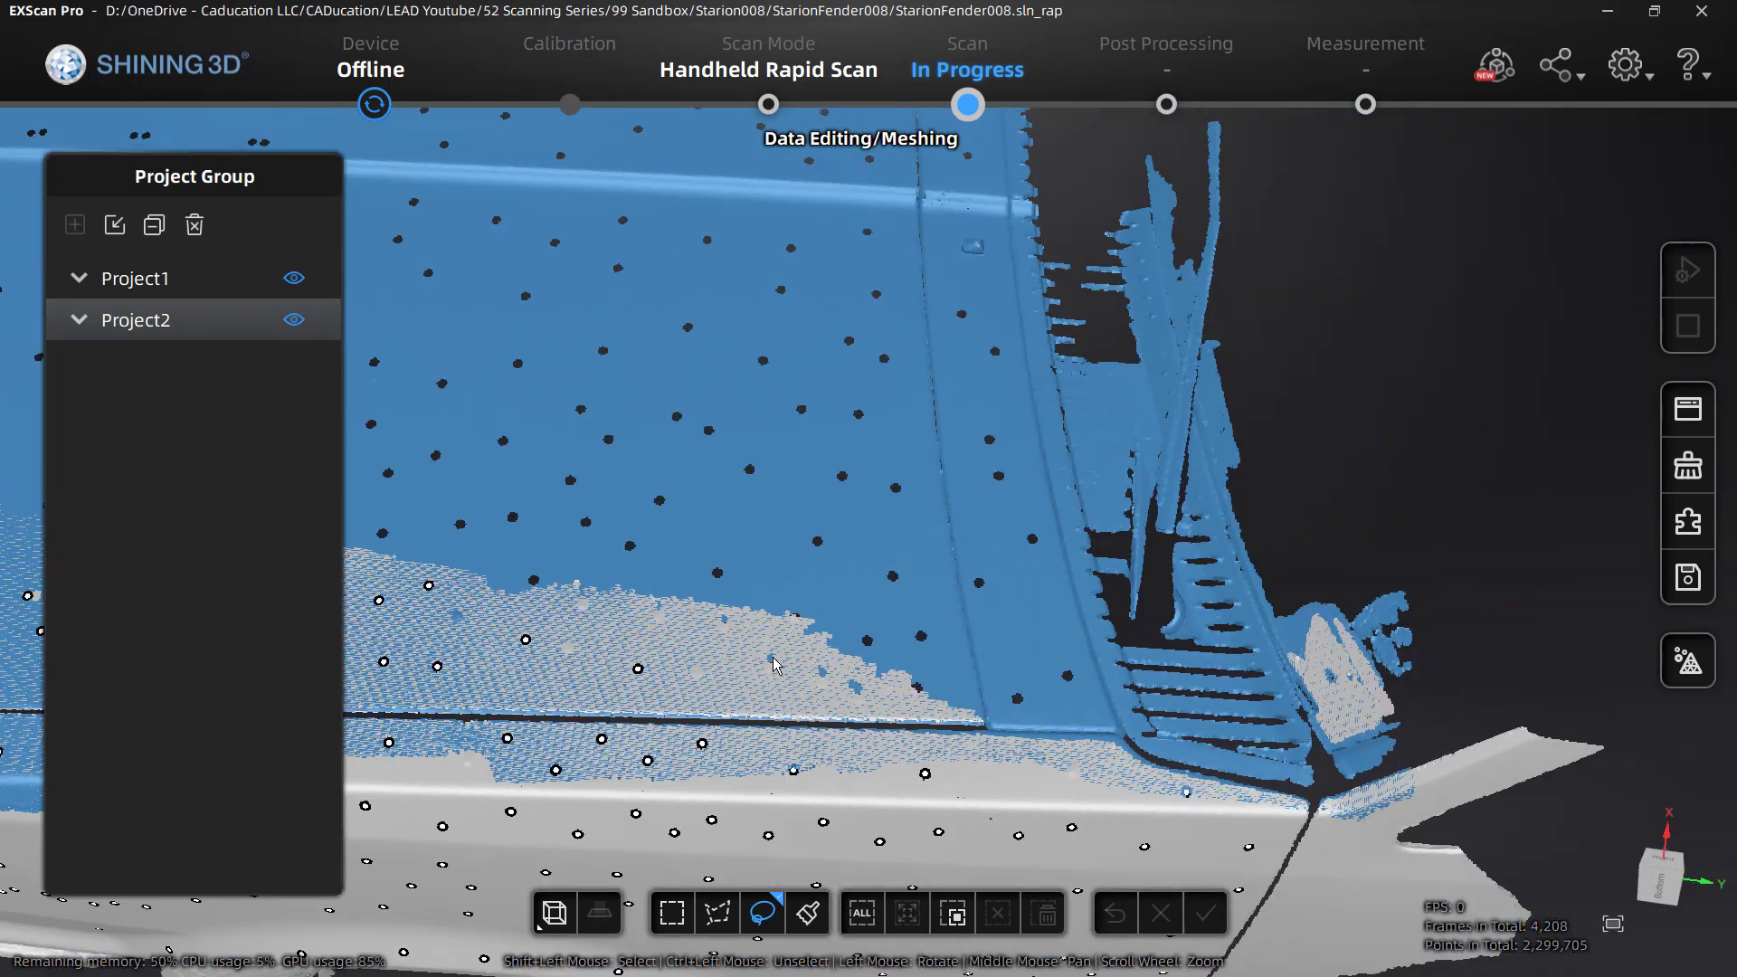
left_click_drag(885, 626, 1129, 574)
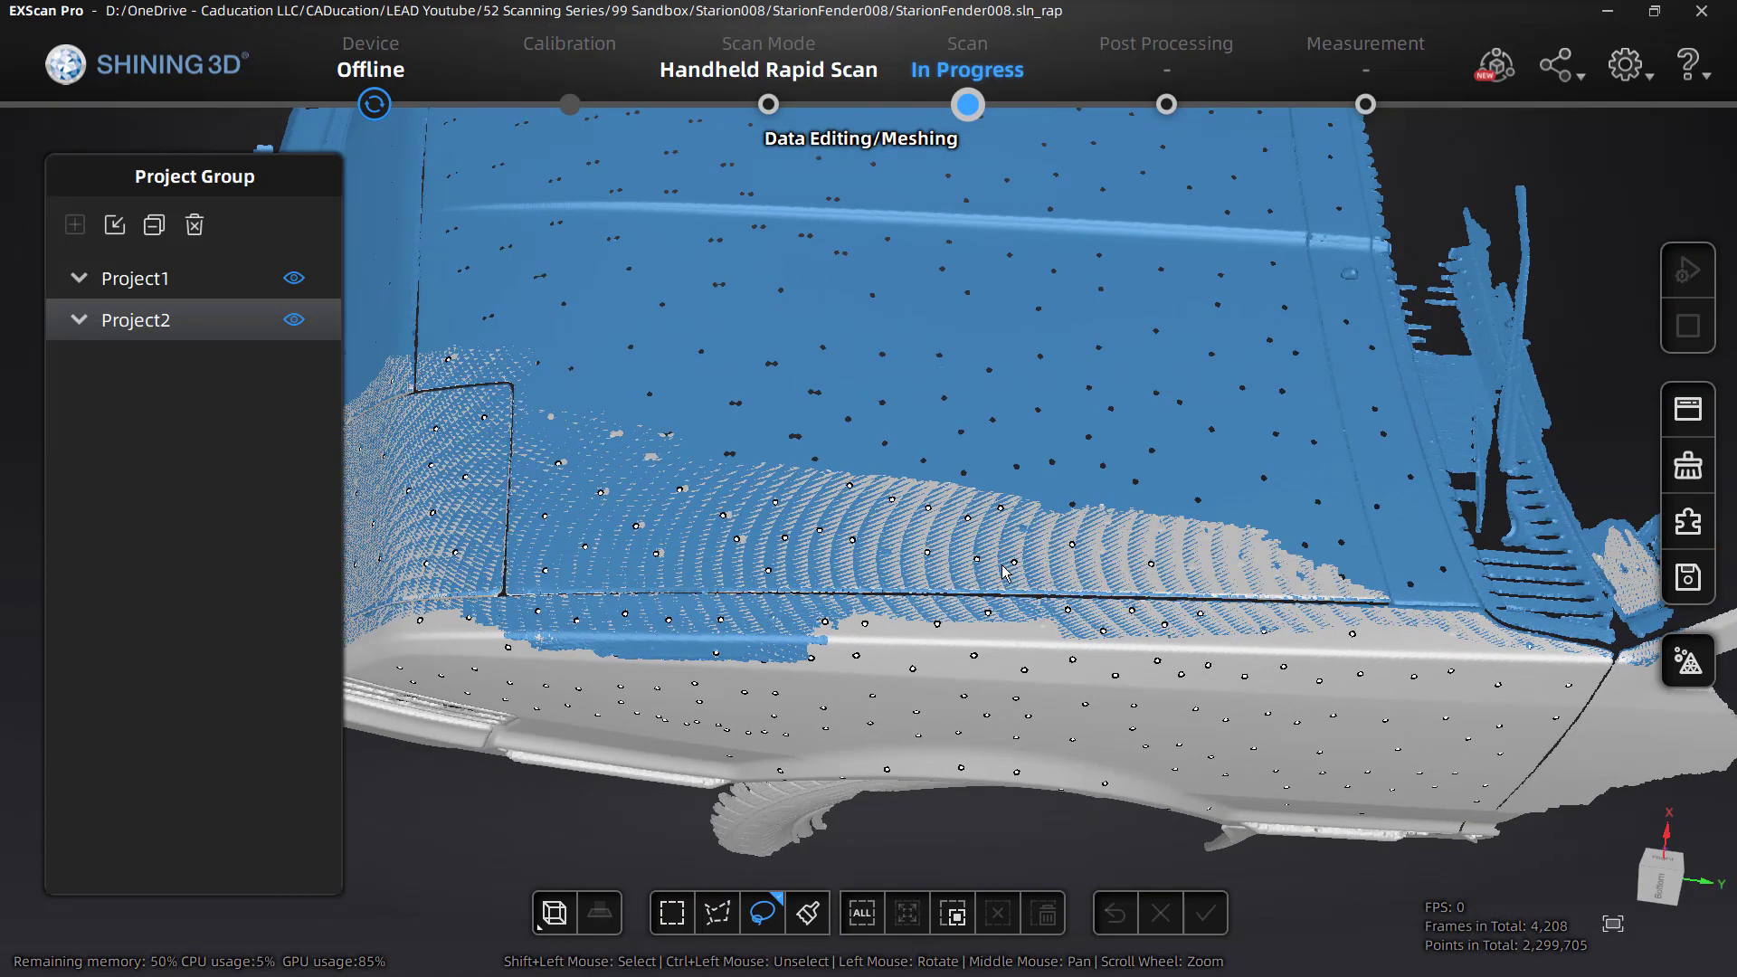
left_click(151, 282)
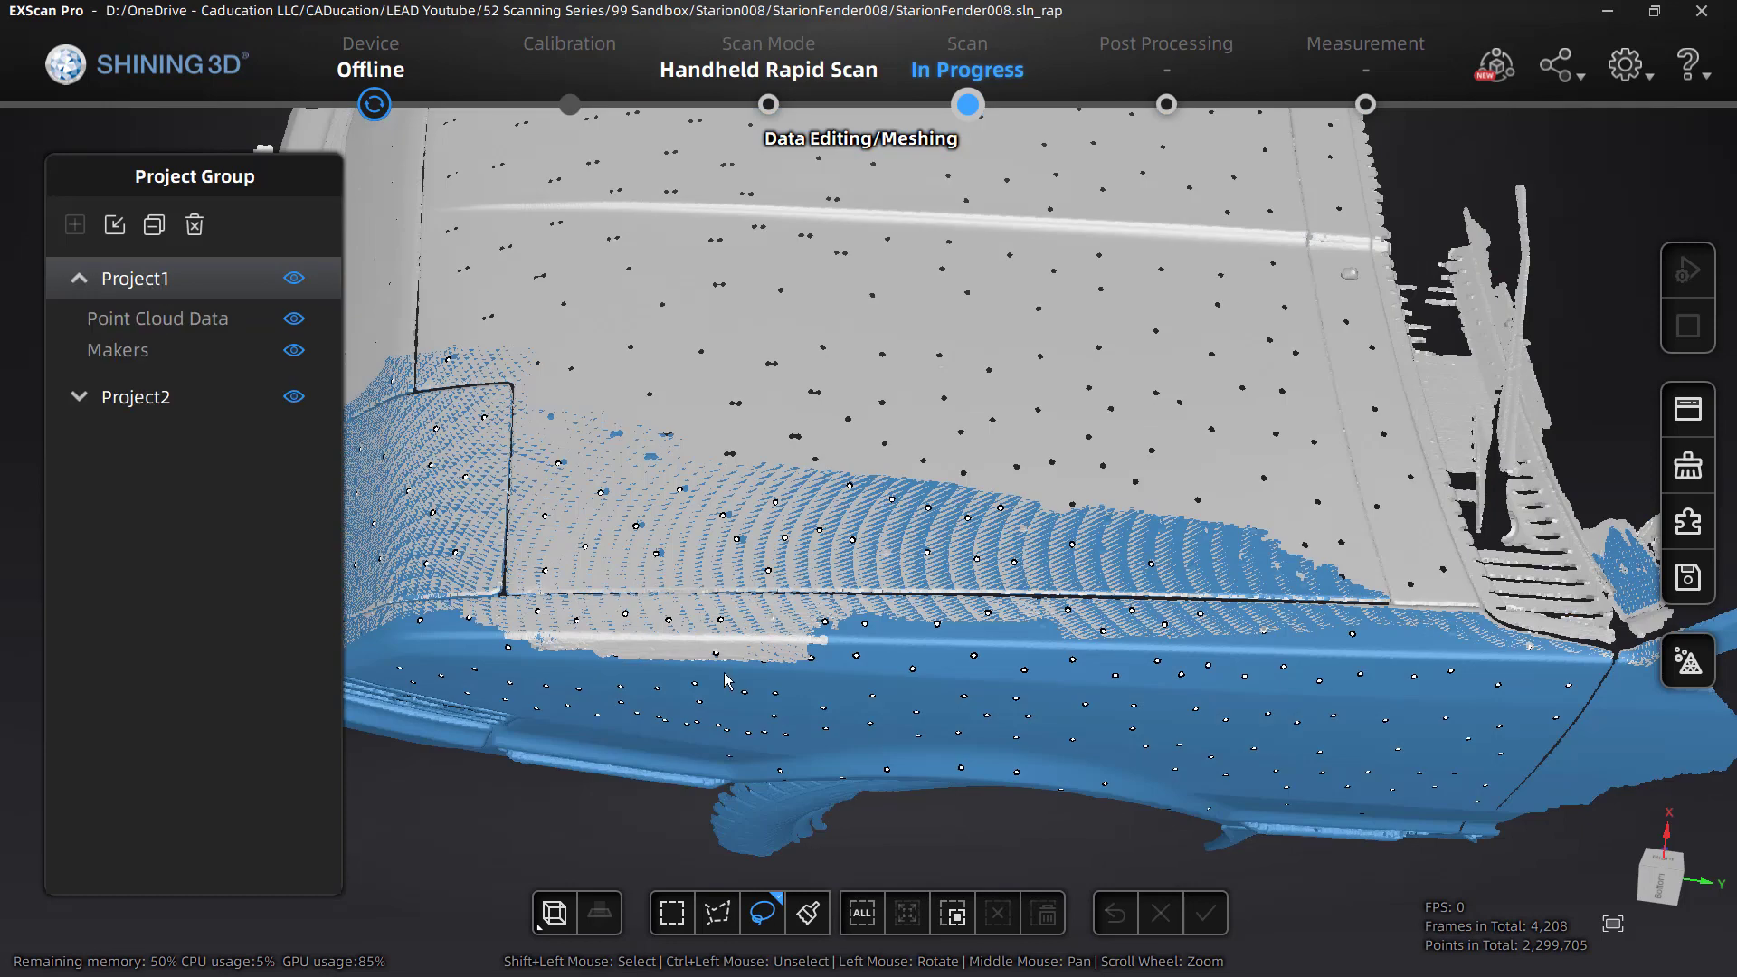
left_click(156, 402)
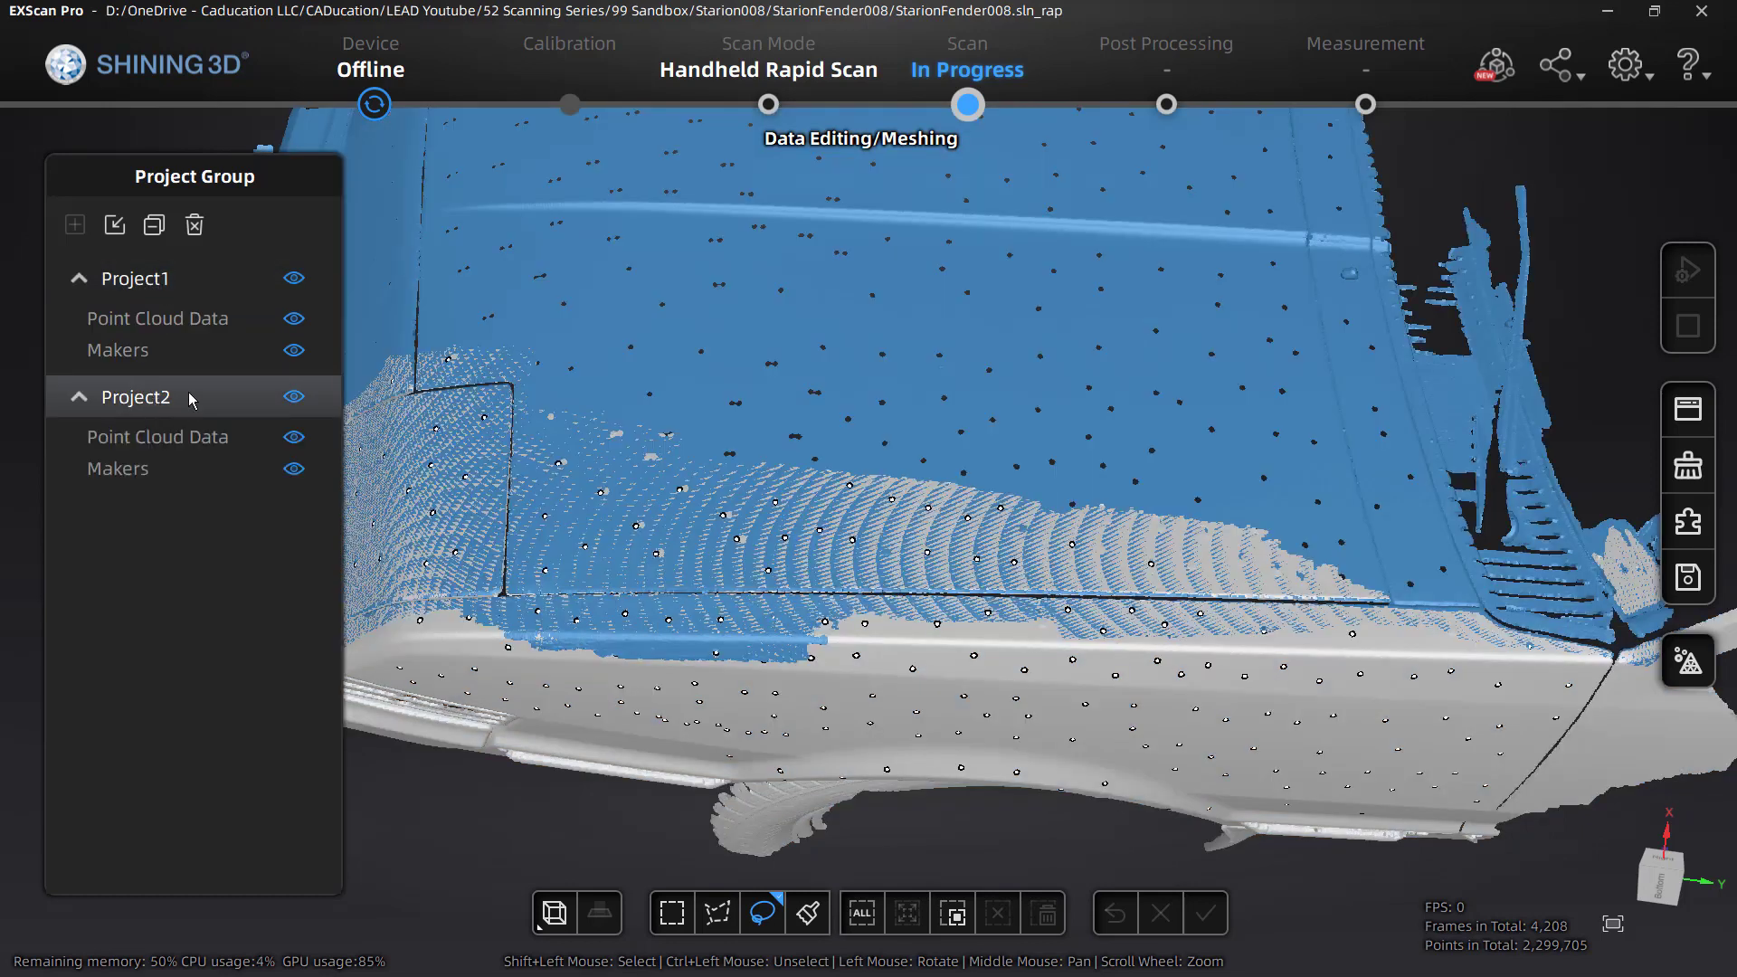
- Isolate Project2 by hiding Project1 and activate polygon selection for trimming the scan below the hood edge
left_click(293, 279)
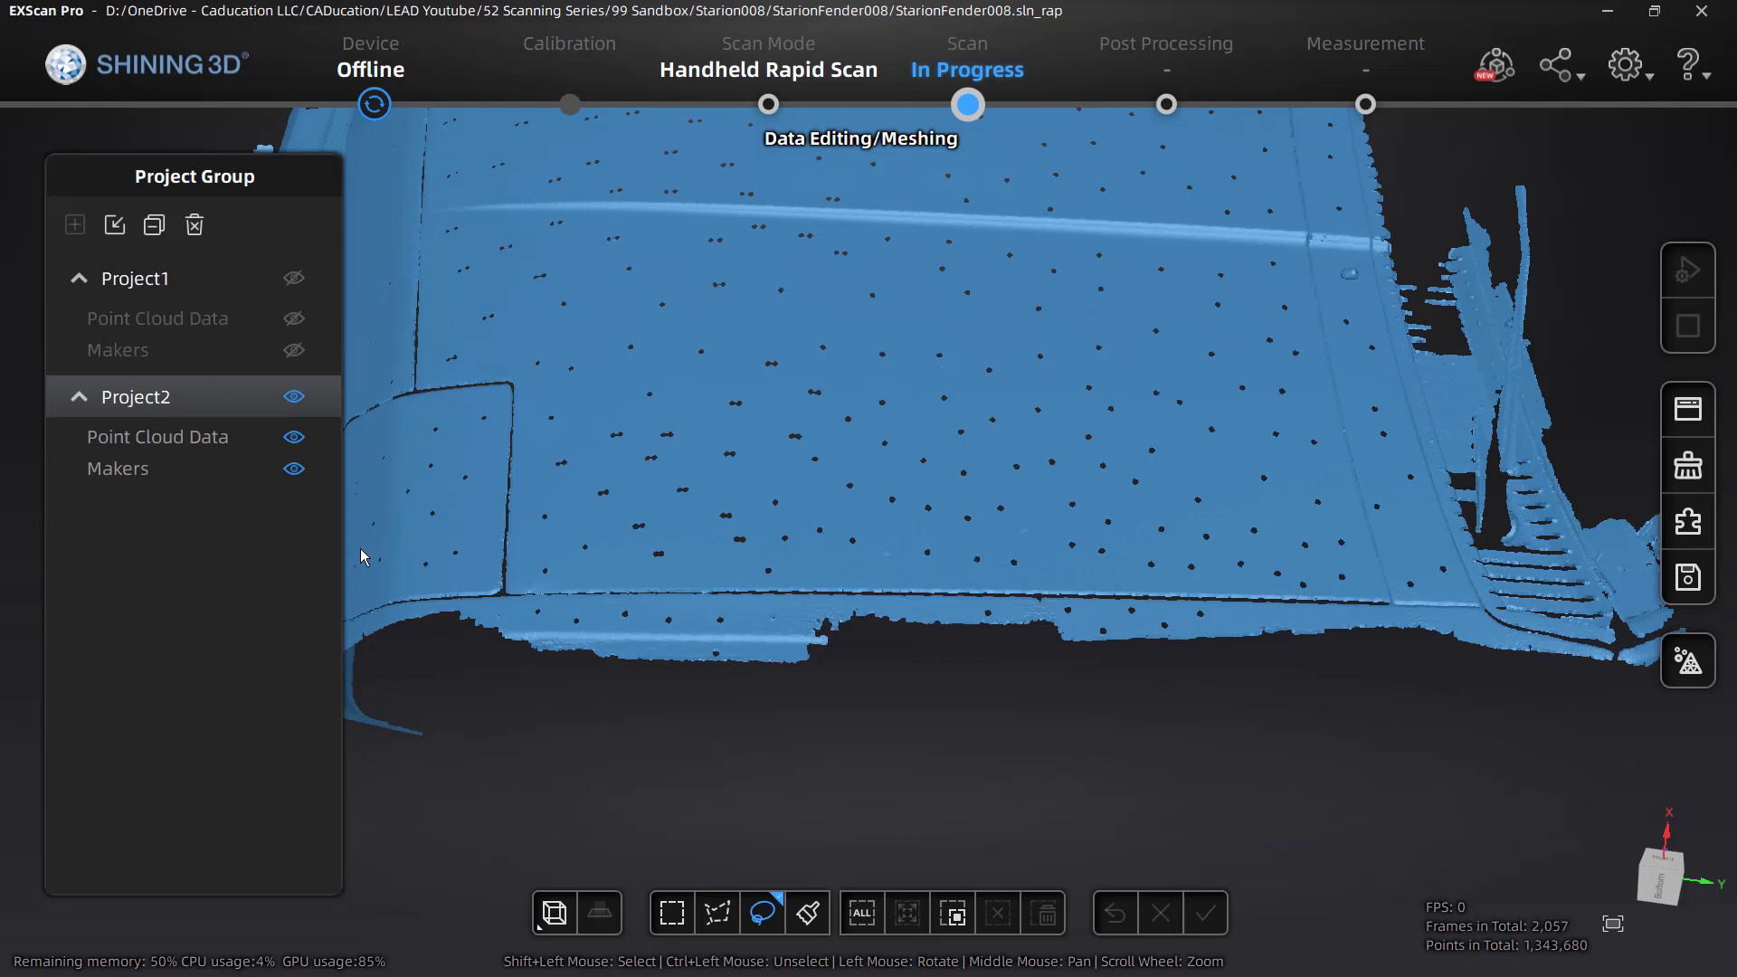
left_click_drag(840, 610, 813, 695)
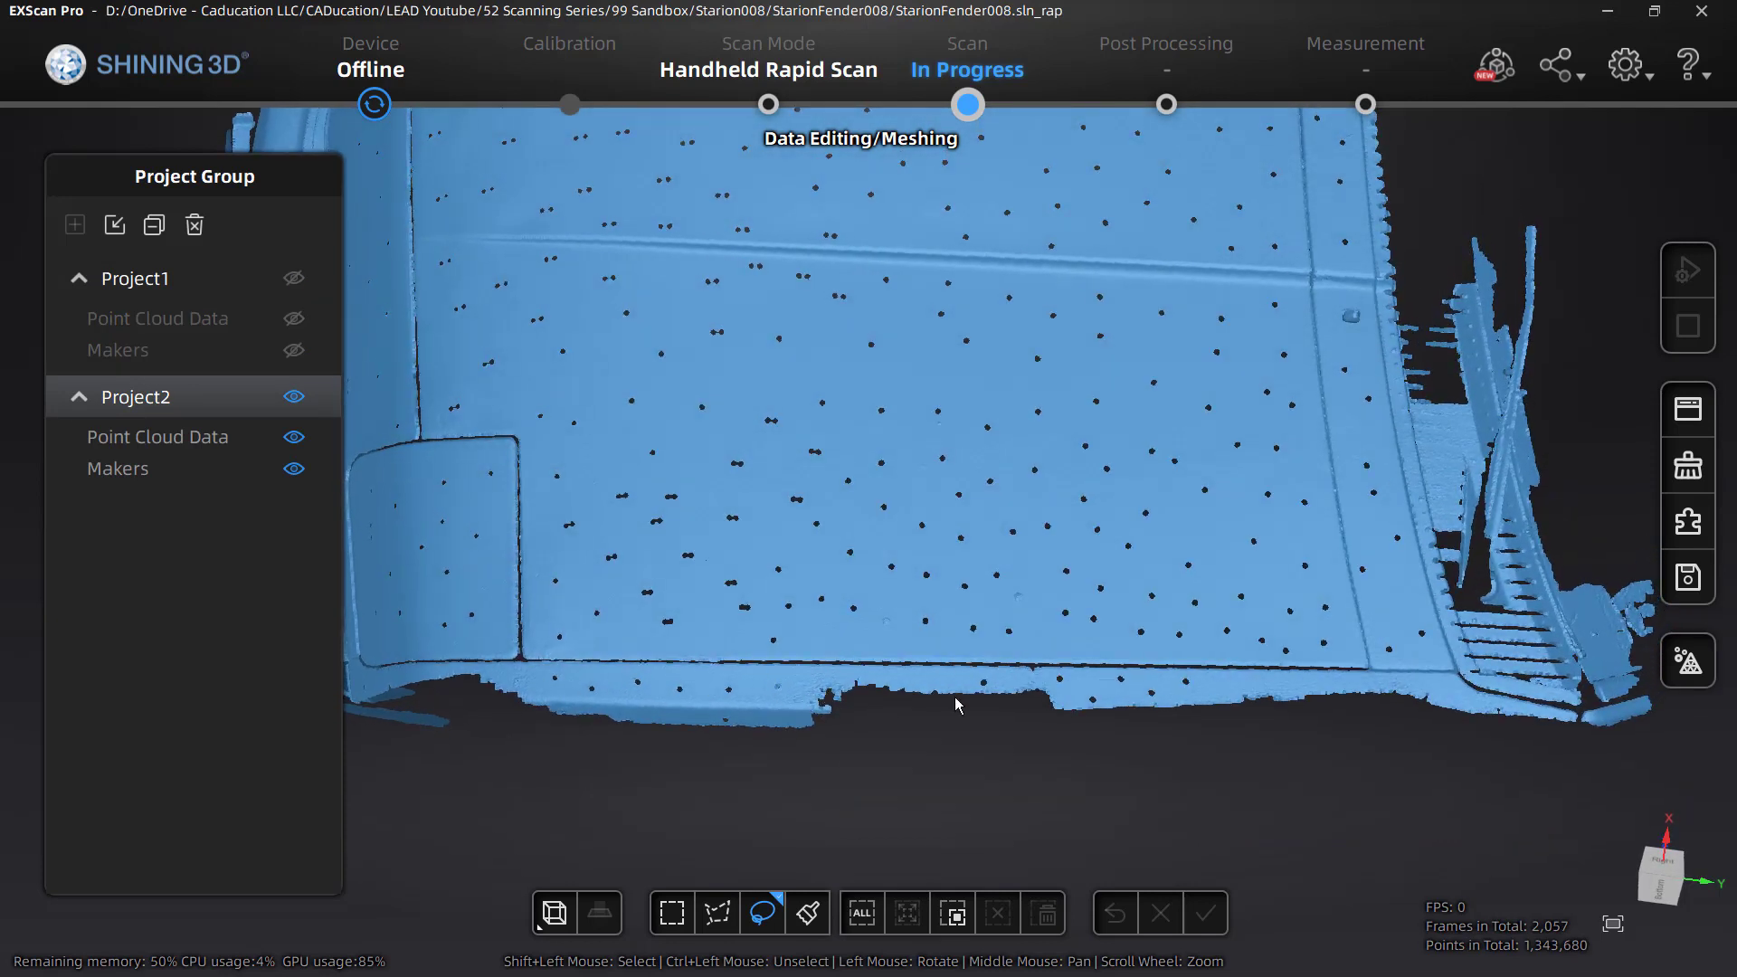
scroll(838, 697, "up", 5)
scroll(837, 697, "down", 5)
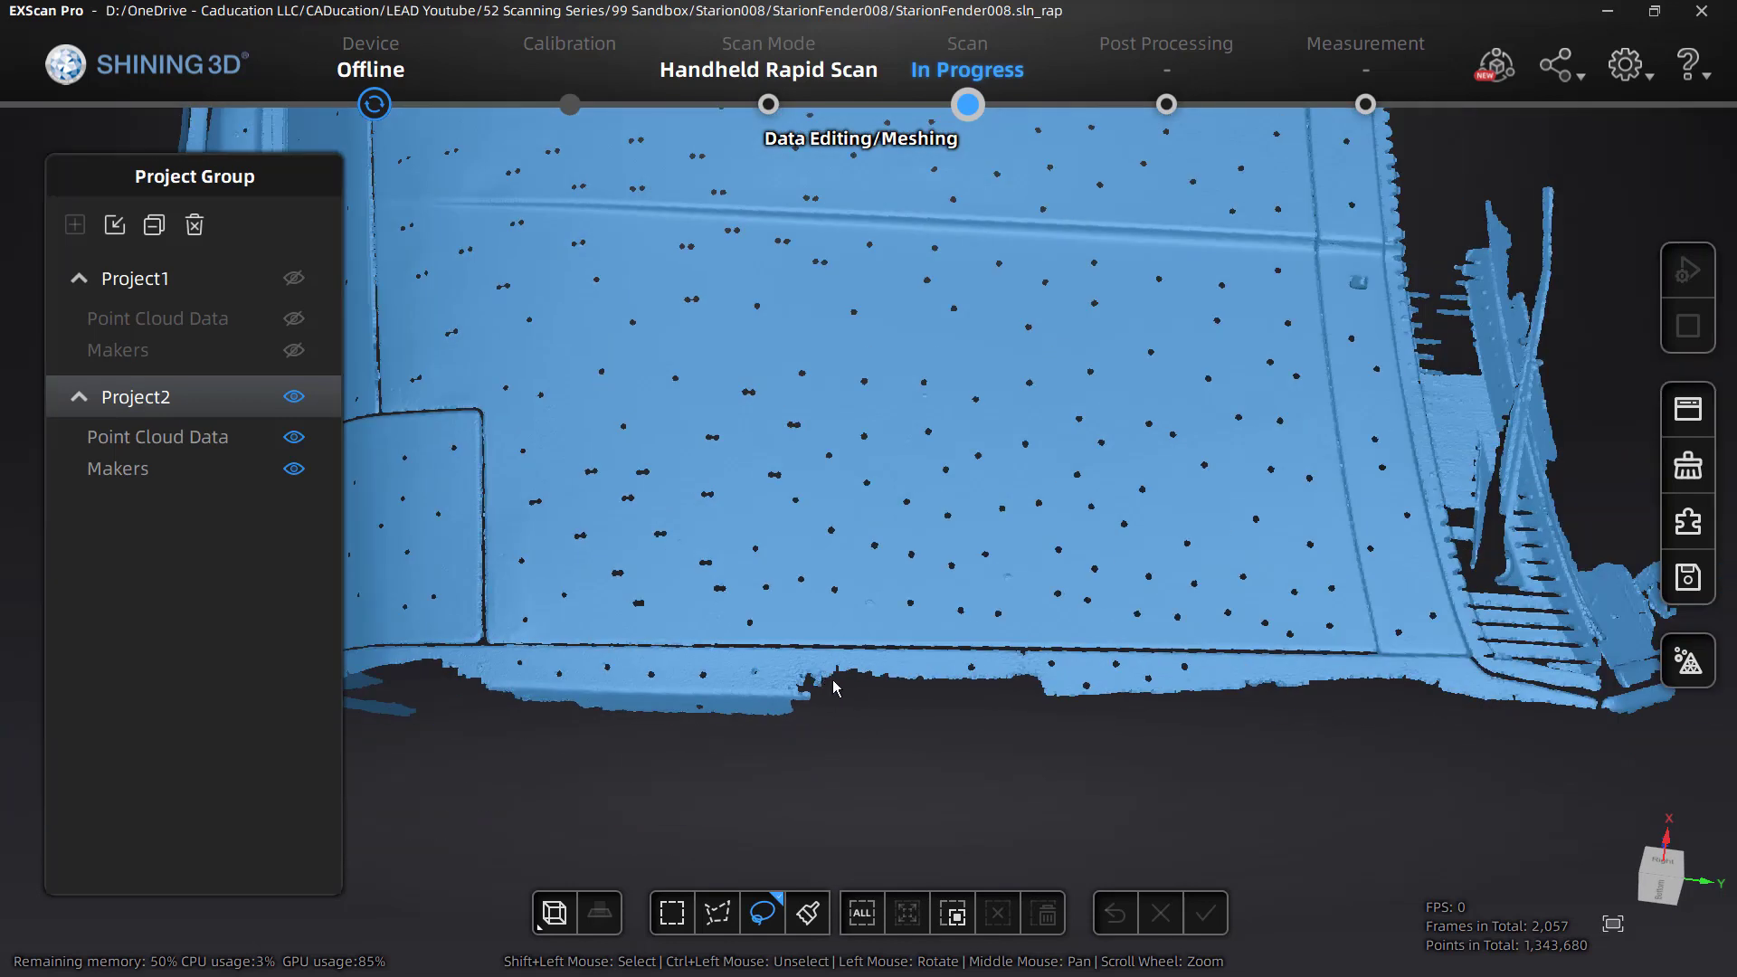
left_click(727, 915)
left_click_drag(860, 733, 1395, 710)
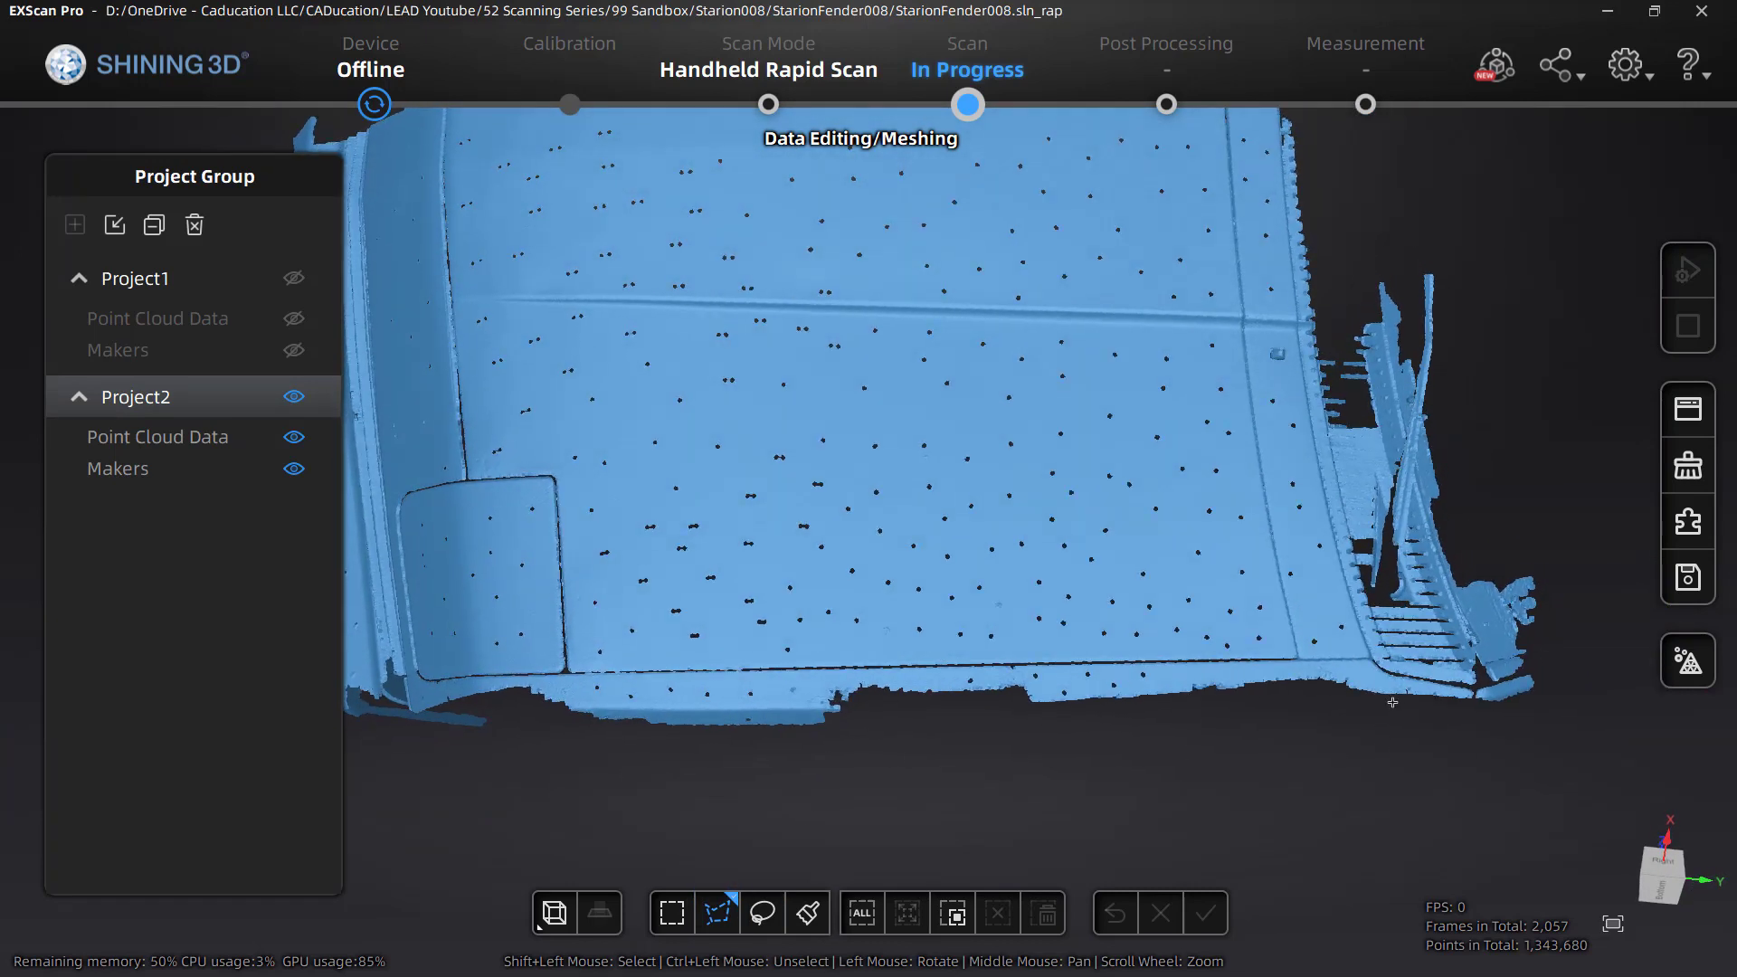
left_click(1398, 699, "shift")
left_click(1368, 658, "shift")
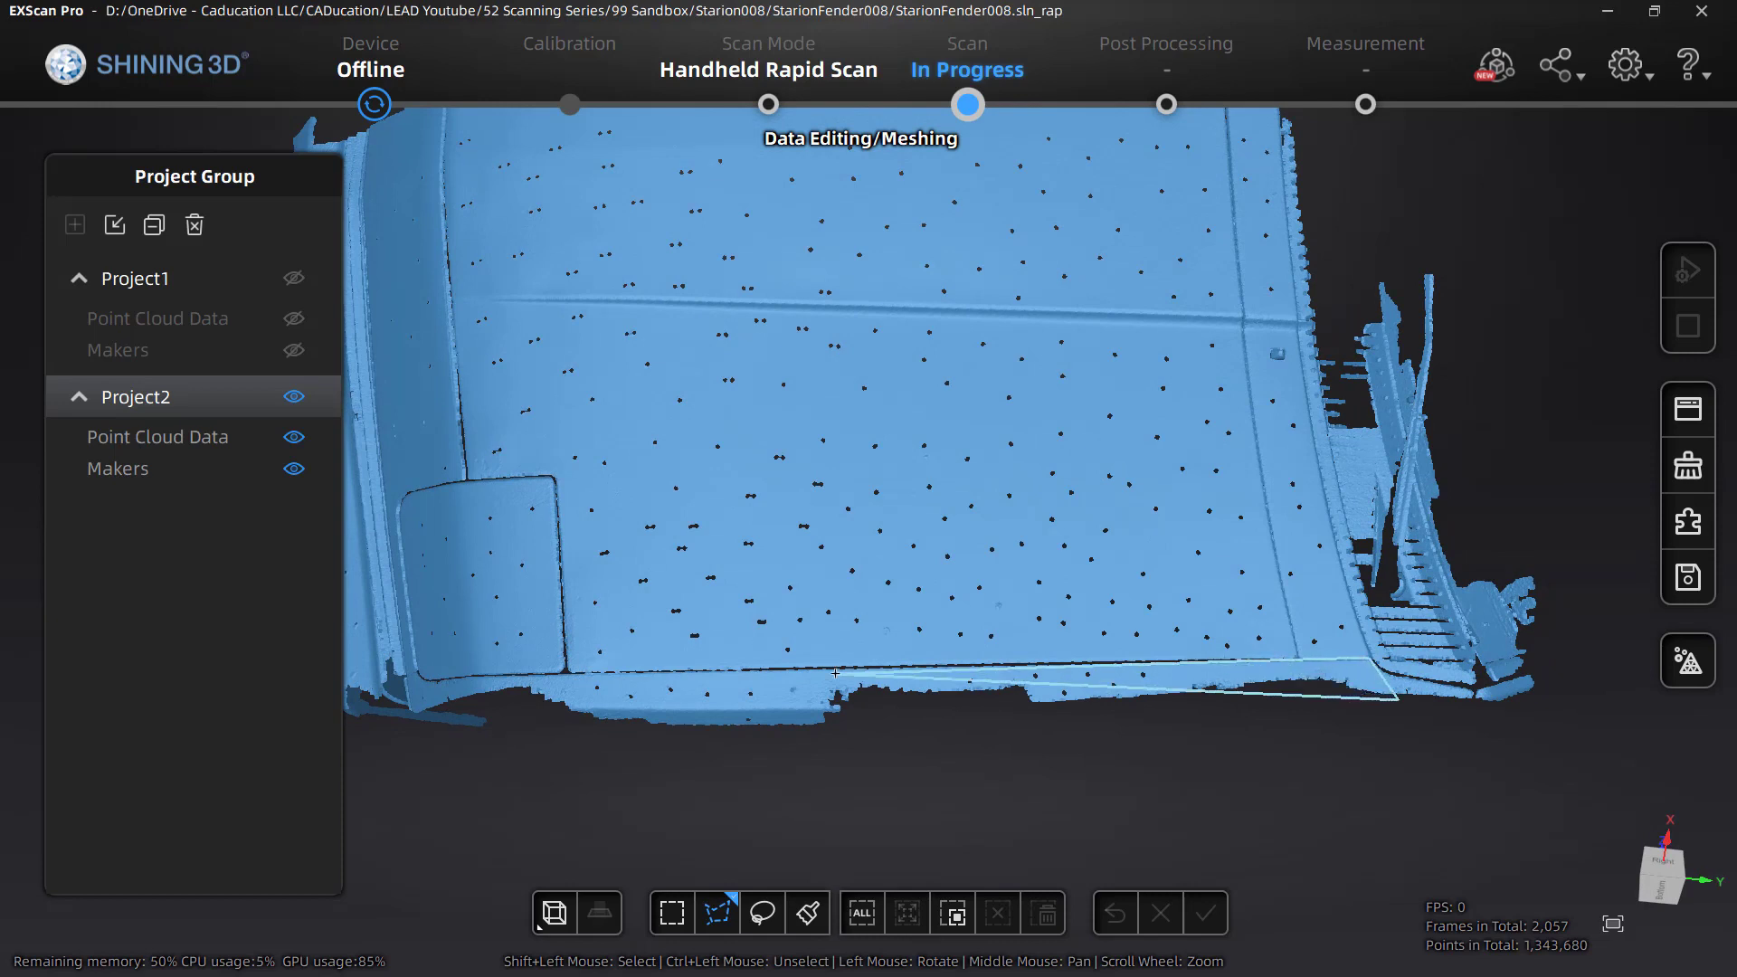
right_click(481, 691)
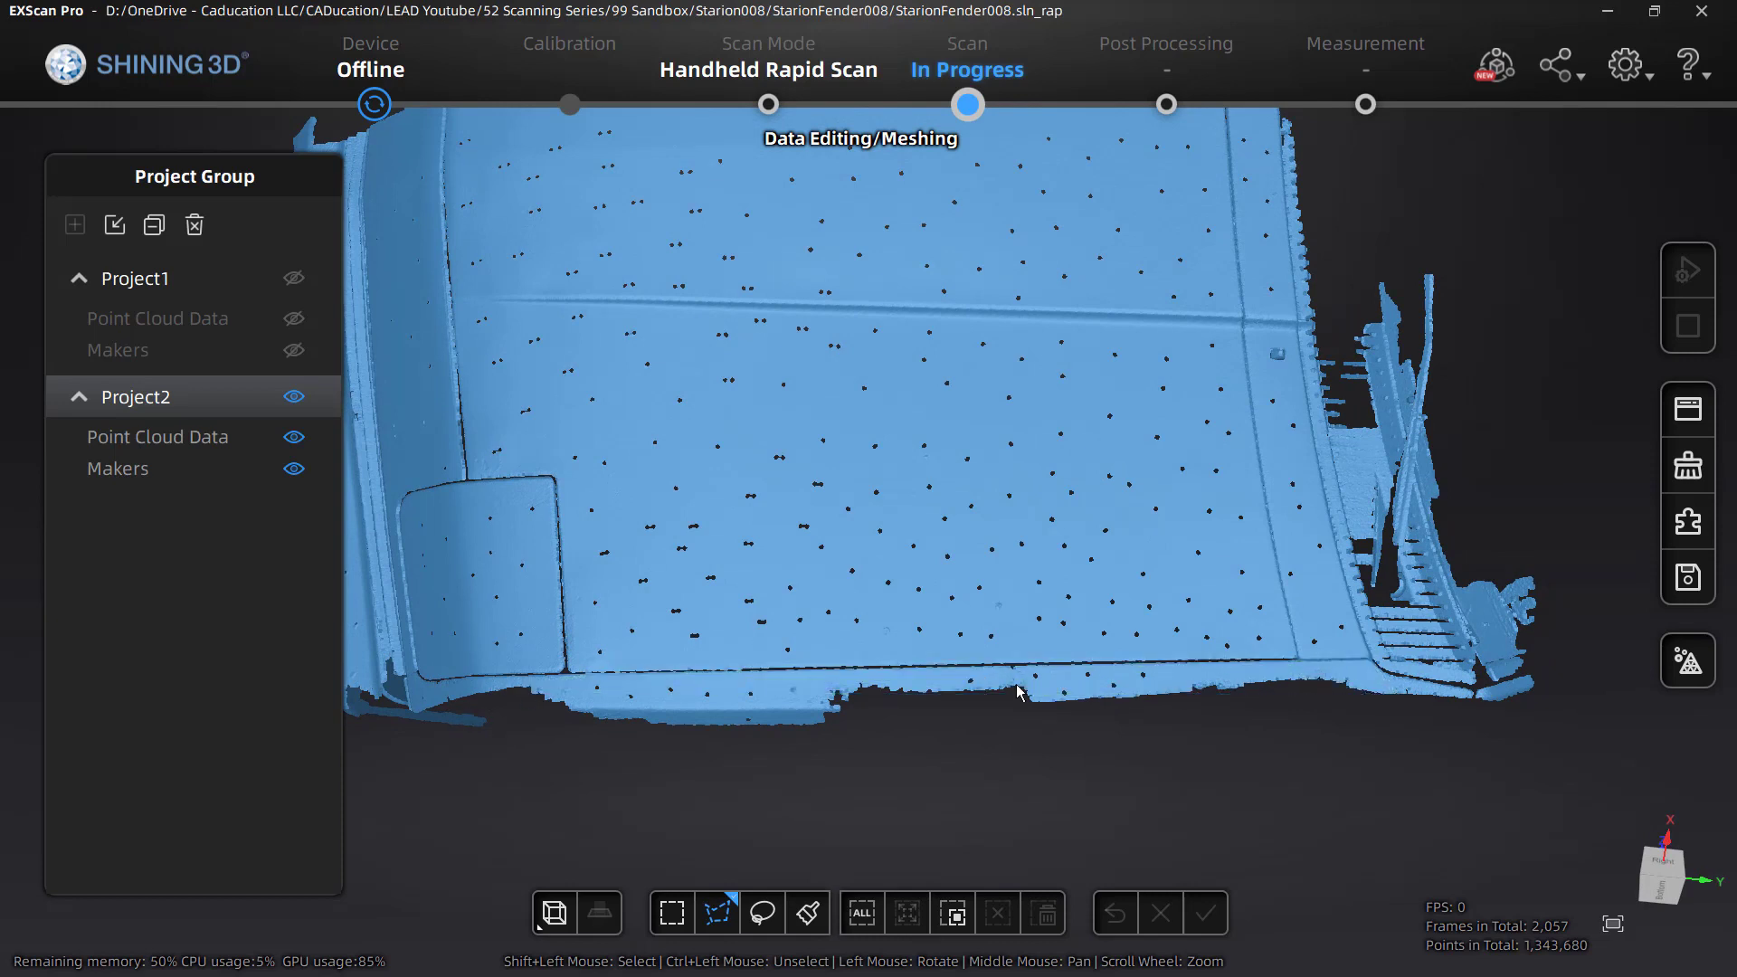
- Select Project2's overlapping strip beyond the hood's fender-side edge with a polygon, check it against Project1, and delete the selected points
left_click(1420, 704, "shift")
left_click(1371, 660, "shift")
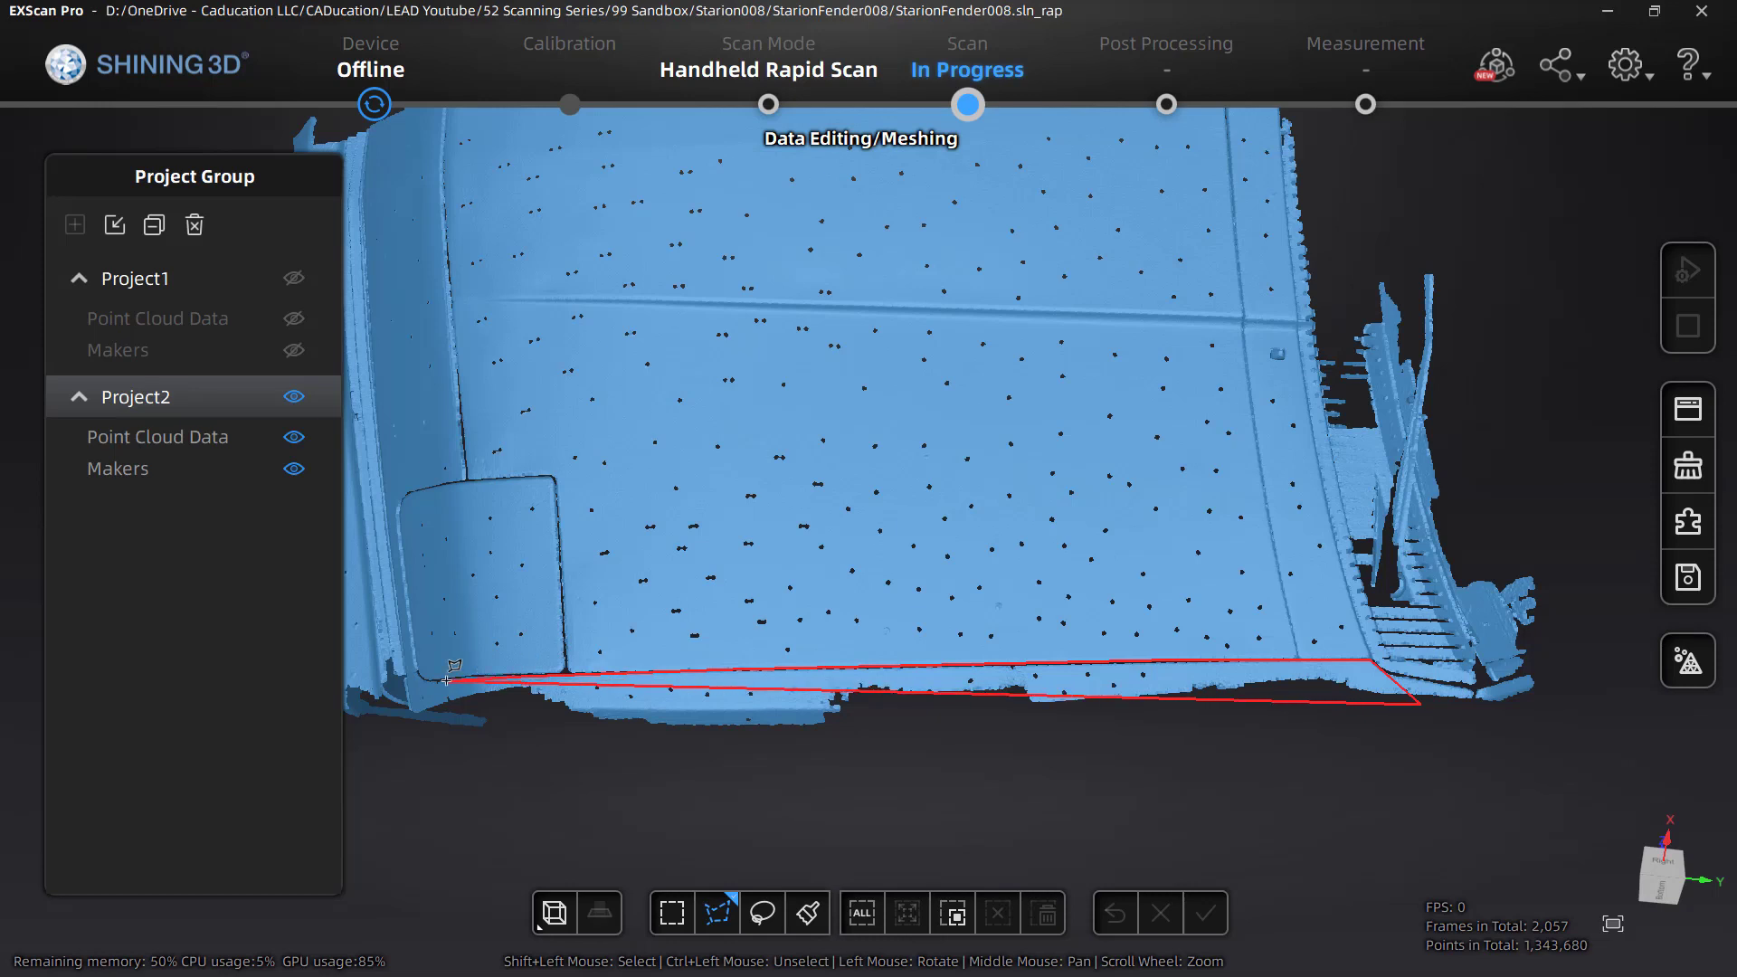
left_click(383, 680, "shift")
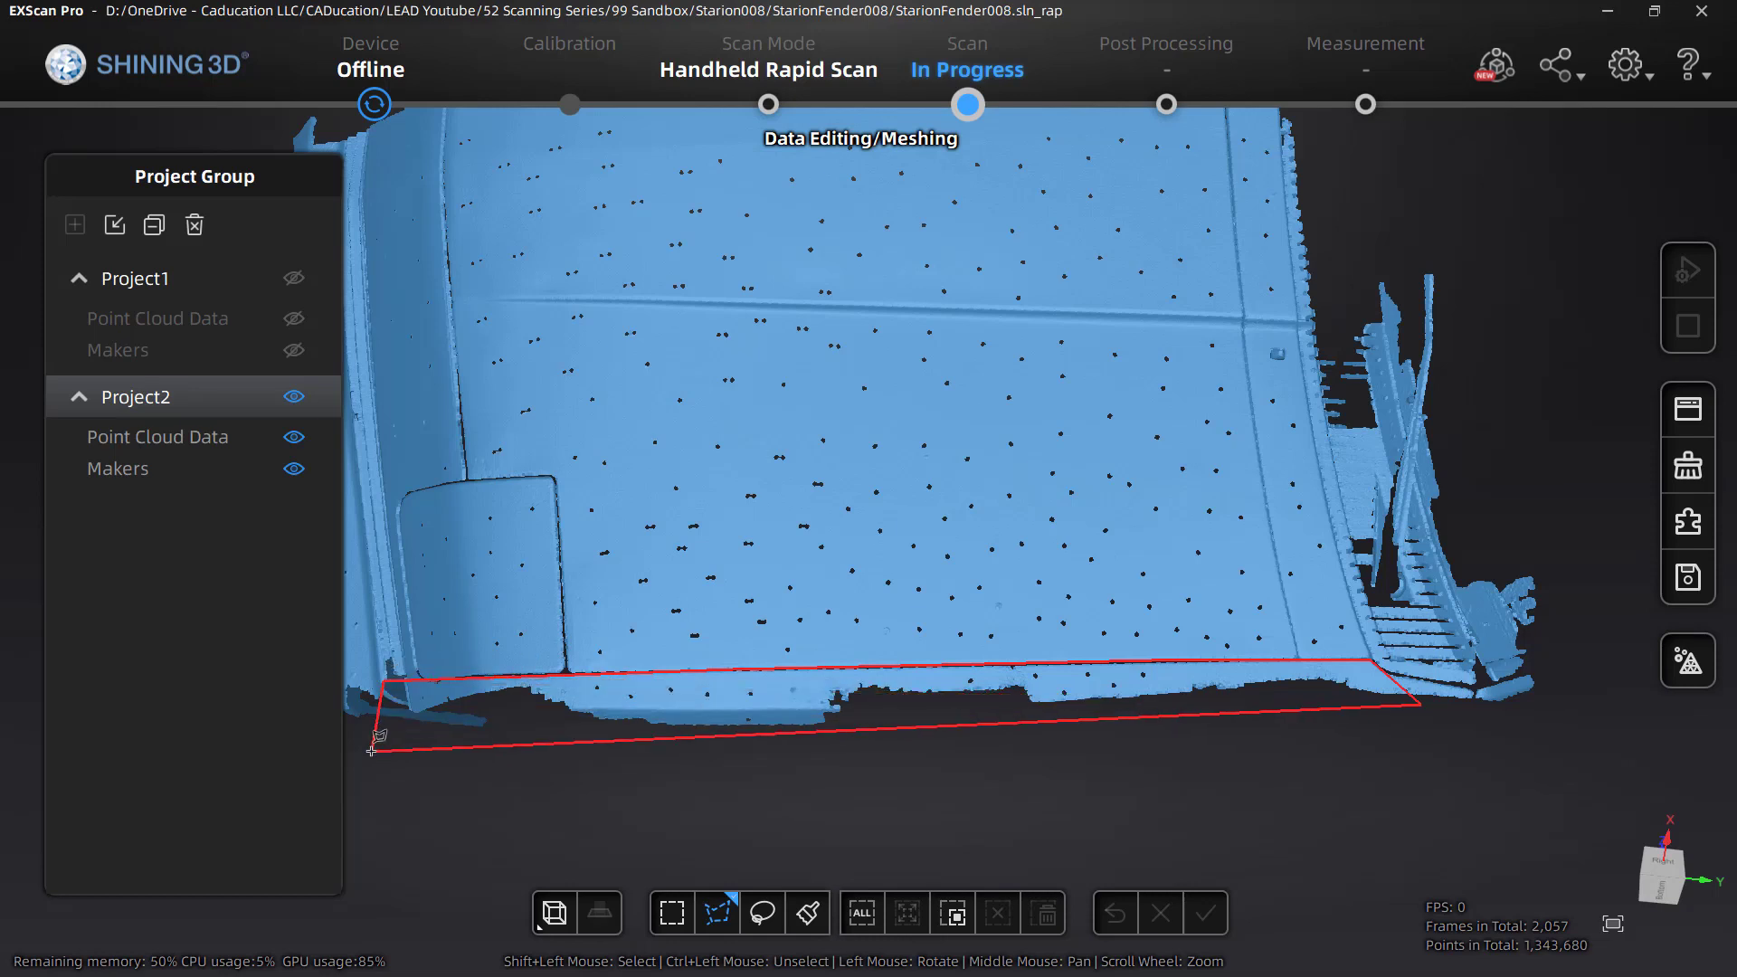
double_click(413, 772, "shift")
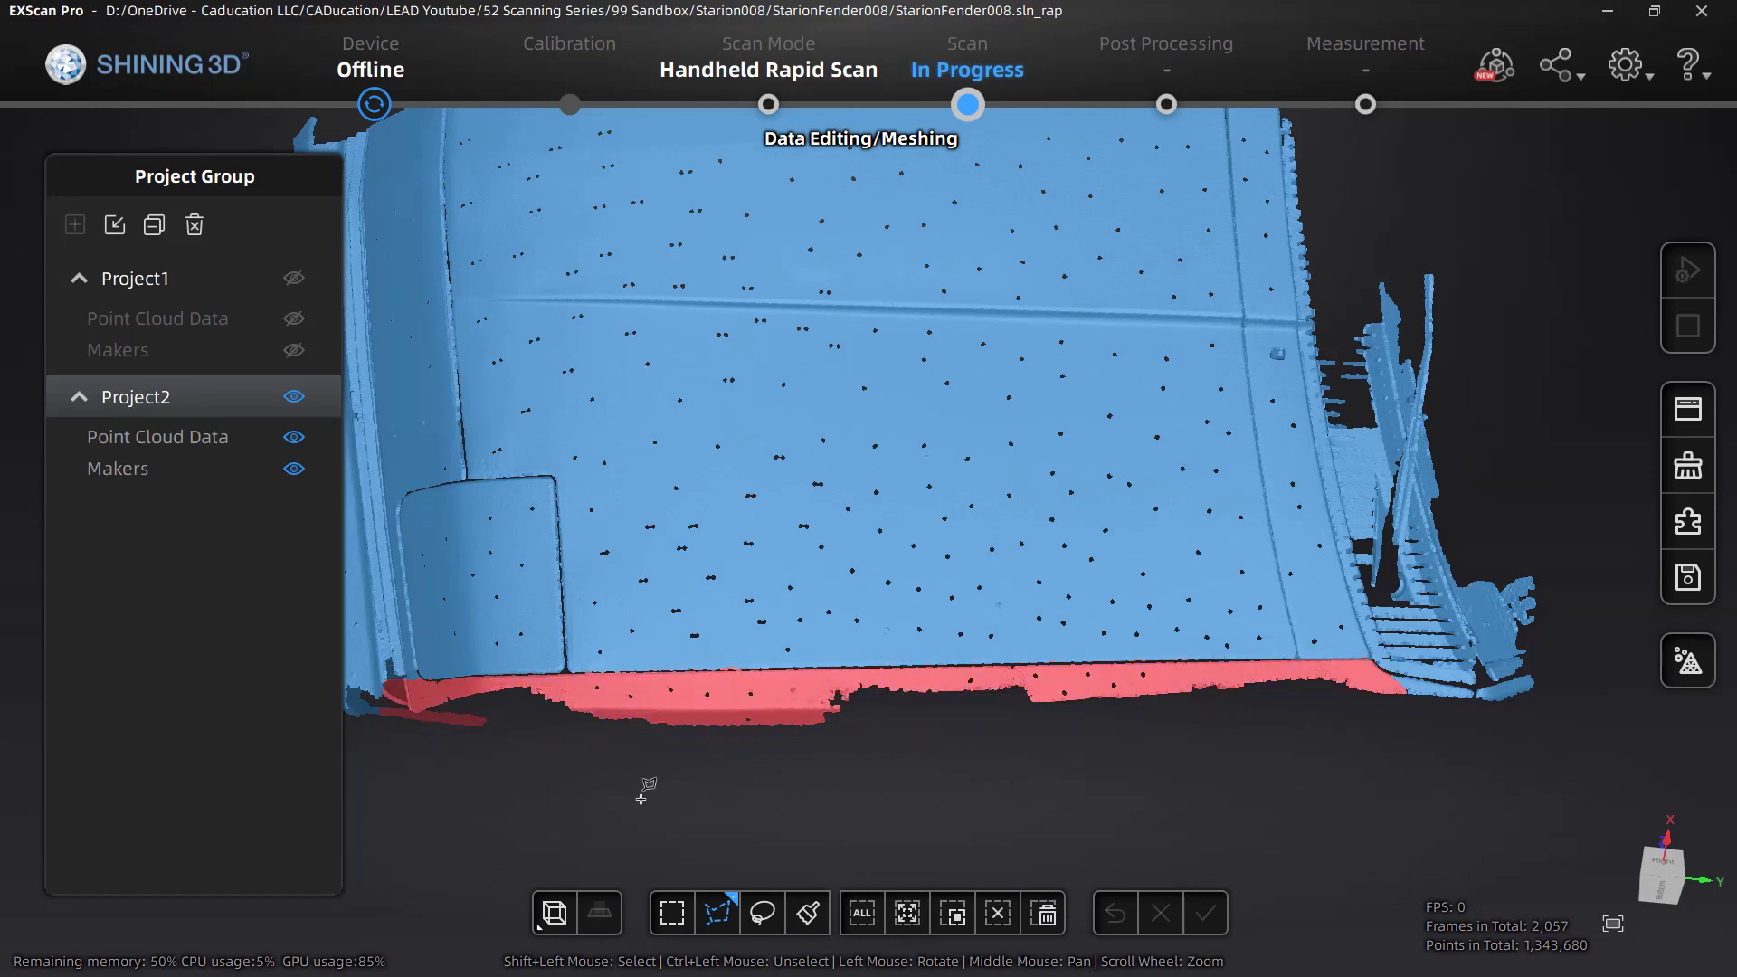
left_click_drag(638, 785, 649, 719)
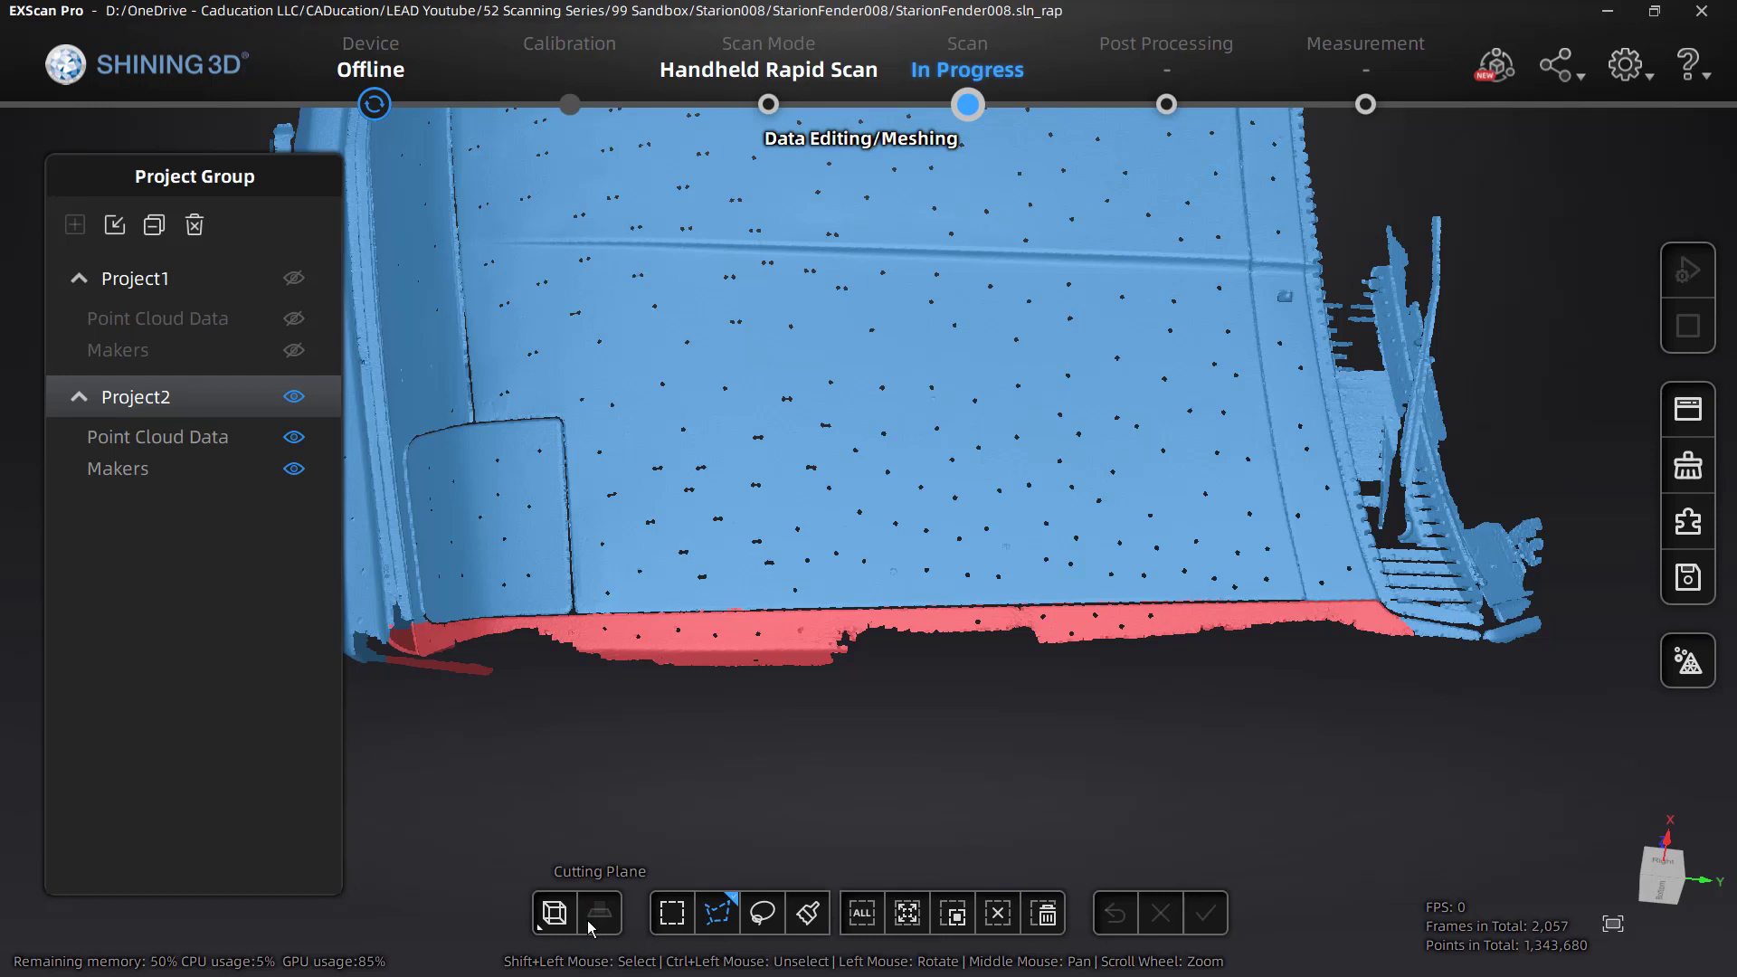
left_click_drag(588, 699, 935, 830)
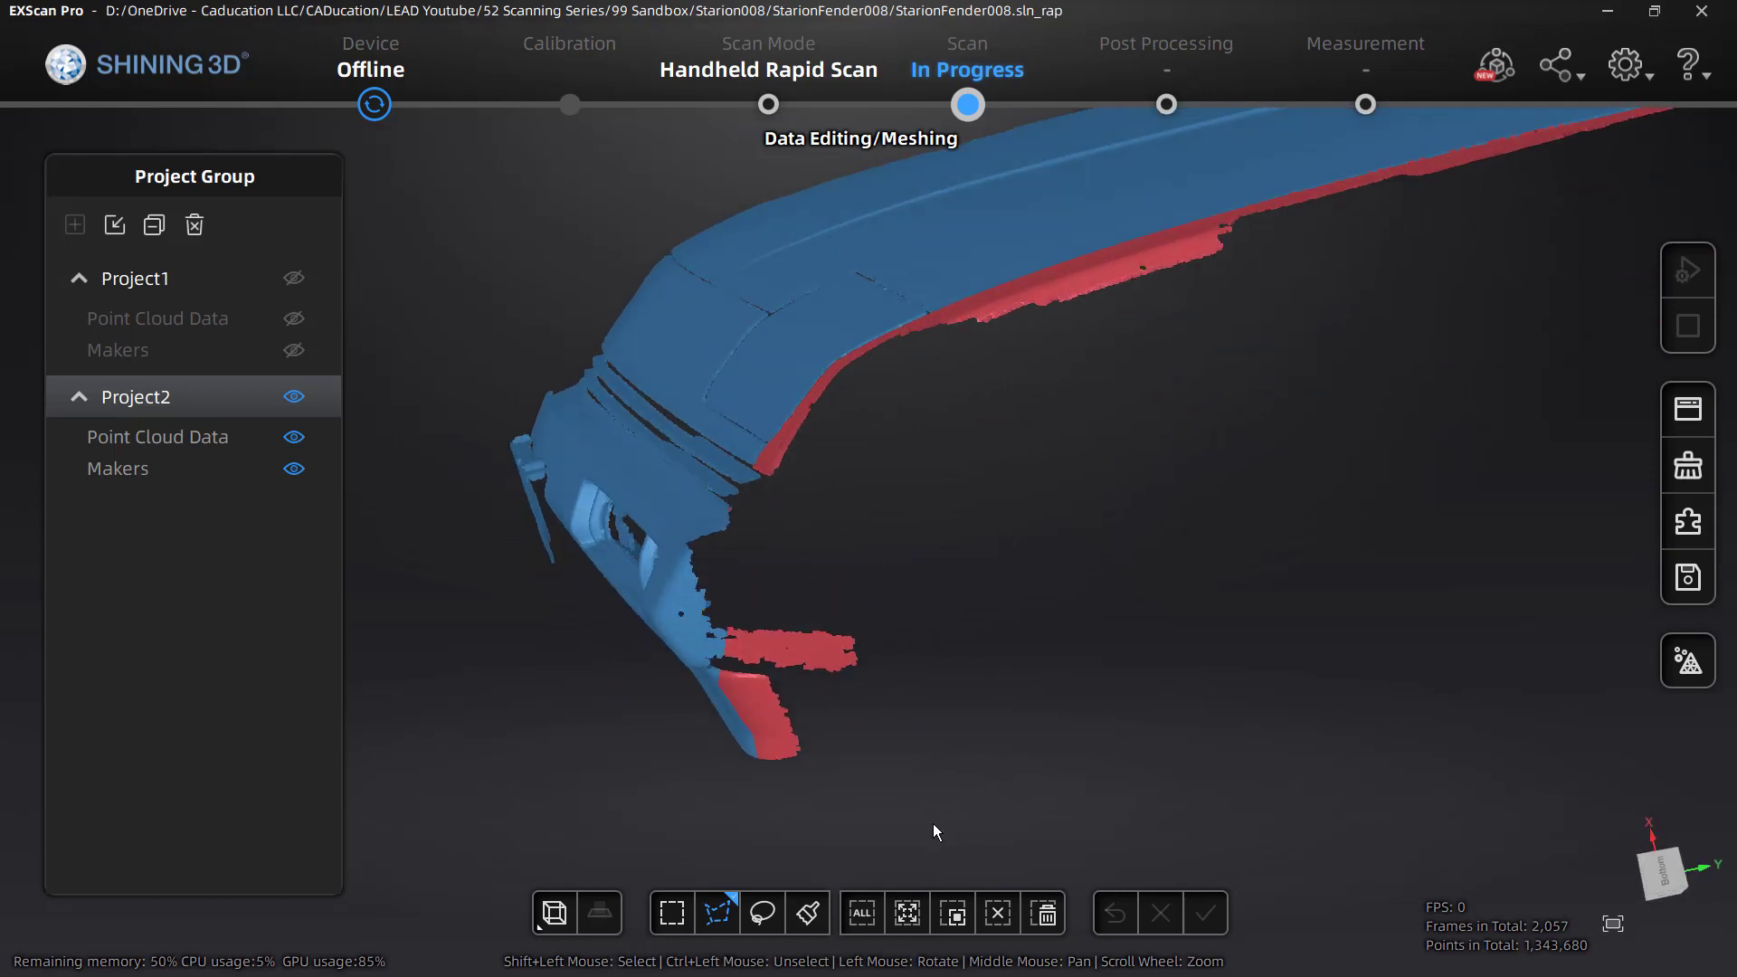
left_click(294, 279)
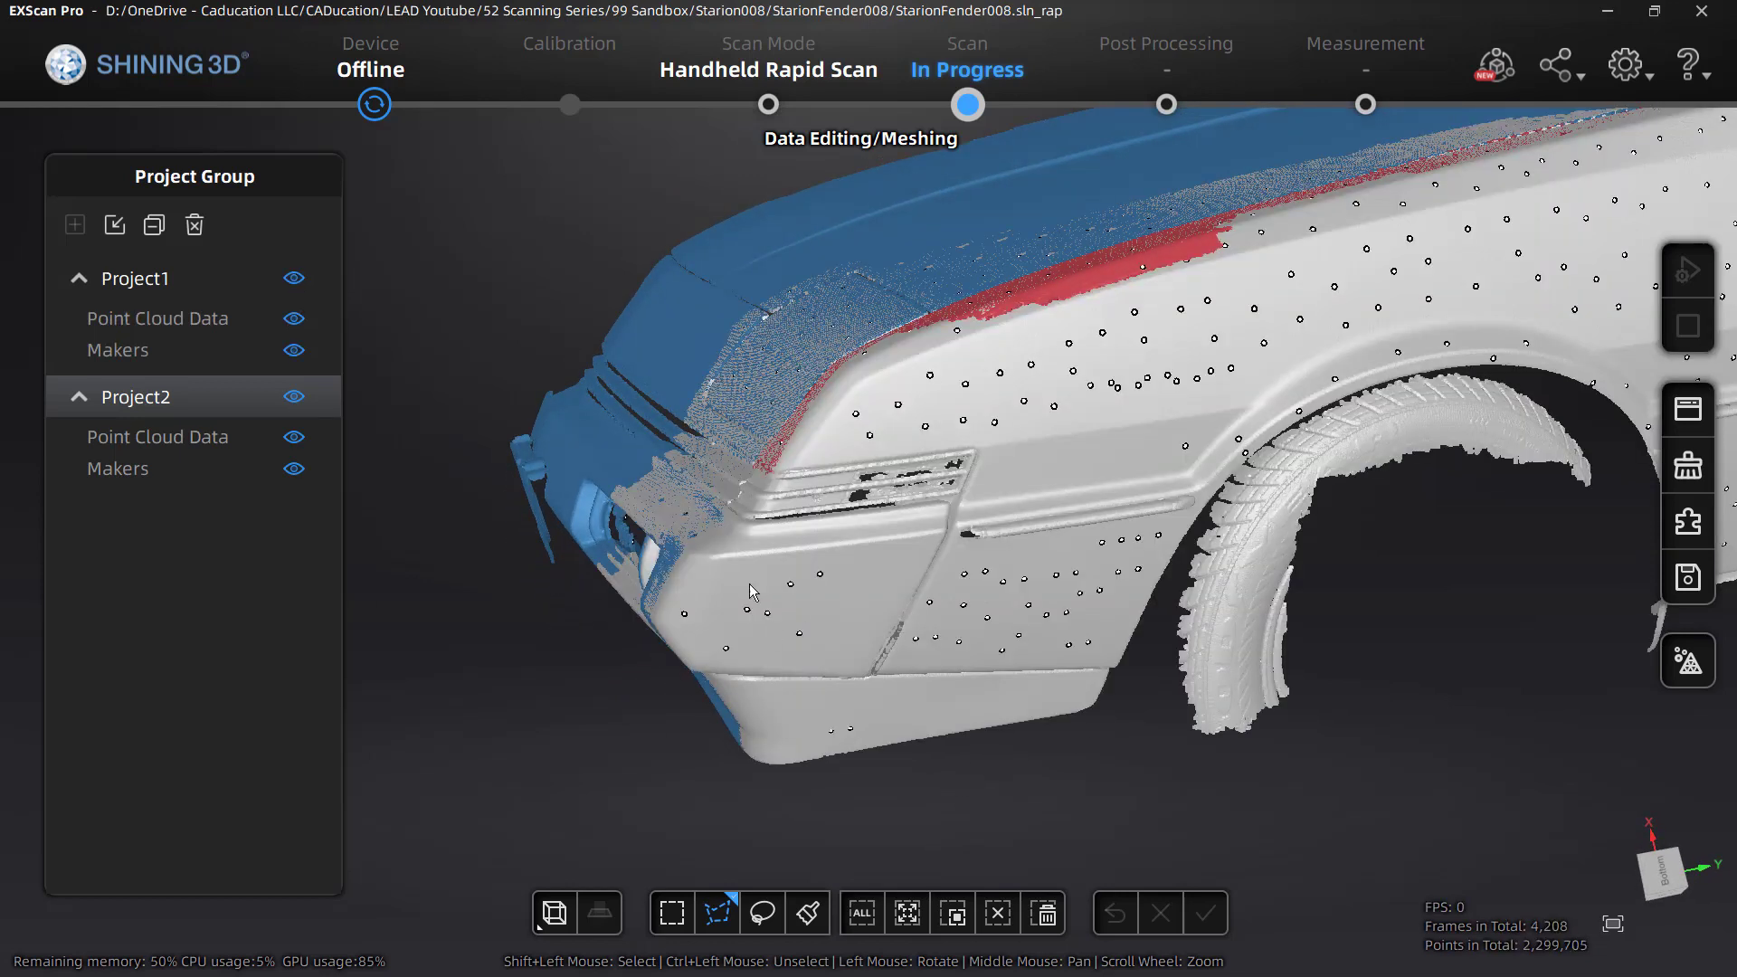
left_click(294, 279)
left_click_drag(477, 465, 915, 608)
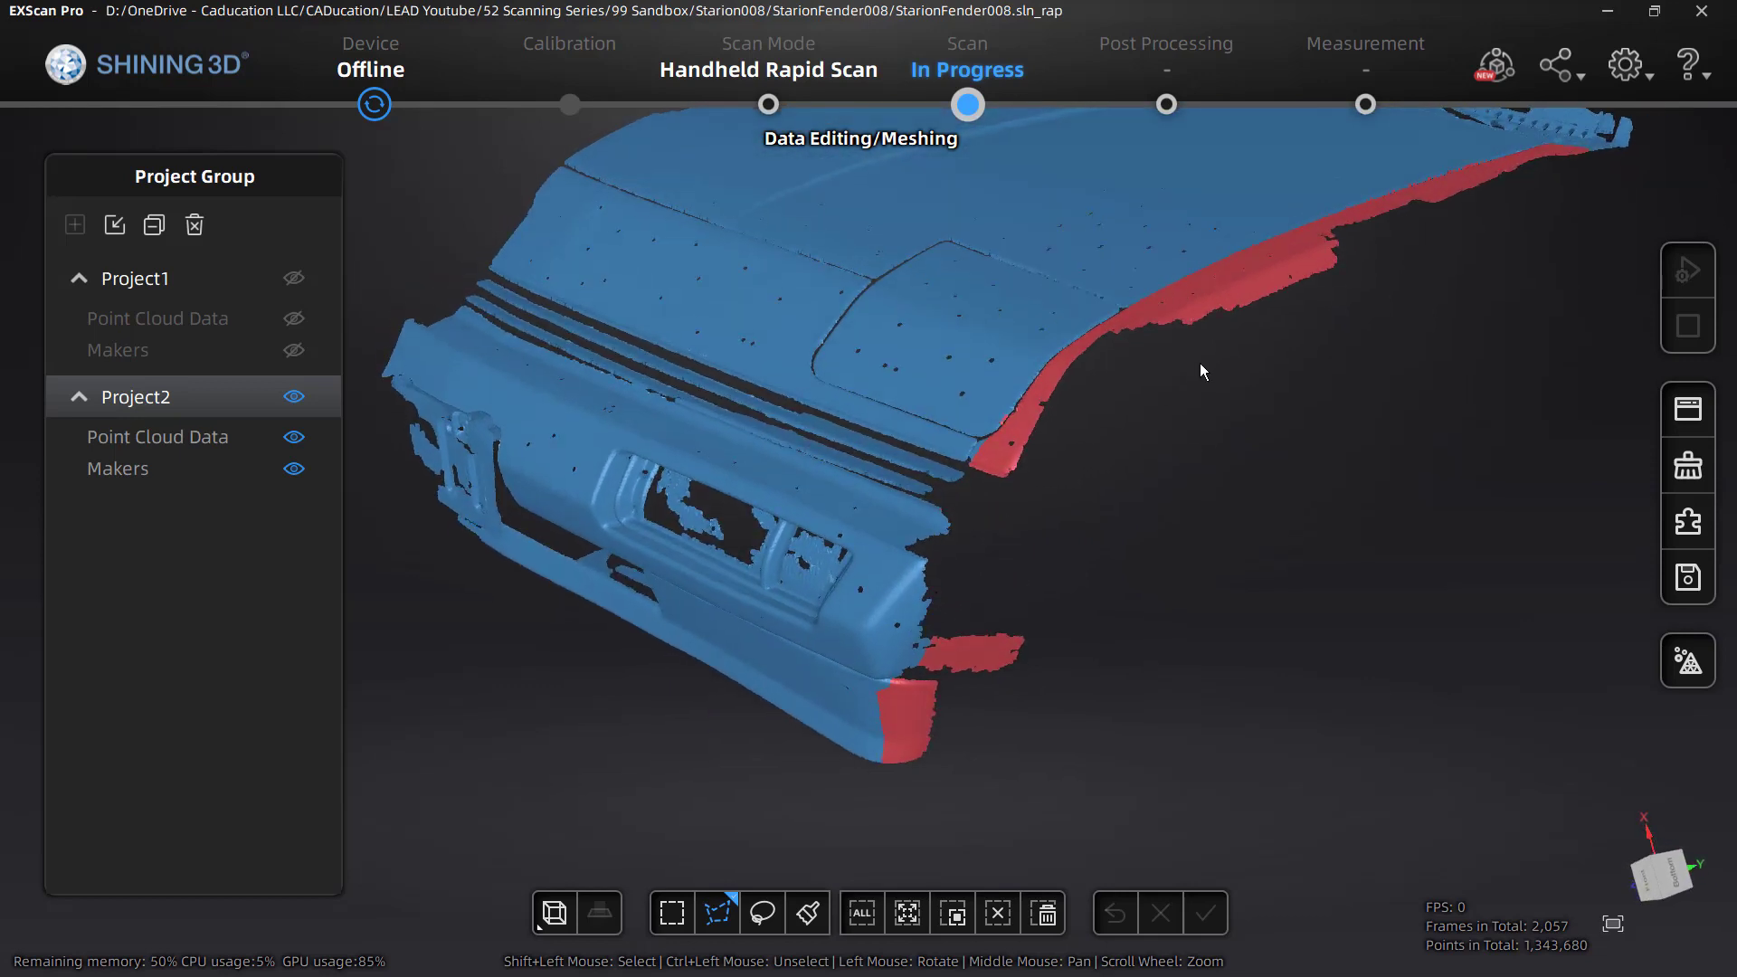
left_click(1045, 914)
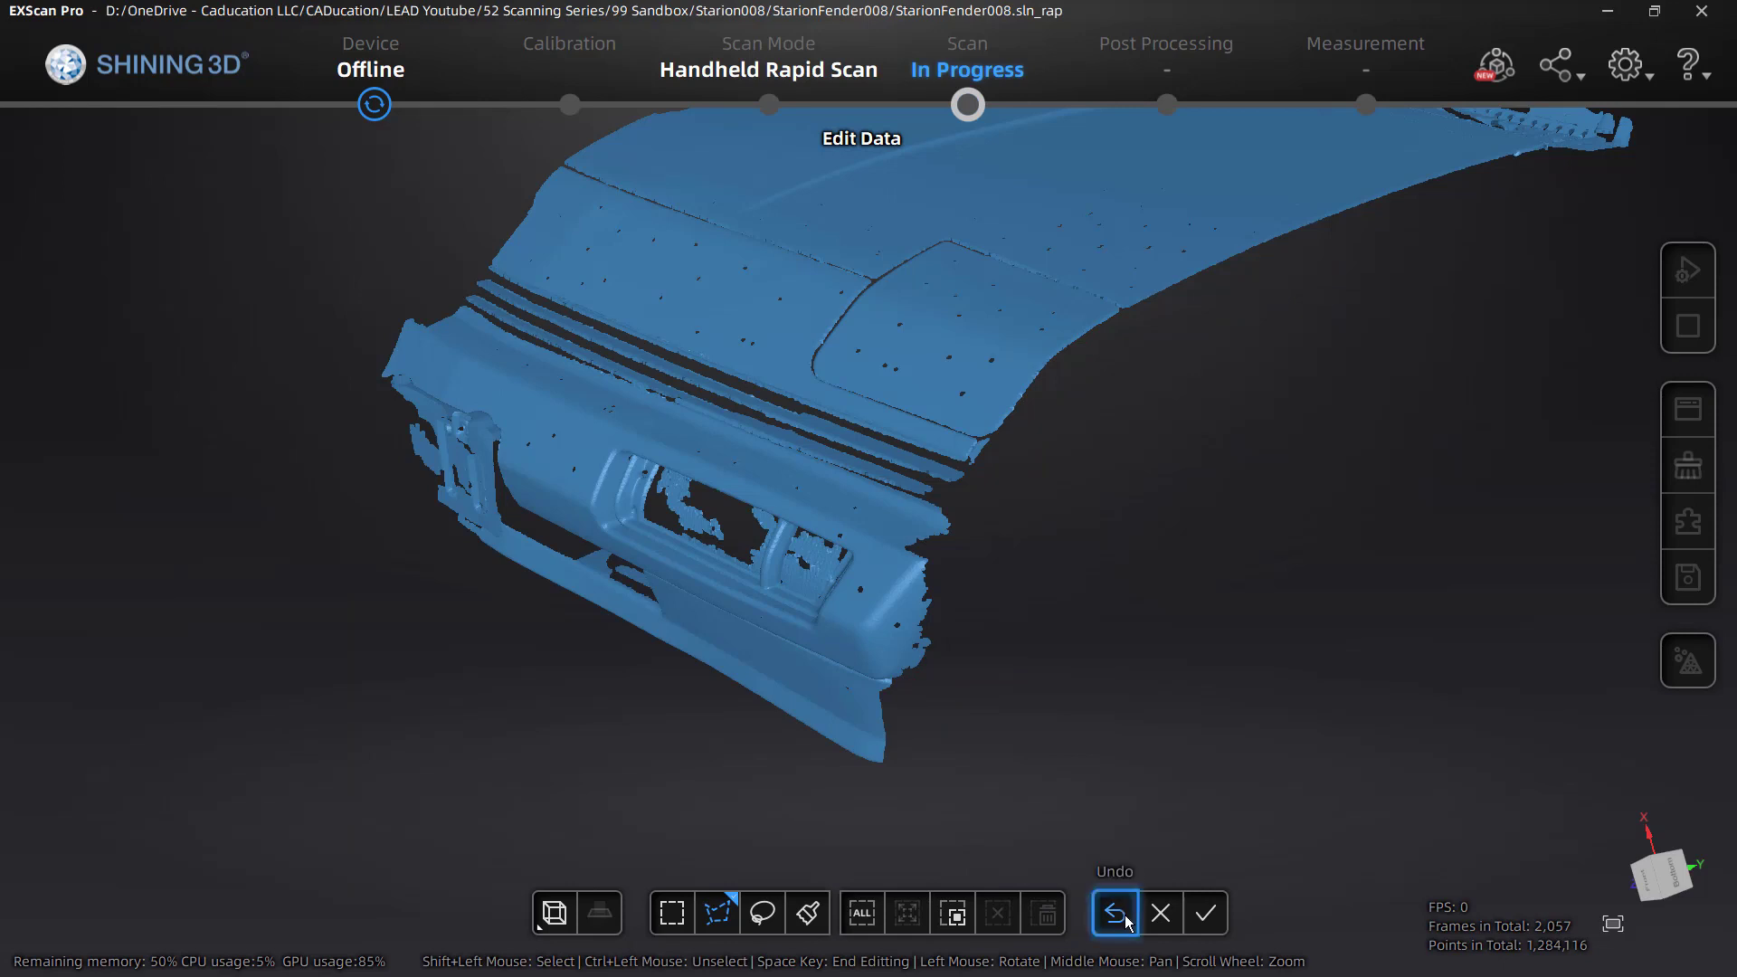
- Select the fender-side end of Project2's front bumper, including the adjoining lamp opening, with a polygon and delete it
left_click_drag(1021, 749, 1423, 708)
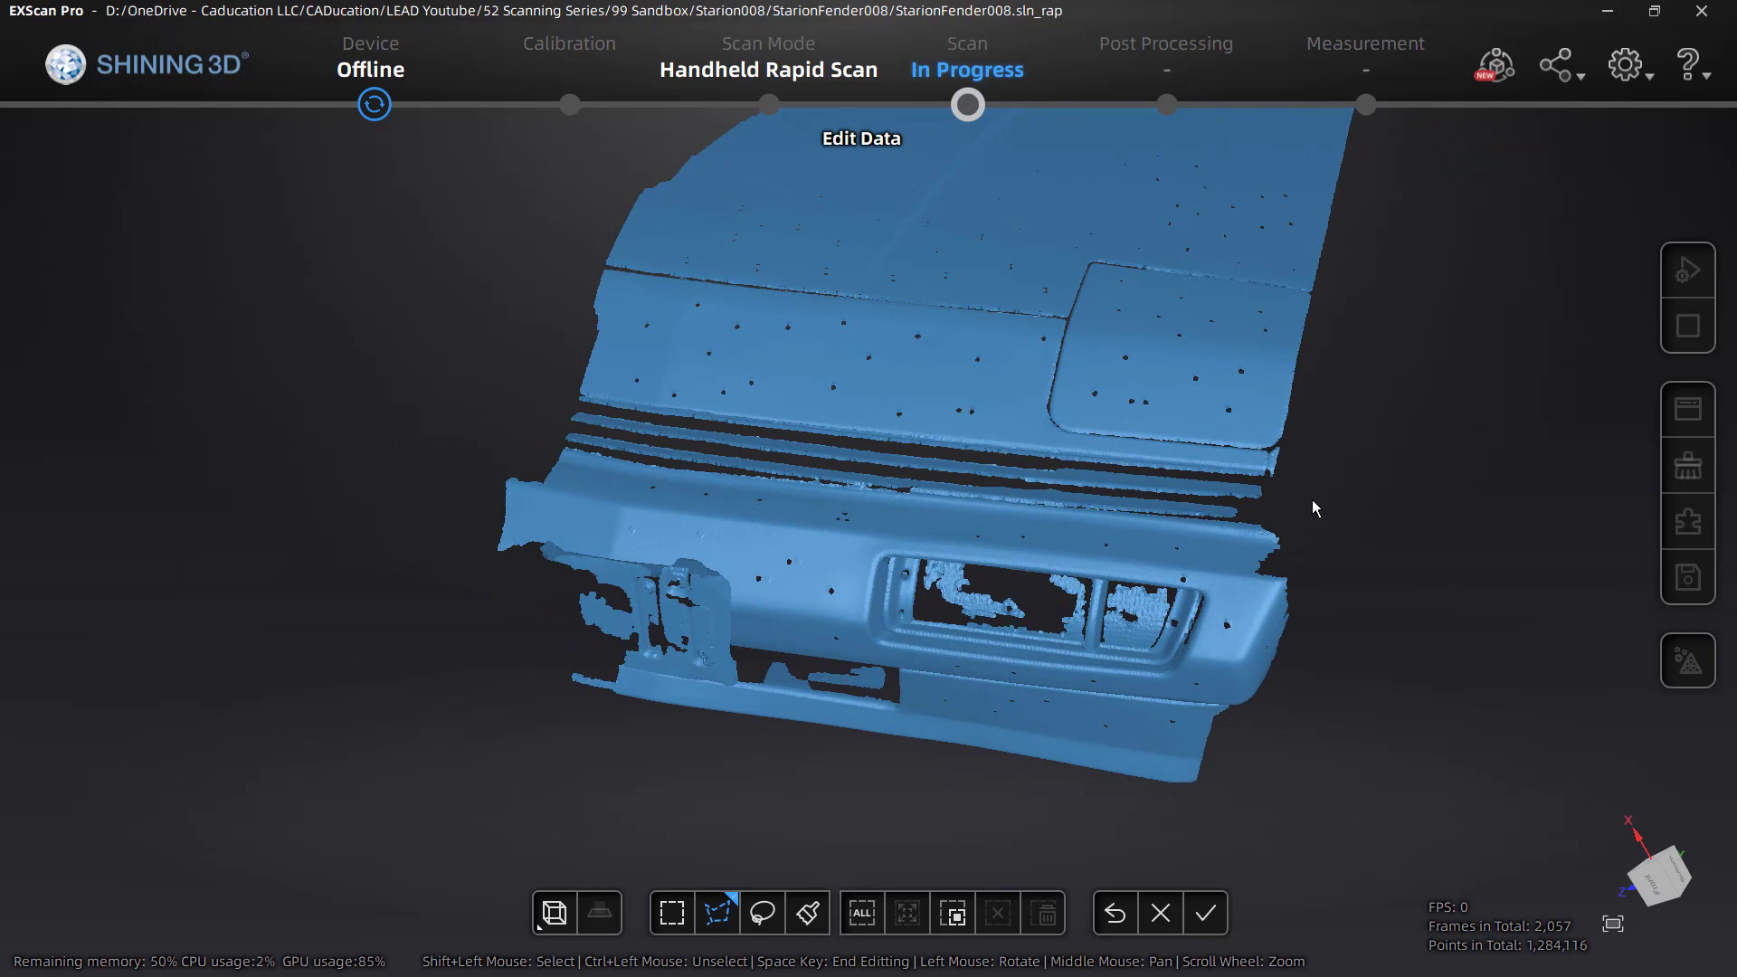
left_click(1270, 498)
left_click(1050, 491)
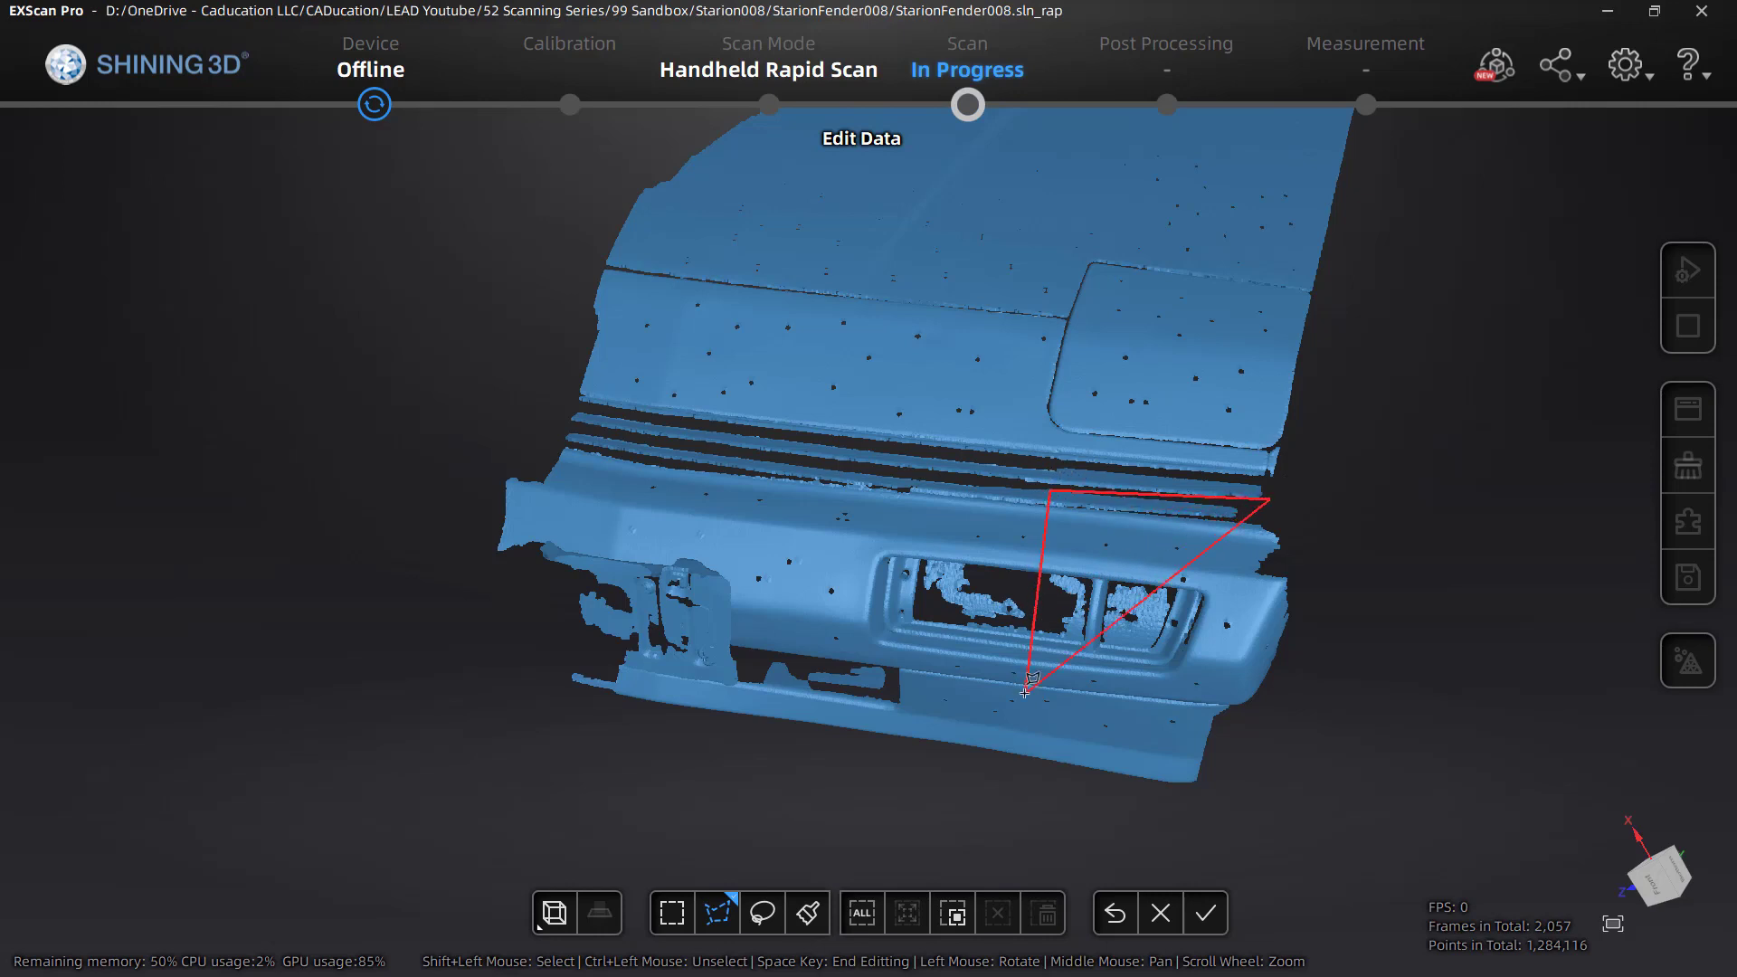
left_click(1023, 802)
left_click(1330, 834)
left_click(1369, 552)
double_click(1396, 544)
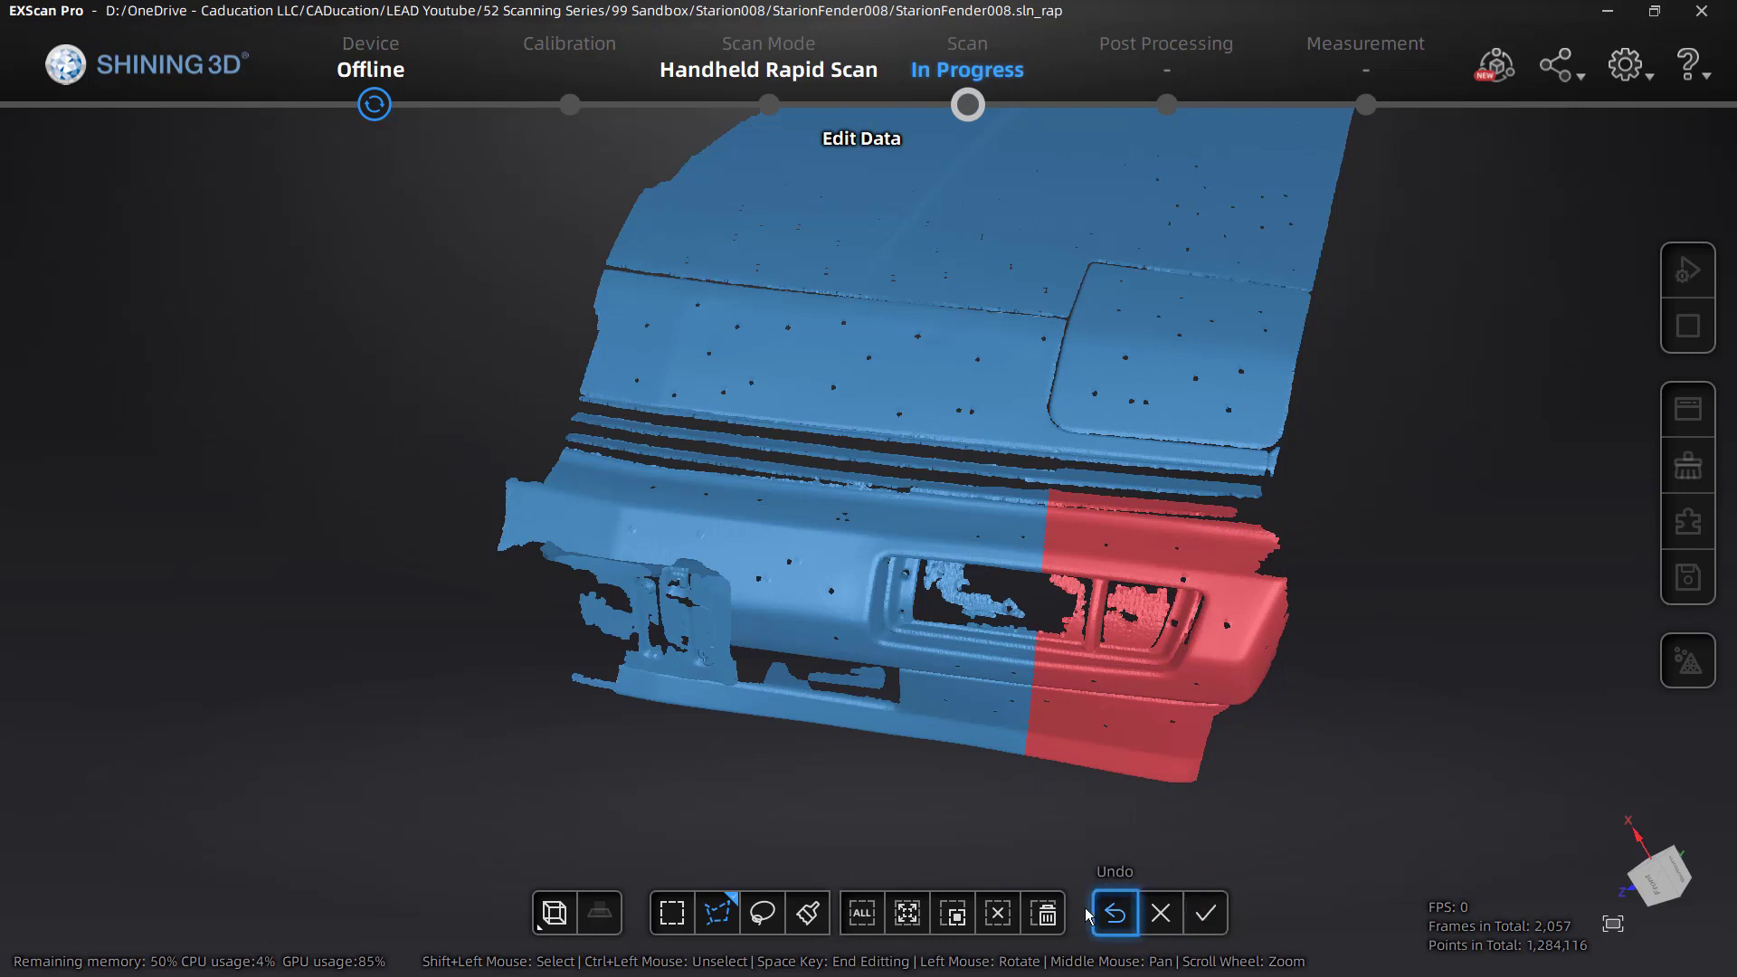
left_click(1045, 914)
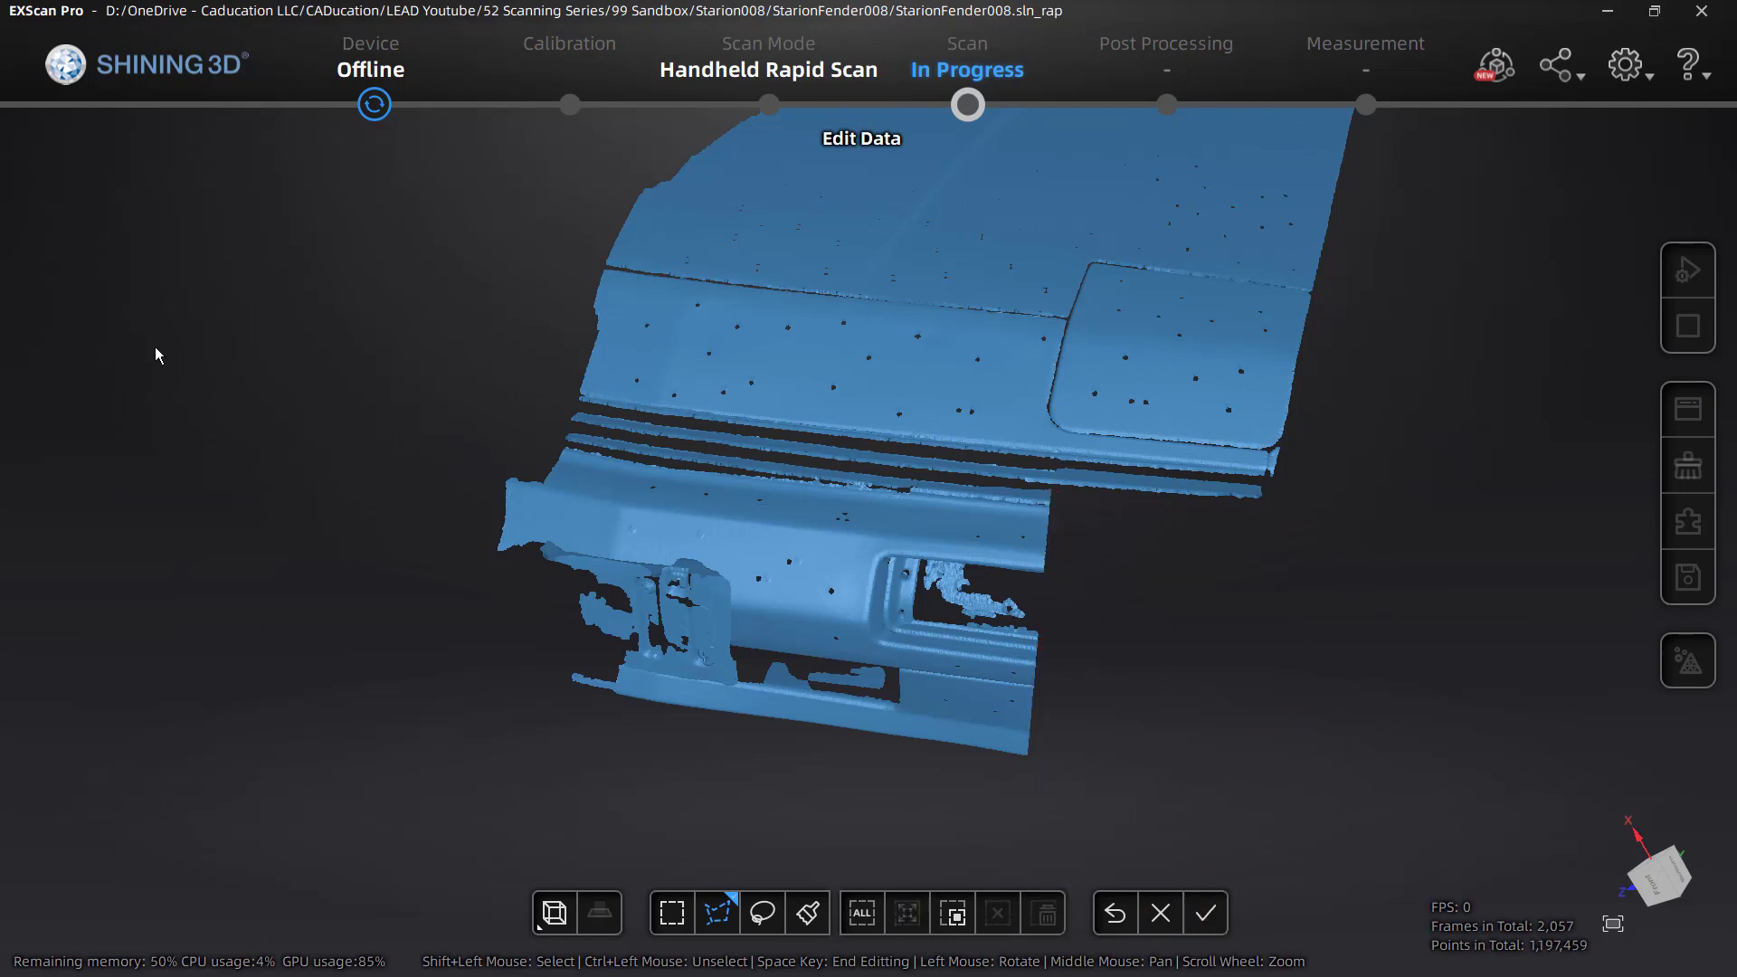
- Apply the data edits to Project2 and show Project1 again beside it
left_click_drag(1113, 867, 758, 695)
left_click_drag(890, 671, 935, 627)
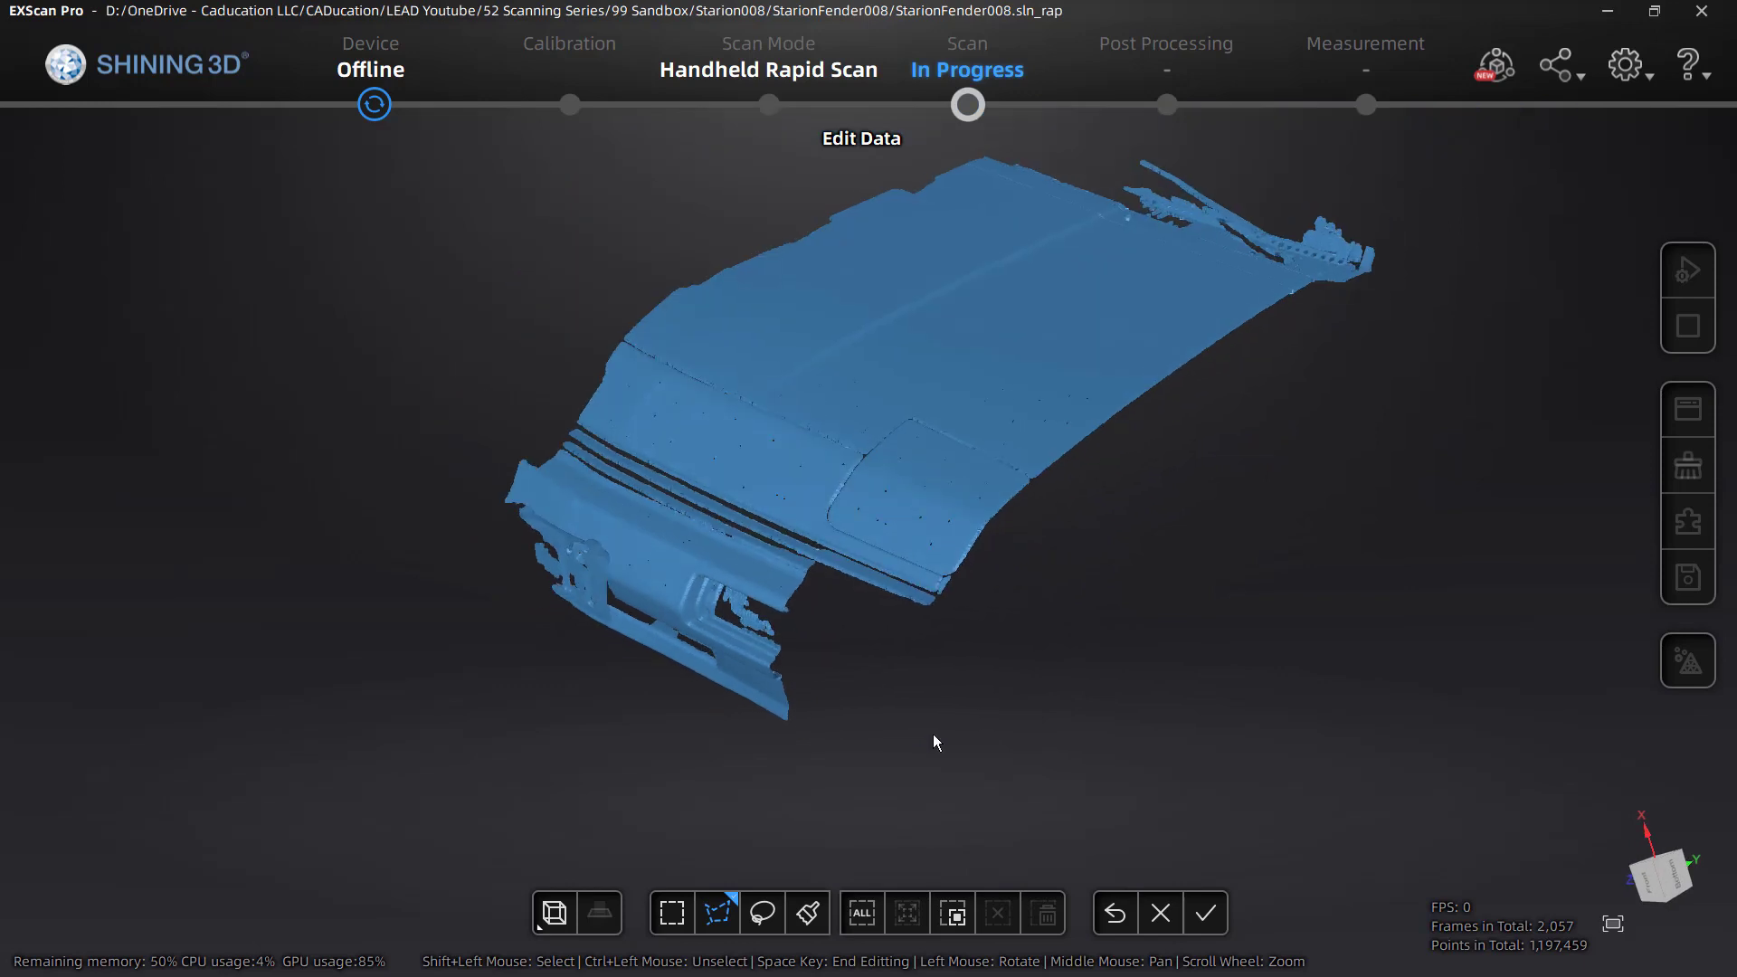
left_click(1207, 916)
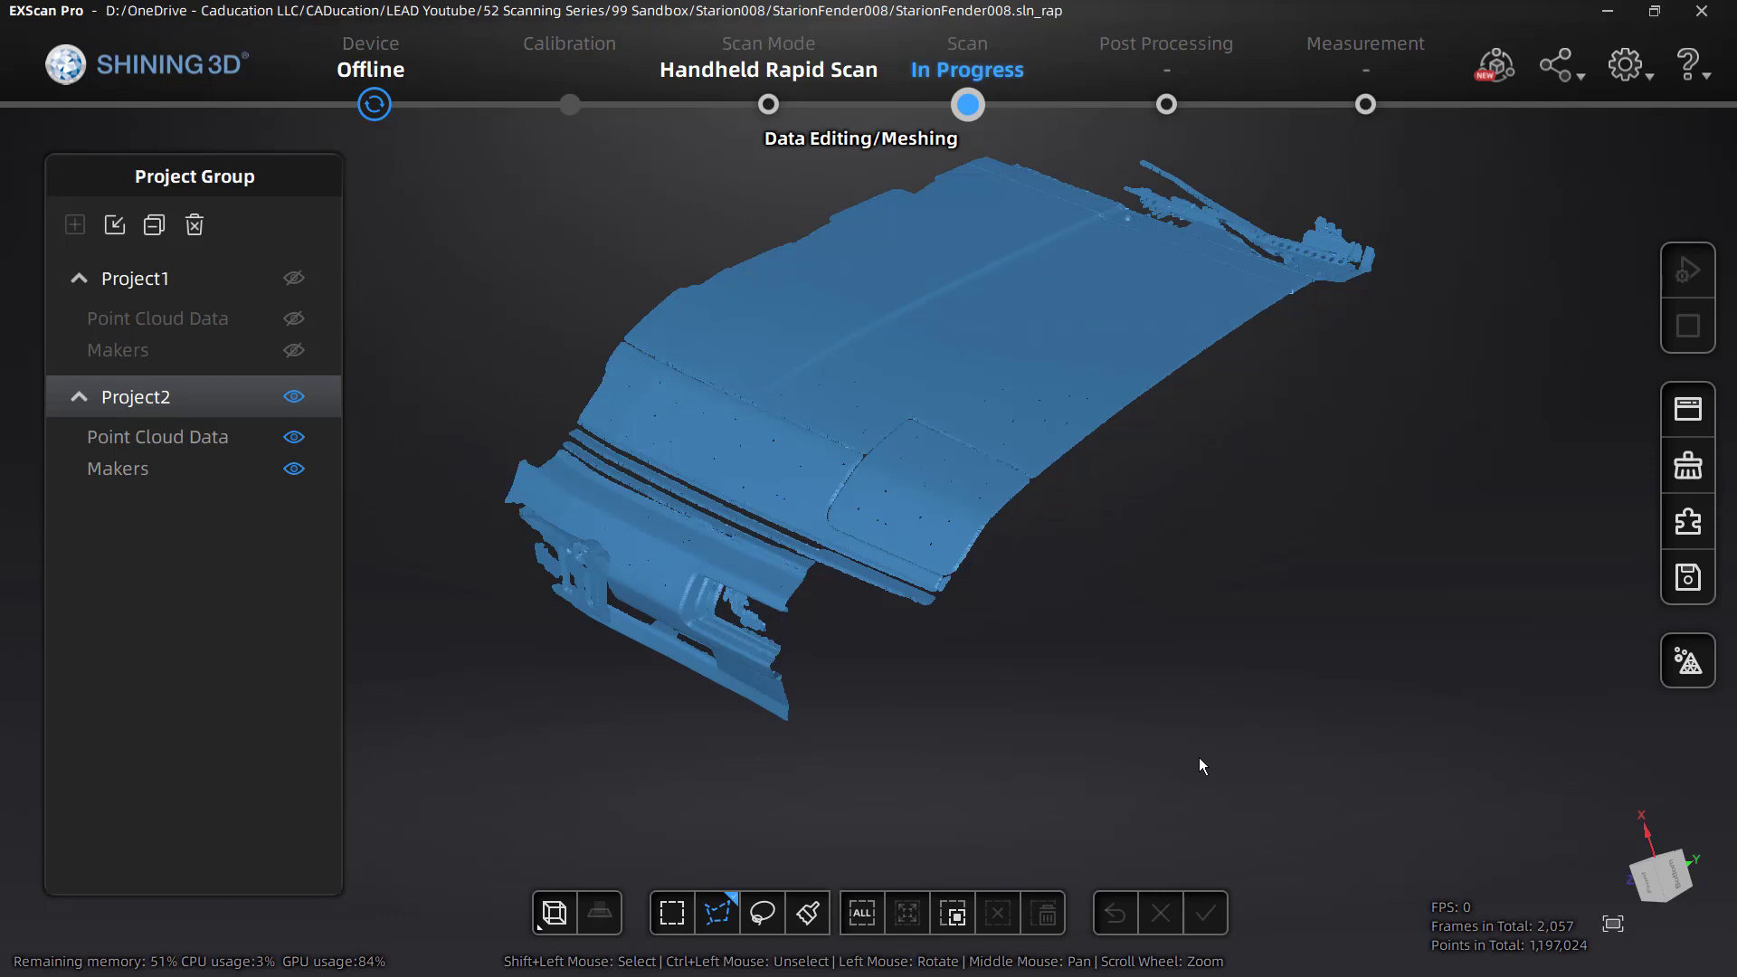
left_click(293, 280)
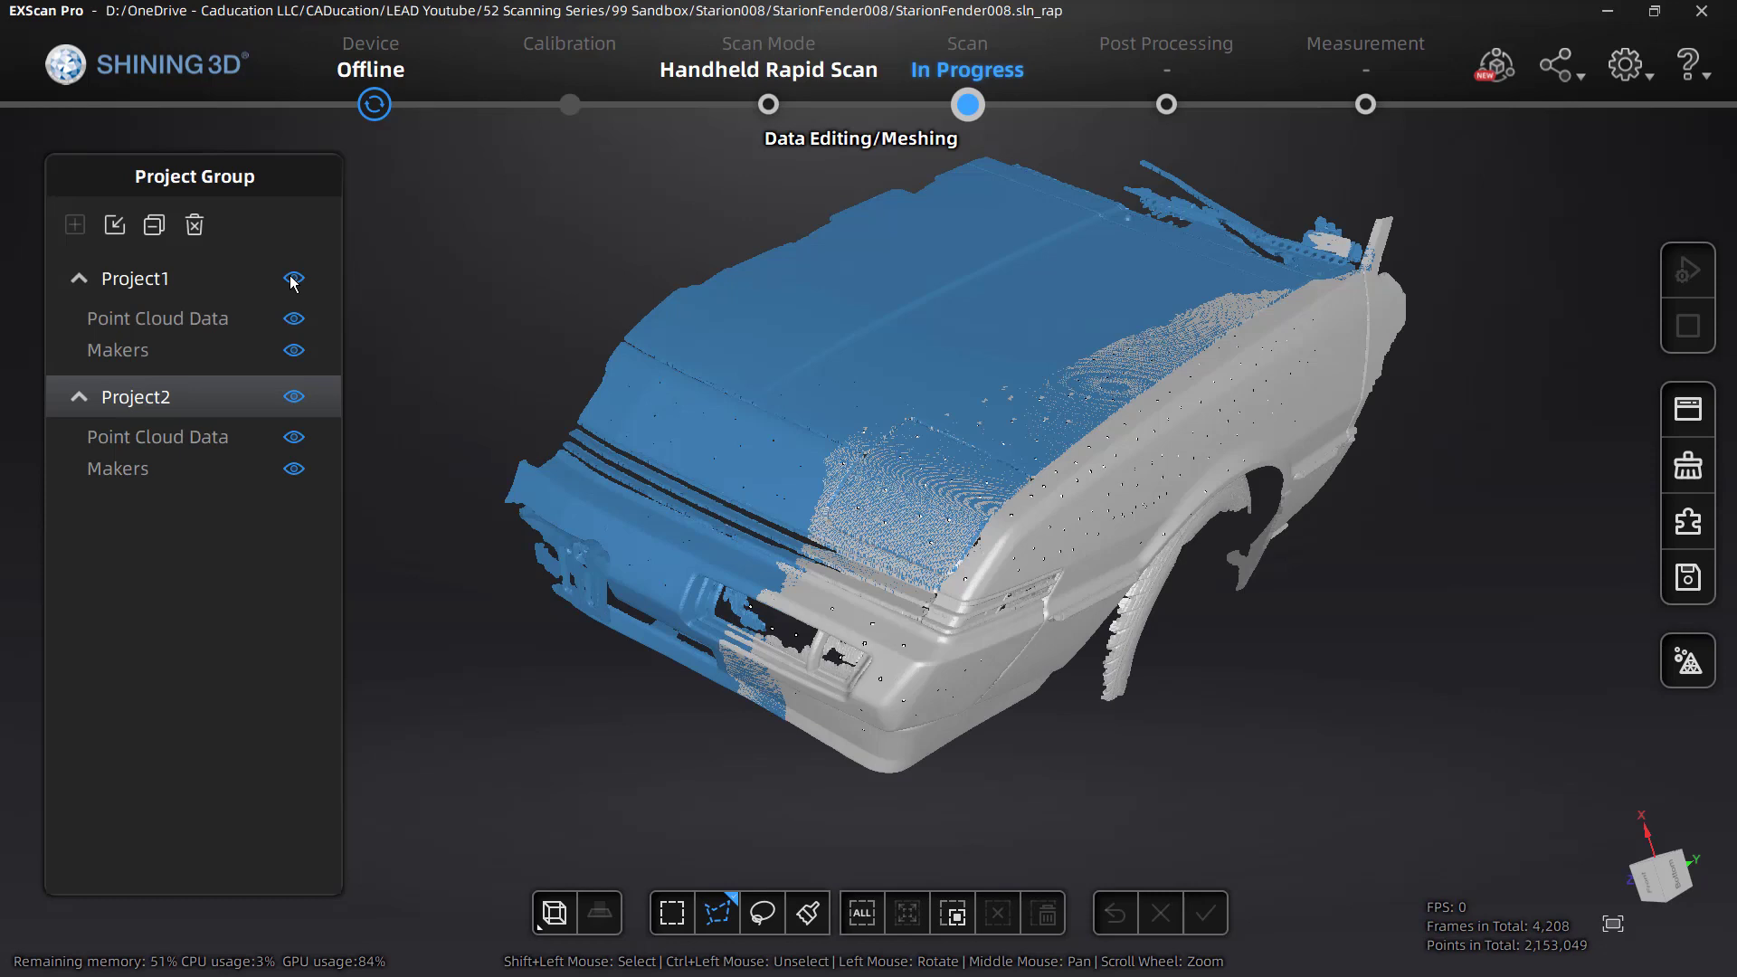
left_click_drag(993, 731, 758, 702)
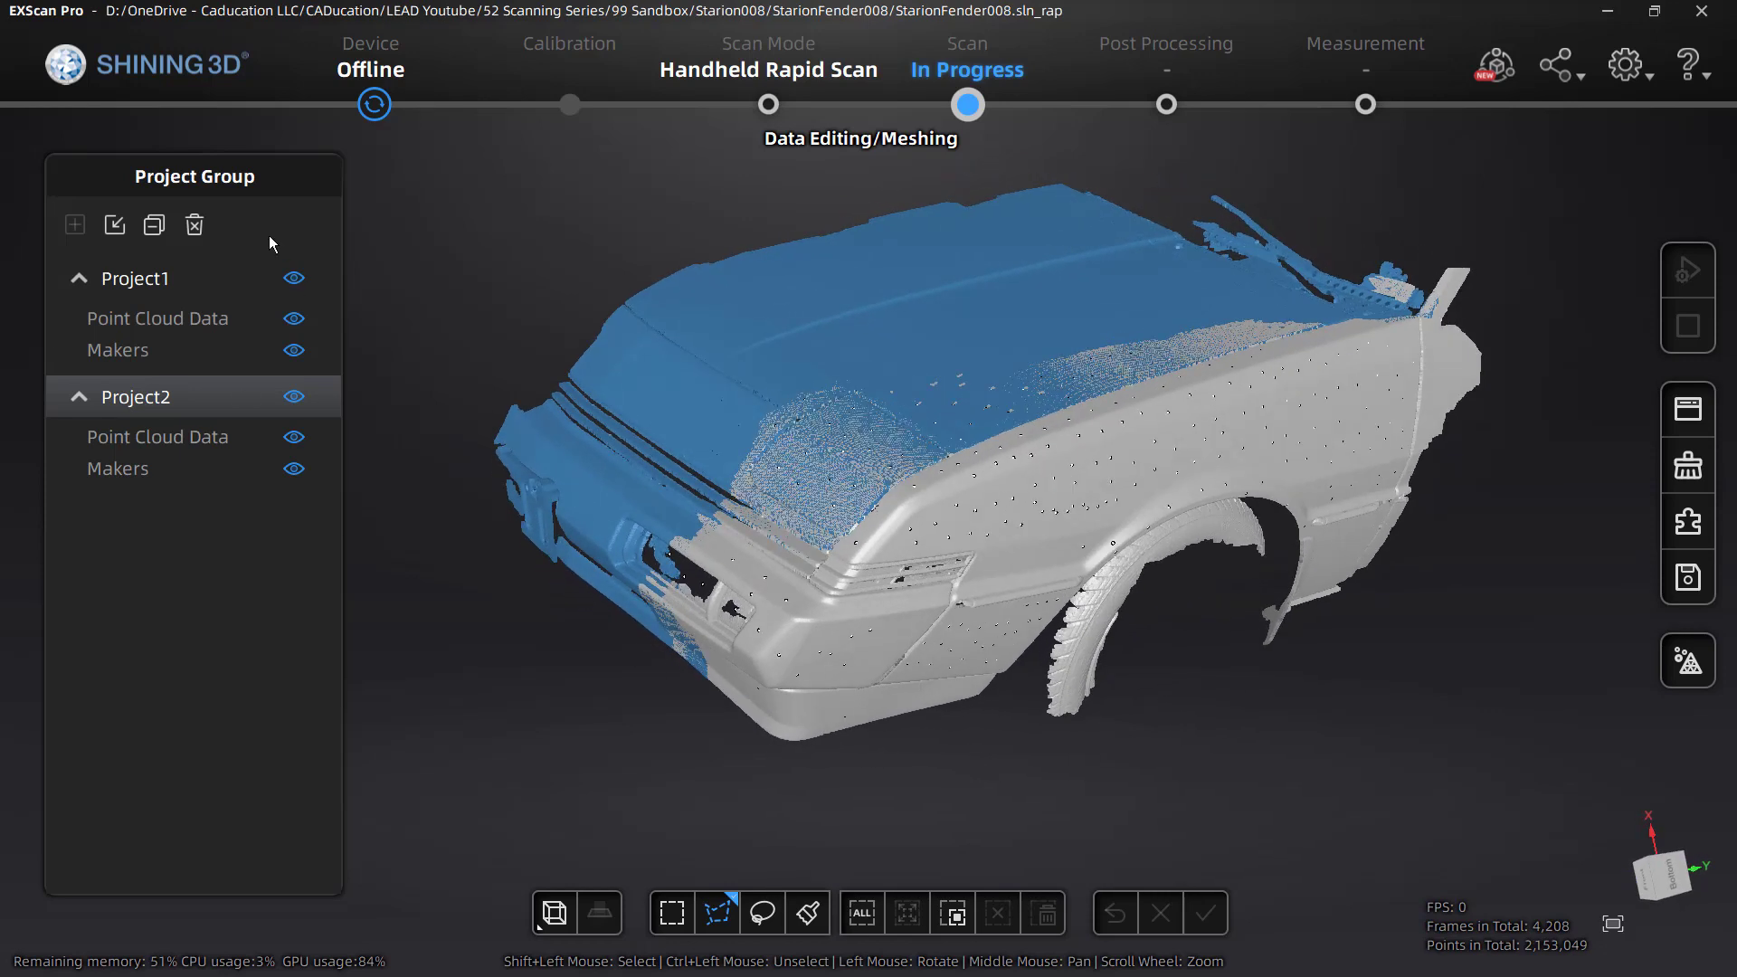
- Highlight Project1 and toggle Project2's visibility to examine how the two scans complement each other across the hood and bumper
double_click(182, 280)
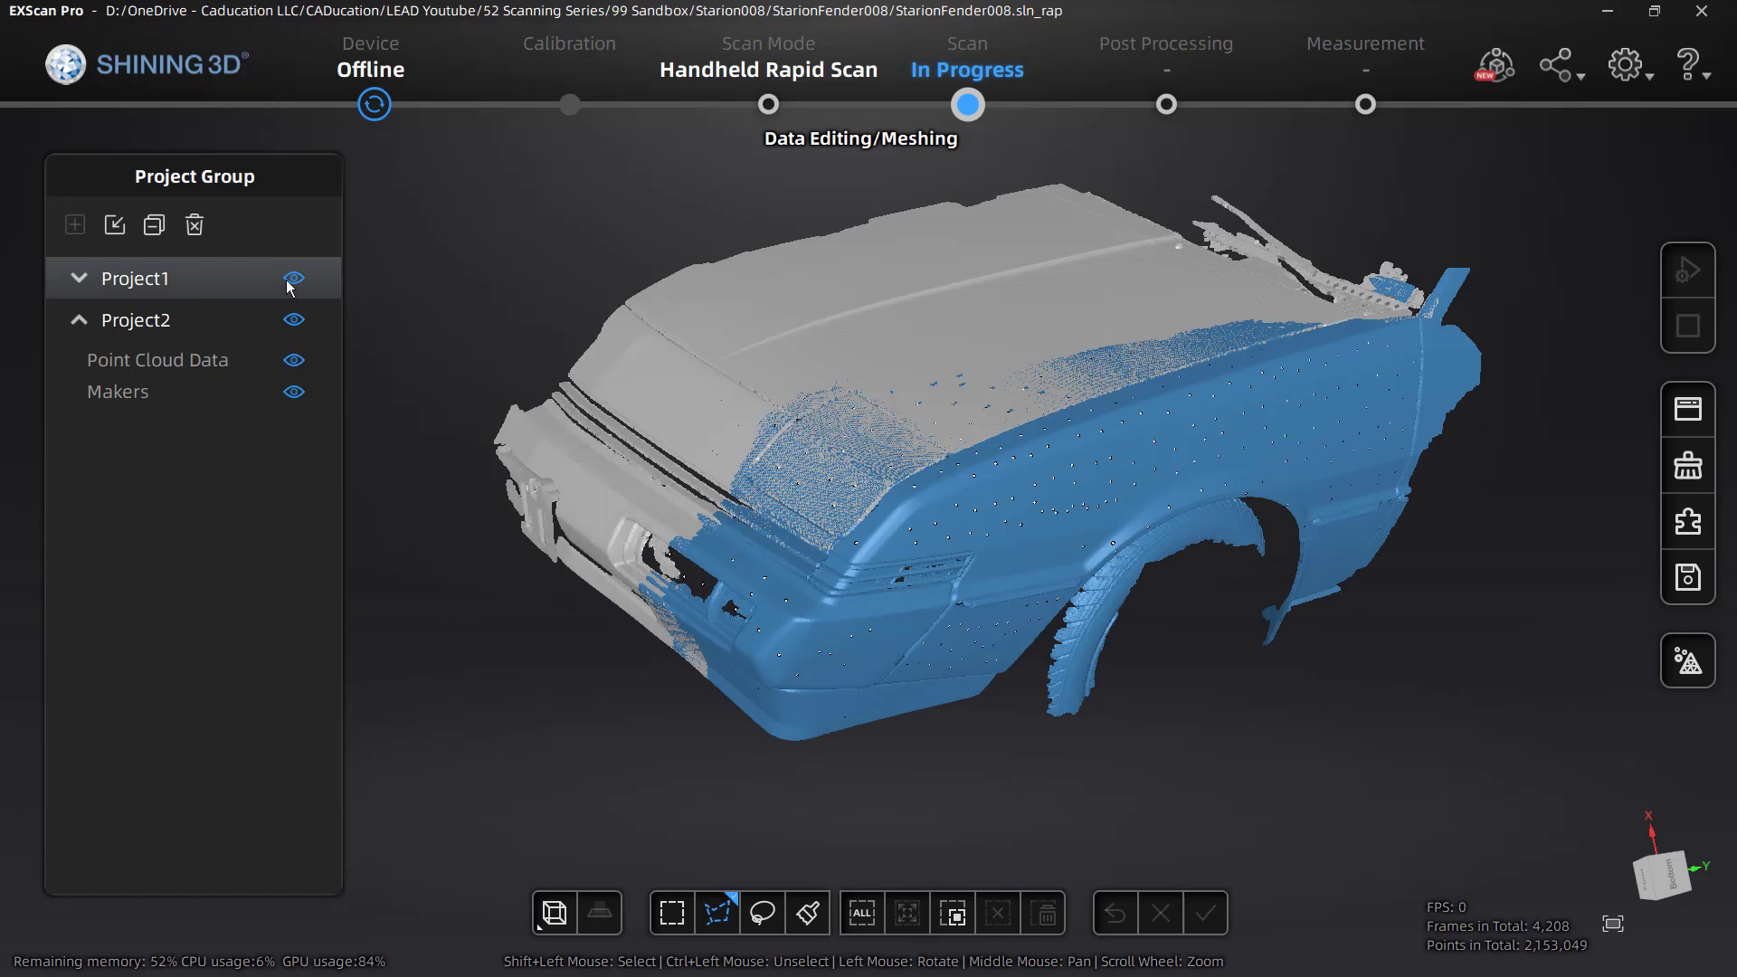
left_click(294, 319)
left_click_drag(724, 588, 1128, 648)
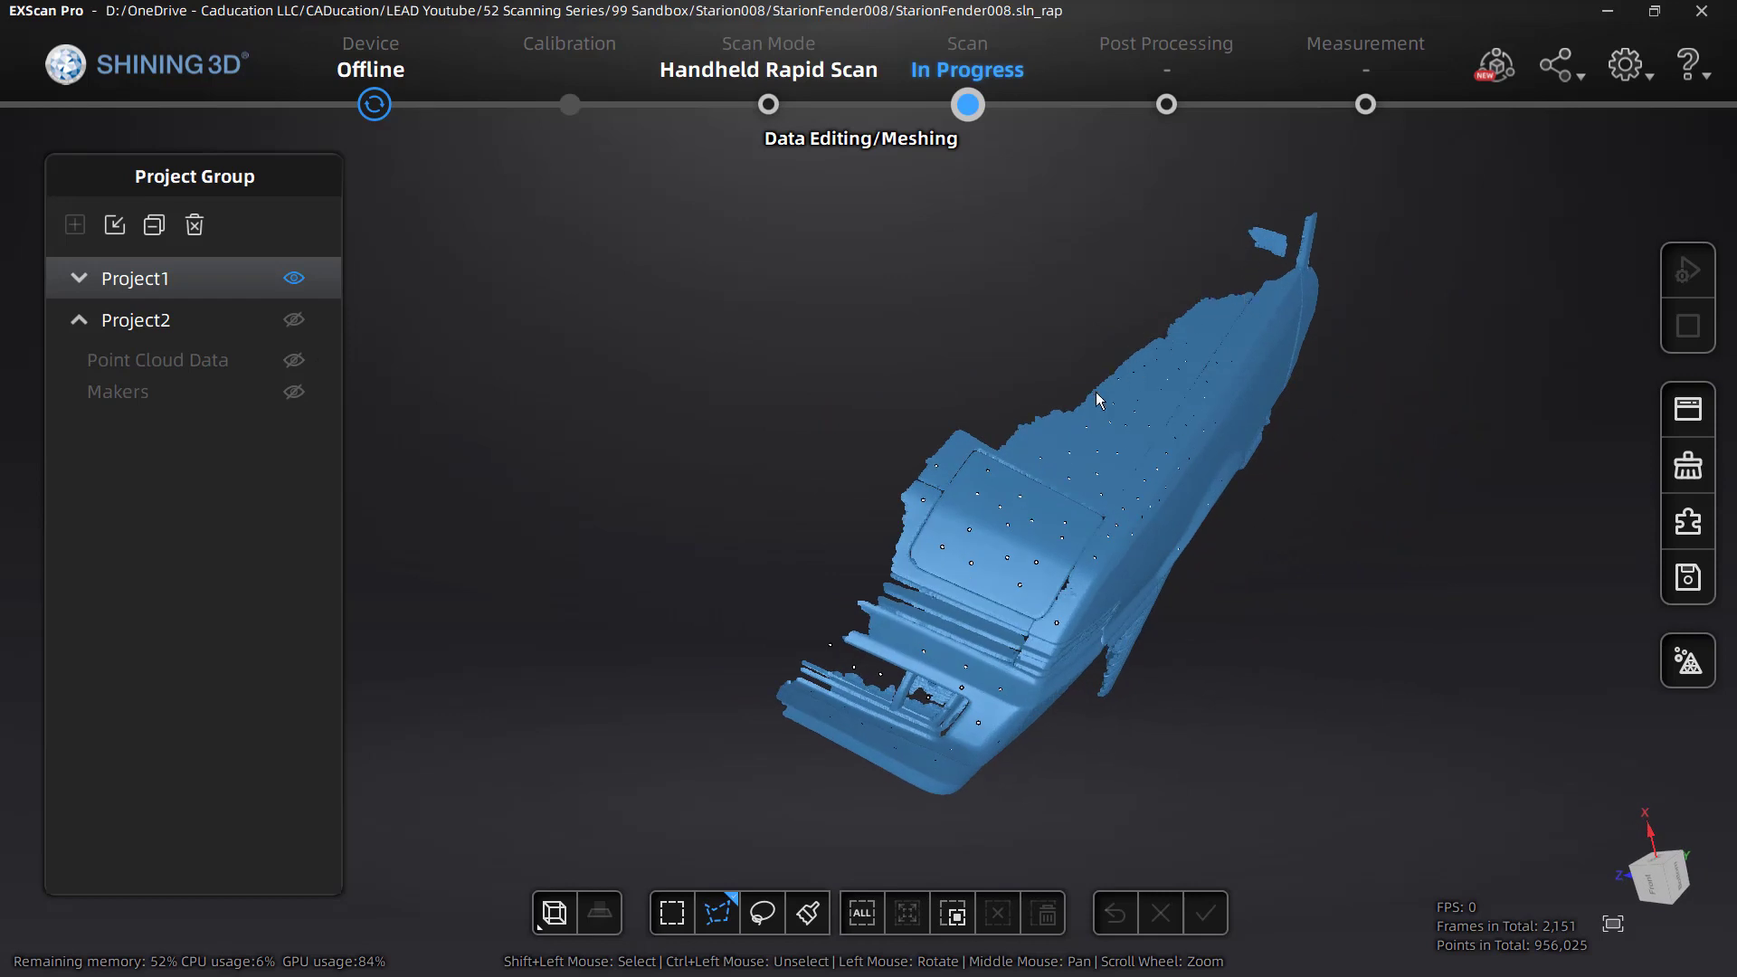
left_click_drag(910, 572, 769, 421)
left_click(294, 321)
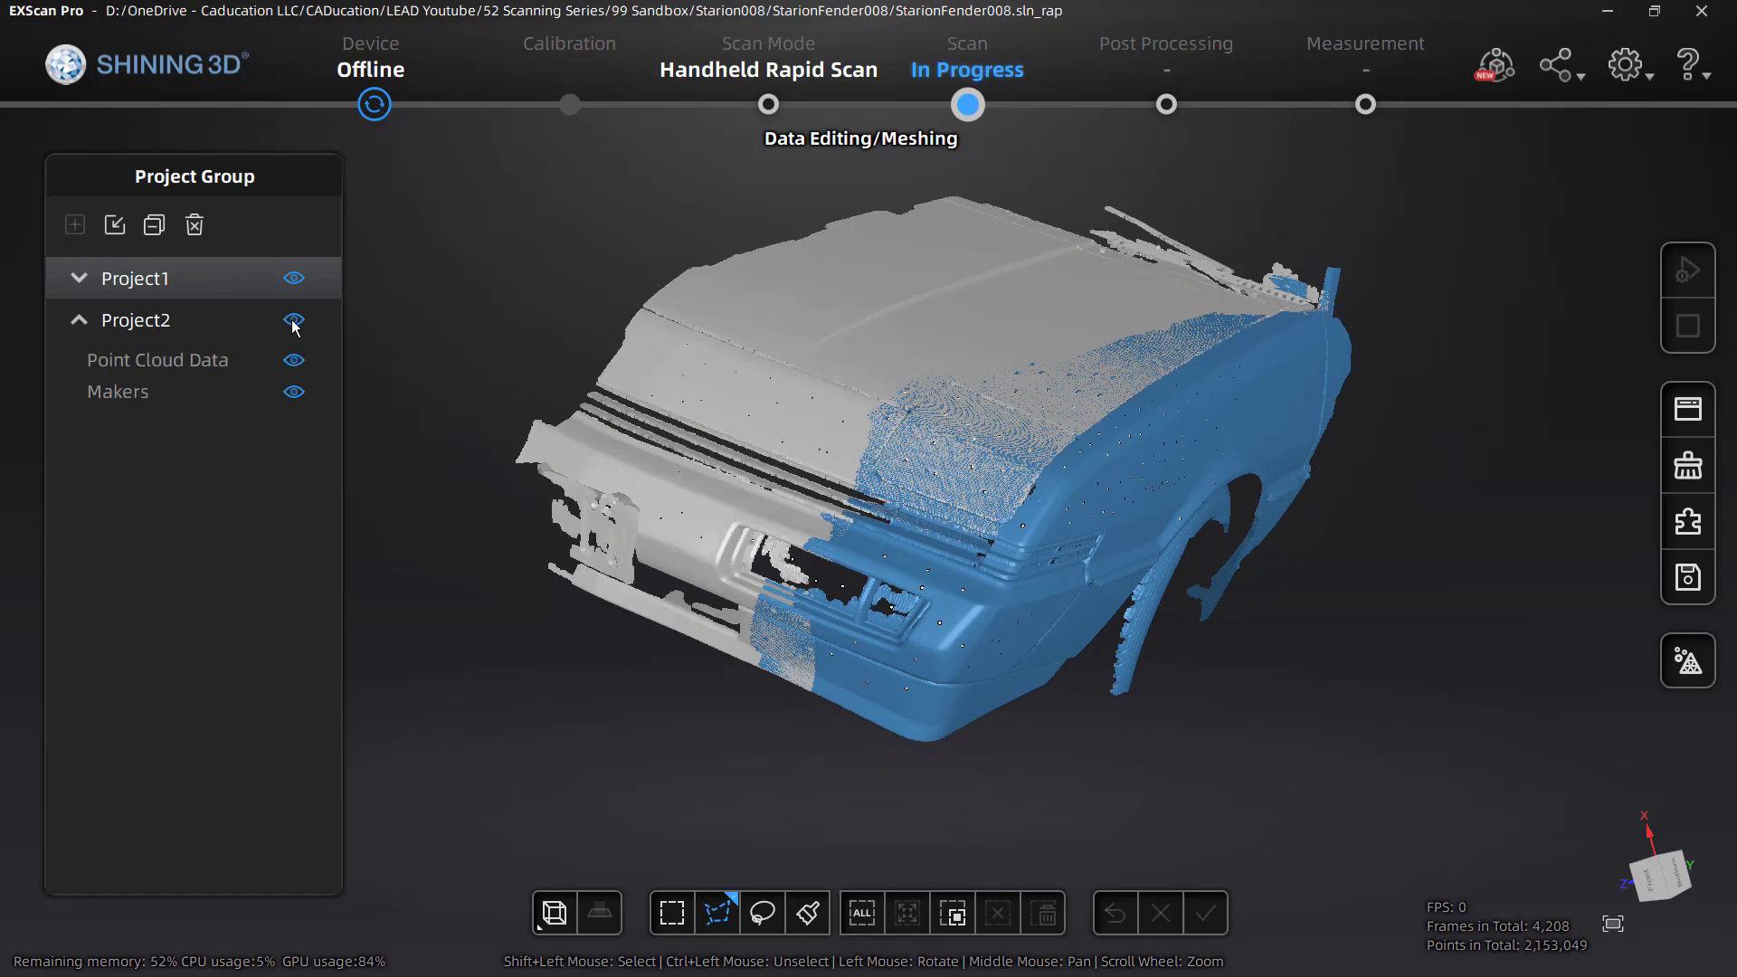
left_click(294, 321)
left_click(294, 321)
left_click_drag(1127, 512, 822, 514)
scroll(838, 653, "down", 5)
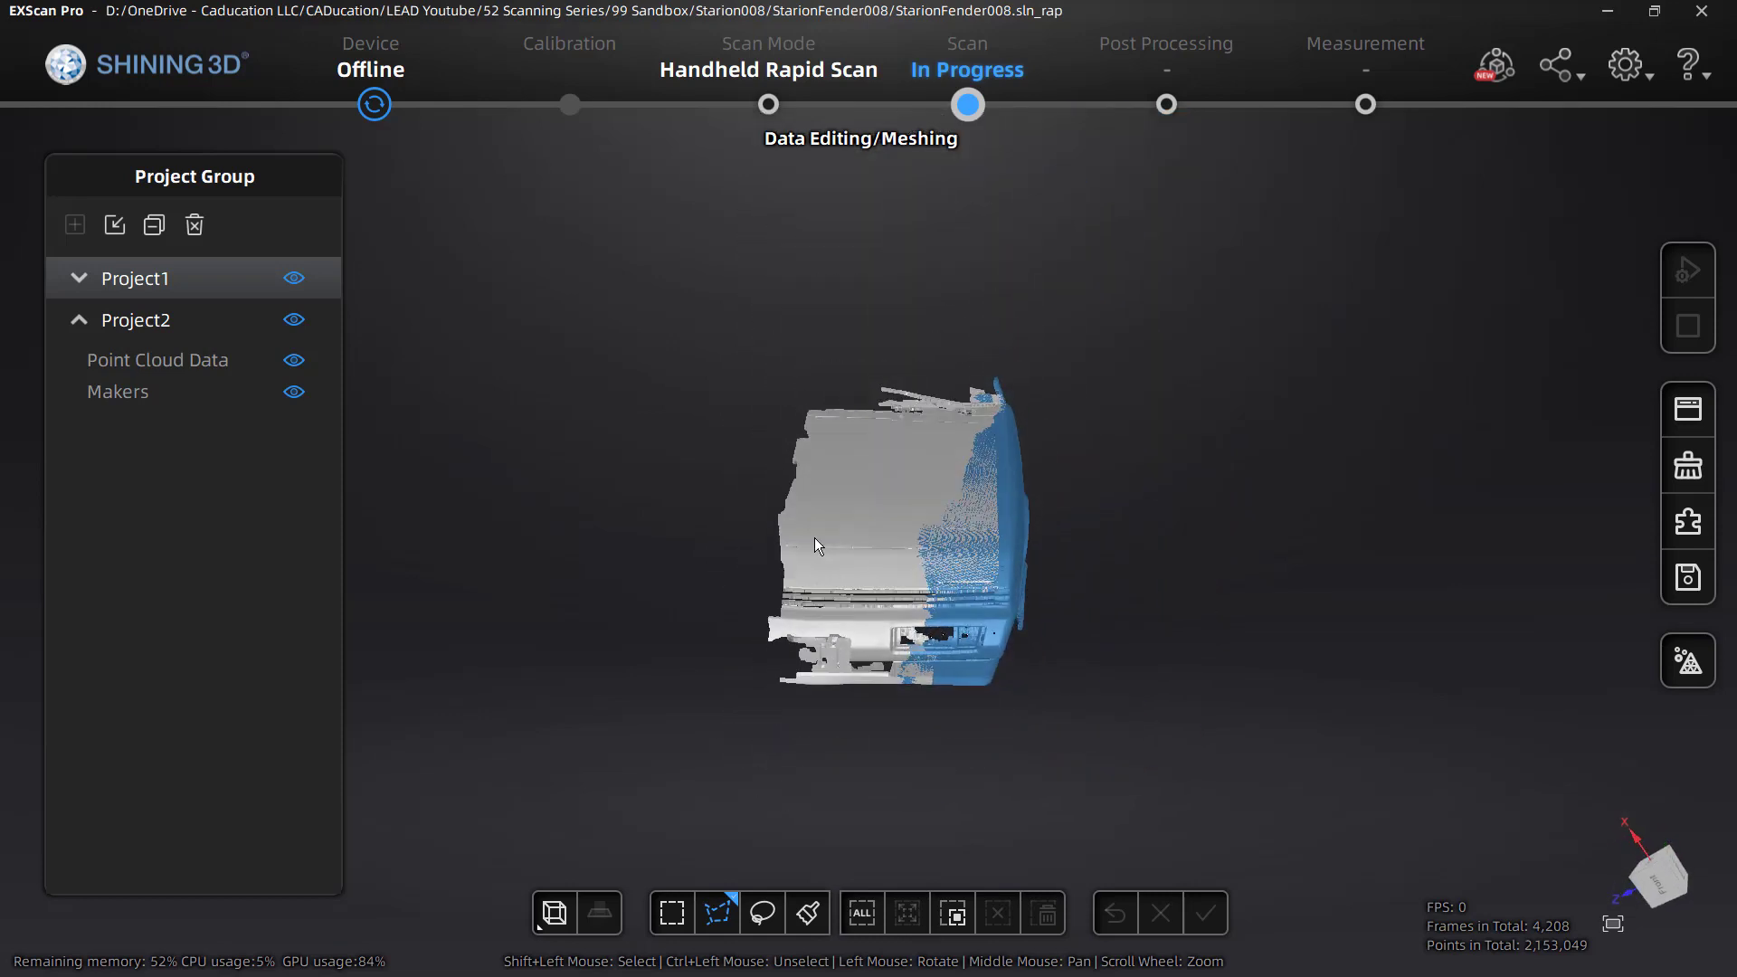
- Examine the combined coverage of Project1 and Project2 over the hood and fender, and review the commands available for each project
scroll(813, 542, "up", 6)
left_click_drag(927, 597, 816, 557)
left_click_drag(821, 746, 852, 494)
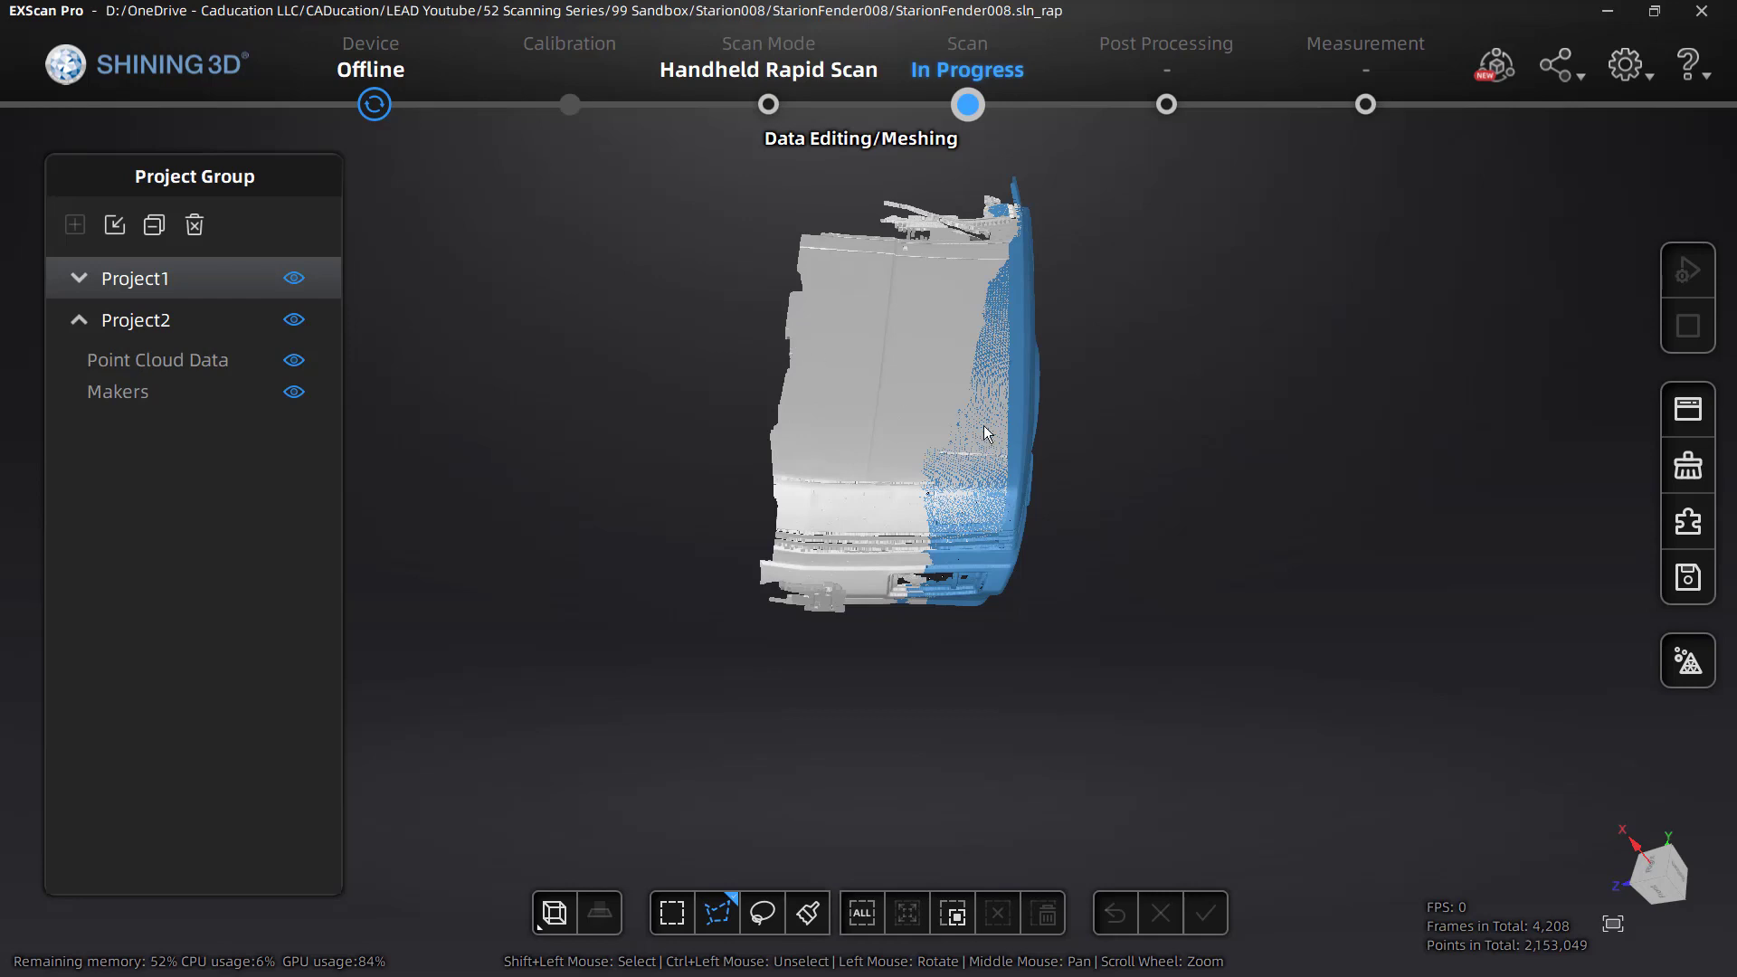
left_click_drag(1062, 524, 1009, 616)
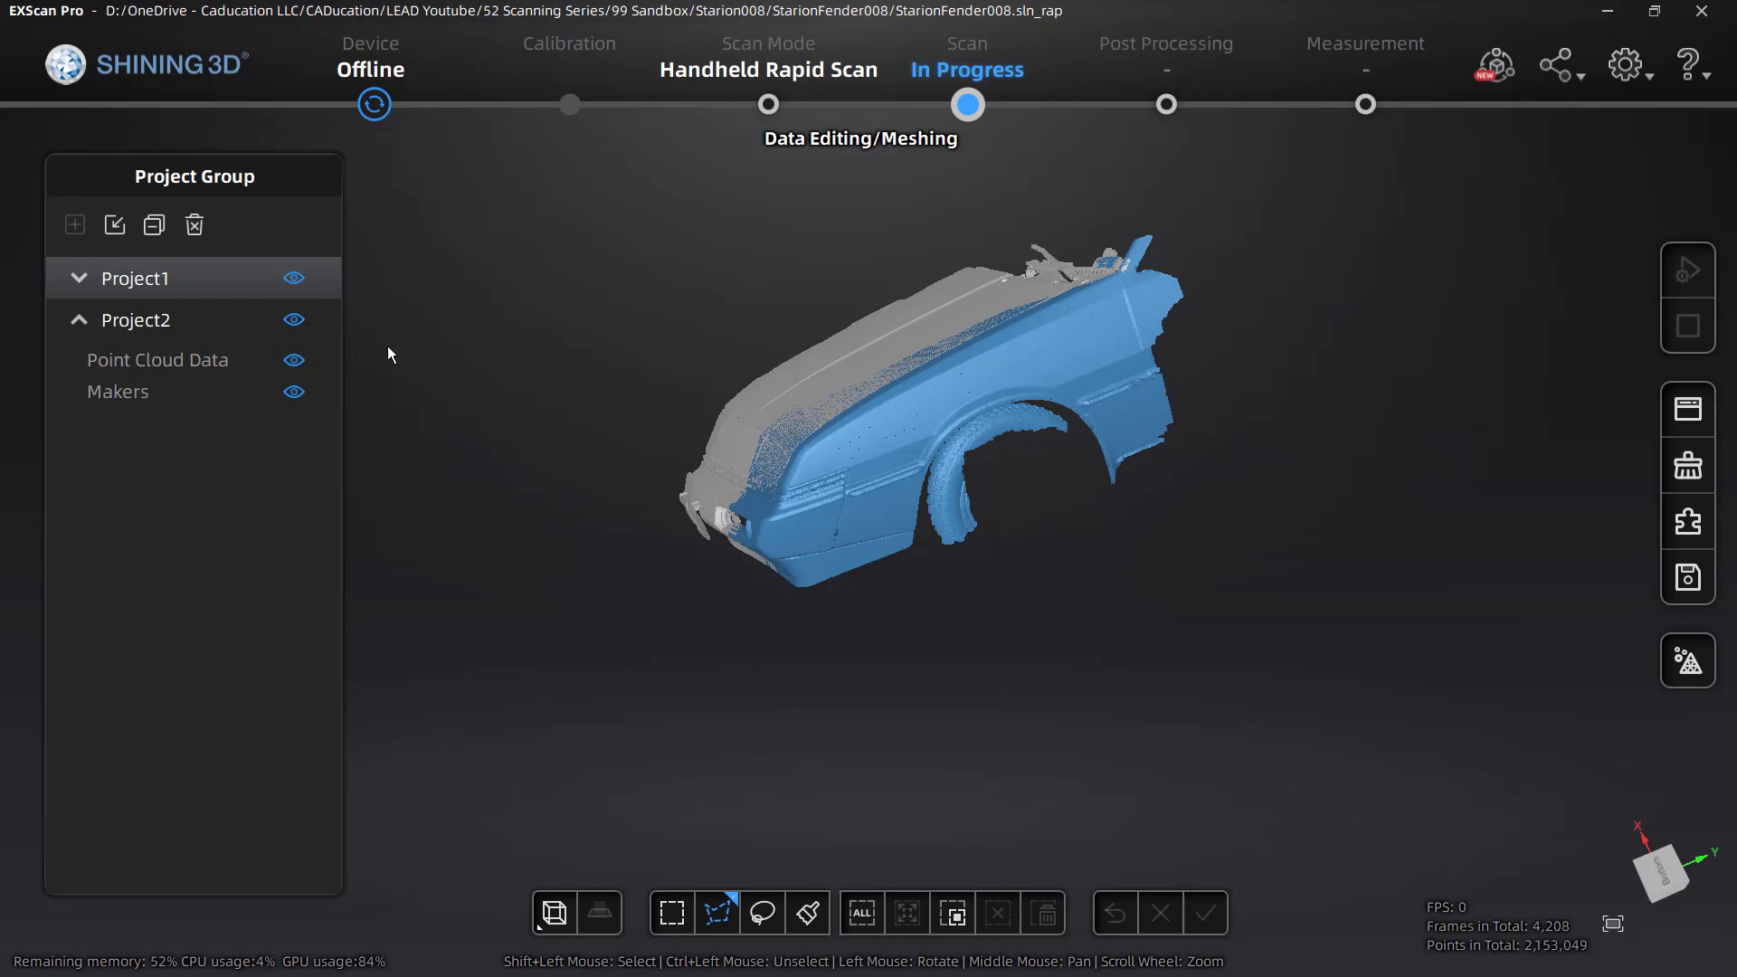
right_click(140, 285)
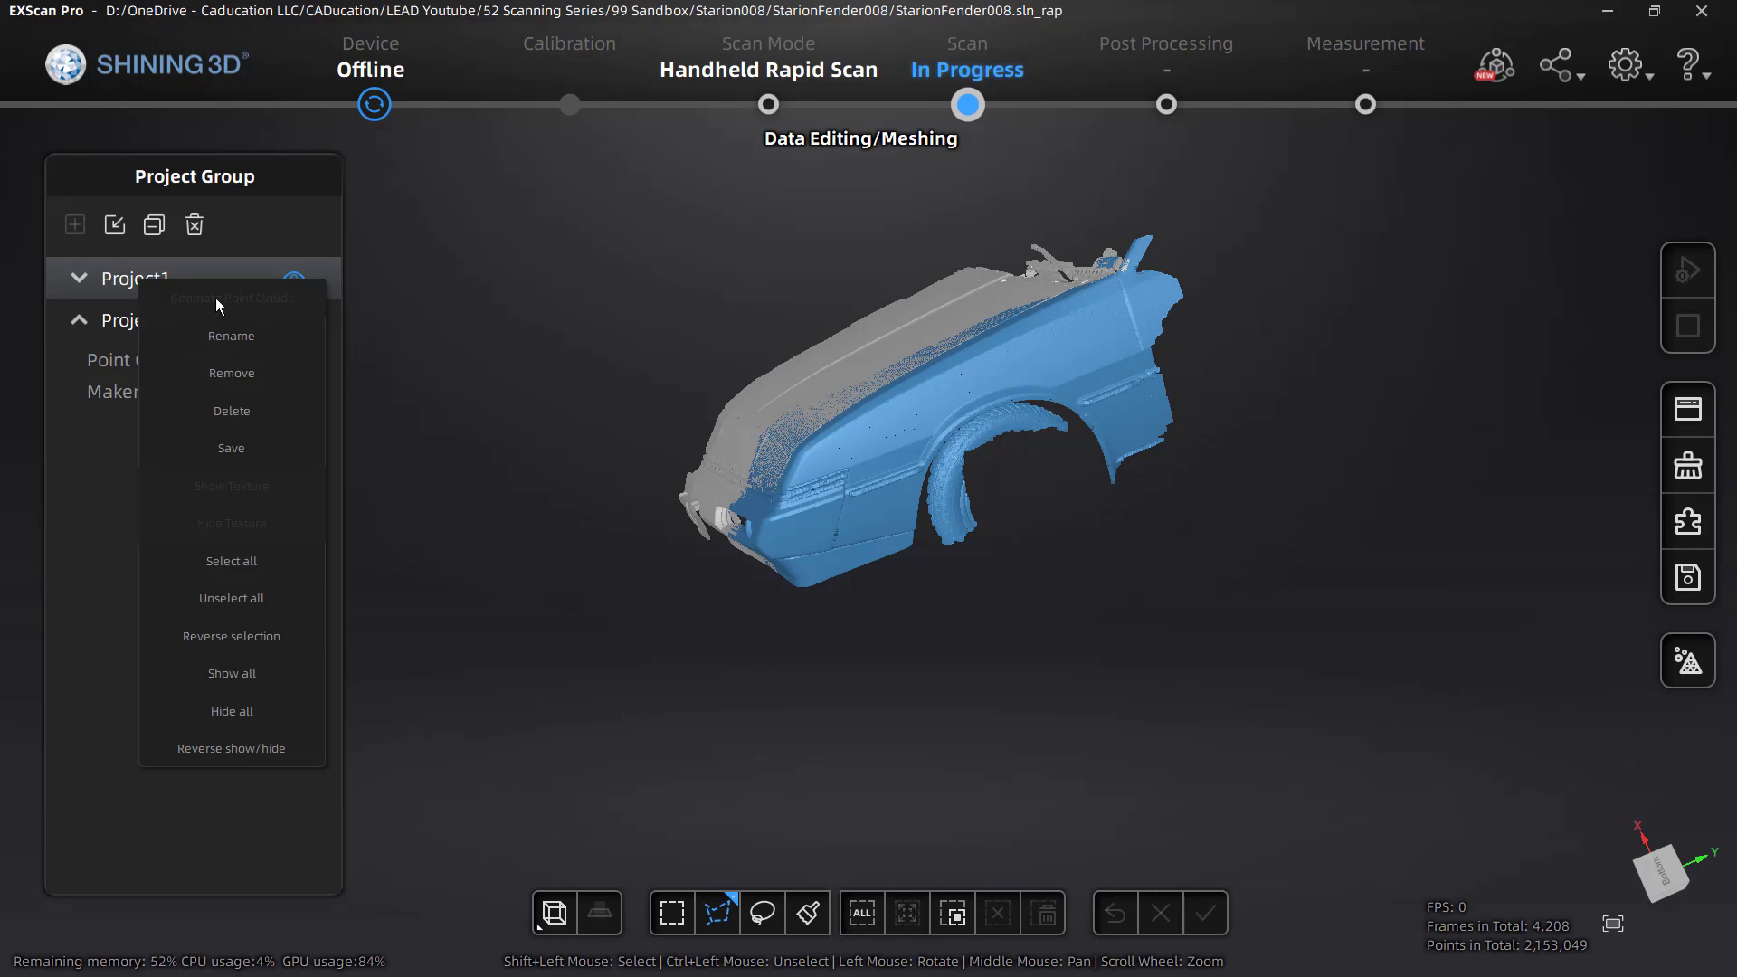
left_click(432, 365)
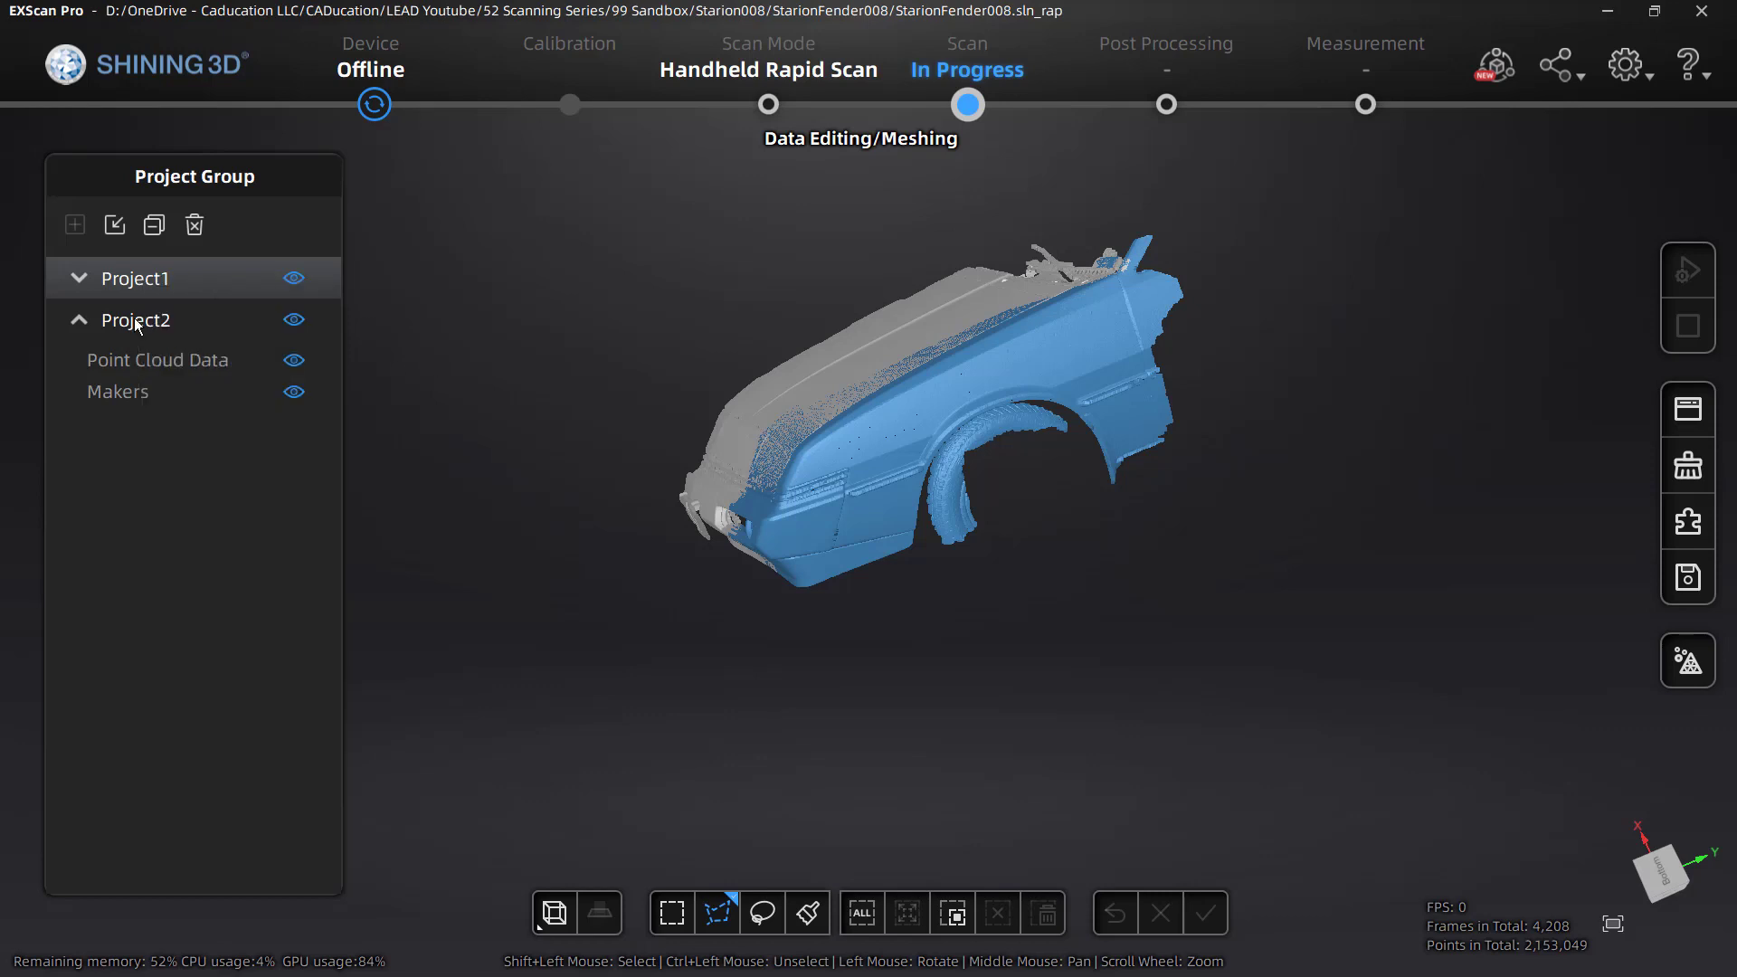
left_click(138, 324)
right_click(141, 323)
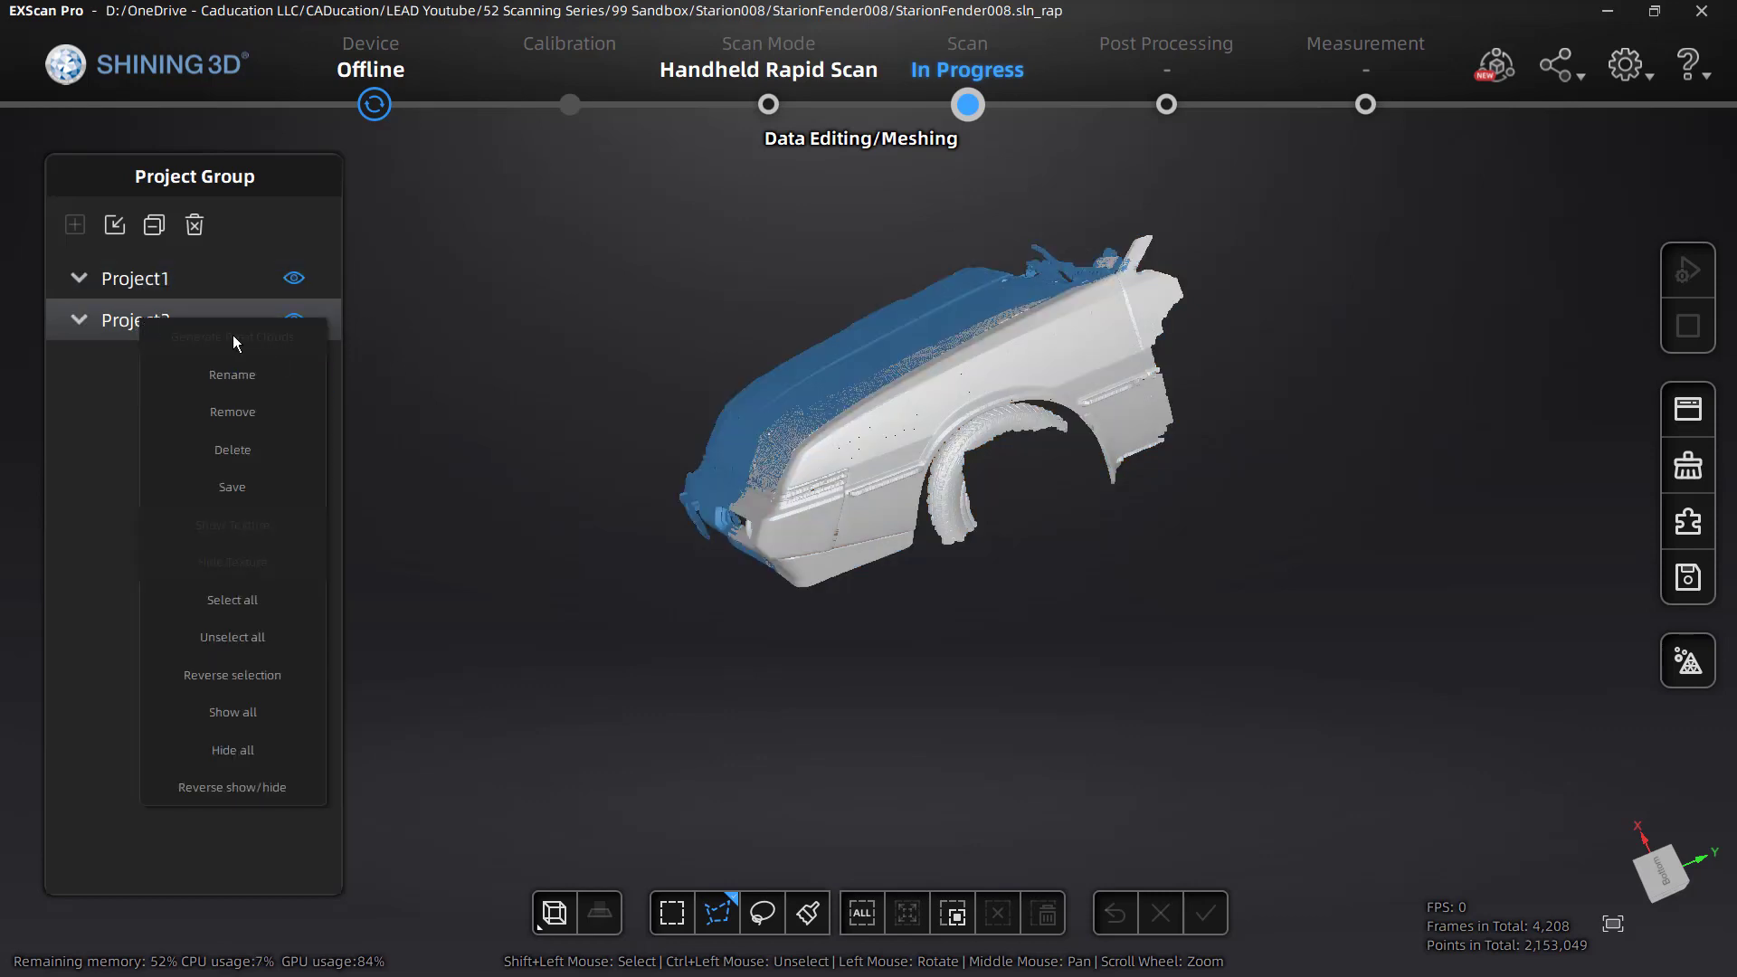
left_click(473, 369)
middle_click_drag(429, 340, 485, 389)
left_click_drag(483, 382, 713, 512)
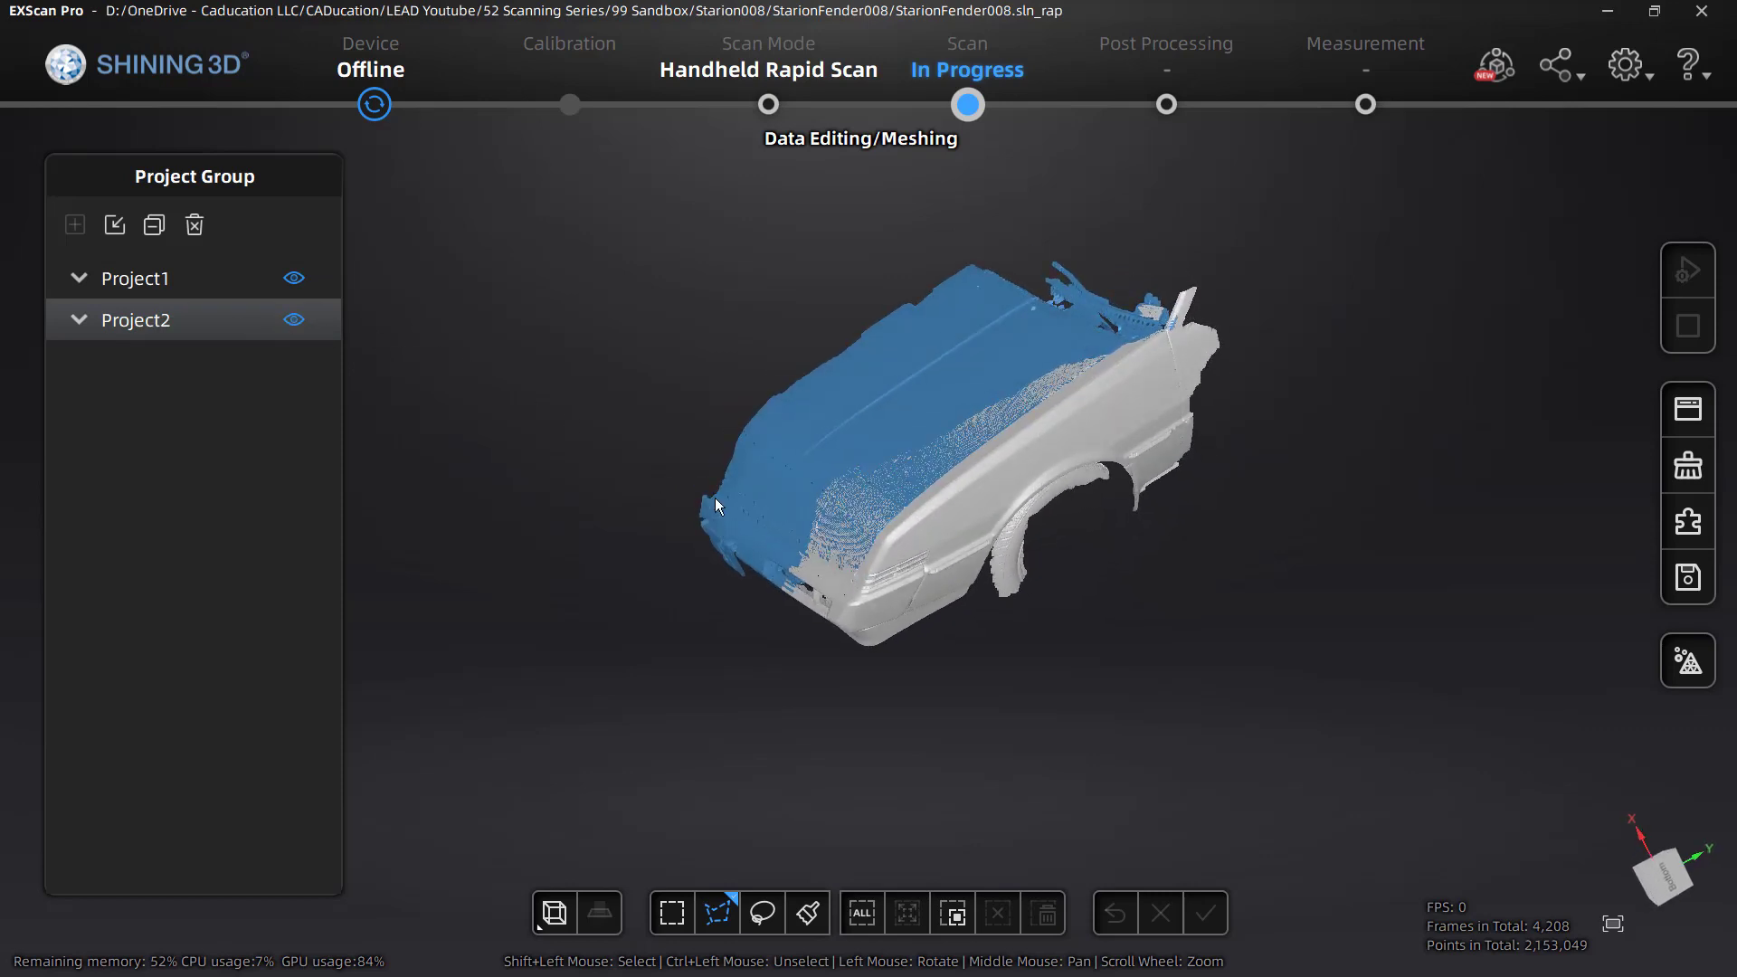
- Mesh the two scans as an unwatertight model and apply the mesh optimization with Smooth set to Med
left_click(1689, 660)
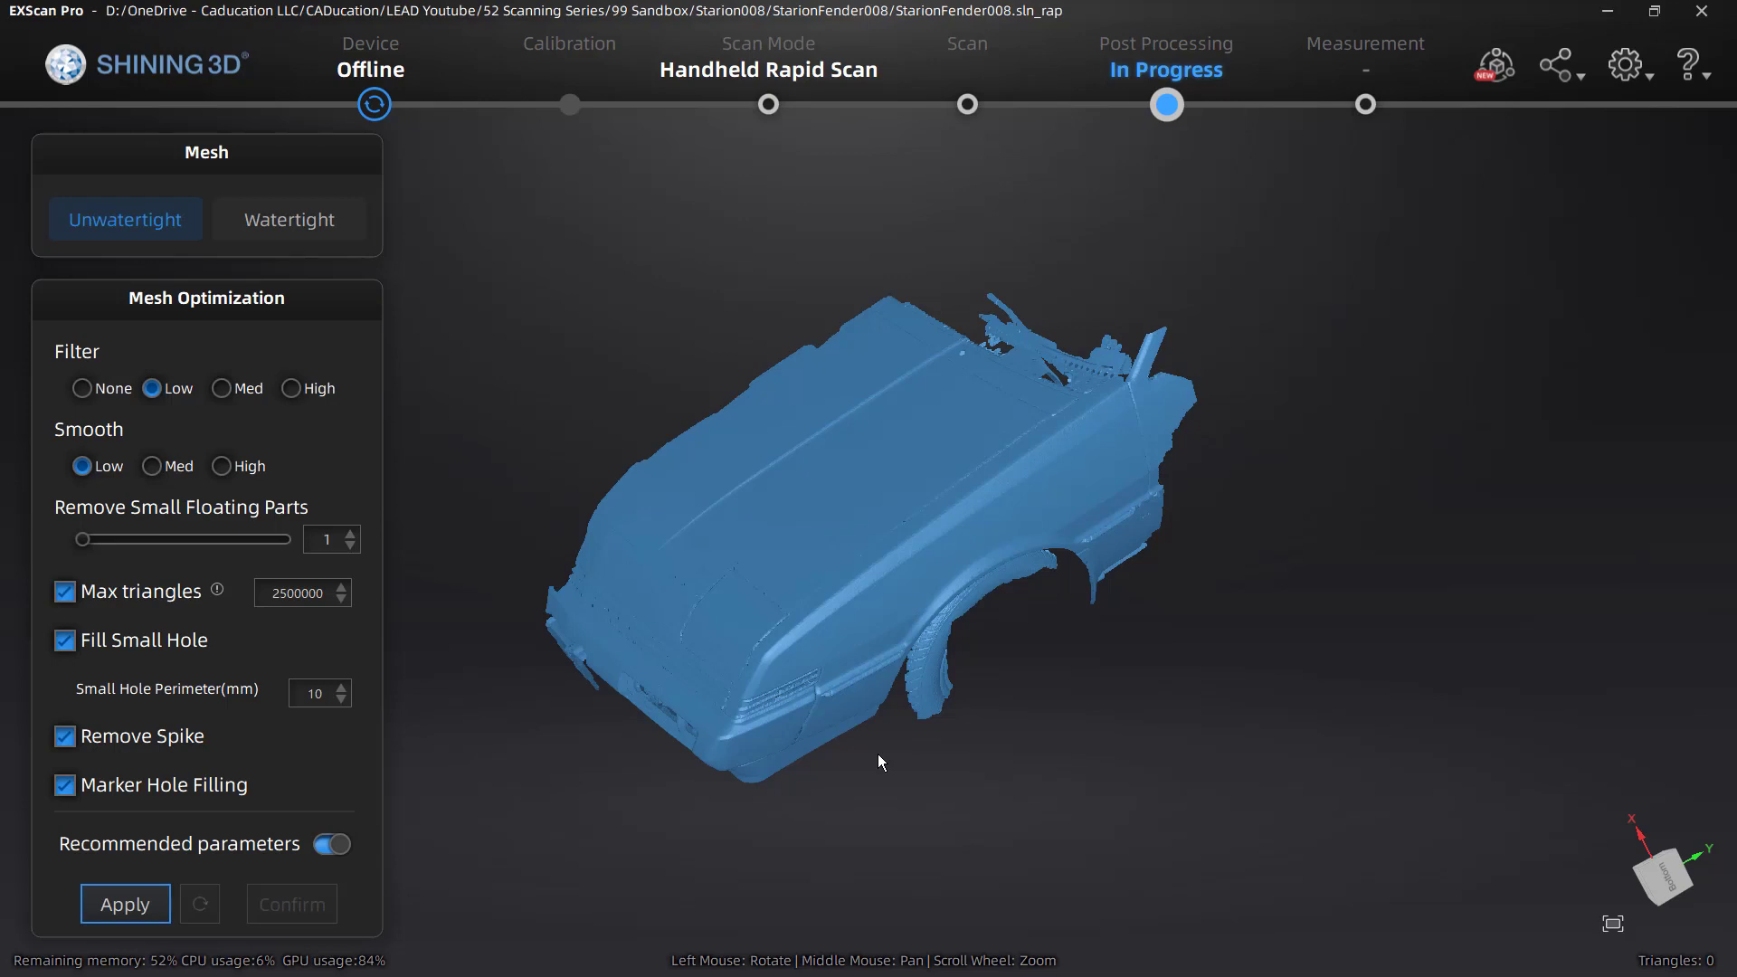
mouse_move(860, 741)
left_mouse_down()
mouse_move(676, 543)
mouse_move(548, 582)
mouse_move(503, 572)
mouse_move(572, 610)
left_mouse_up()
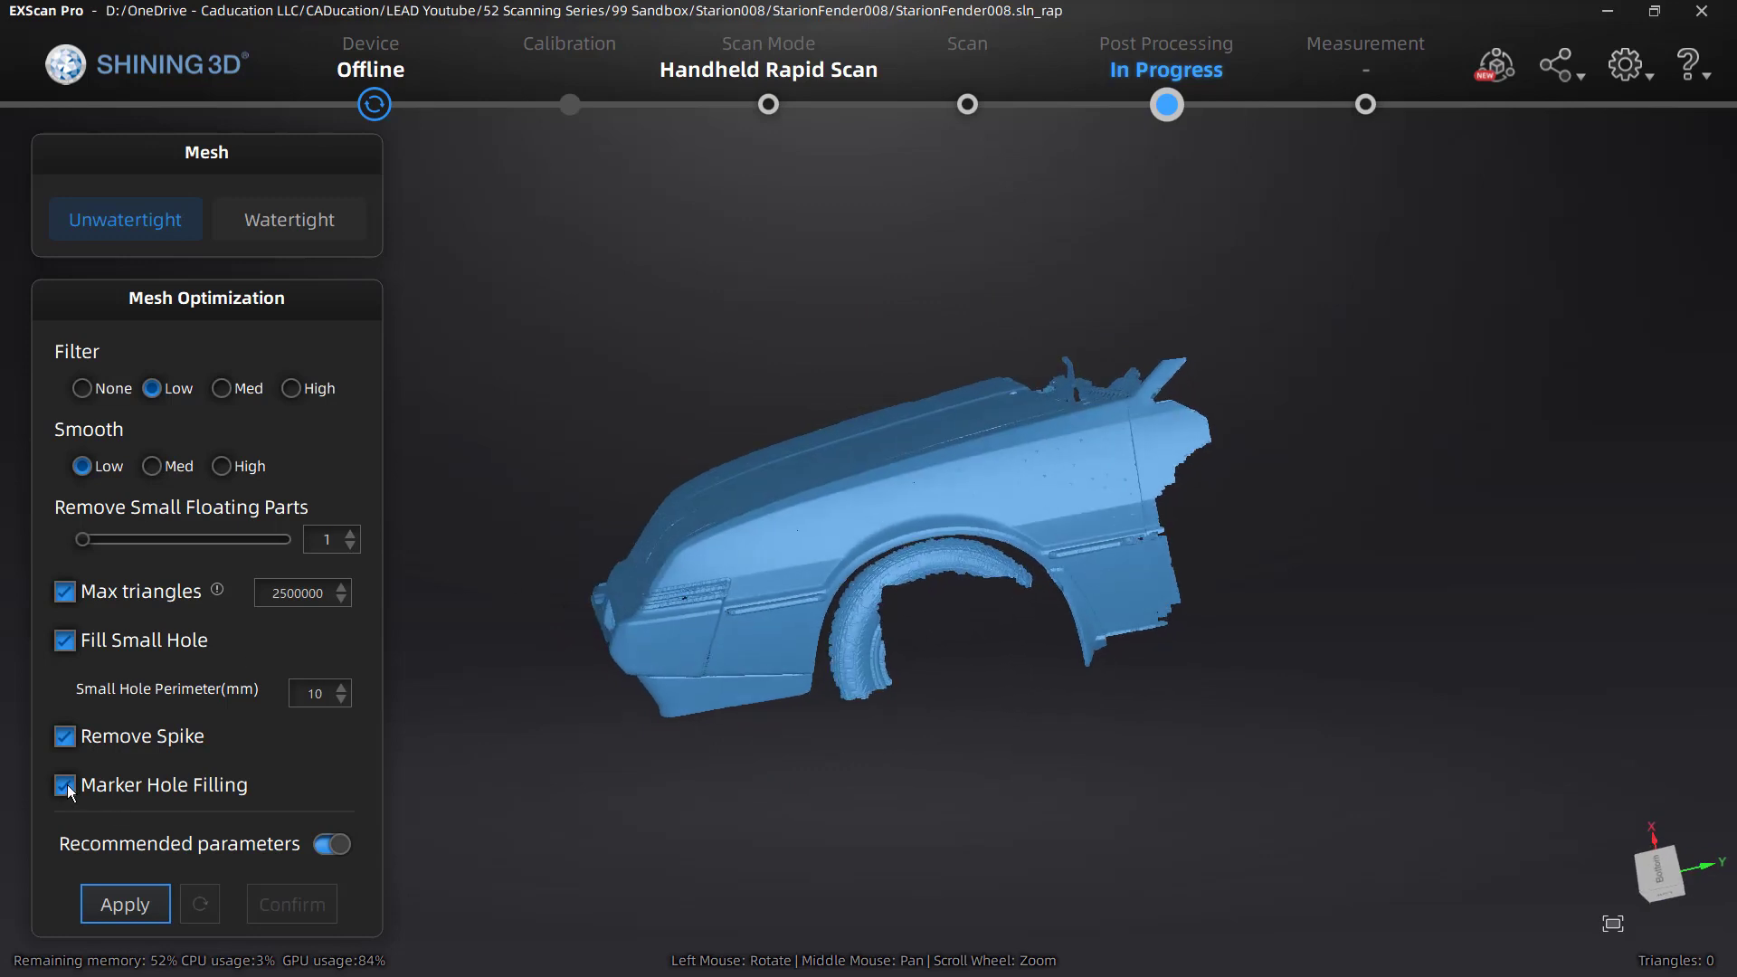
left_click_drag(690, 605, 896, 696)
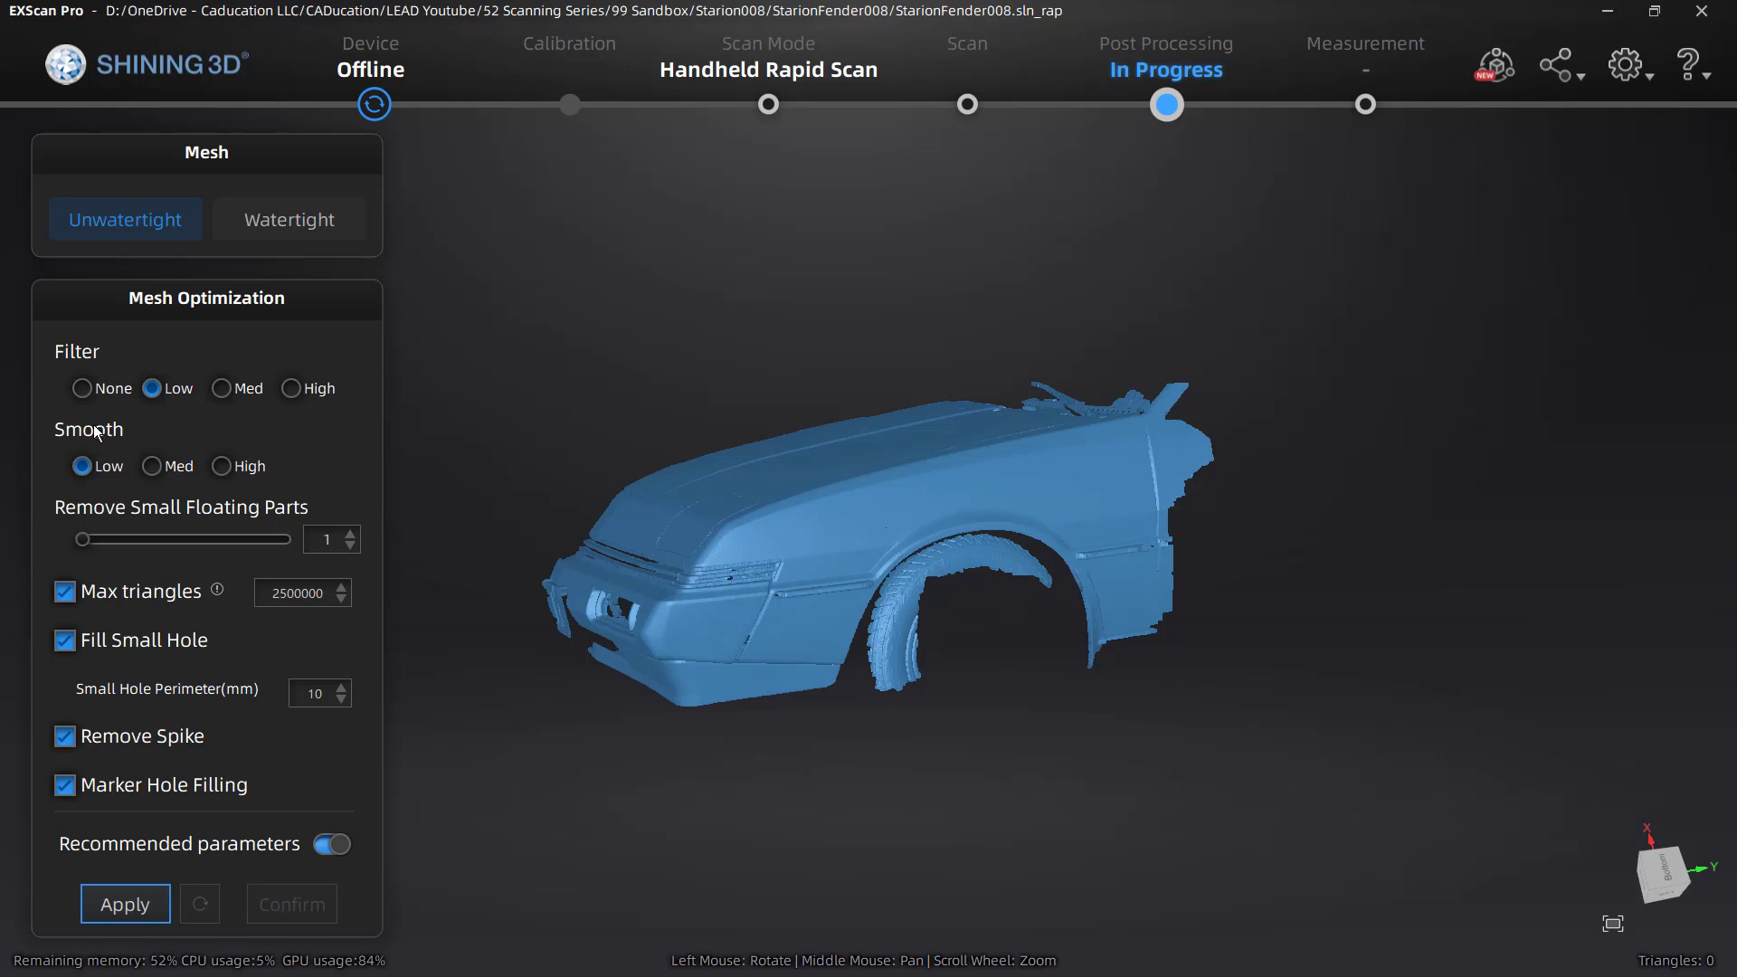
left_click(153, 466)
scroll(871, 514, "up", 10)
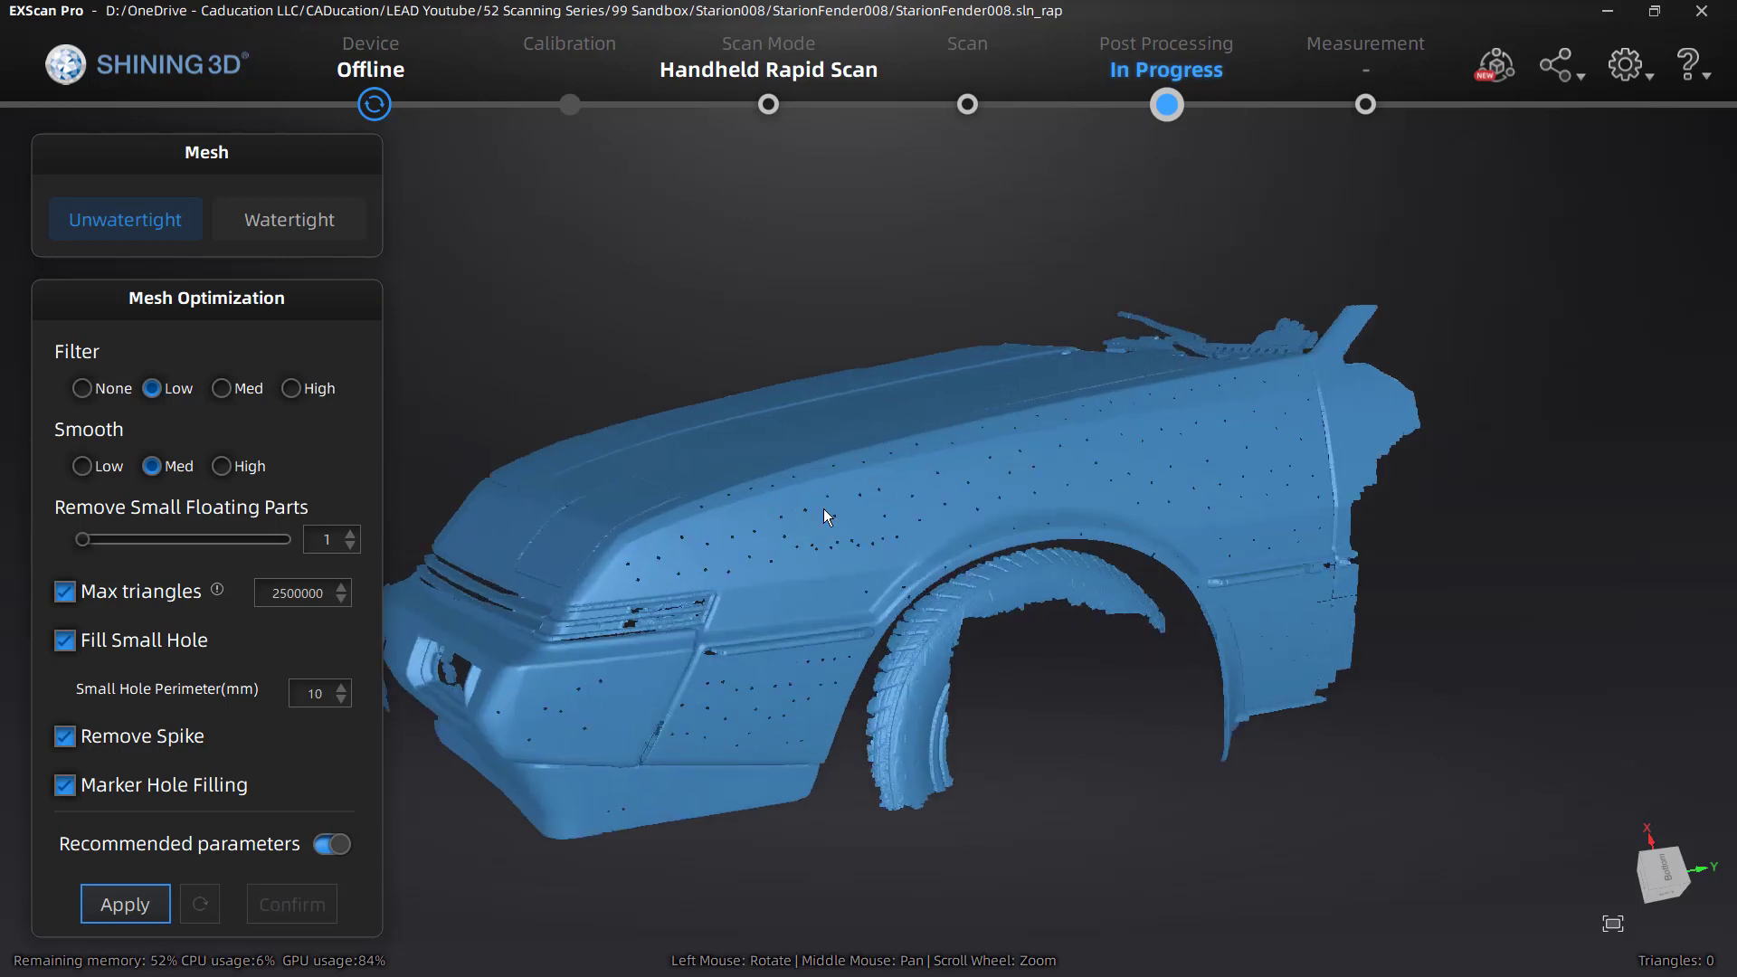
left_click_drag(747, 523, 834, 554)
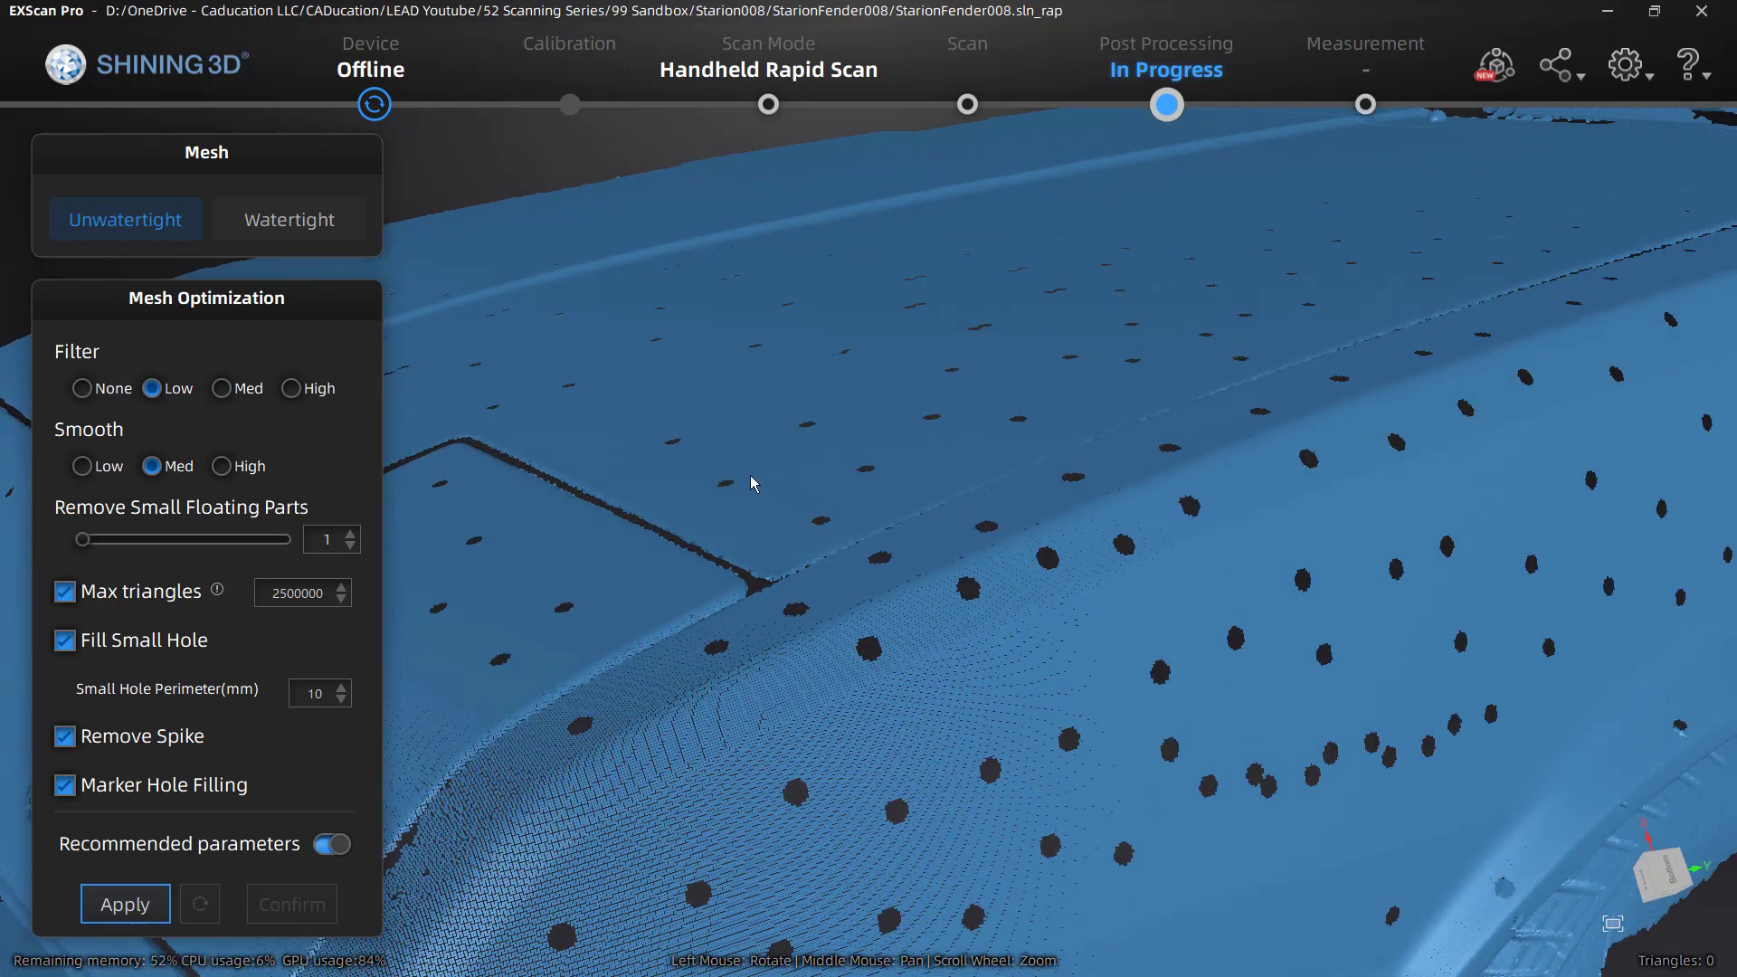
scroll(750, 456, "down", 10)
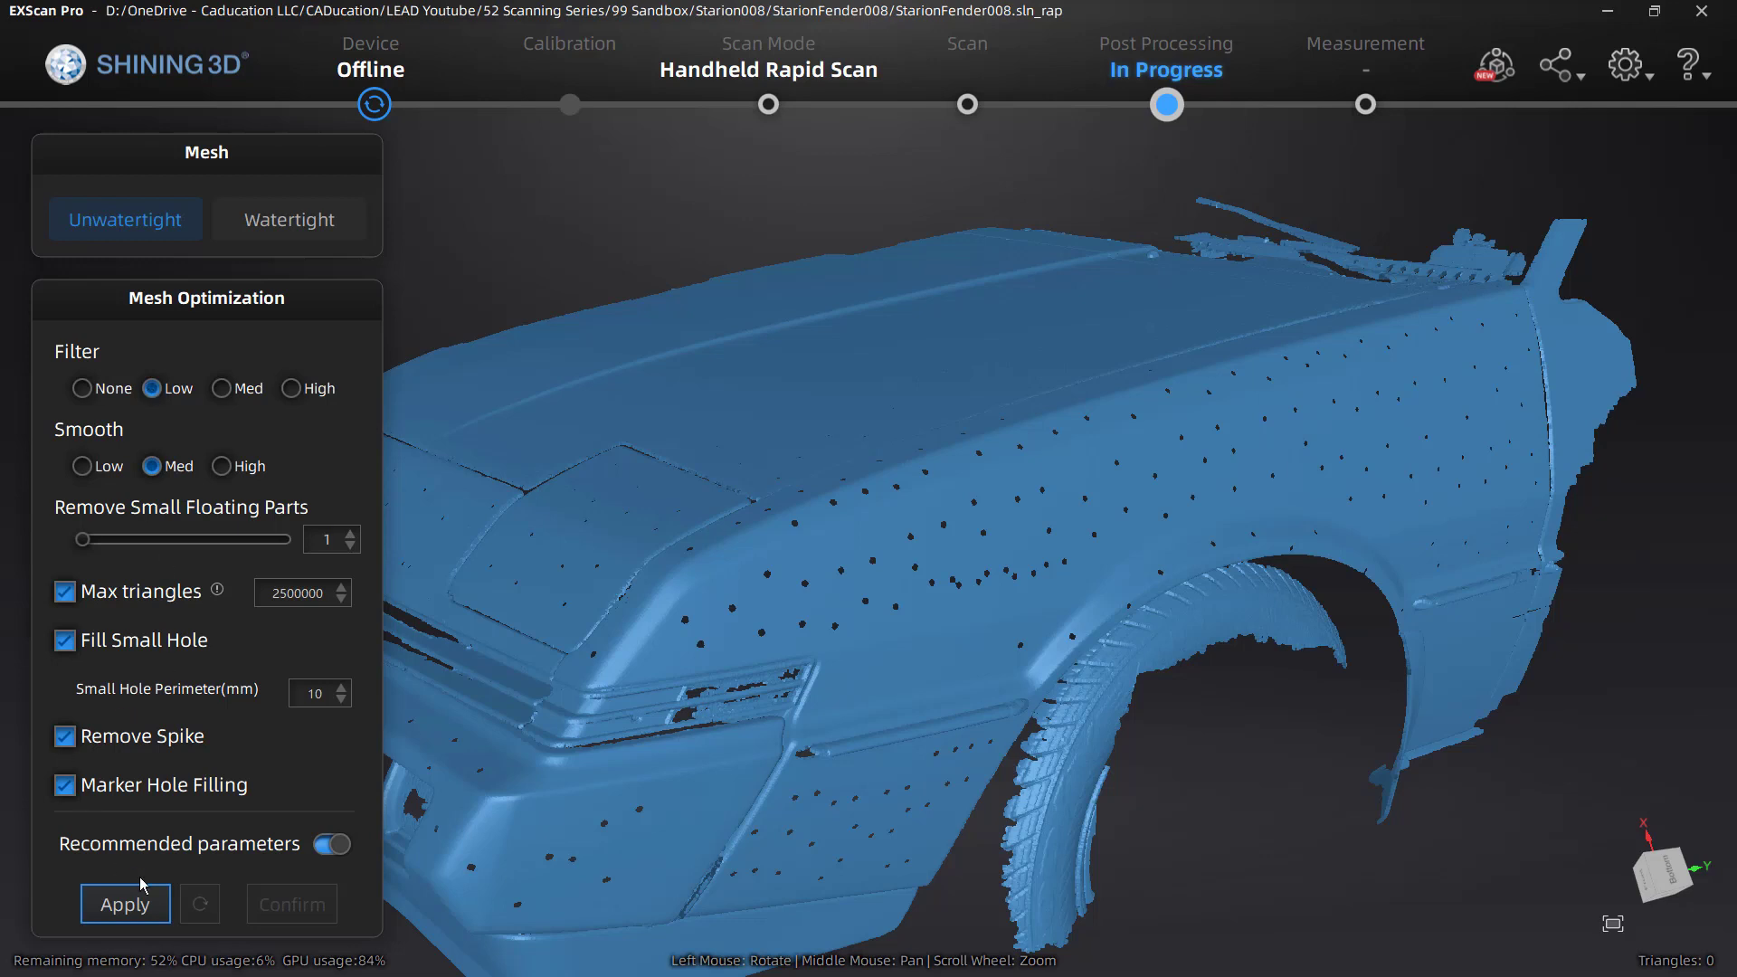
left_click(135, 905)
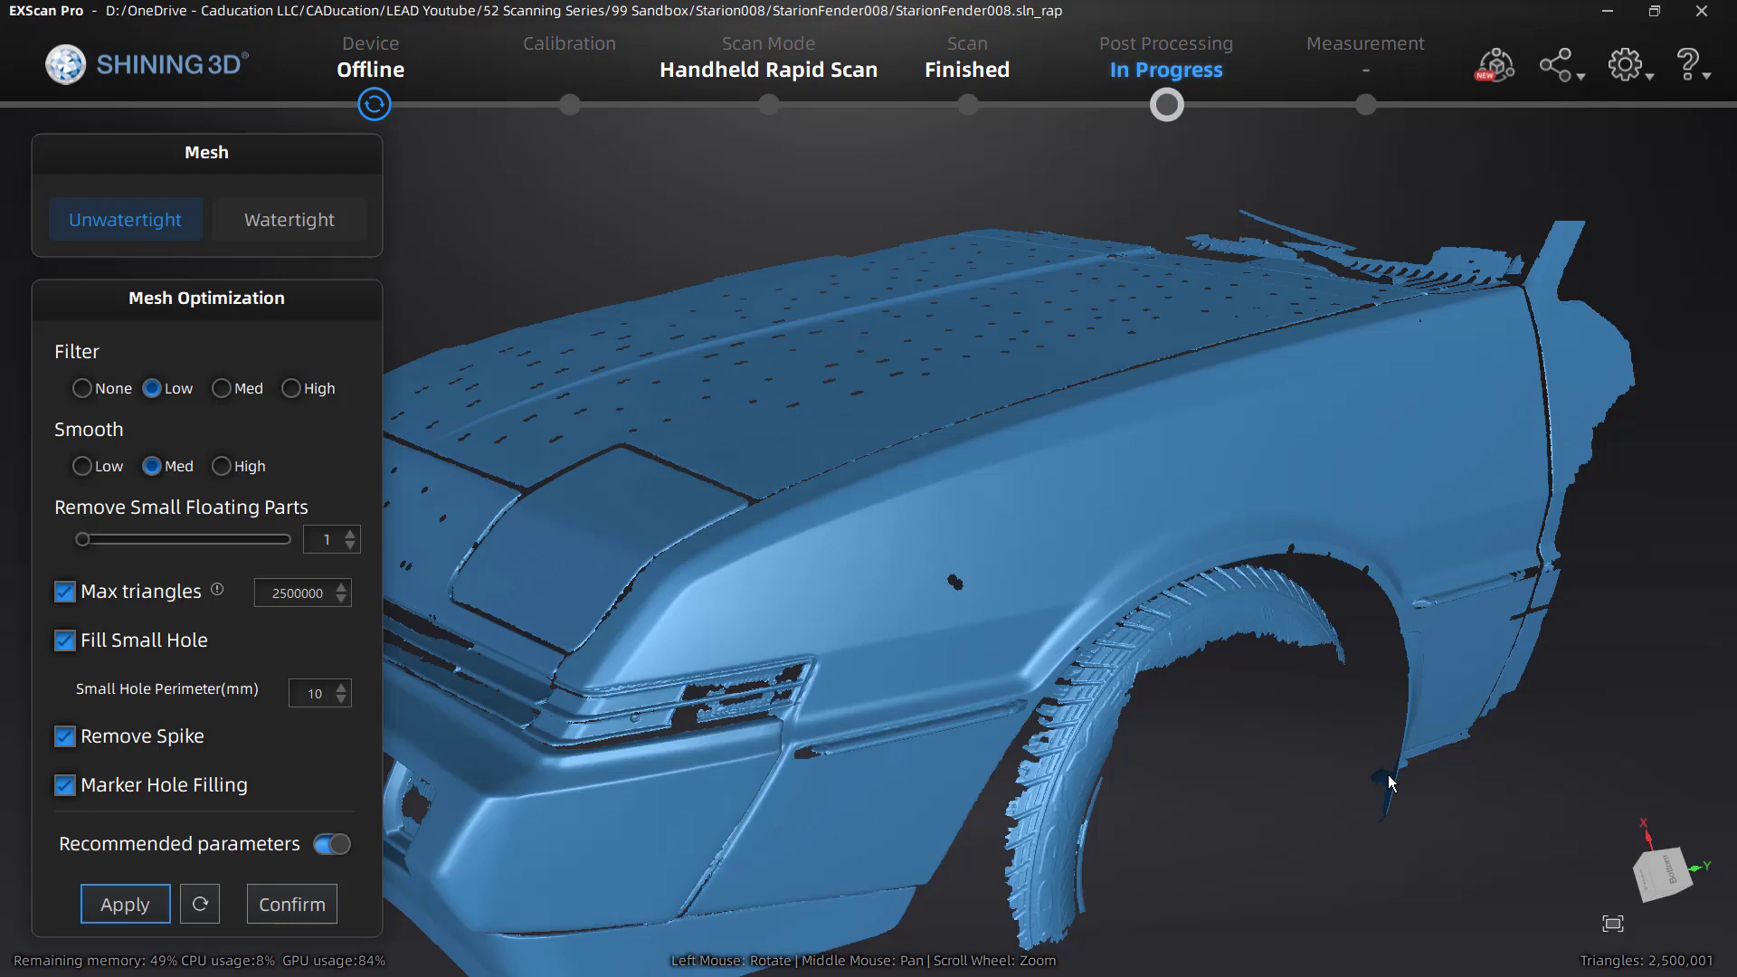
- Examine the resulting mesh on the fender, bumper and hood for unfilled marker holes
left_click_drag(1197, 503, 1036, 492)
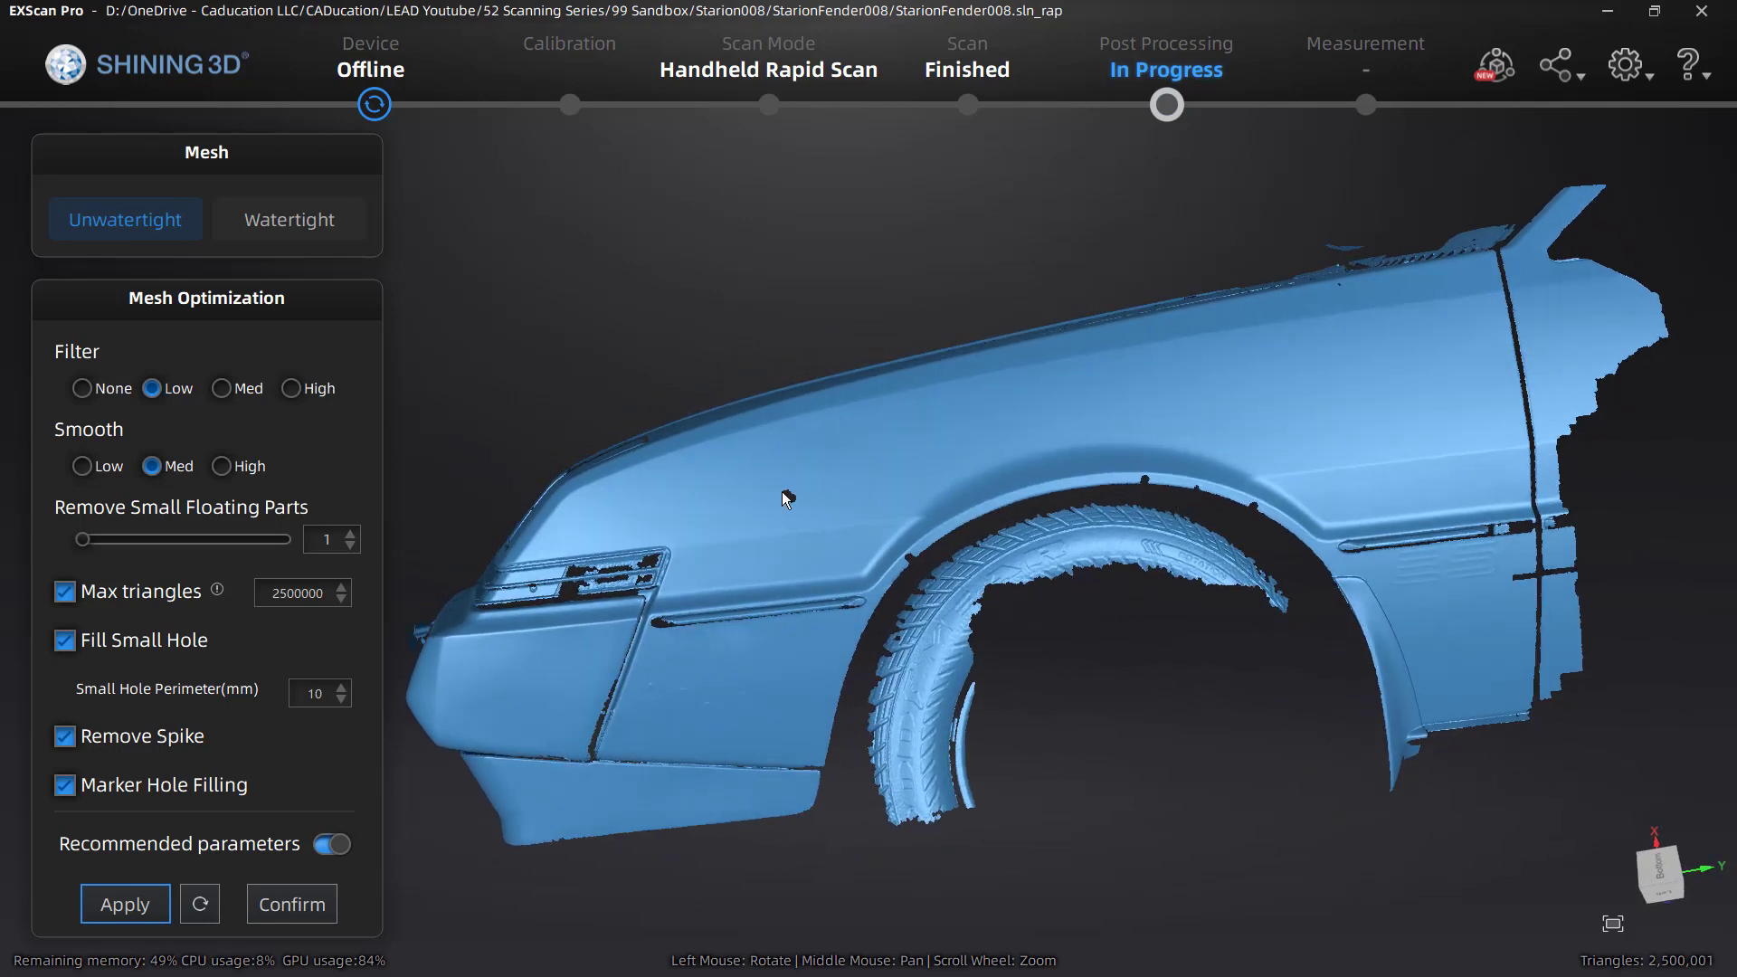
left_click_drag(794, 505, 959, 608)
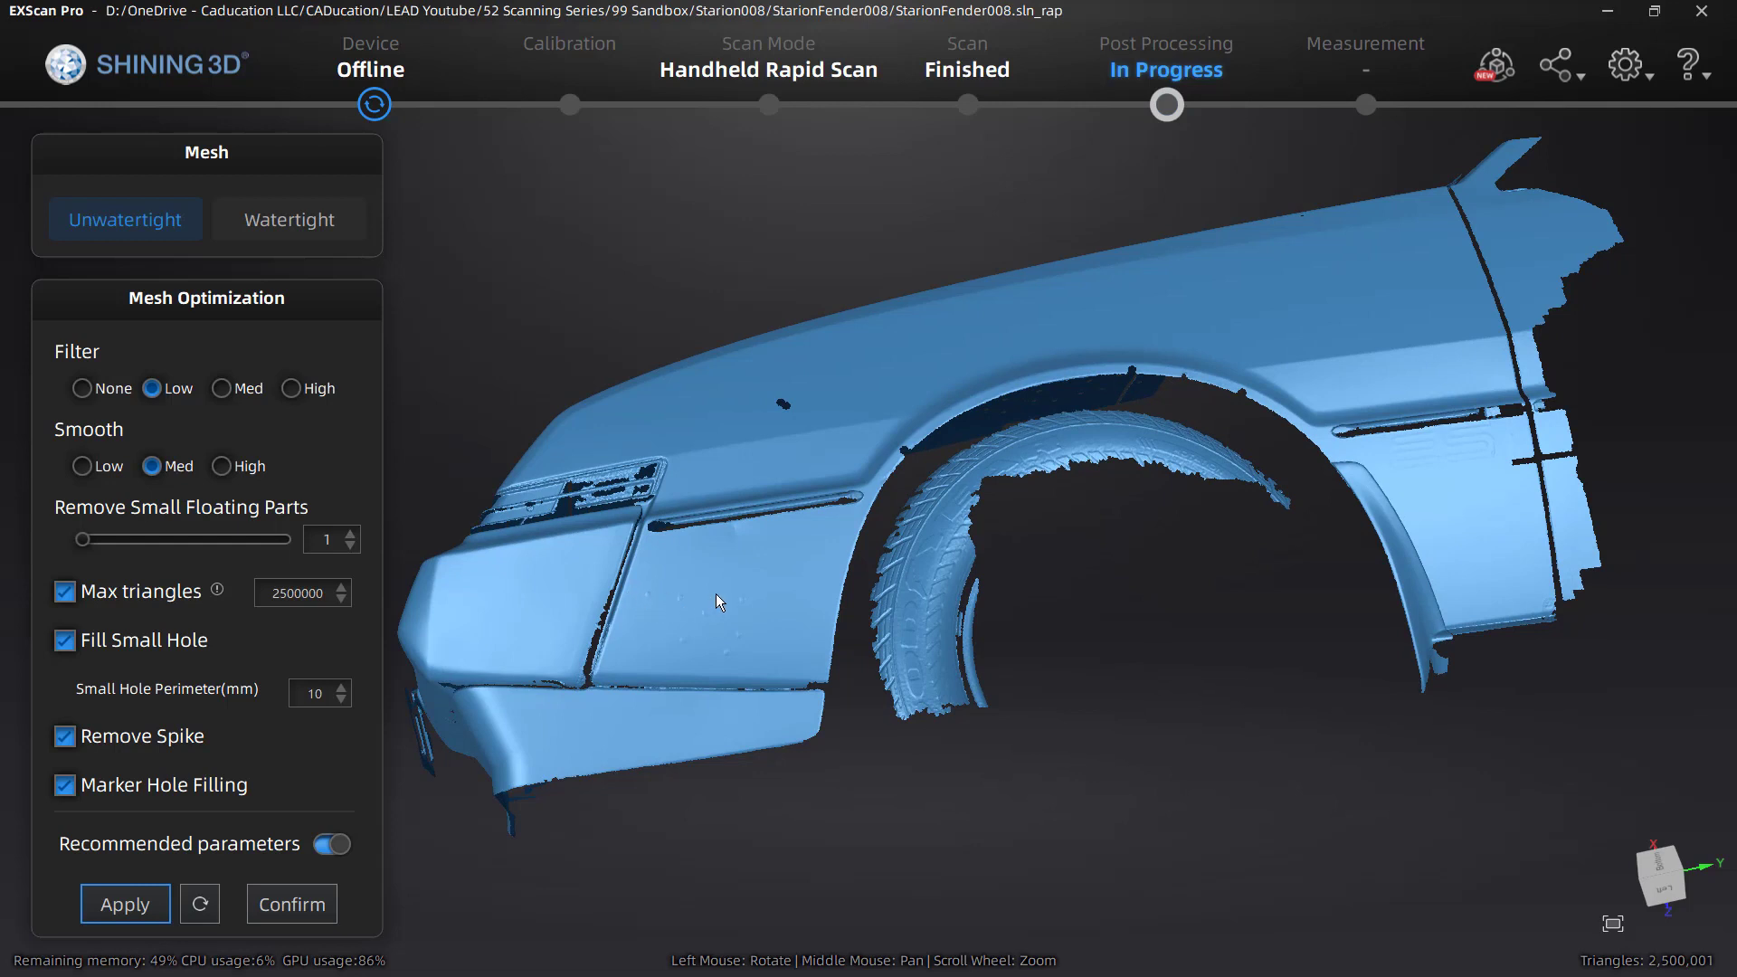
left_click_drag(679, 606, 865, 675)
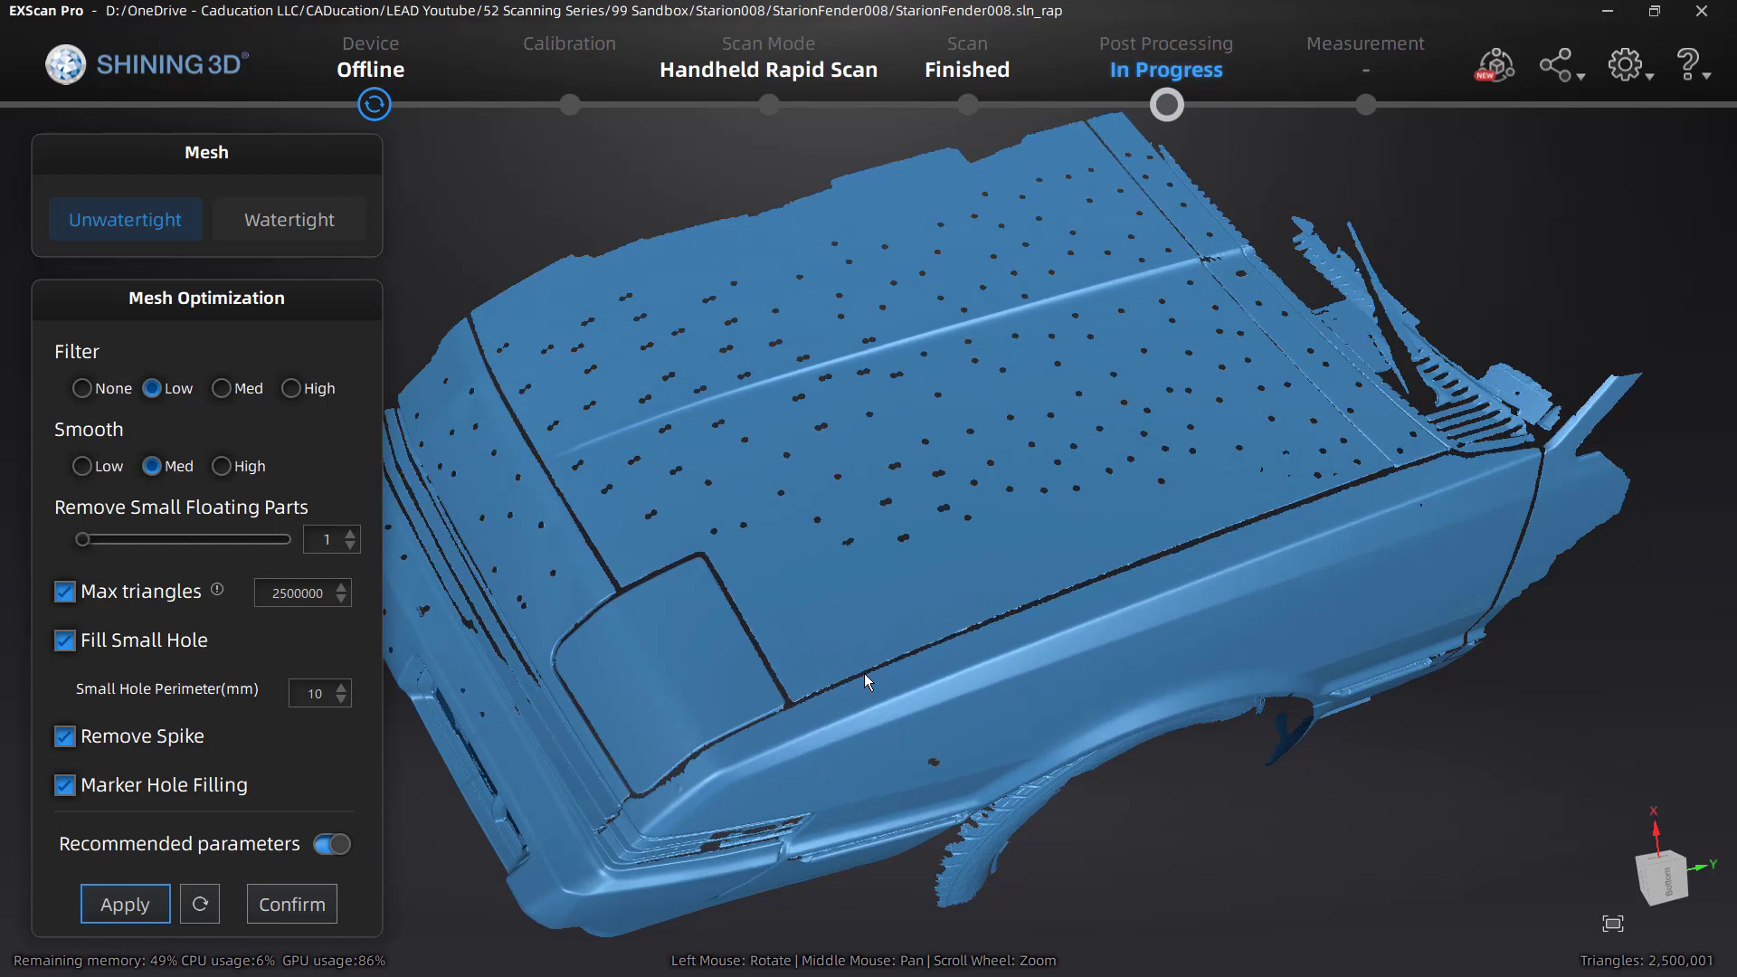
left_click_drag(864, 675, 1345, 575)
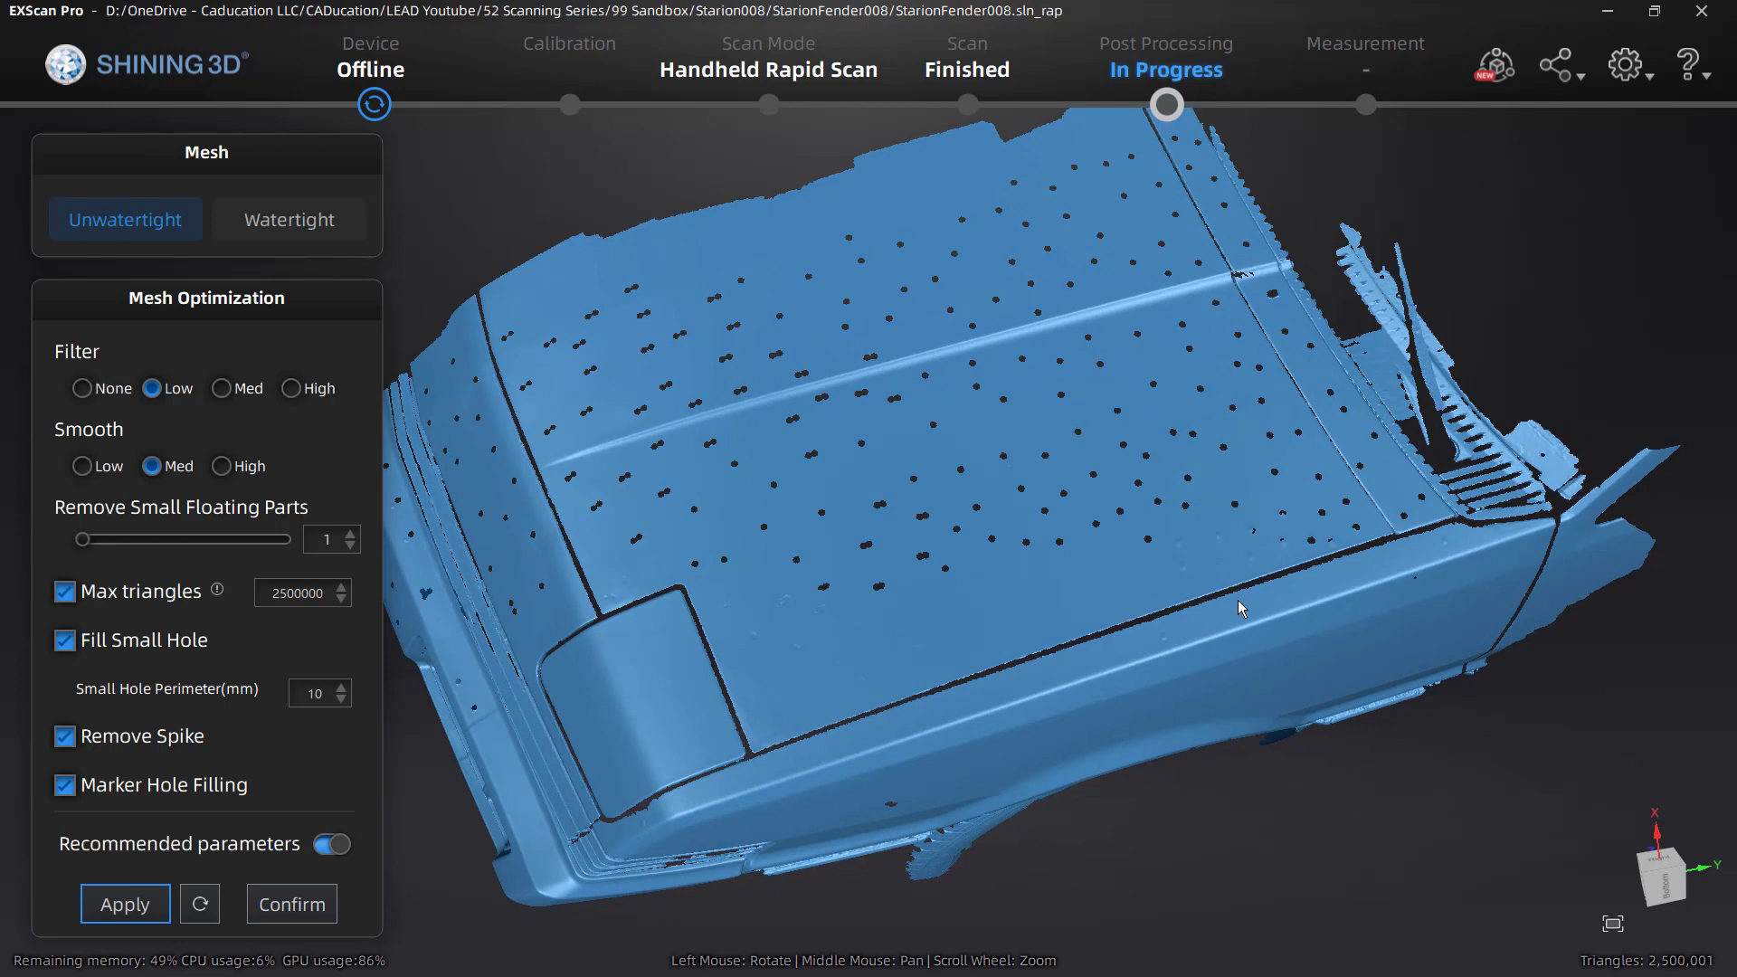
scroll(1139, 659, "up", 3)
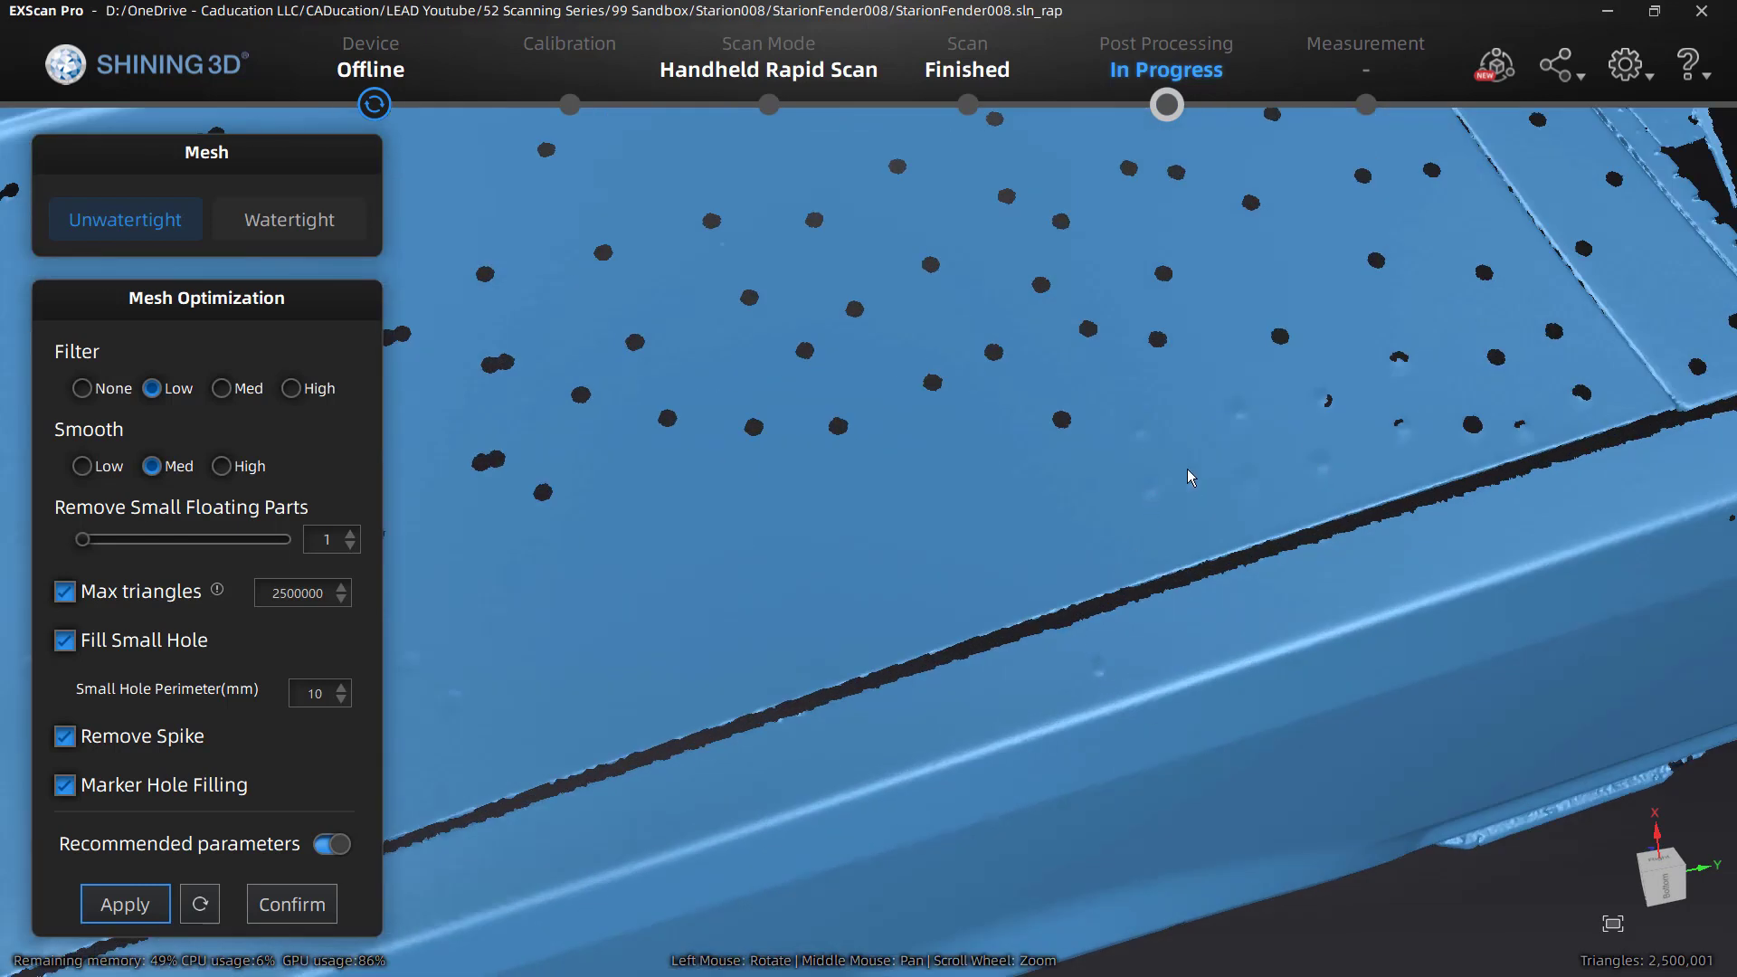
left_click_drag(1154, 483, 1247, 463)
scroll(1244, 456, "down", 3)
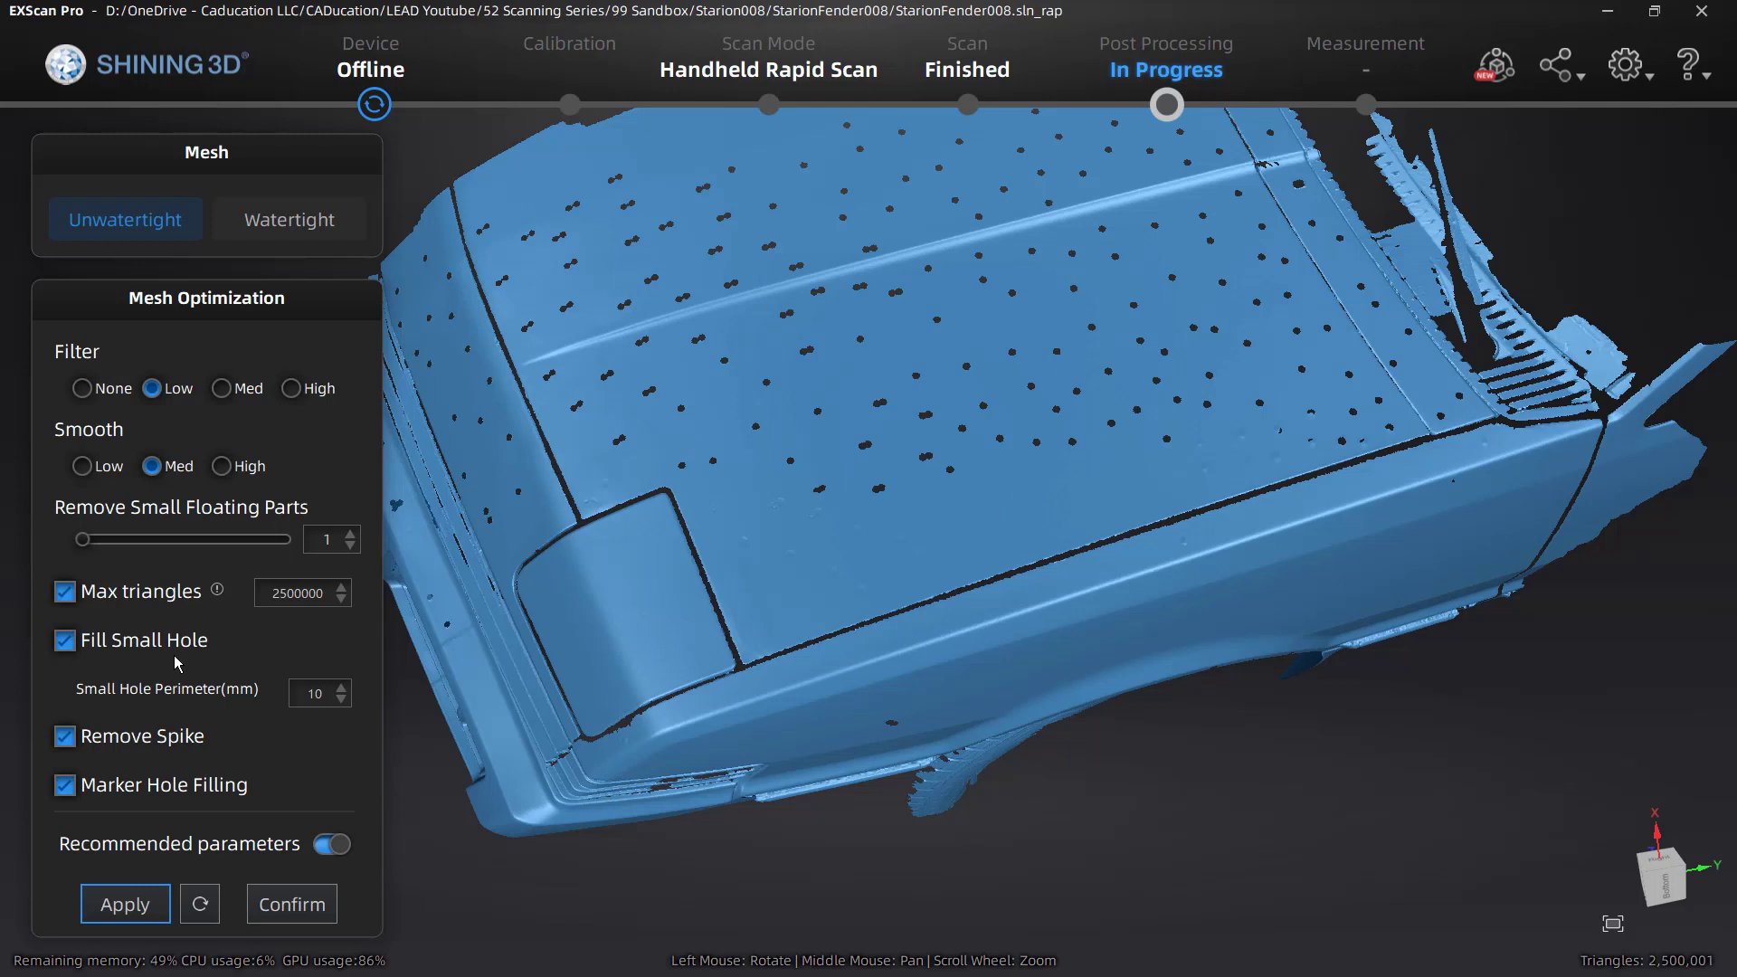
- Raise the small hole perimeter limit, reapply the mesh optimization and confirm the mesh
left_click(342, 690)
left_click(343, 690)
left_click(343, 690)
left_click(342, 690)
left_click(342, 690)
left_click(342, 690)
left_click(141, 905)
left_click(310, 907)
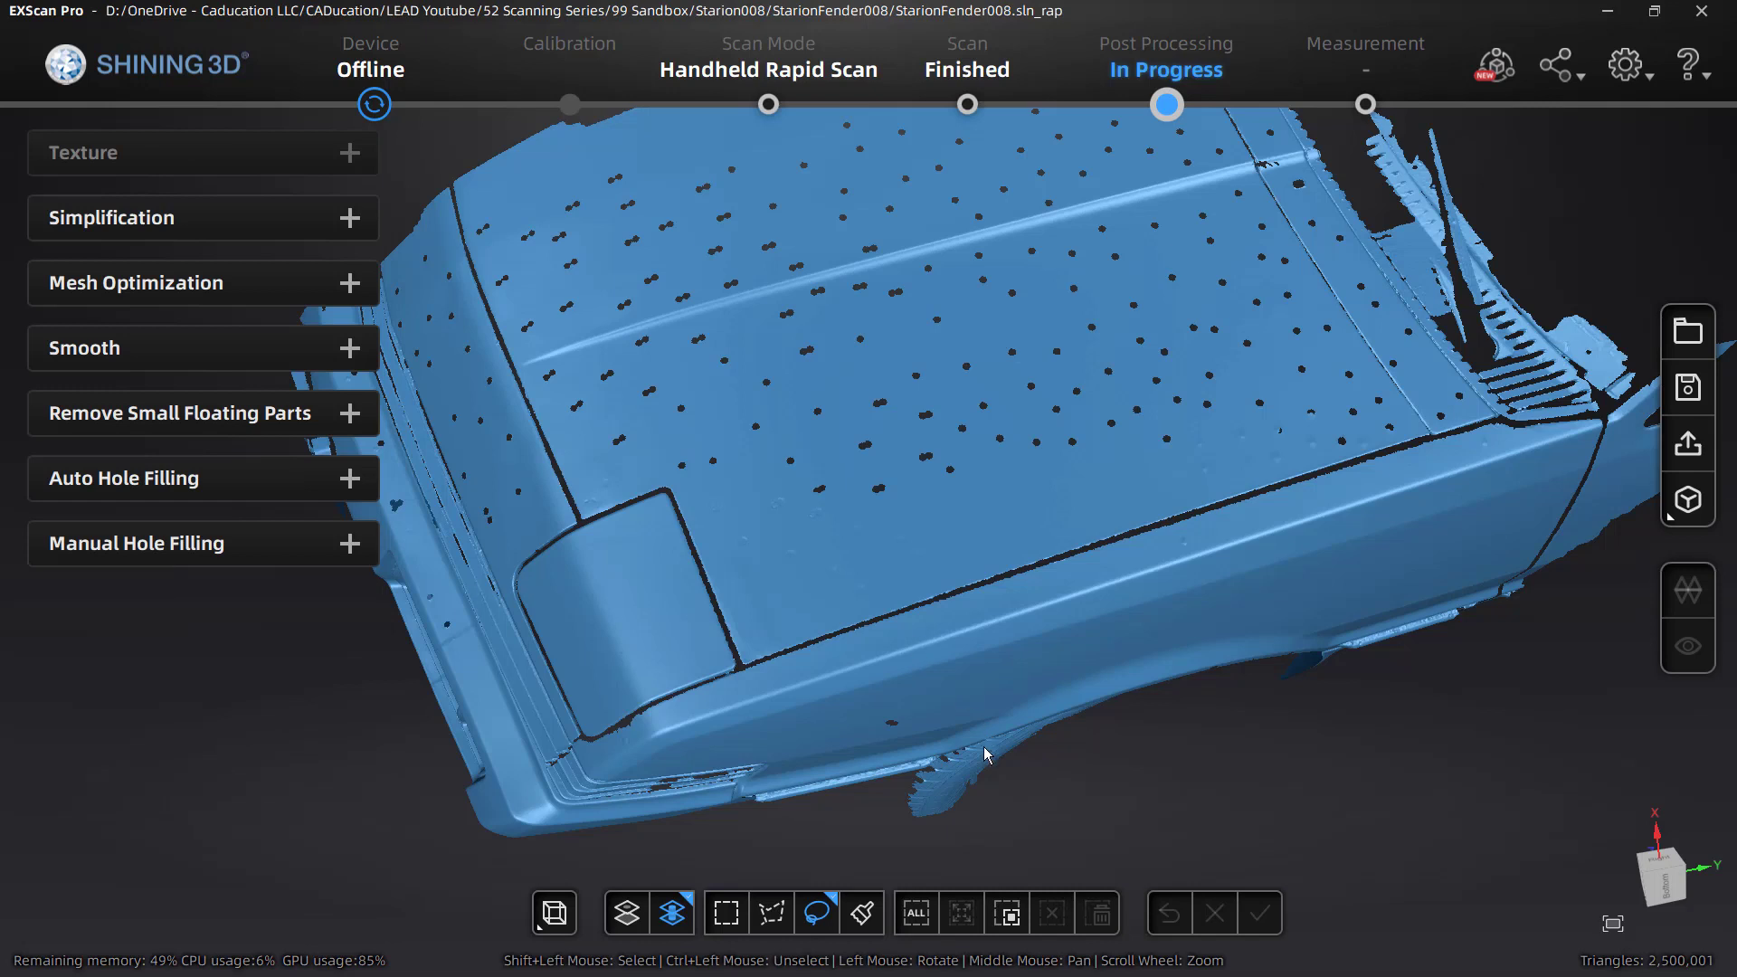
- Start manual hole filling with the Curvature type and fill the marker hole on the fender ahead of the wheel arch
left_click_drag(1117, 808, 817, 420)
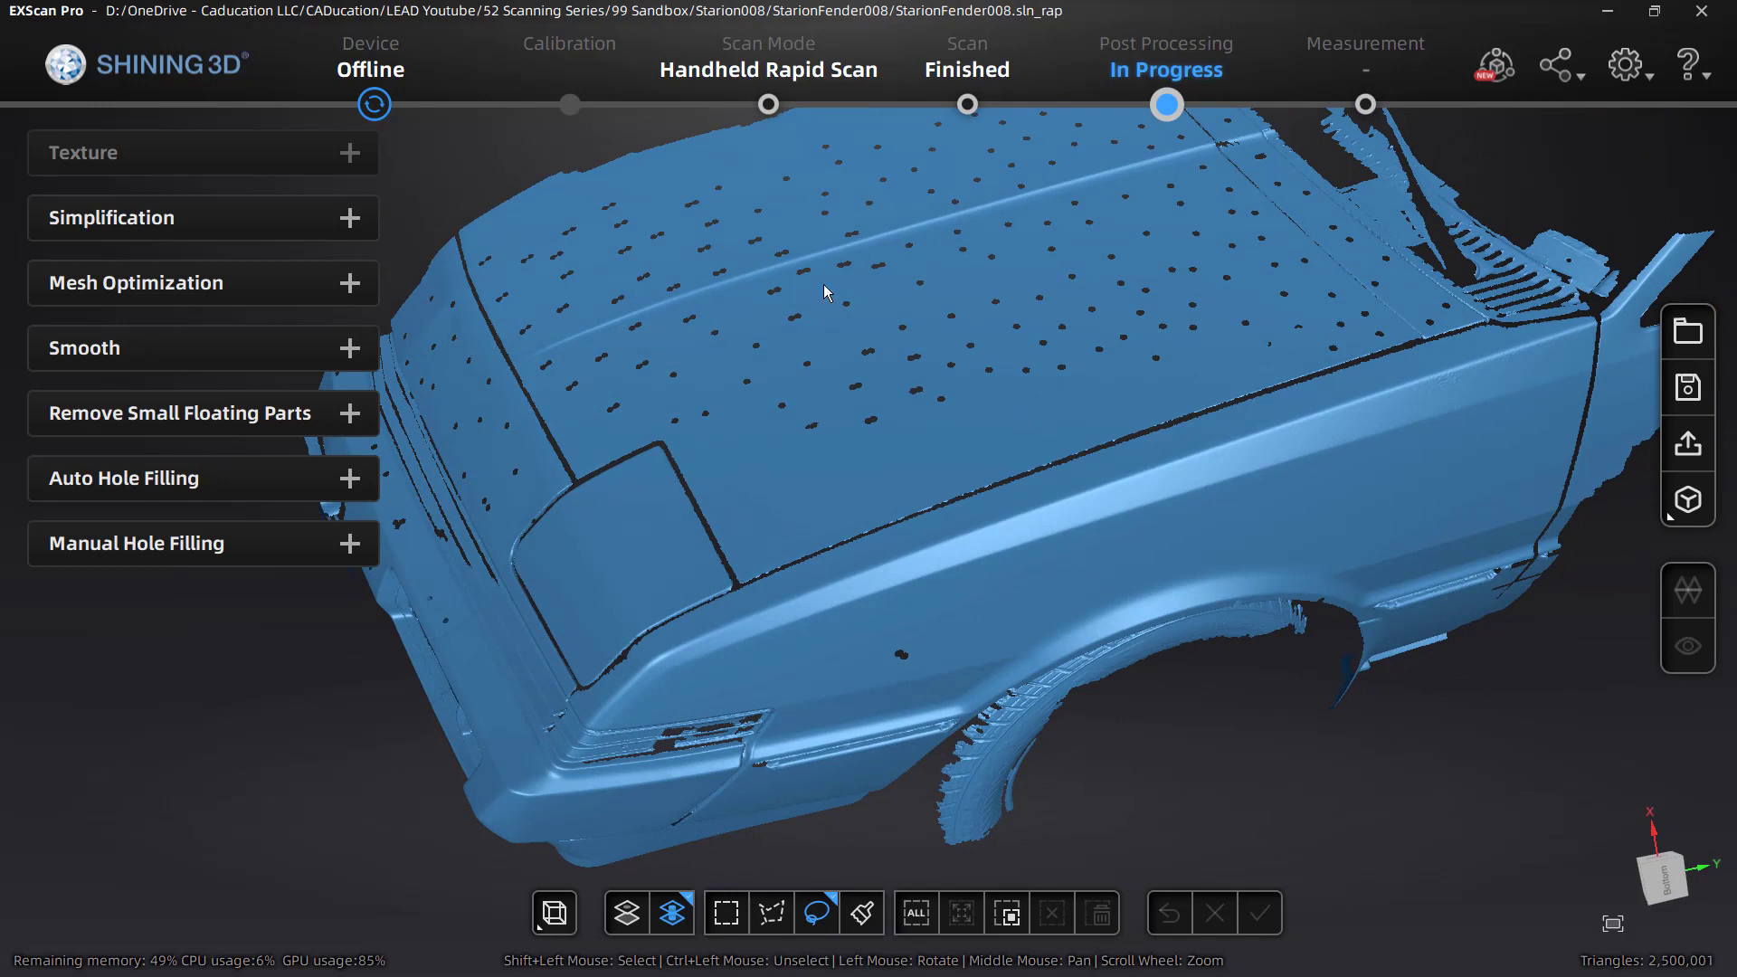
left_click_drag(999, 396, 997, 485)
left_click_drag(1101, 353, 995, 408)
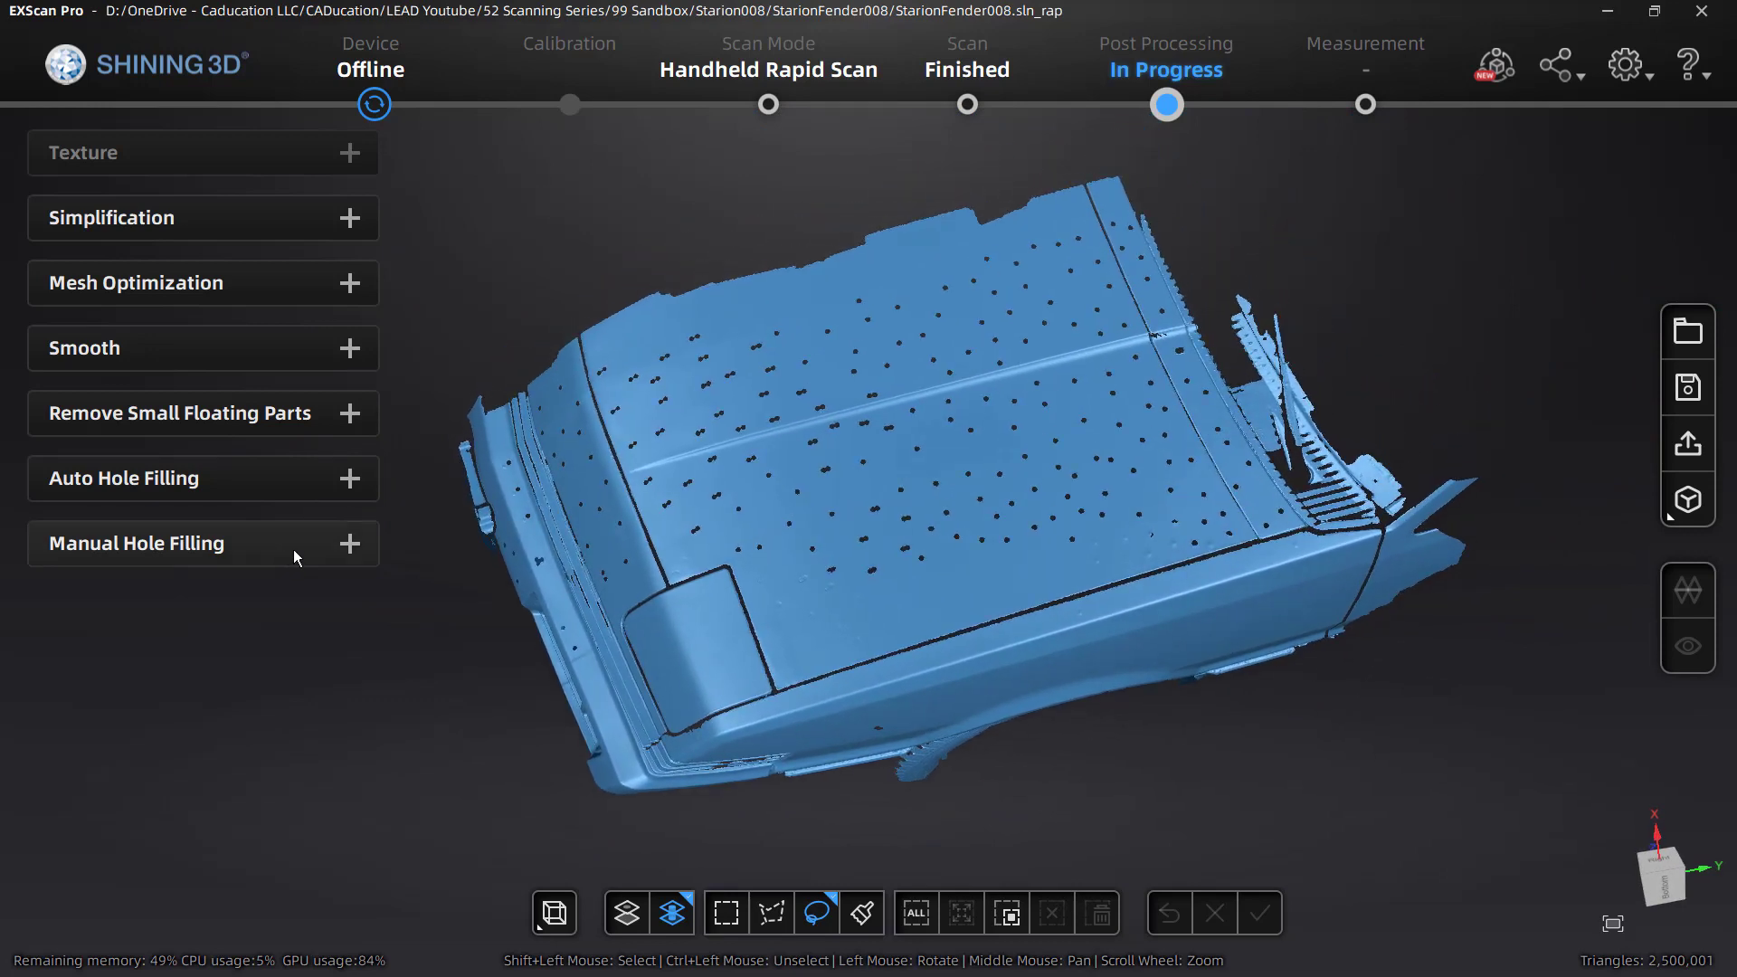
left_click(348, 544)
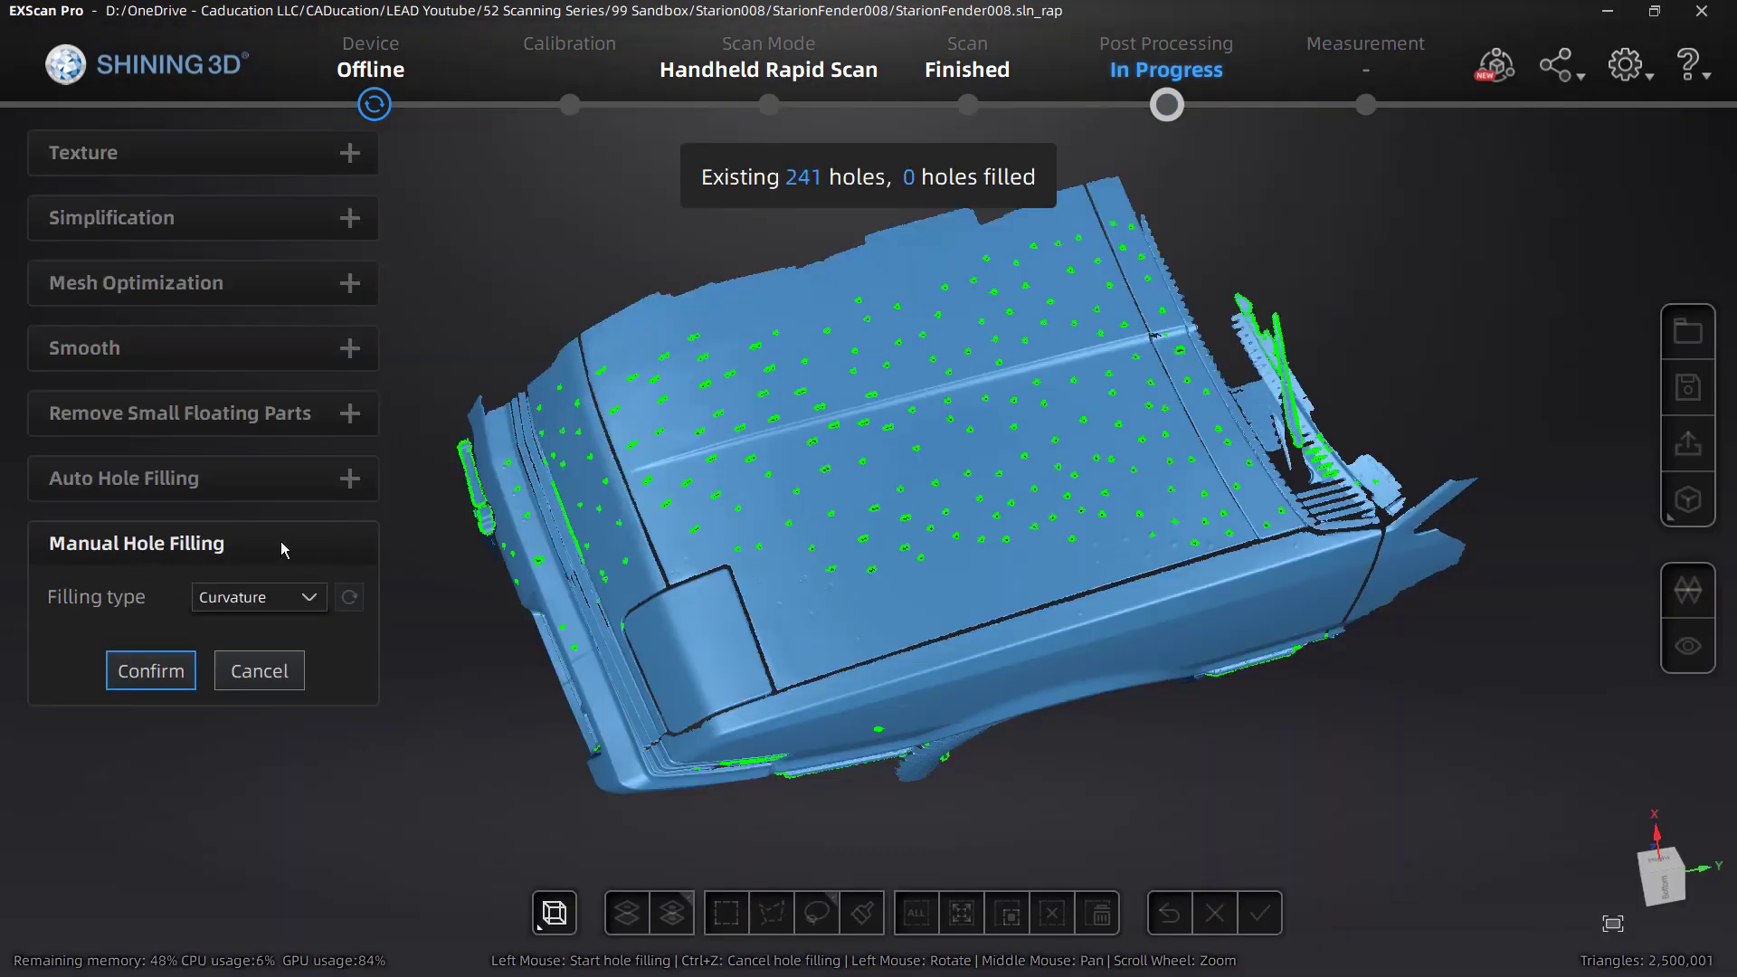
left_click_drag(959, 645, 1005, 416)
left_click_drag(931, 315, 932, 538)
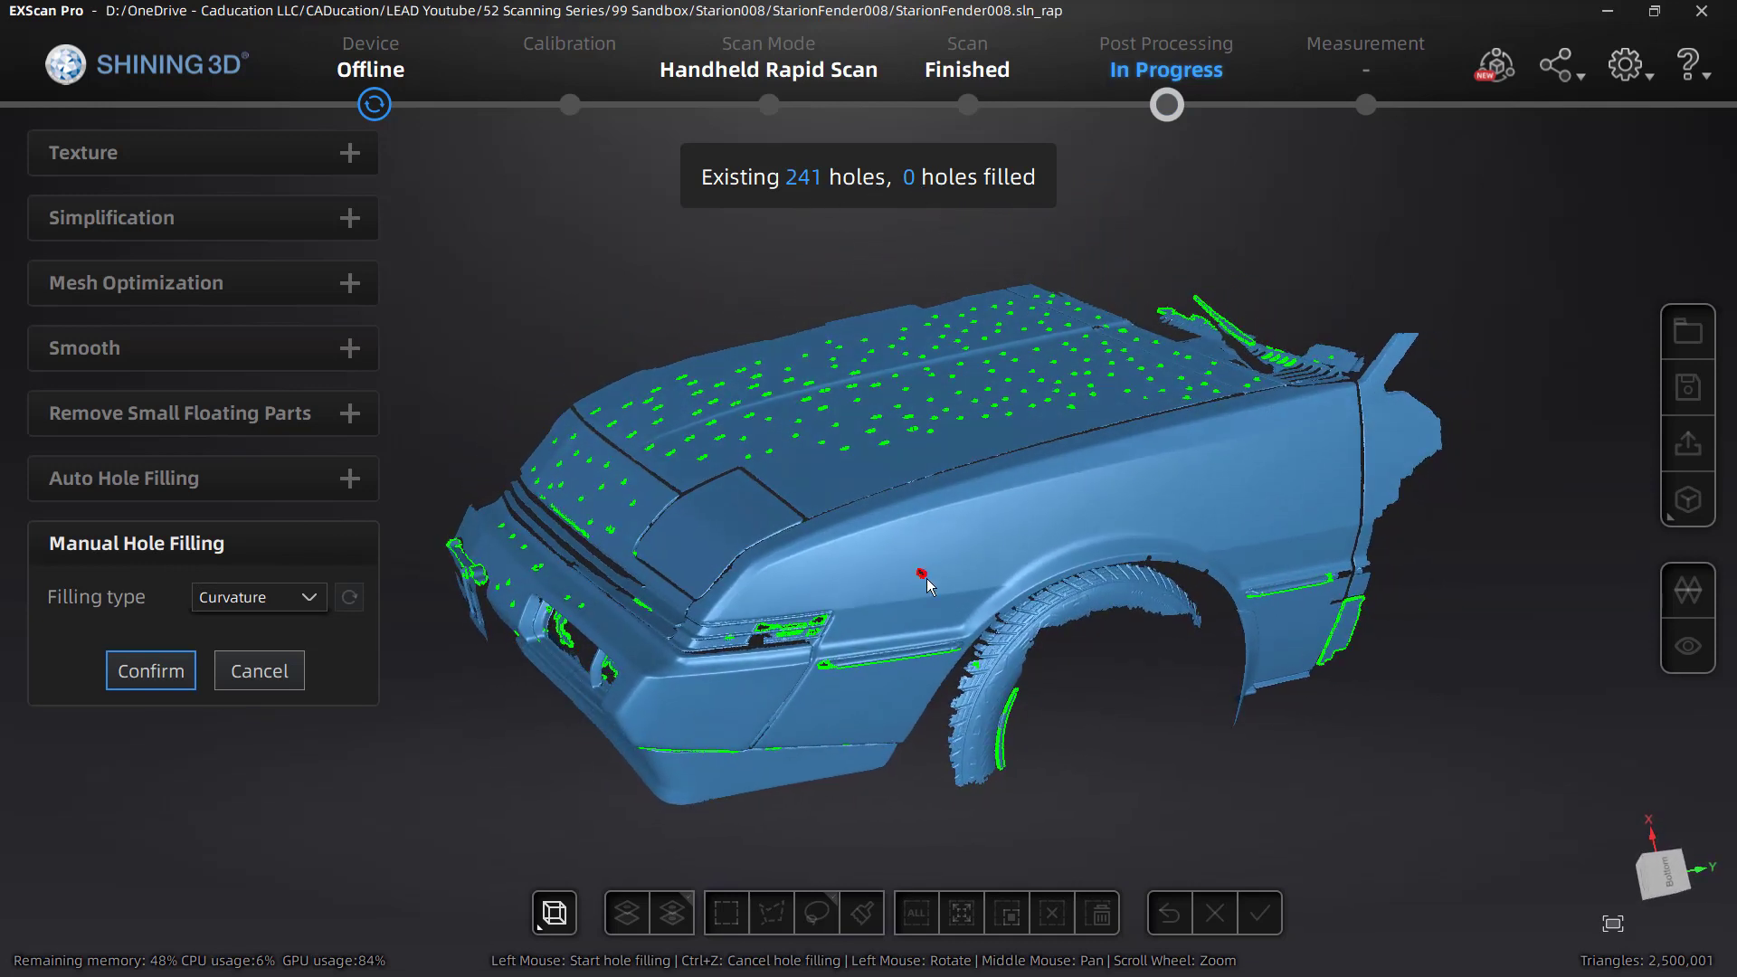
left_click(922, 576)
- Fill the marker holes along the upper face and front of the bumper, leaving the lamp opening unfilled
left_click_drag(617, 610, 647, 684)
left_click(602, 668)
left_click(553, 618)
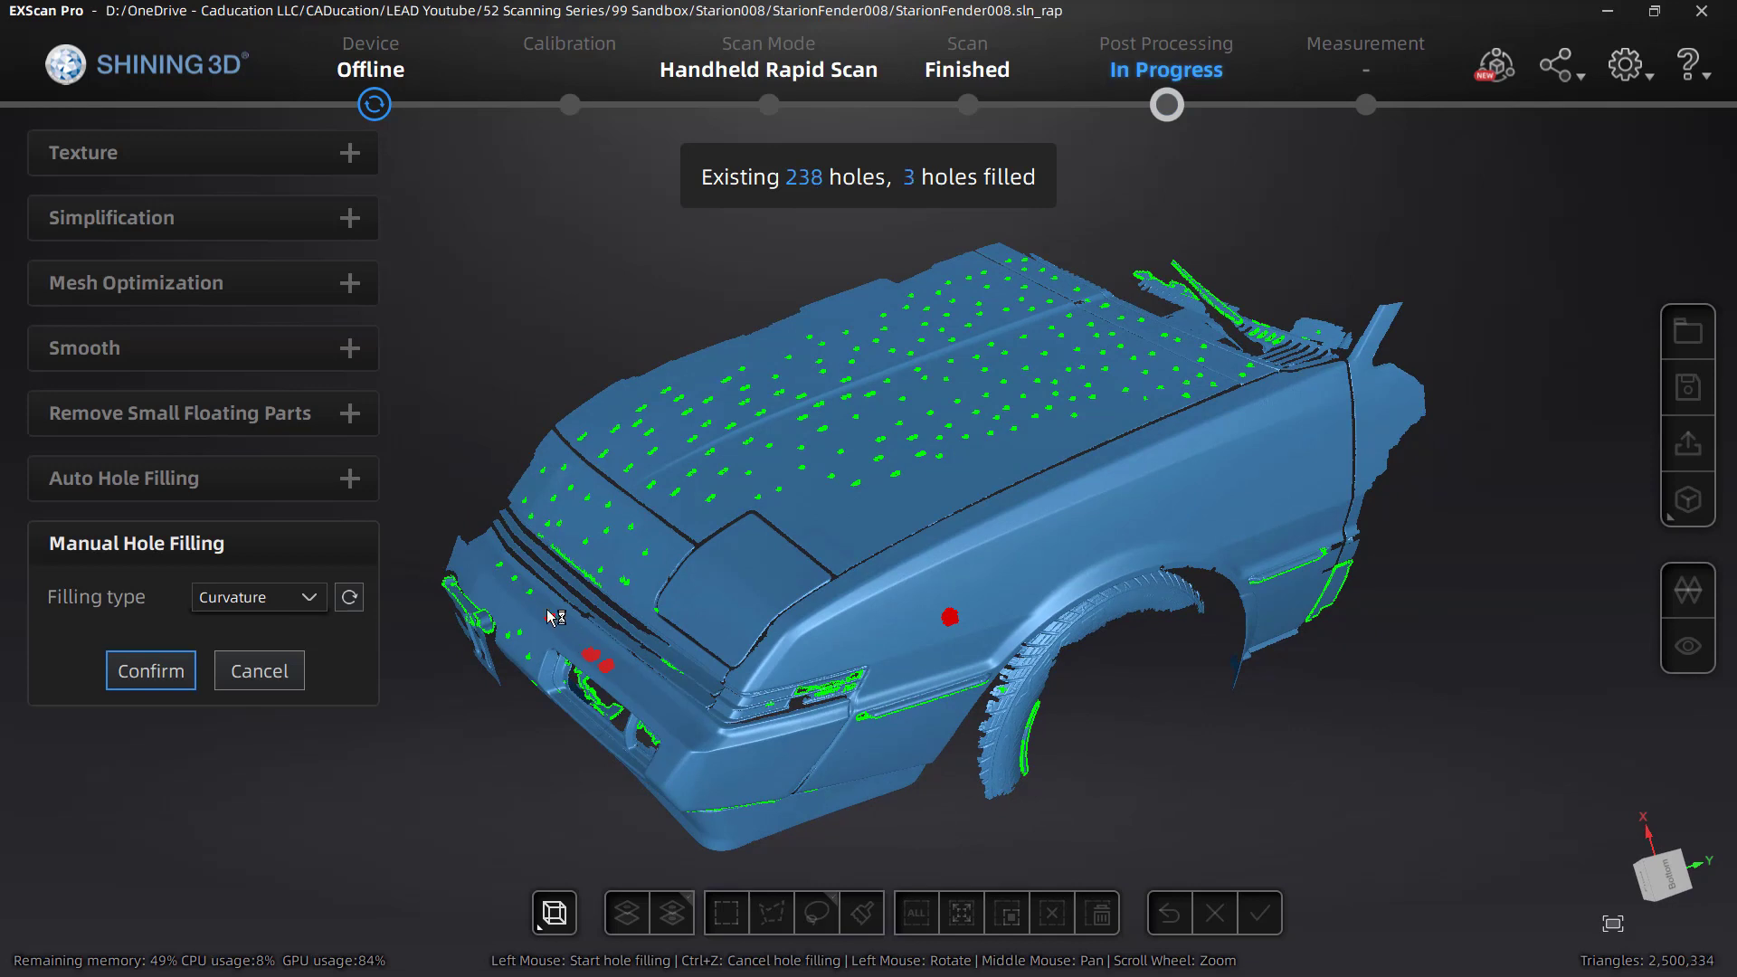
left_click(528, 591)
left_click(505, 572)
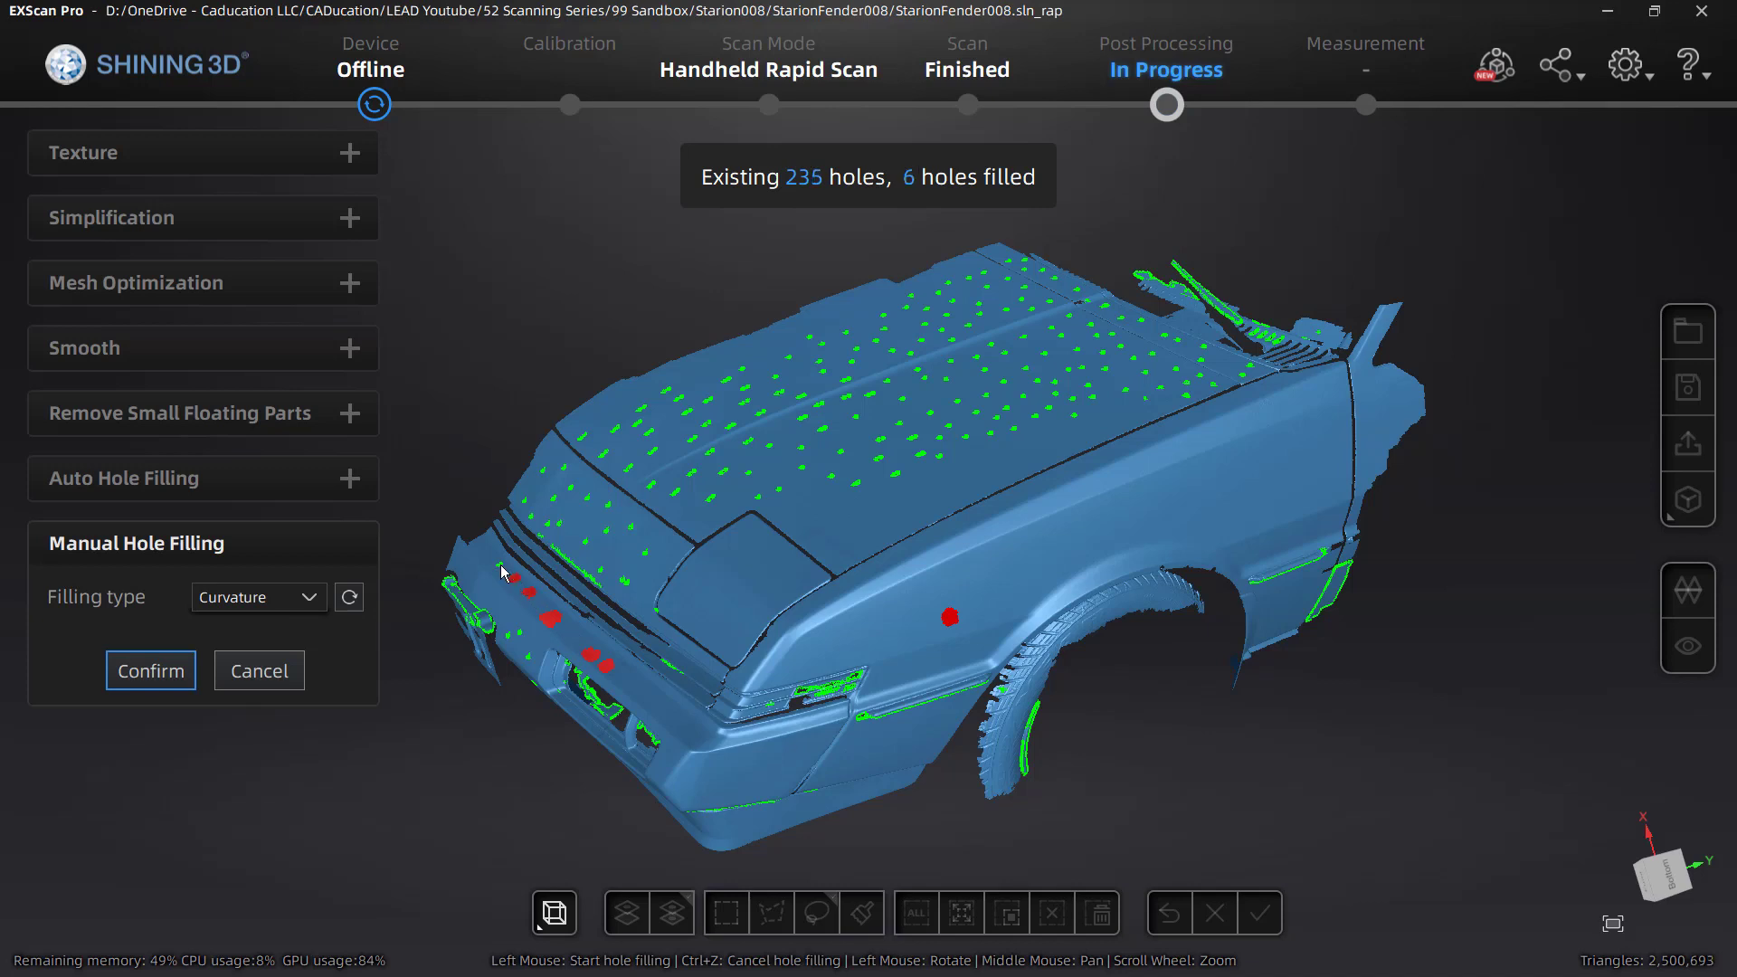
left_click(511, 638)
left_click(530, 660)
left_click(530, 663)
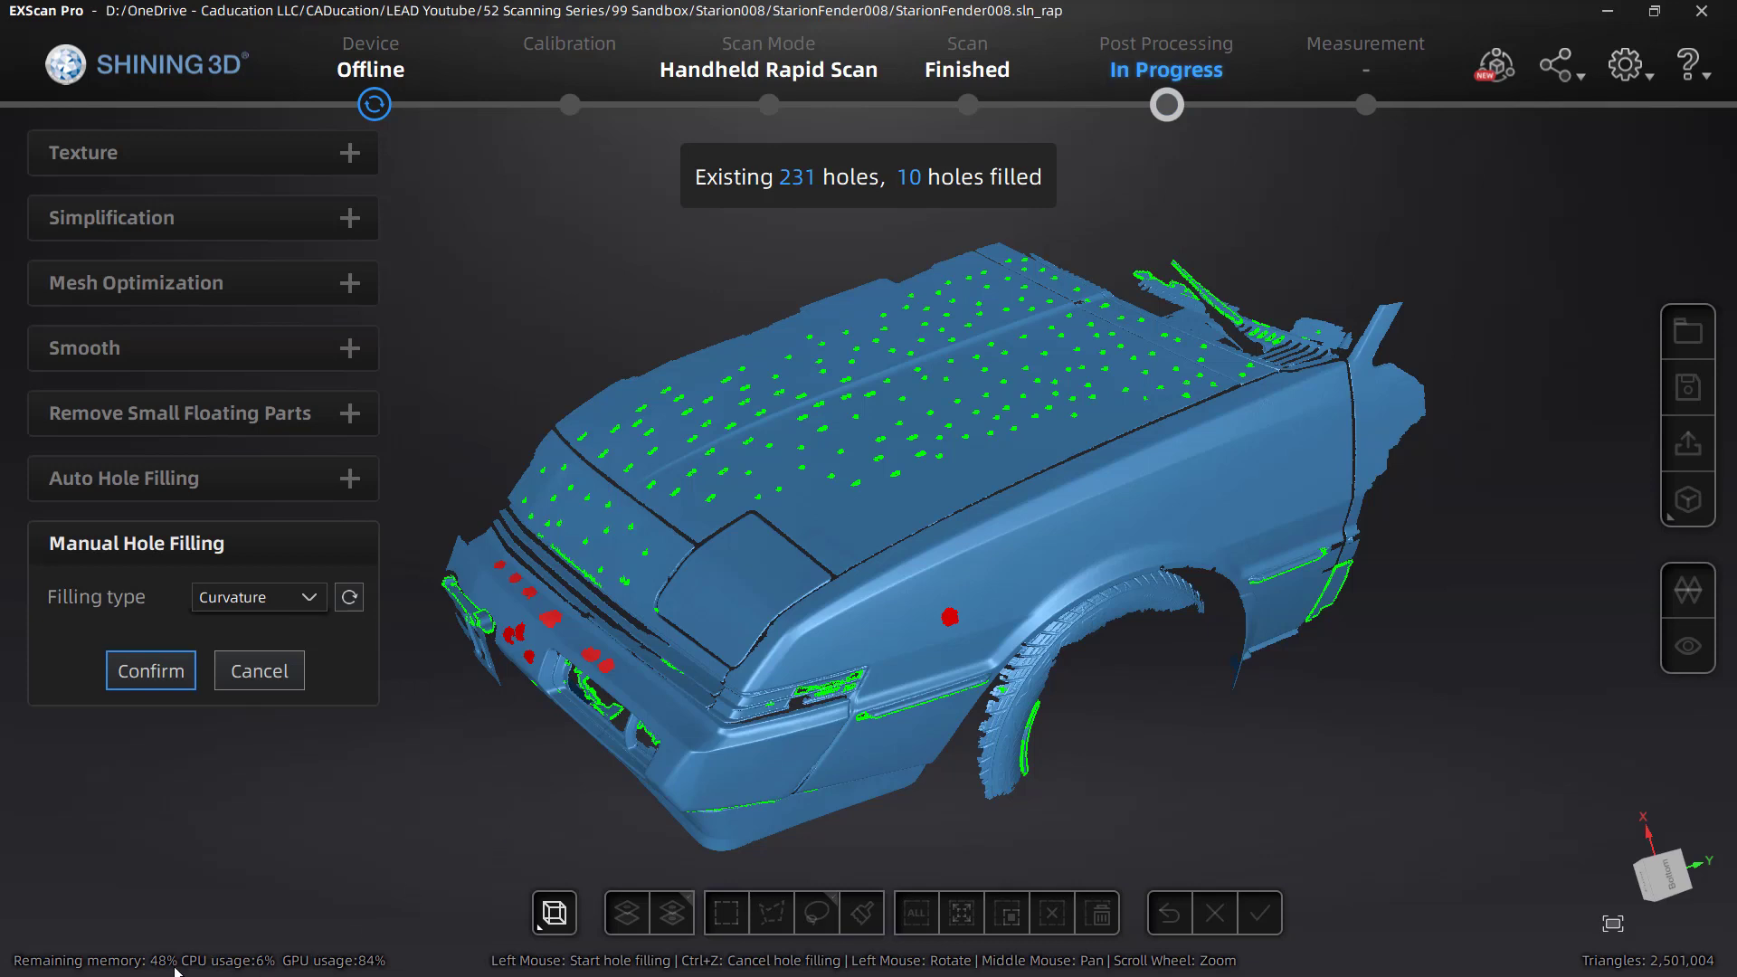
- Fill the marker holes across the hood and the panel ahead of it, leaving the panel gaps open, and confirm the manual hole filling
left_click(647, 559)
left_click(628, 585)
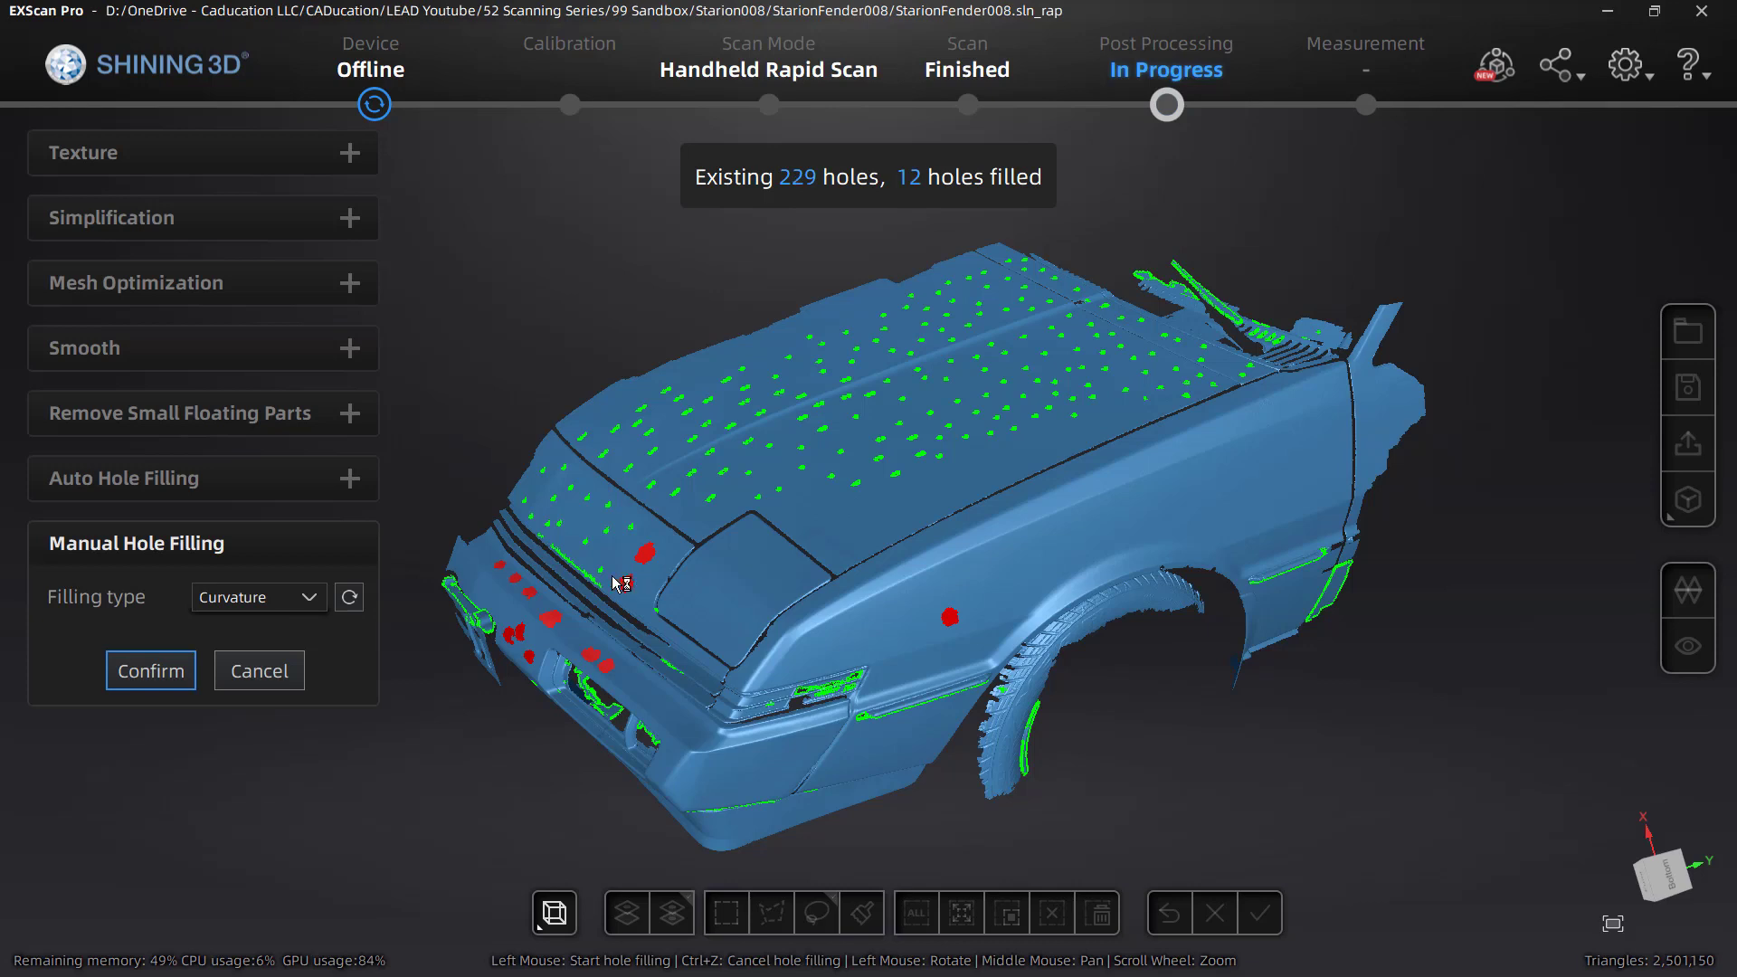
left_click(620, 580)
left_click(589, 546)
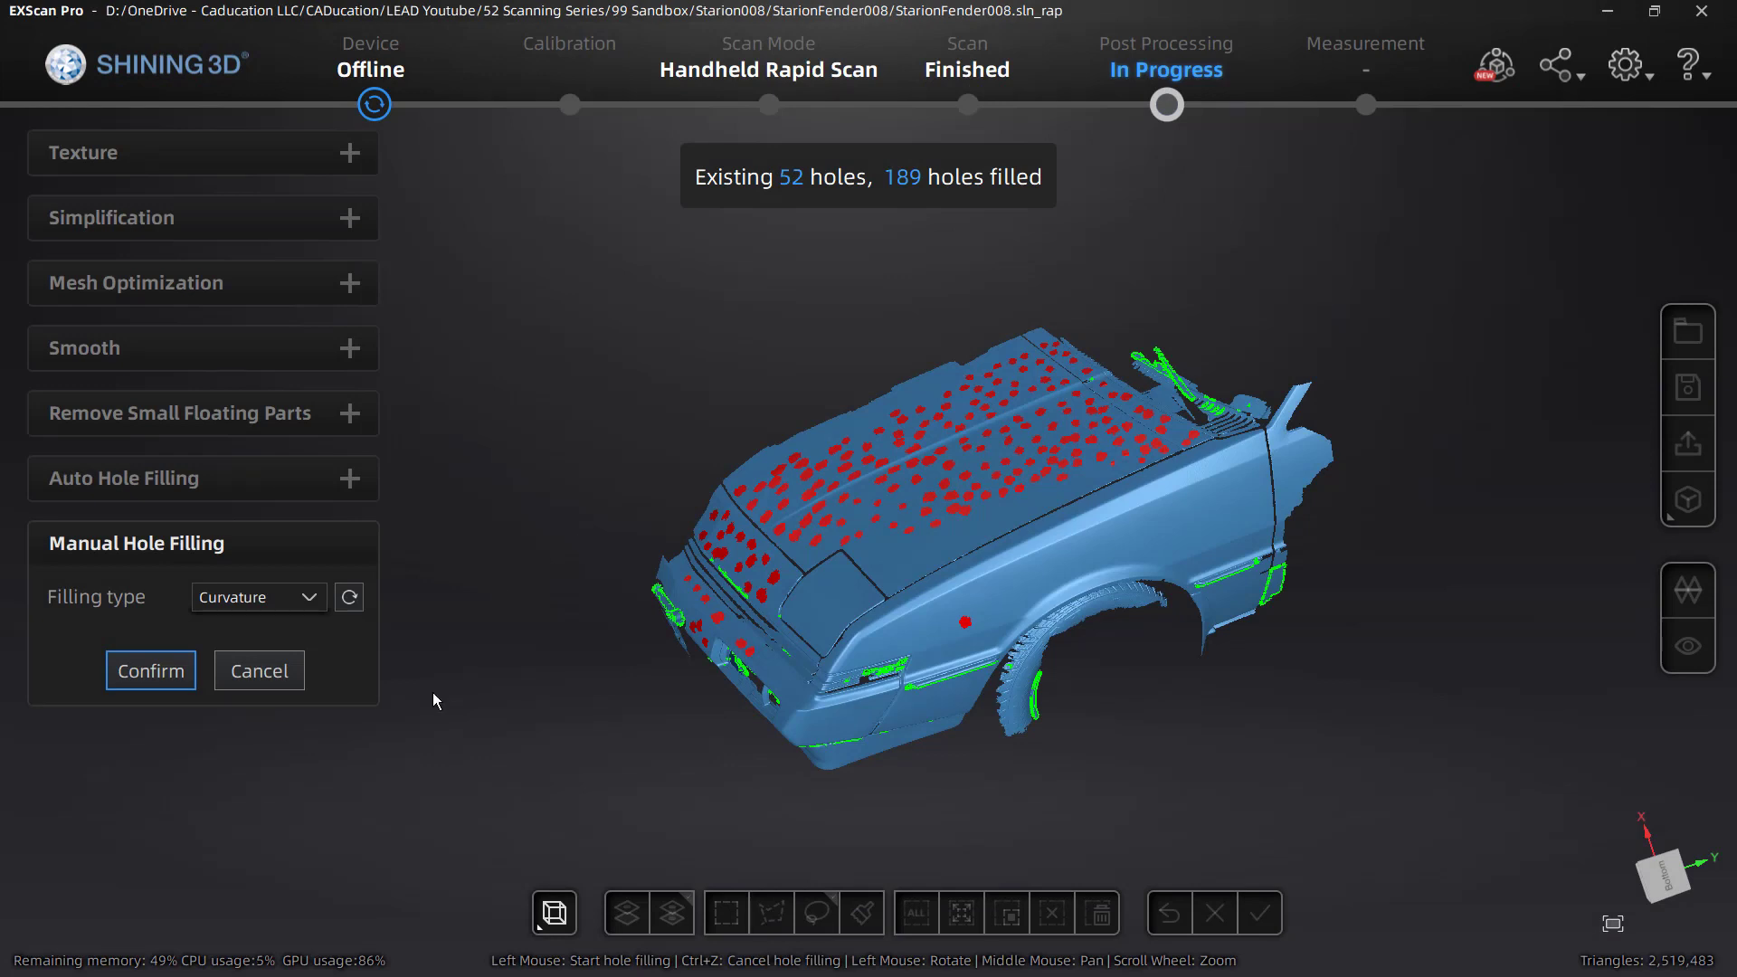
left_click(151, 671)
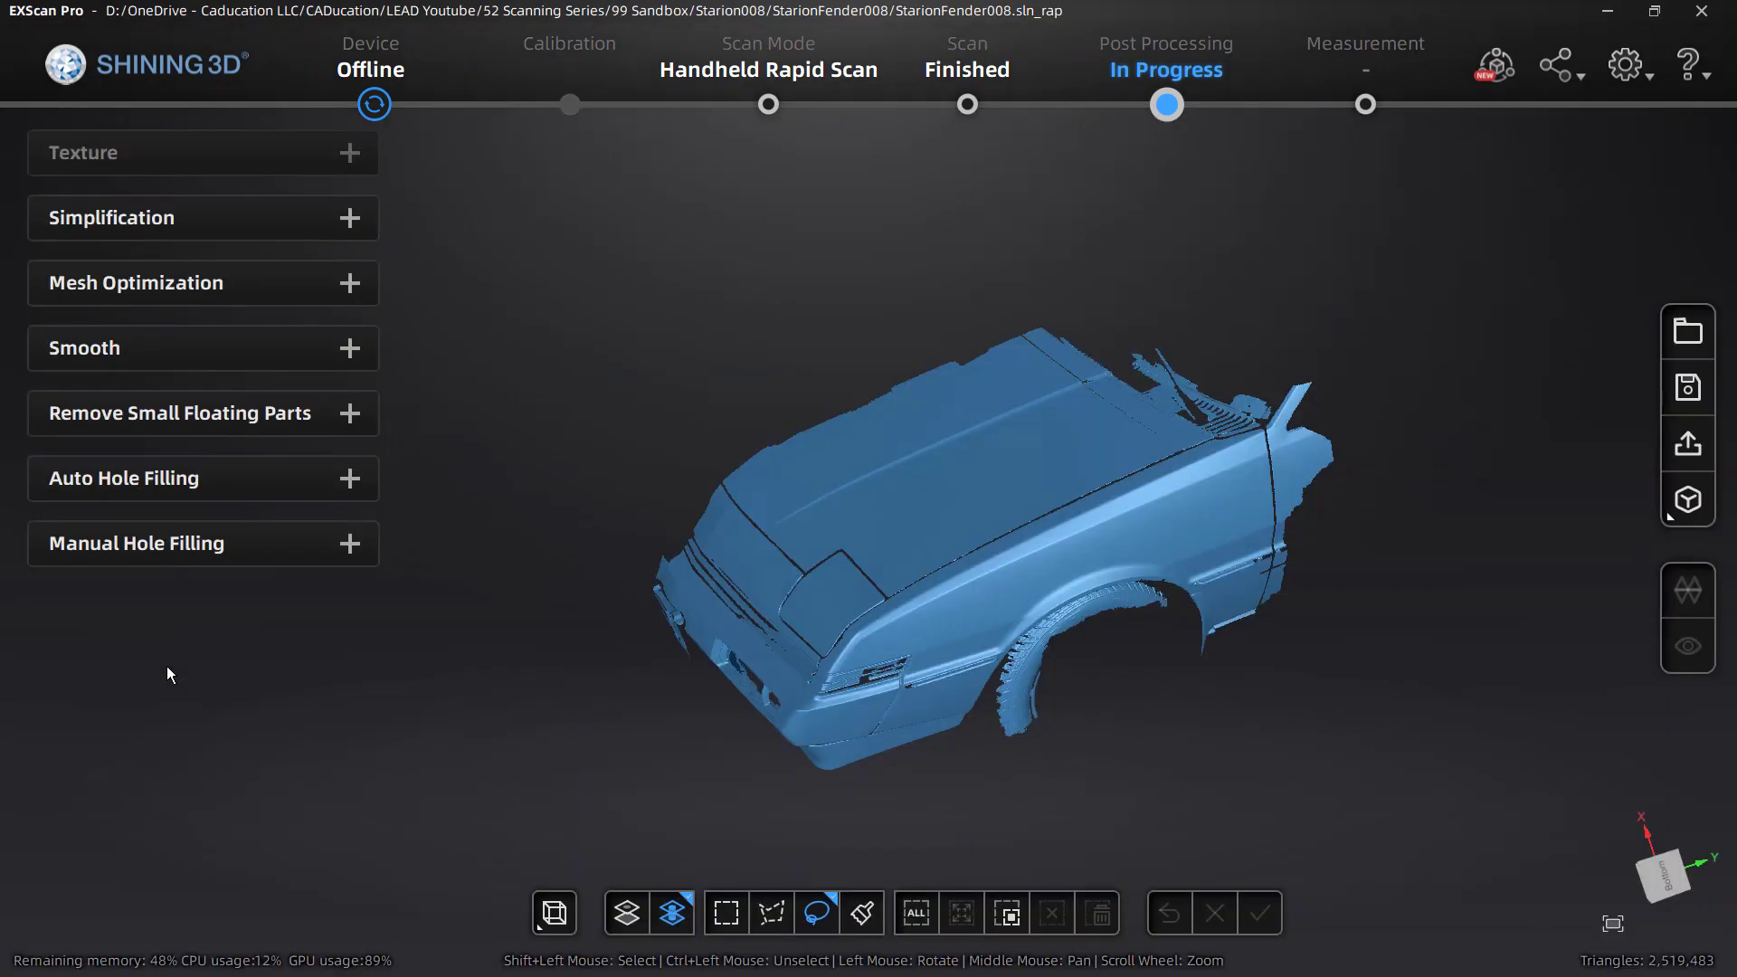
- Examine the filled hood surface around the headlight cover and along the fender gap for marker traces
left_click_drag(1119, 569, 829, 595)
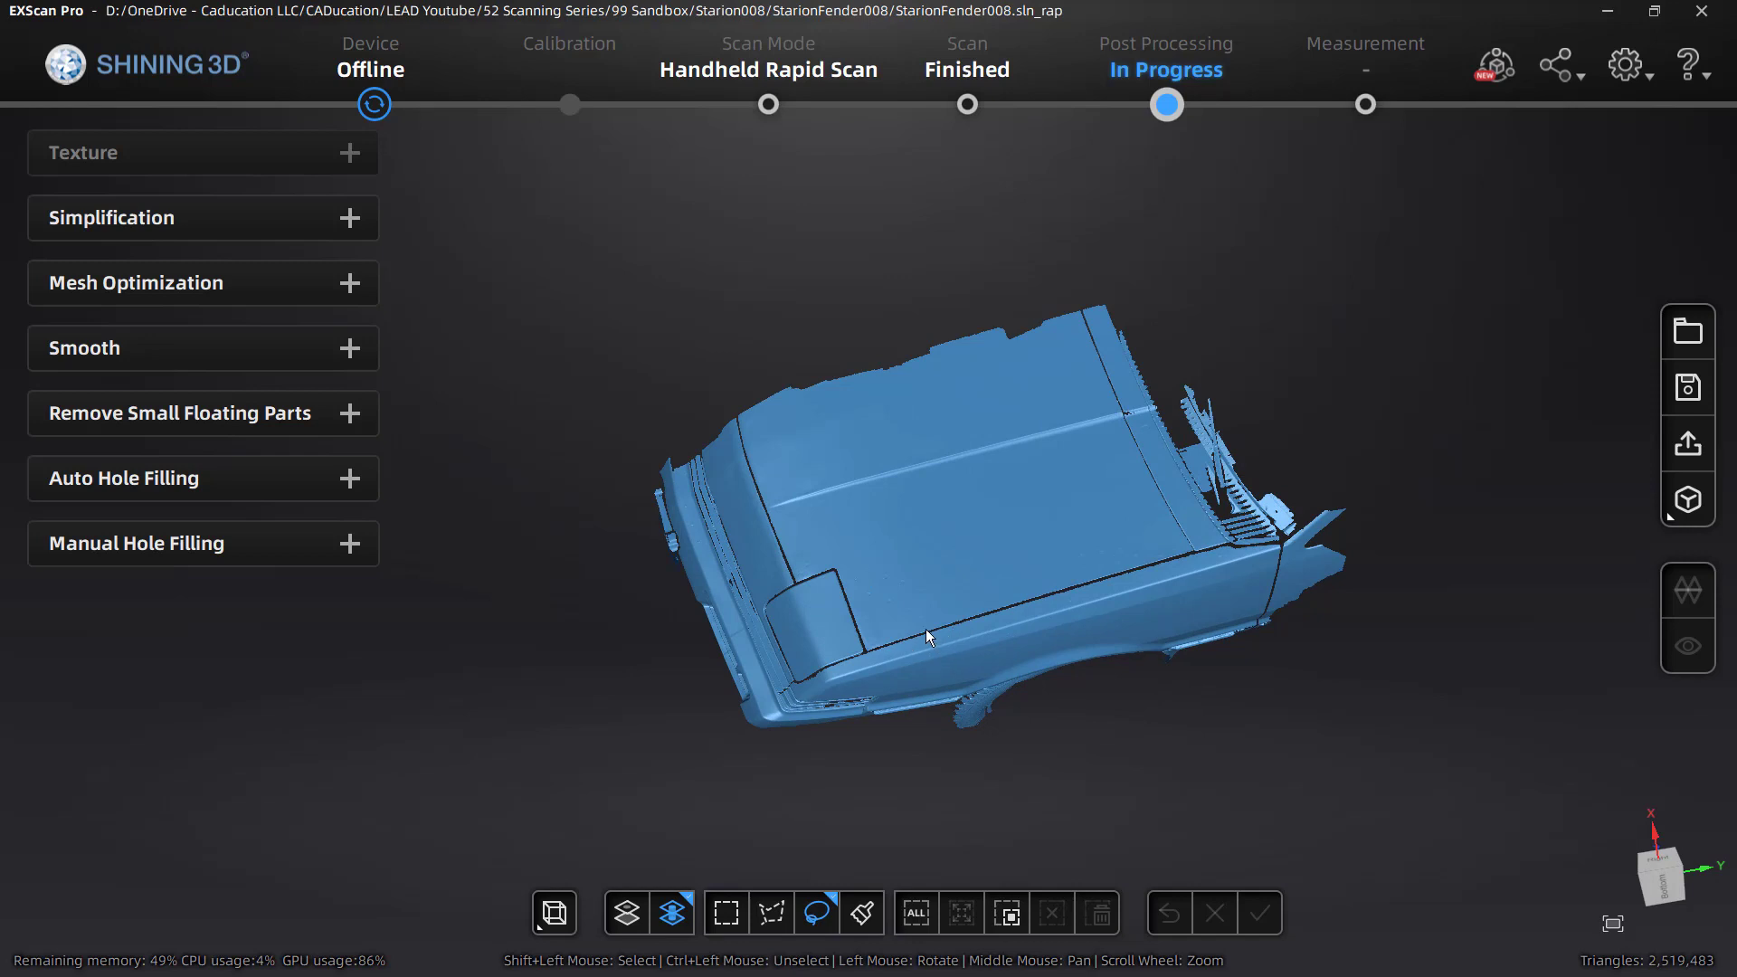
scroll(936, 612, "up", 5)
scroll(903, 617, "up", 5)
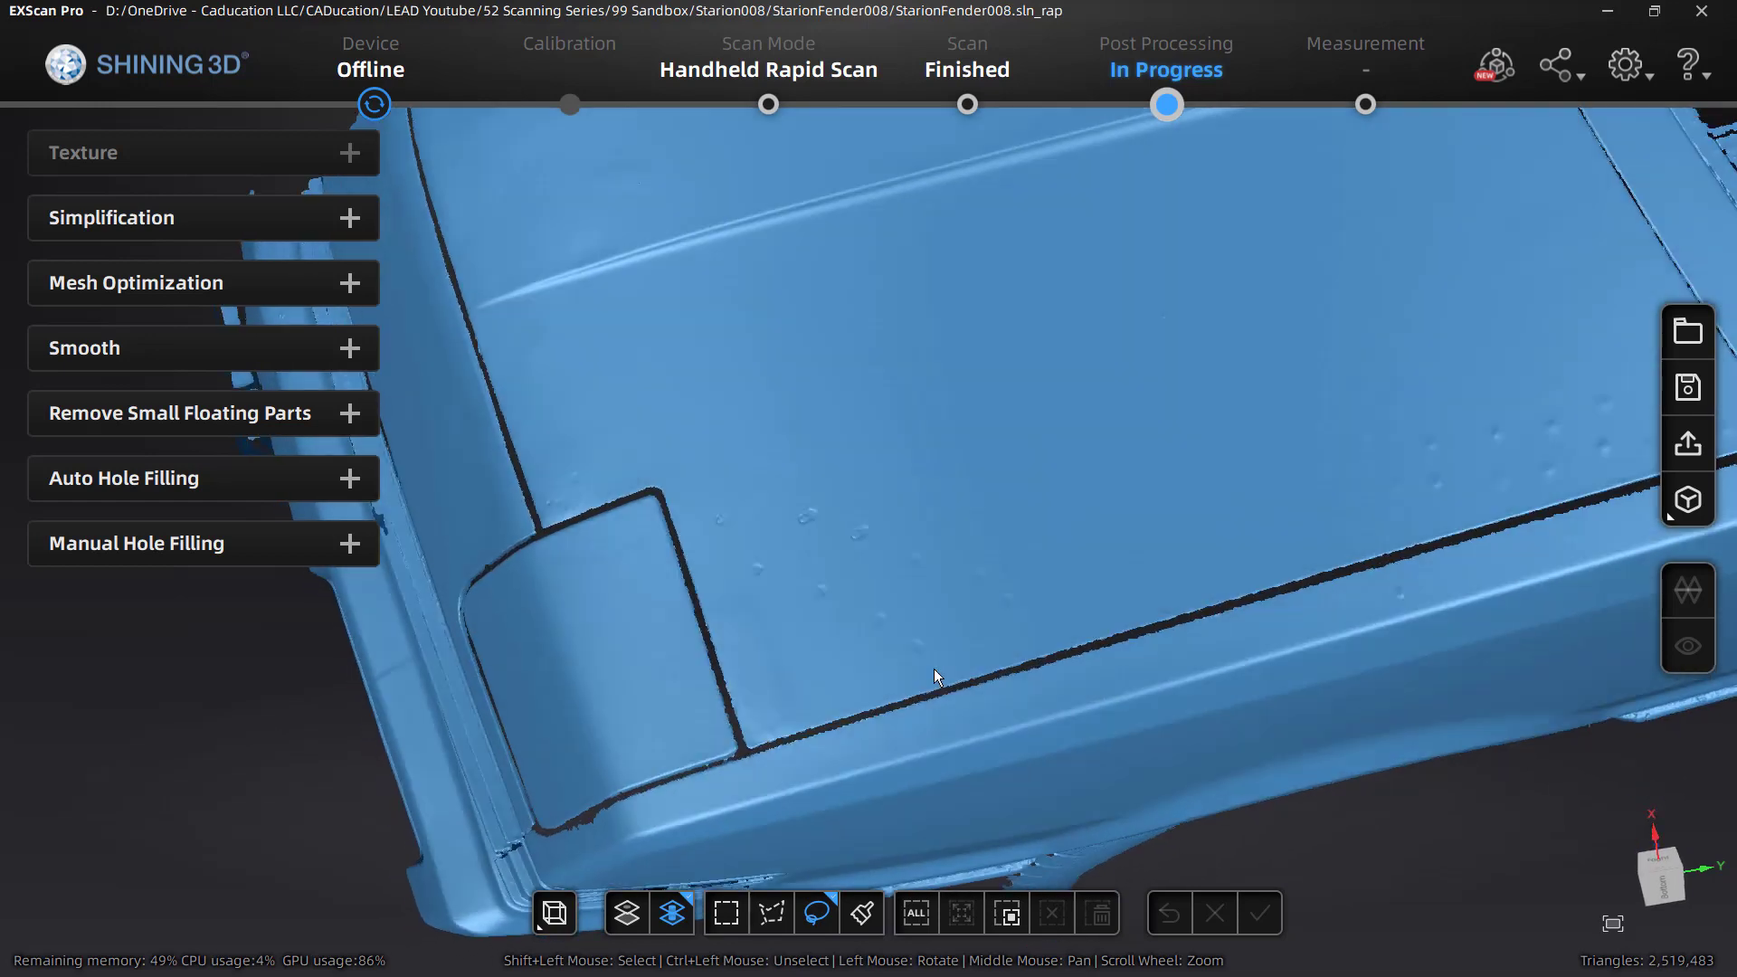
left_click_drag(934, 669, 950, 702)
left_click_drag(803, 559, 790, 648)
scroll(810, 560, "down", 3)
scroll(791, 645, "up", 3)
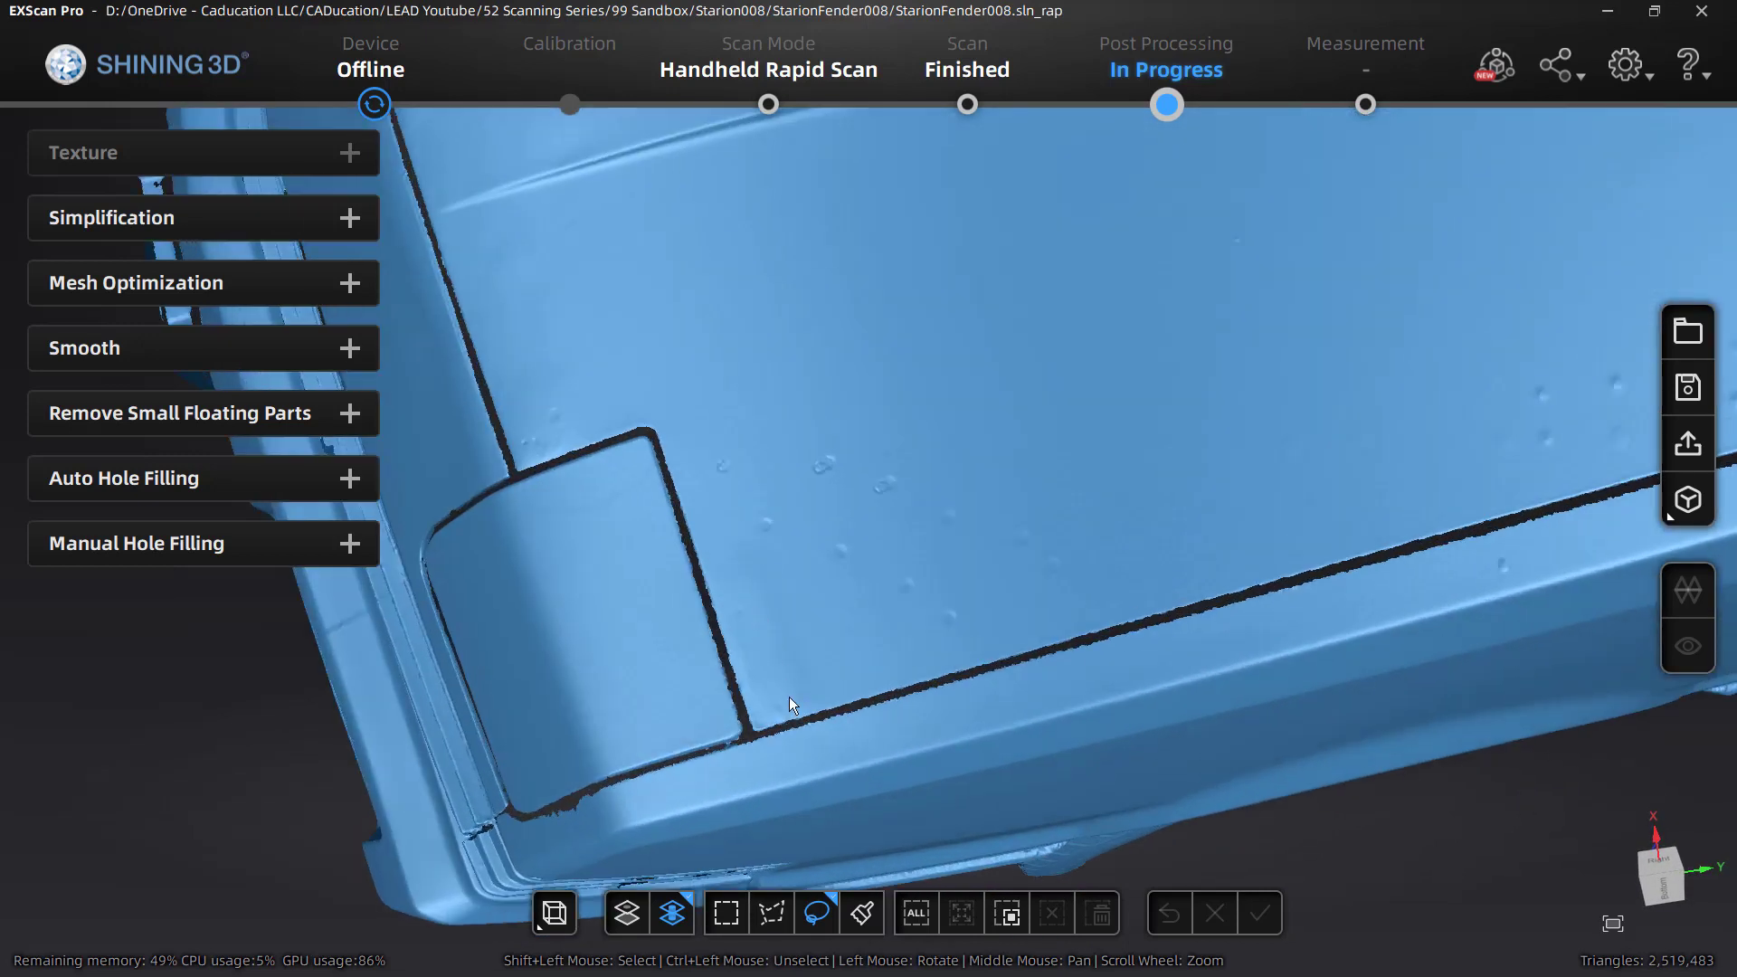
mouse_move(752, 541)
left_mouse_down()
mouse_move(790, 541)
mouse_move(814, 605)
mouse_move(812, 634)
mouse_move(797, 619)
mouse_move(823, 748)
mouse_move(818, 637)
left_mouse_up()
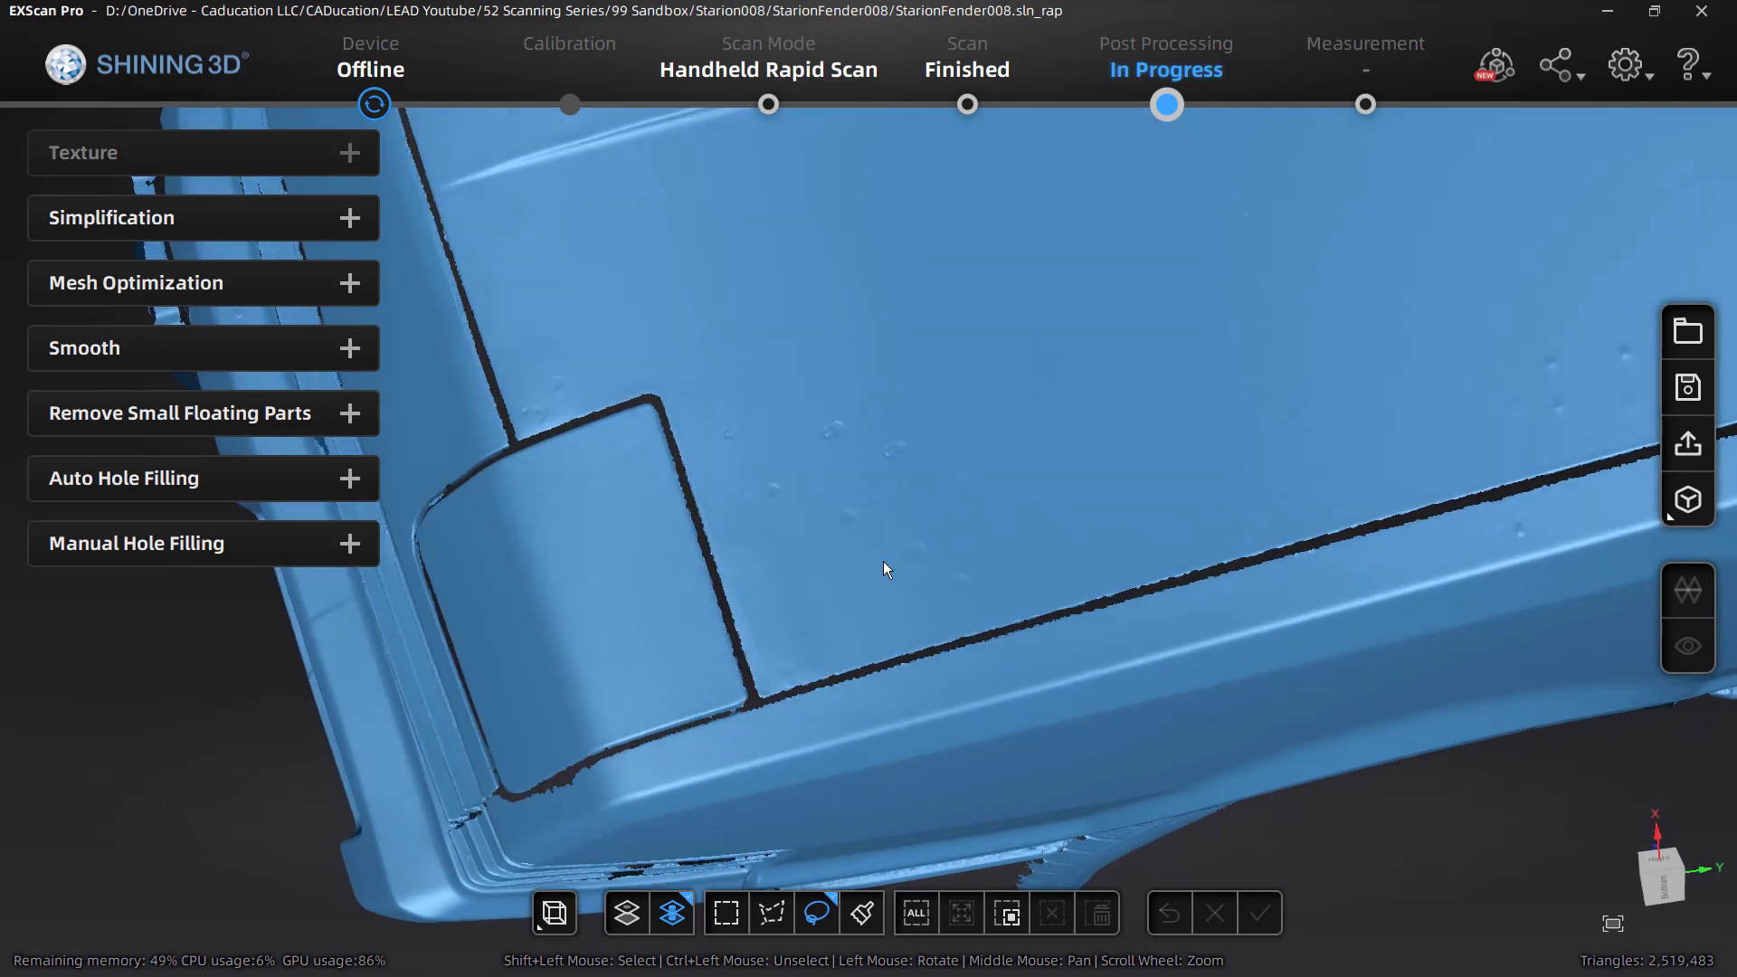
left_click_drag(860, 487, 882, 487)
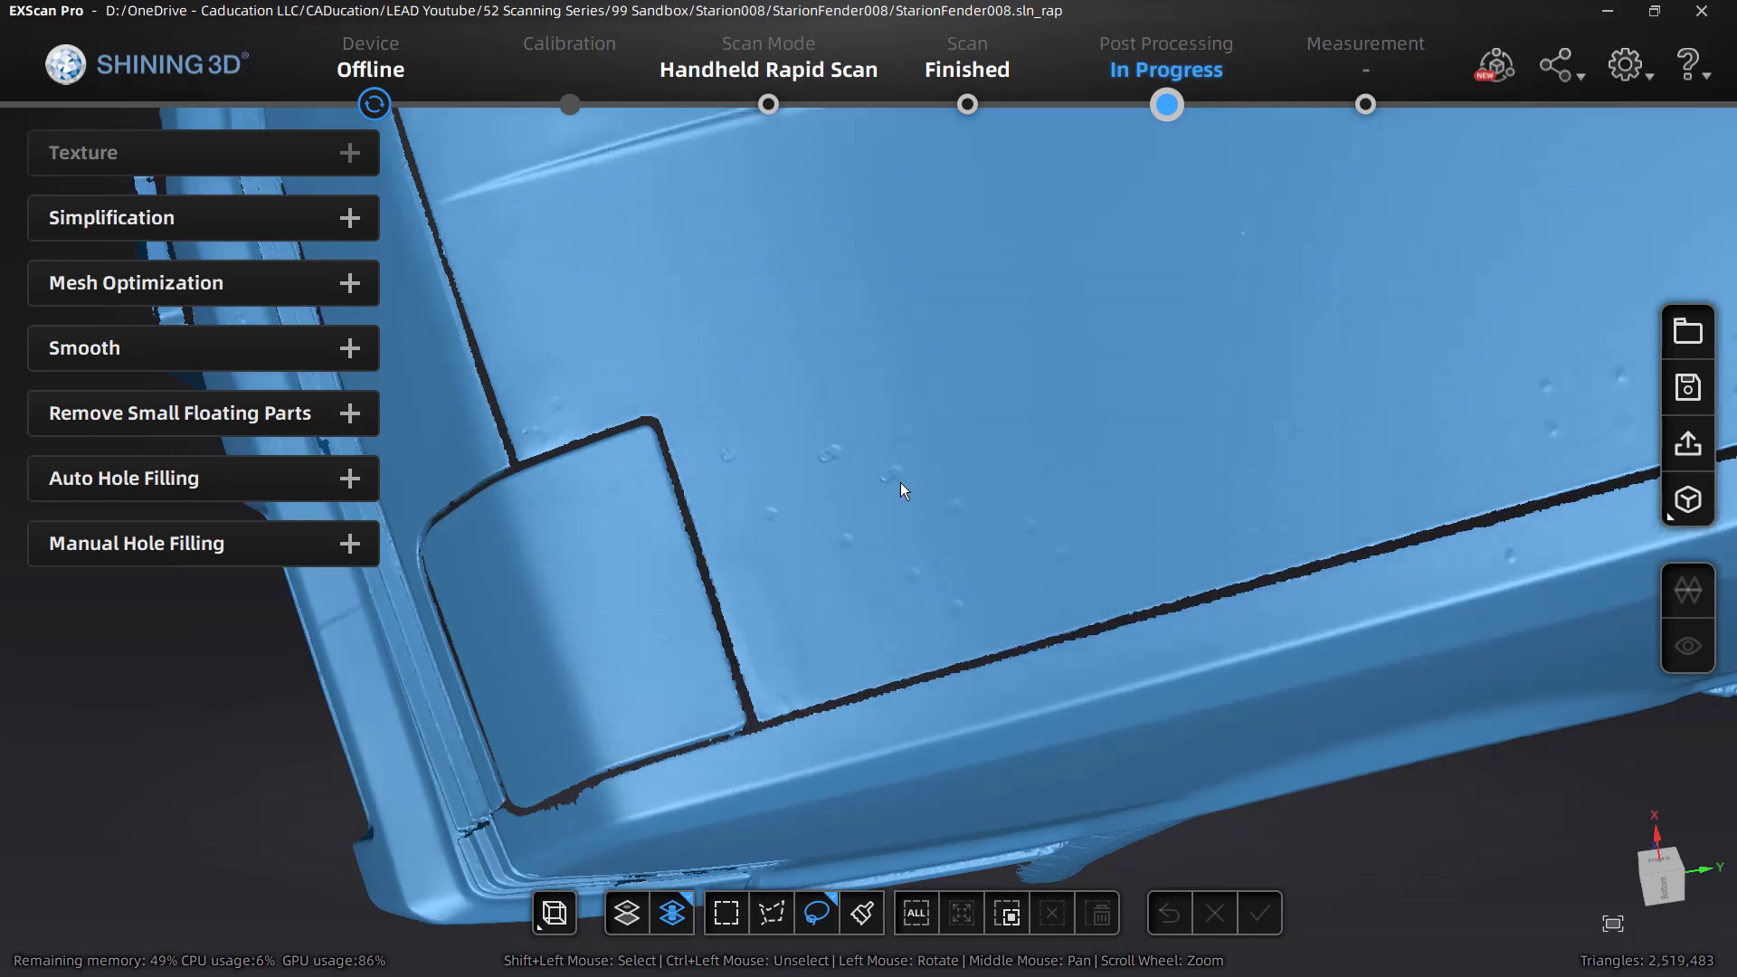
- Examine the lower fender panel between the bumper and the wheel arch for raised marker traces
scroll(848, 432, "down", 5)
left_click_drag(1167, 577, 842, 479)
left_click_drag(946, 422, 935, 460)
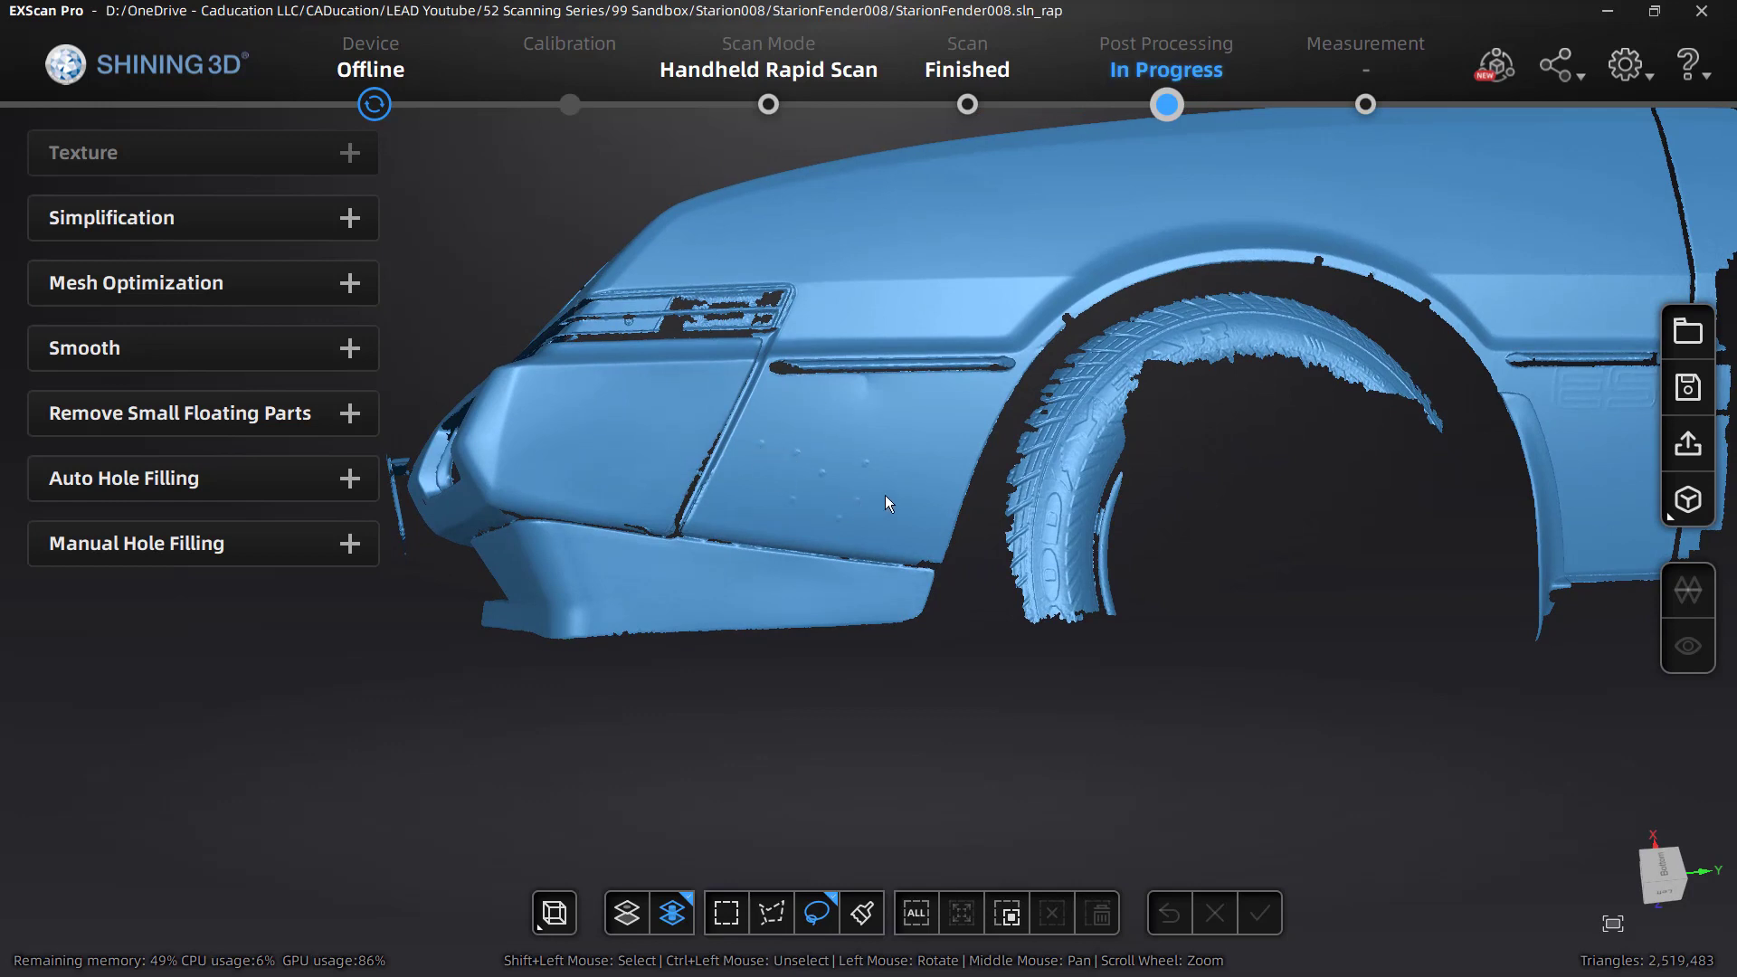
left_click_drag(992, 318, 832, 702)
left_click_drag(941, 577, 923, 387)
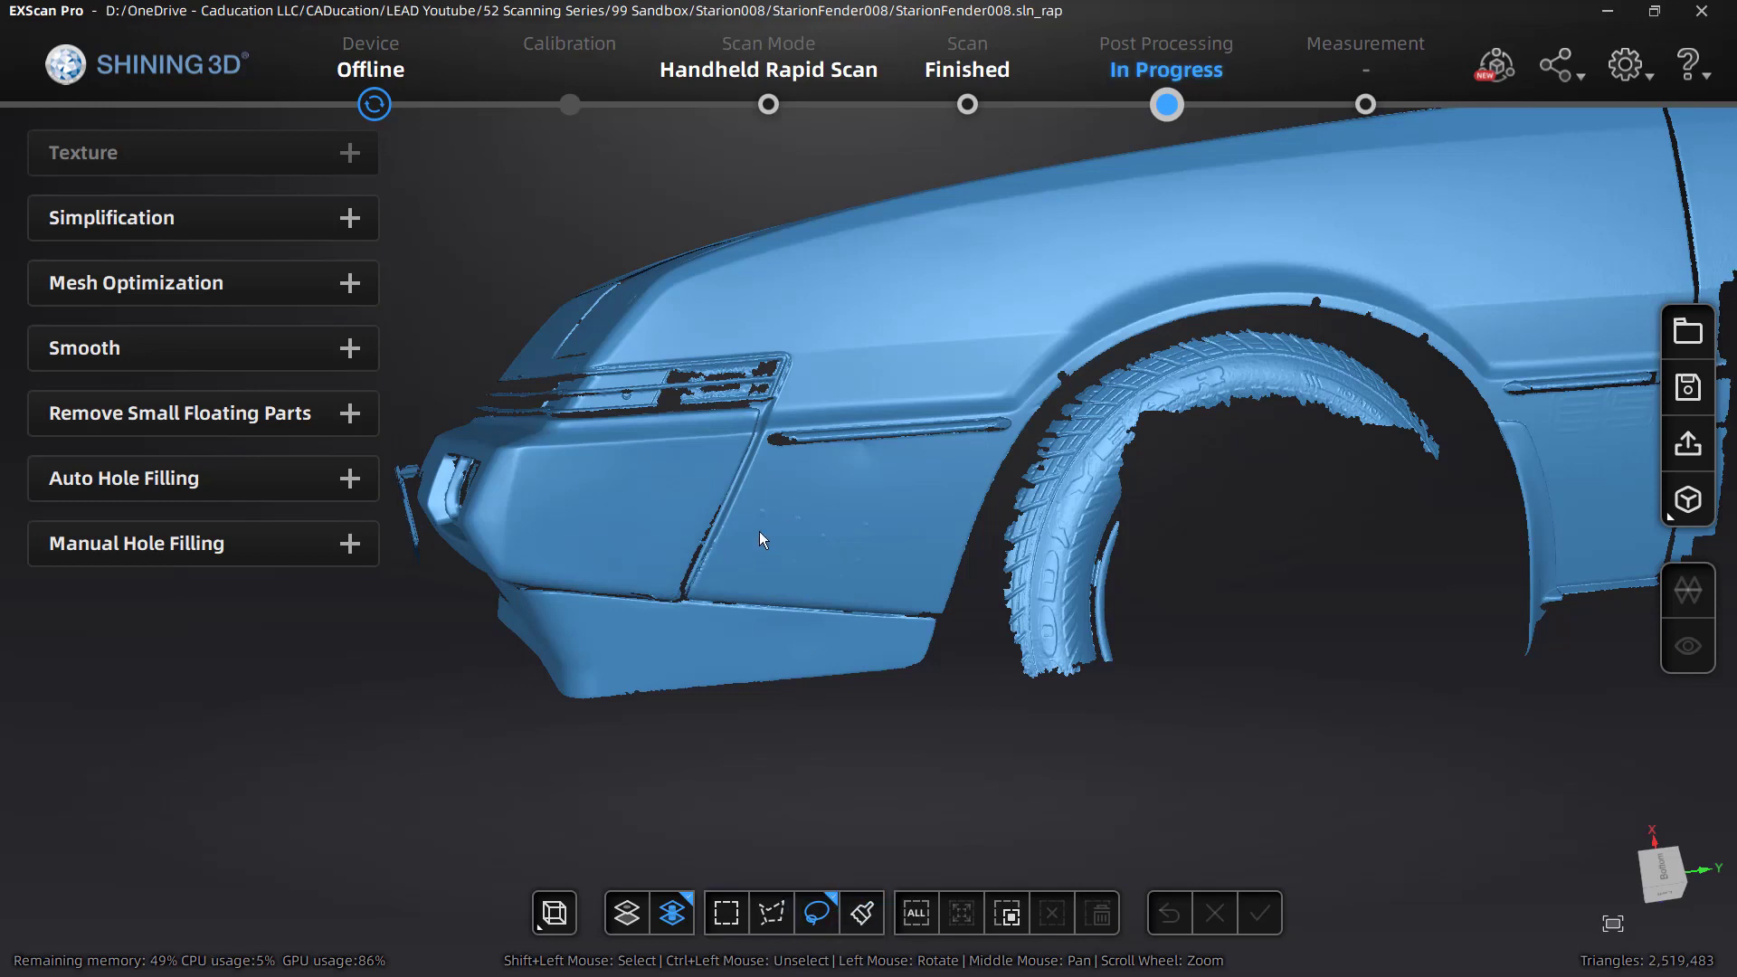
scroll(761, 535, "up", 2)
scroll(762, 534, "up", 3)
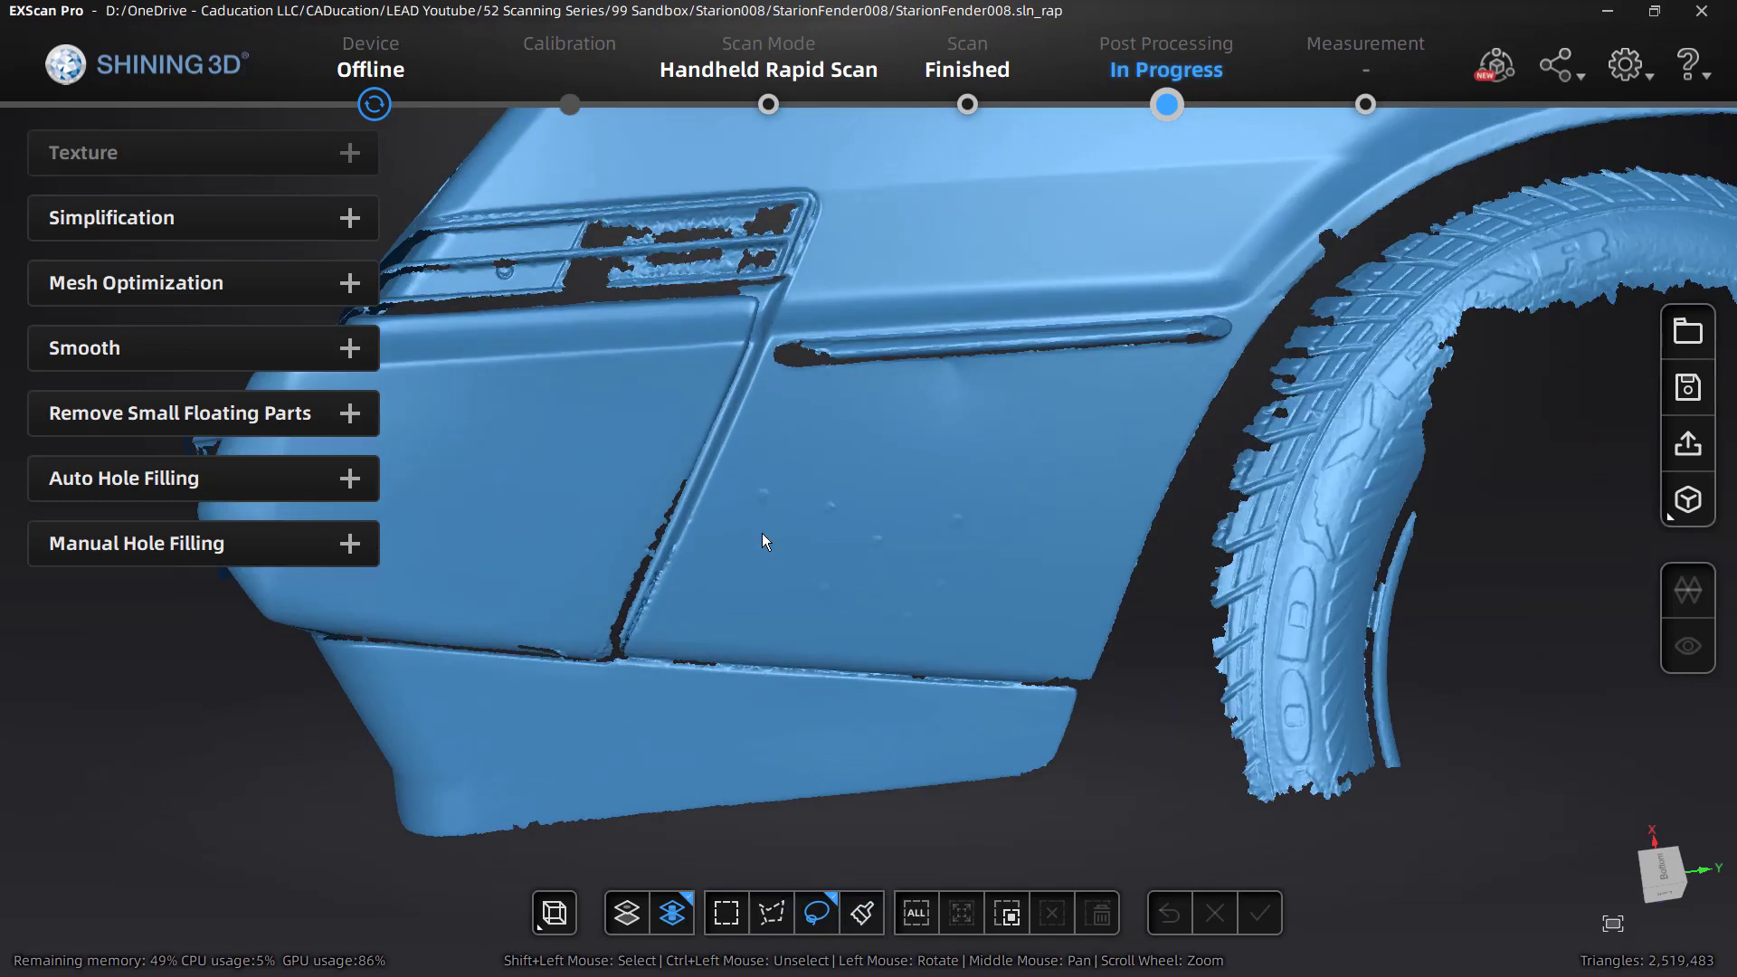
scroll(802, 559, "up", 2)
middle_click_drag(802, 559, 758, 365)
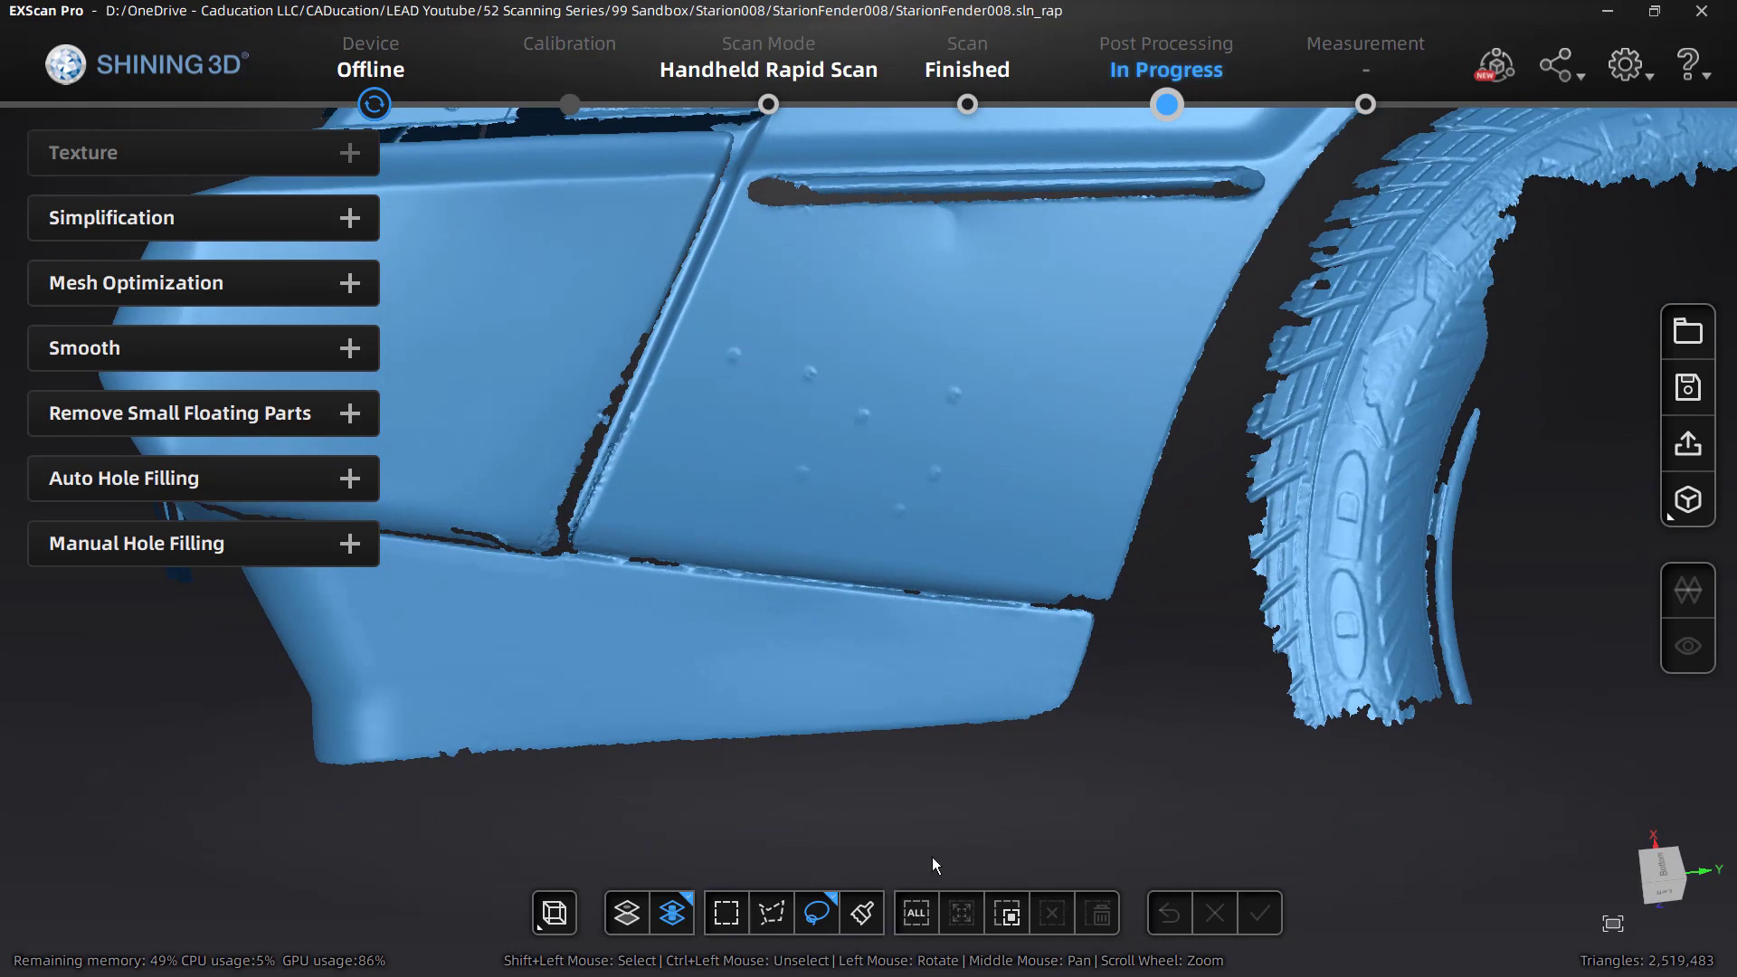
- Switch to Paint Brush selection, clear the oversized test patch and shrink the brush to roughly the size of a marker bump
left_click(863, 913)
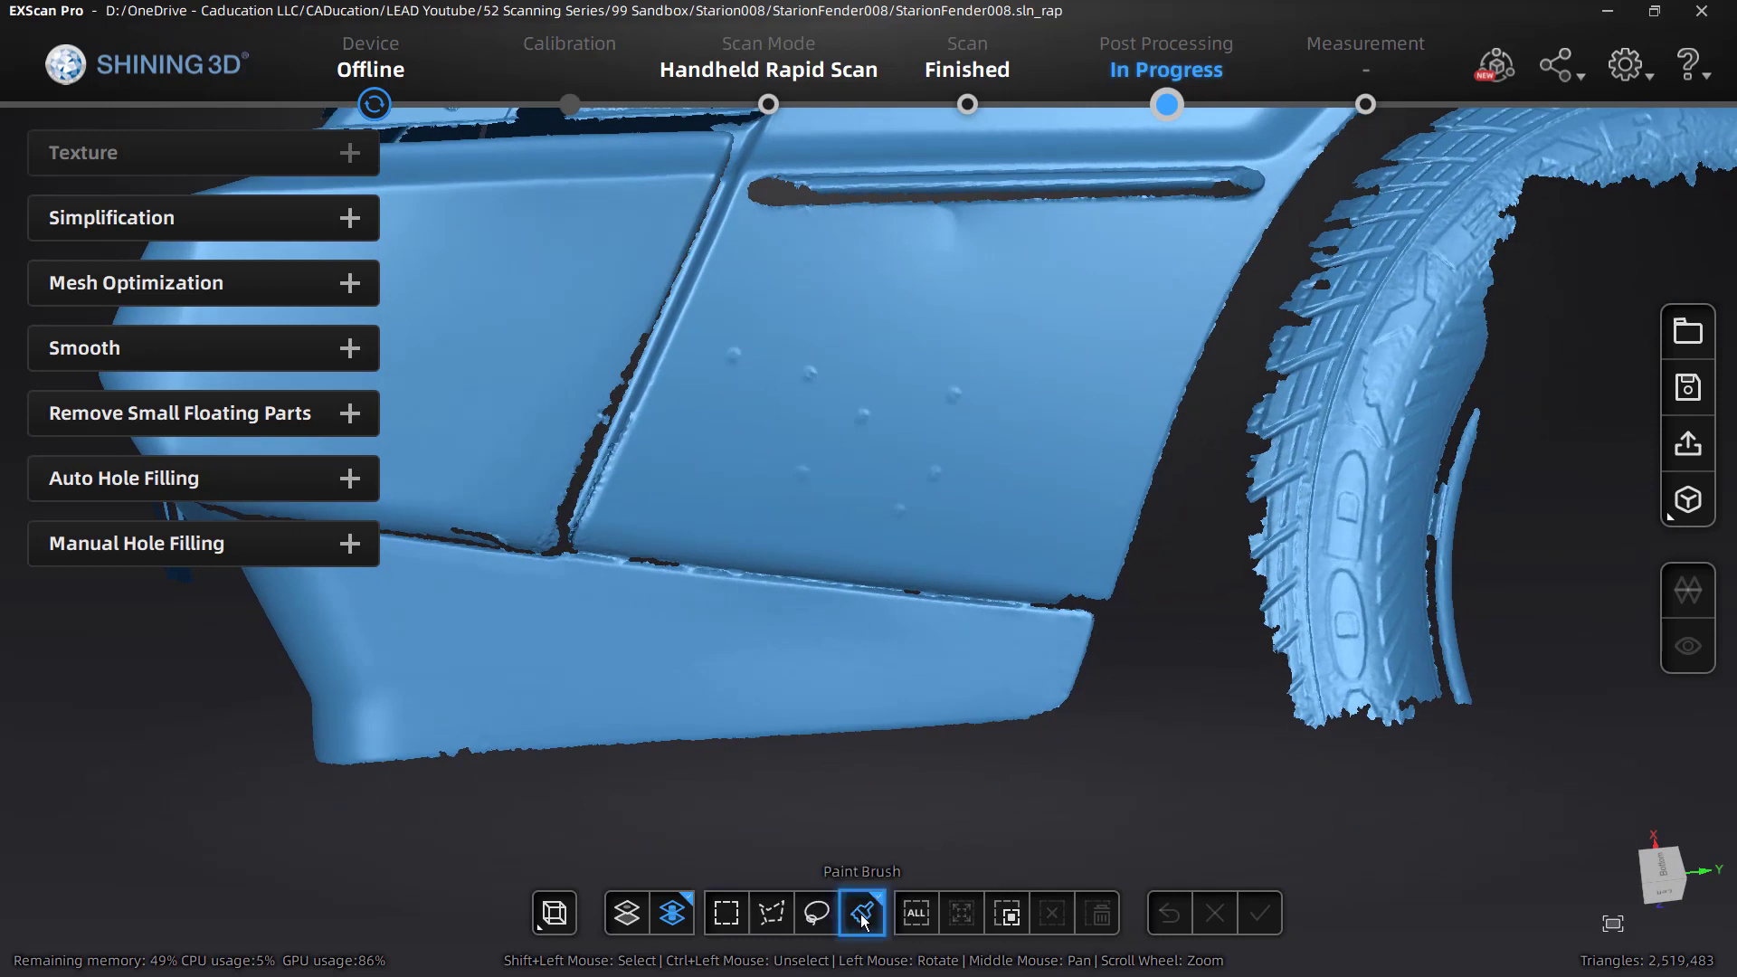
left_click(791, 473, "shift")
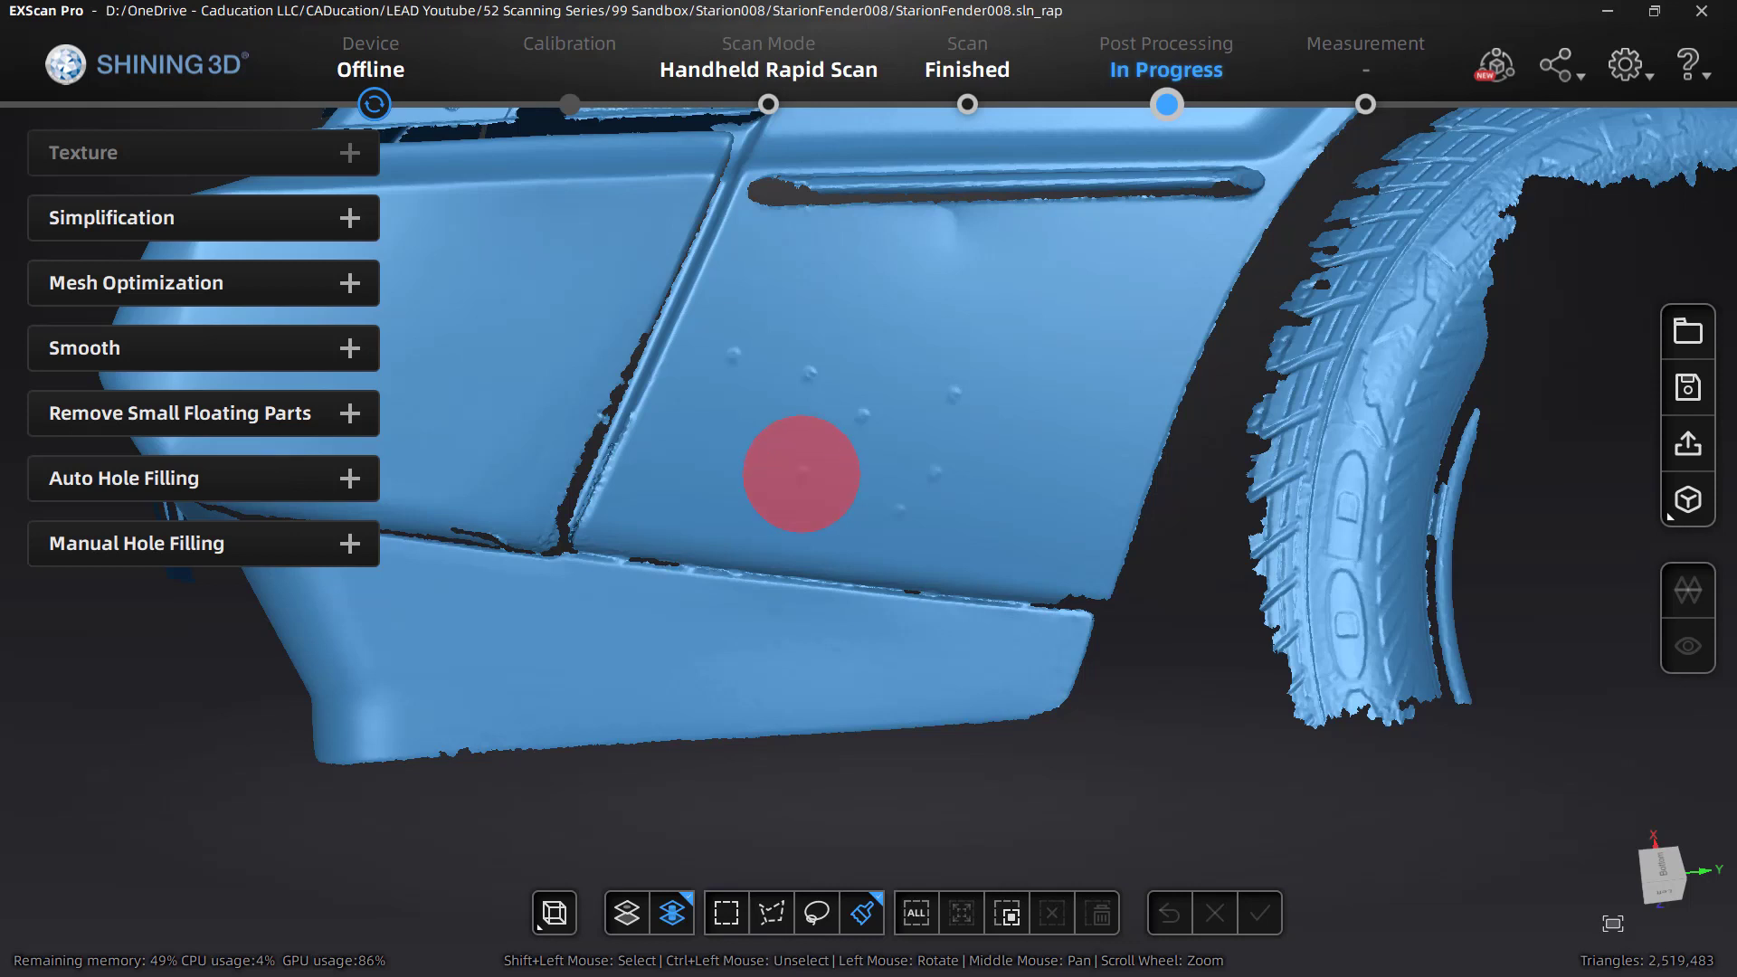
left_click(803, 475, "shift")
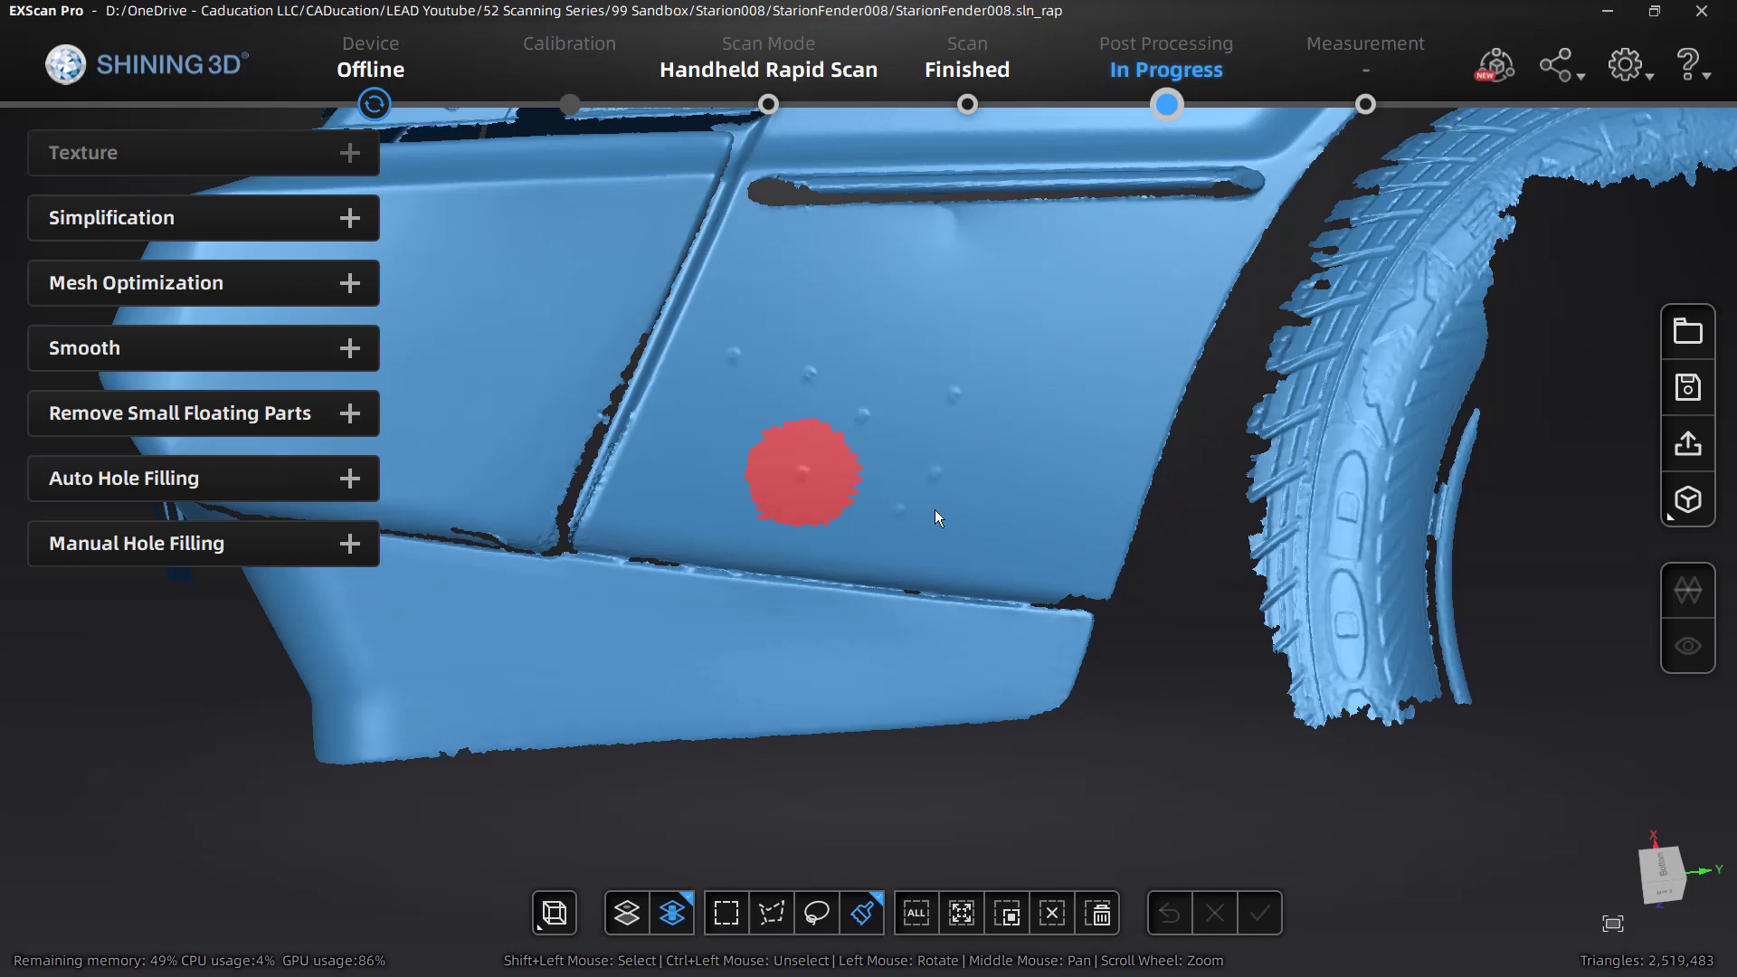
mouse_move(795, 474)
left_mouse_down("ctrl")
mouse_move(823, 479)
mouse_move(814, 456)
mouse_move(840, 446)
left_mouse_up("ctrl")
left_click(810, 459, "shift")
scroll(811, 462, "down", 3, "ctrl")
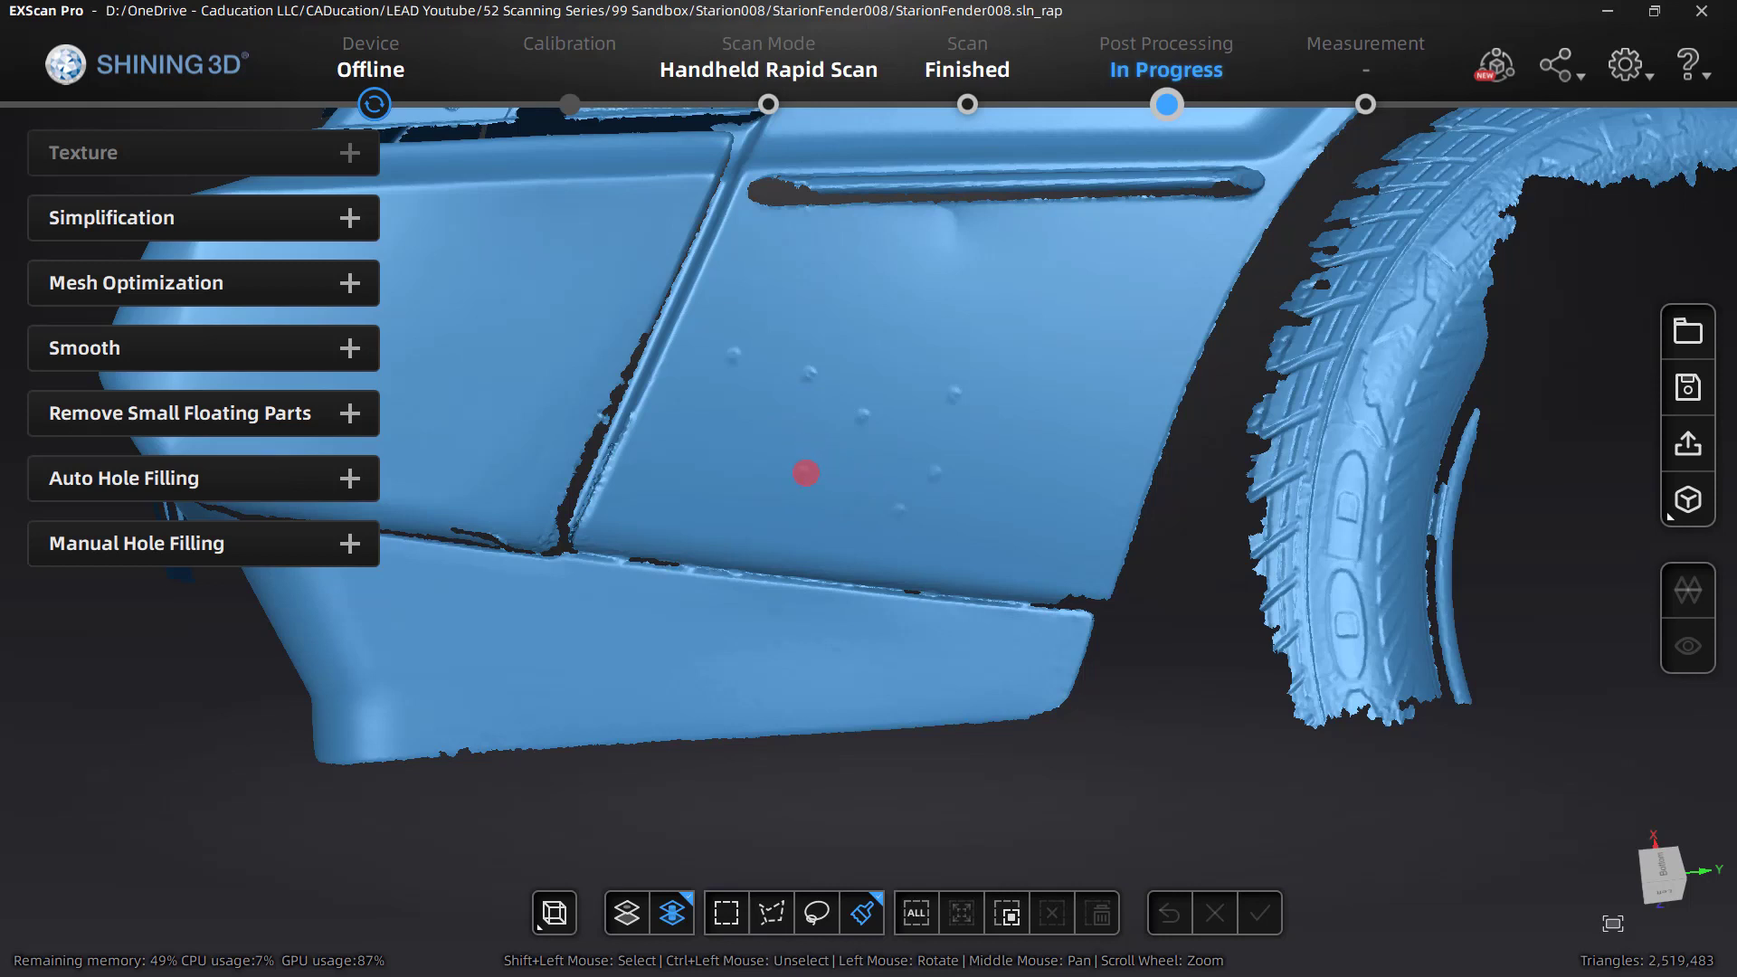
- Paint-select the seven marker bumps and the trim slot with the dent below it on the lower fender panel, and delete them
left_click(803, 472, "shift")
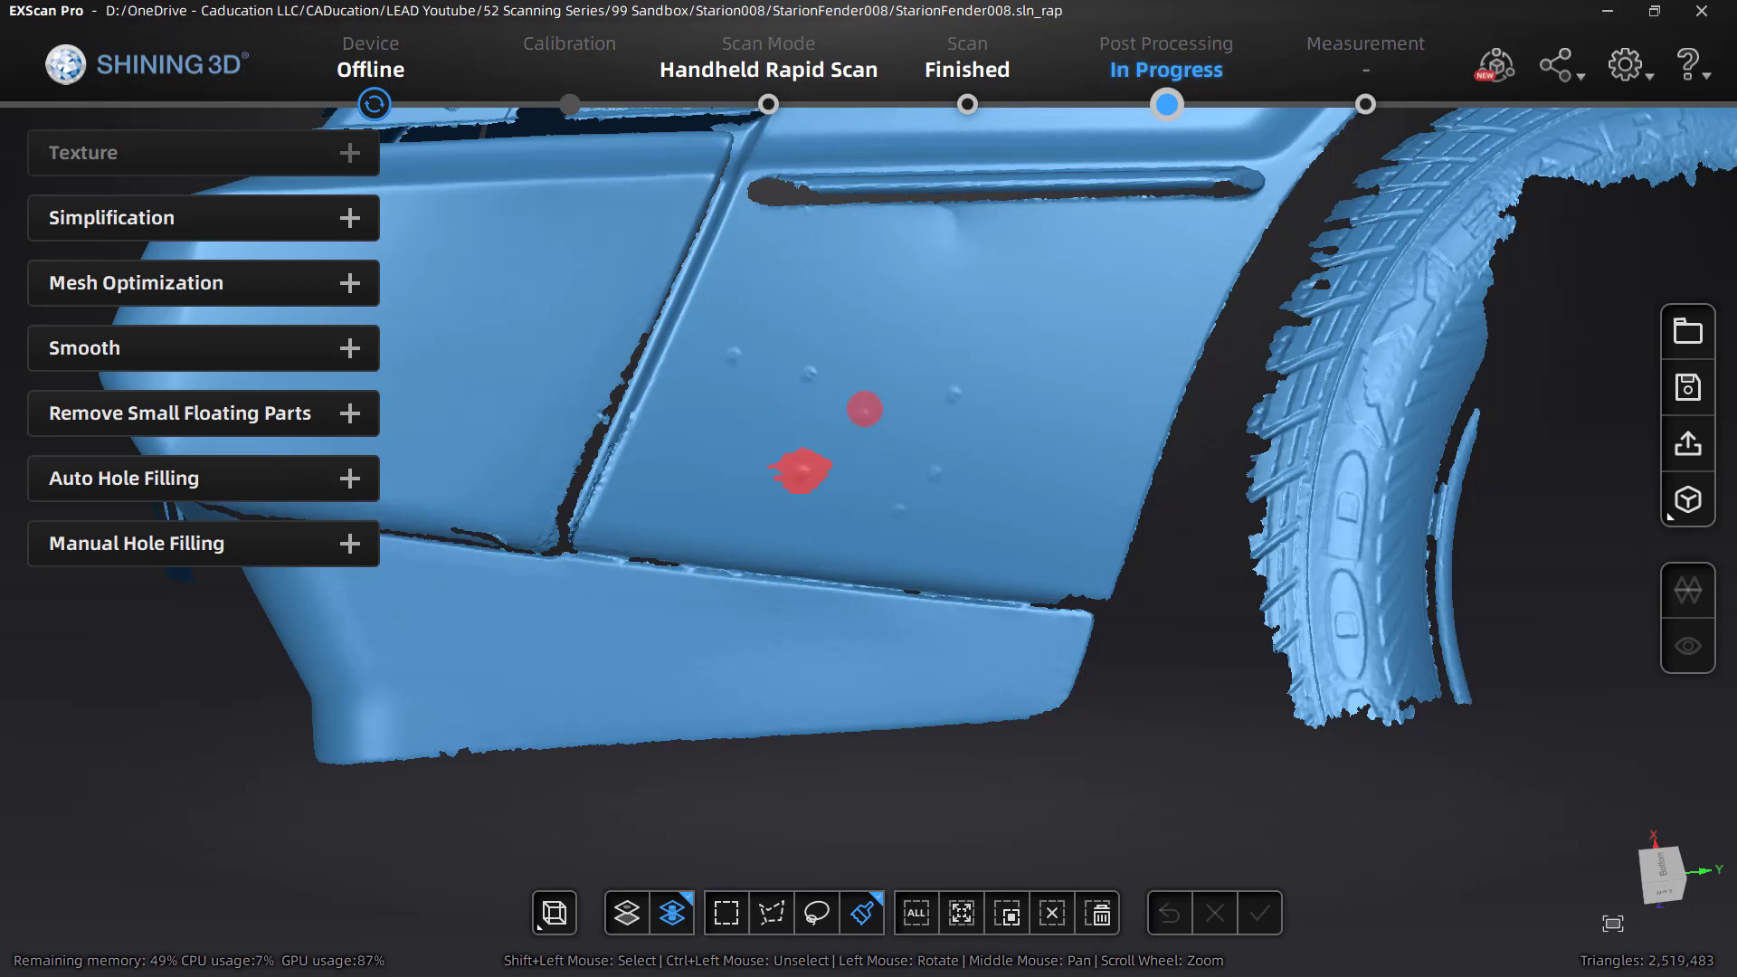
left_click(862, 415, "shift")
left_click(953, 394, "shift")
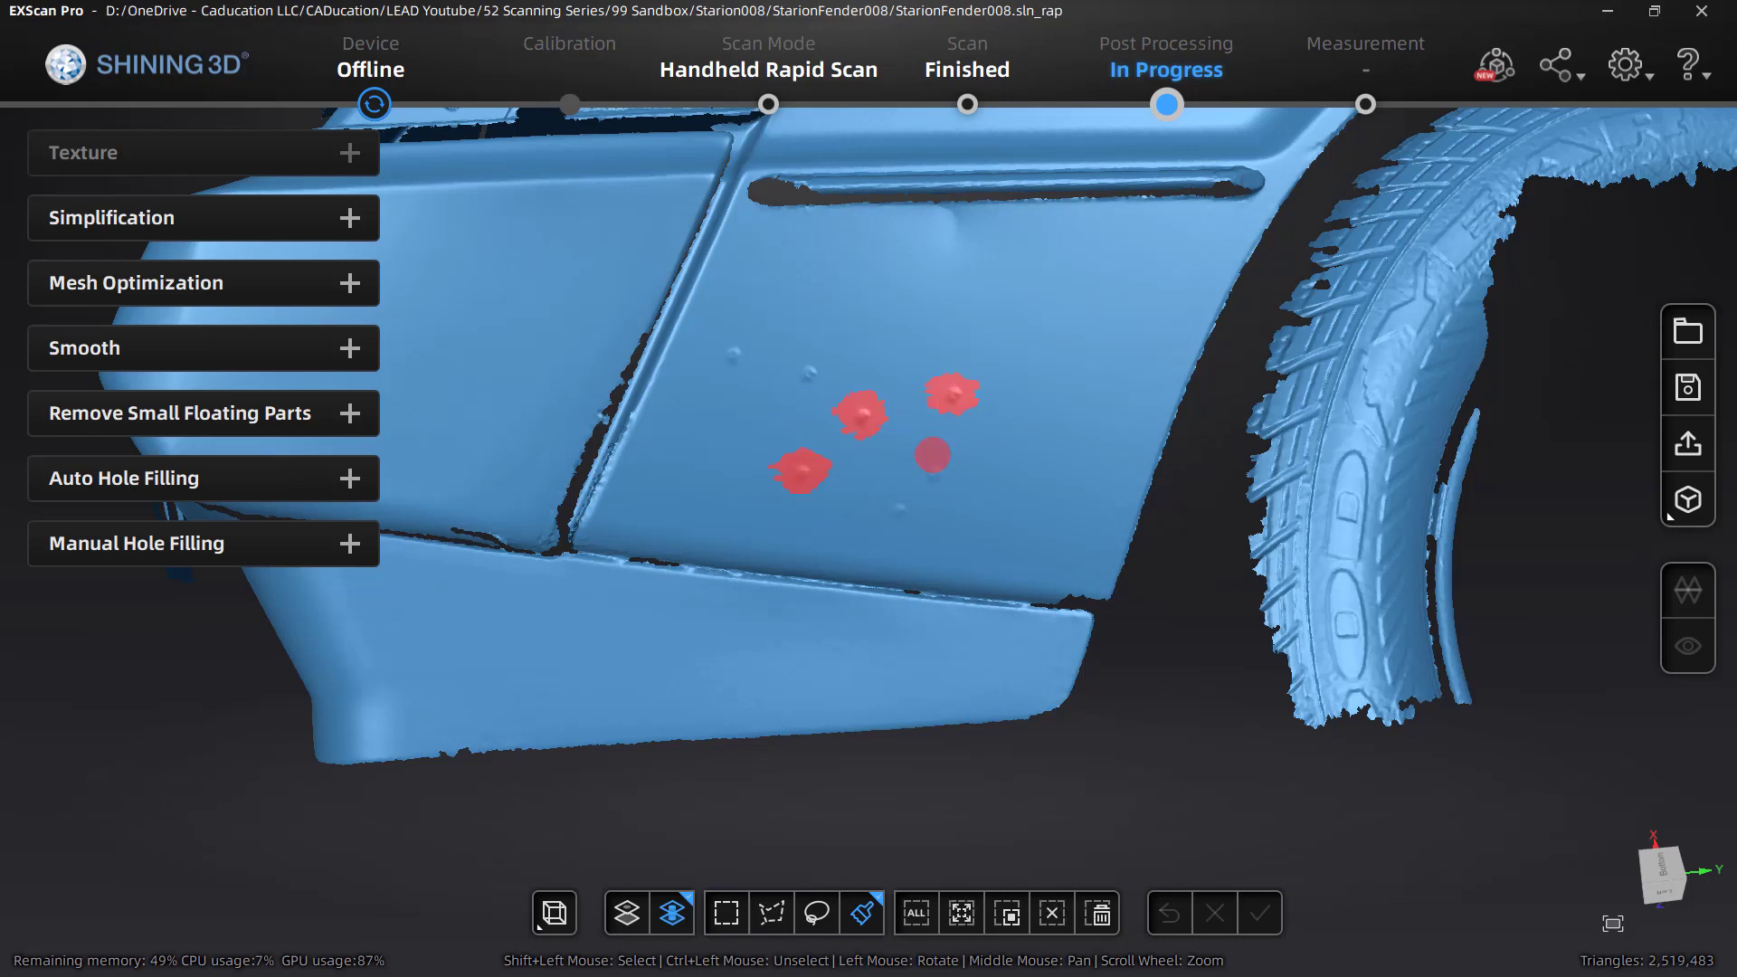
left_click(934, 473, "shift")
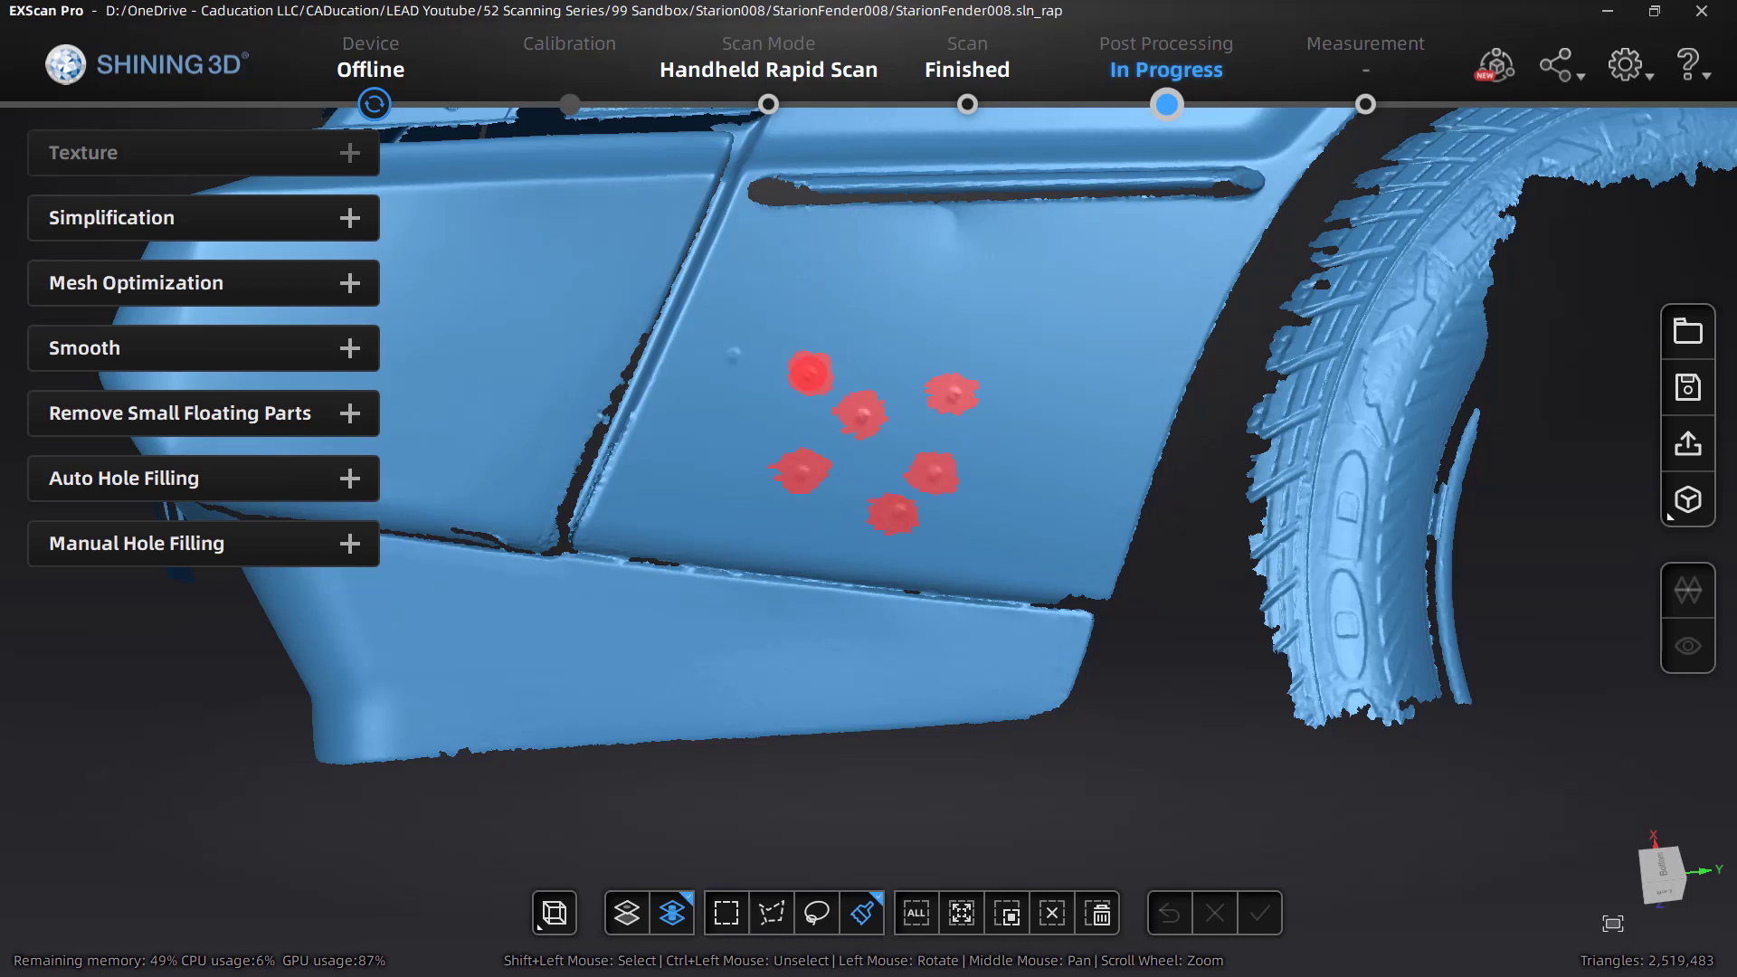
left_click(729, 355, "shift")
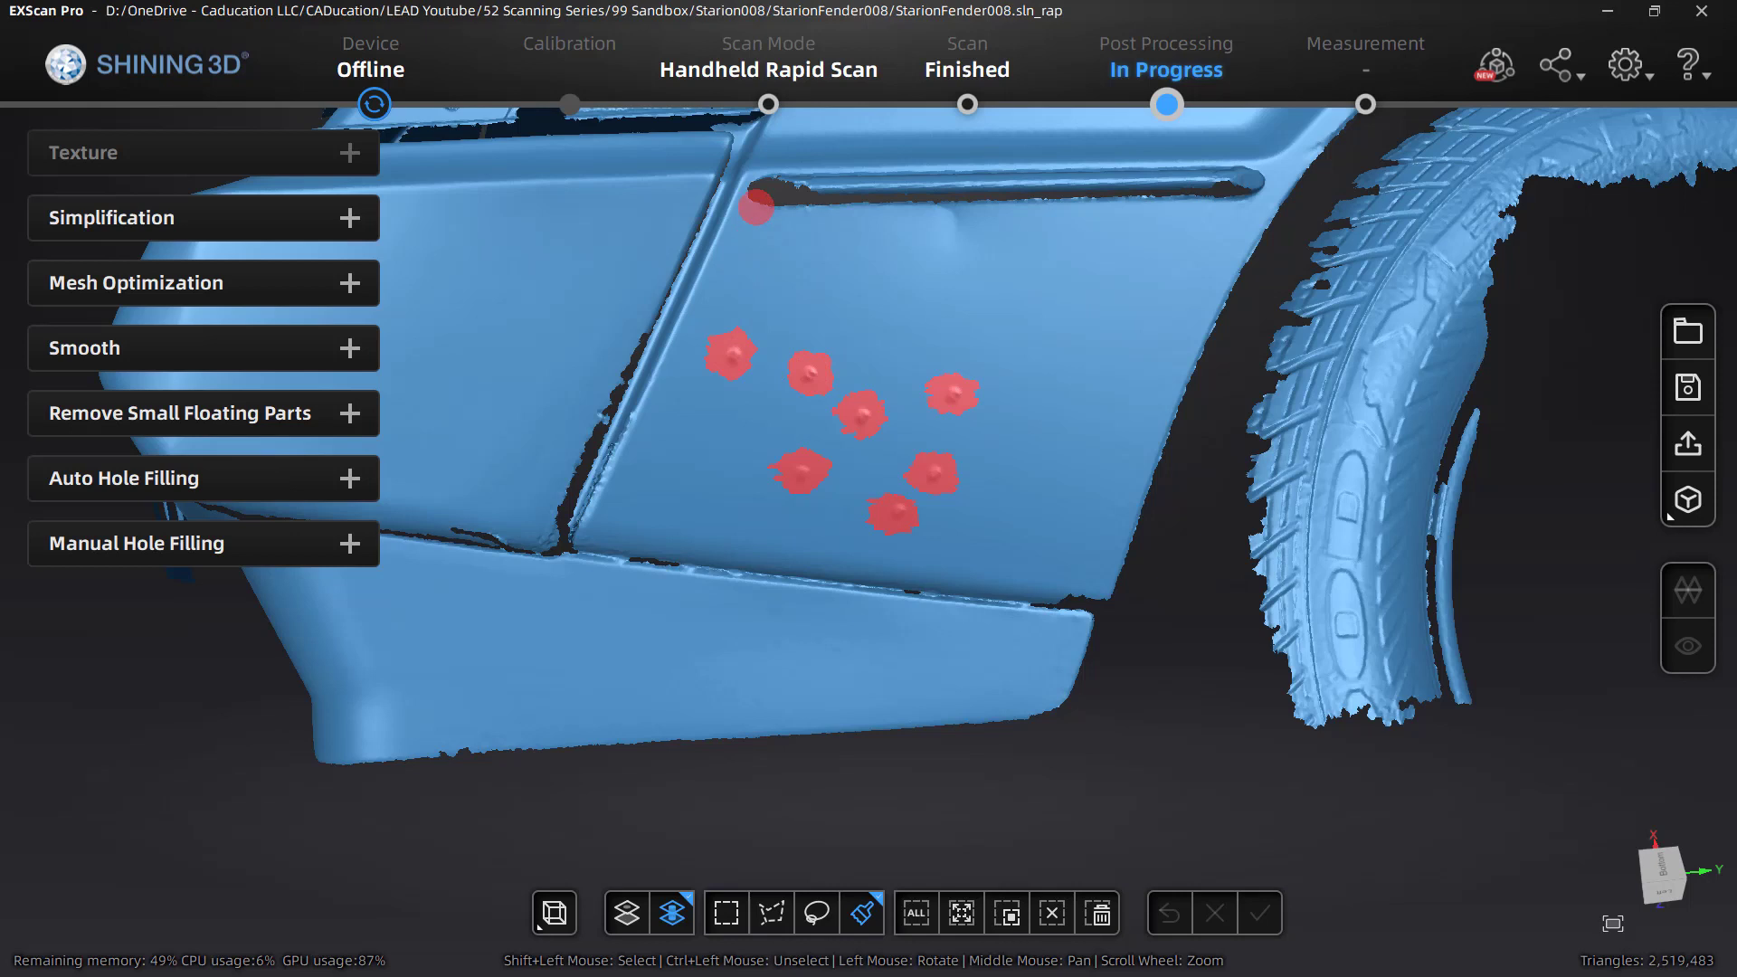
mouse_move(767, 191)
left_mouse_down("shift")
mouse_move(1251, 185)
mouse_move(790, 213)
left_mouse_up("shift")
mouse_move(896, 217)
left_mouse_down("shift")
mouse_move(975, 228)
mouse_move(957, 246)
left_mouse_up("shift")
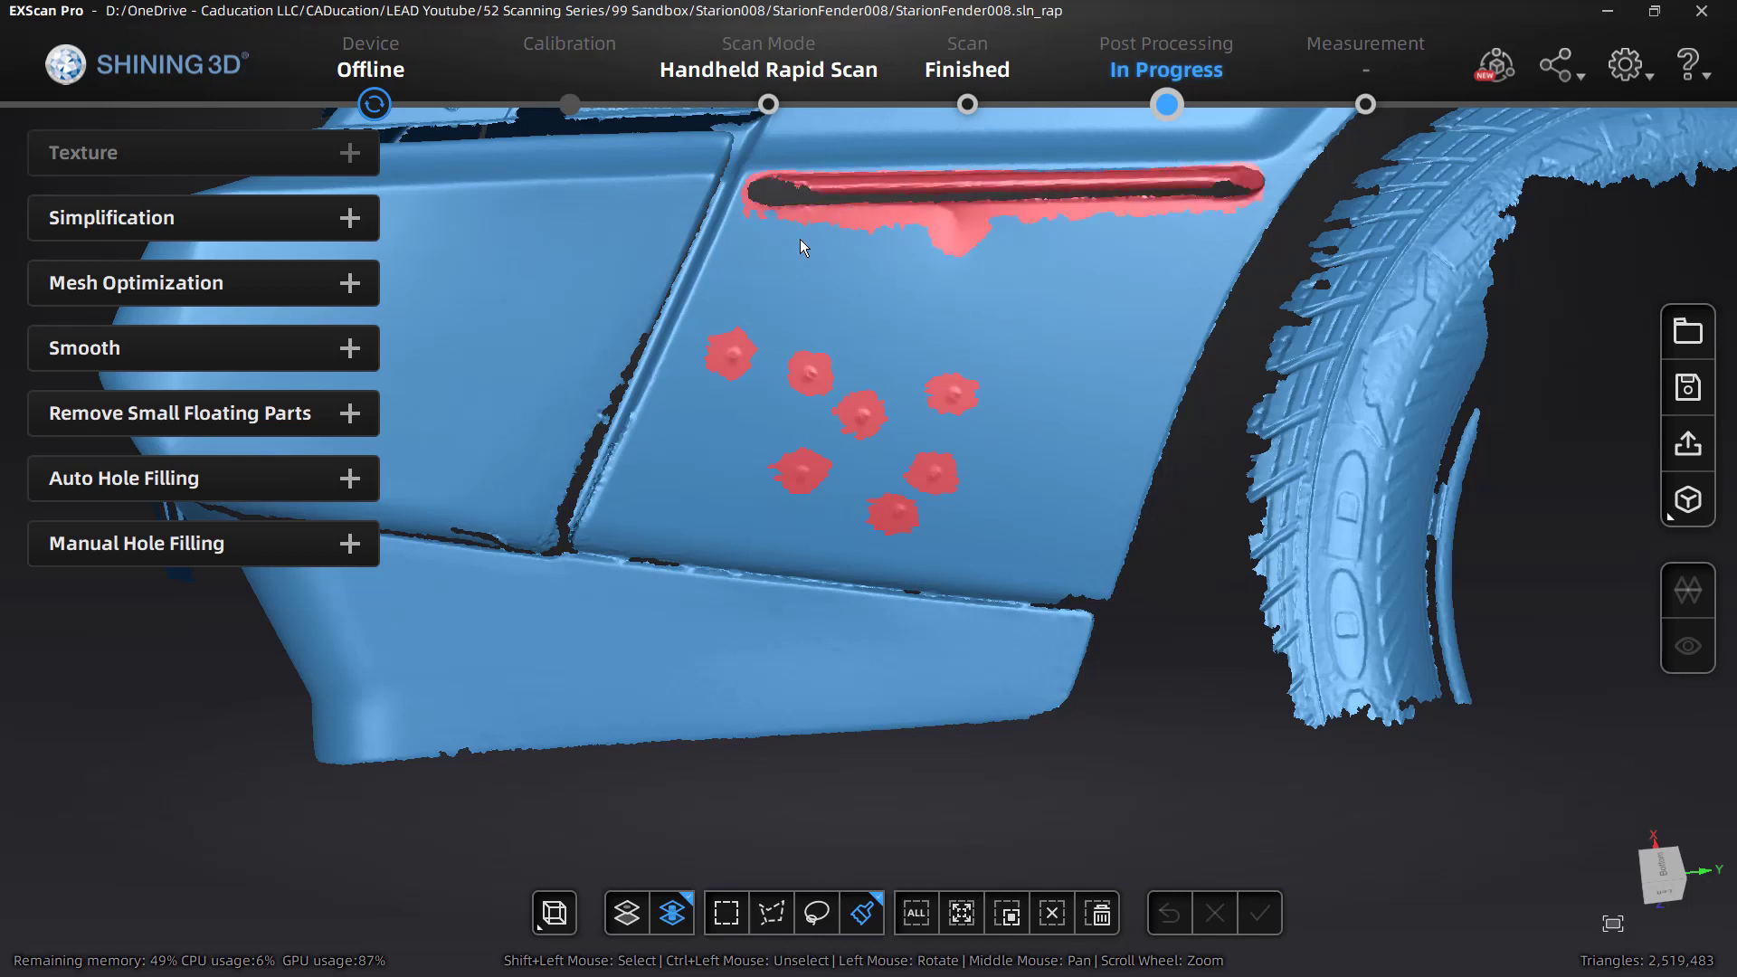
left_click(1098, 913)
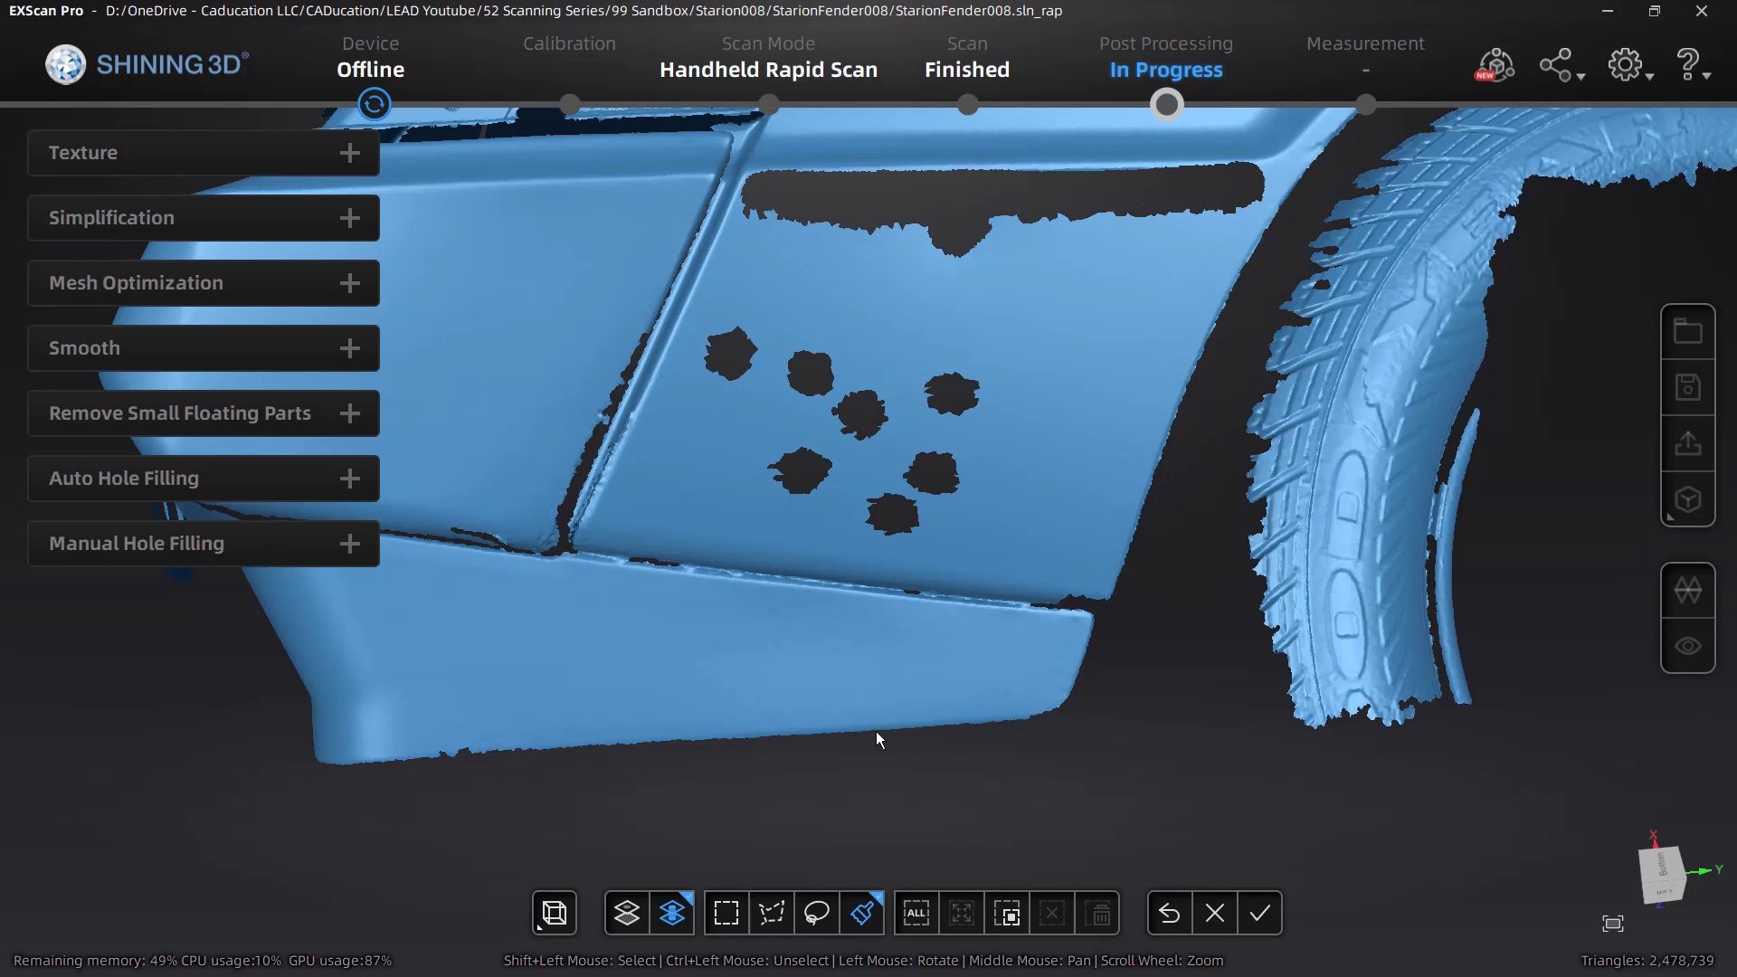
- Paint a trial patch beside the marker holes on the lower fender panel, and undo the last deletion
left_click_drag(866, 720, 894, 757)
scroll(763, 430, "down", 5)
left_click_drag(928, 397, 939, 432, "shift")
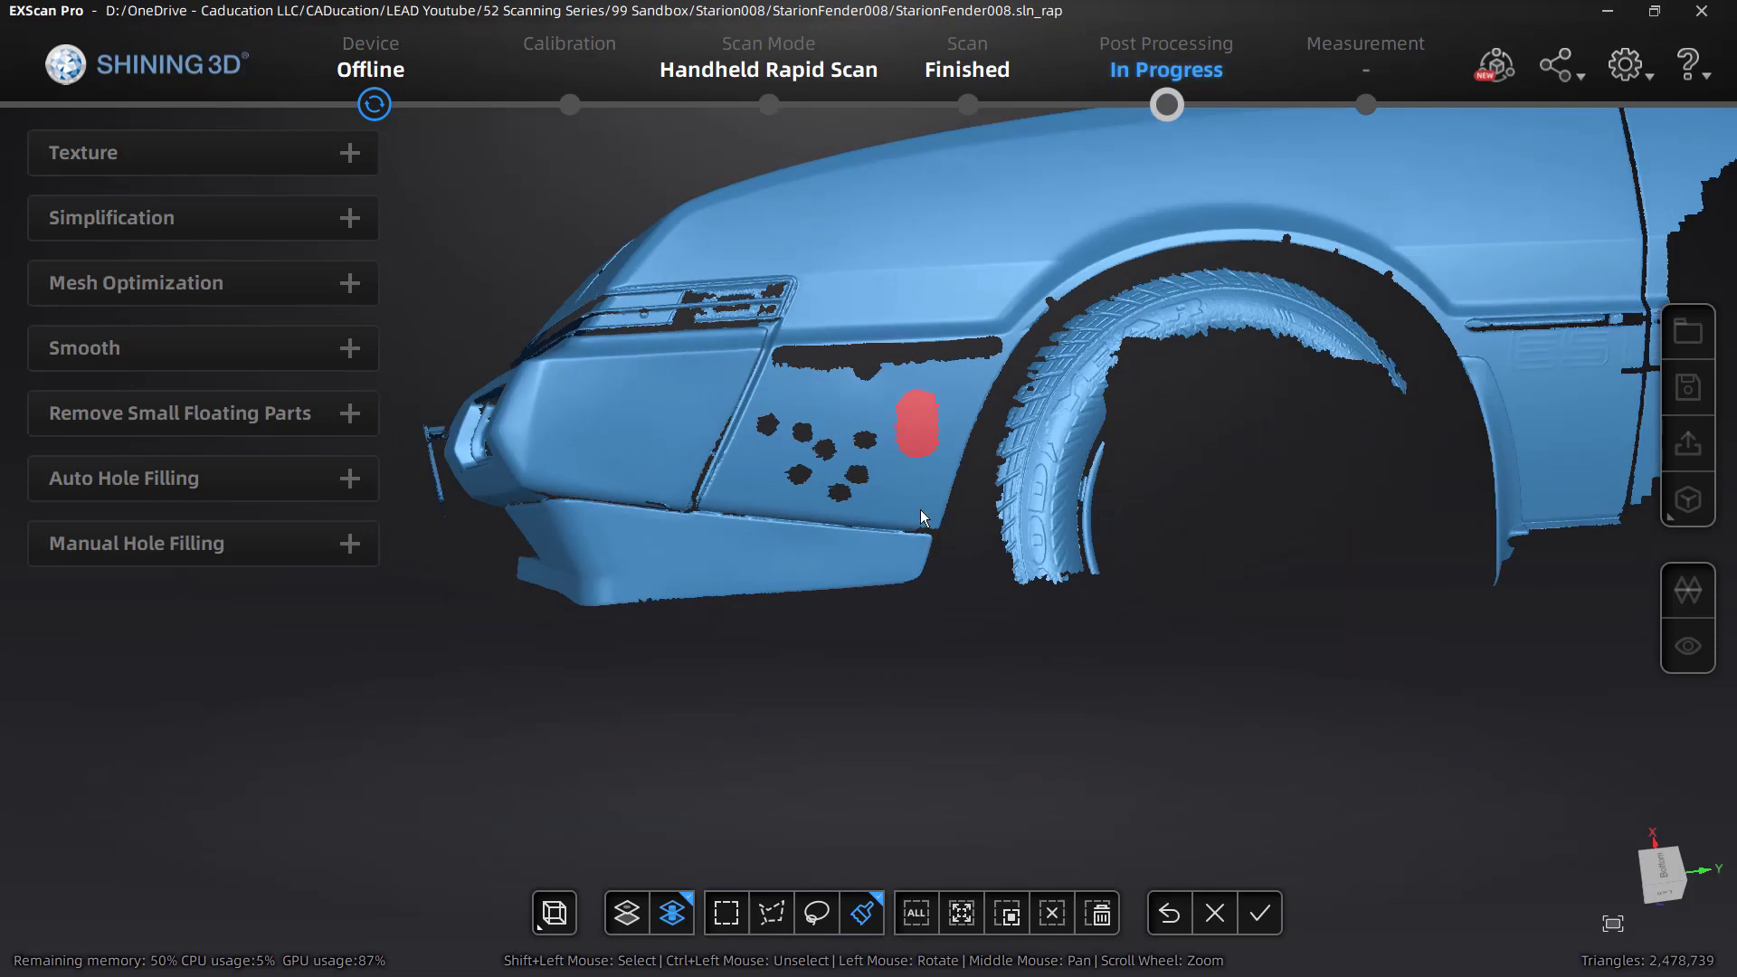
left_click(1169, 913)
- Reselect the seven marker bumps, trim slot and dent on the lower fender panel, unselect the overspill, delete the selection and apply the edit
scroll(797, 432, "up", 2)
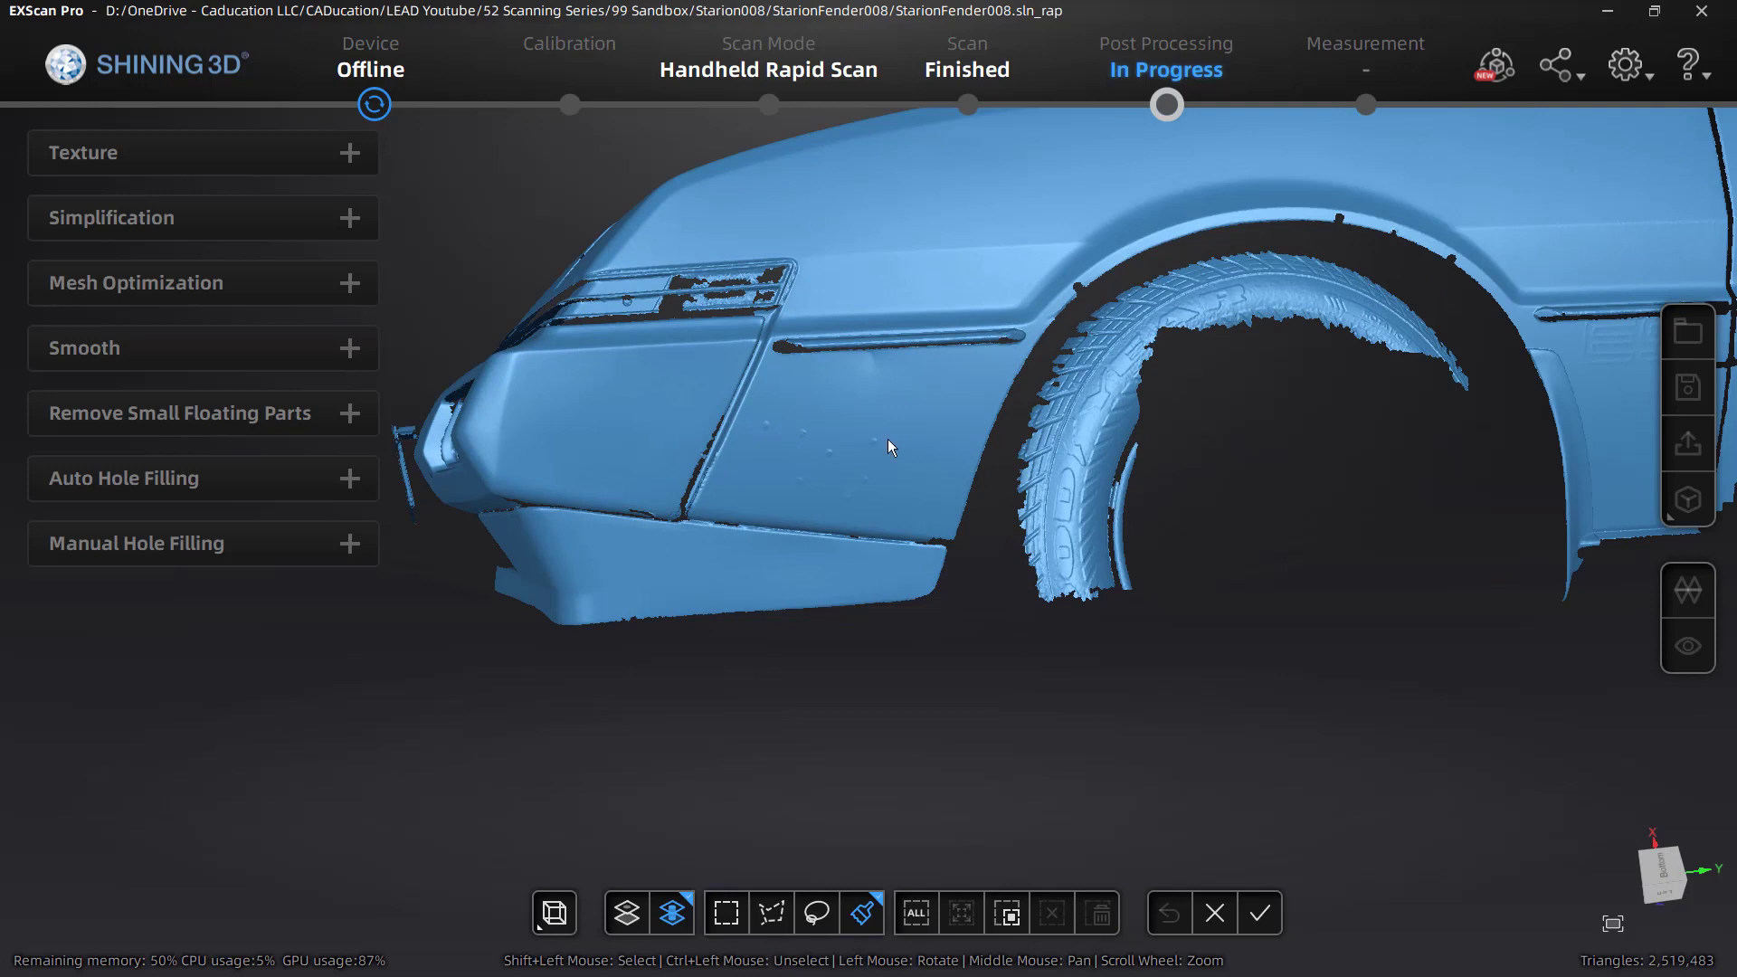
scroll(769, 413, "up", 2)
scroll(769, 414, "up", 2)
left_click(732, 433, "shift")
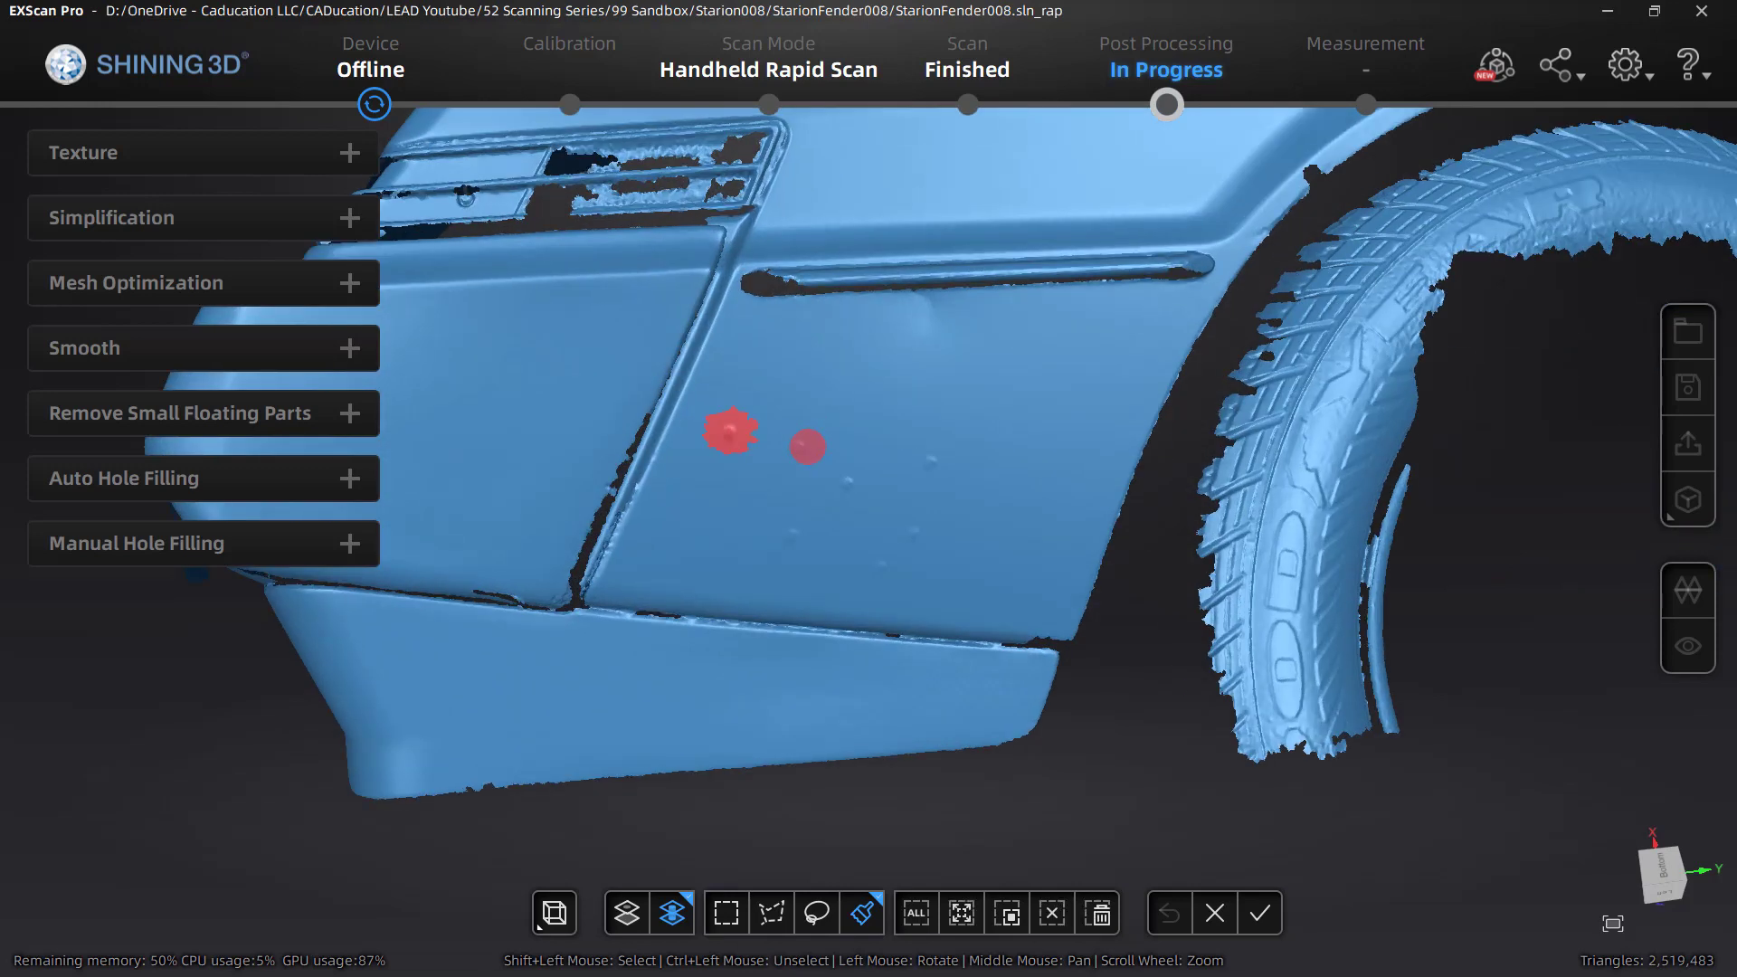
left_click(845, 484, "shift")
left_click(934, 456, "shift")
left_click_drag(743, 282, 1198, 265, "shift")
middle_click_drag(1198, 265, 1178, 269)
left_click_drag(1200, 266, 1167, 269, "shift")
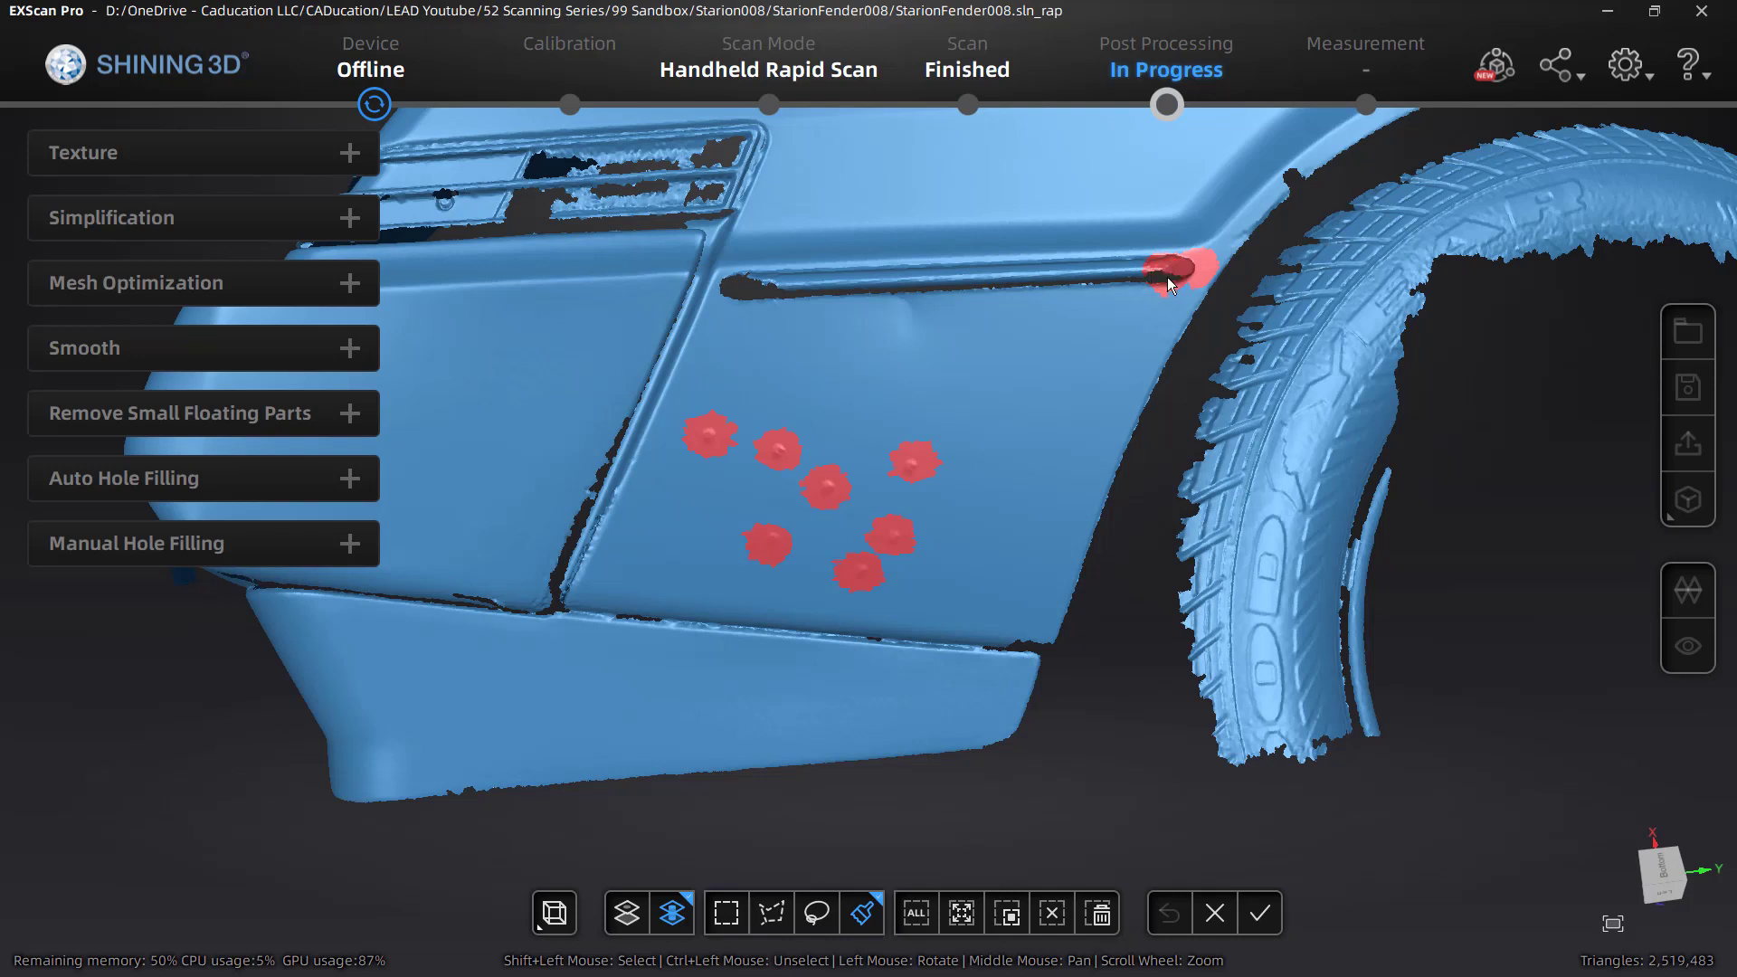
mouse_move(1208, 266)
left_mouse_down("ctrl")
mouse_move(724, 285)
mouse_move(900, 312)
mouse_move(895, 328)
mouse_move(932, 312)
left_mouse_up("ctrl")
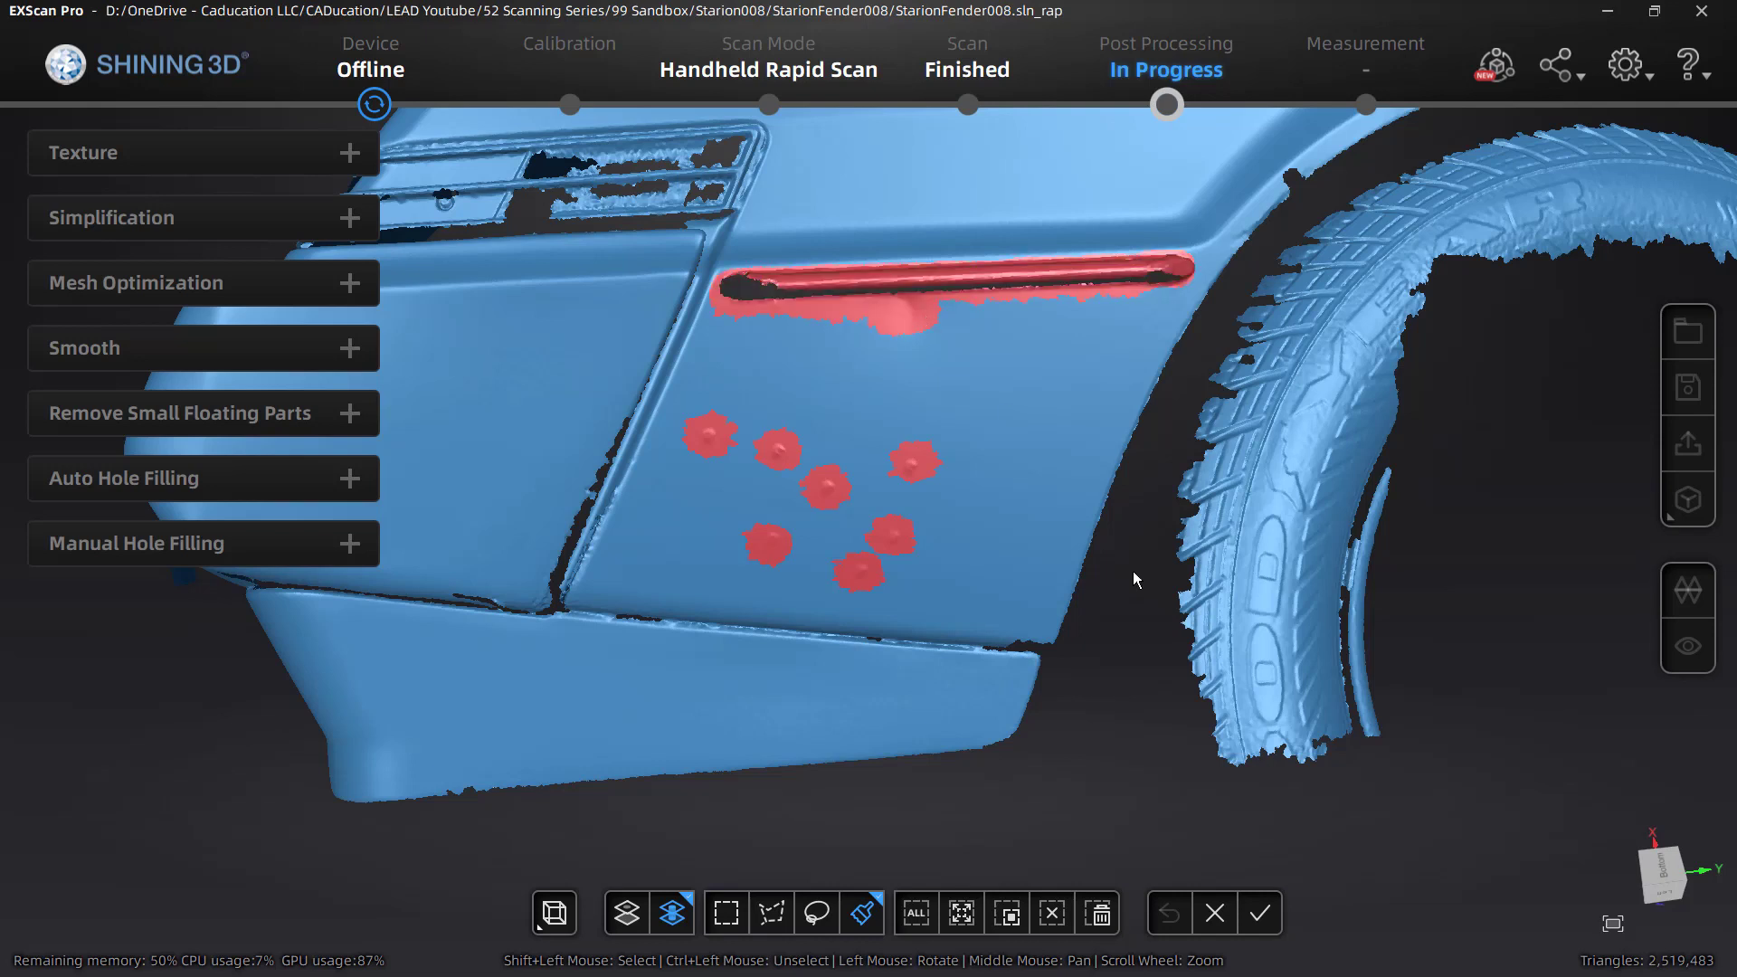
left_click(1100, 914)
left_click(1260, 911)
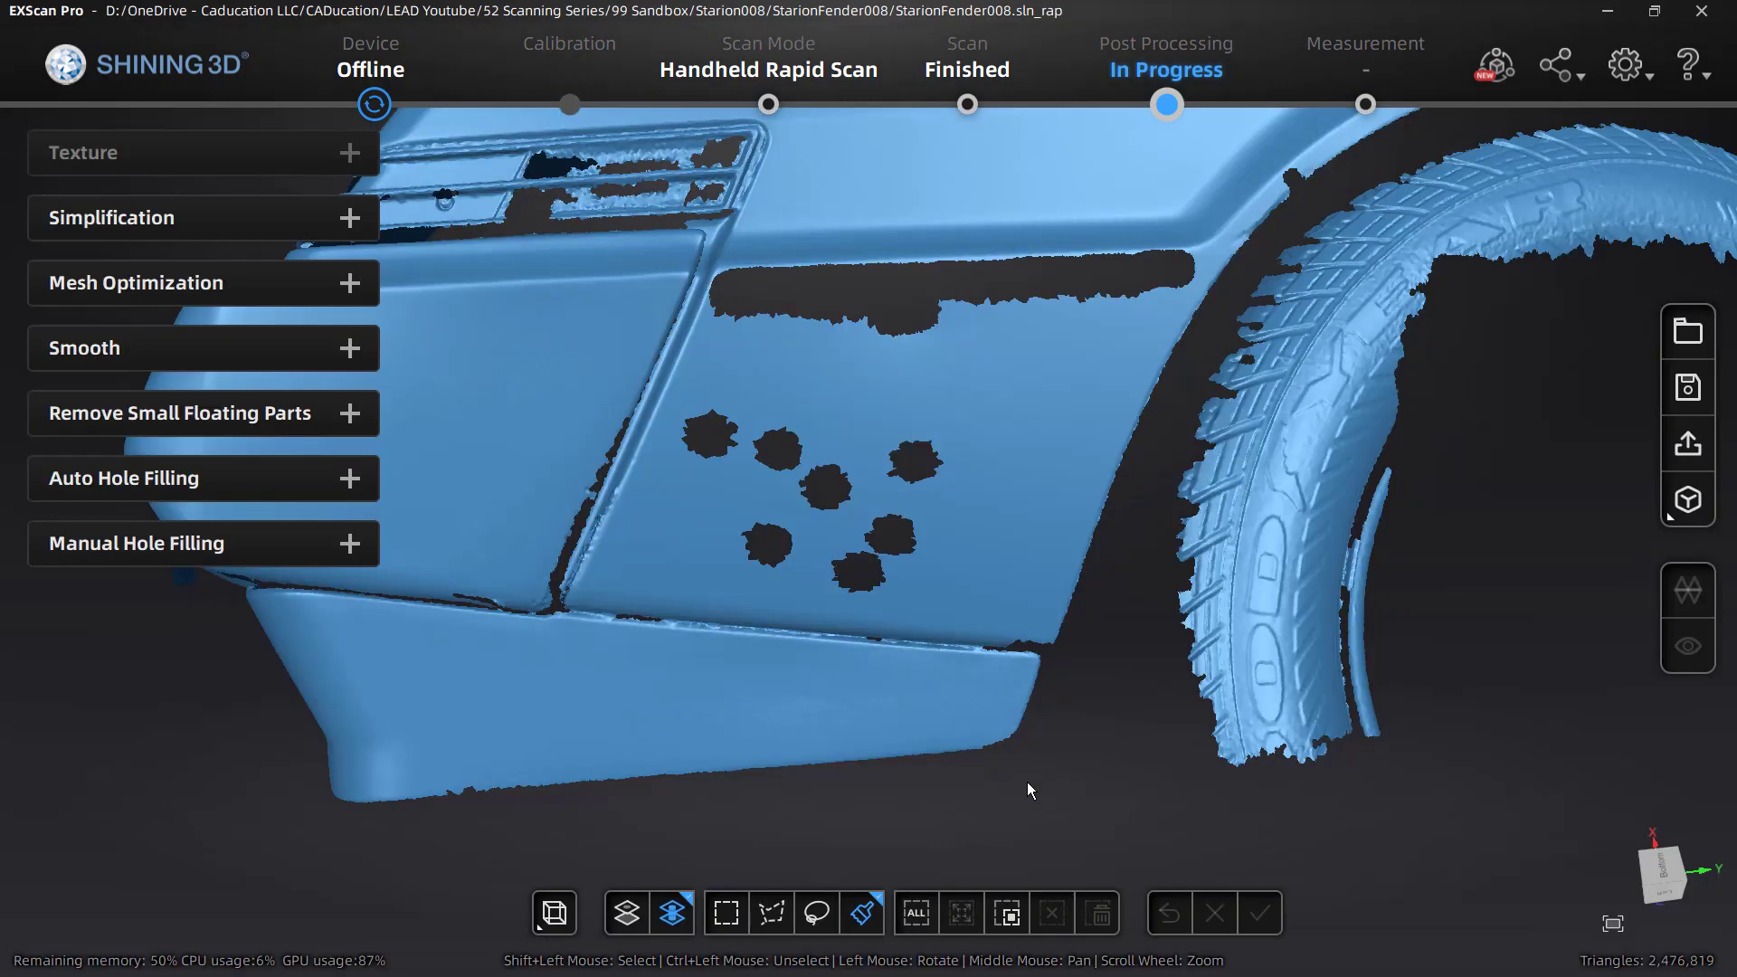
- Fill the trim slot opening and the seven marker holes on the lower fender panel using Curvature manual hole filling, and confirm
left_click(349, 547)
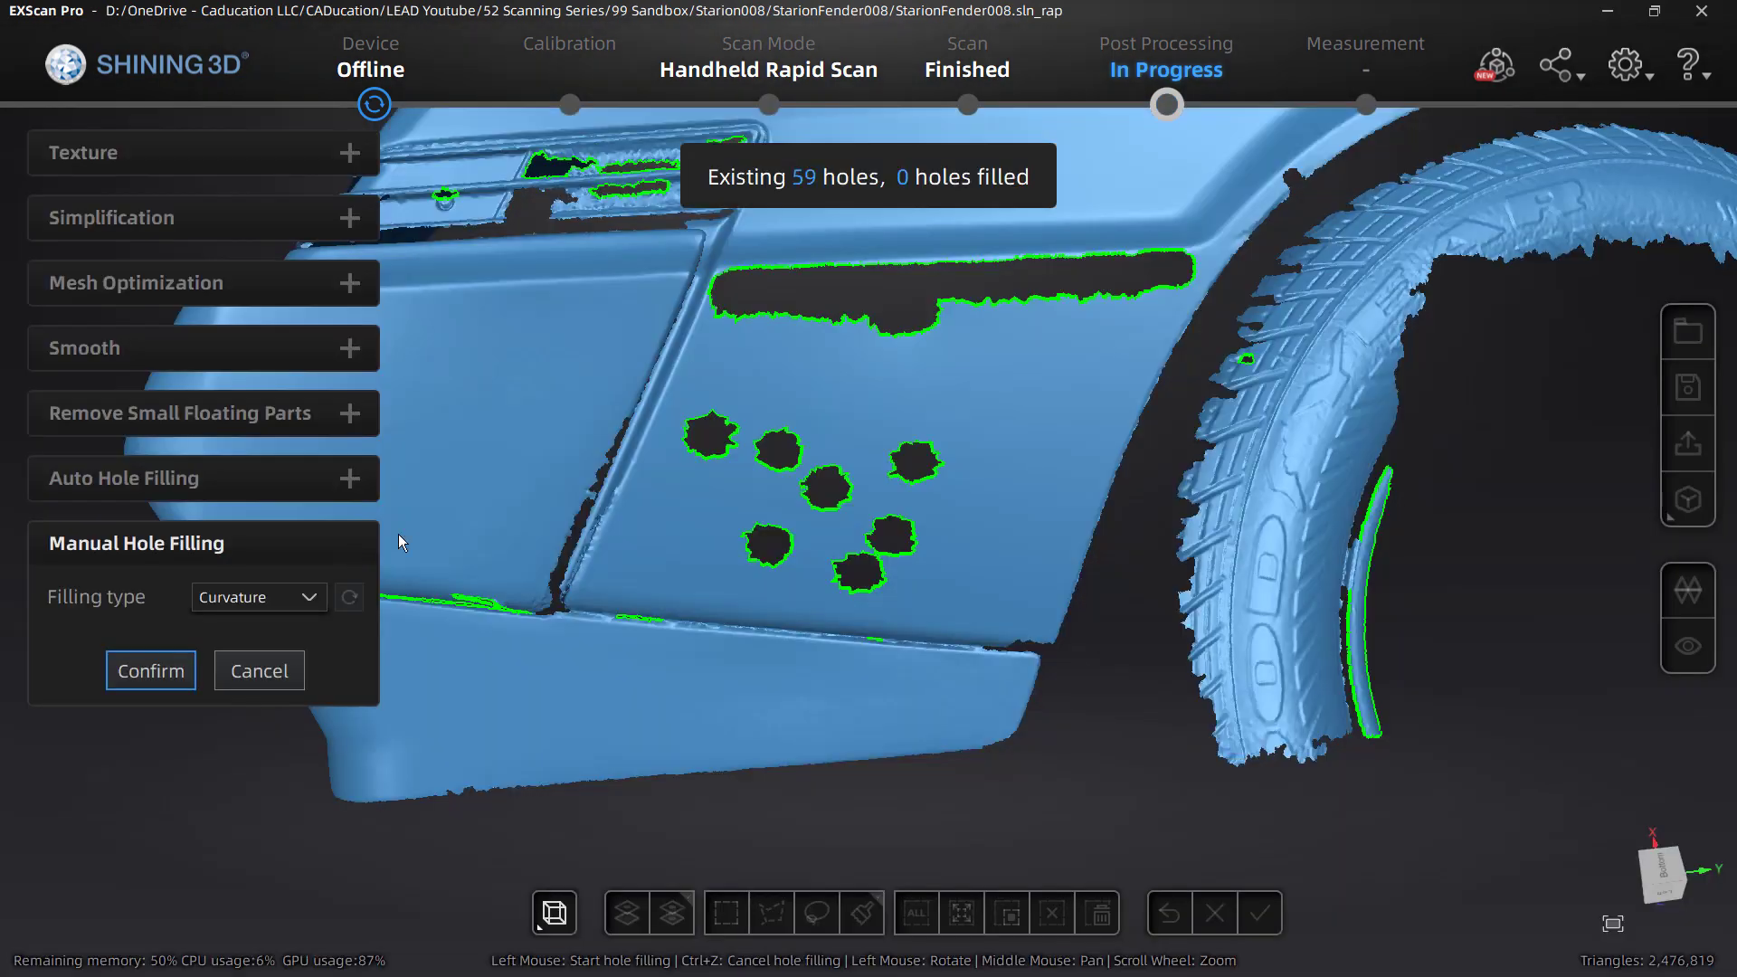
left_click(789, 312)
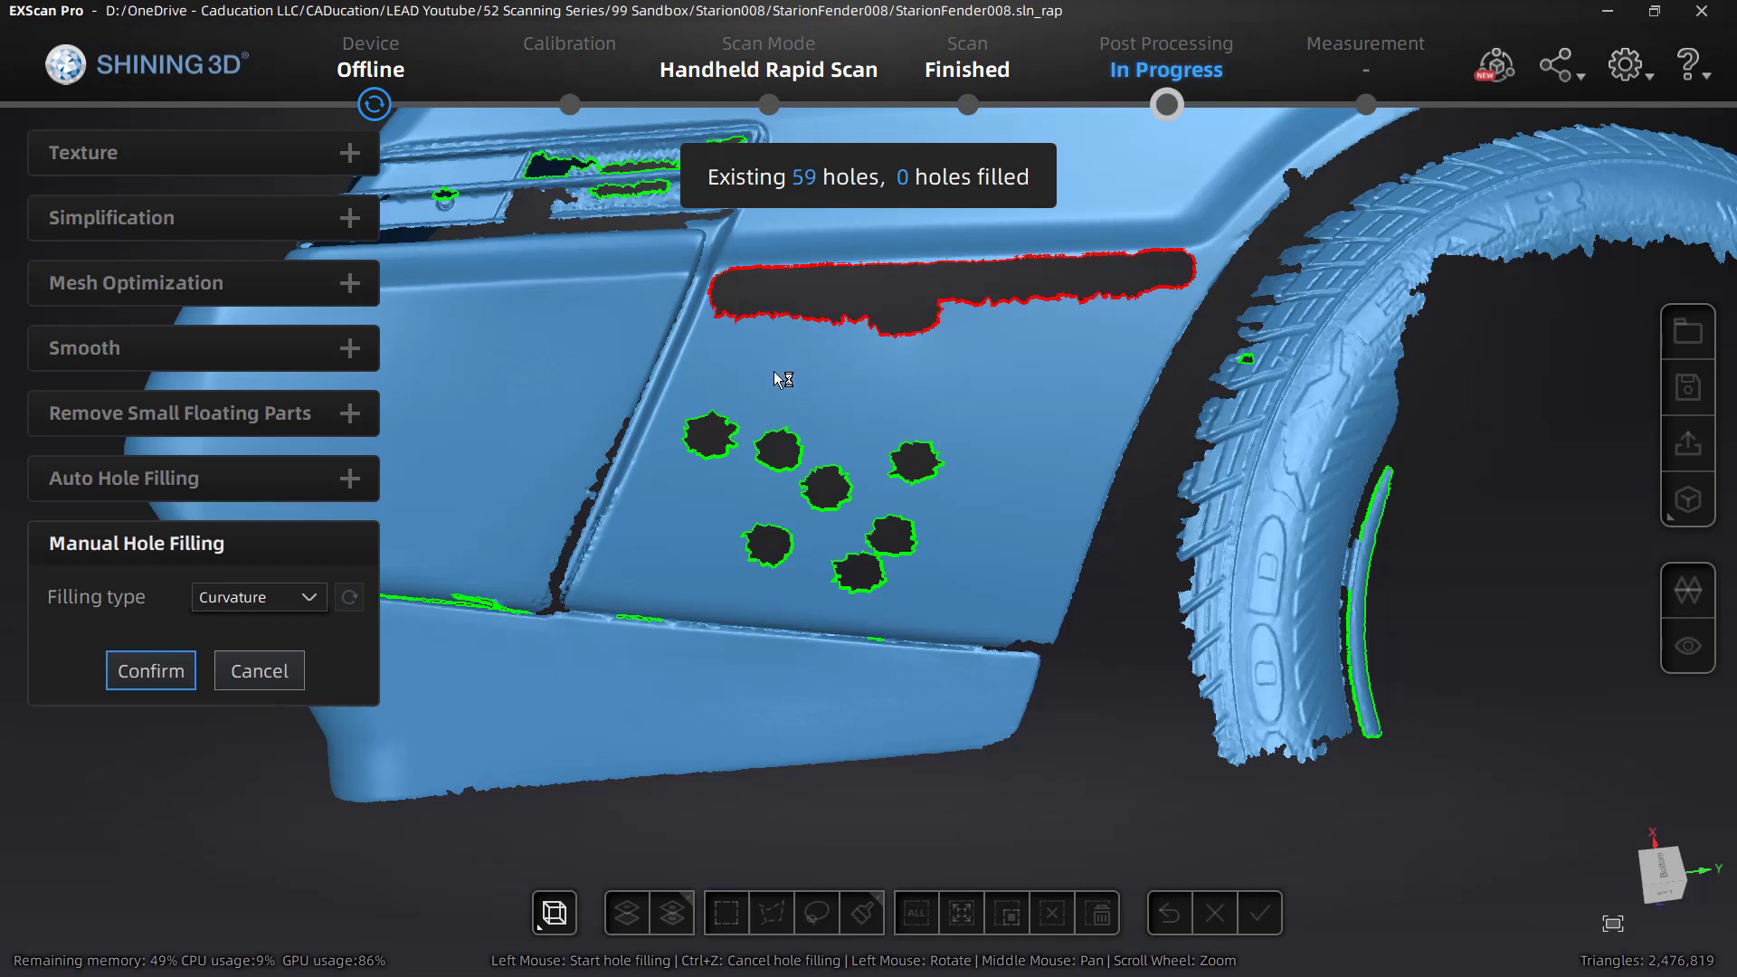
left_click(726, 421)
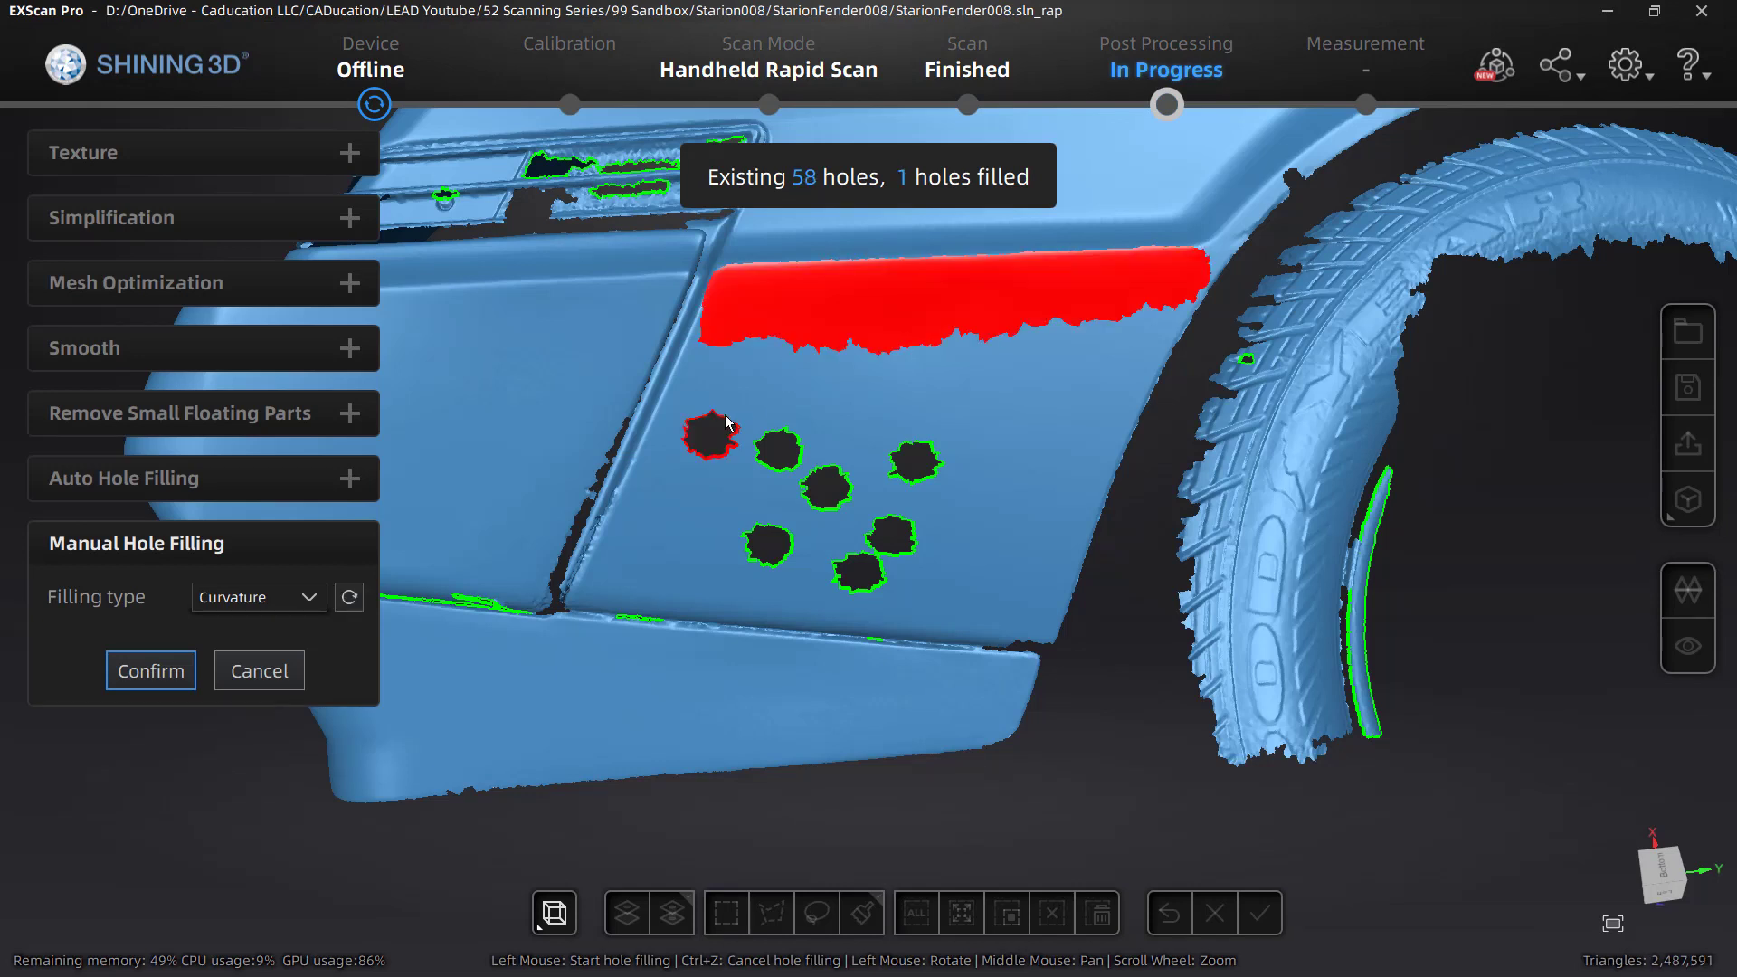
left_click(785, 452)
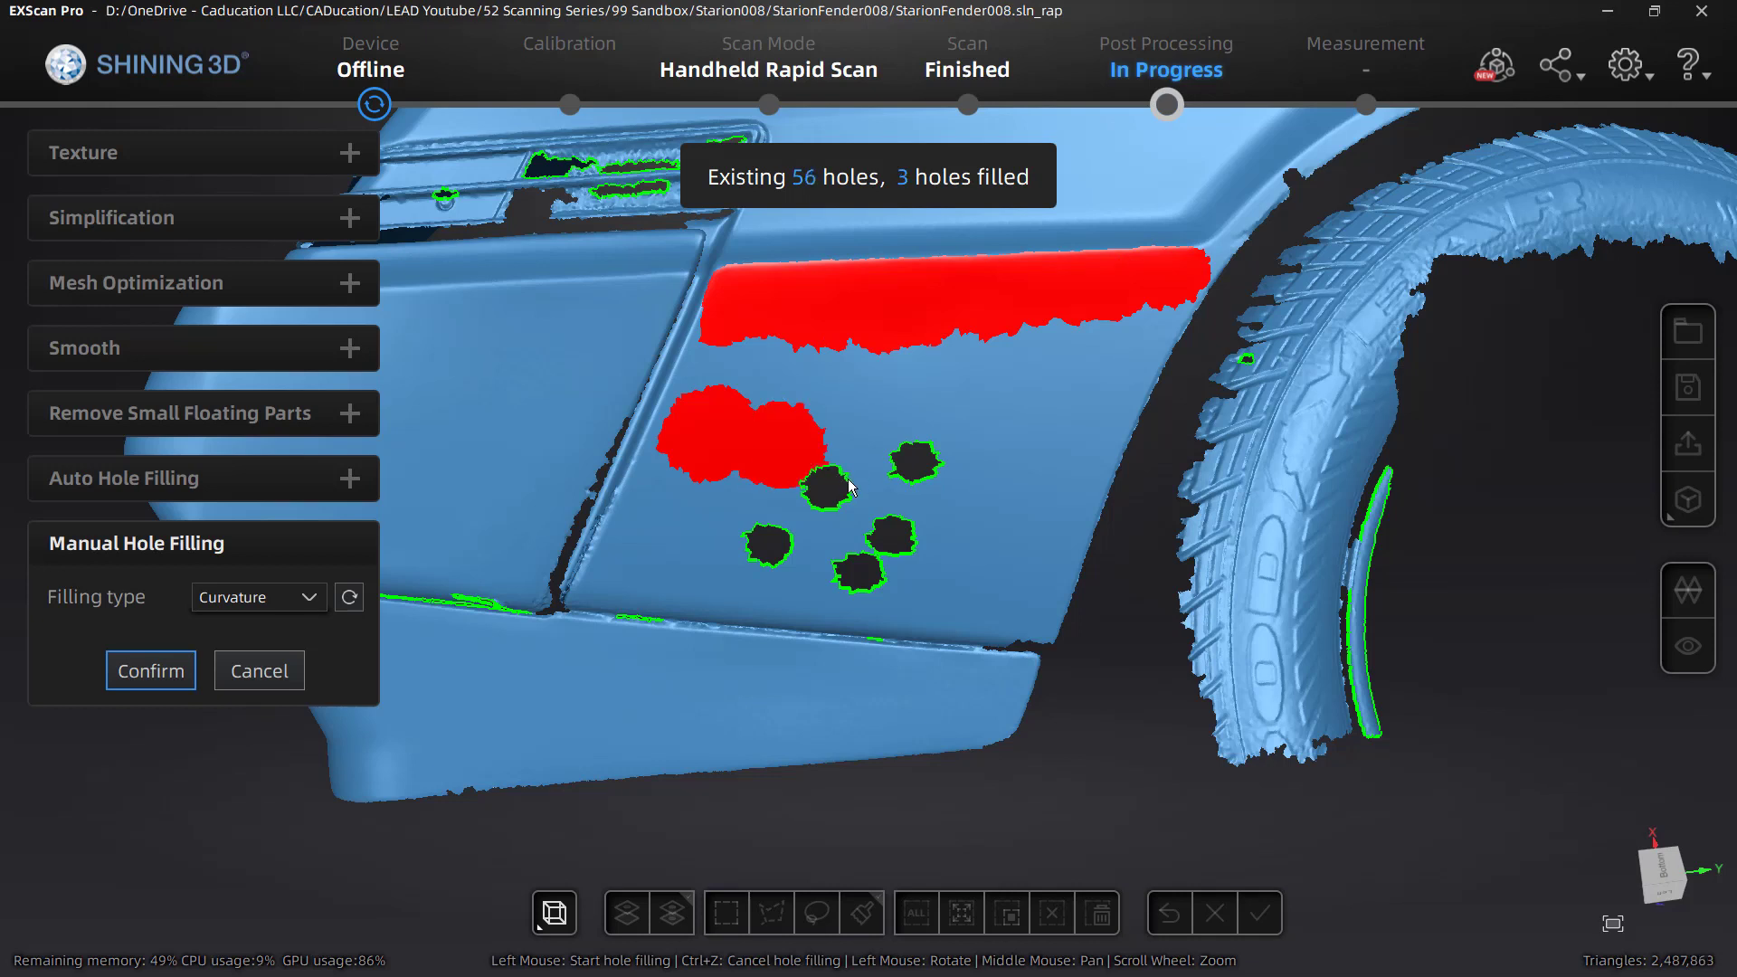
left_click(914, 463)
left_click(849, 486)
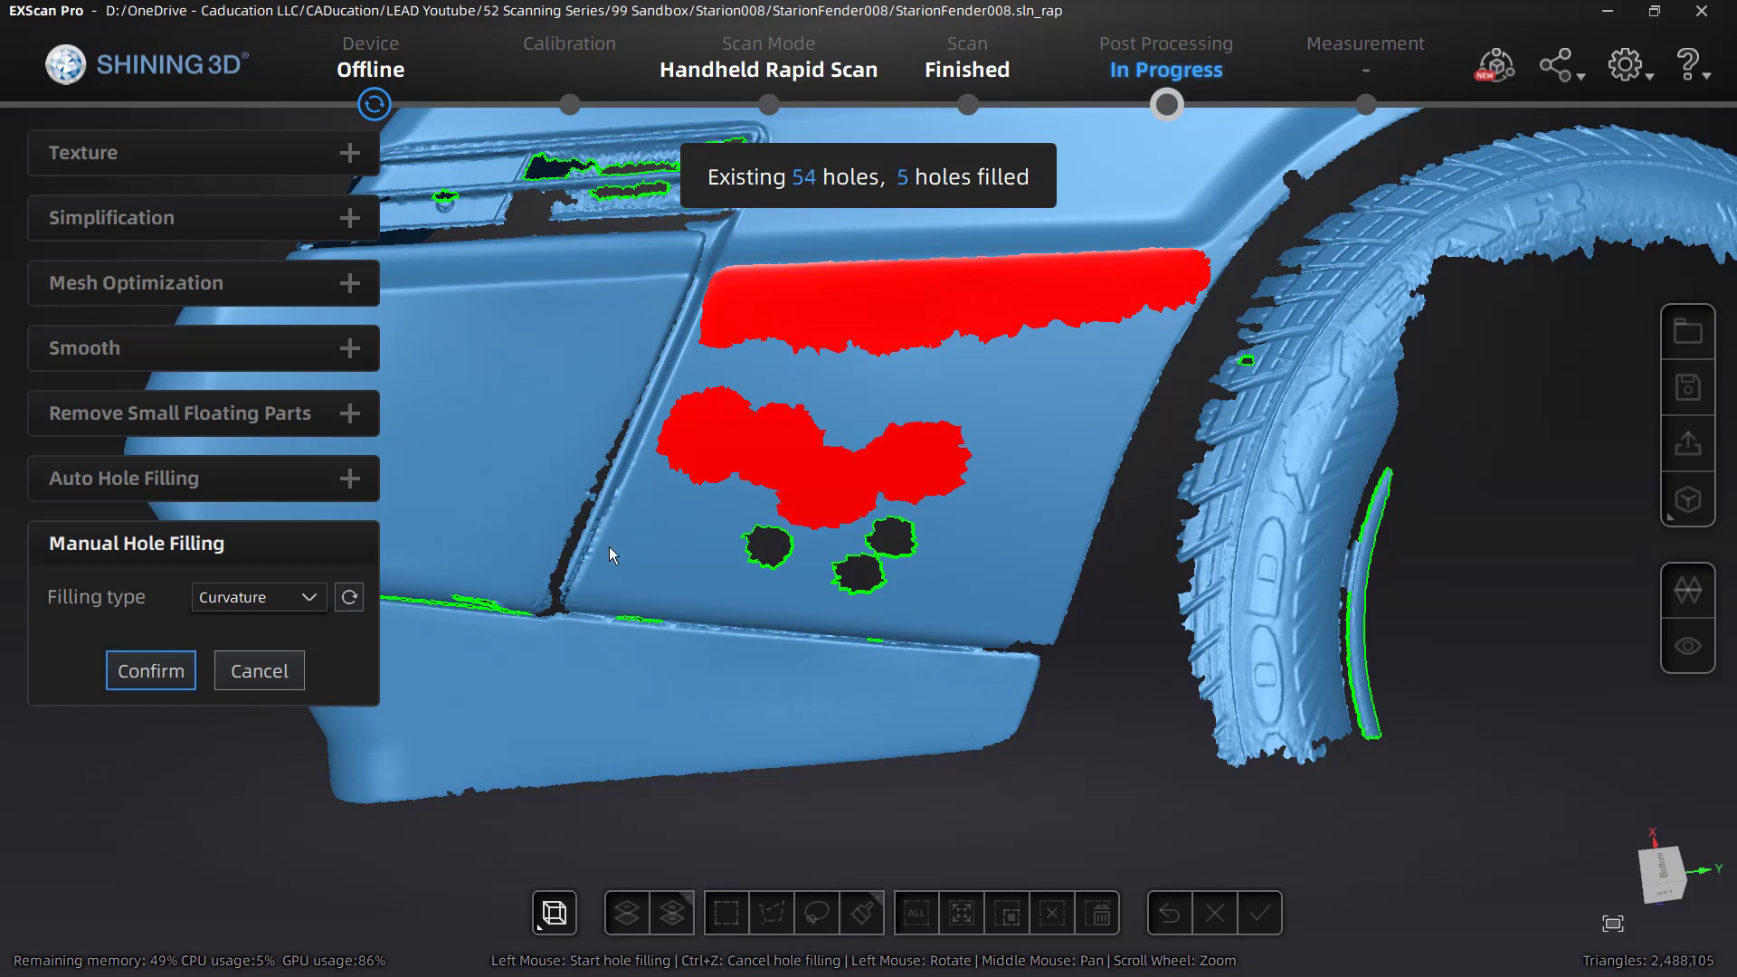
left_click(768, 545)
left_click(881, 570)
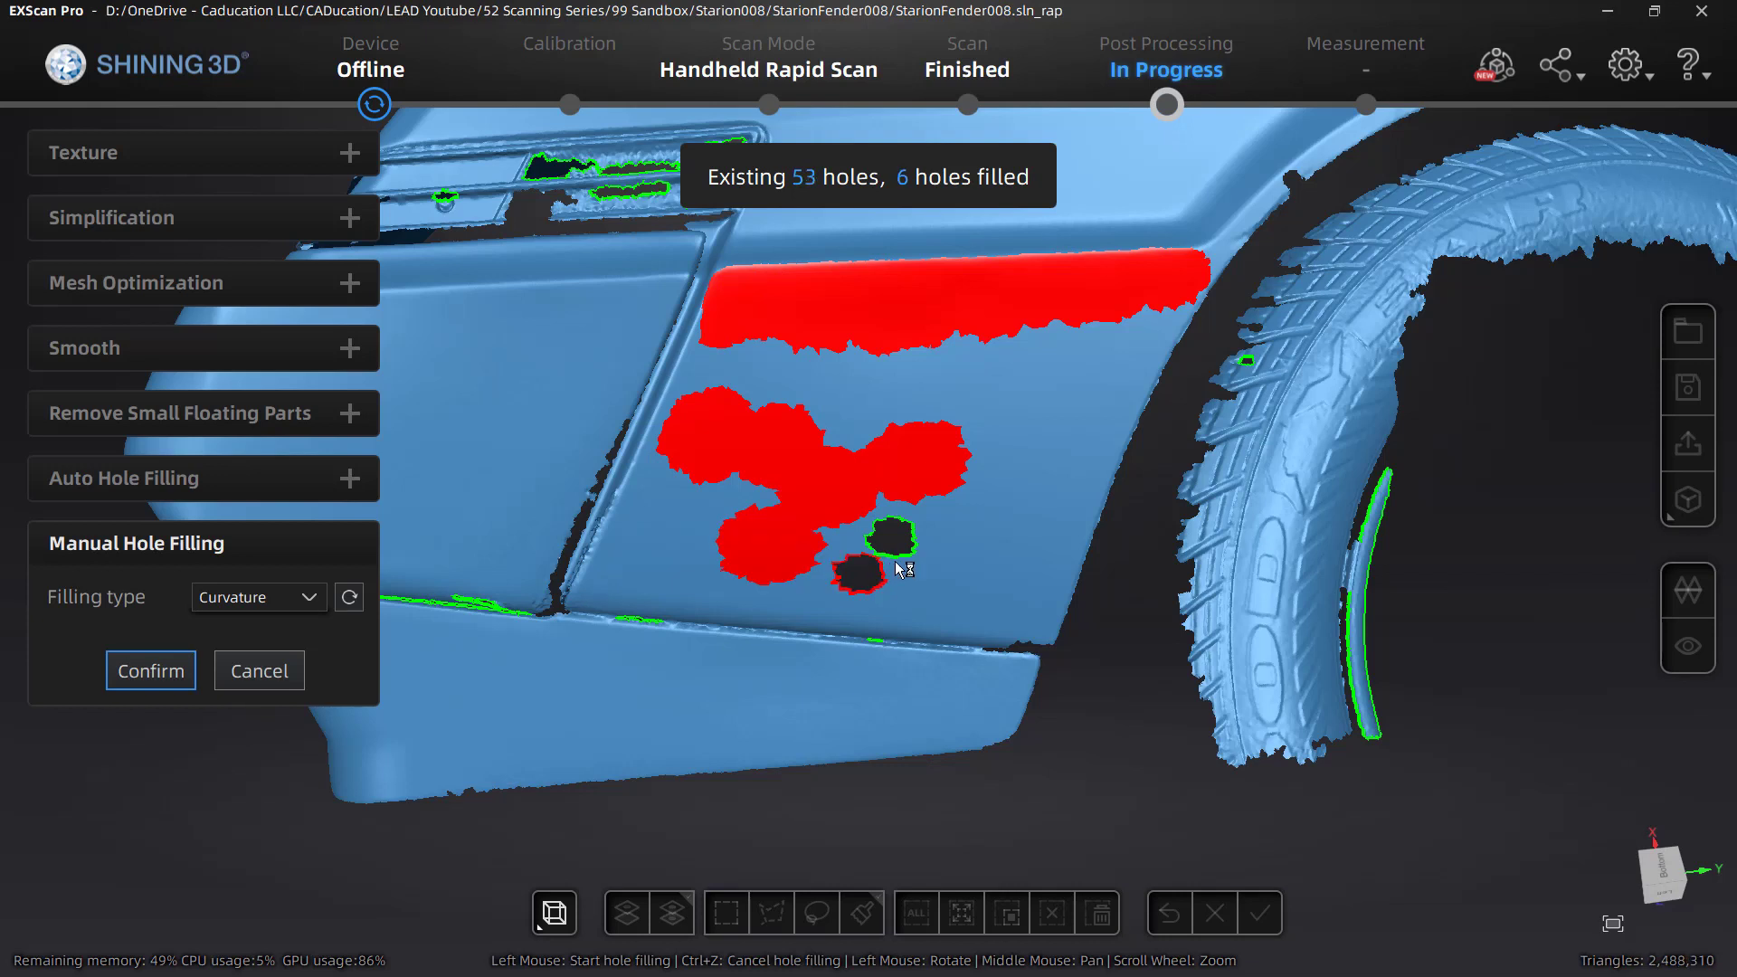
left_click(901, 554)
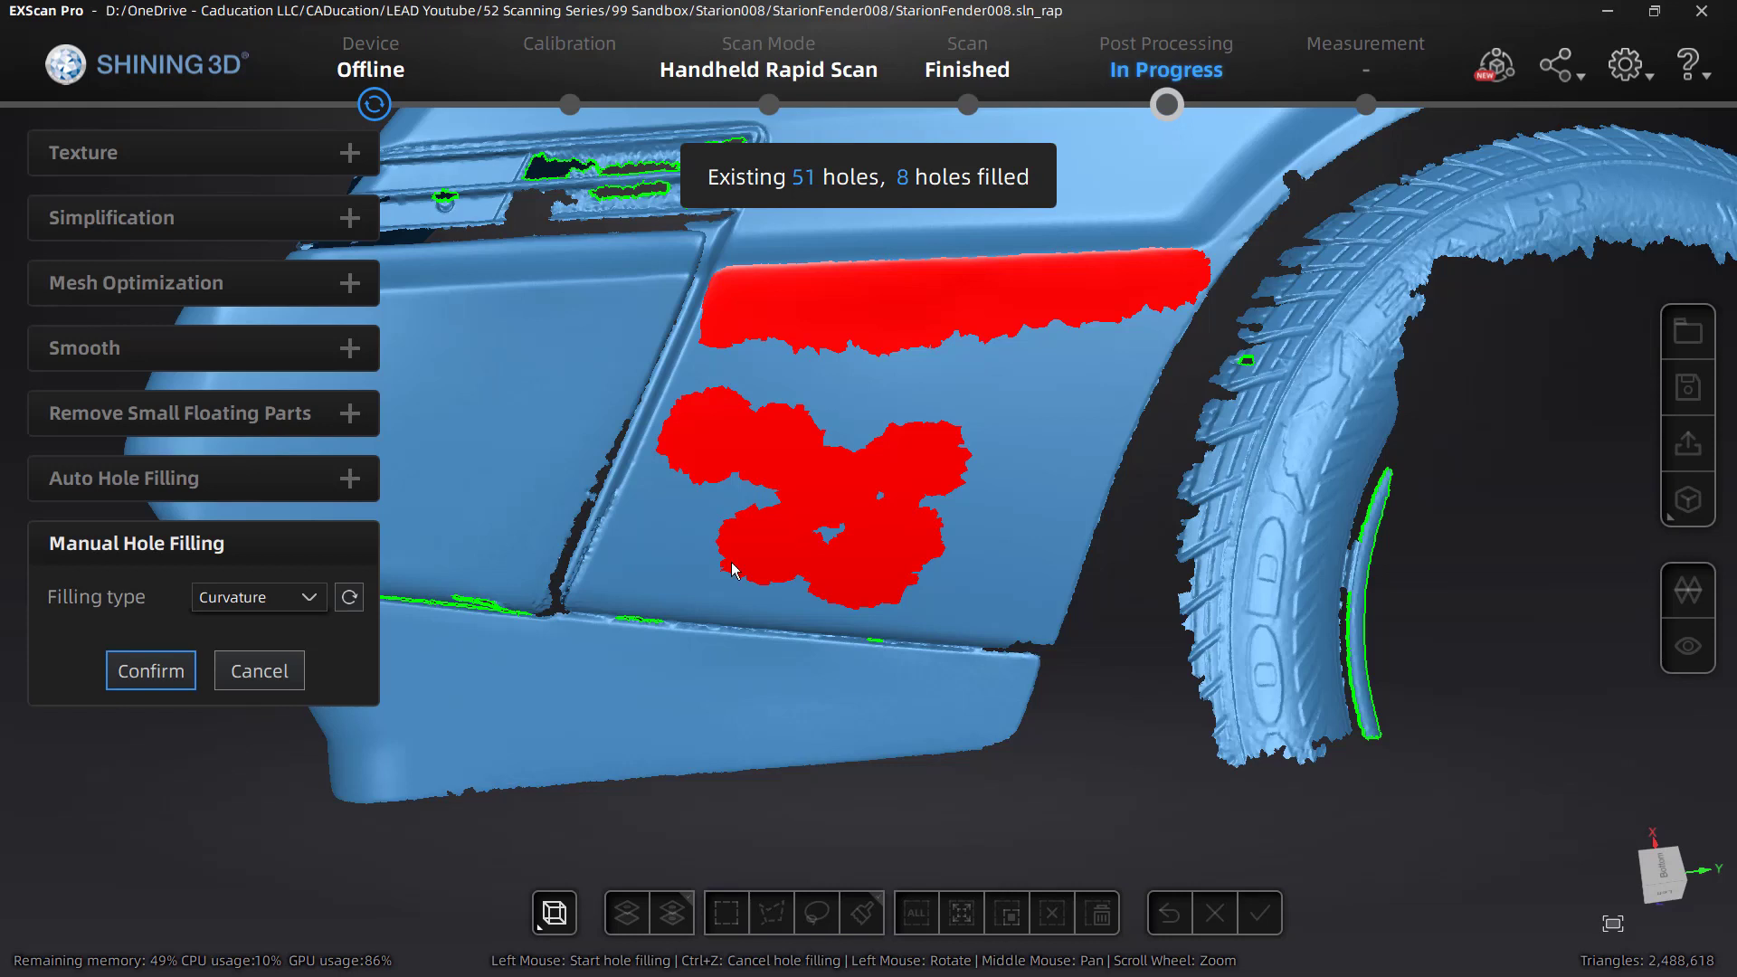
left_click(150, 674)
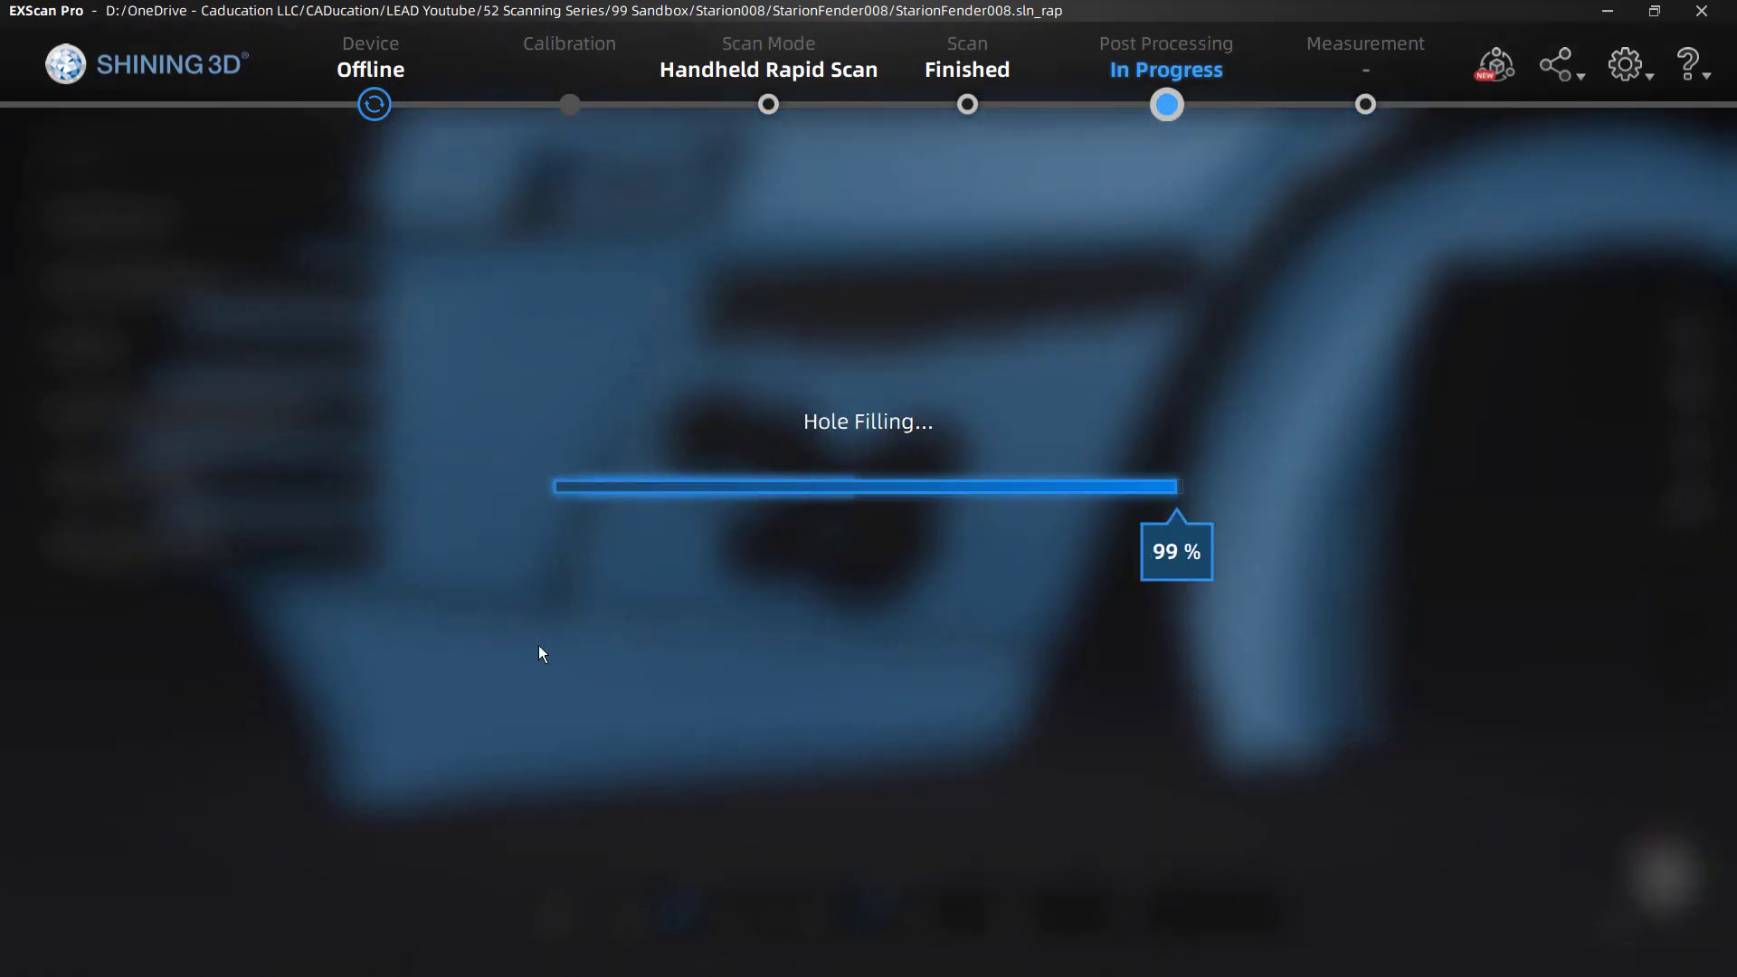
- Examine the repaired fender panel, hood and wheel arch surfaces for remaining marker traces
scroll(686, 619, "down", 5)
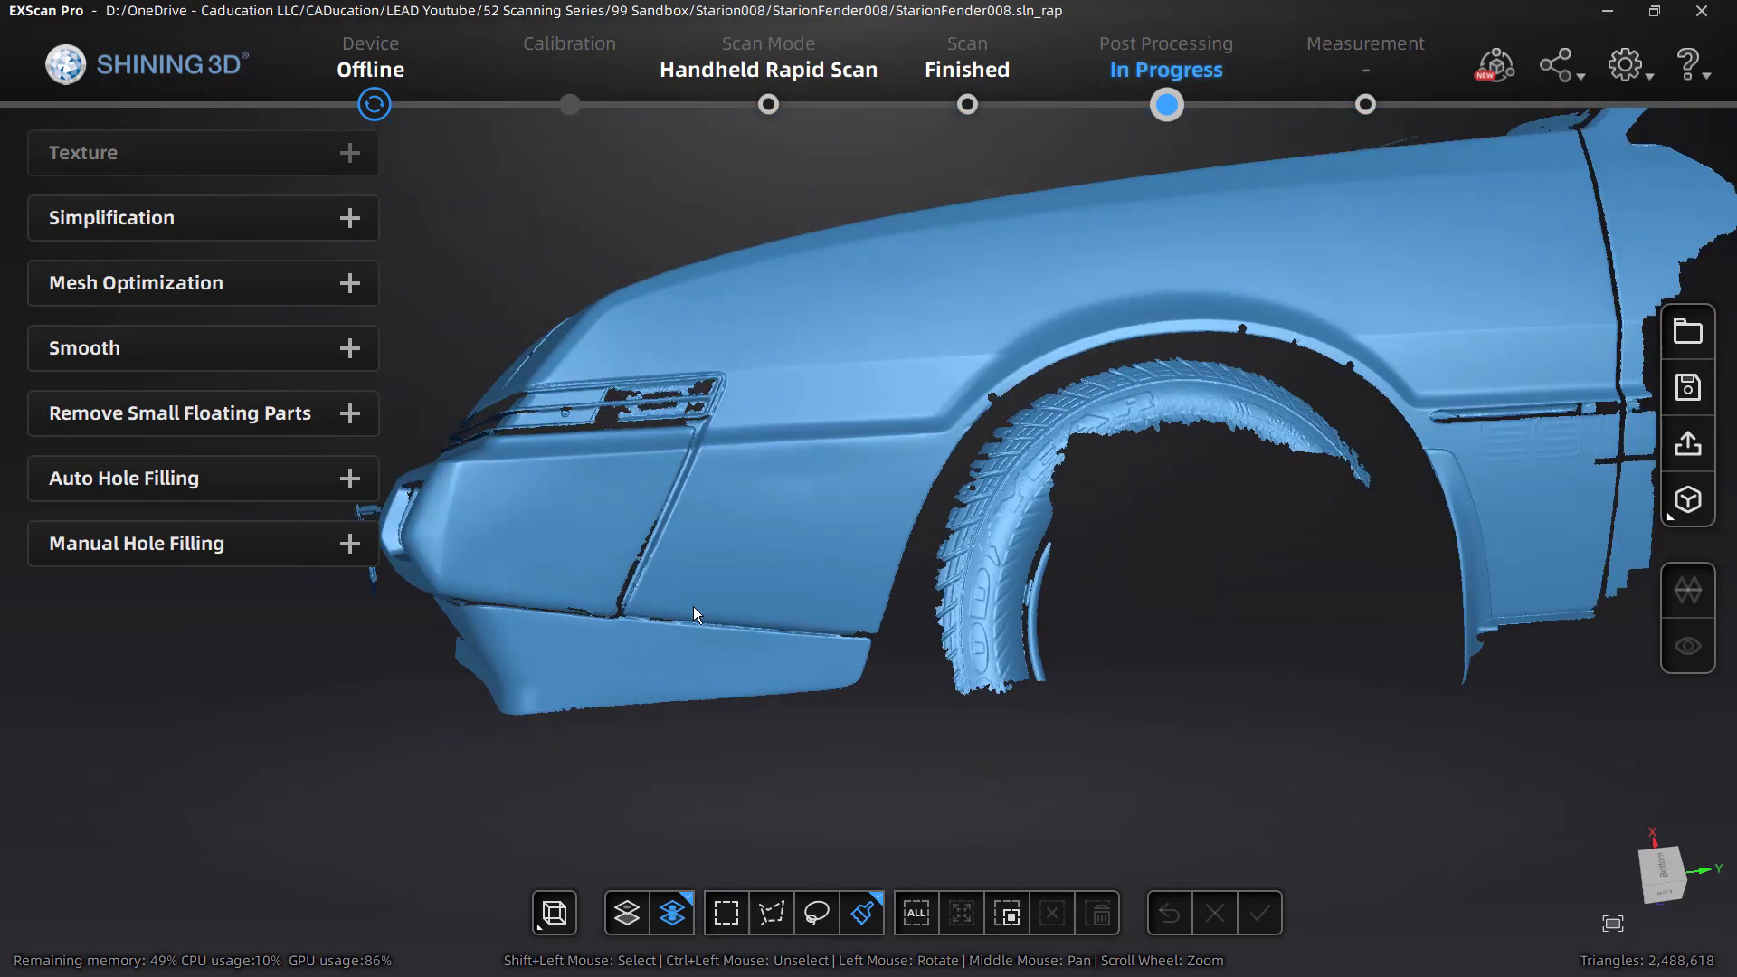
left_click_drag(1138, 531, 637, 539)
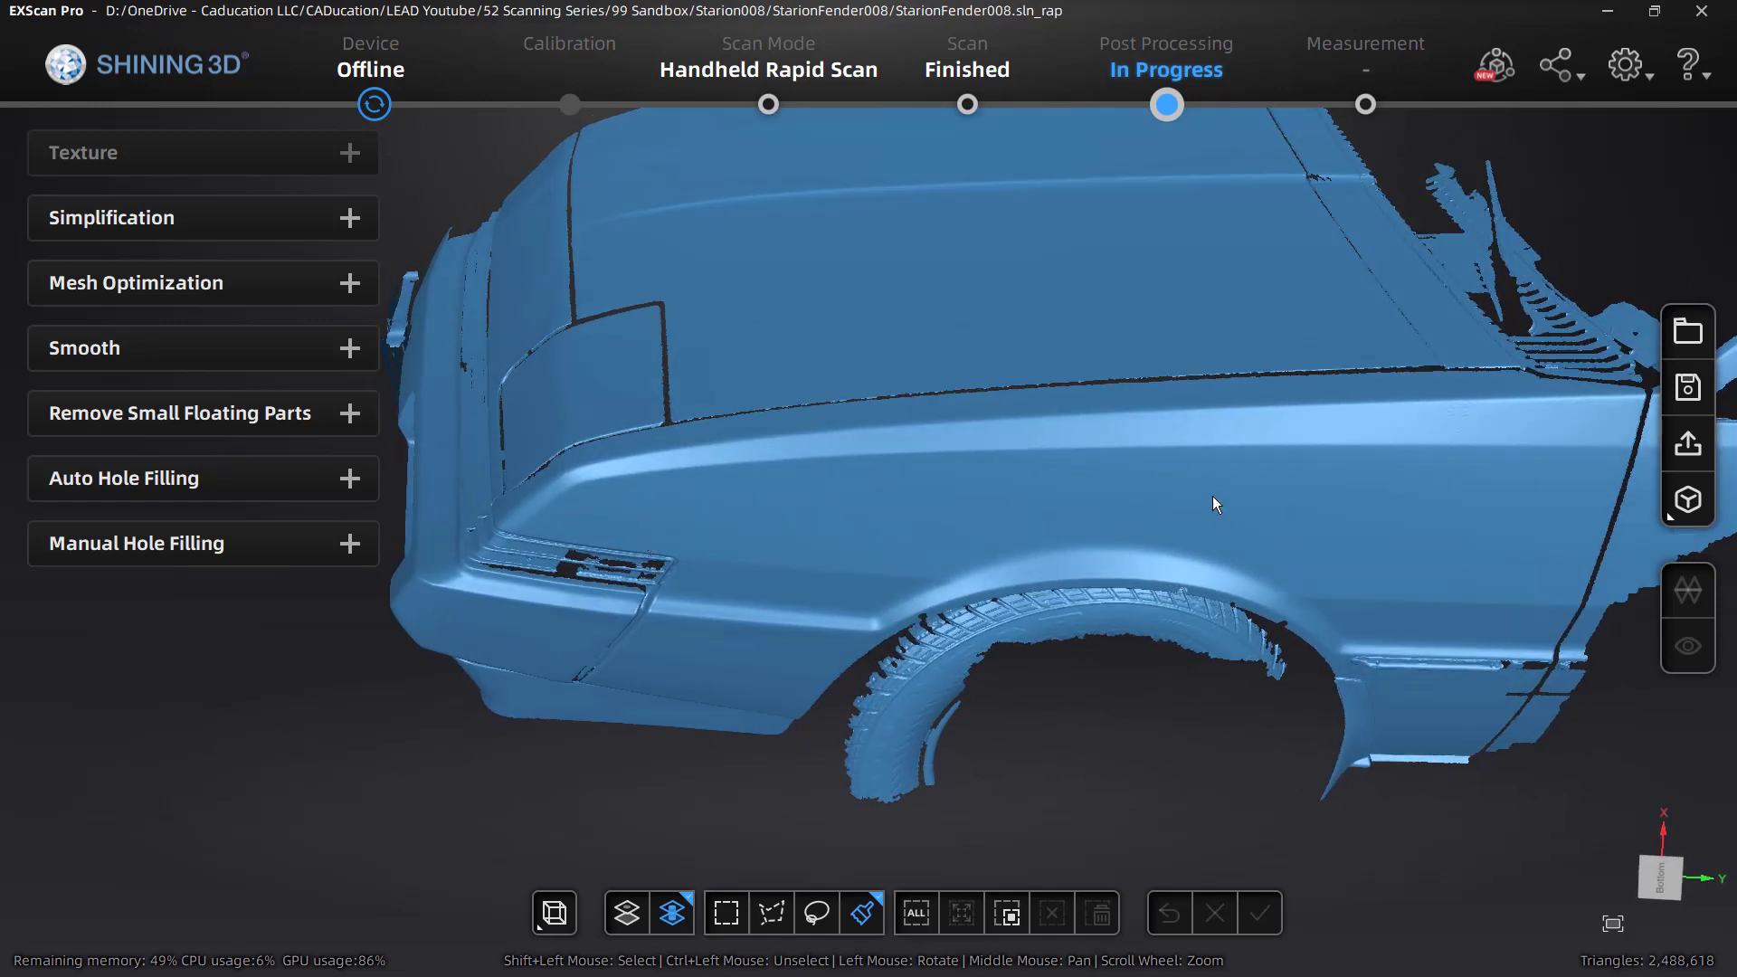
left_click_drag(1192, 492, 977, 566)
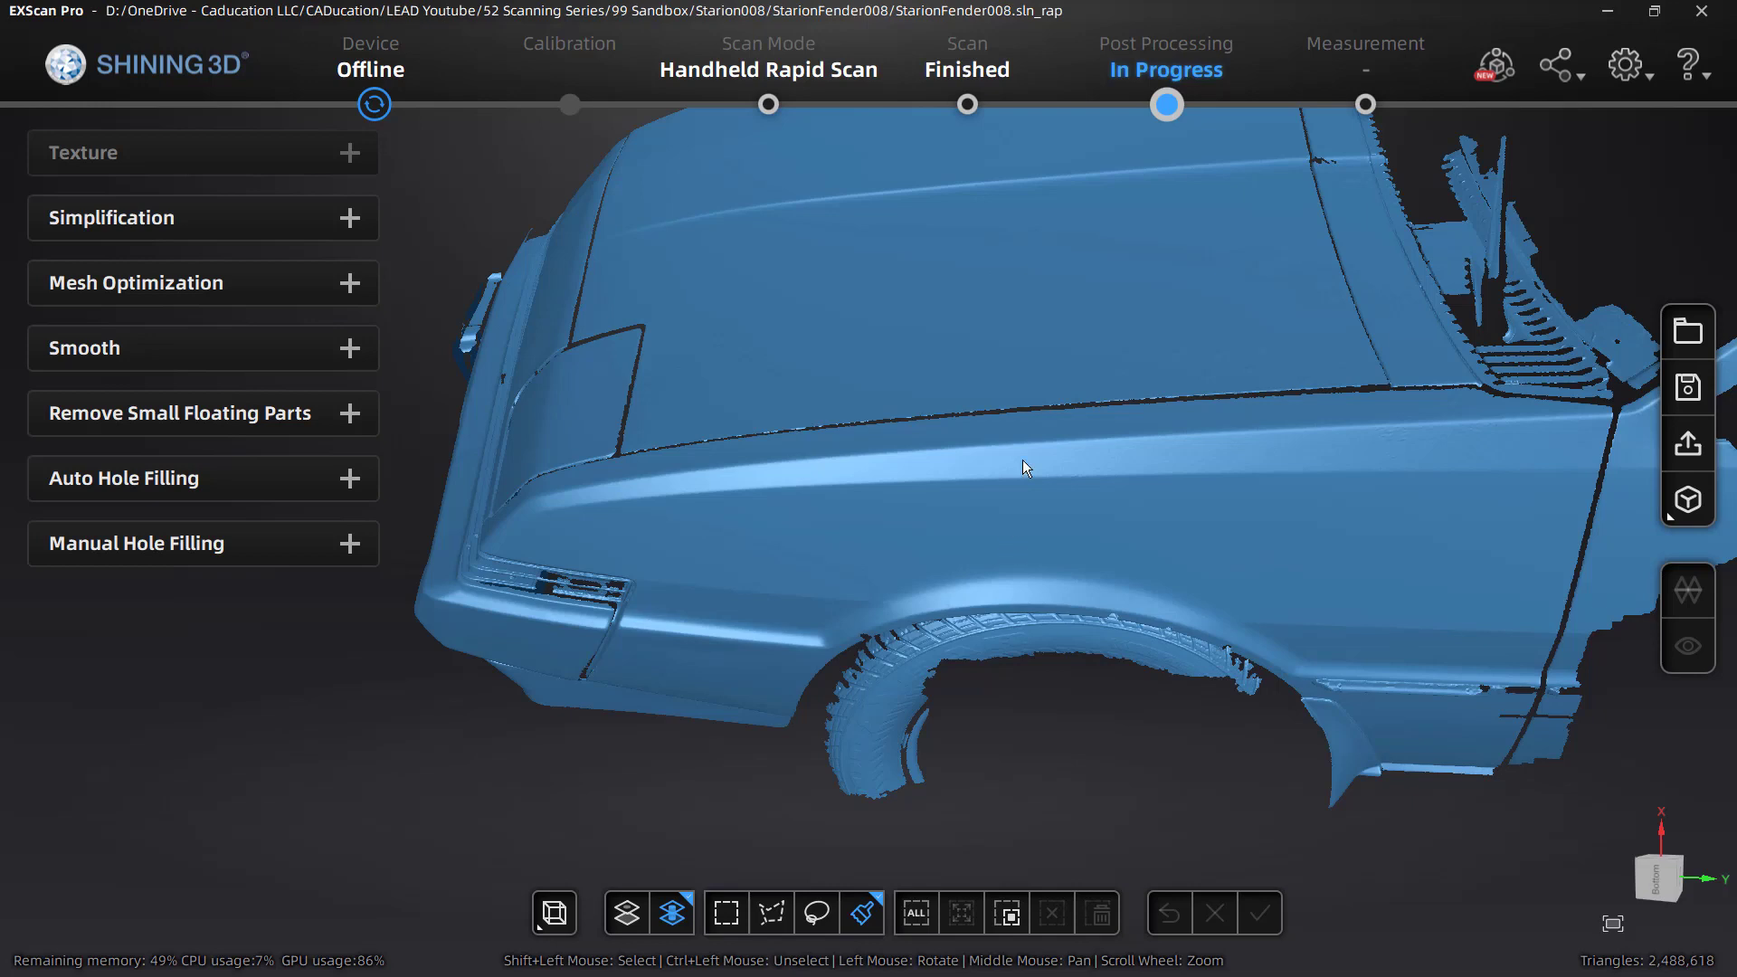
scroll(805, 488, "down", 5)
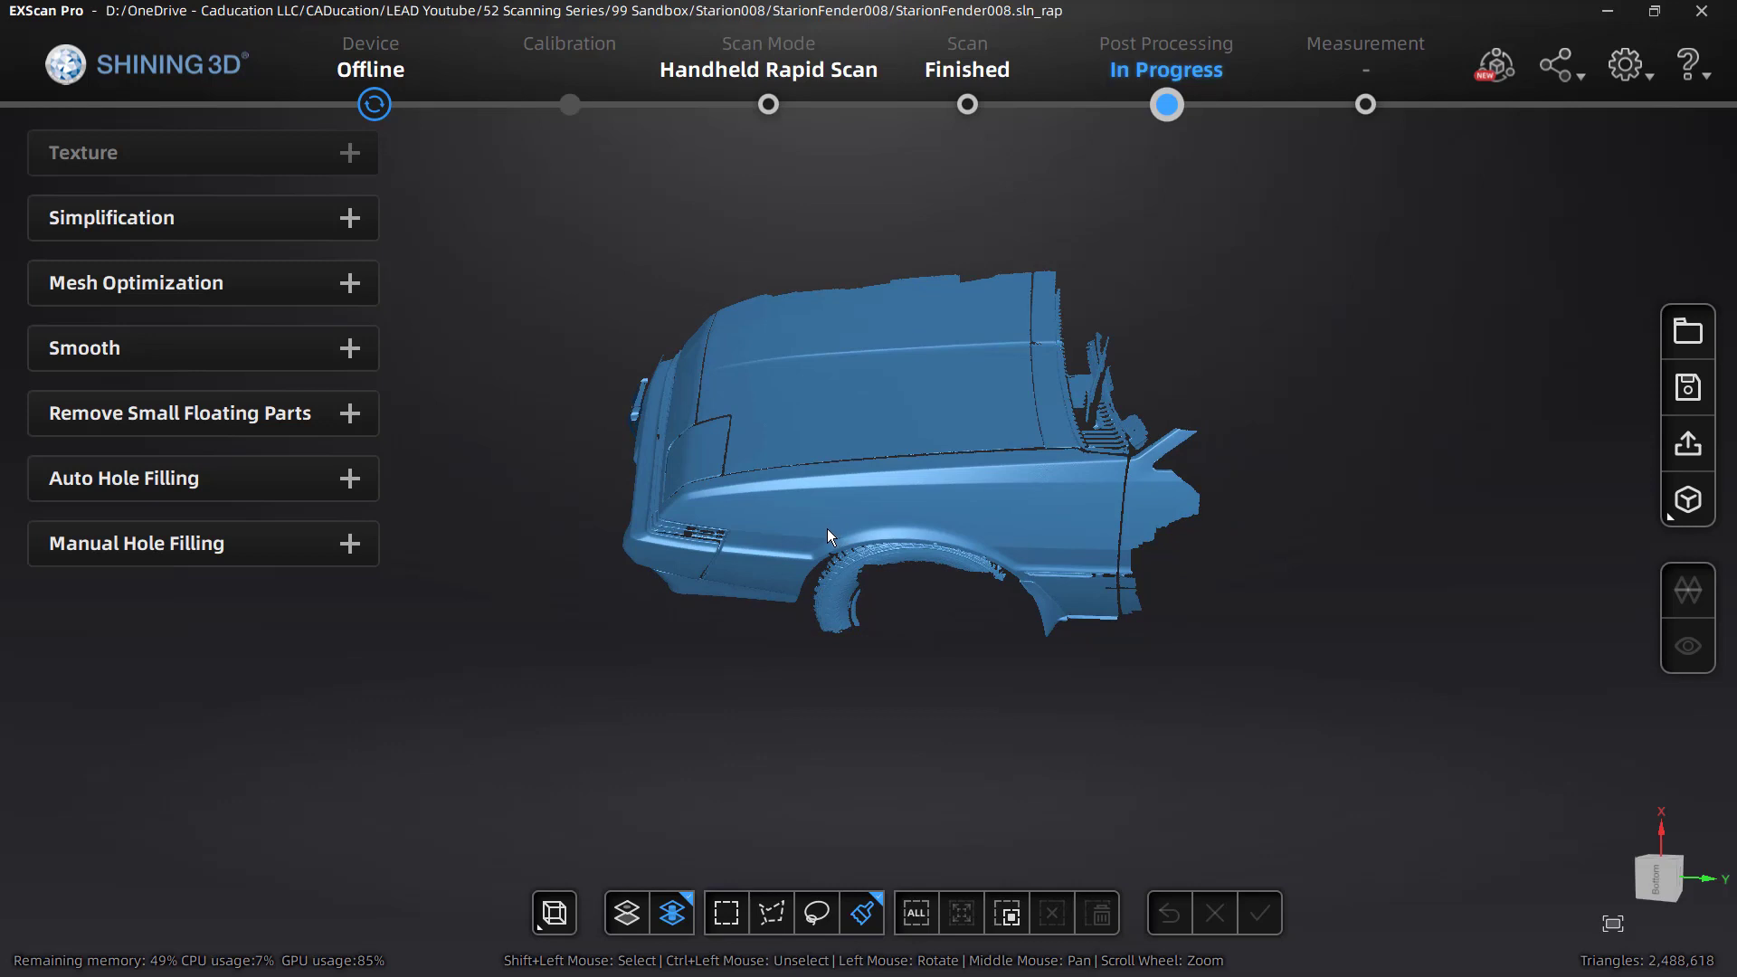
scroll(877, 528, "up", 5)
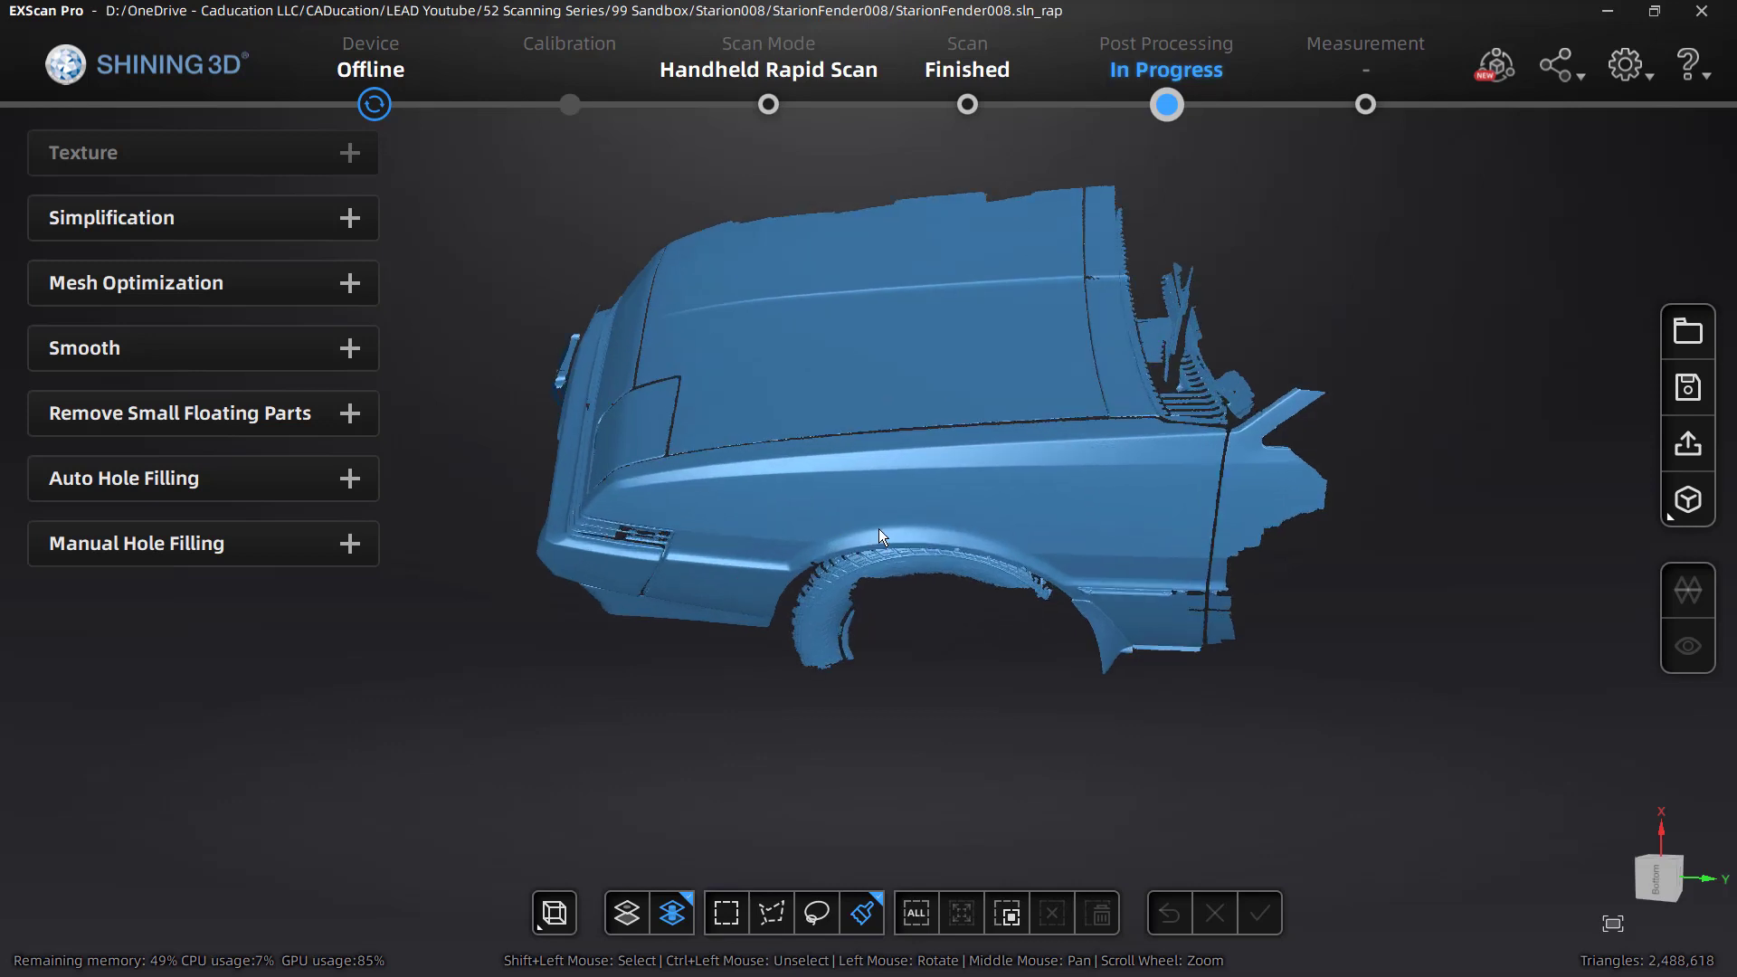
scroll(878, 528, "up", 2)
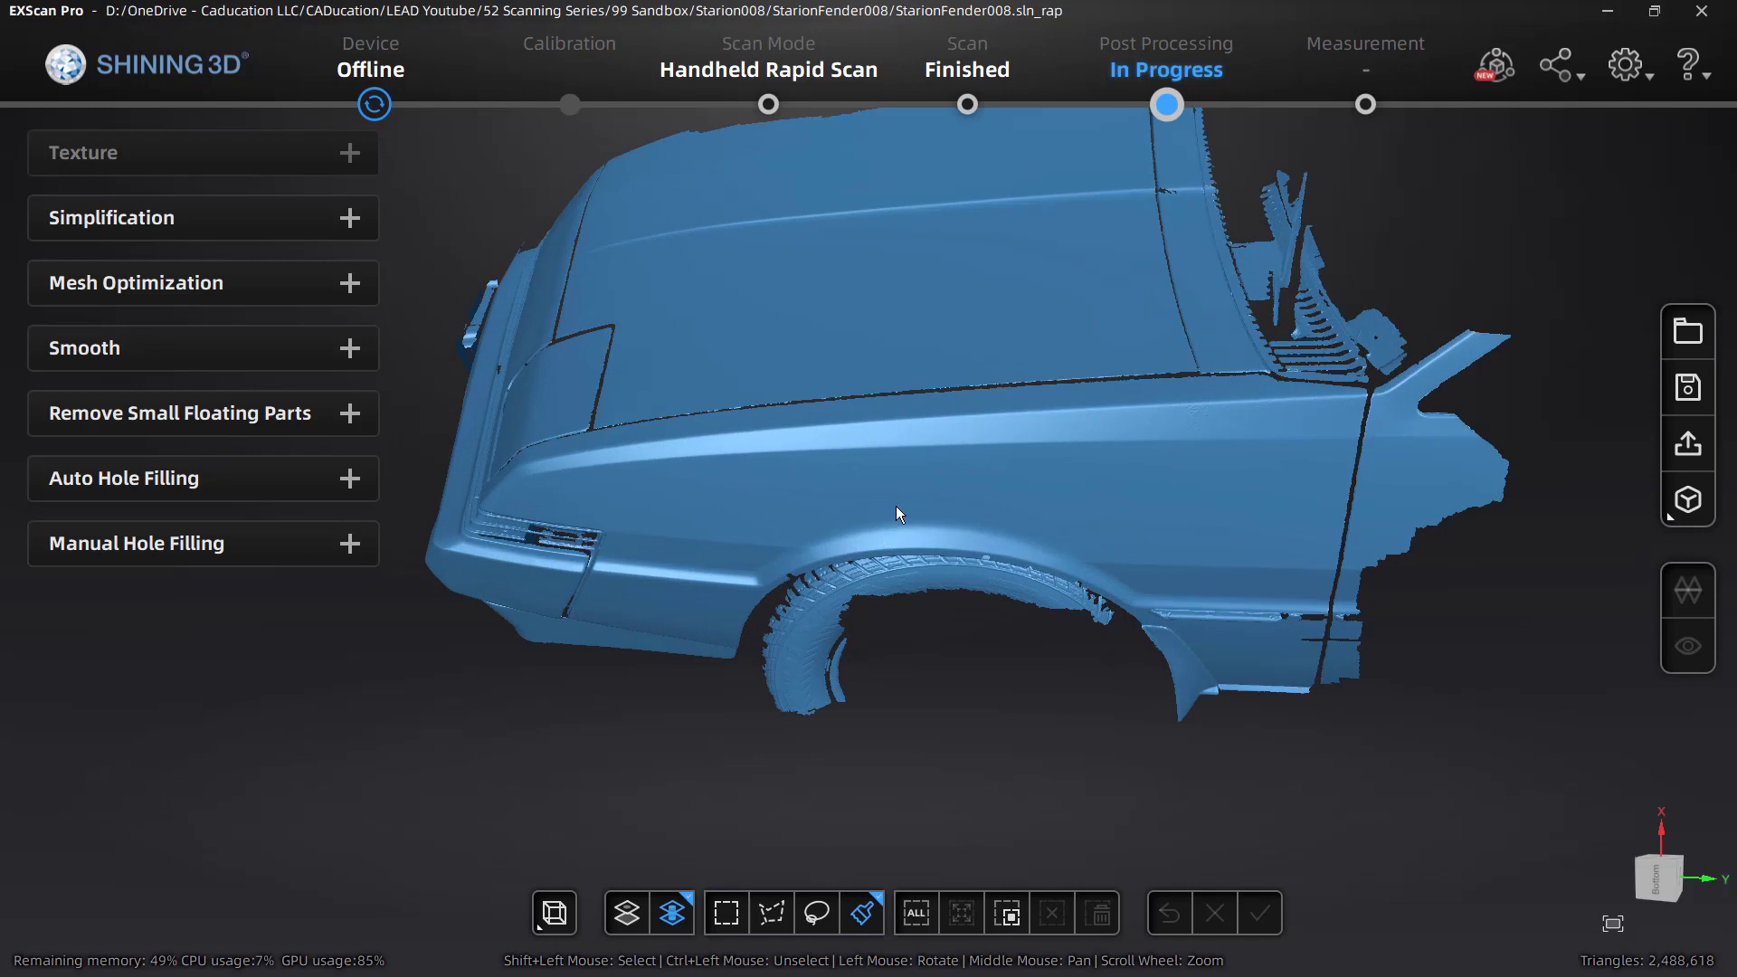
scroll(892, 548, "up", 4)
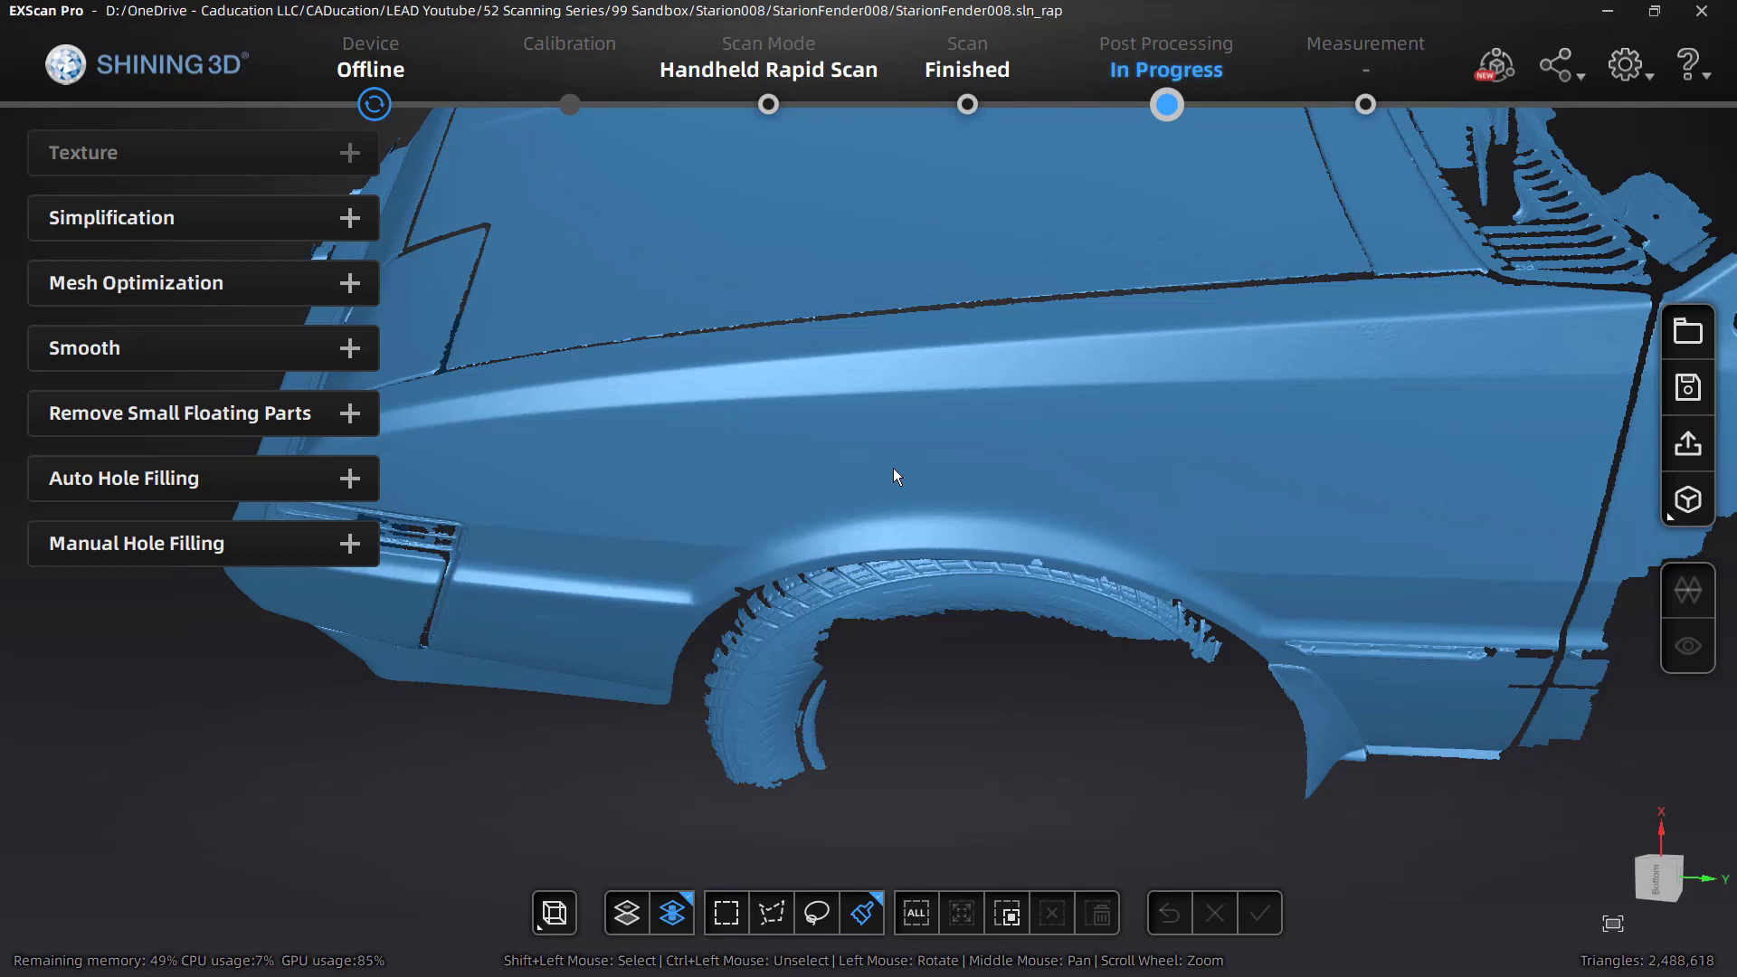
- Select the marker bumps along the fender's upper edge and on the hood beside the cowl with the brush
scroll(937, 465, "down", 5)
left_click_drag(941, 465, 920, 668)
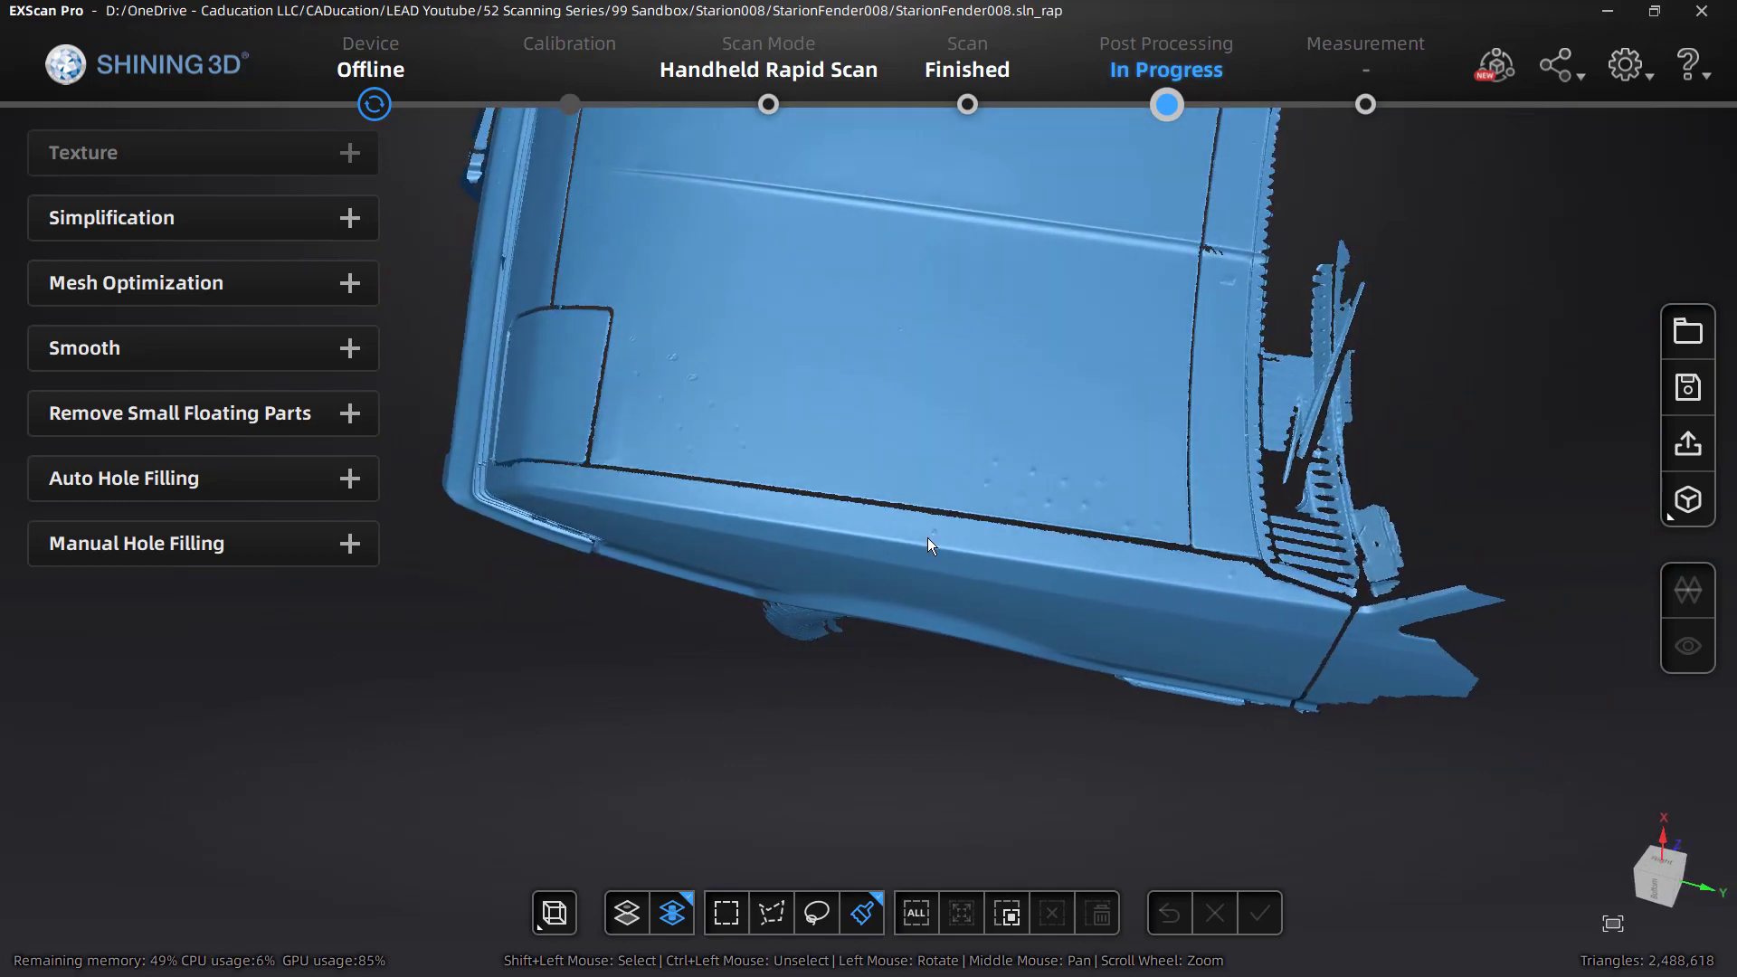
scroll(948, 532, "up", 2)
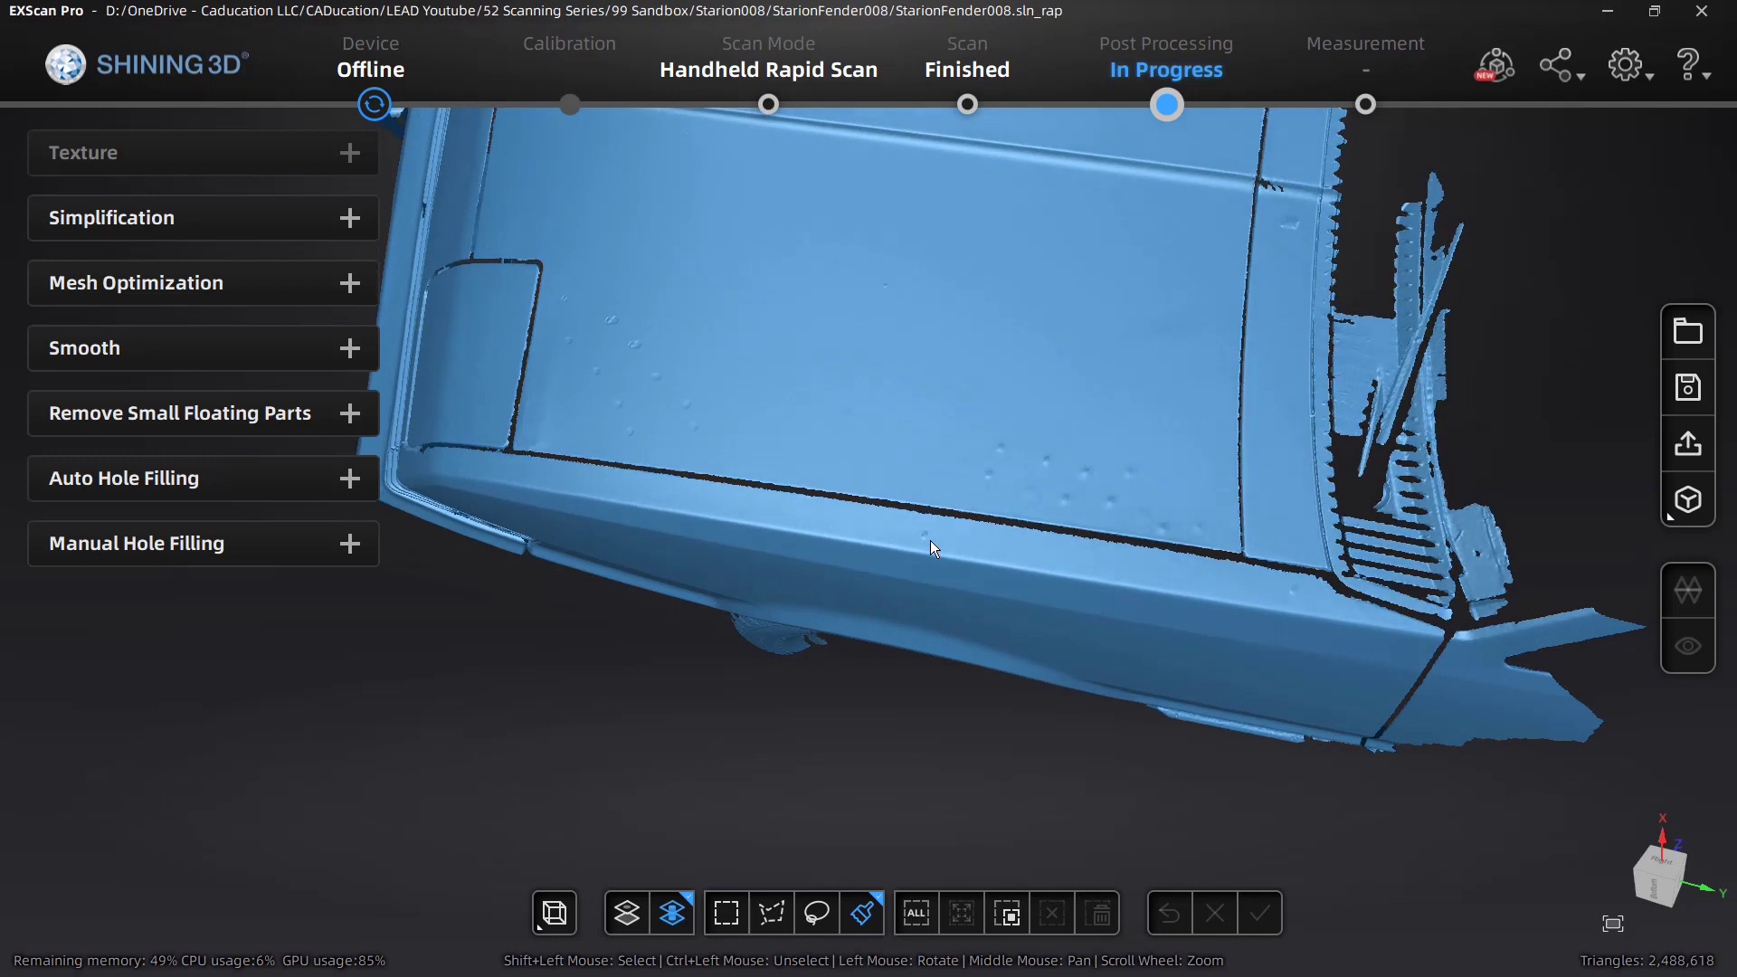
mouse_move(917, 549)
left_mouse_down()
mouse_move(894, 550)
mouse_move(915, 541)
left_mouse_up()
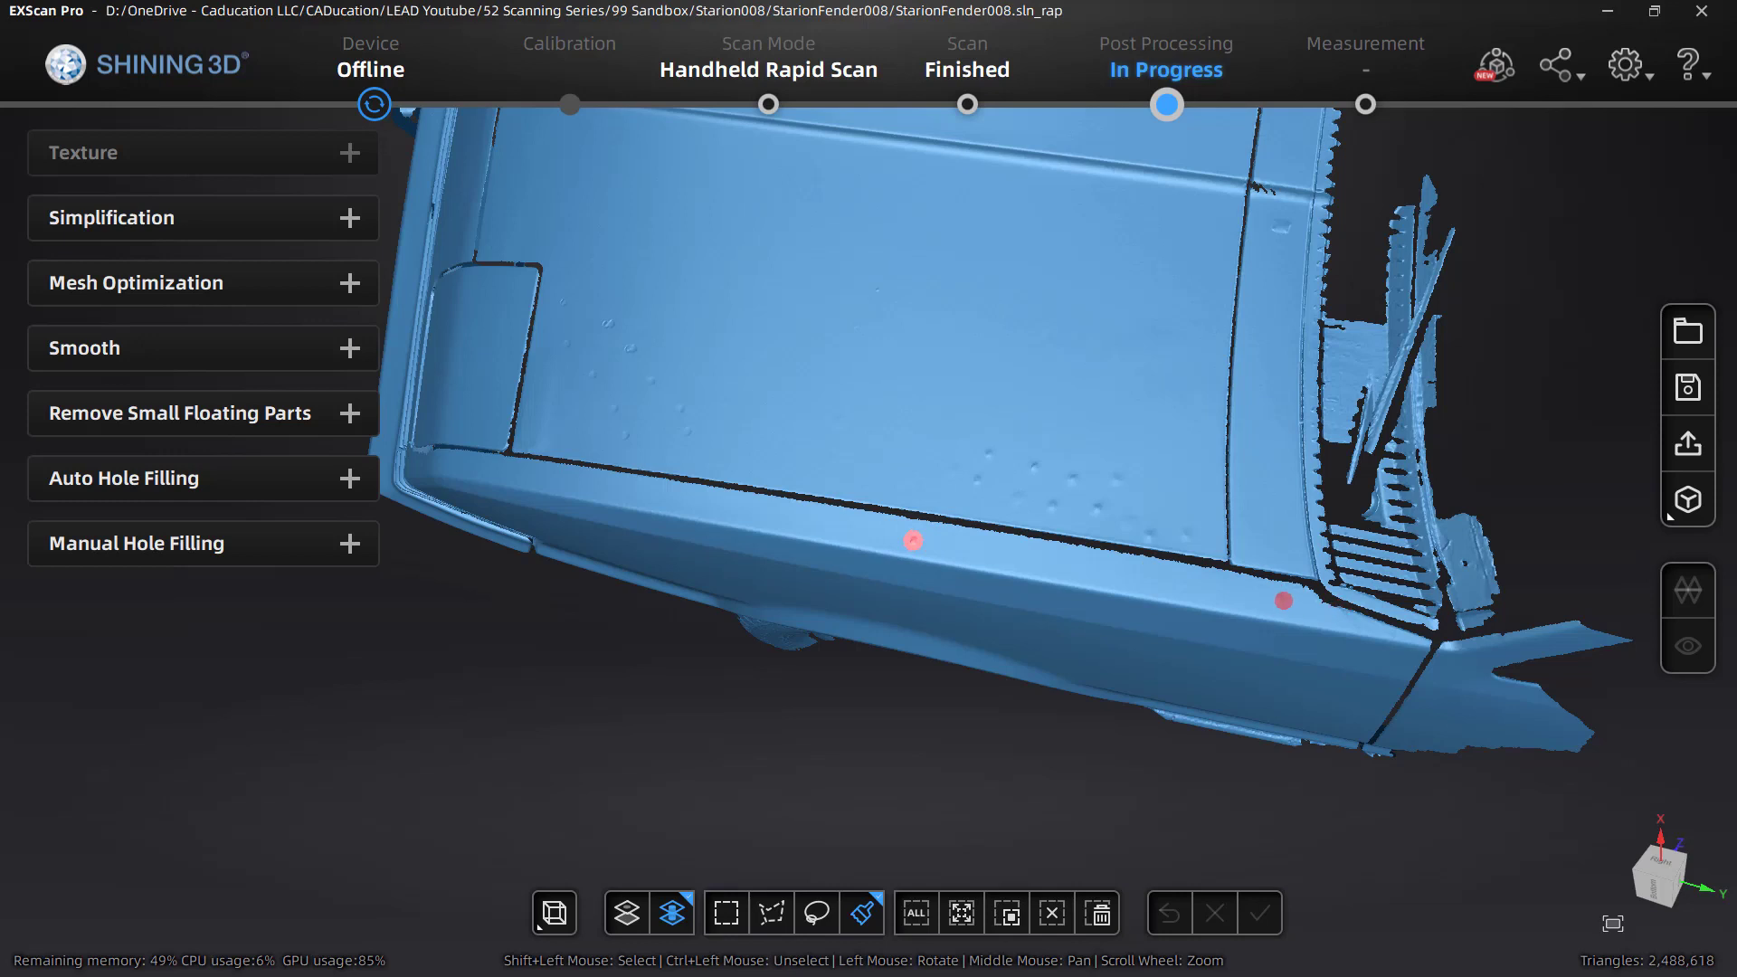
left_click_drag(1281, 600, 1281, 600)
left_click(1185, 533)
left_click_drag(1152, 536, 1125, 524)
left_click(1119, 478)
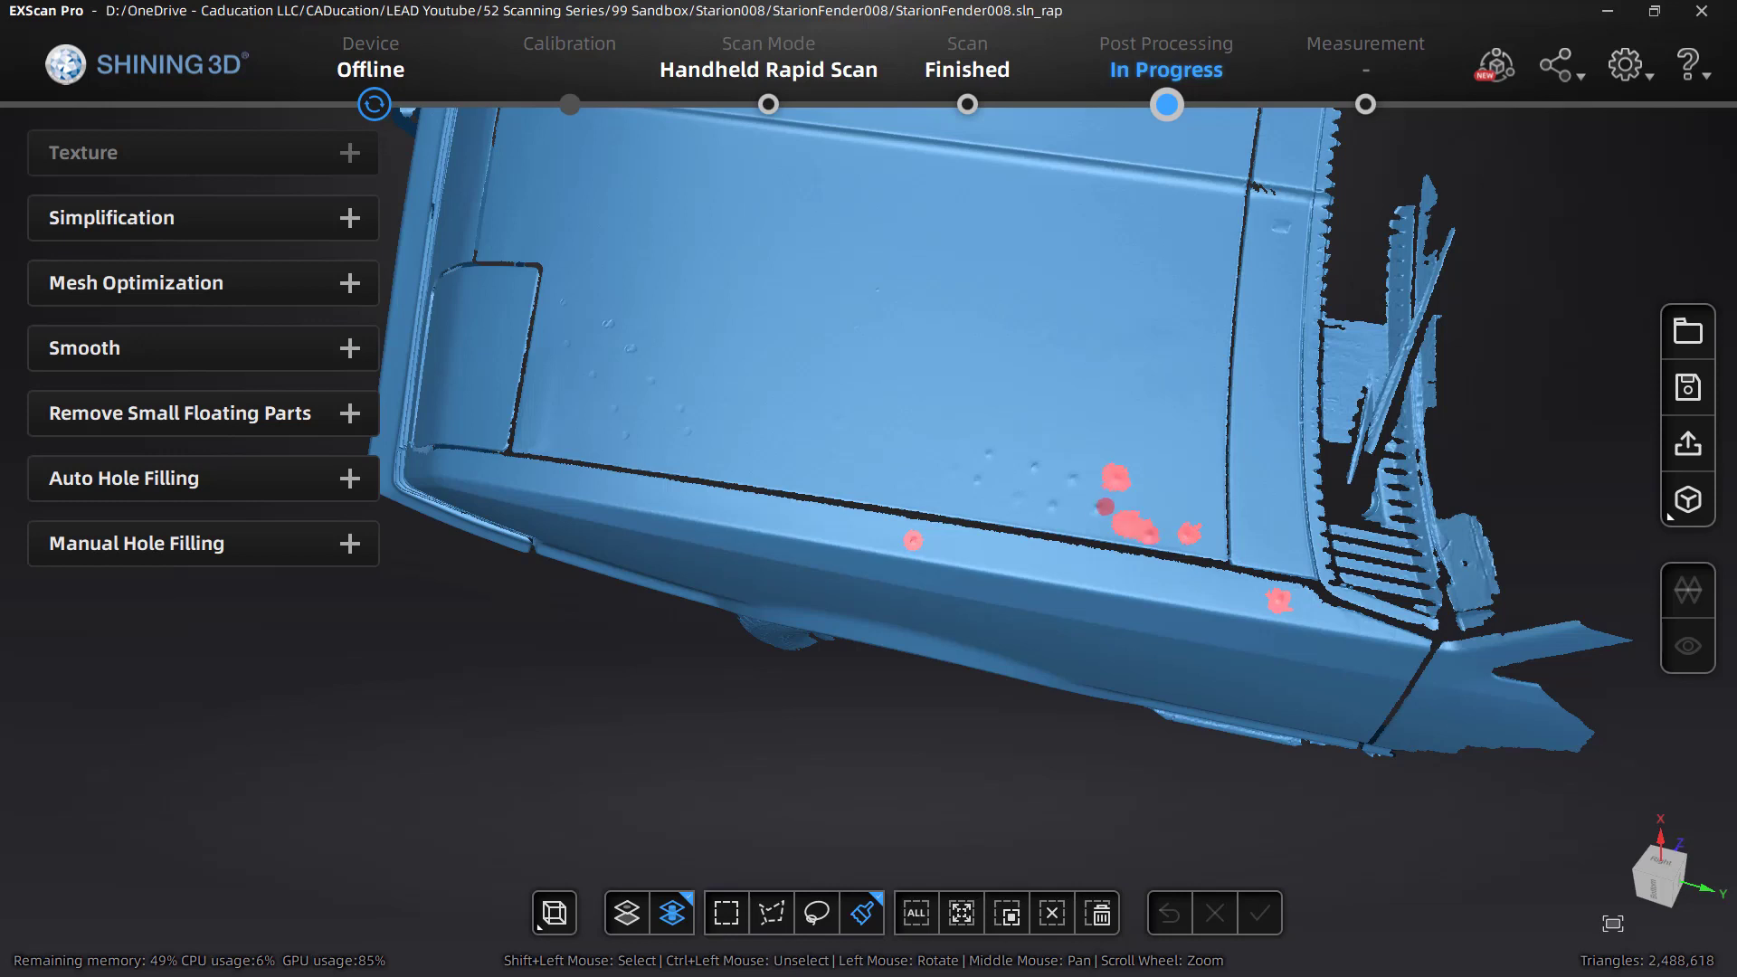
left_click(1097, 507)
left_click(1053, 506)
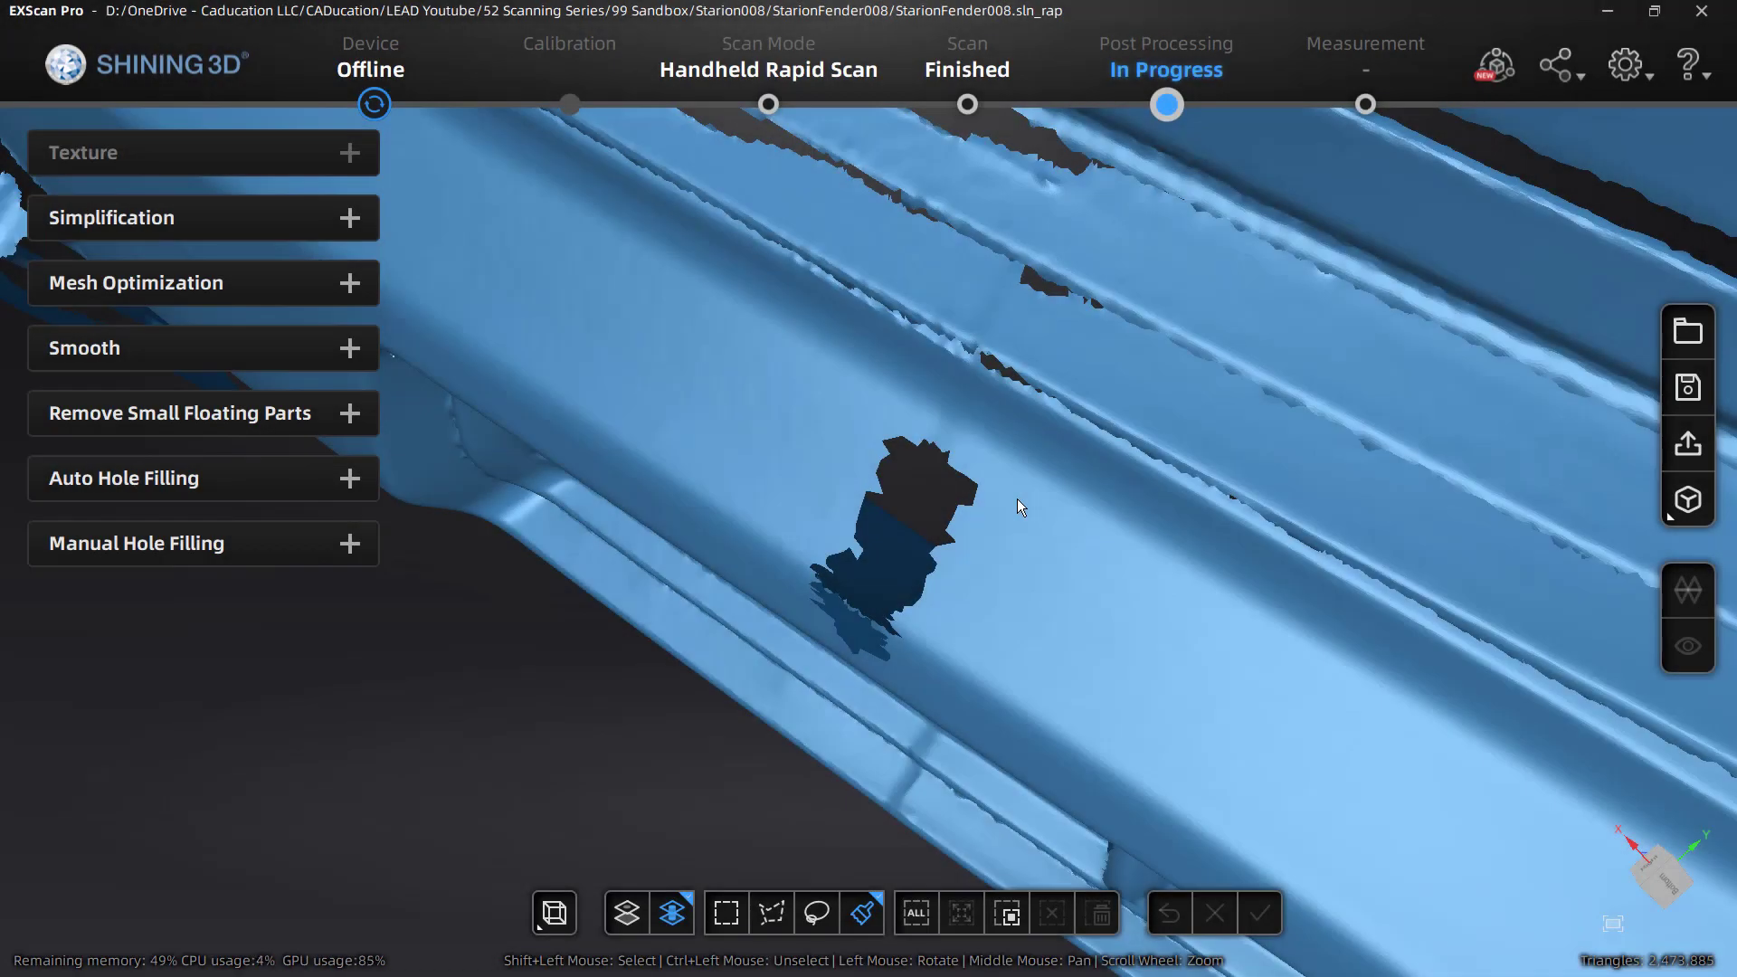
- Try a Curvature manual fill on the ragged hole above the front bumper opening, and cancel it
scroll(1017, 498, "down", 10)
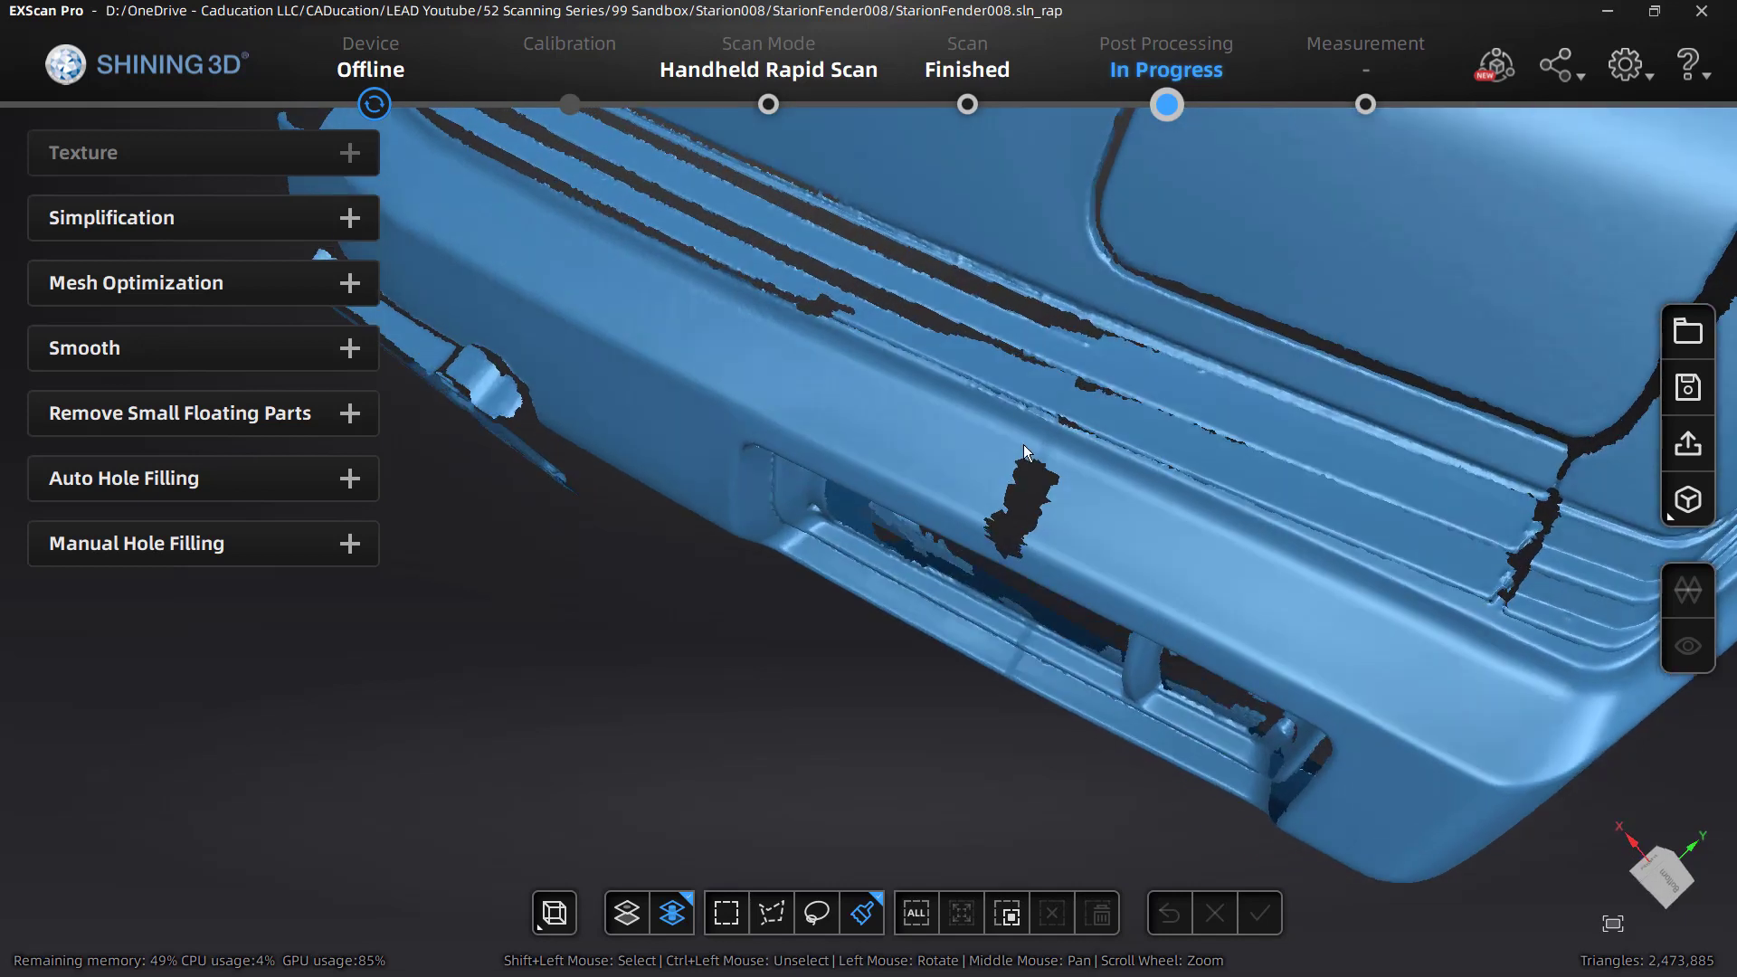
left_click_drag(1023, 443, 1047, 661)
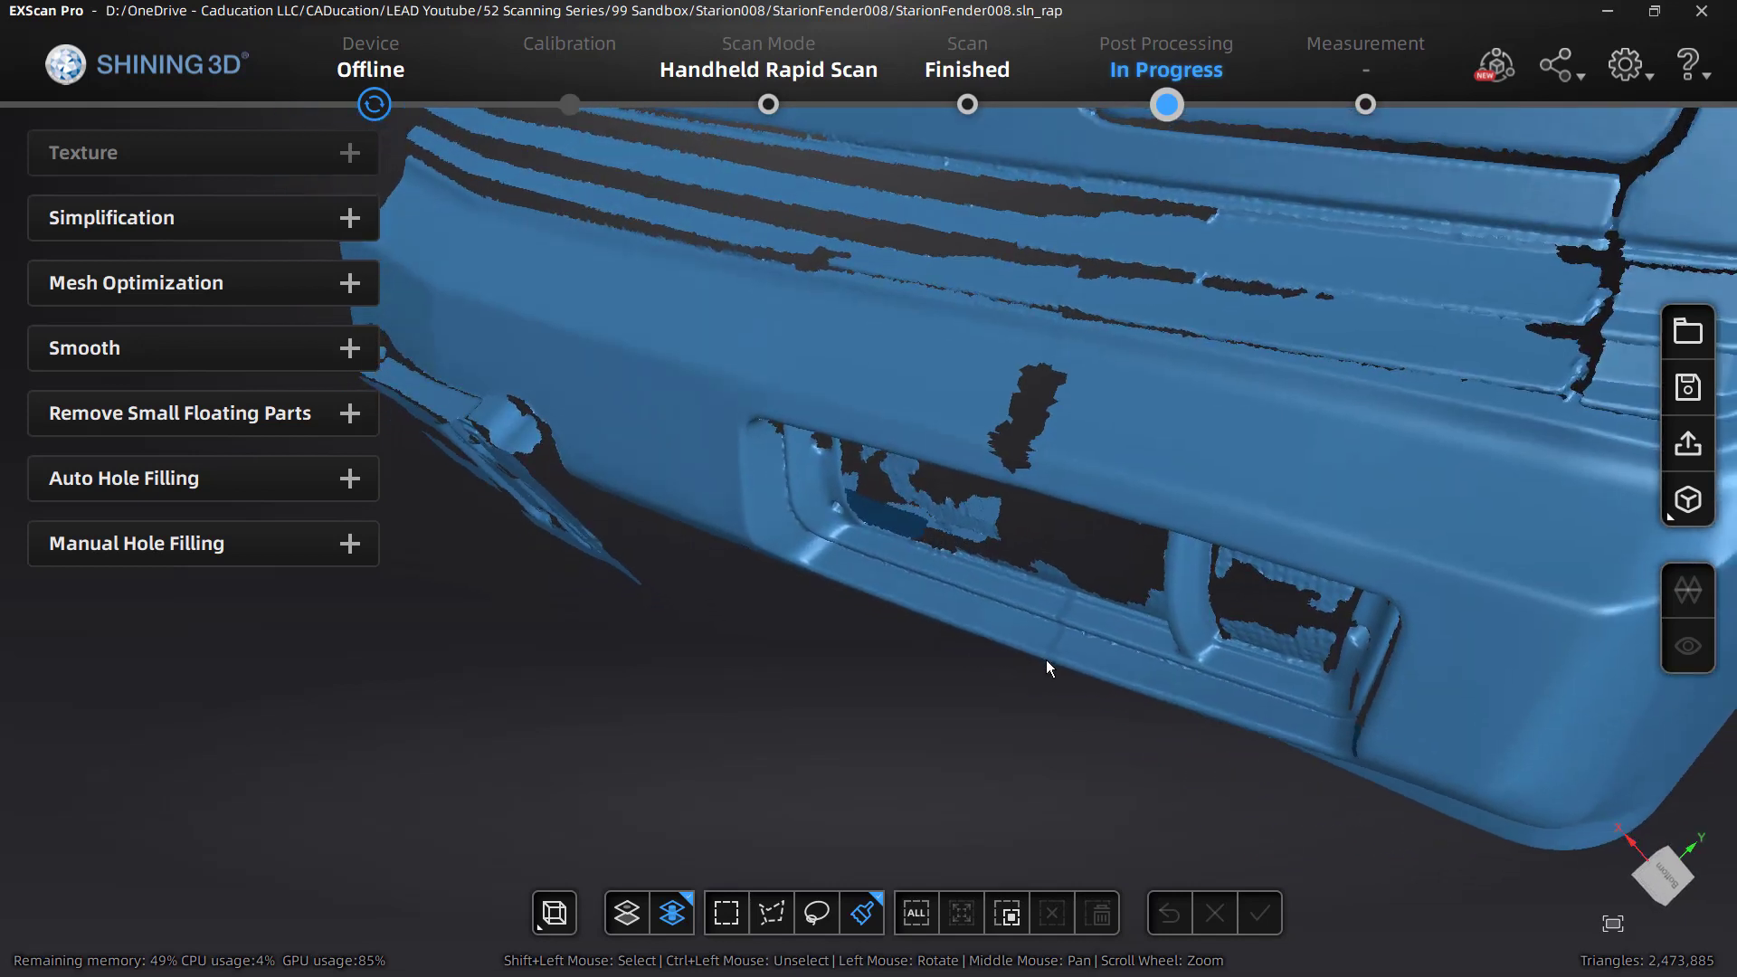
scroll(1052, 350, "up", 5)
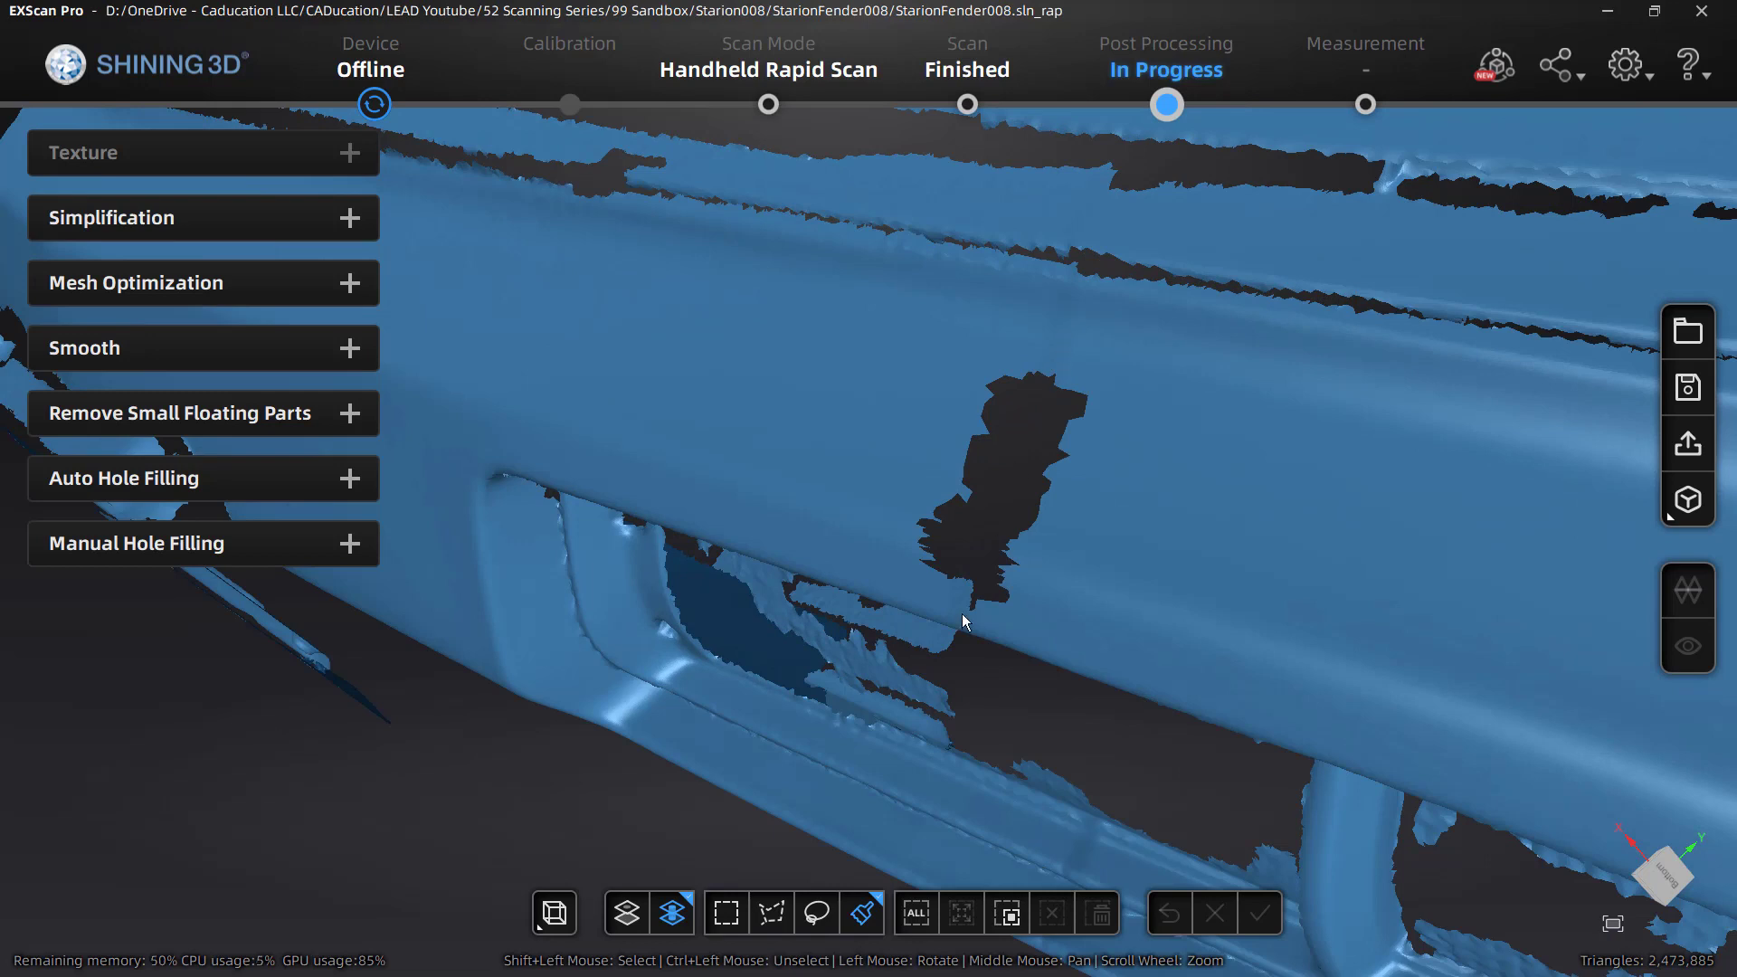
left_click_drag(962, 614, 964, 601)
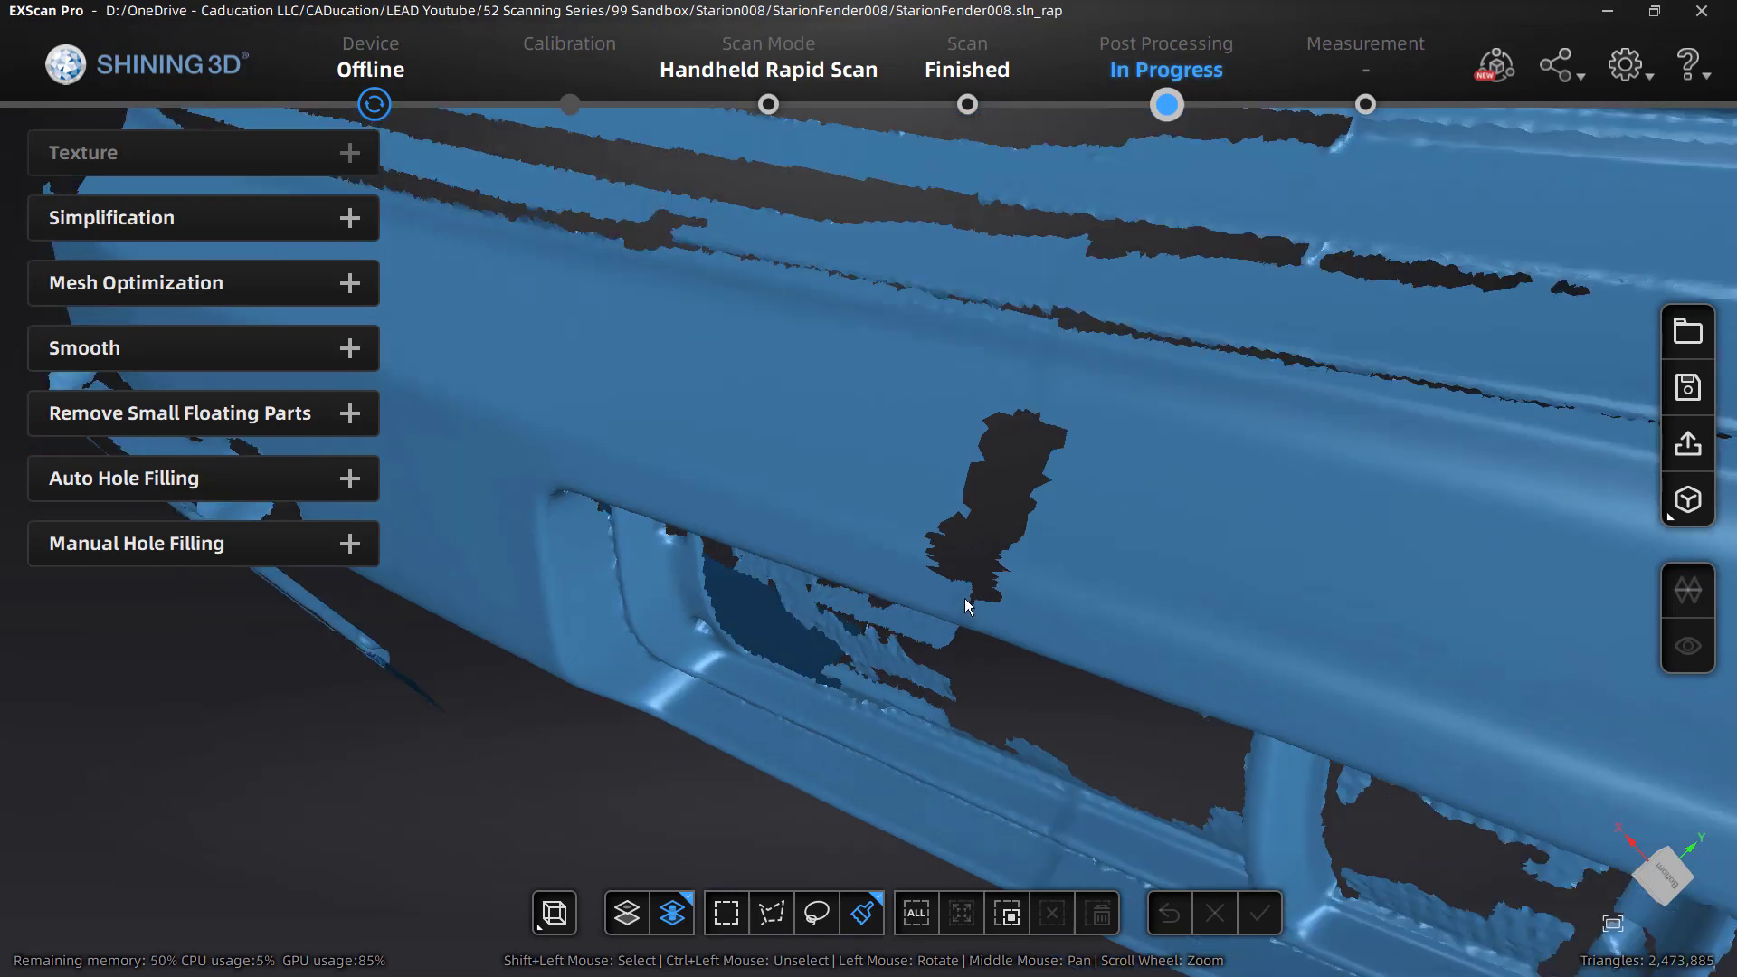
left_click_drag(1006, 665, 1062, 649)
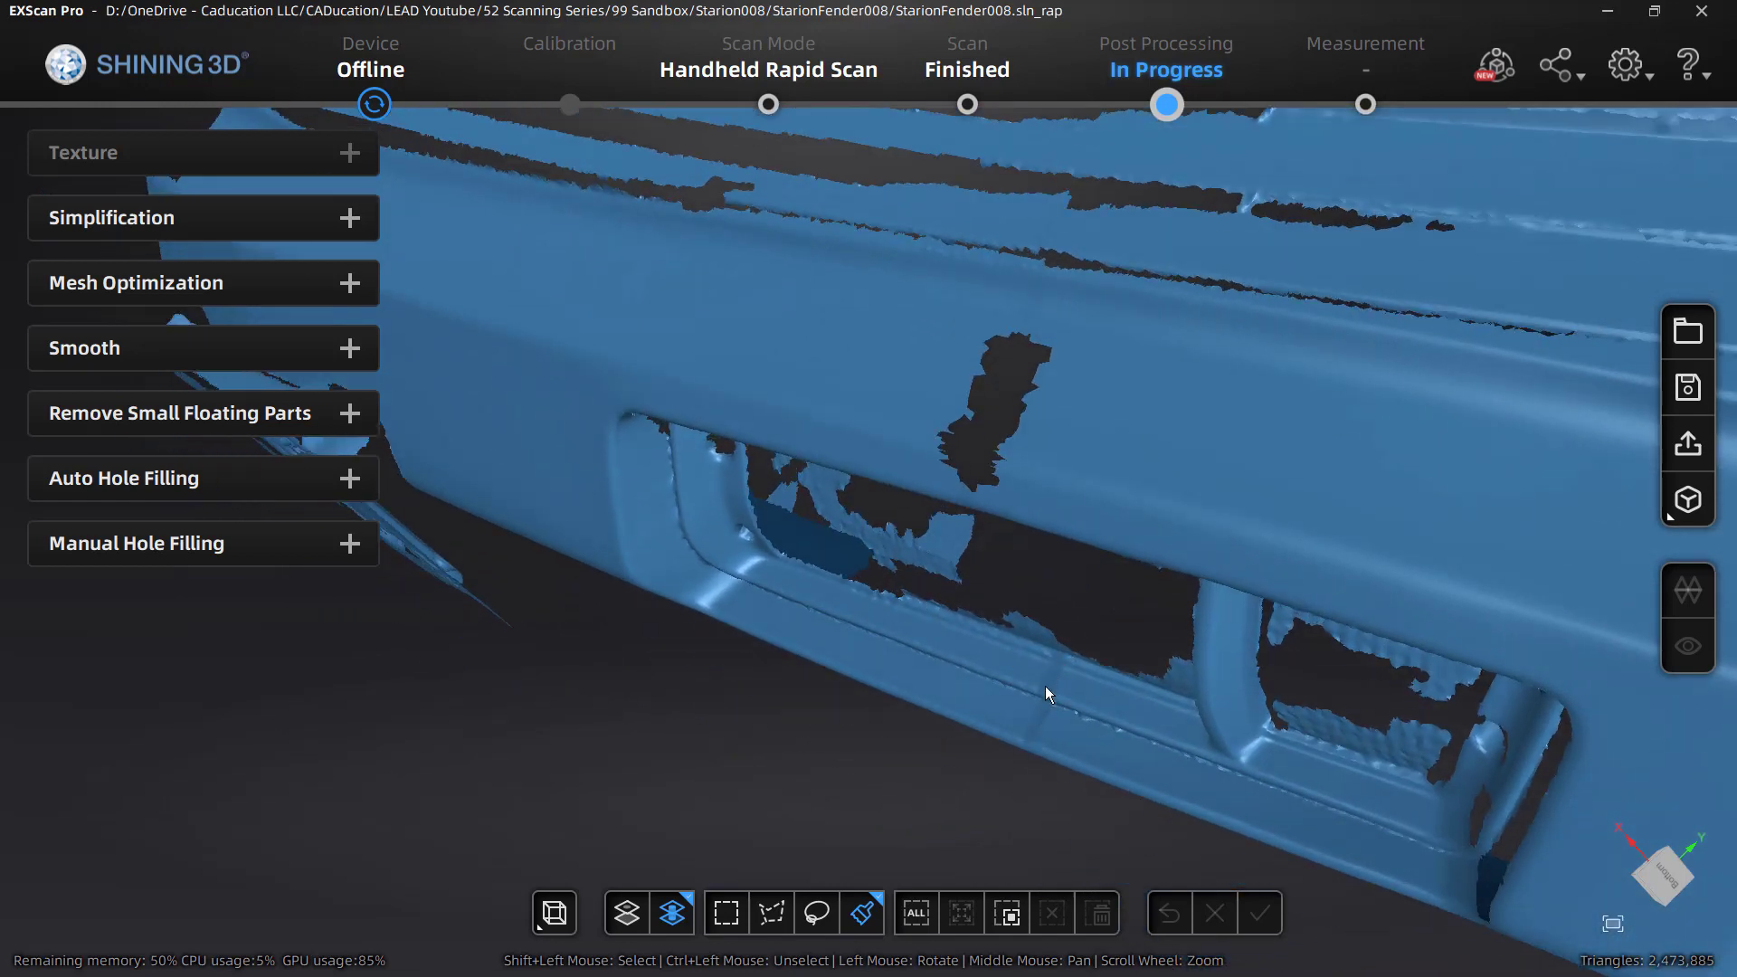
scroll(1037, 328, "up", 4)
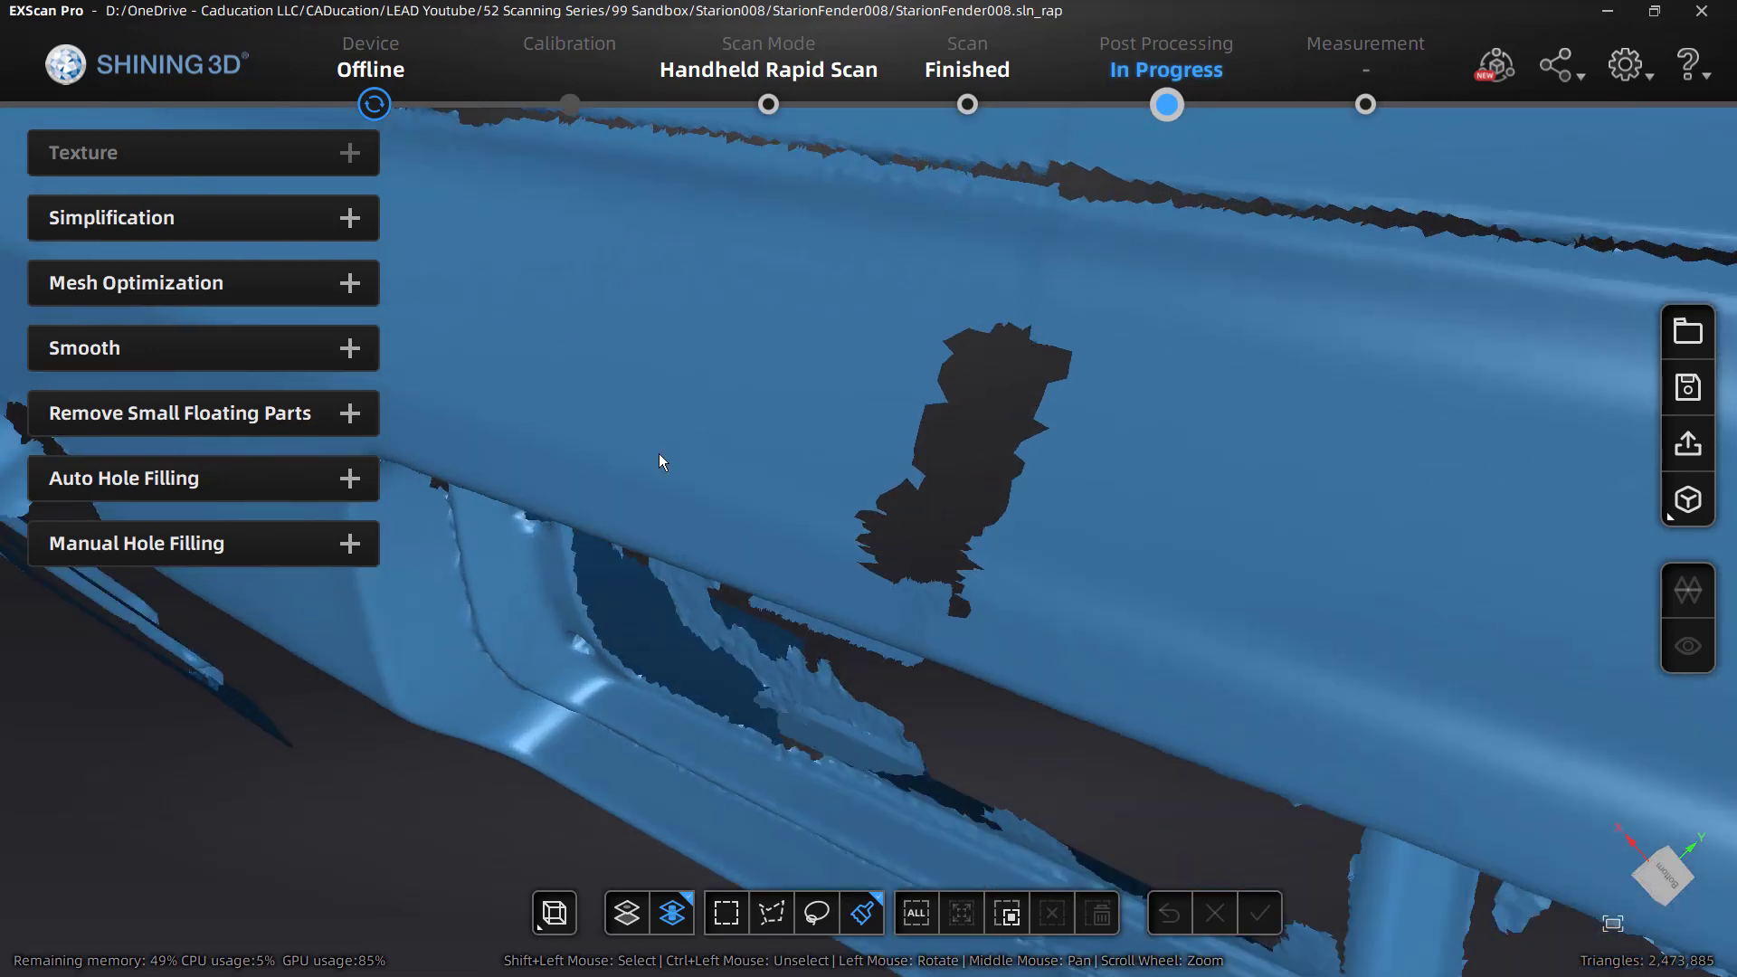
left_click(355, 541)
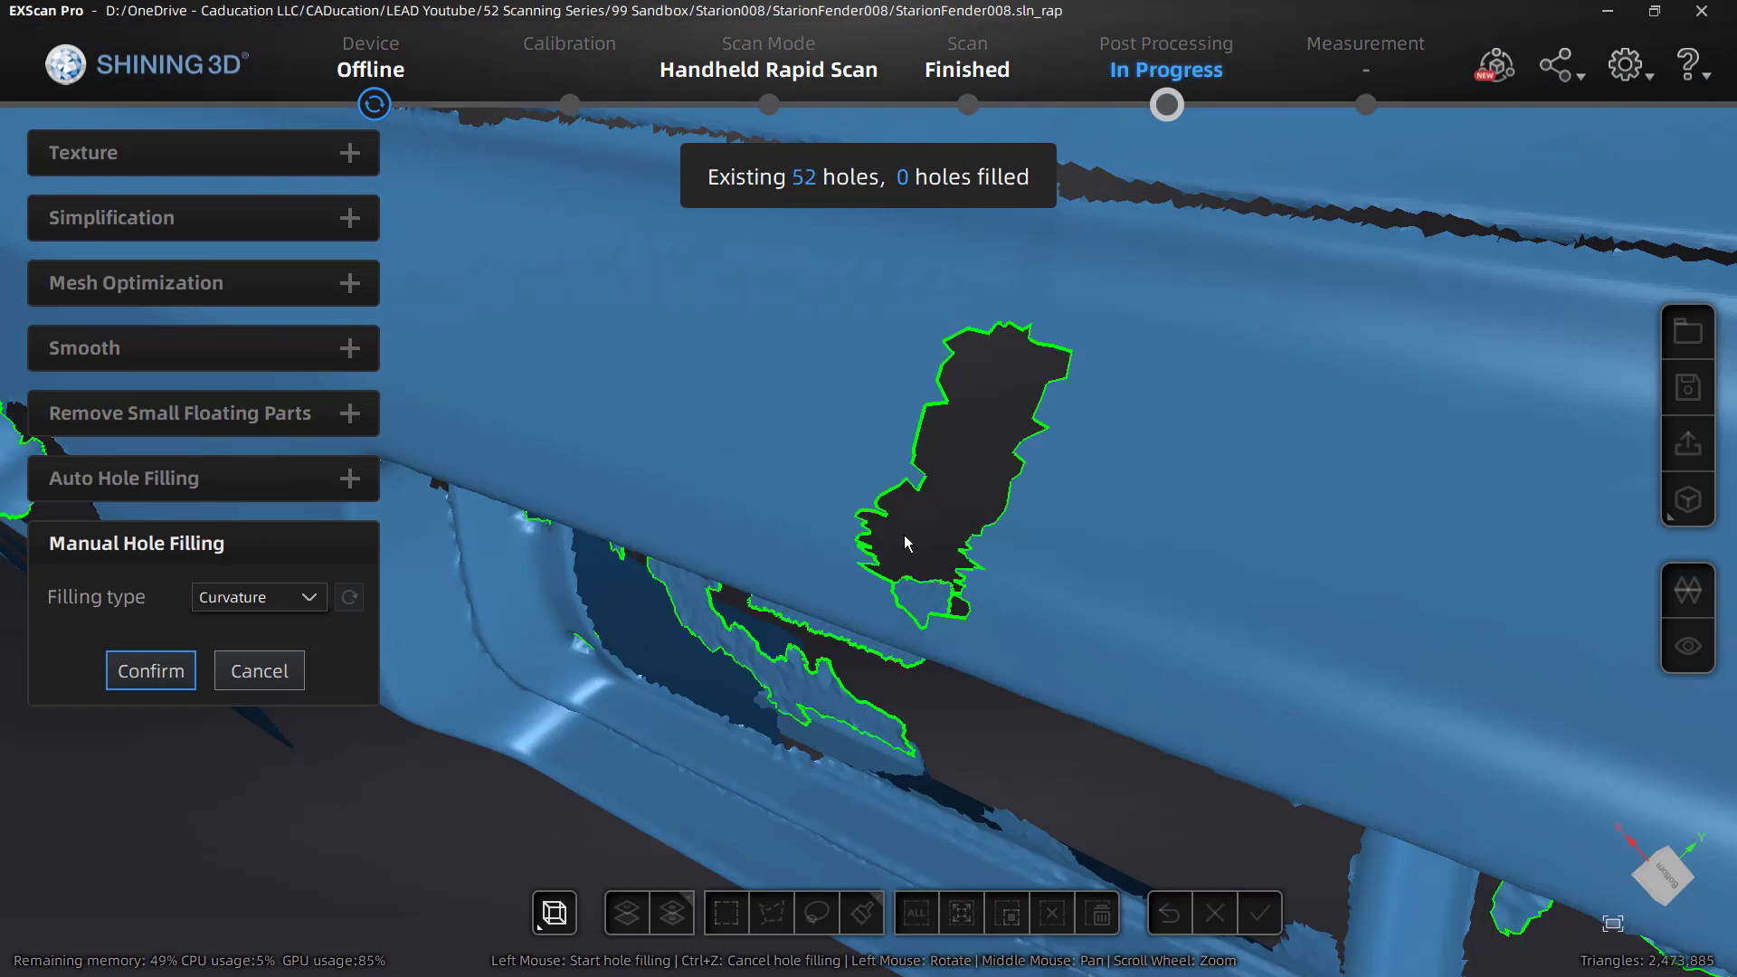
left_click(894, 496)
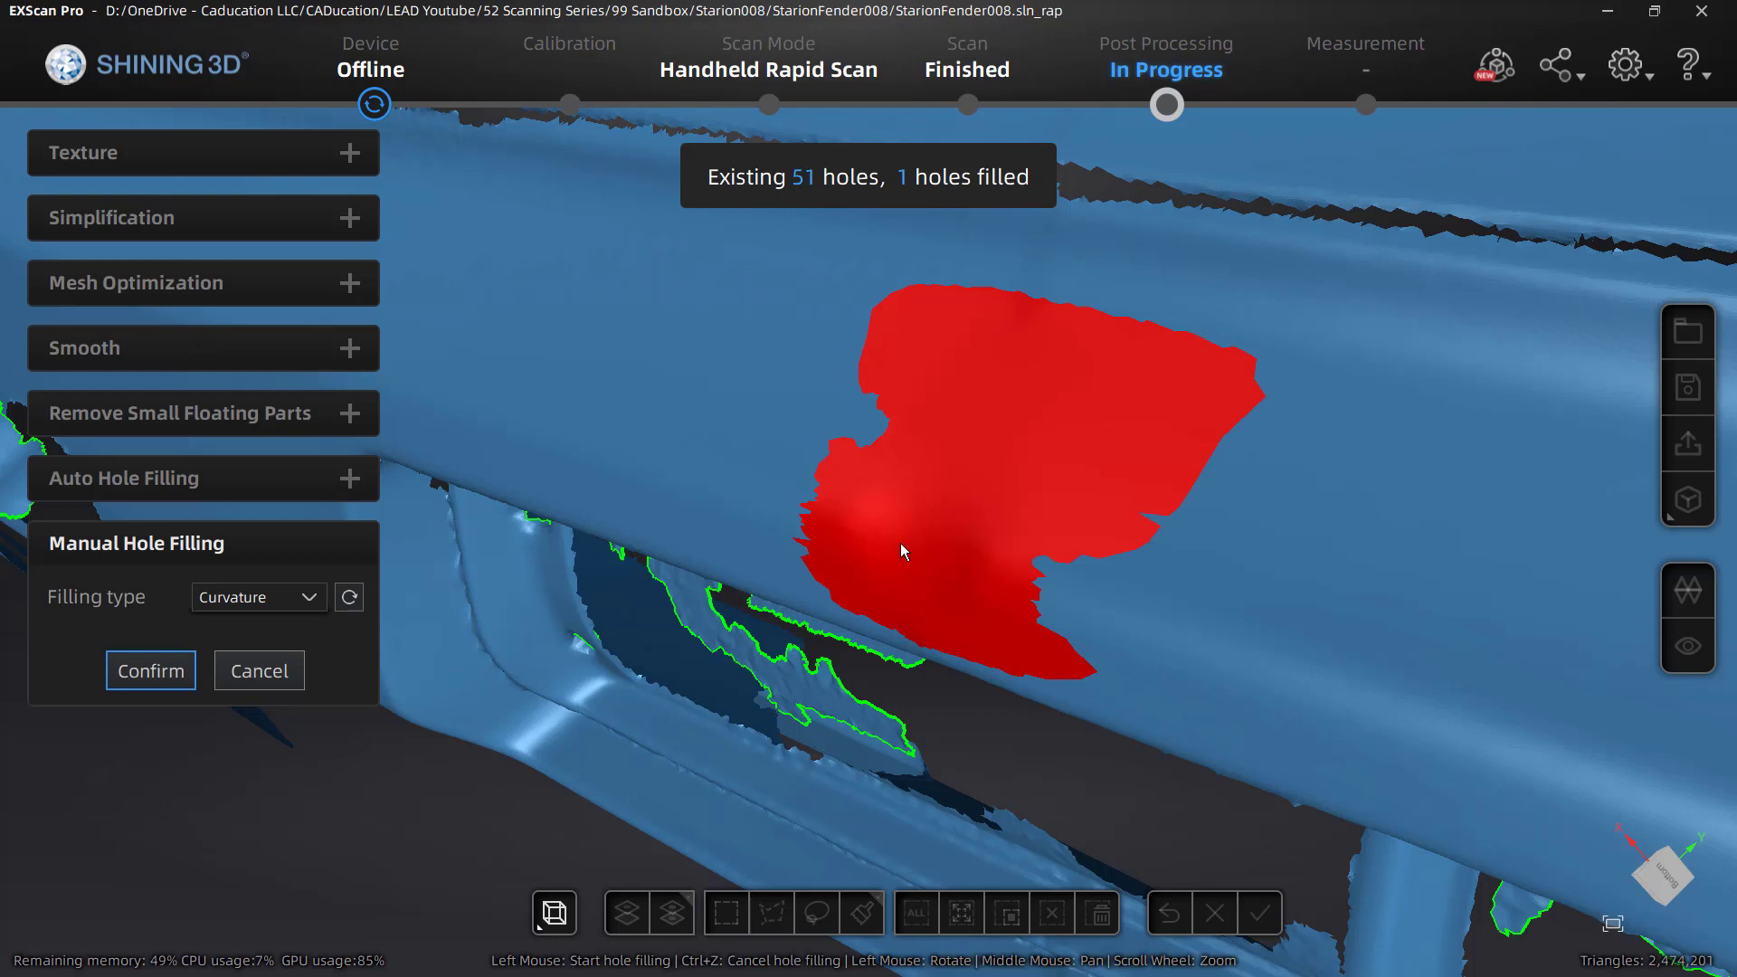
left_click(269, 670)
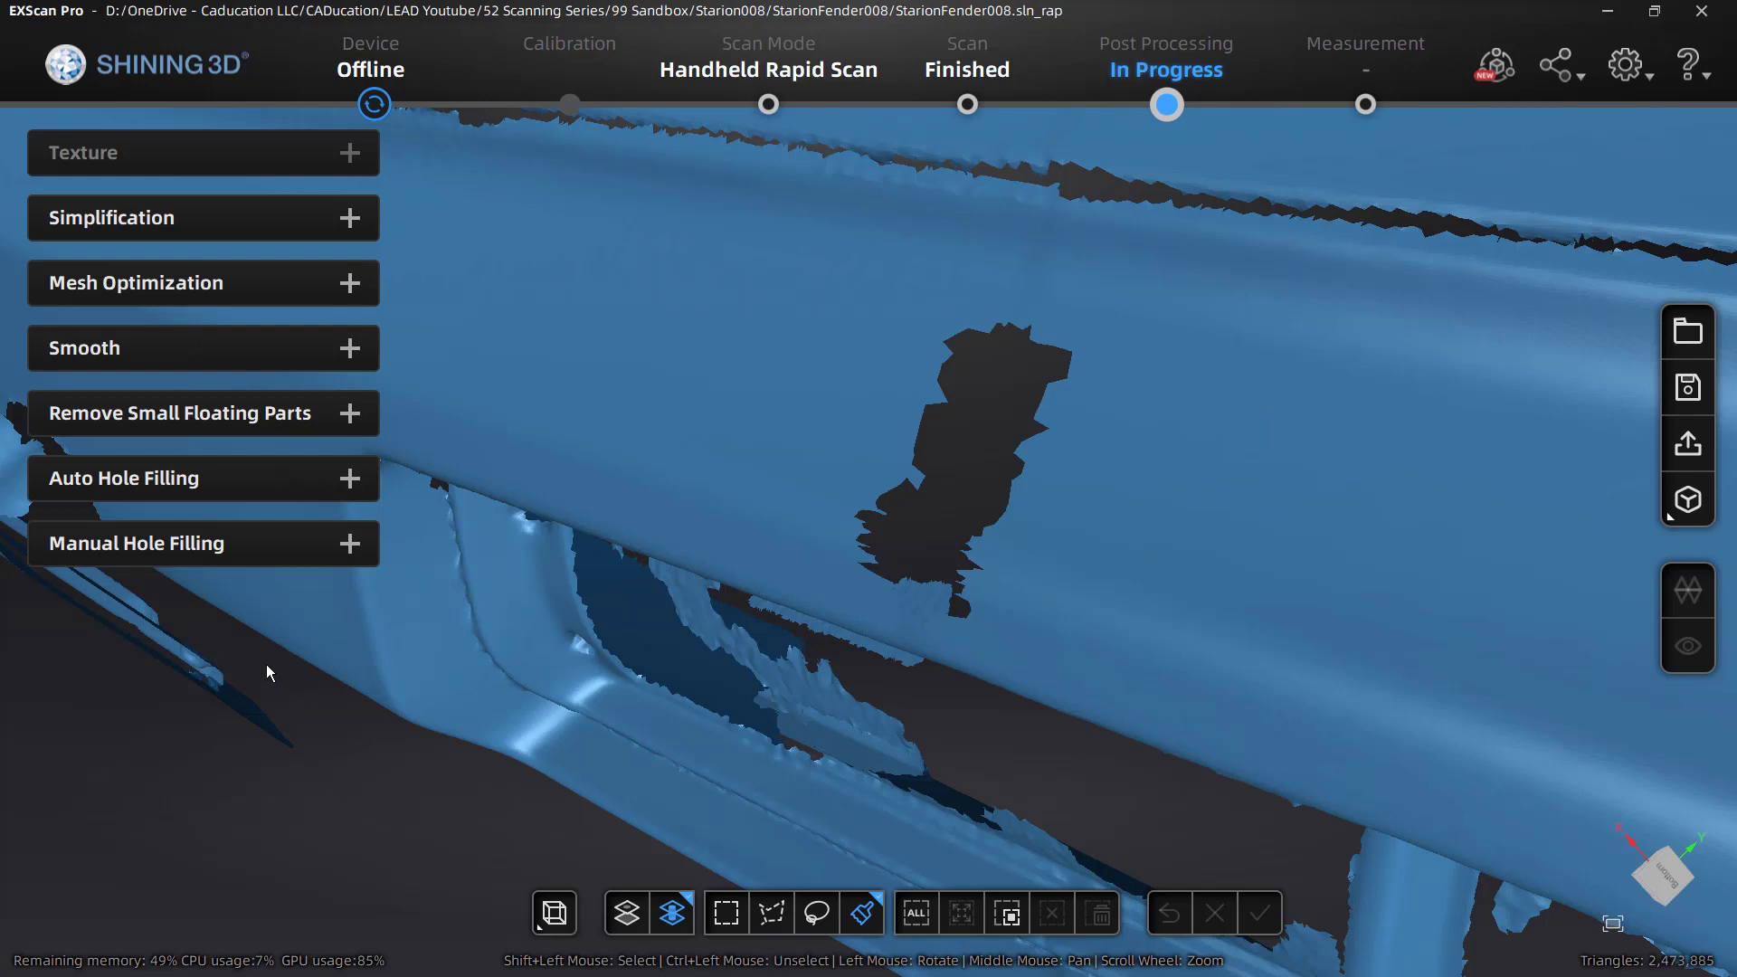
- Try a Flat manual fill on the ragged front bumper hole, and reset the preview
left_click(350, 542)
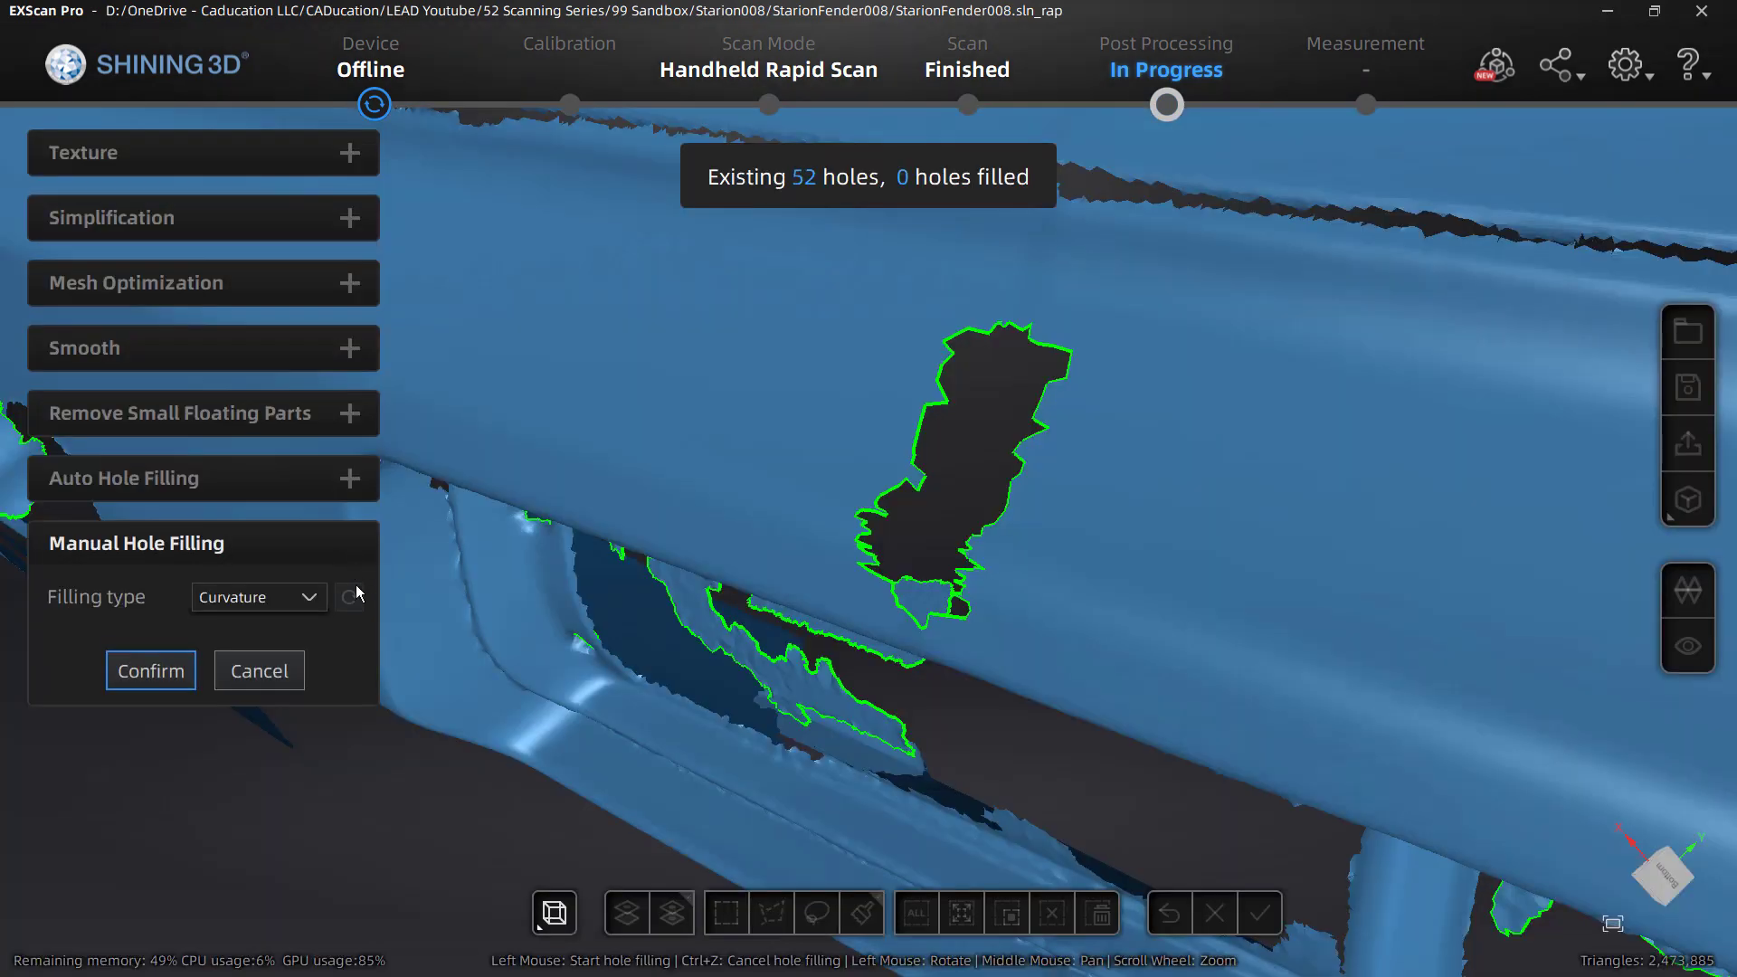
left_click(309, 599)
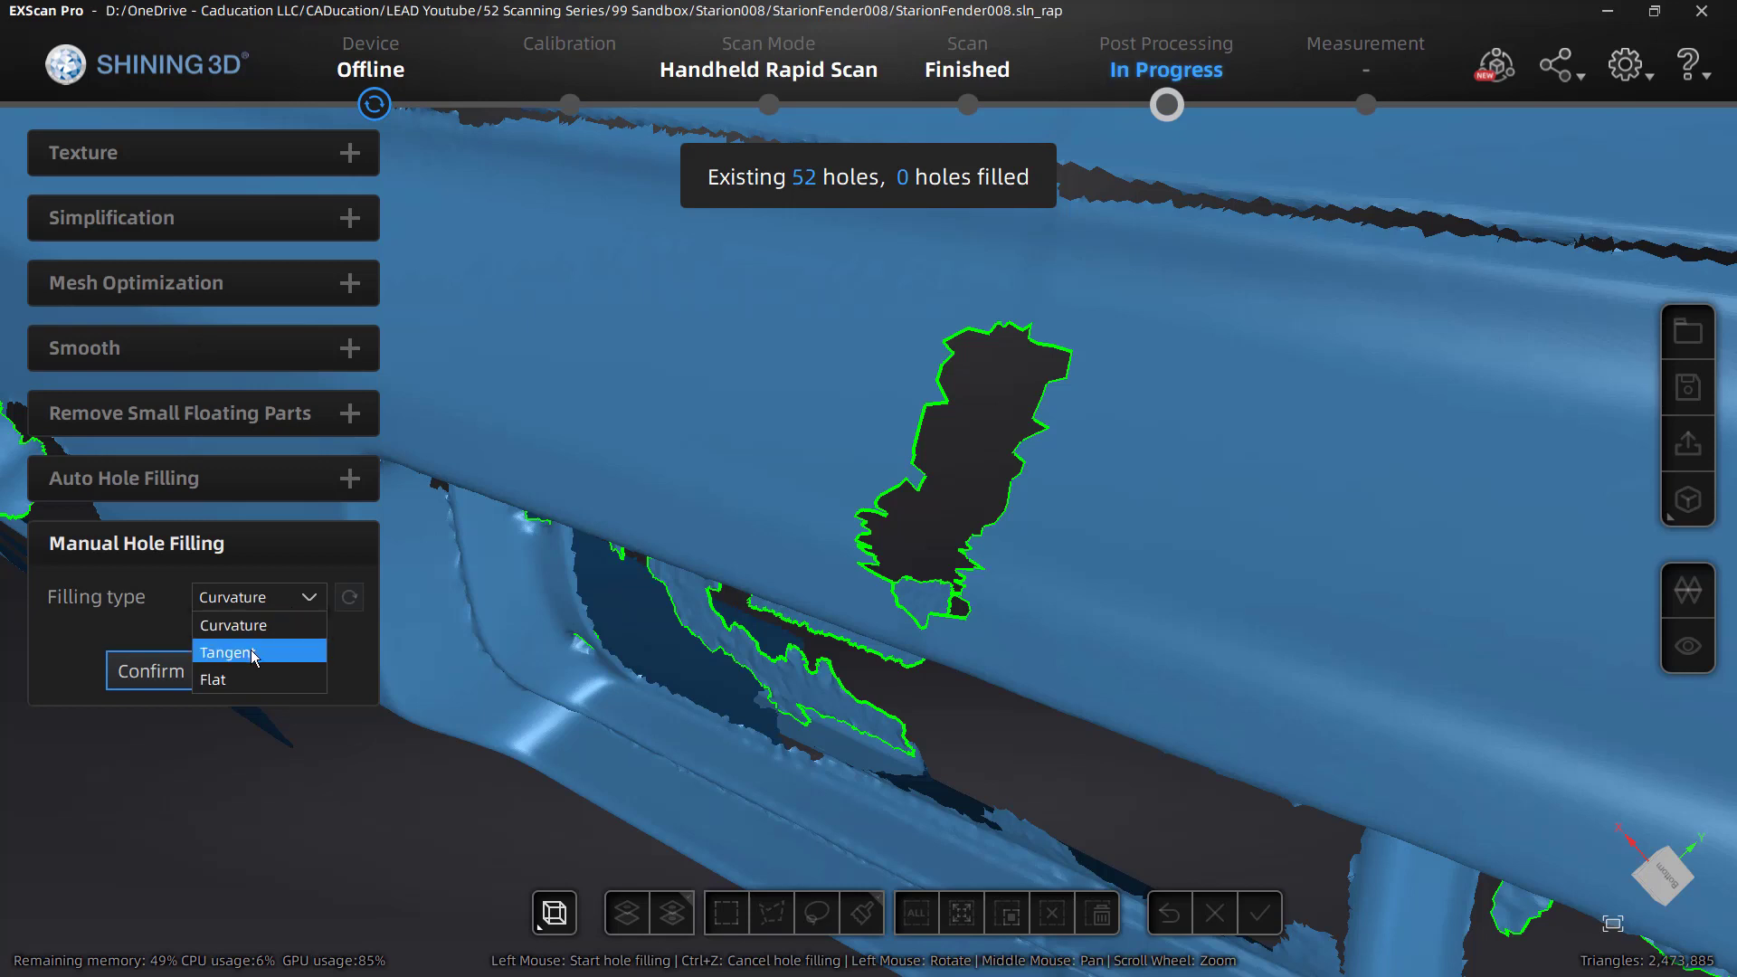
left_click(244, 680)
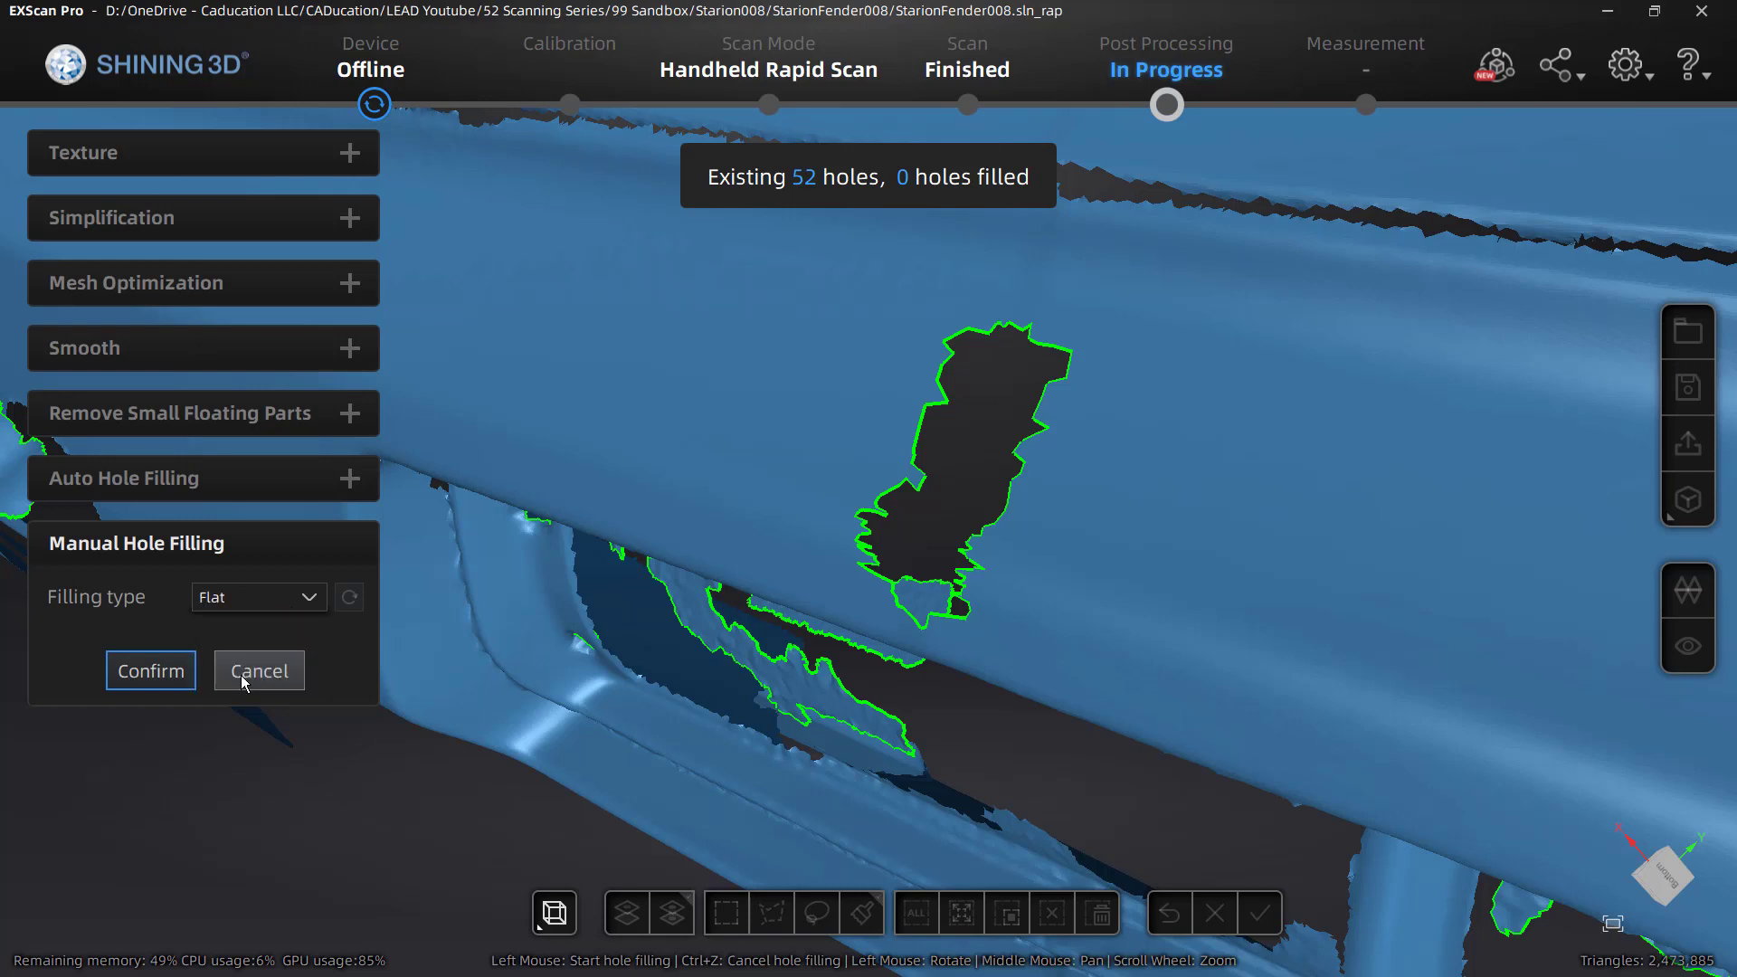
left_click(982, 340)
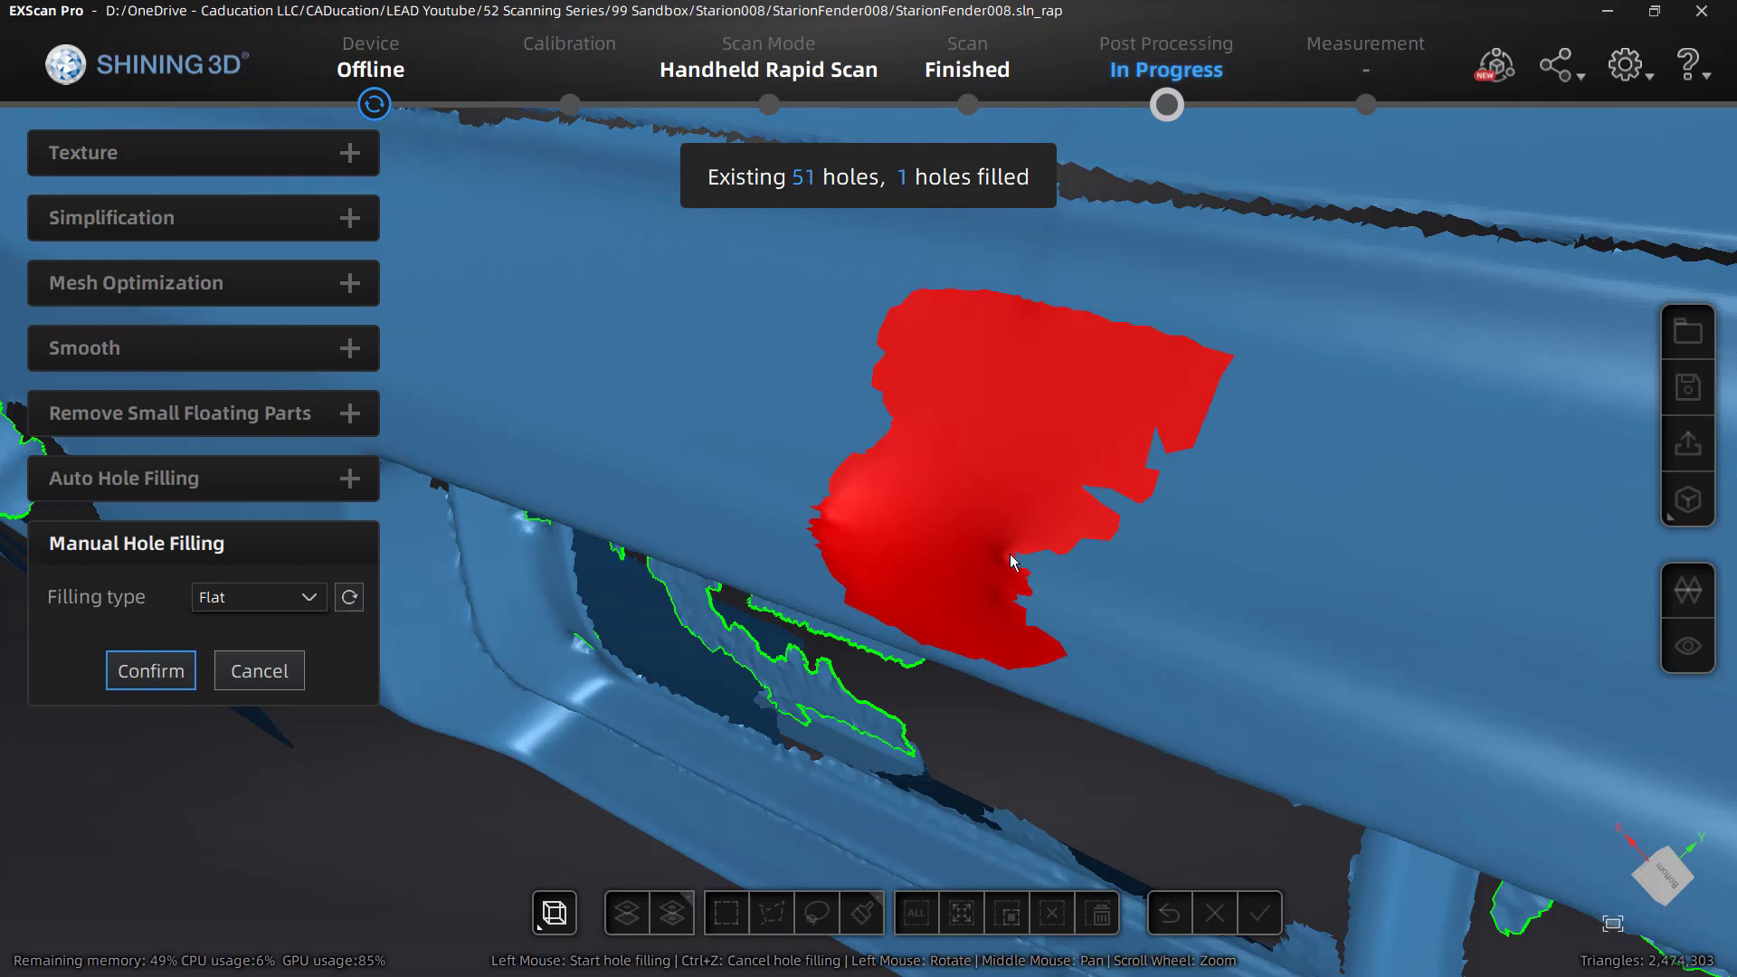
left_click(312, 597)
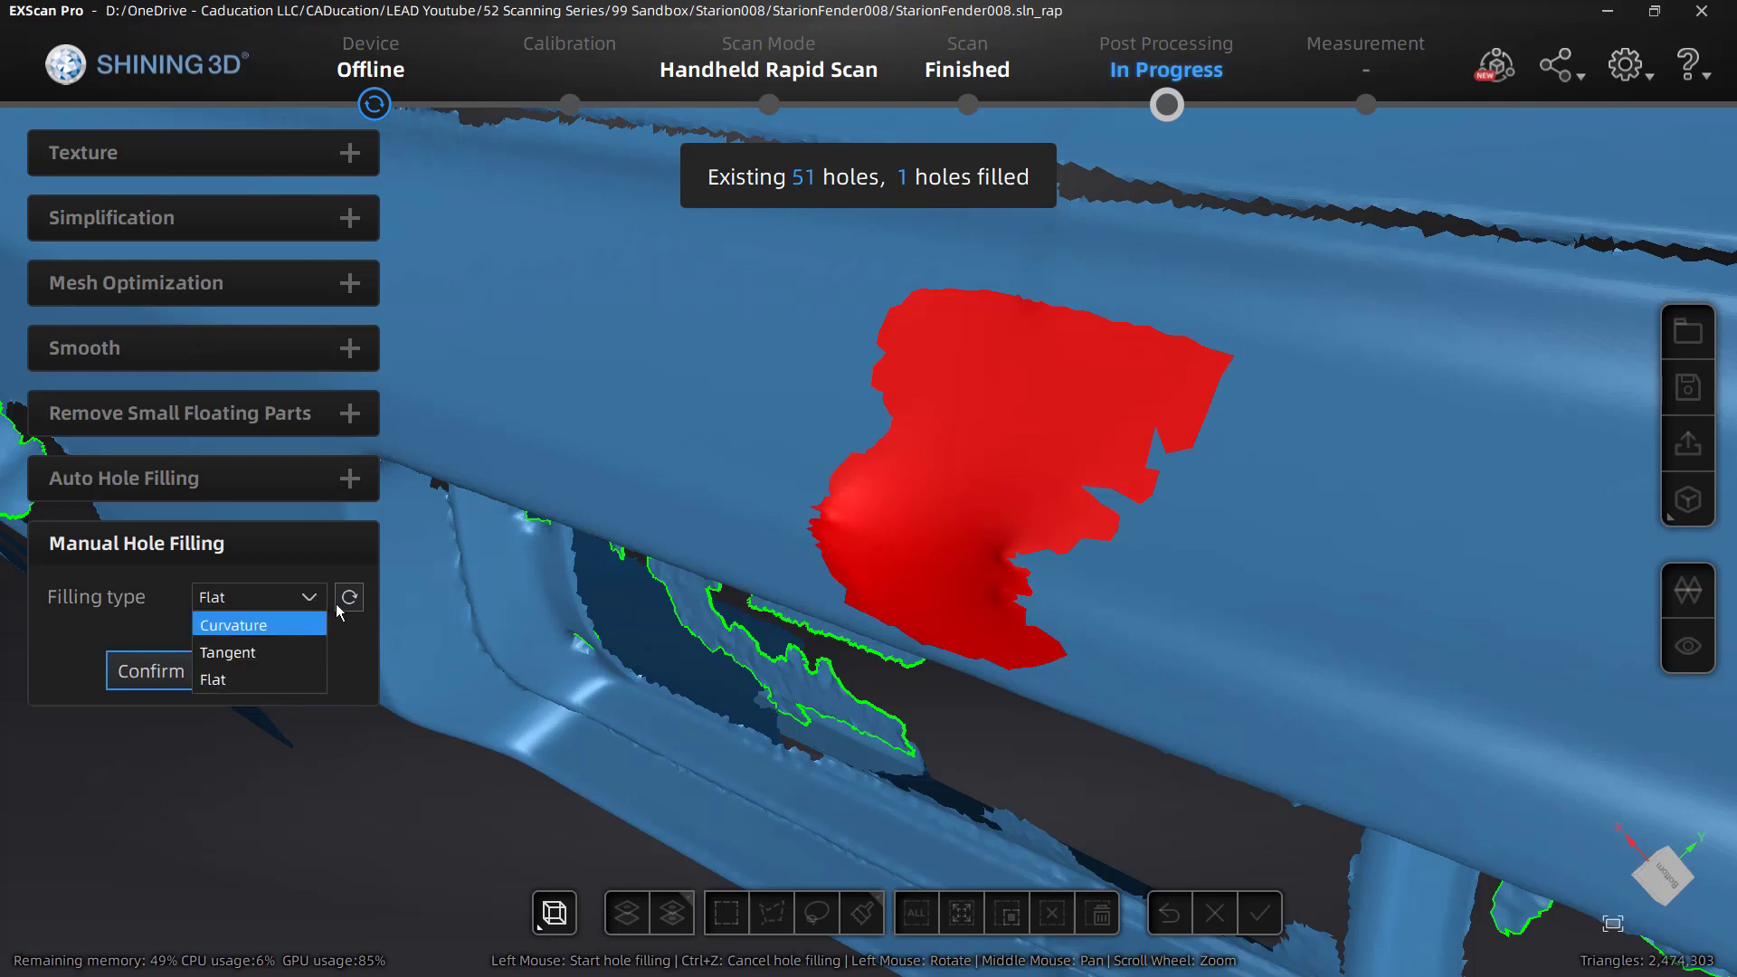
left_click(344, 602)
- Try the Tangent and Curvature filling types on the ragged front bumper hole, resetting each preview
left_click(316, 598)
left_click(285, 652)
left_click(915, 490)
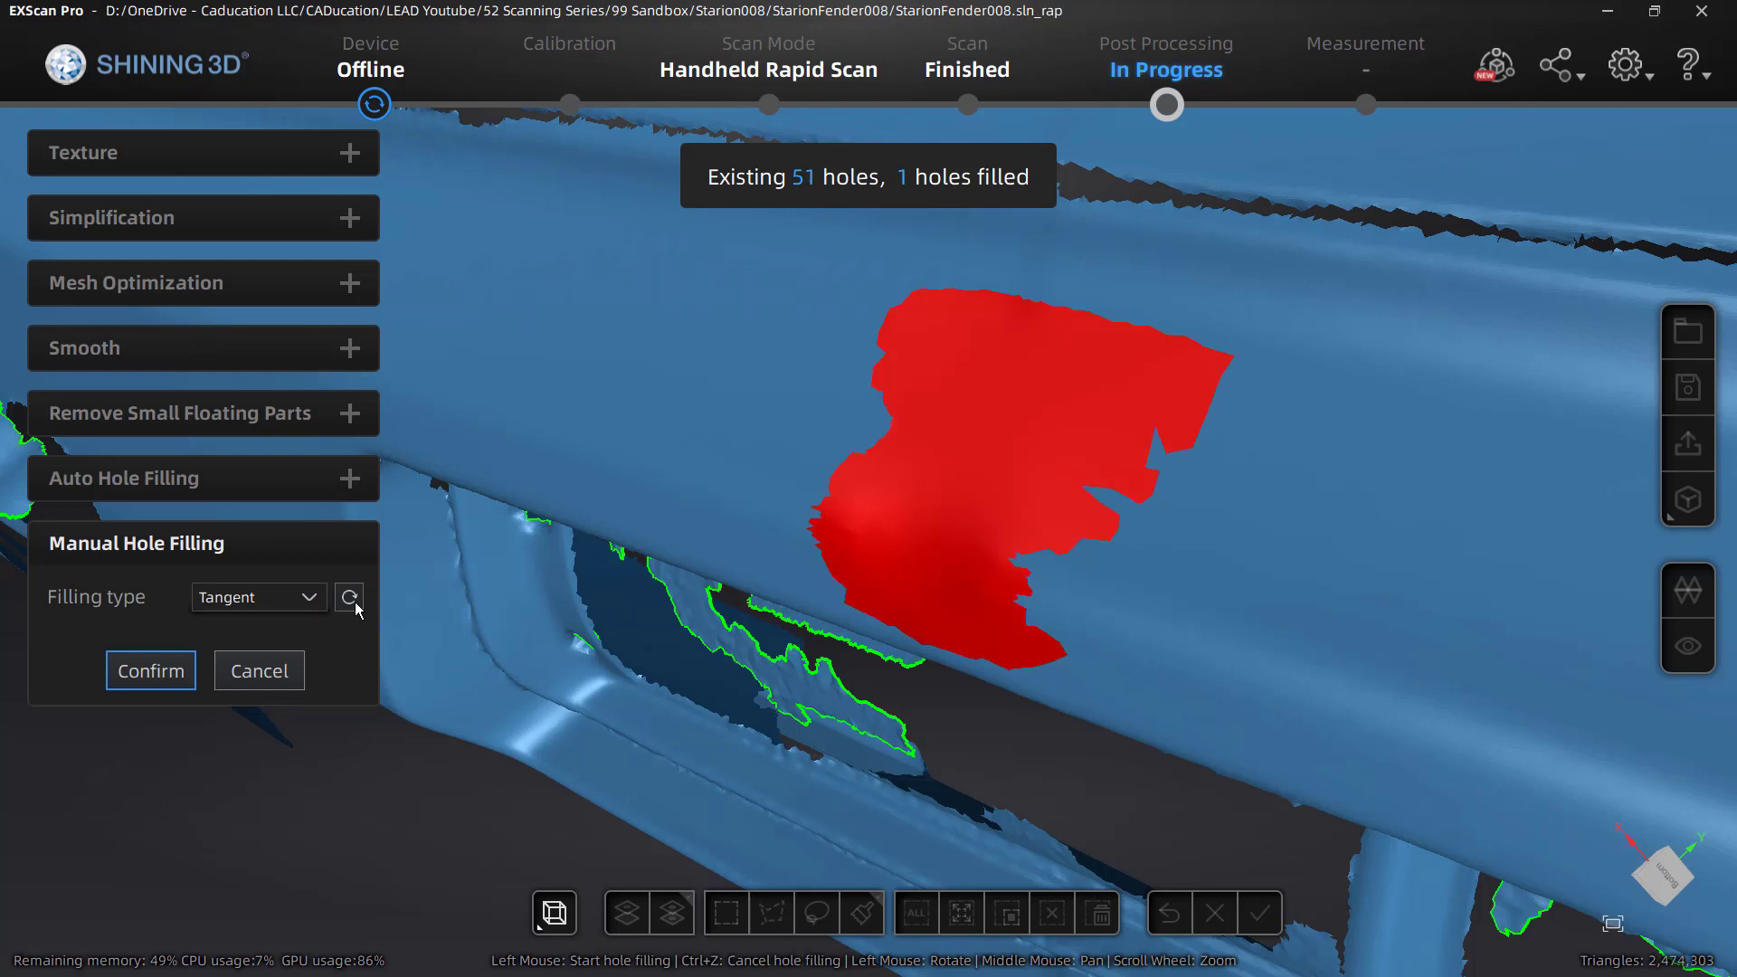
left_click(350, 599)
left_click(289, 599)
left_click(258, 620)
left_click(876, 501)
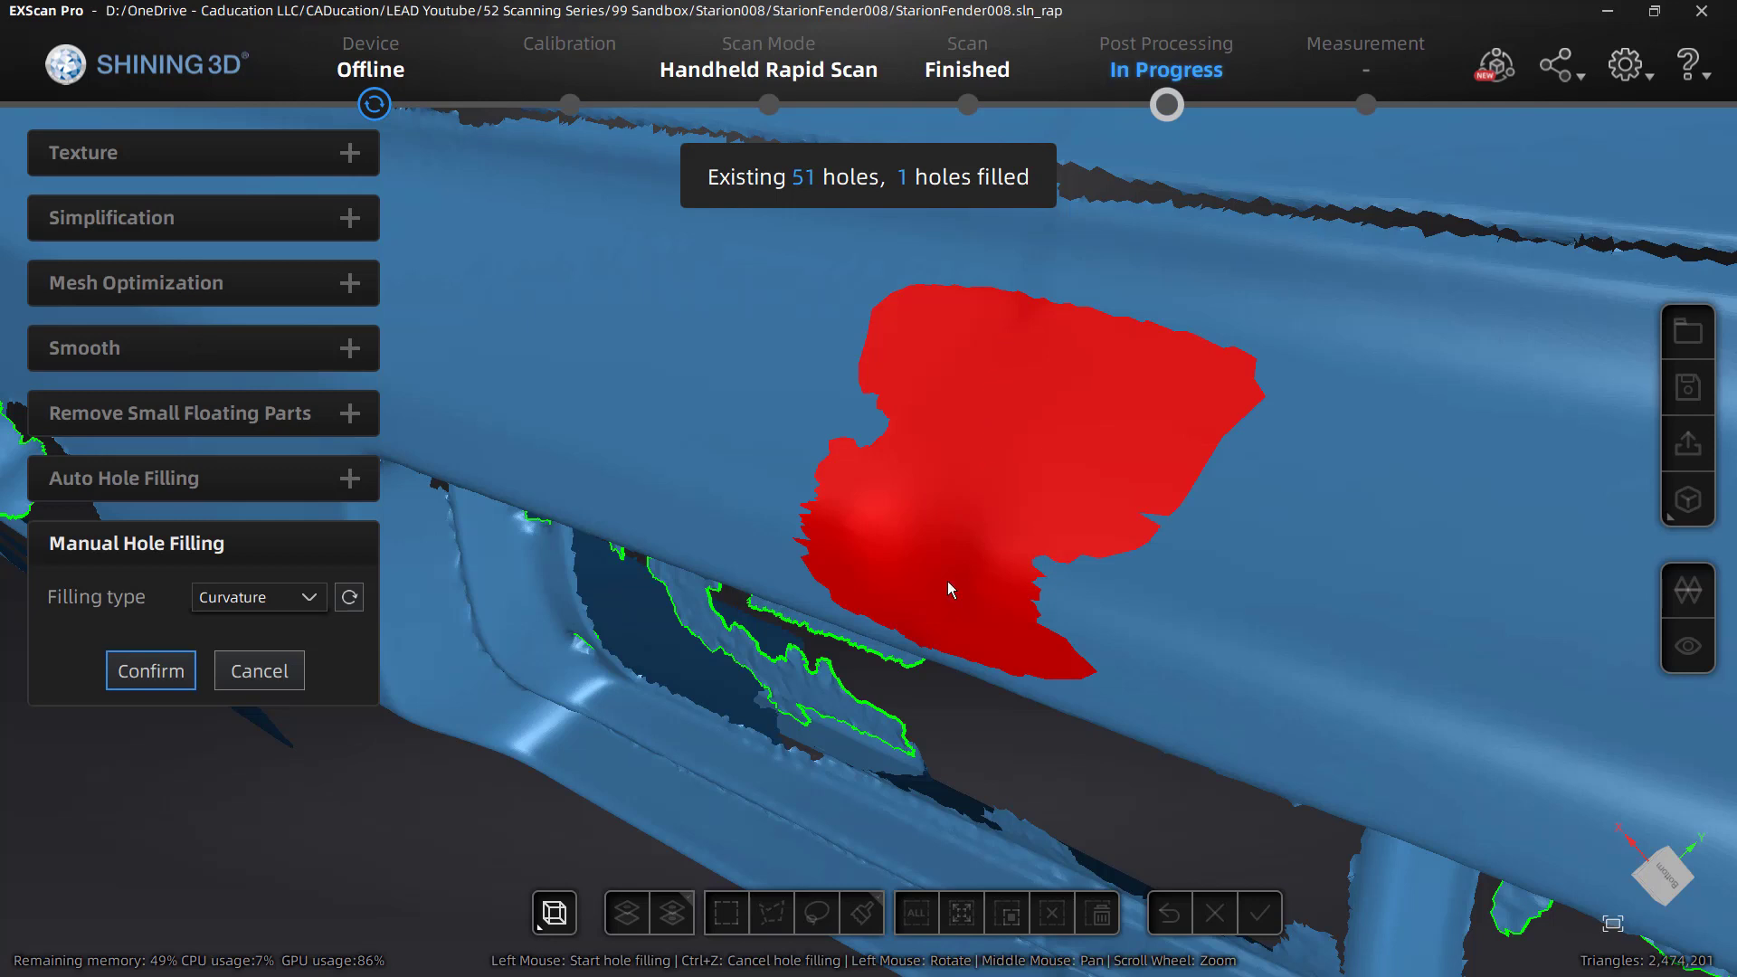
left_click(350, 599)
- Fill the ragged front bumper hole using the Tangent filling type, and confirm
left_click(317, 603)
left_click(261, 651)
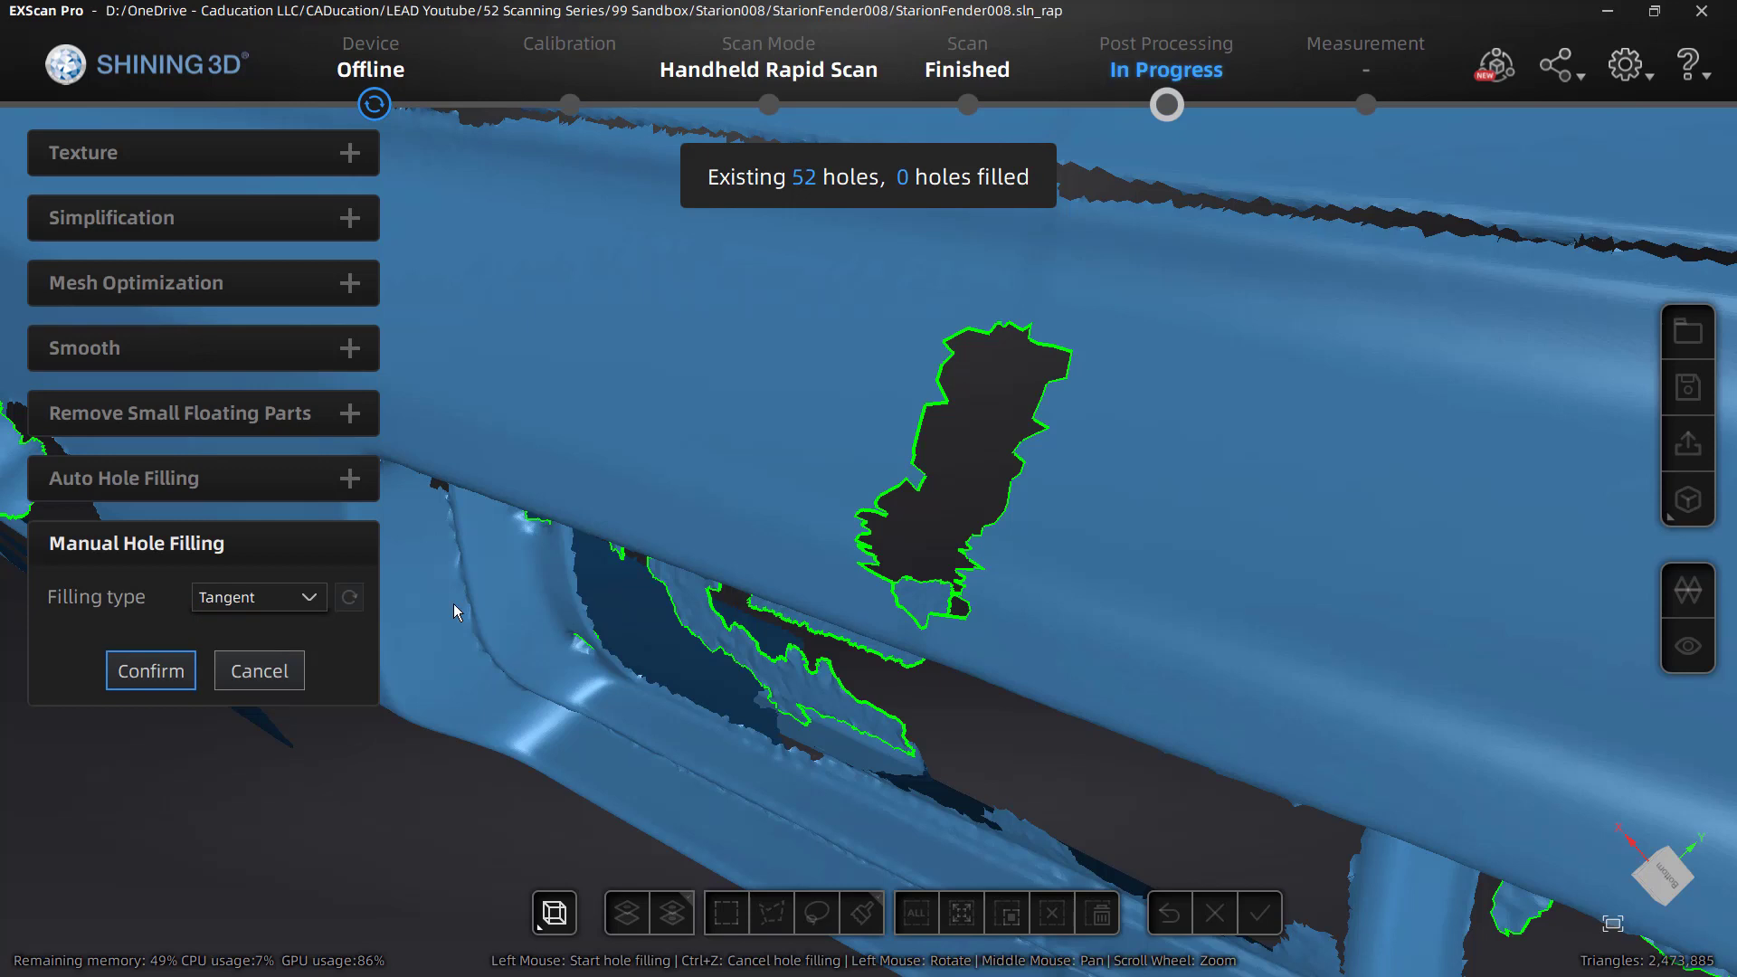
left_click(927, 484)
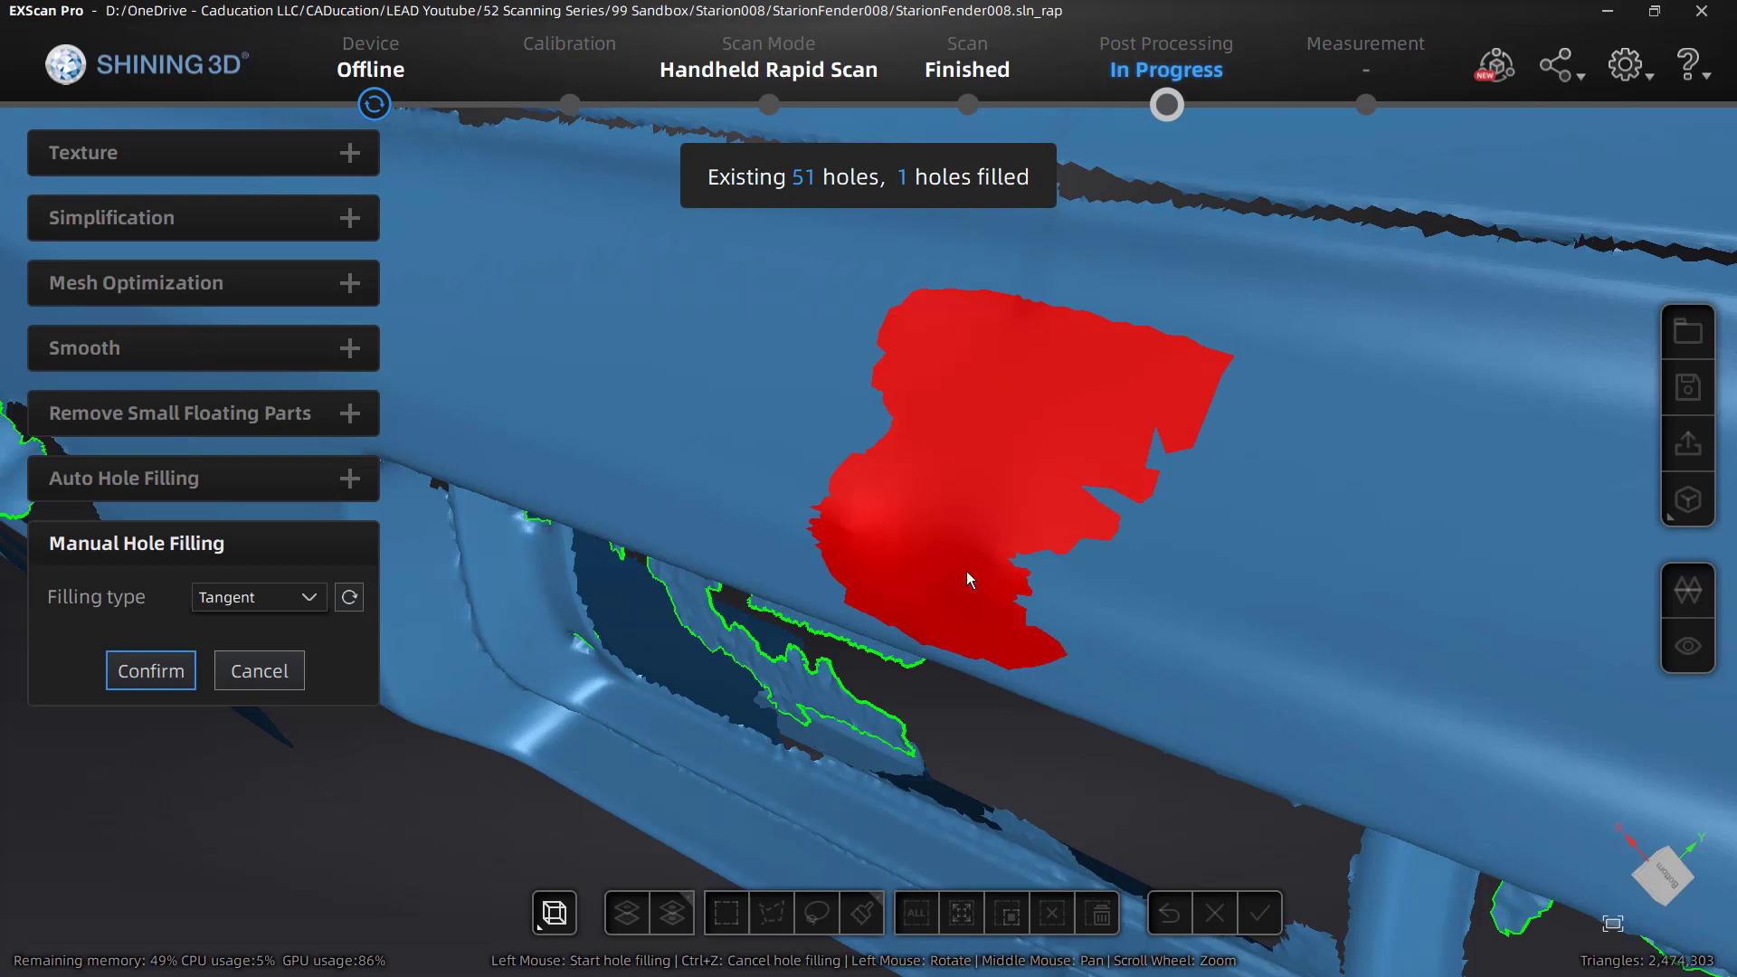
left_click(154, 670)
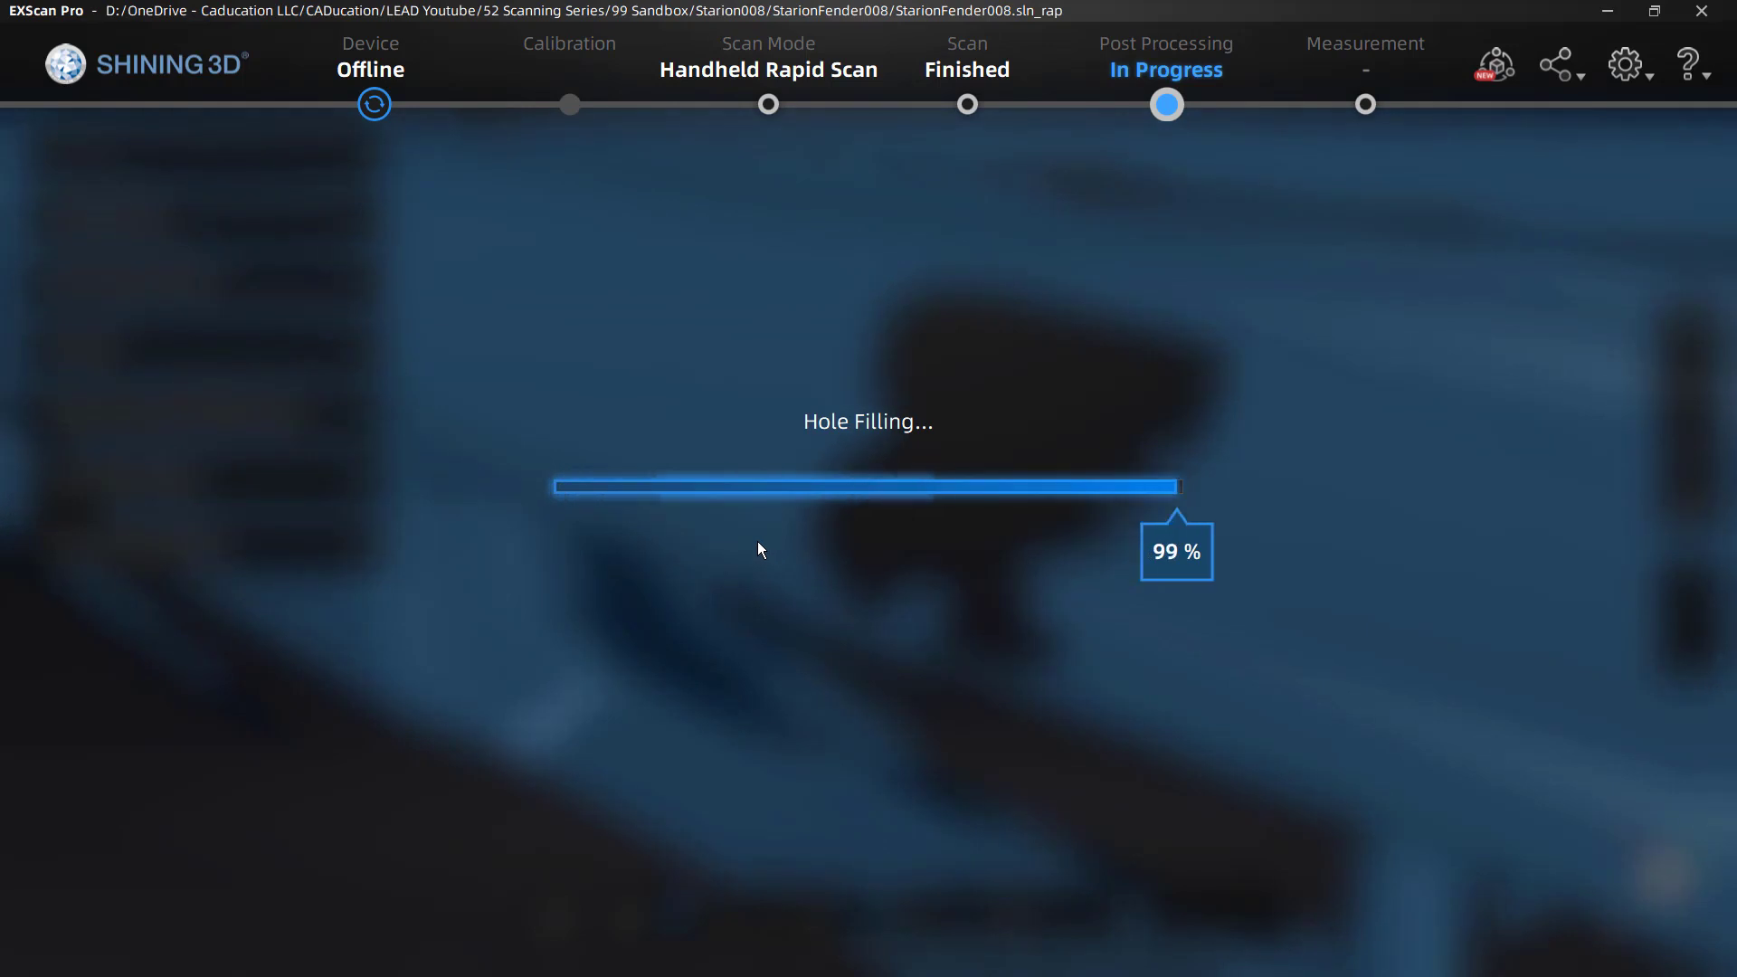
- Select the marker bump on the fender's front corner beside the headlight cover gap, delete it and apply the edit
scroll(791, 524, "down", 5)
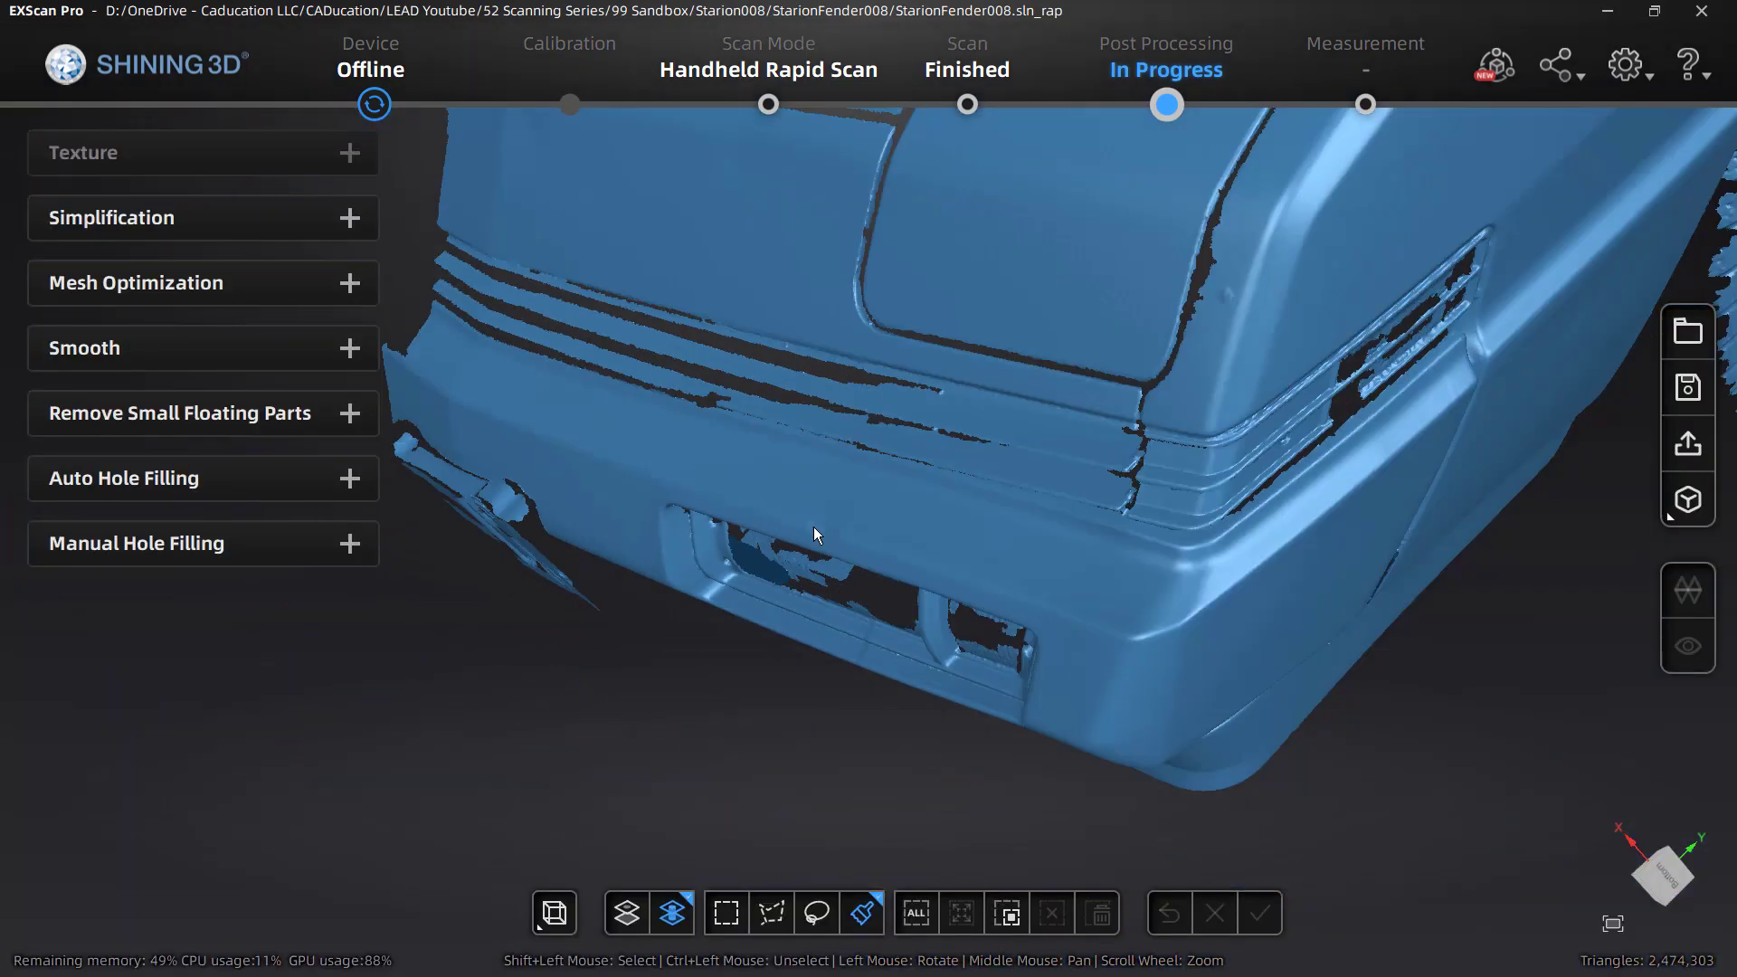
left_click_drag(840, 617, 913, 555)
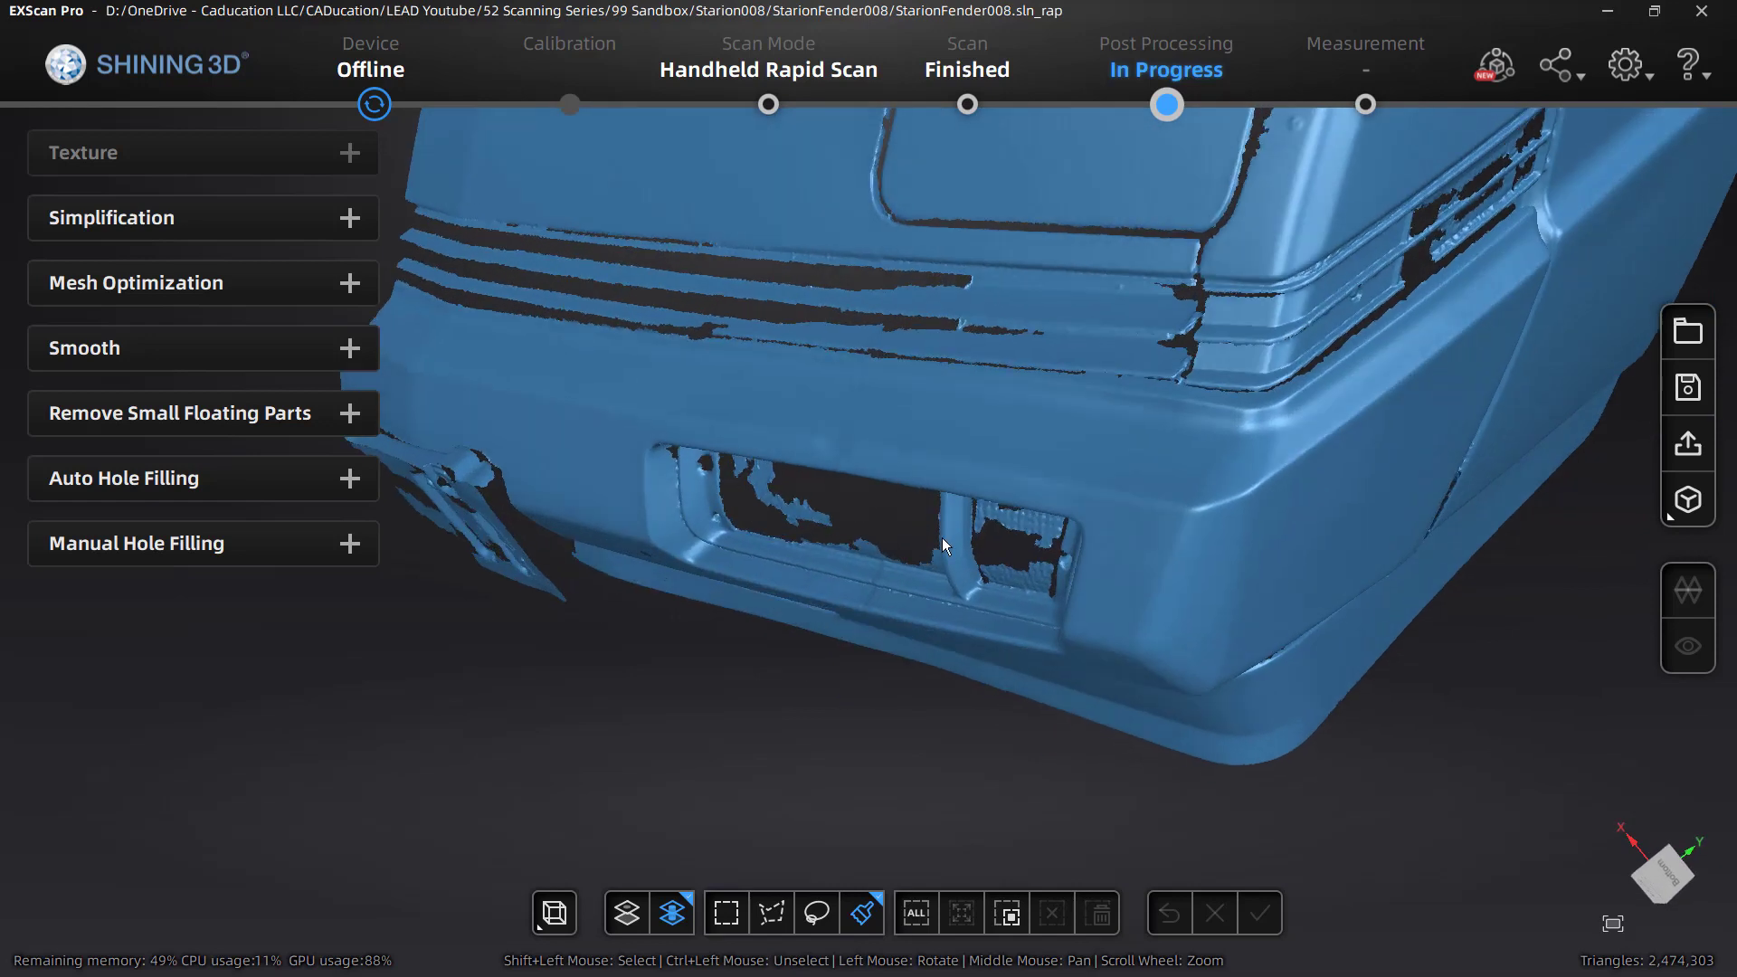
scroll(1042, 476, "up", 3)
left_click_drag(1042, 476, 1208, 530)
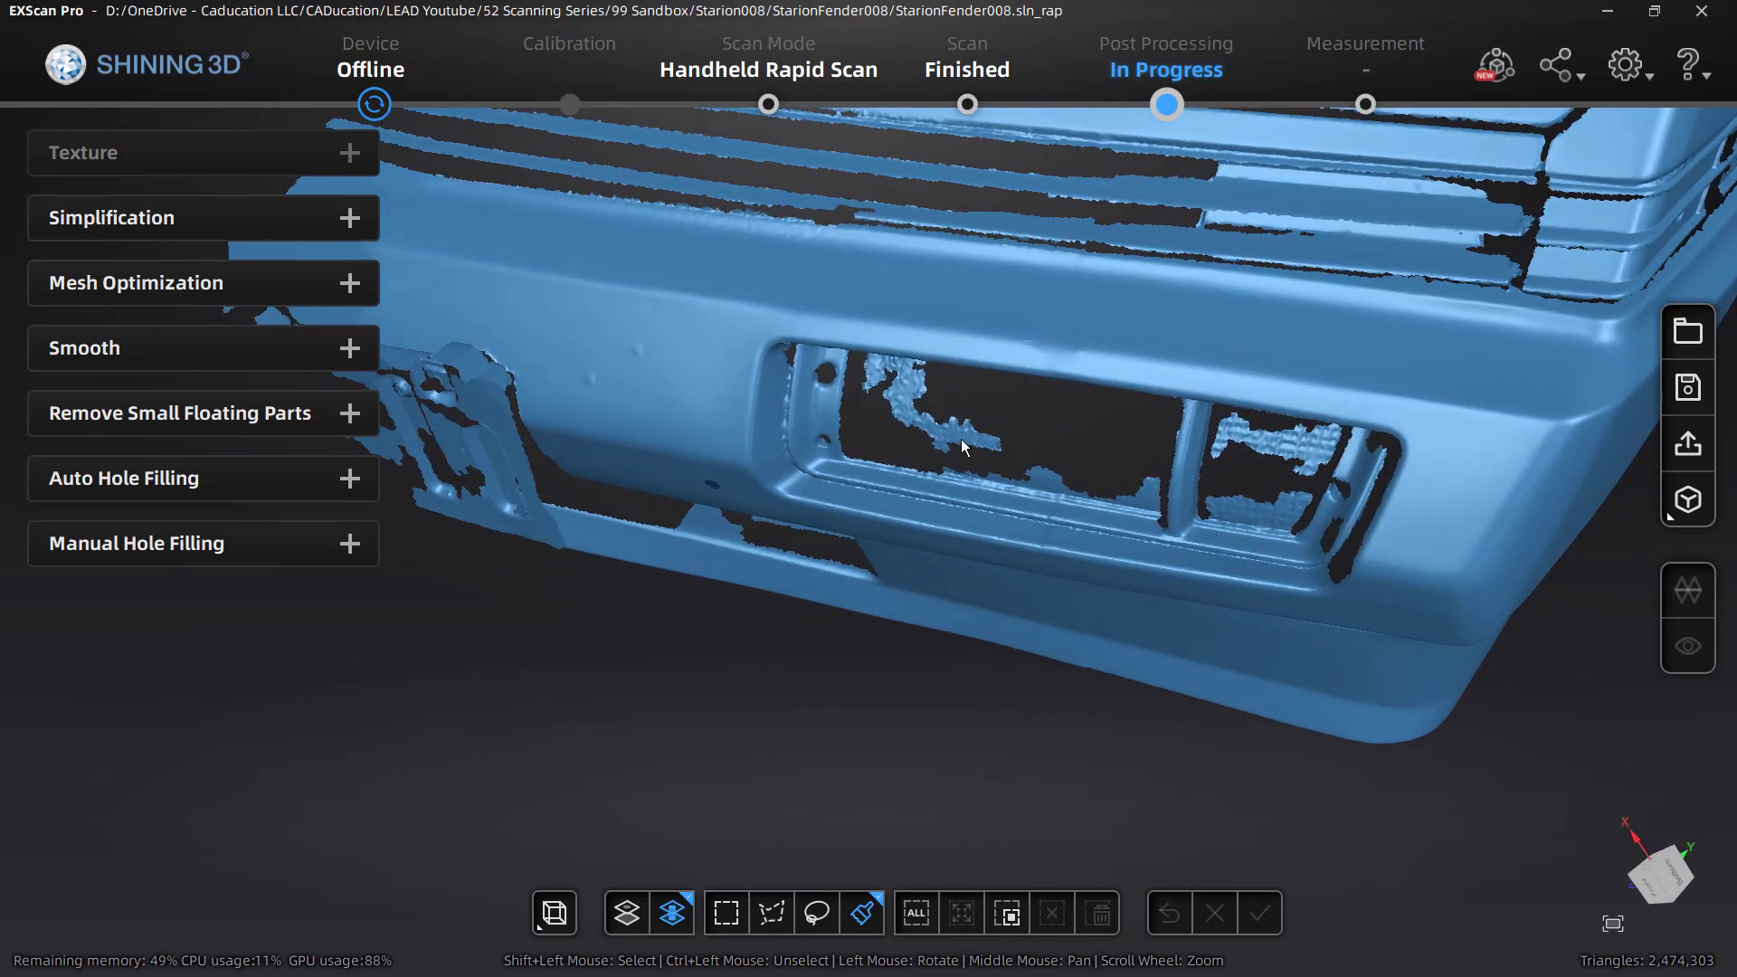
scroll(960, 437, "down", 3)
left_click_drag(959, 449, 1201, 740)
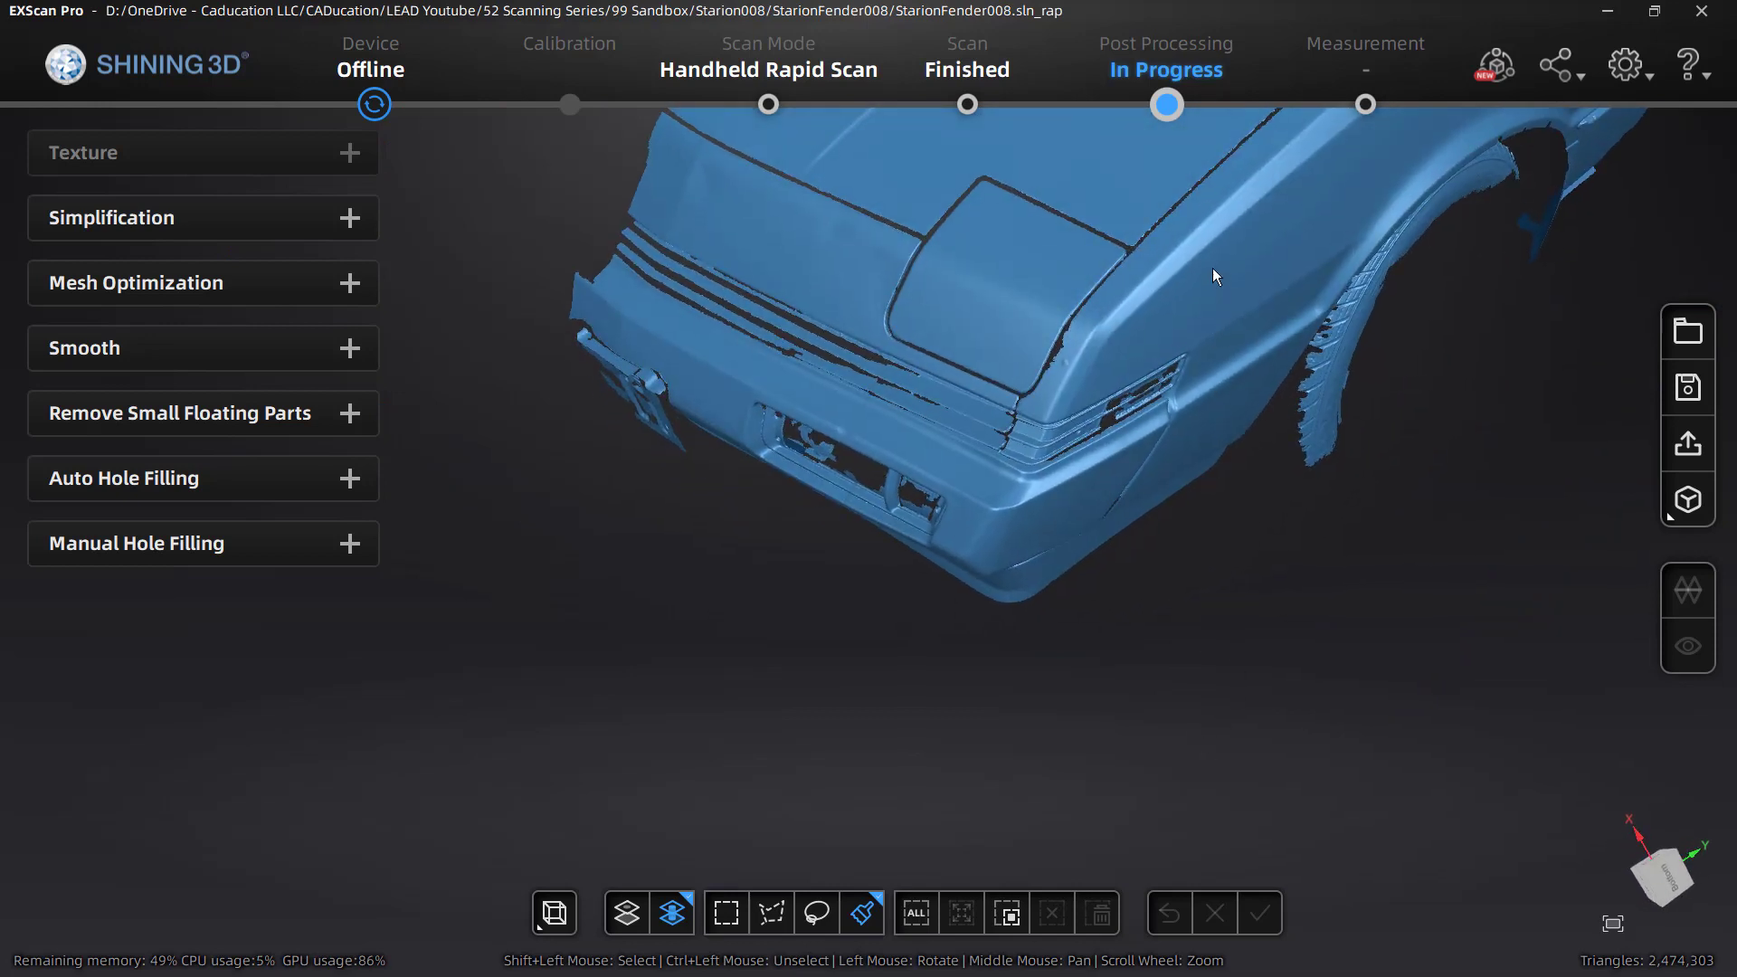
scroll(1006, 399, "up", 8)
left_click(942, 417)
mouse_move(948, 407)
left_mouse_down("shift")
mouse_move(954, 443)
mouse_move(976, 442)
left_mouse_up("shift")
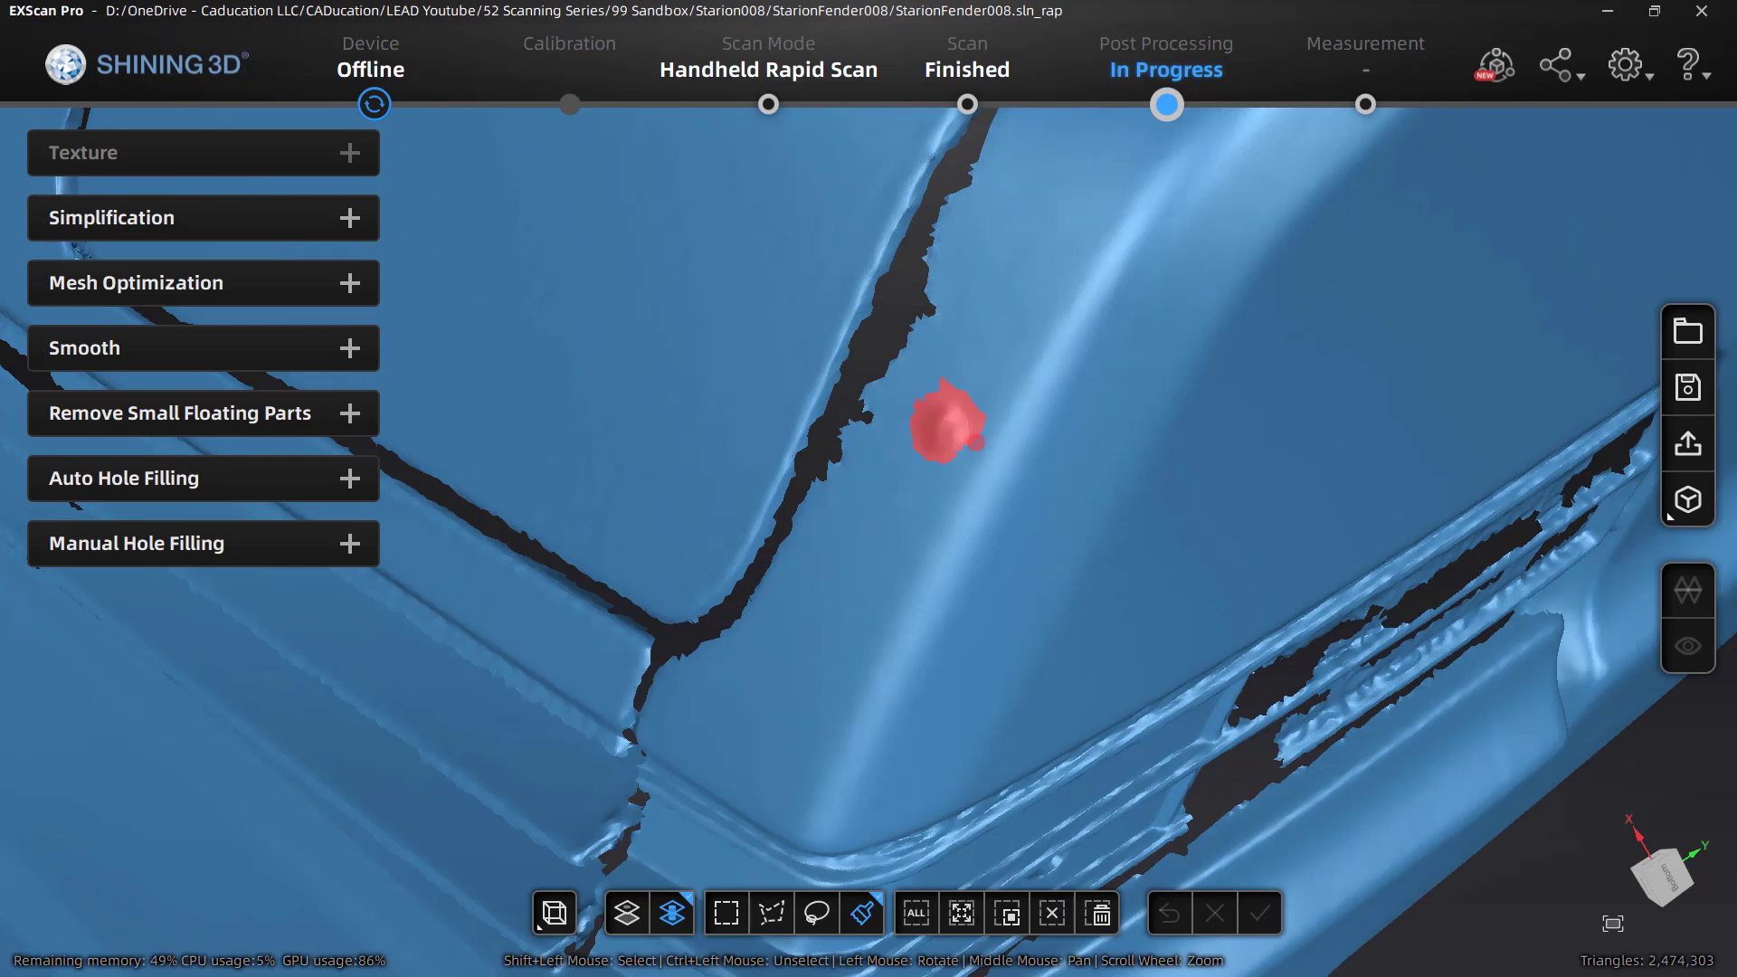
left_click(1104, 918)
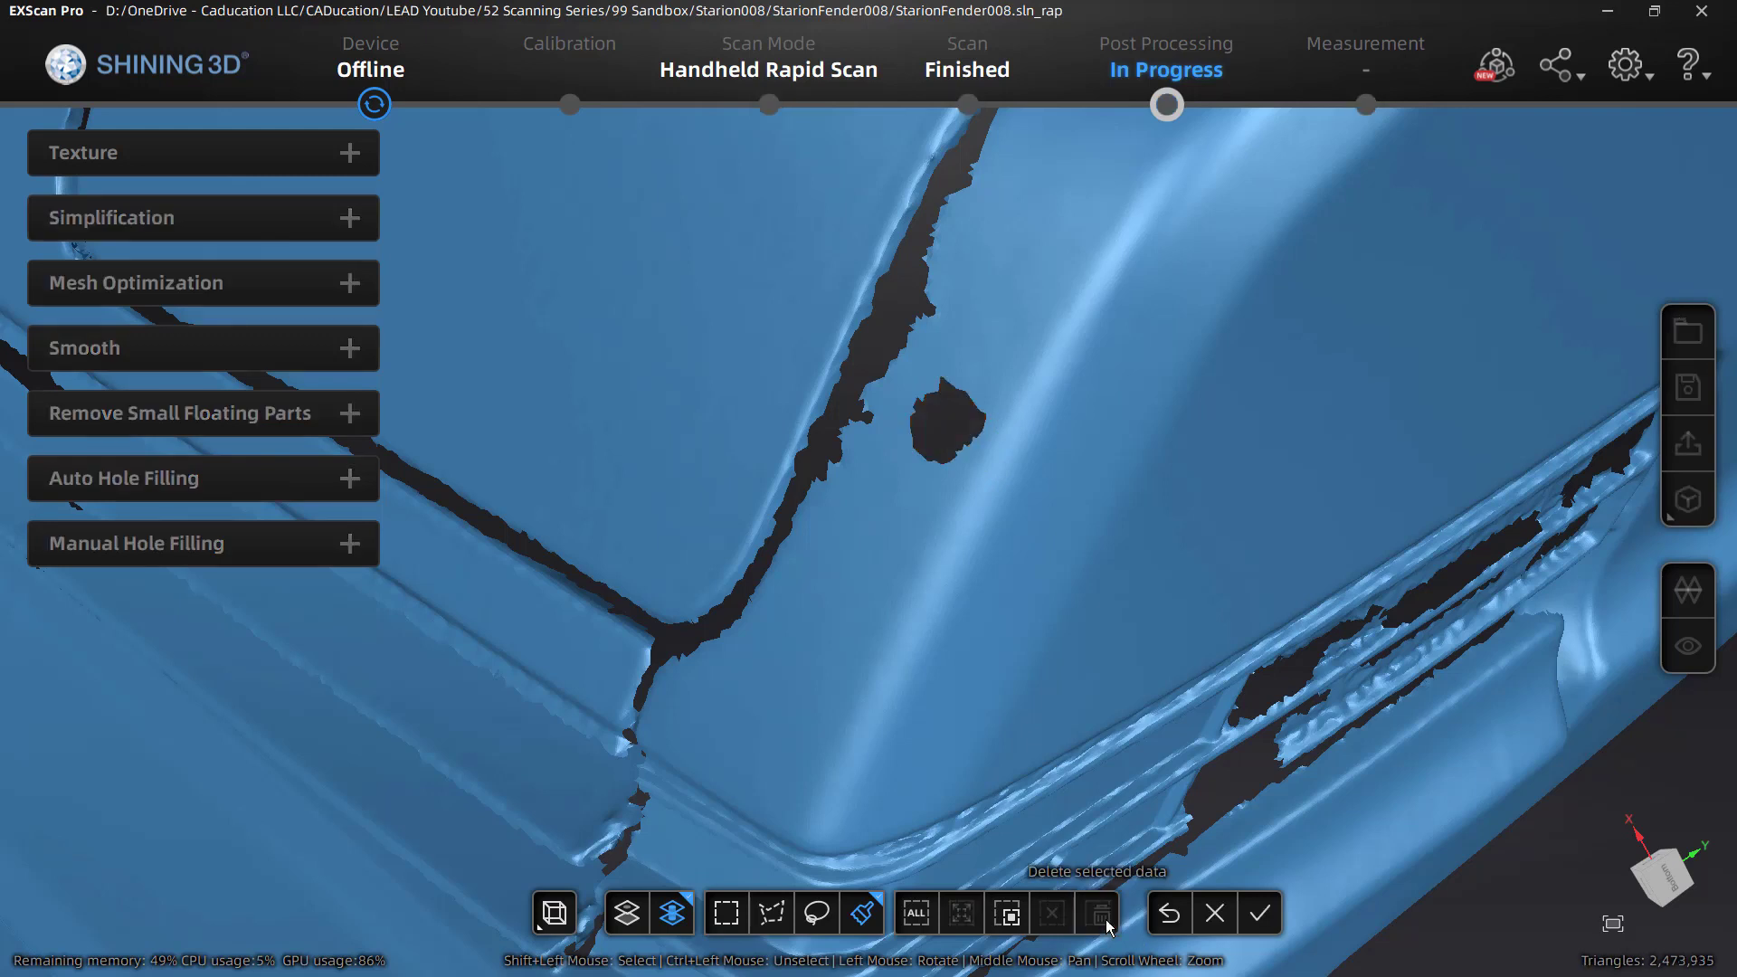
left_click(1260, 915)
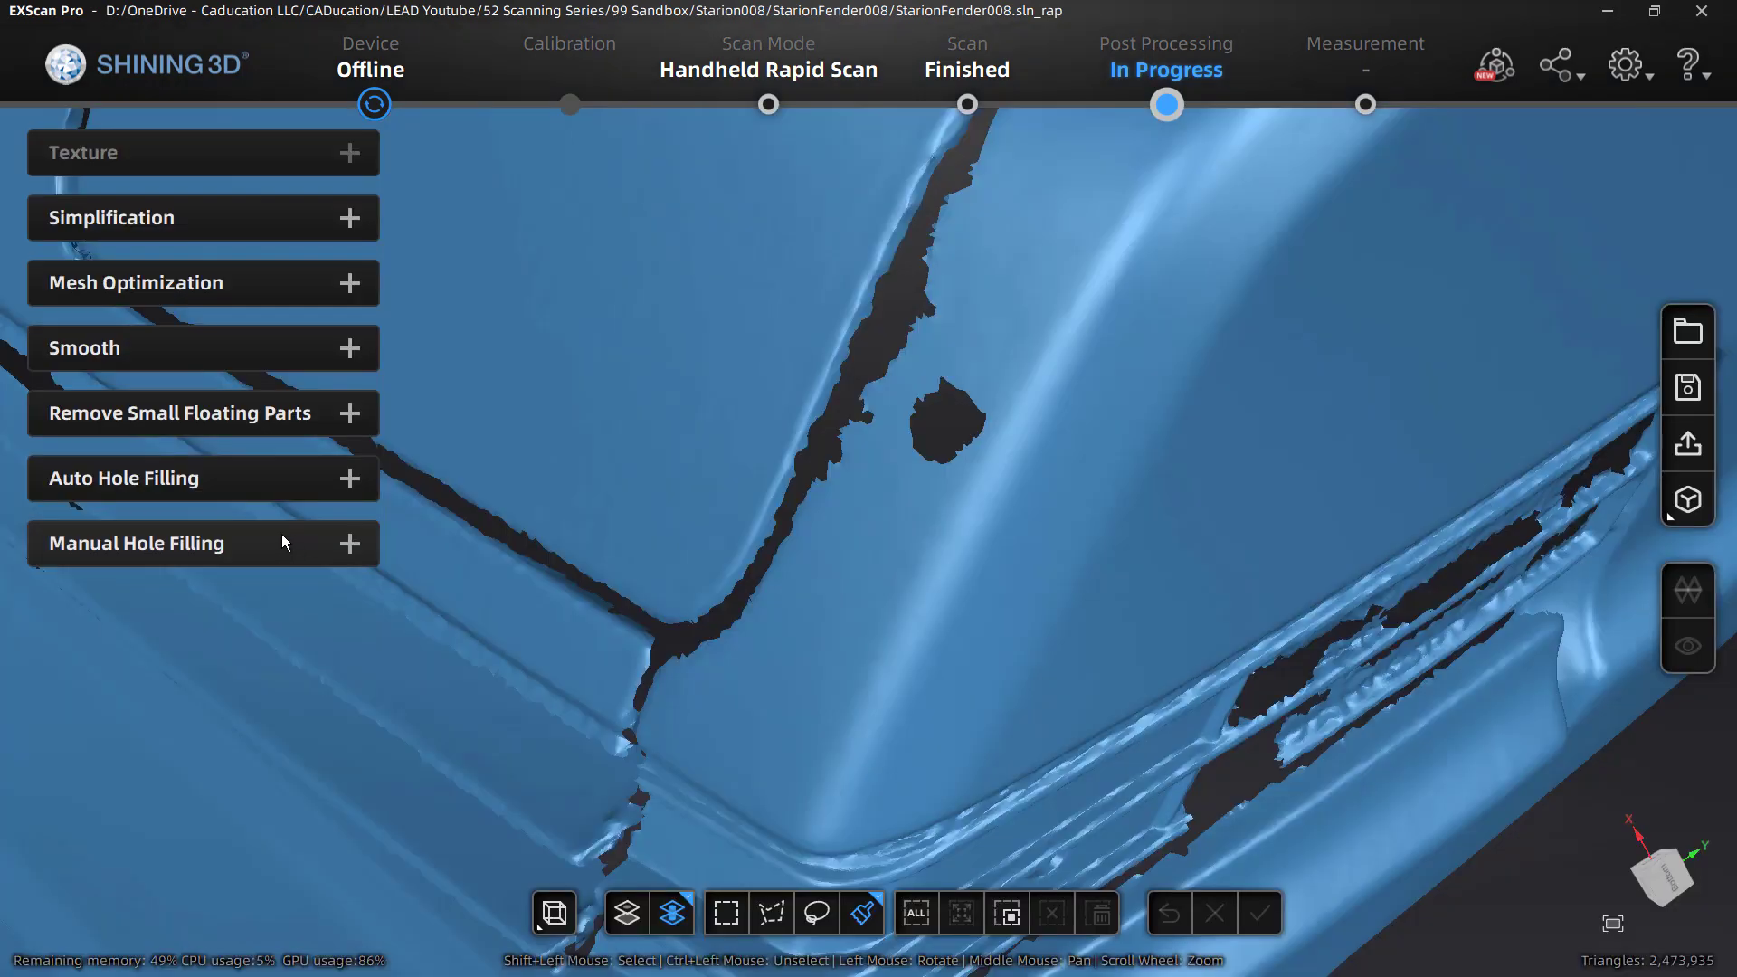
- Fill the marker hole beside the headlight cover gap using Curvature manual hole filling, and confirm
left_click(283, 543)
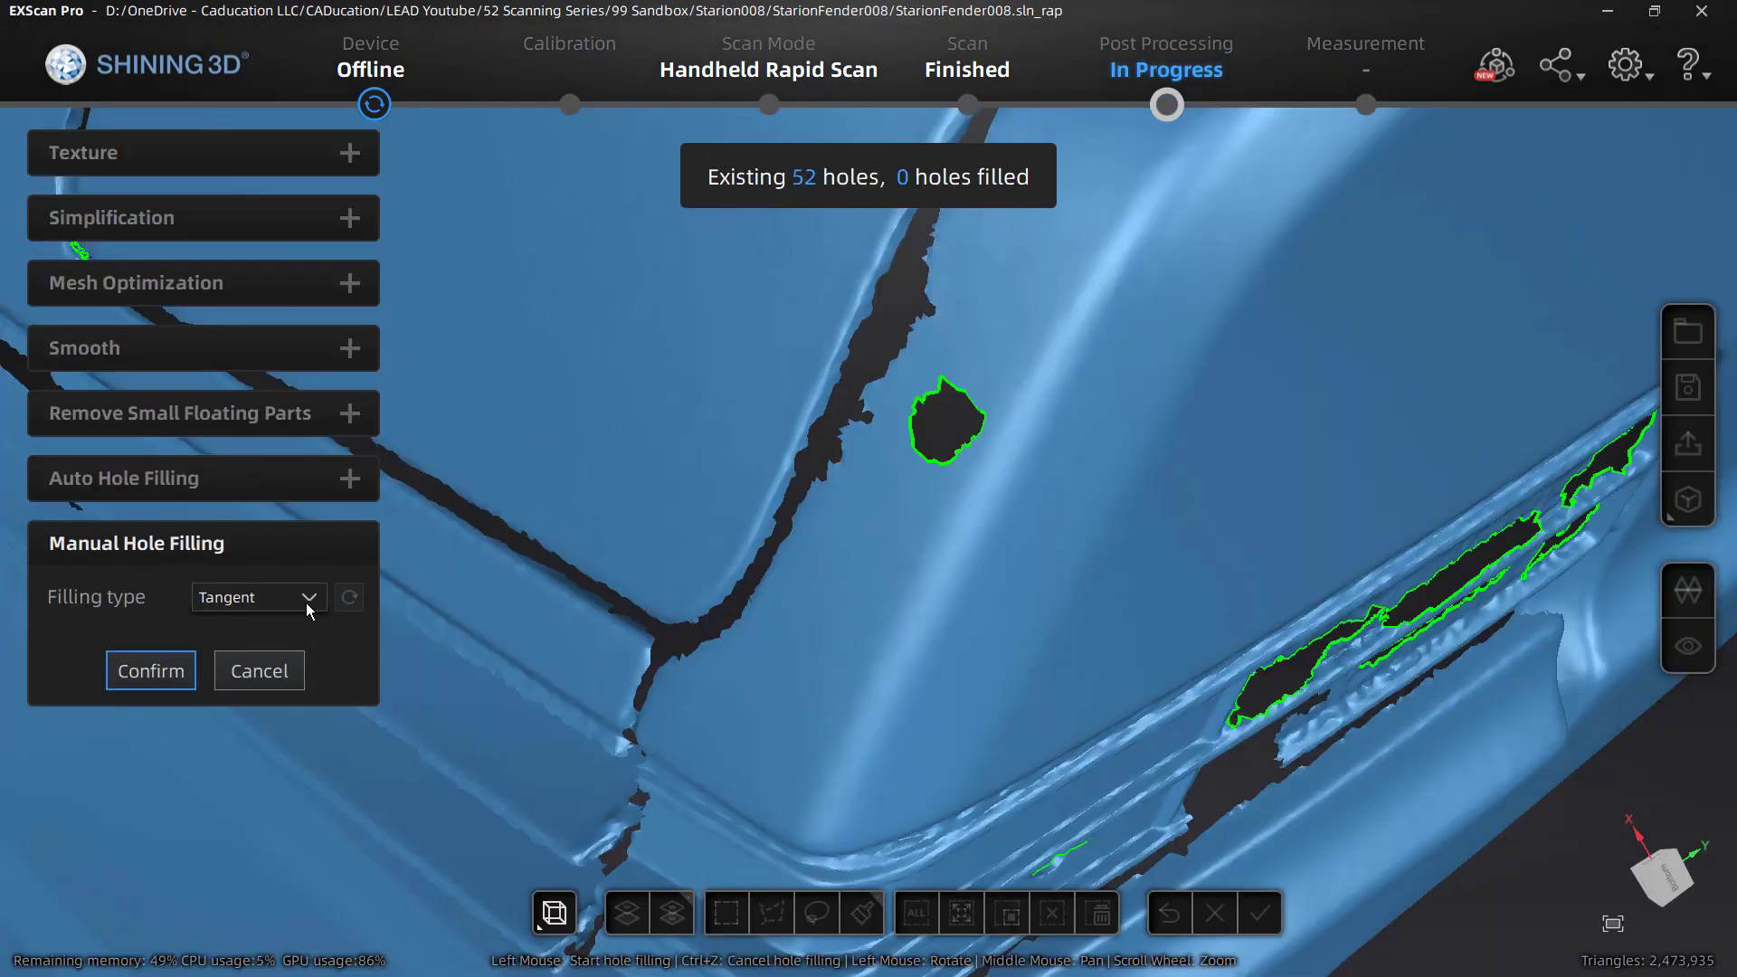
left_click(307, 599)
left_click(270, 623)
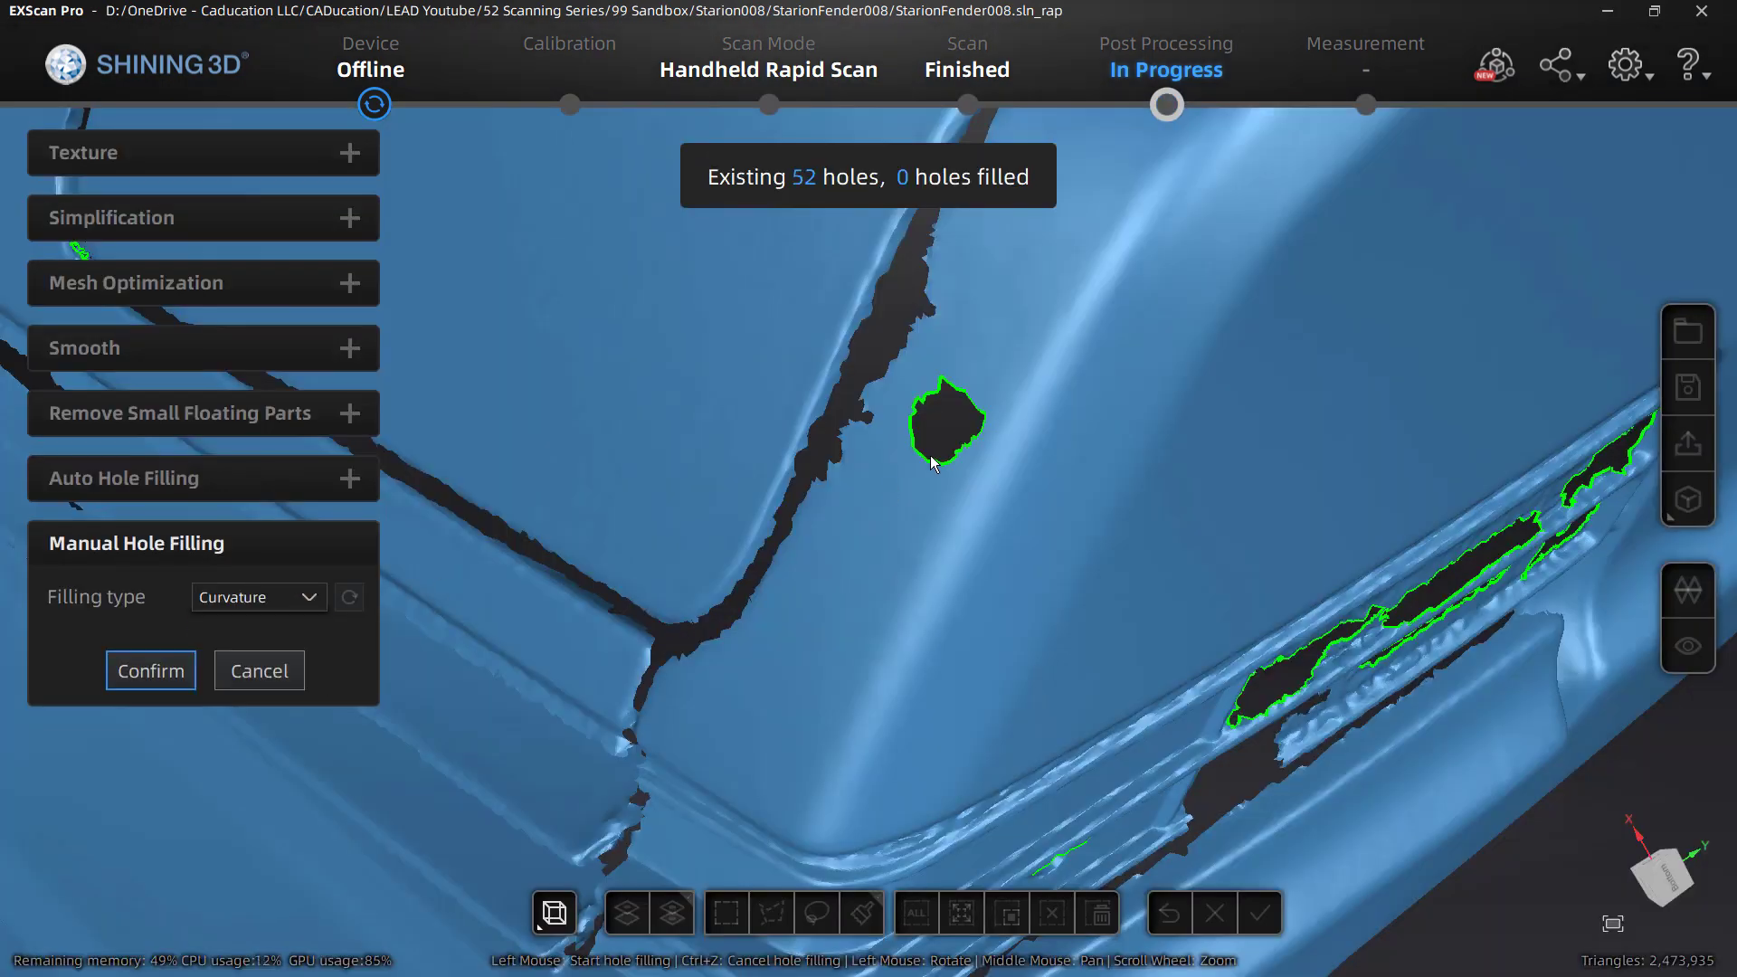
left_click(975, 421)
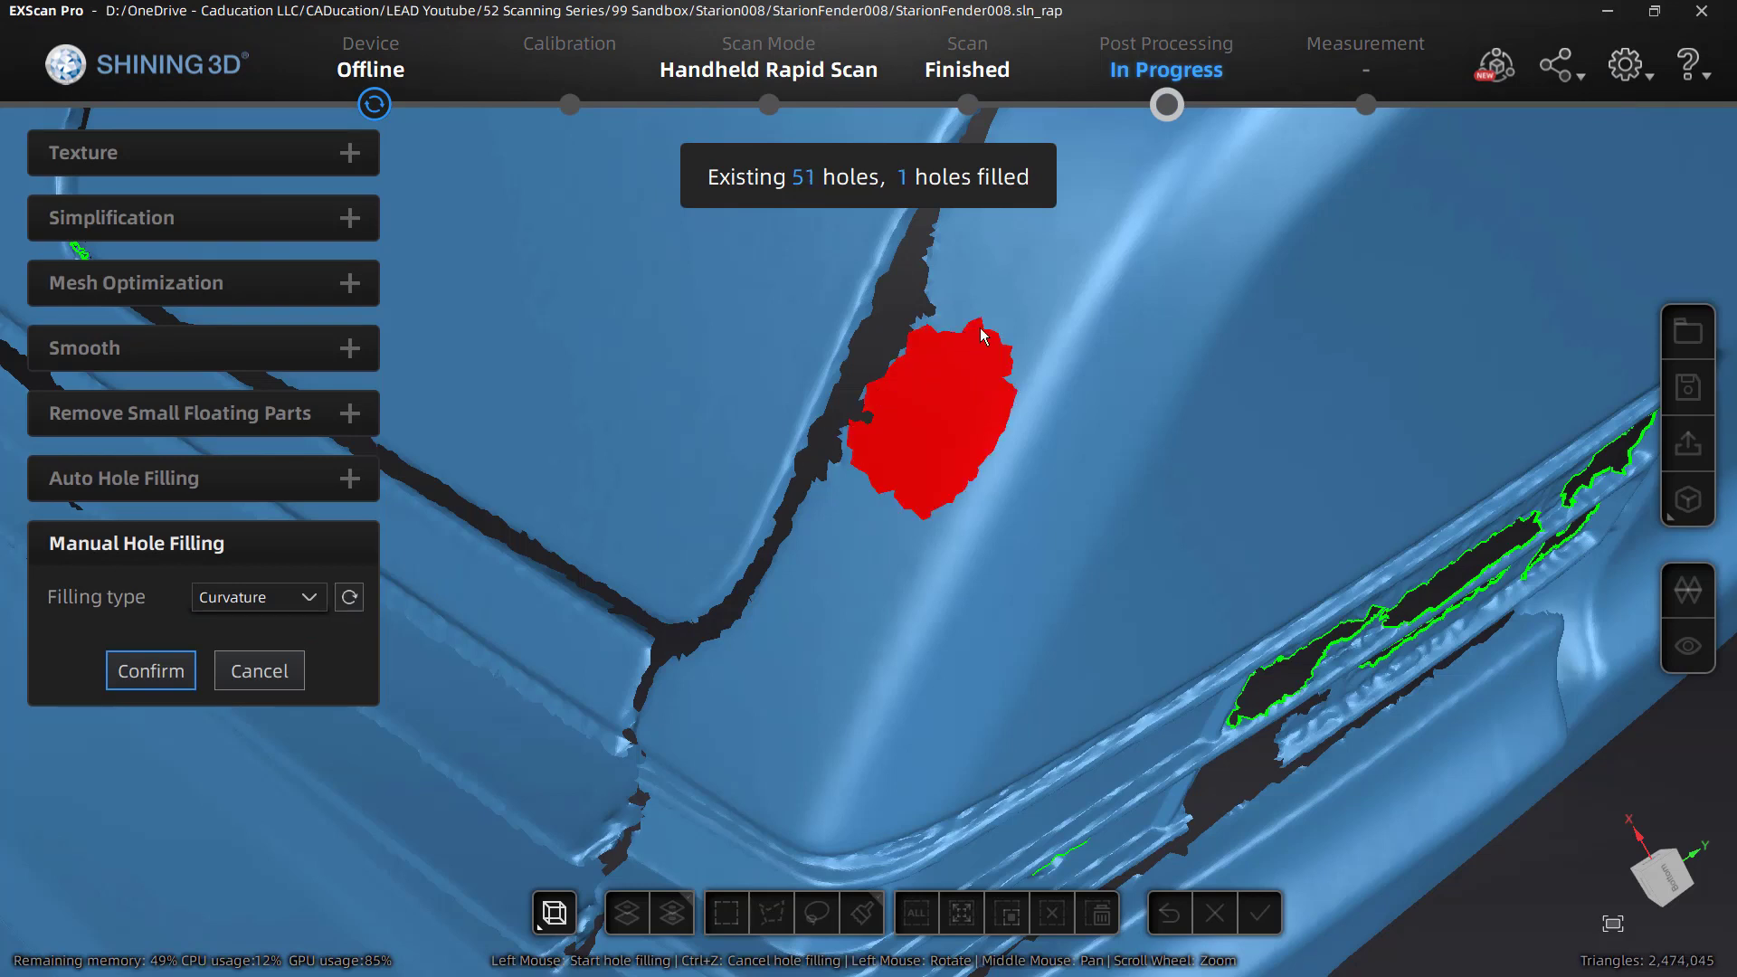
left_click(172, 672)
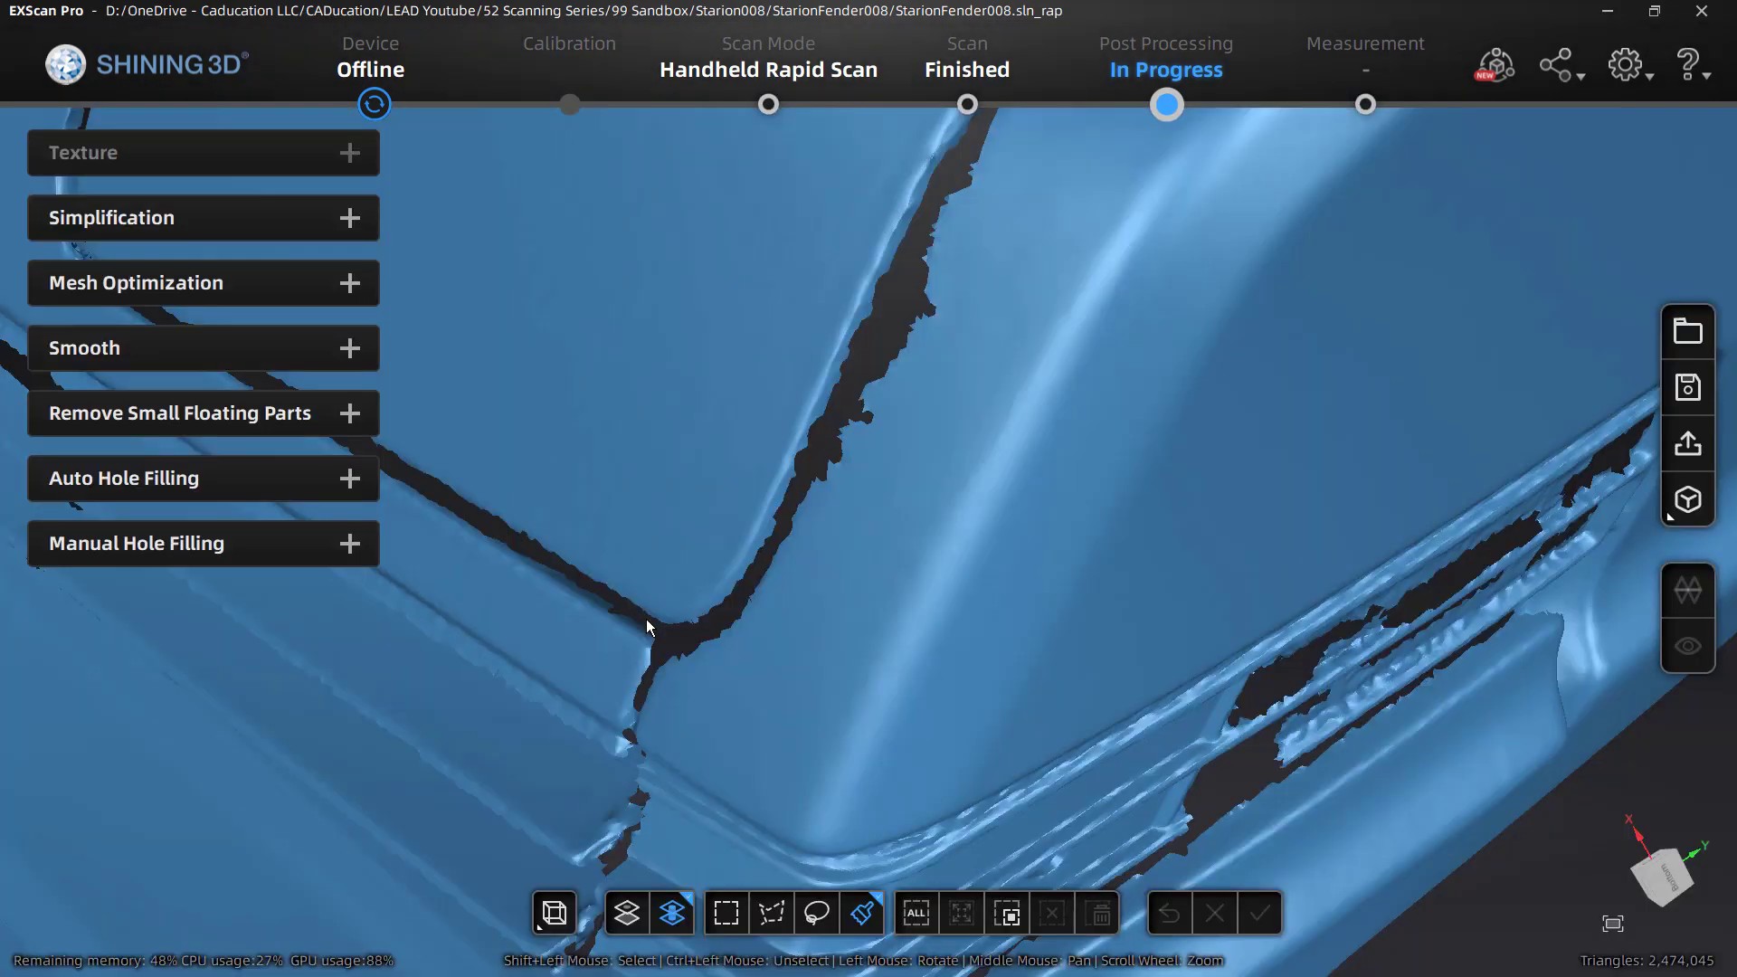
- Examine the gaps around the headlight cover, the fender's front corner and the front nose panel for remaining mesh defects
left_click_drag(1060, 452, 900, 443)
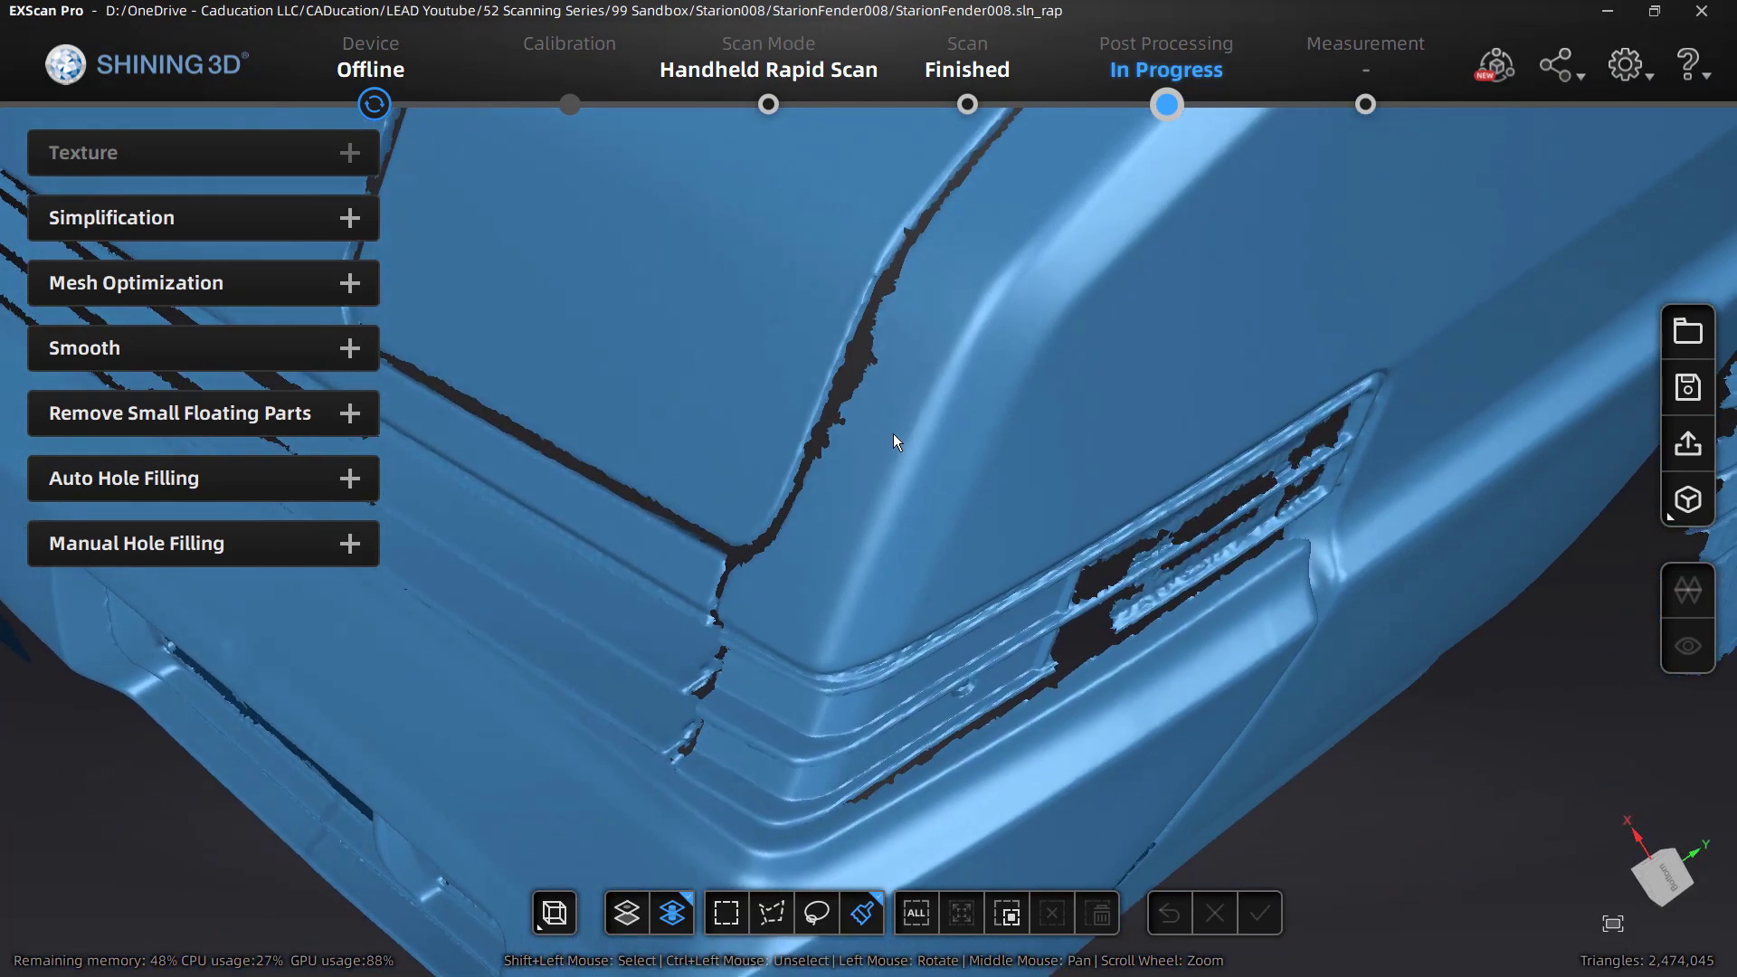
scroll(897, 436, "up", 5)
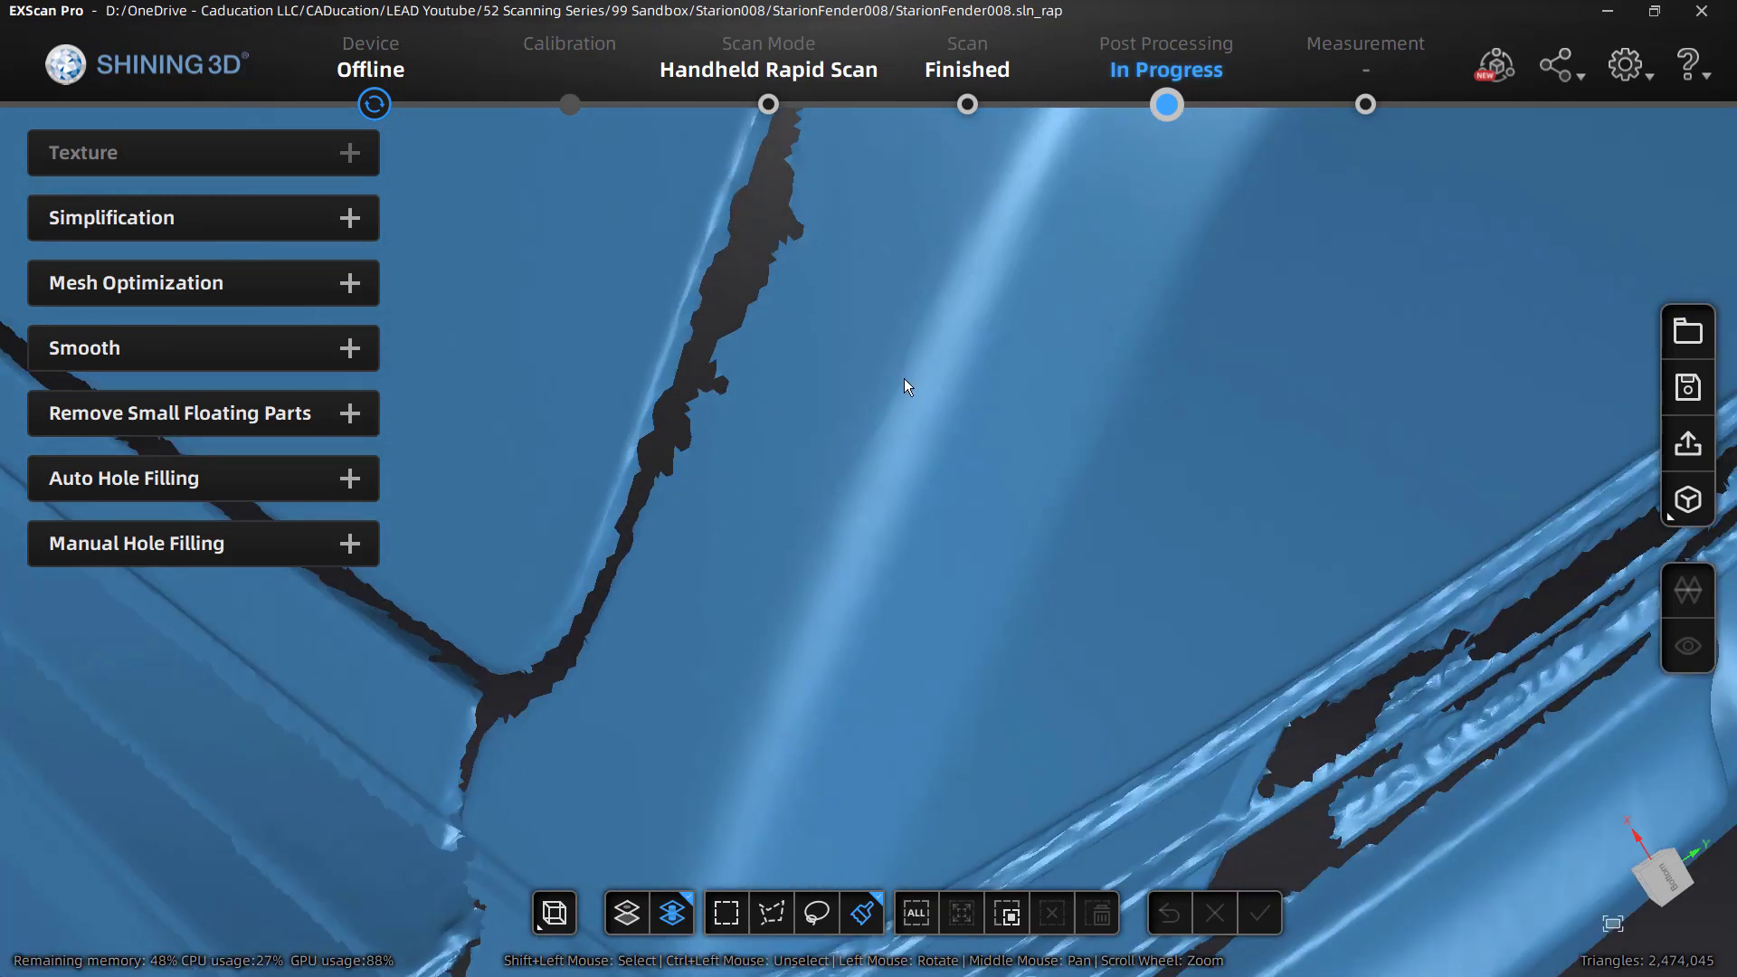
scroll(909, 346, "down", 5)
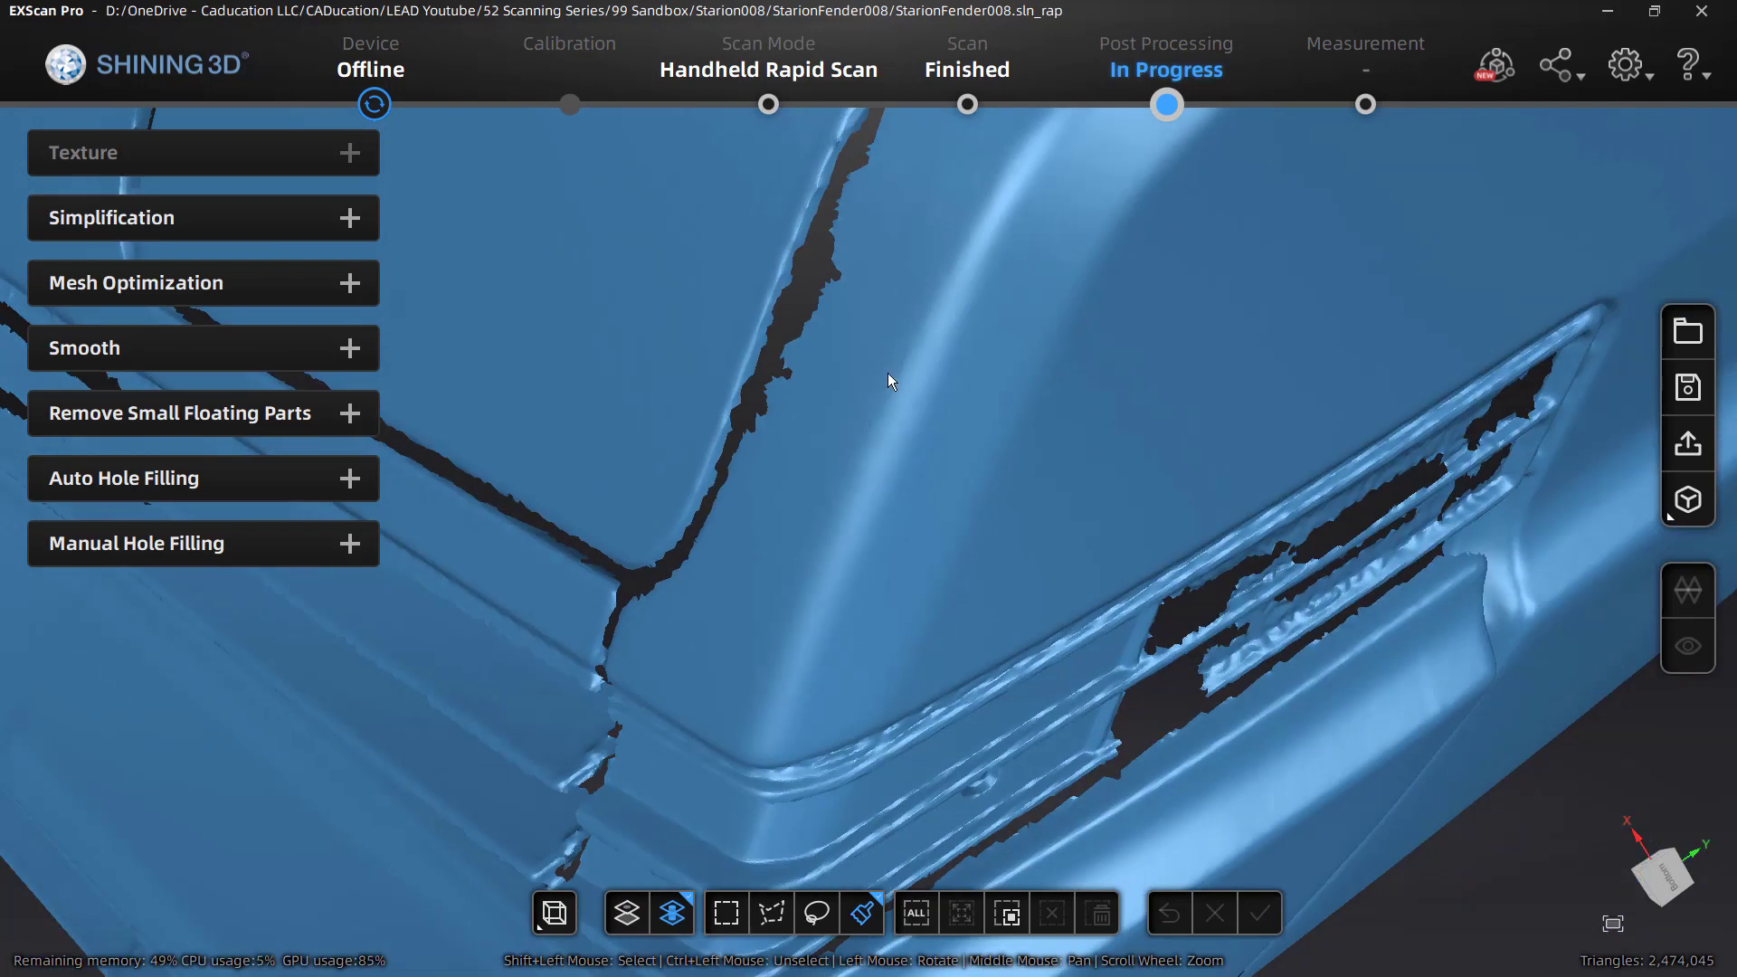
scroll(883, 386, "down", 5)
left_click_drag(876, 469, 1307, 511)
left_click_drag(1089, 347, 708, 320)
scroll(707, 318, "up", 10)
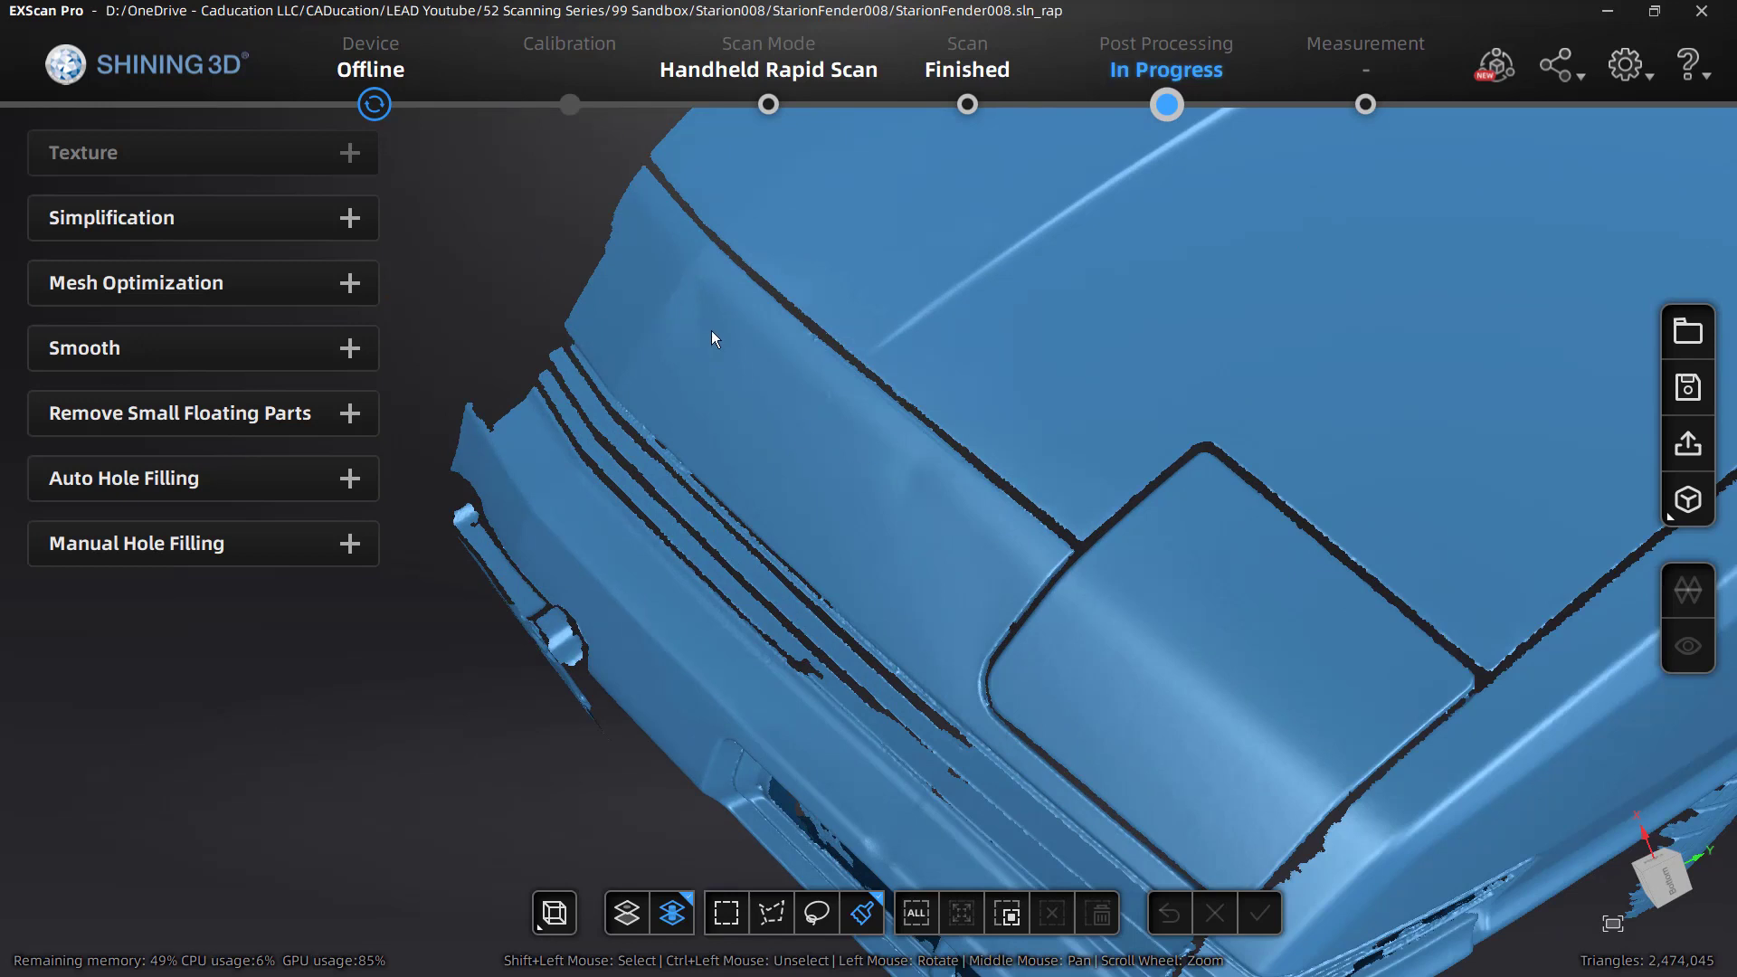
mouse_move(713, 324)
left_mouse_down()
mouse_move(740, 373)
mouse_move(784, 355)
mouse_move(715, 298)
left_mouse_up()
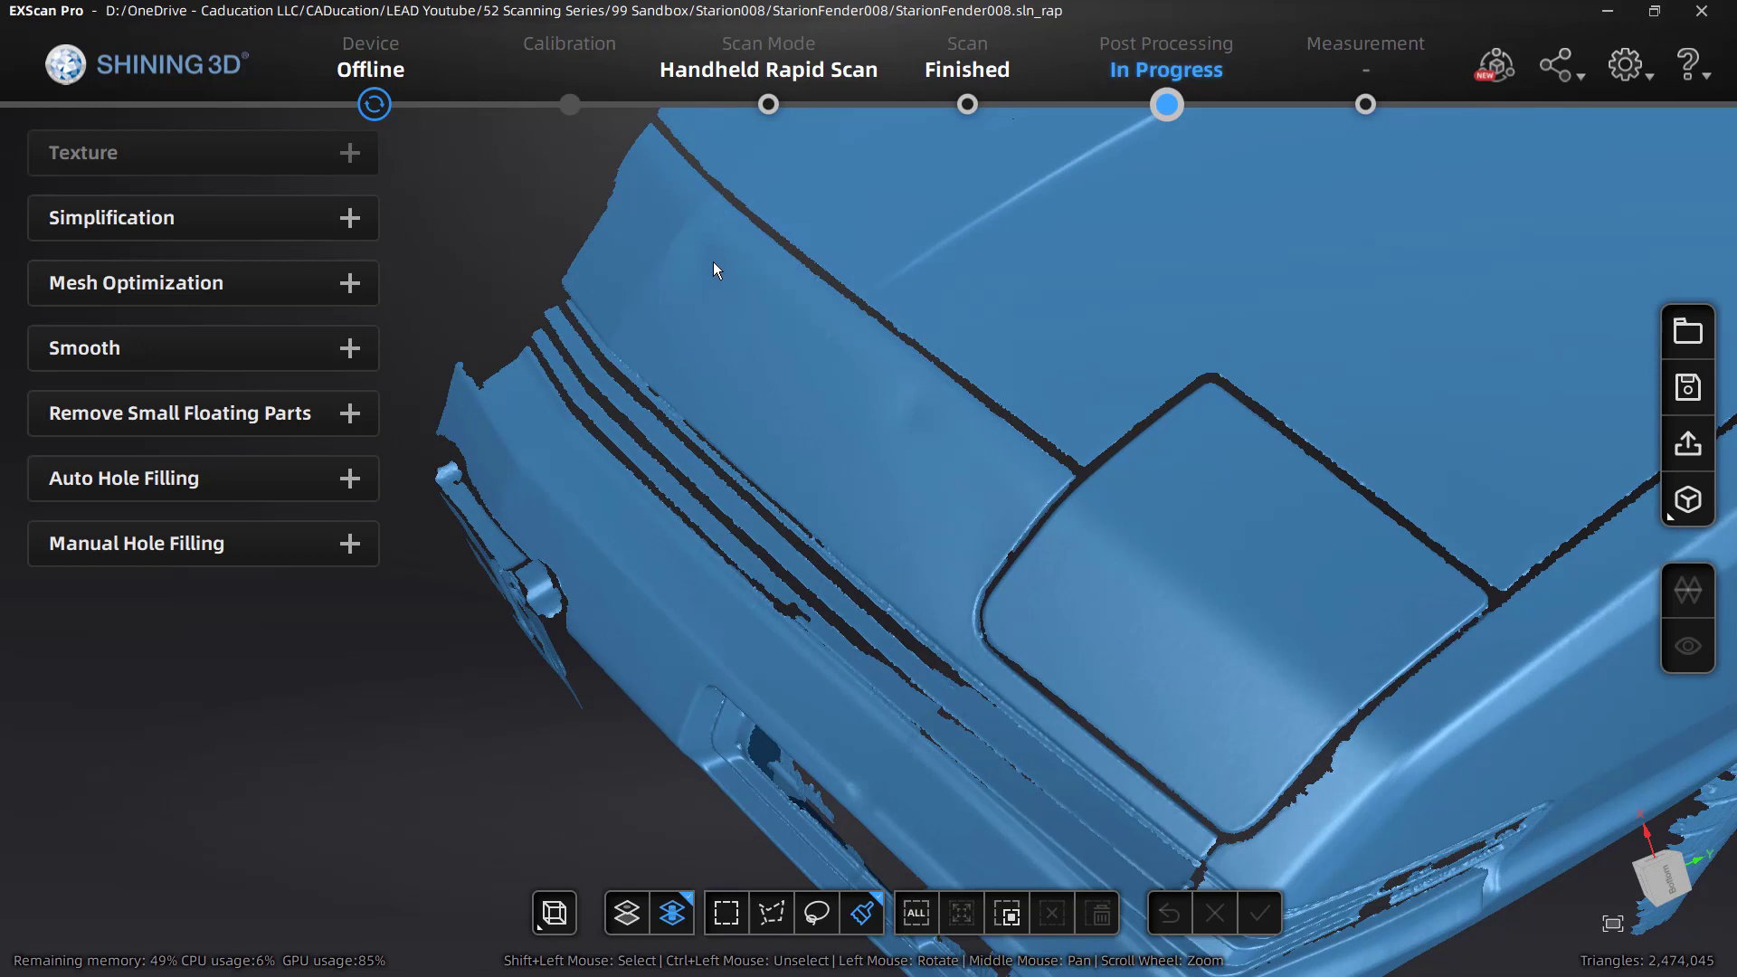
scroll(762, 322, "down", 3)
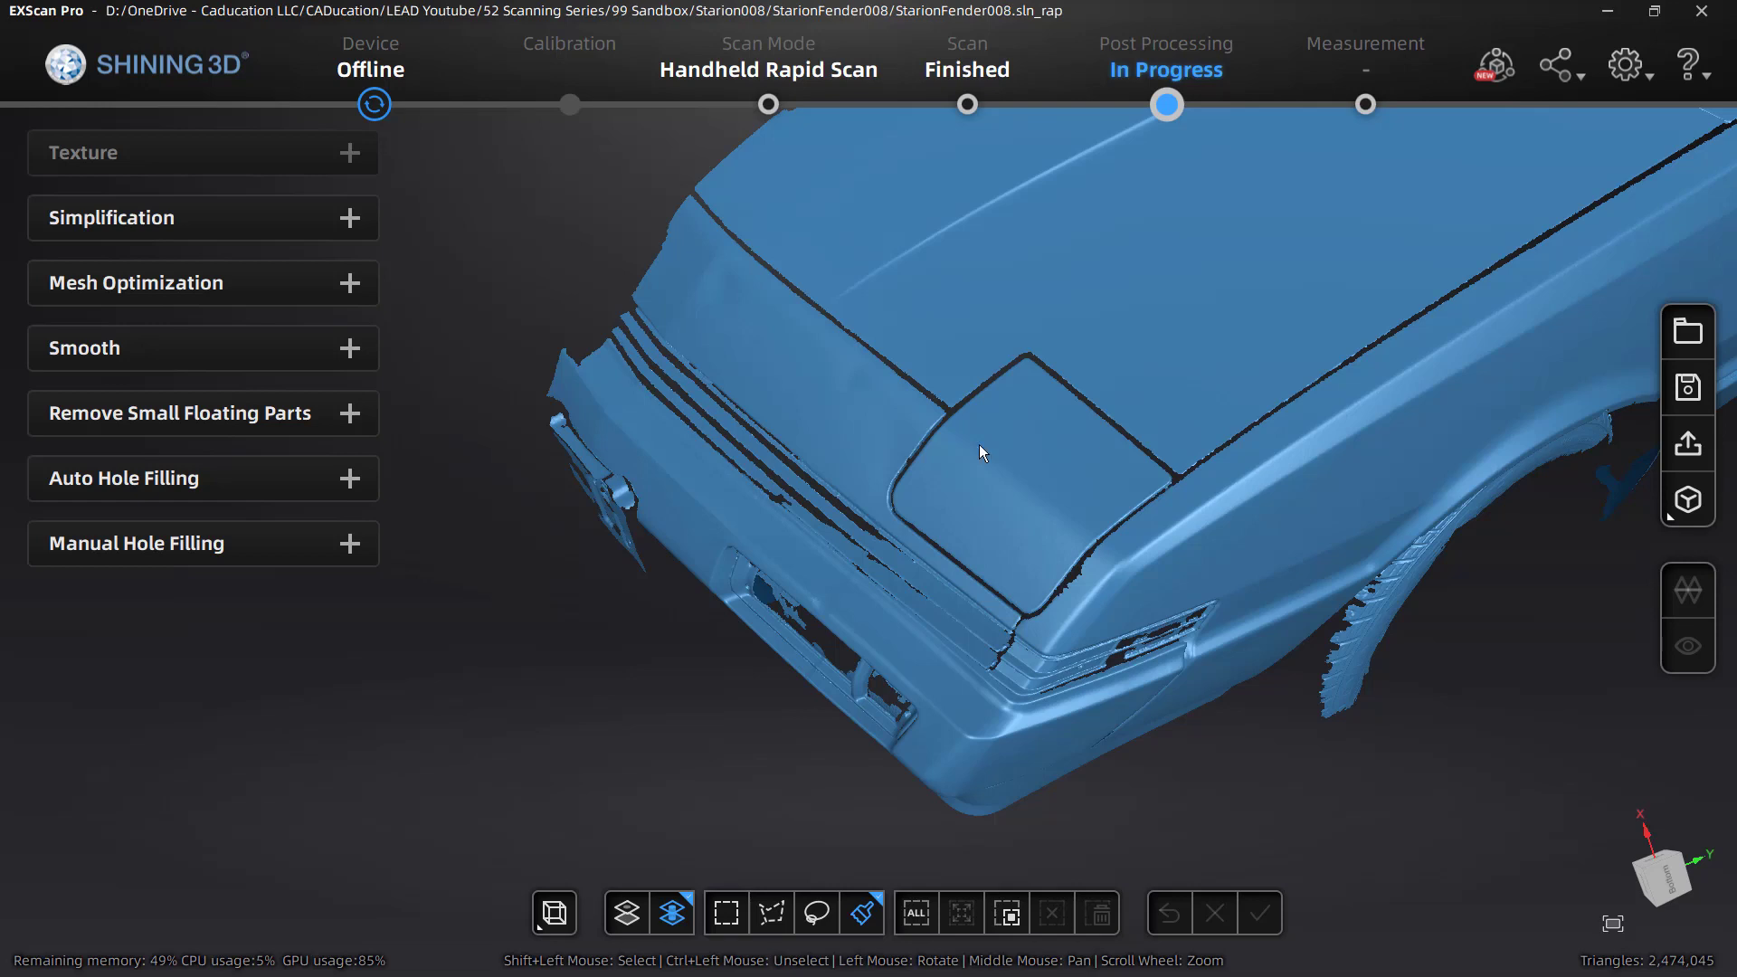
- Examine the side of the fender, the wheel arch and the fender-to-door gap
left_click_drag(1283, 509, 1028, 286)
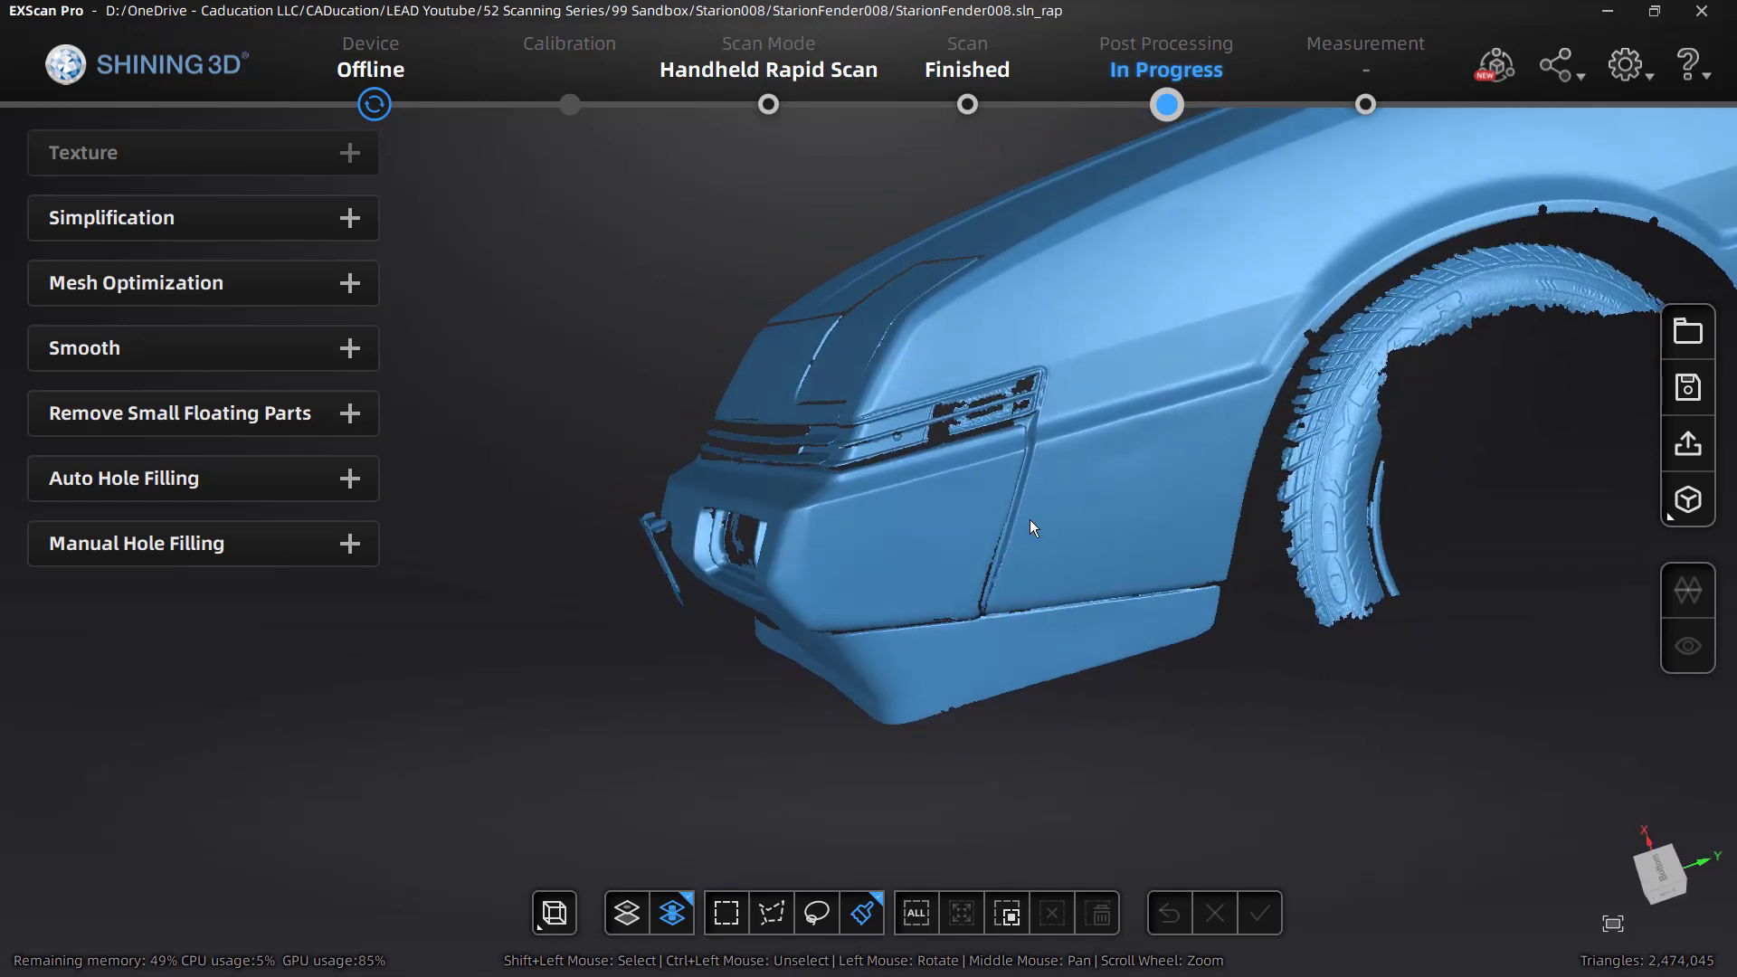
scroll(1033, 519, "down", 4)
scroll(1386, 329, "up", 5)
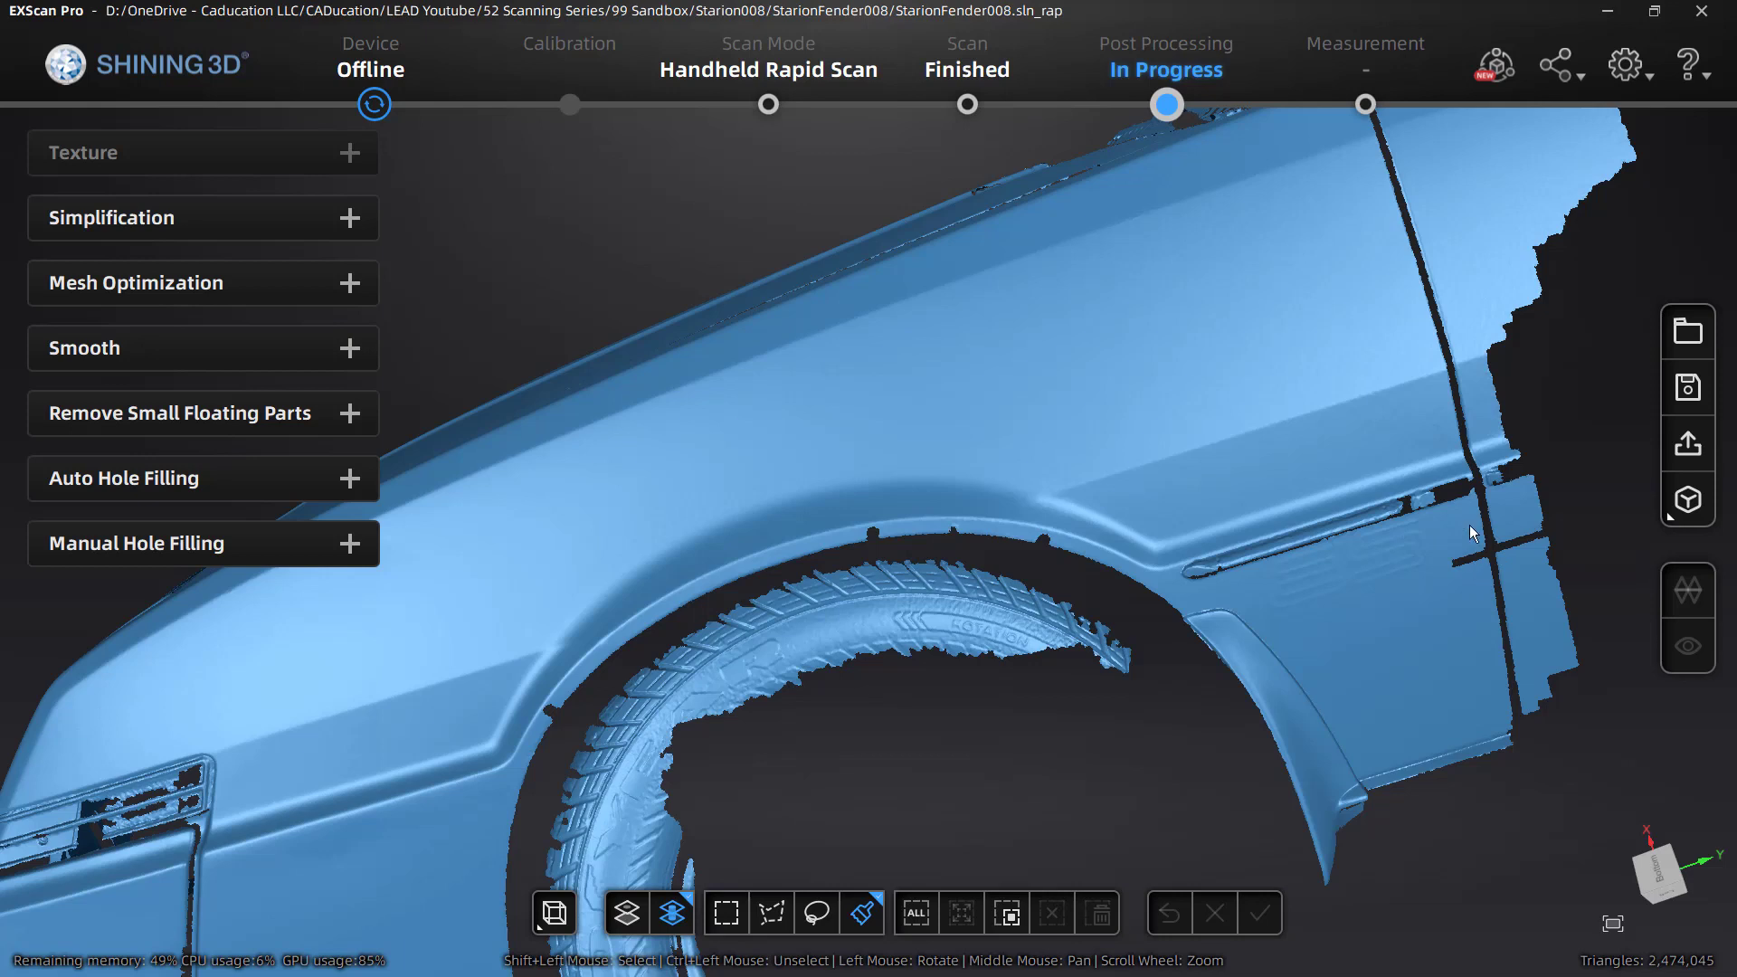
left_click_drag(1473, 583, 1172, 644)
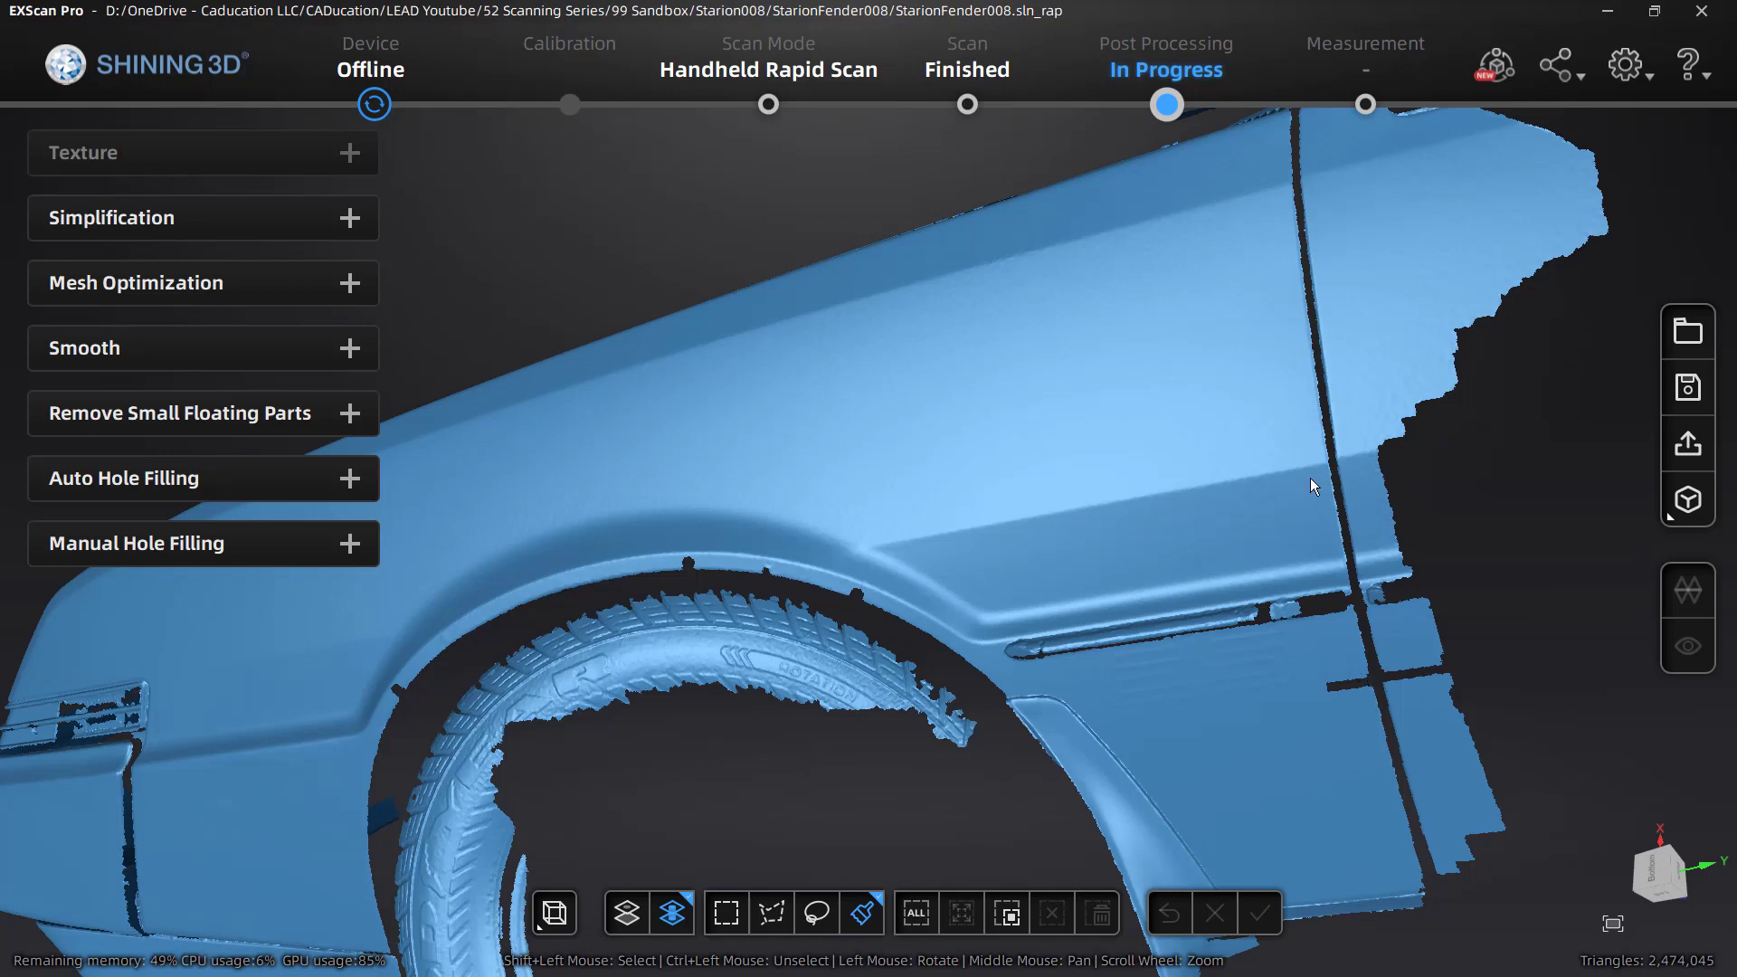
scroll(1315, 456, "up", 5)
scroll(1316, 462, "up", 2)
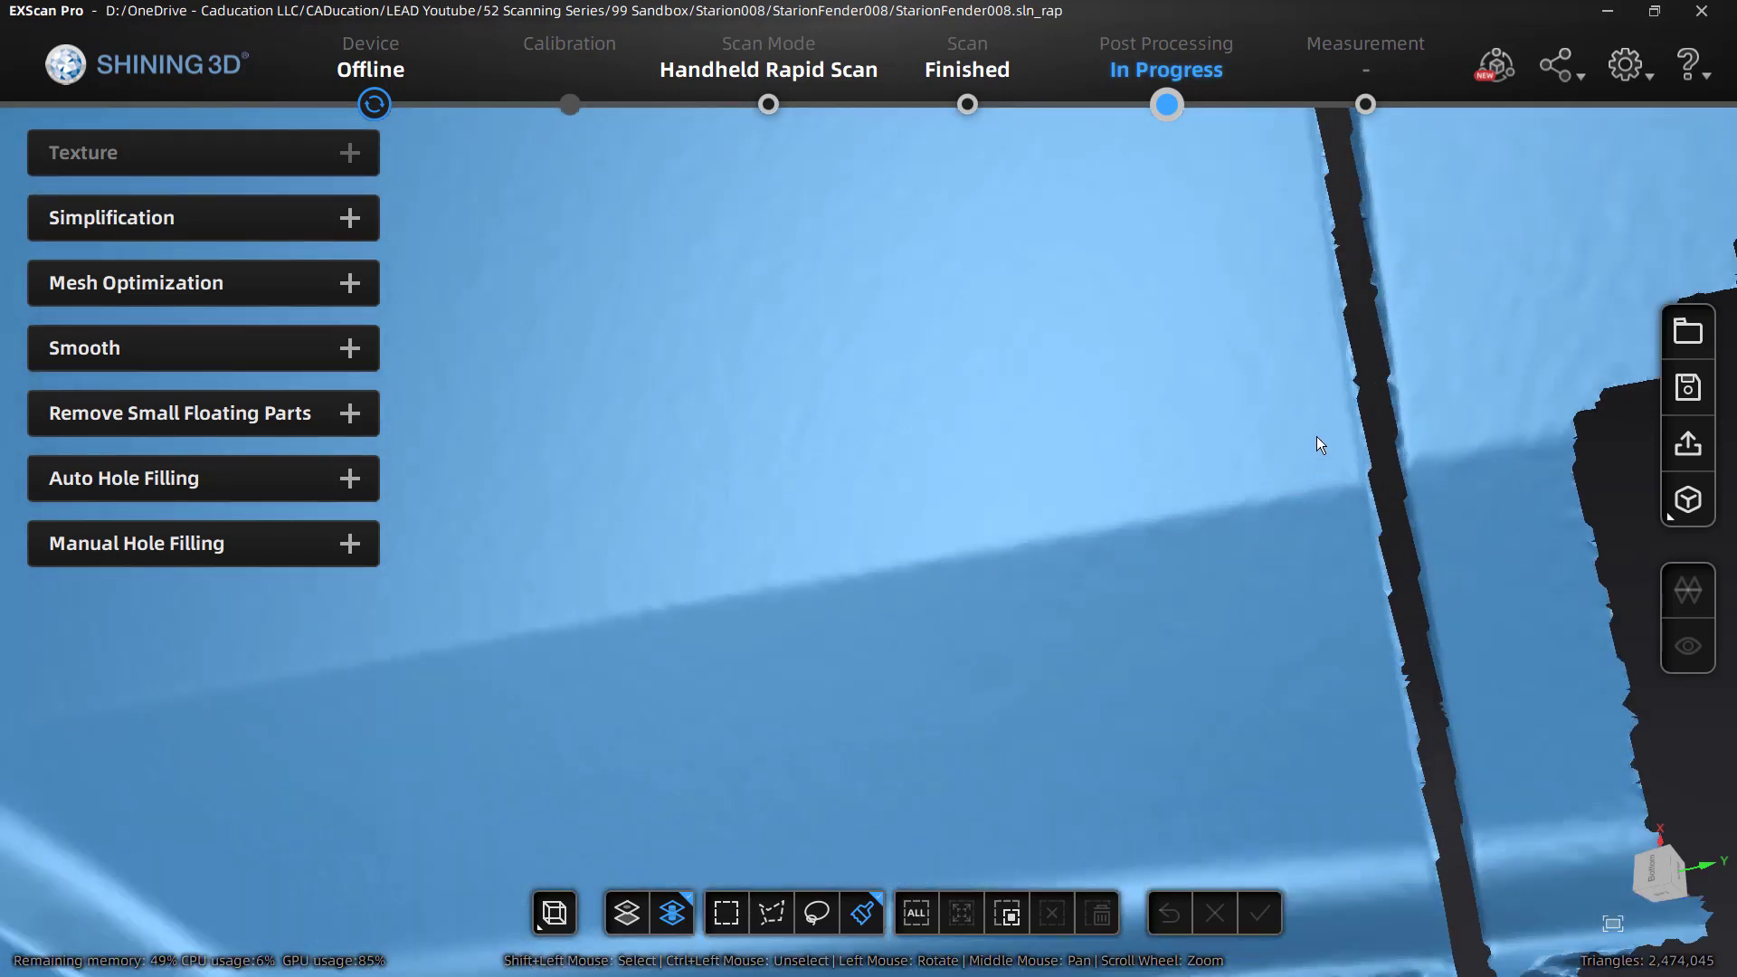
scroll(1317, 438, "down", 8)
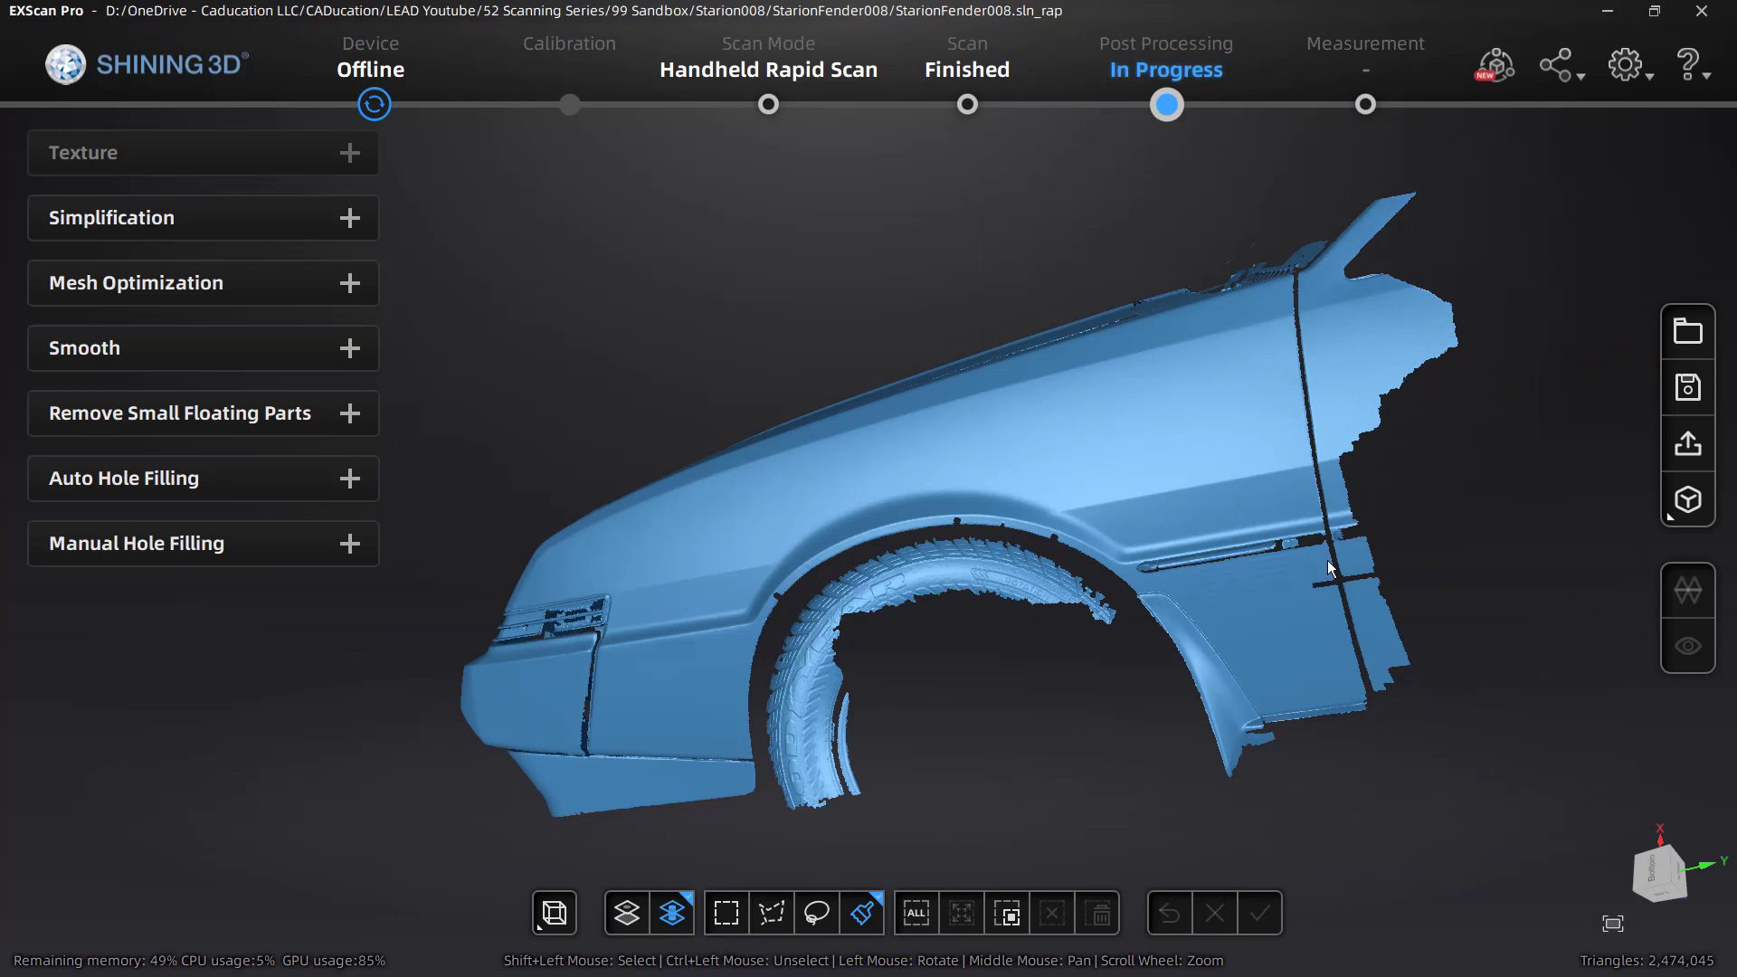
mouse_move(1354, 731)
left_mouse_down()
mouse_move(1339, 695)
mouse_move(1218, 743)
left_mouse_up()
left_click(1218, 744, "shift")
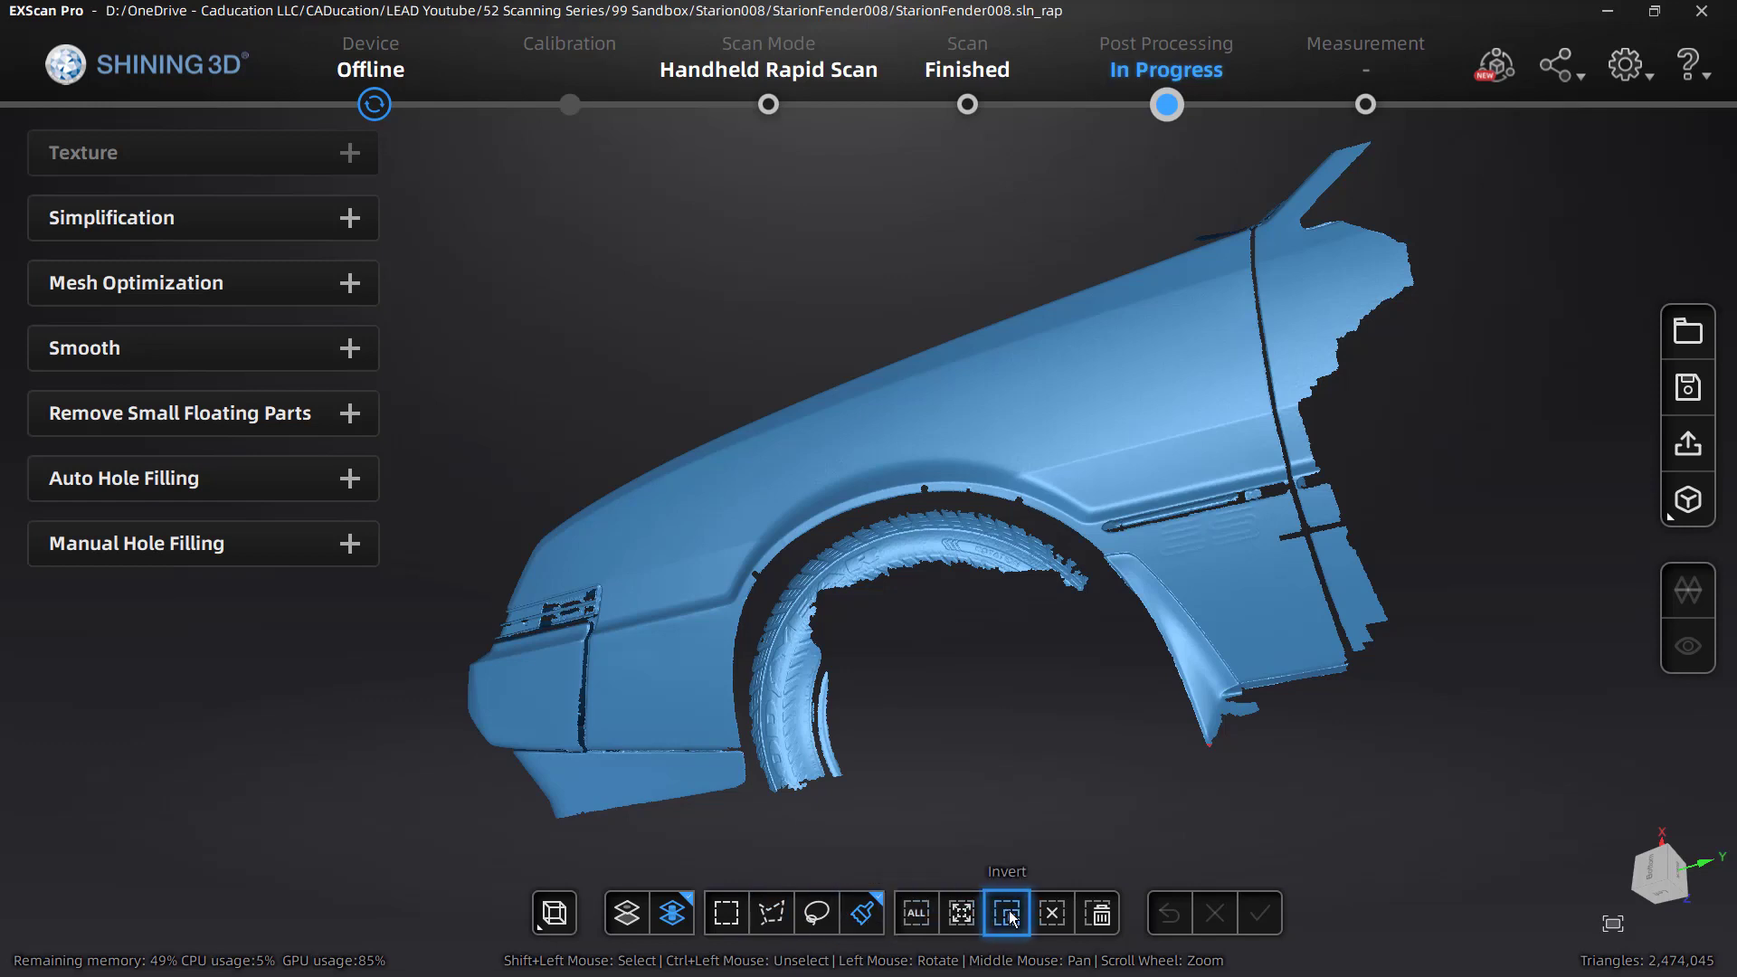
left_click(1051, 913)
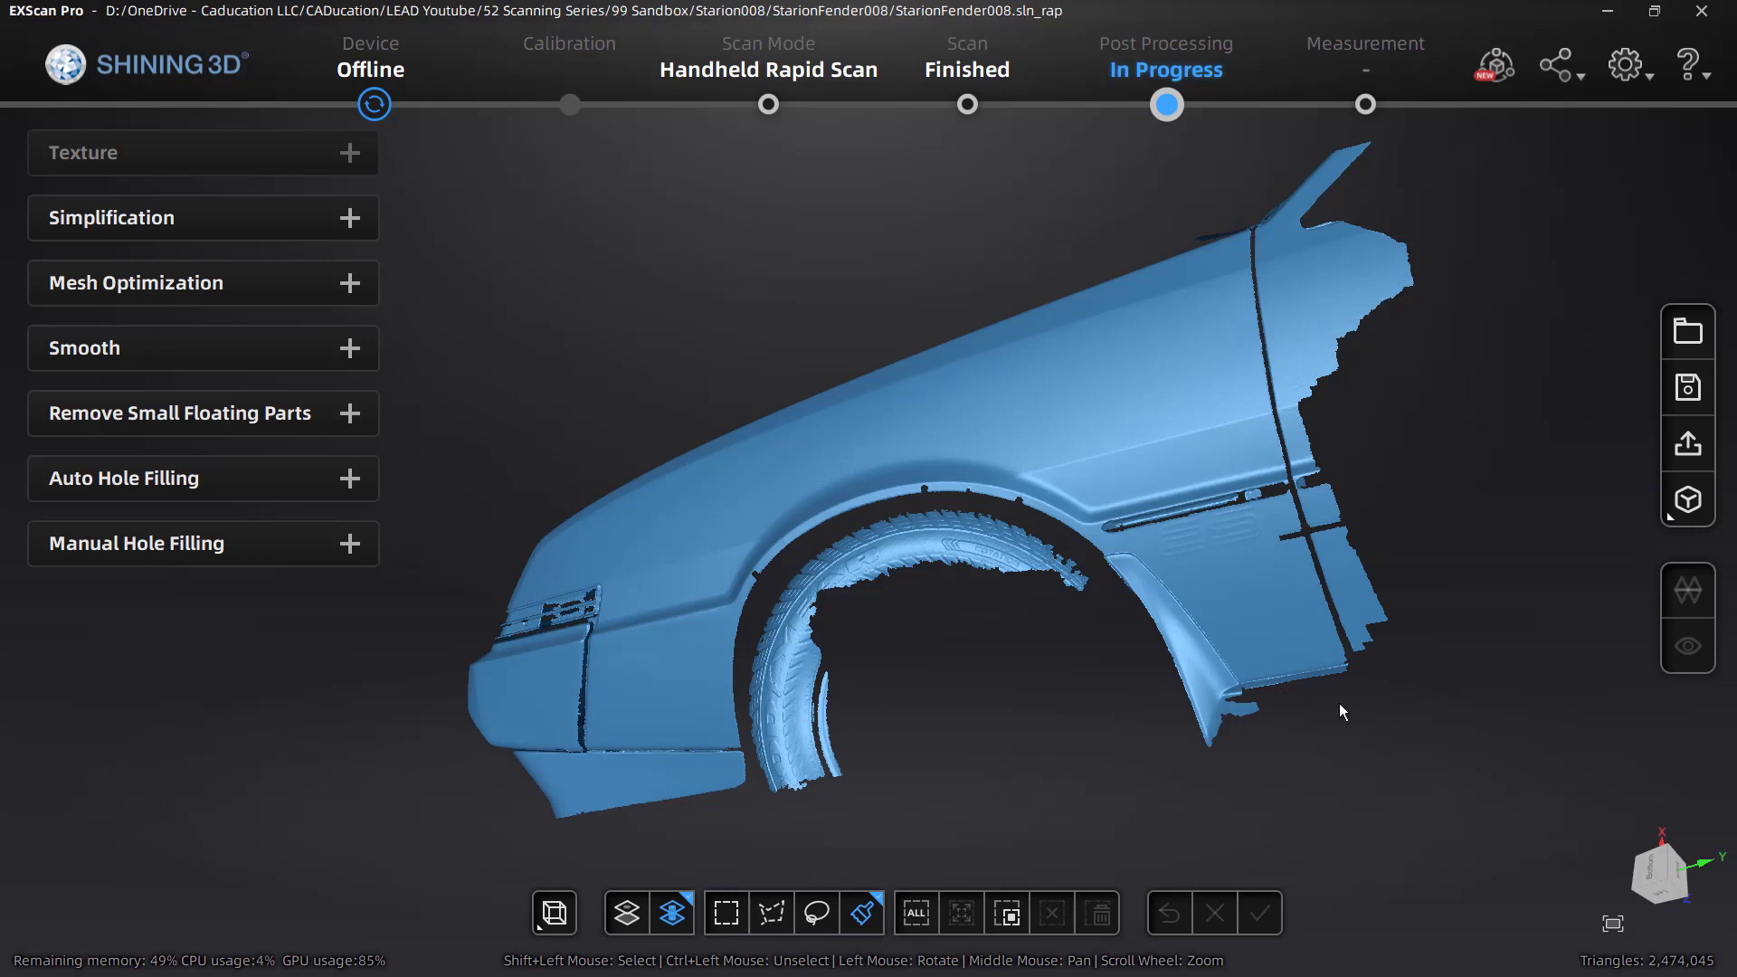
- Review the third-party software option and the file types offered for saving the mesh, and cancel without saving
left_click_drag(1197, 606, 1278, 690)
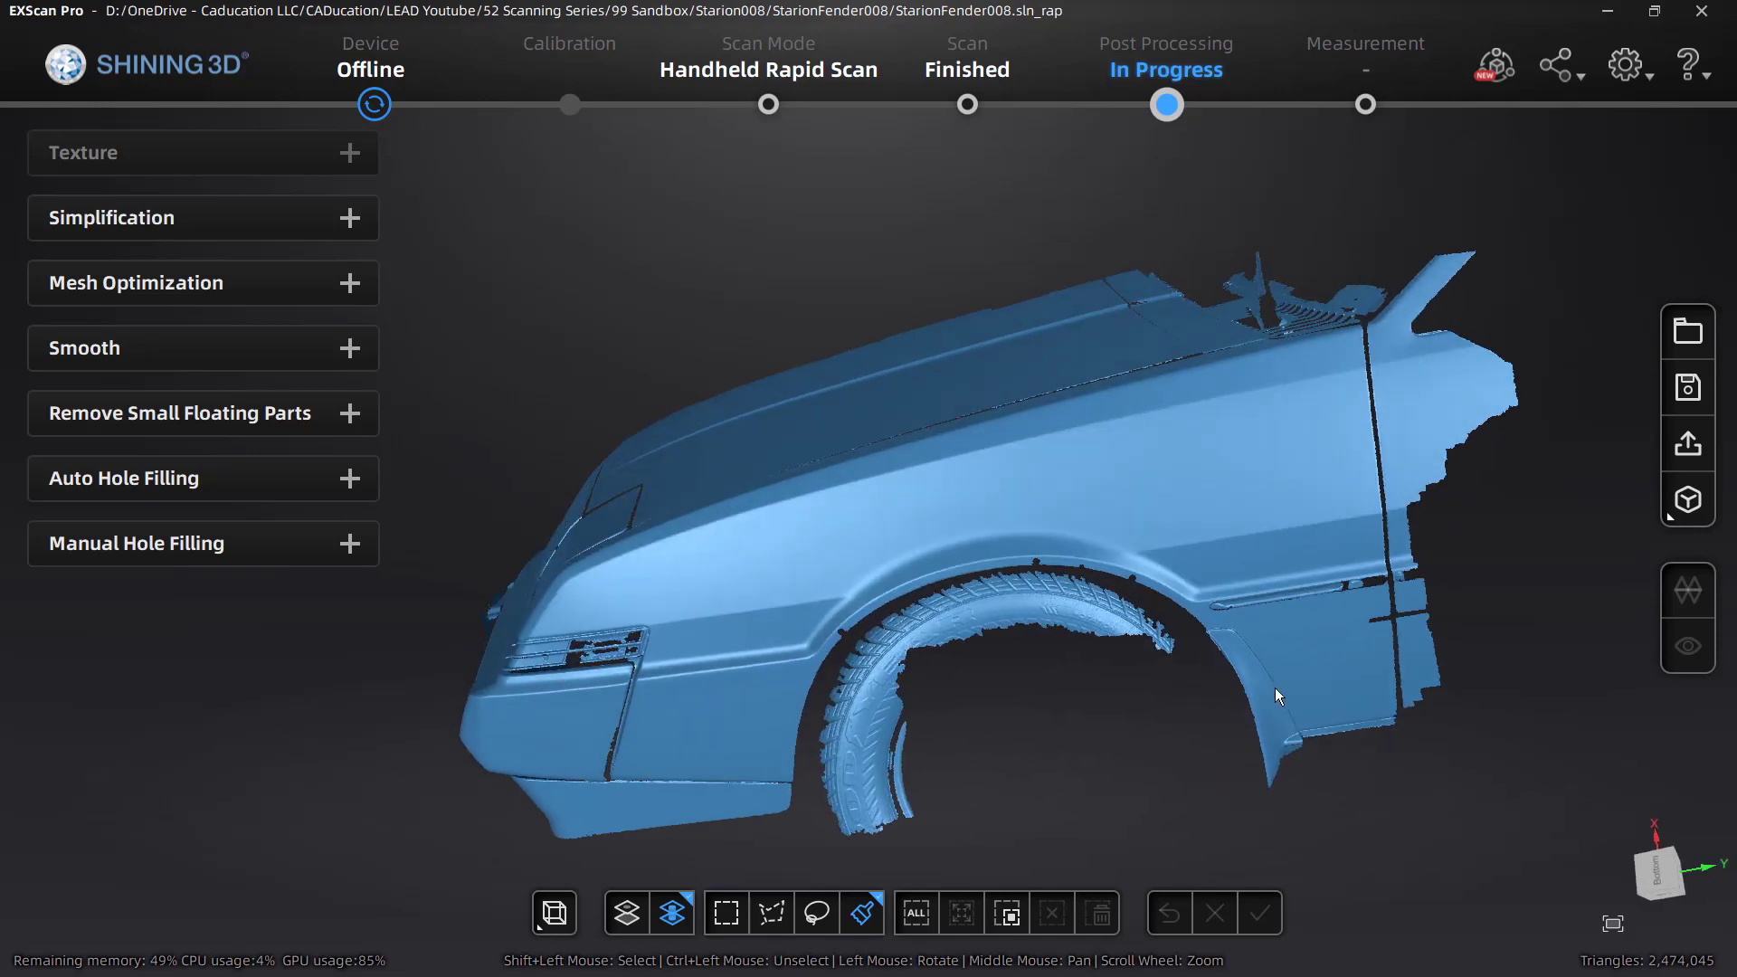
left_click_drag(1091, 737, 1032, 709)
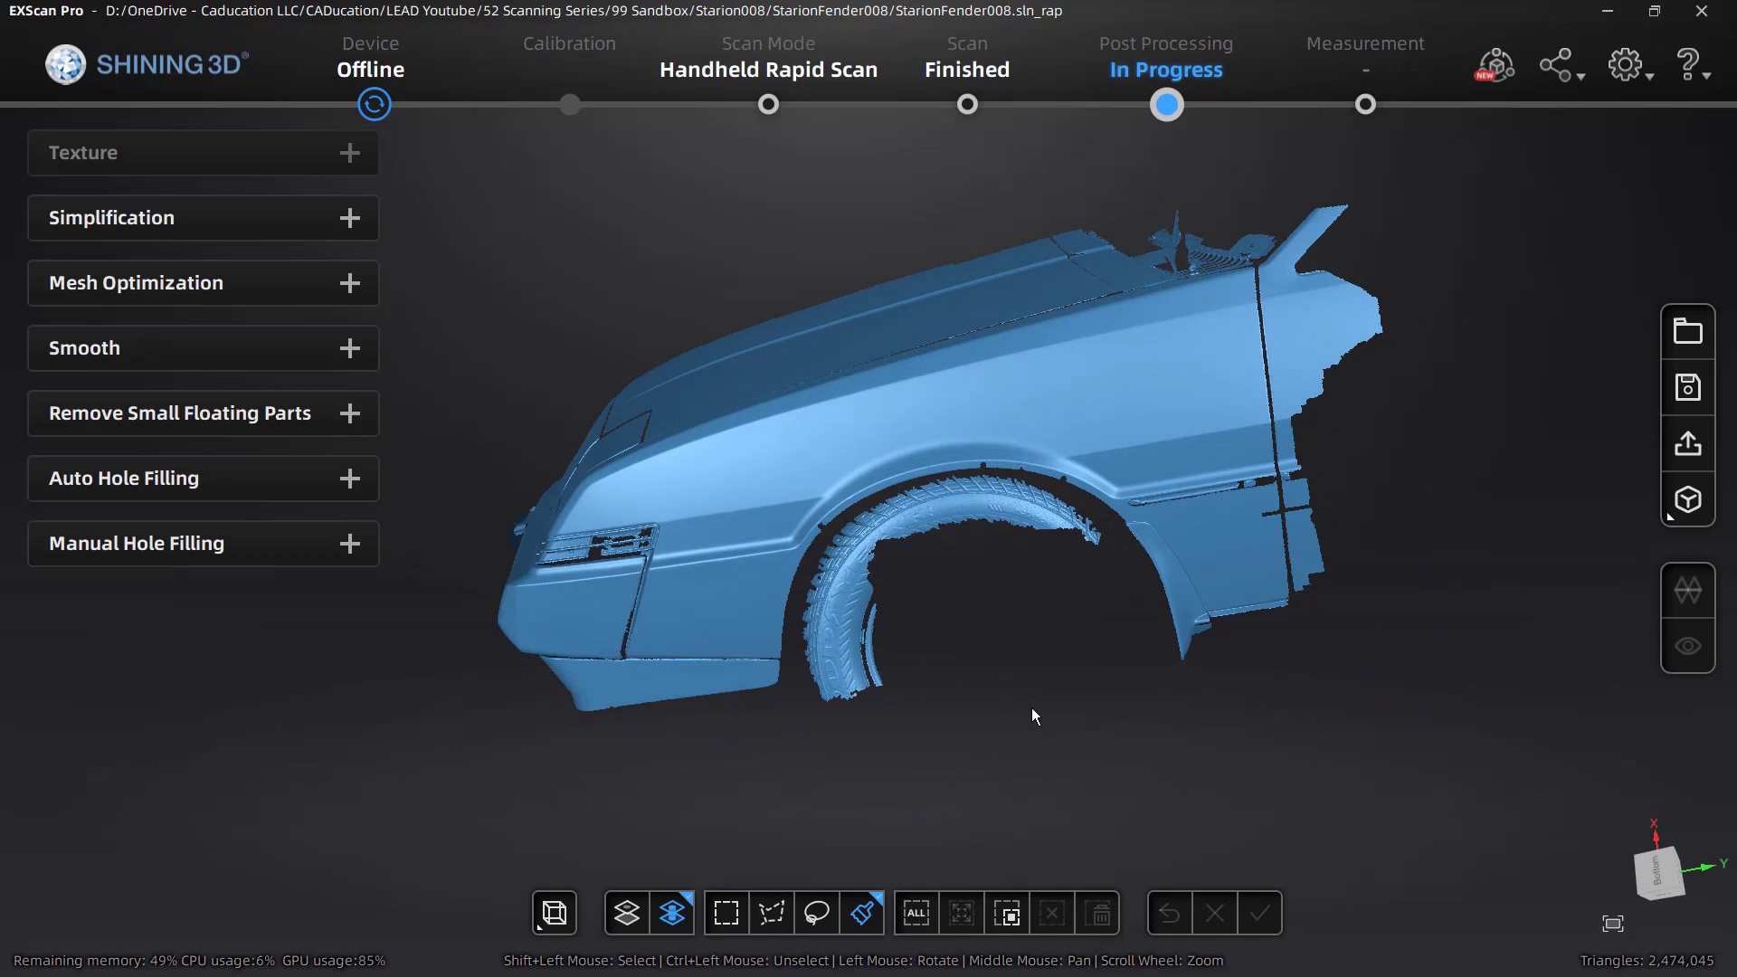
left_click_drag(1033, 715, 1138, 755)
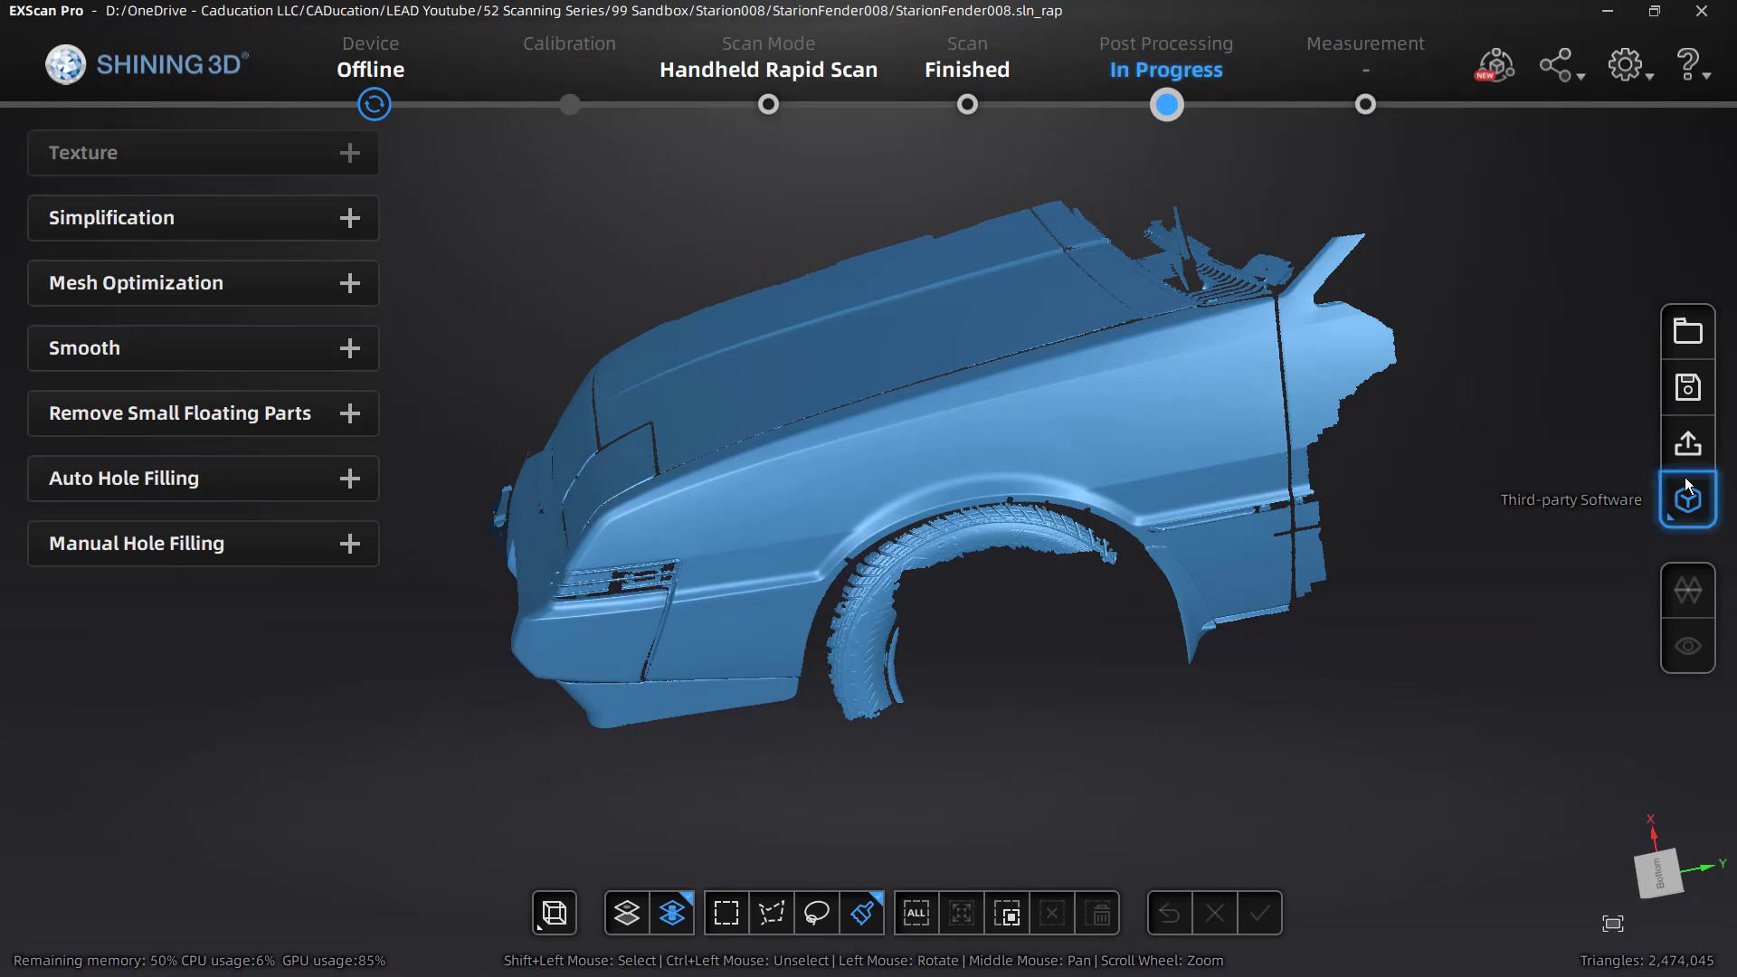
left_click(1688, 508)
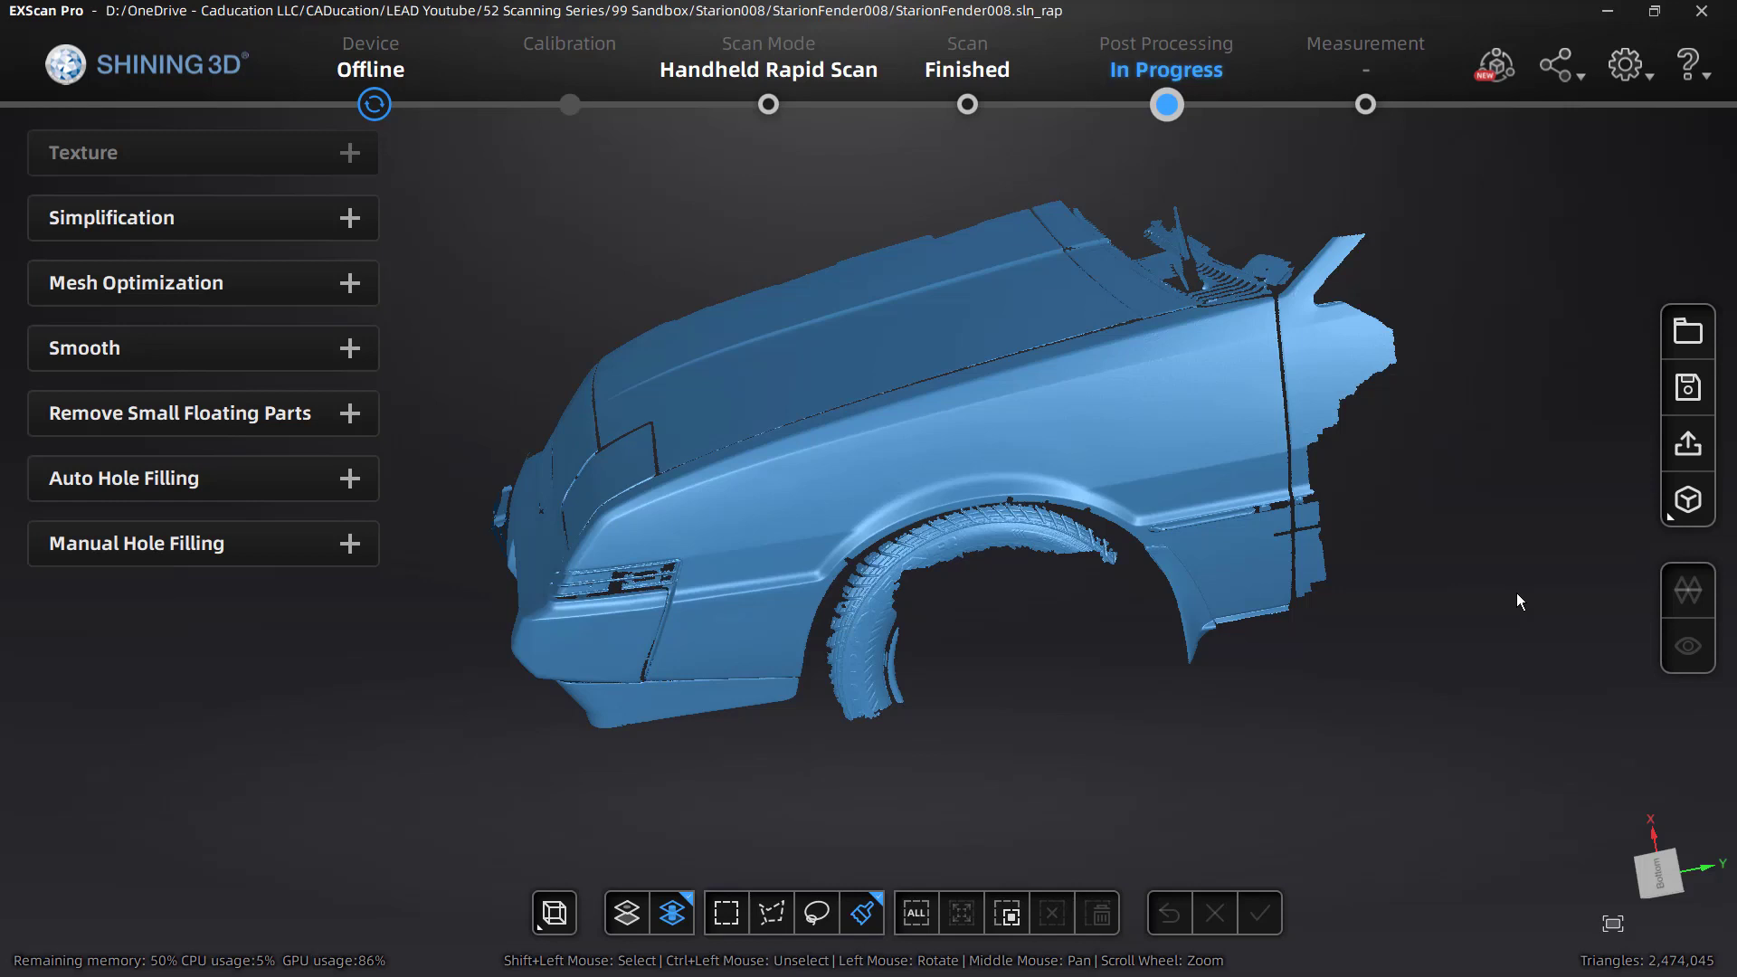
left_click(1675, 385)
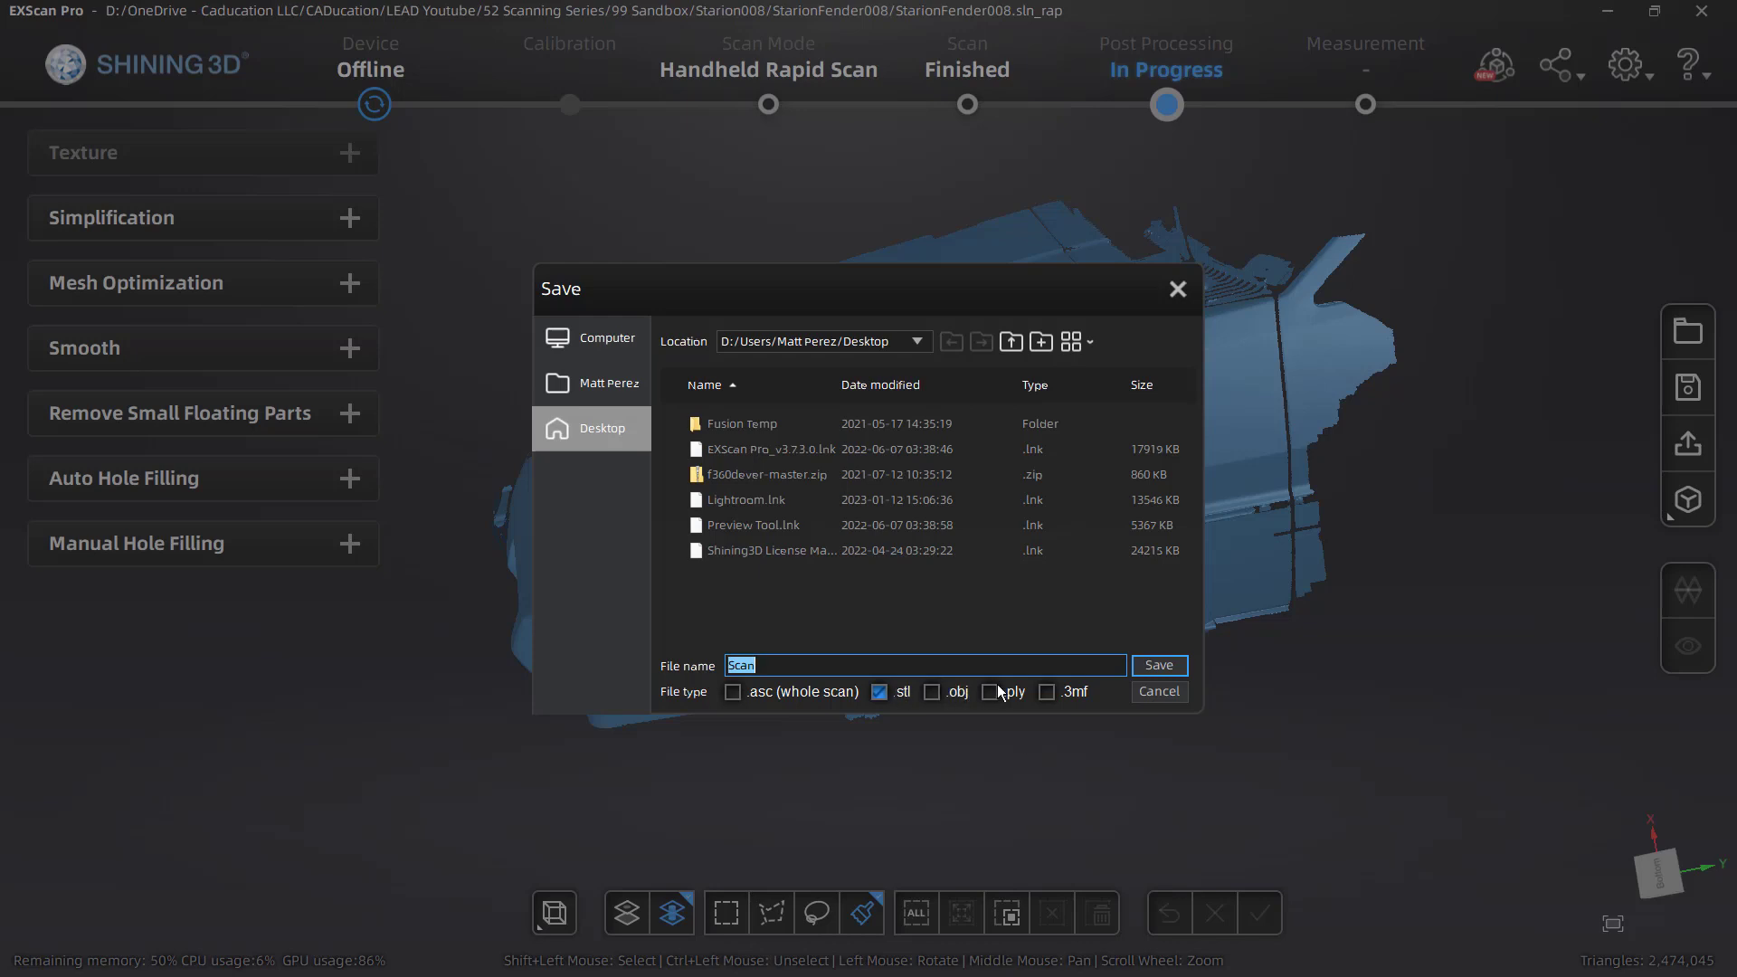
left_click(1157, 697)
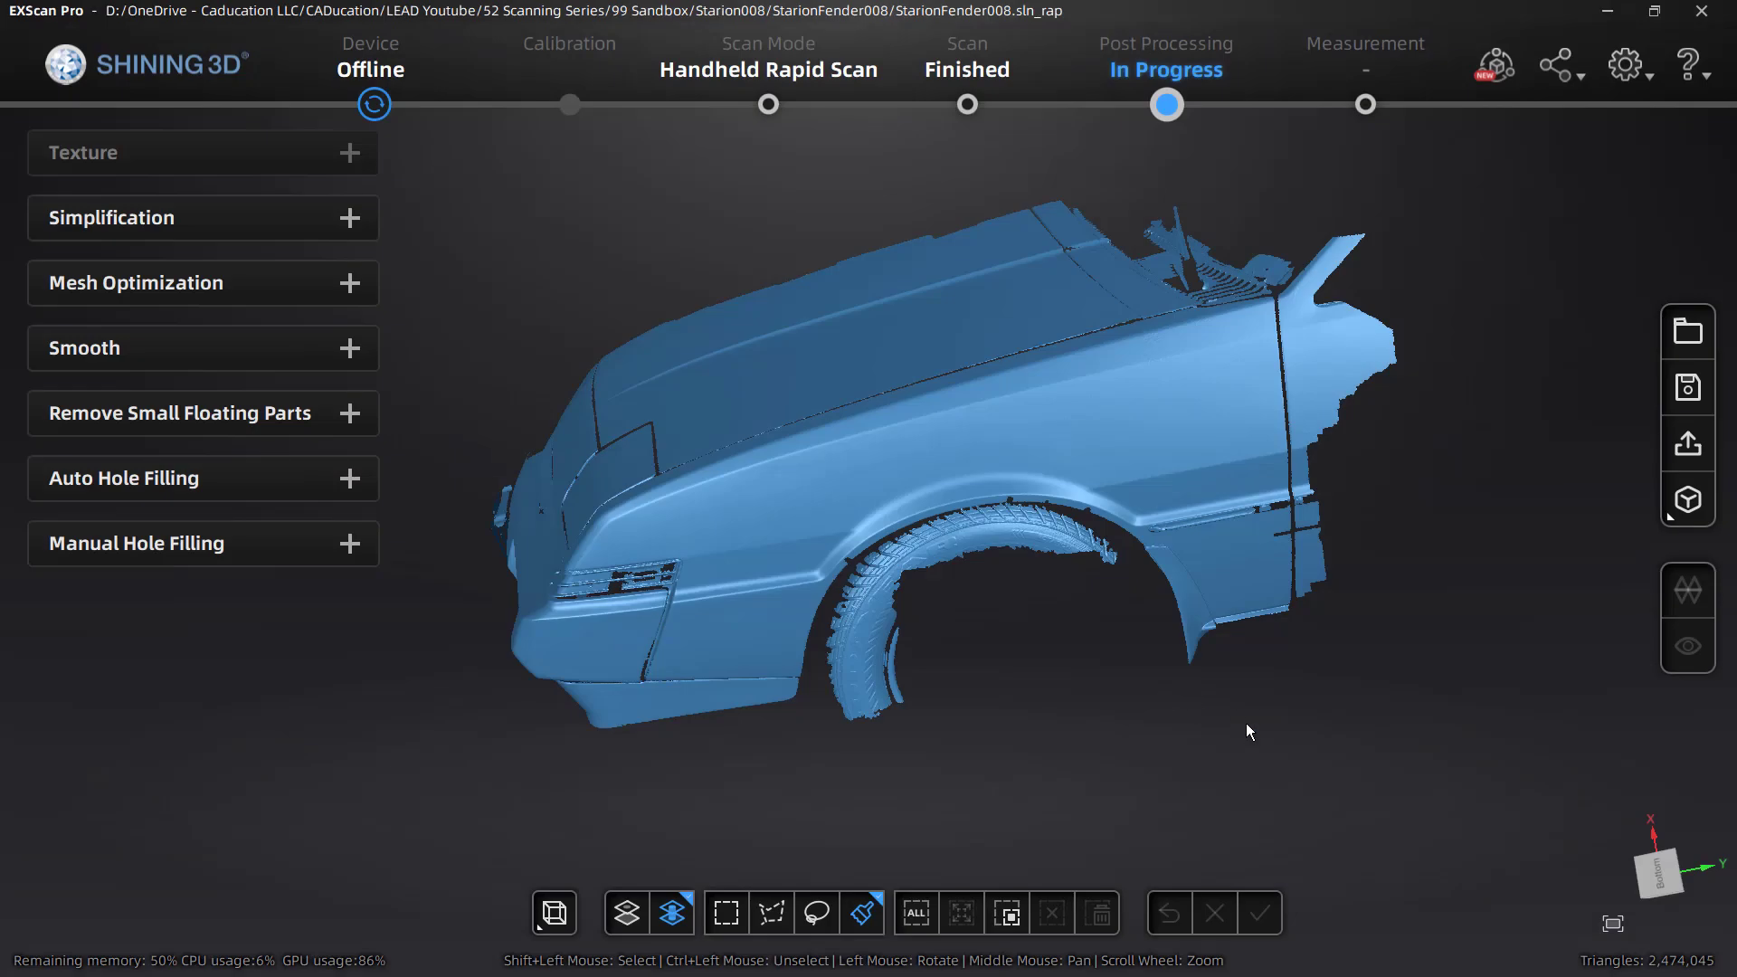
- Switch from post processing to the Measurement stage with the fender mesh loaded
left_click_drag(1225, 762, 892, 512)
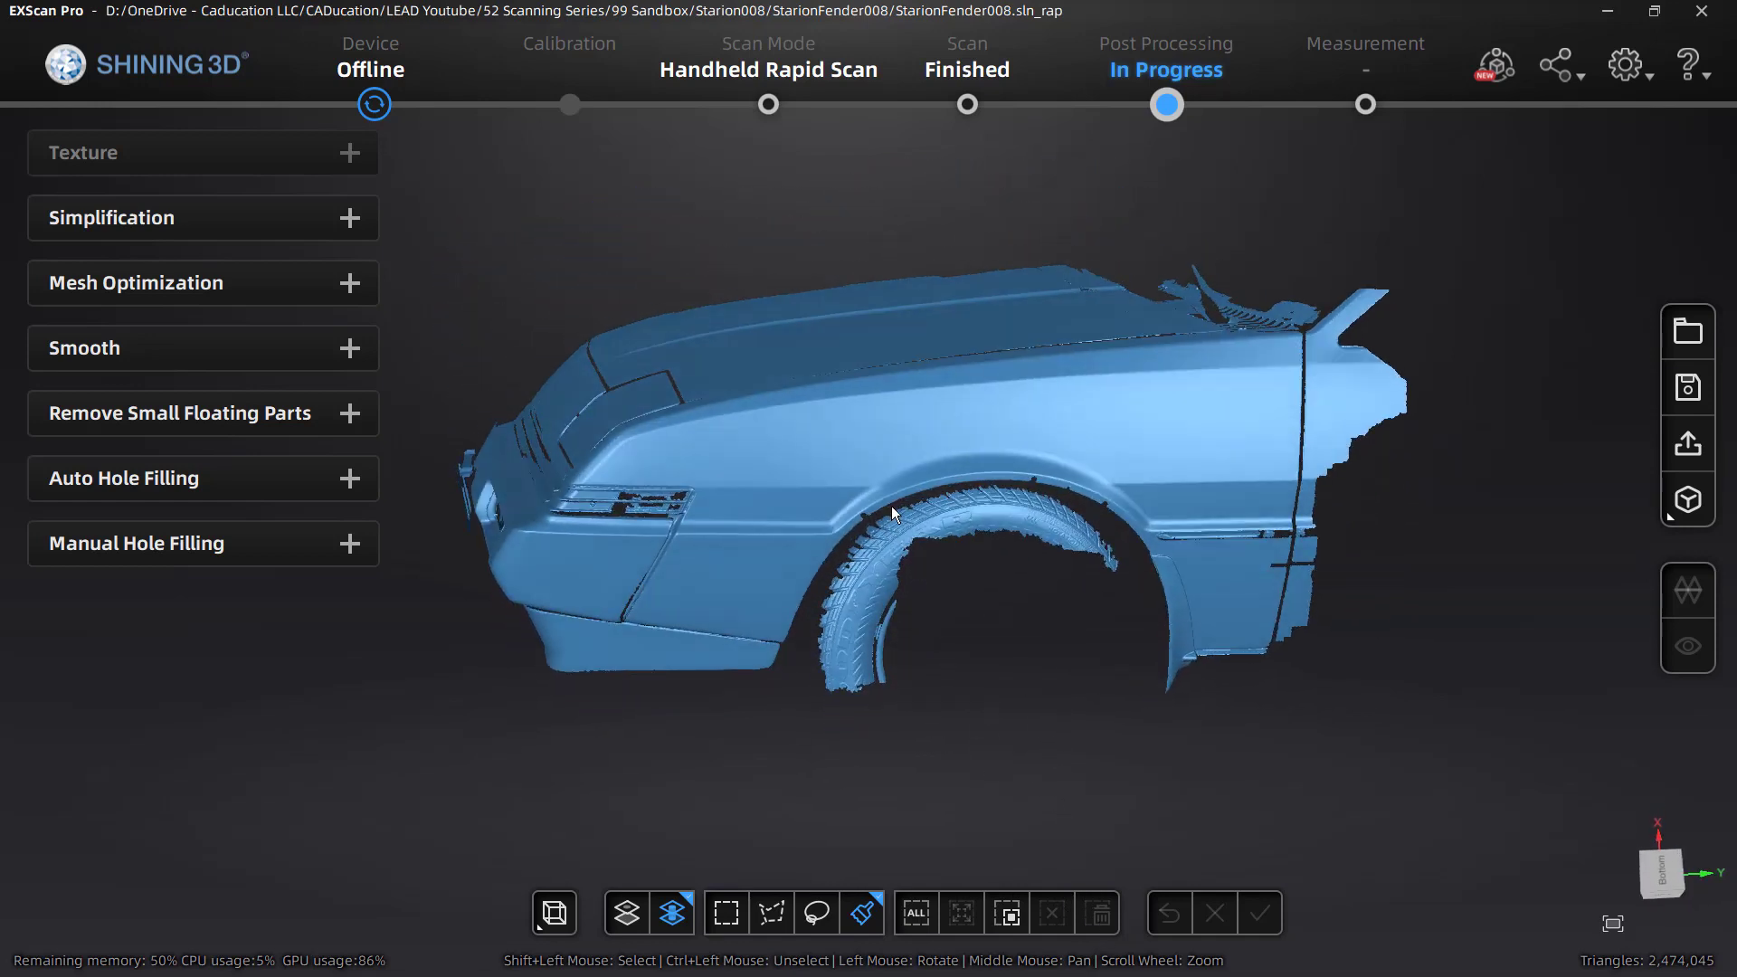
left_click_drag(889, 620, 905, 544)
left_click_drag(786, 520, 635, 425)
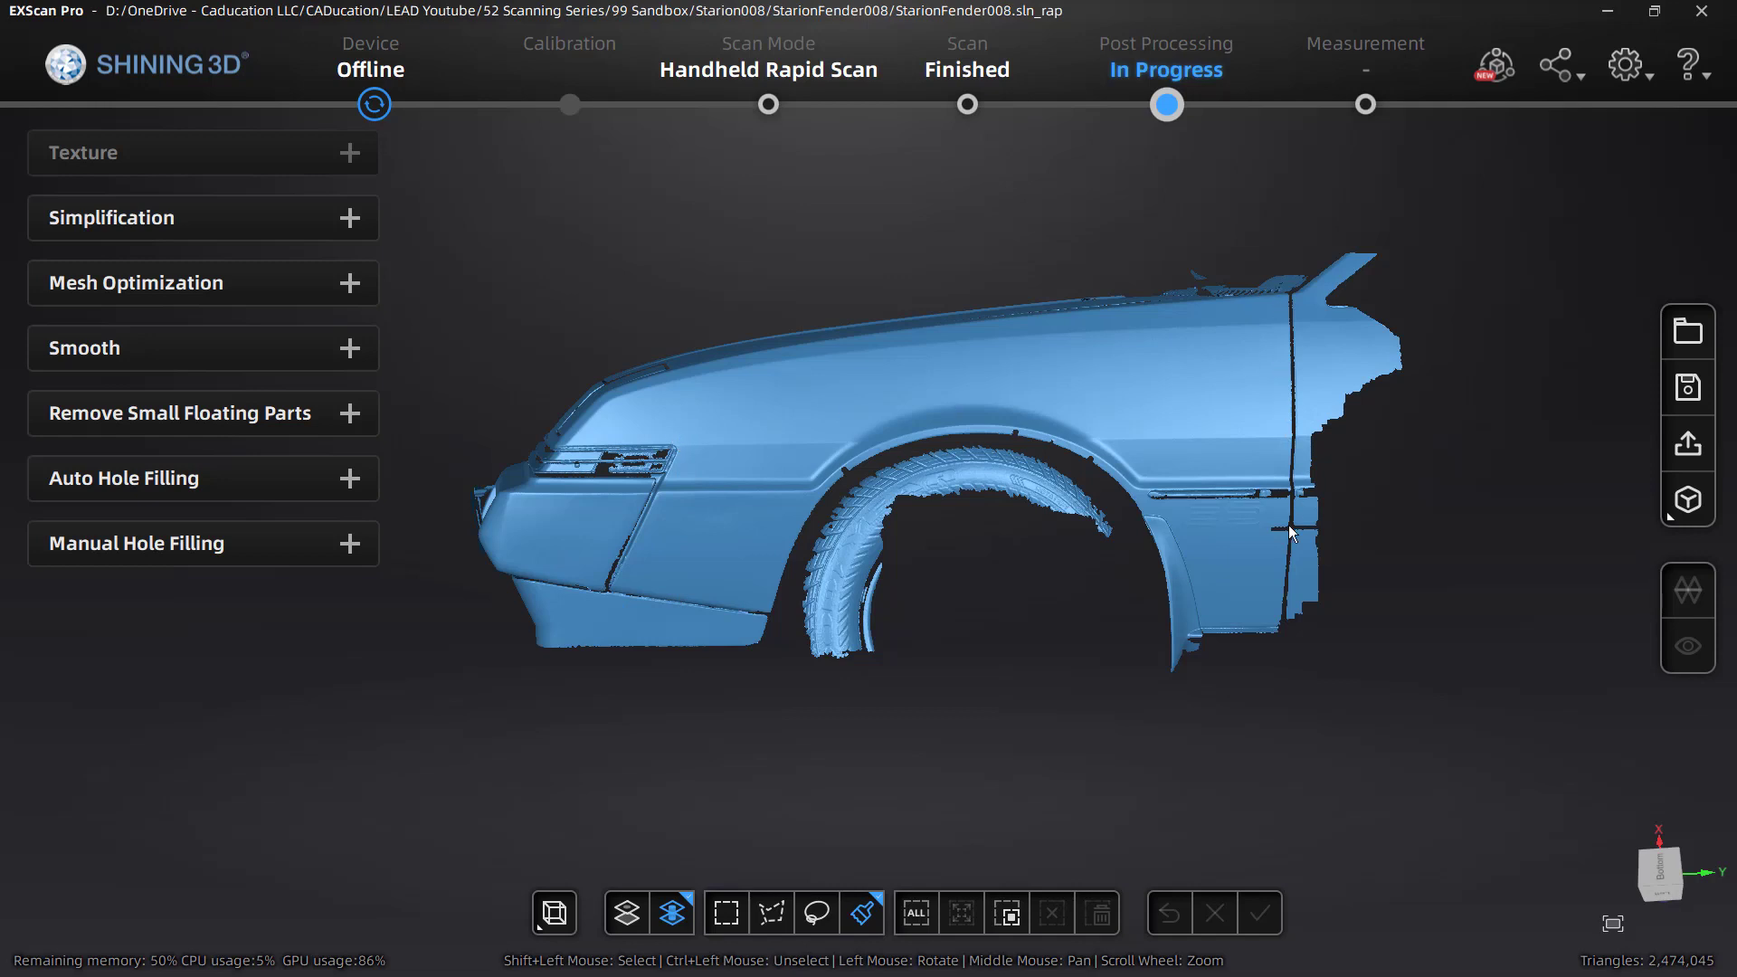
left_click_drag(1268, 445, 1102, 556)
scroll(1251, 498, "up", 5)
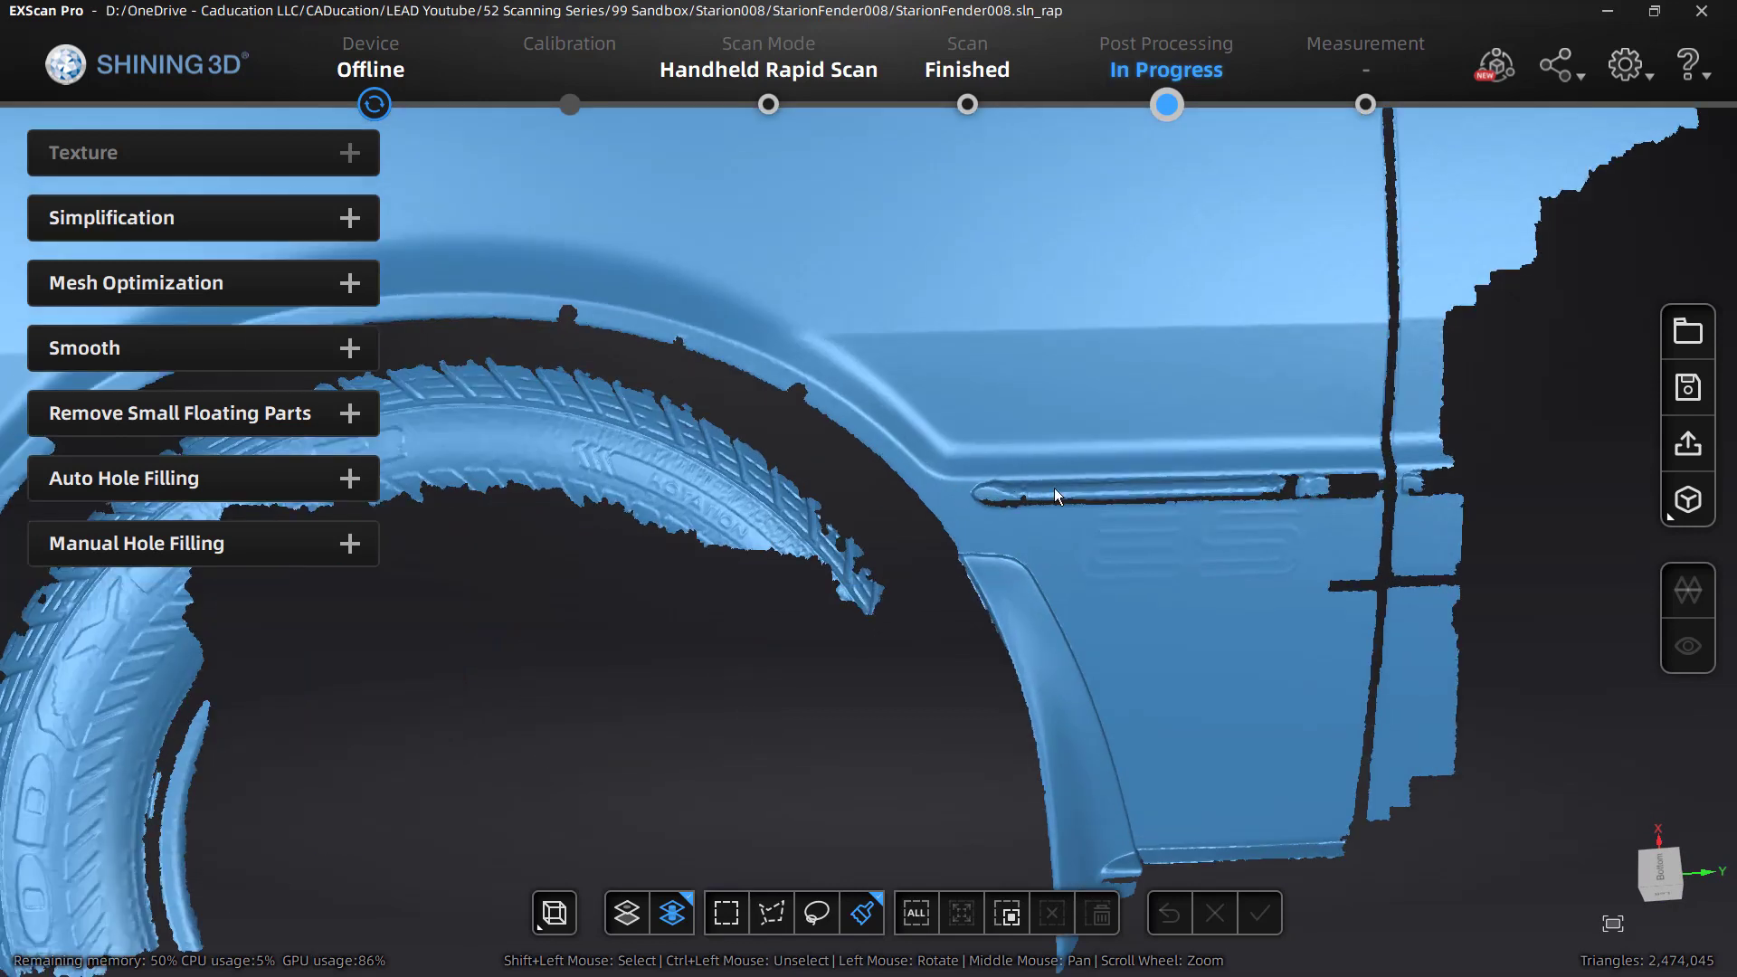
scroll(1064, 497, "down", 5)
scroll(1064, 500, "down", 1)
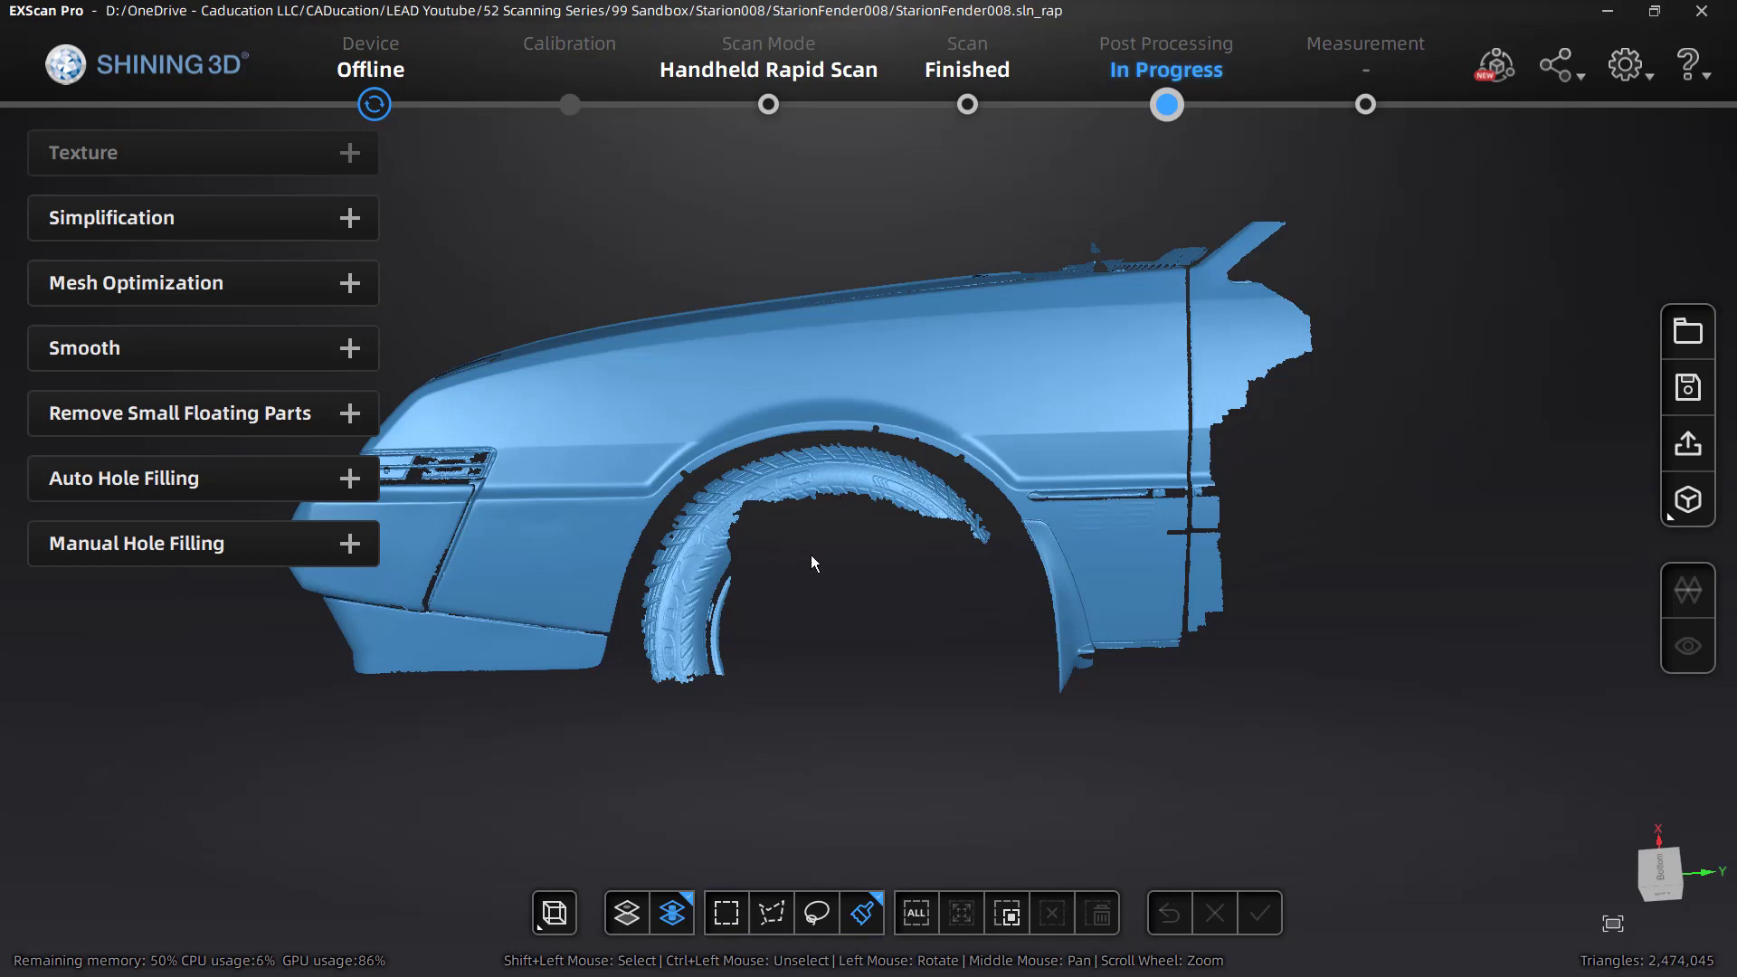
left_click(1365, 107)
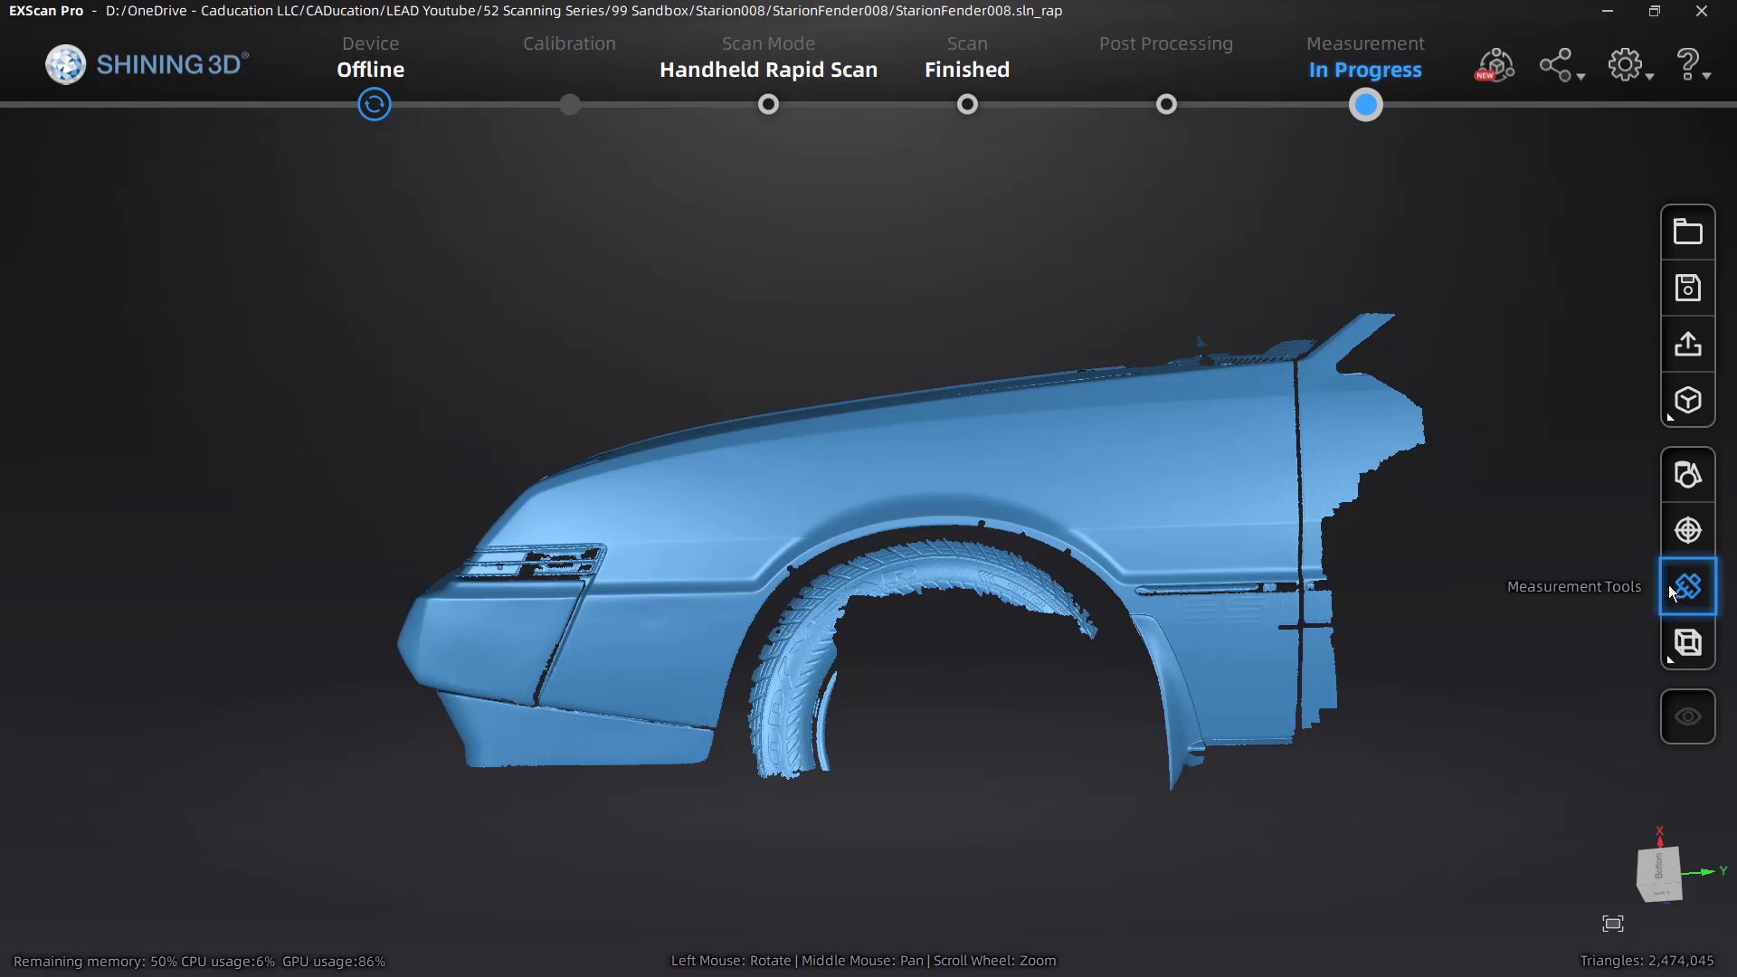
left_click_drag(1027, 660, 925, 576)
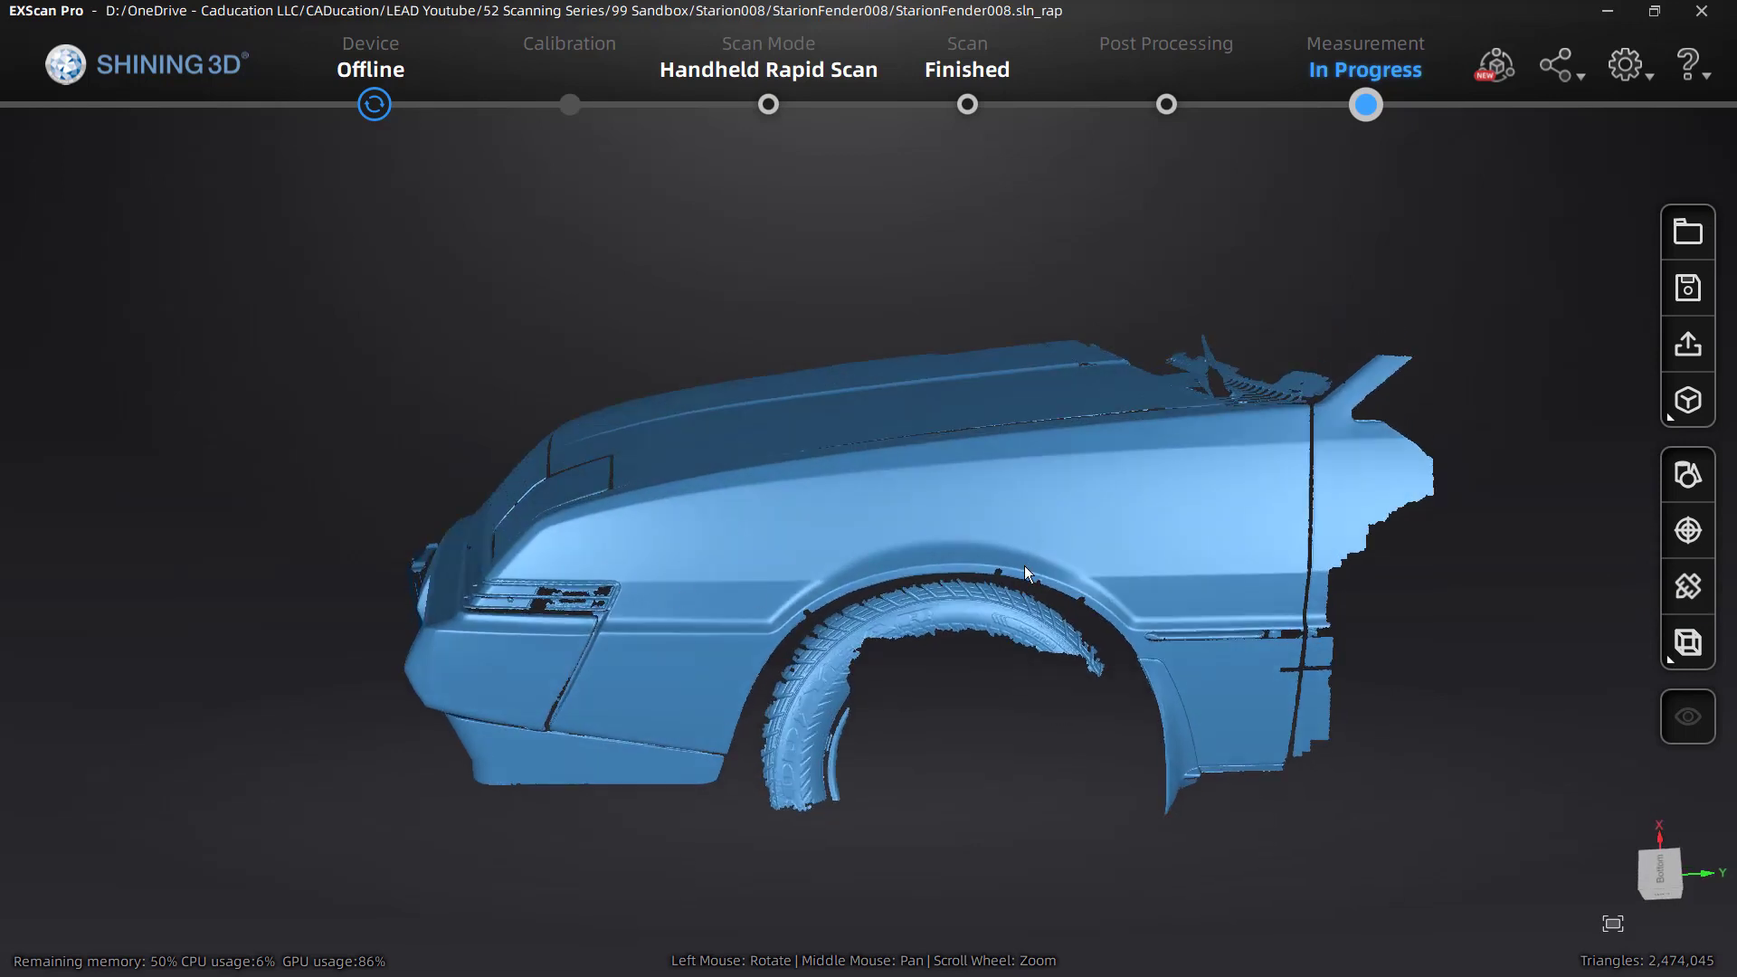
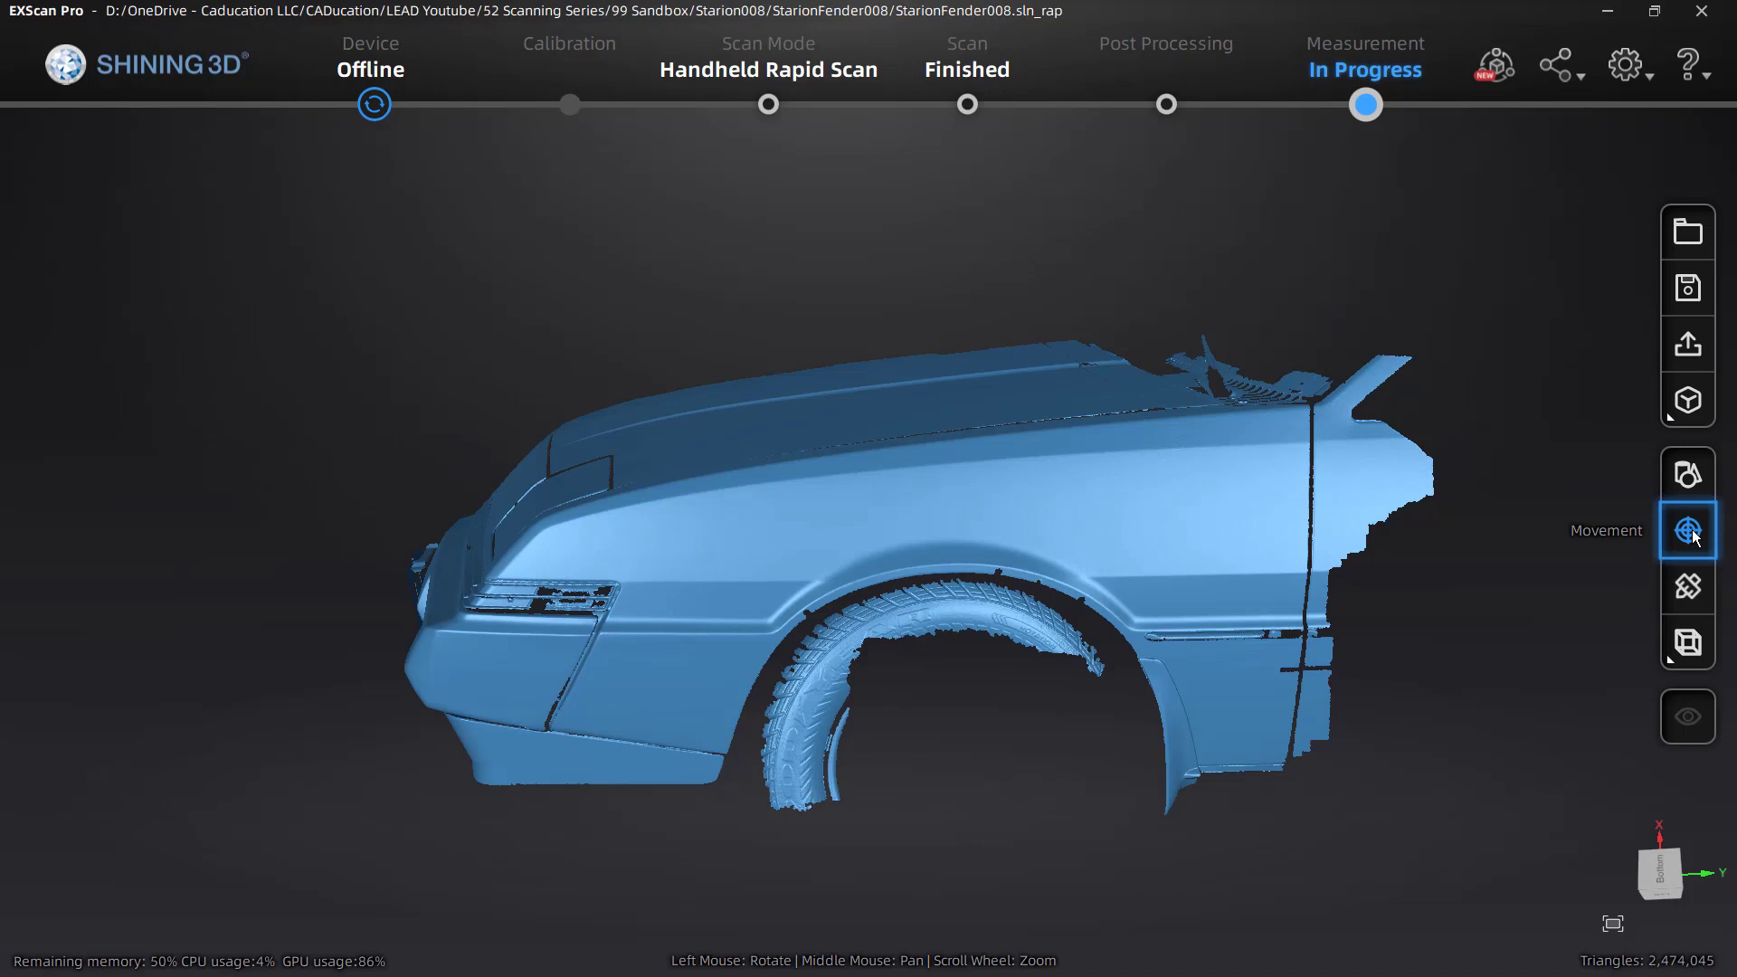
- Open feature creation and review the available methods for creating points and lines
left_click(1693, 482)
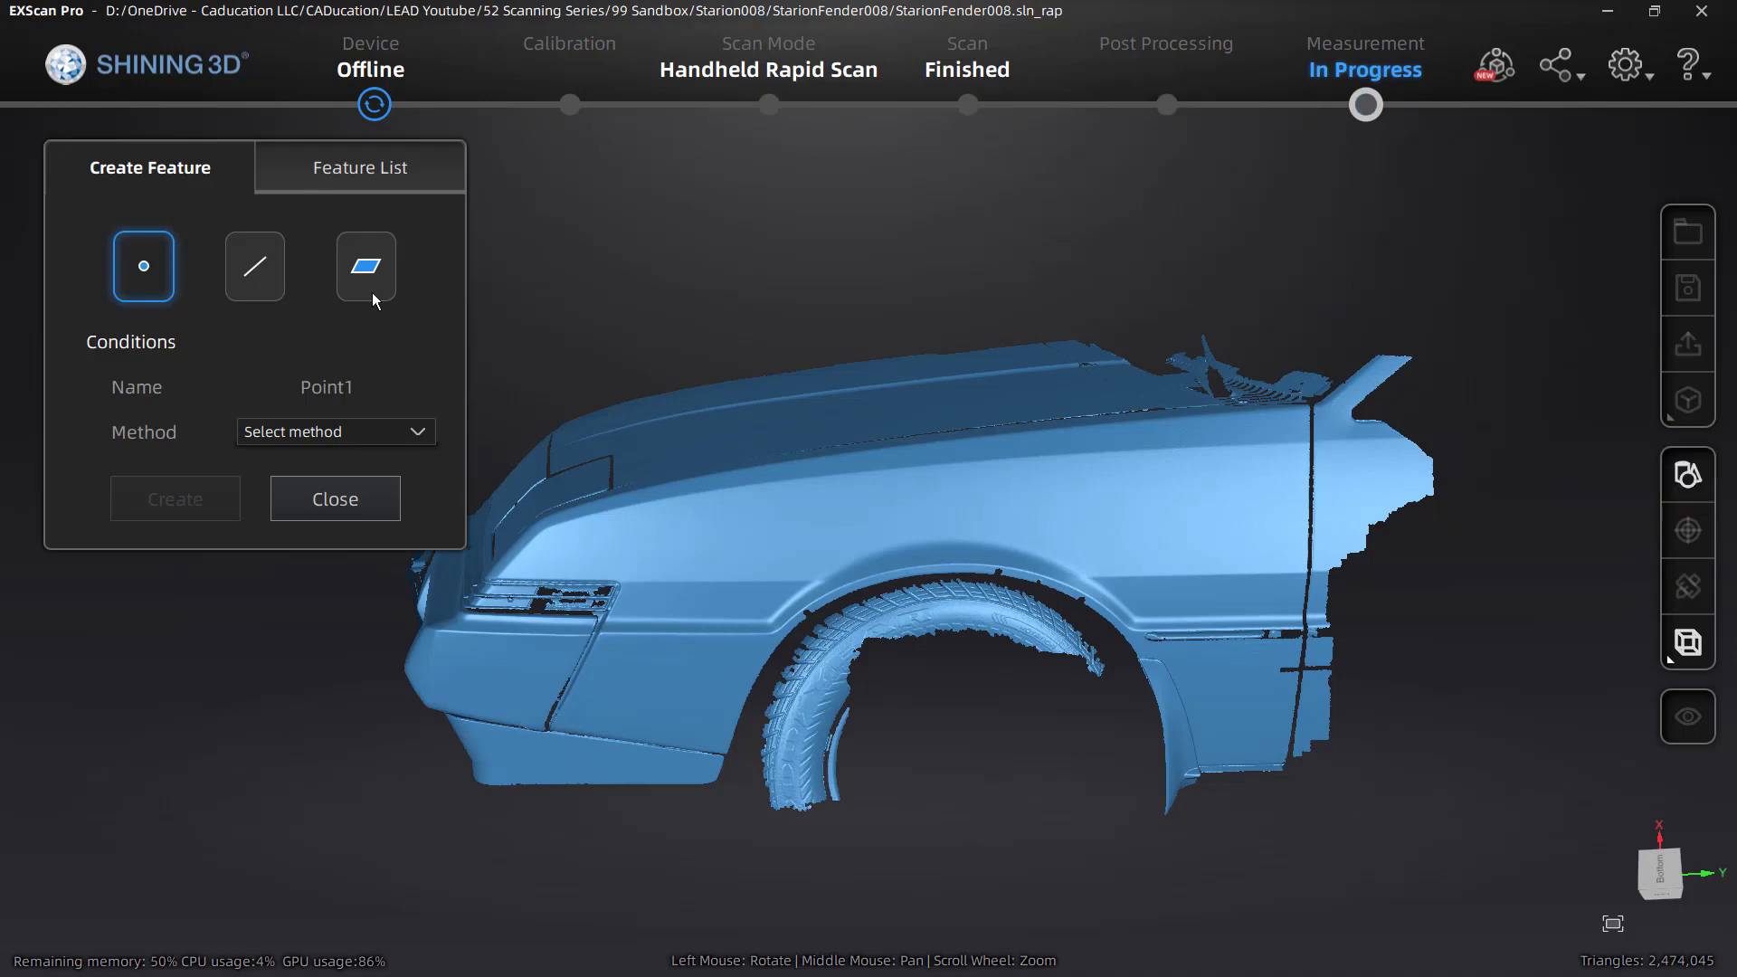
left_click(417, 432)
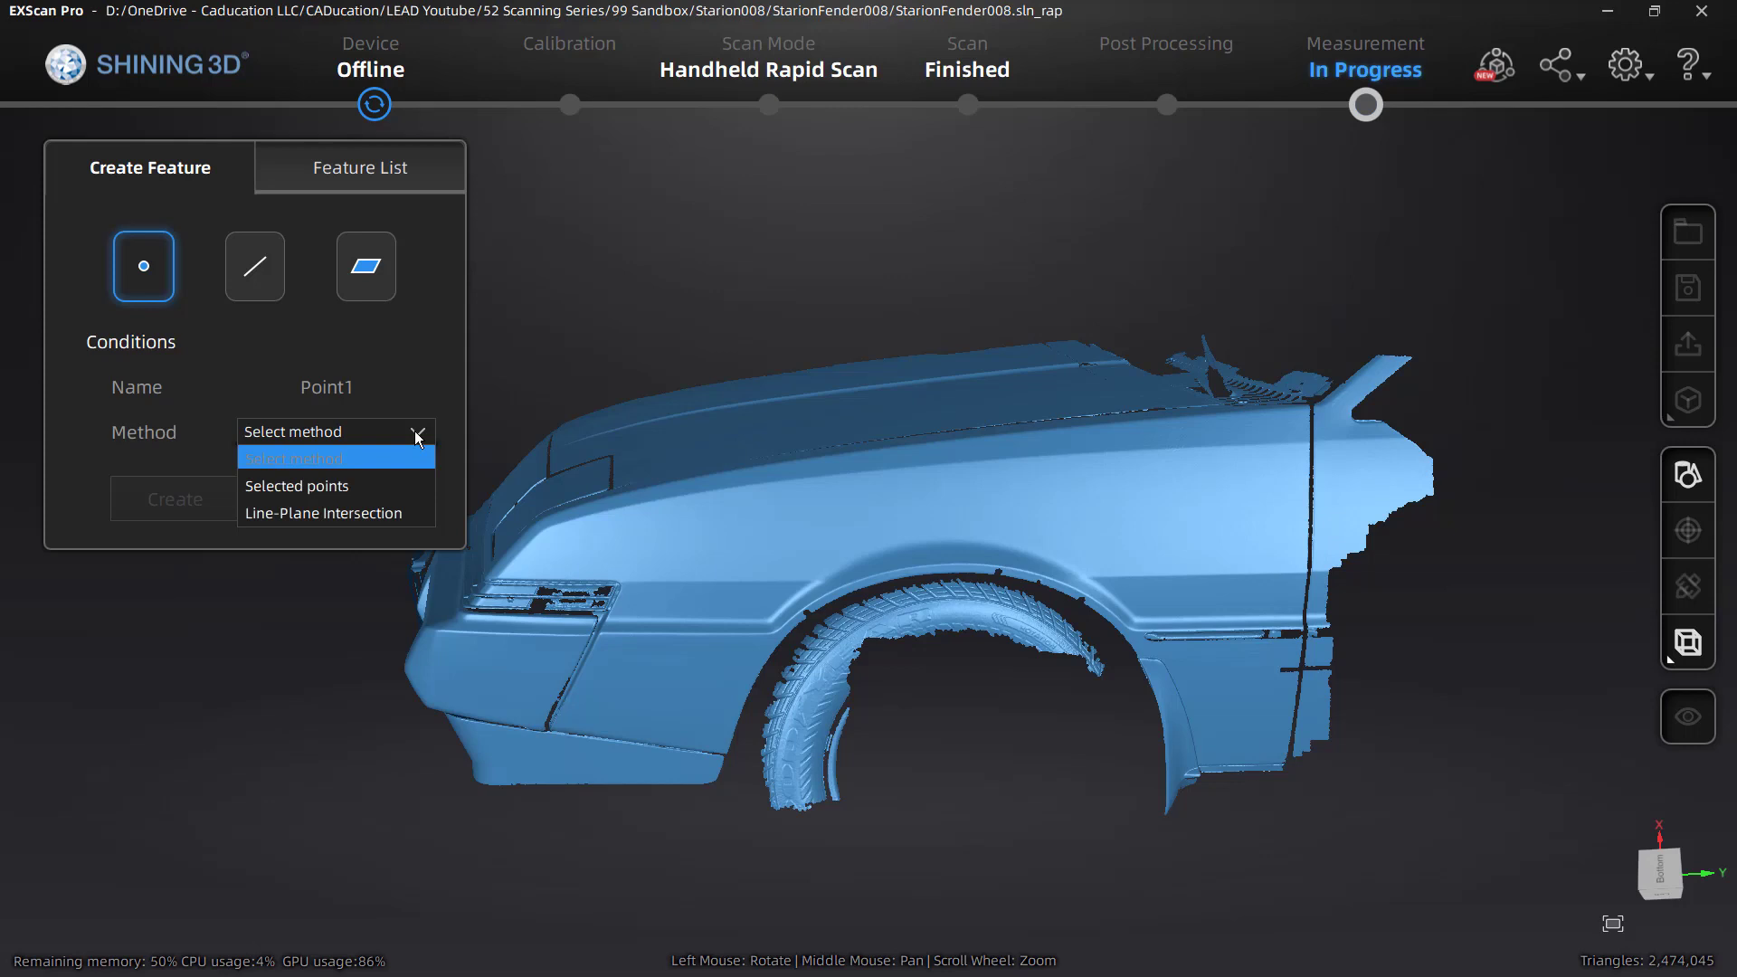
left_click(268, 273)
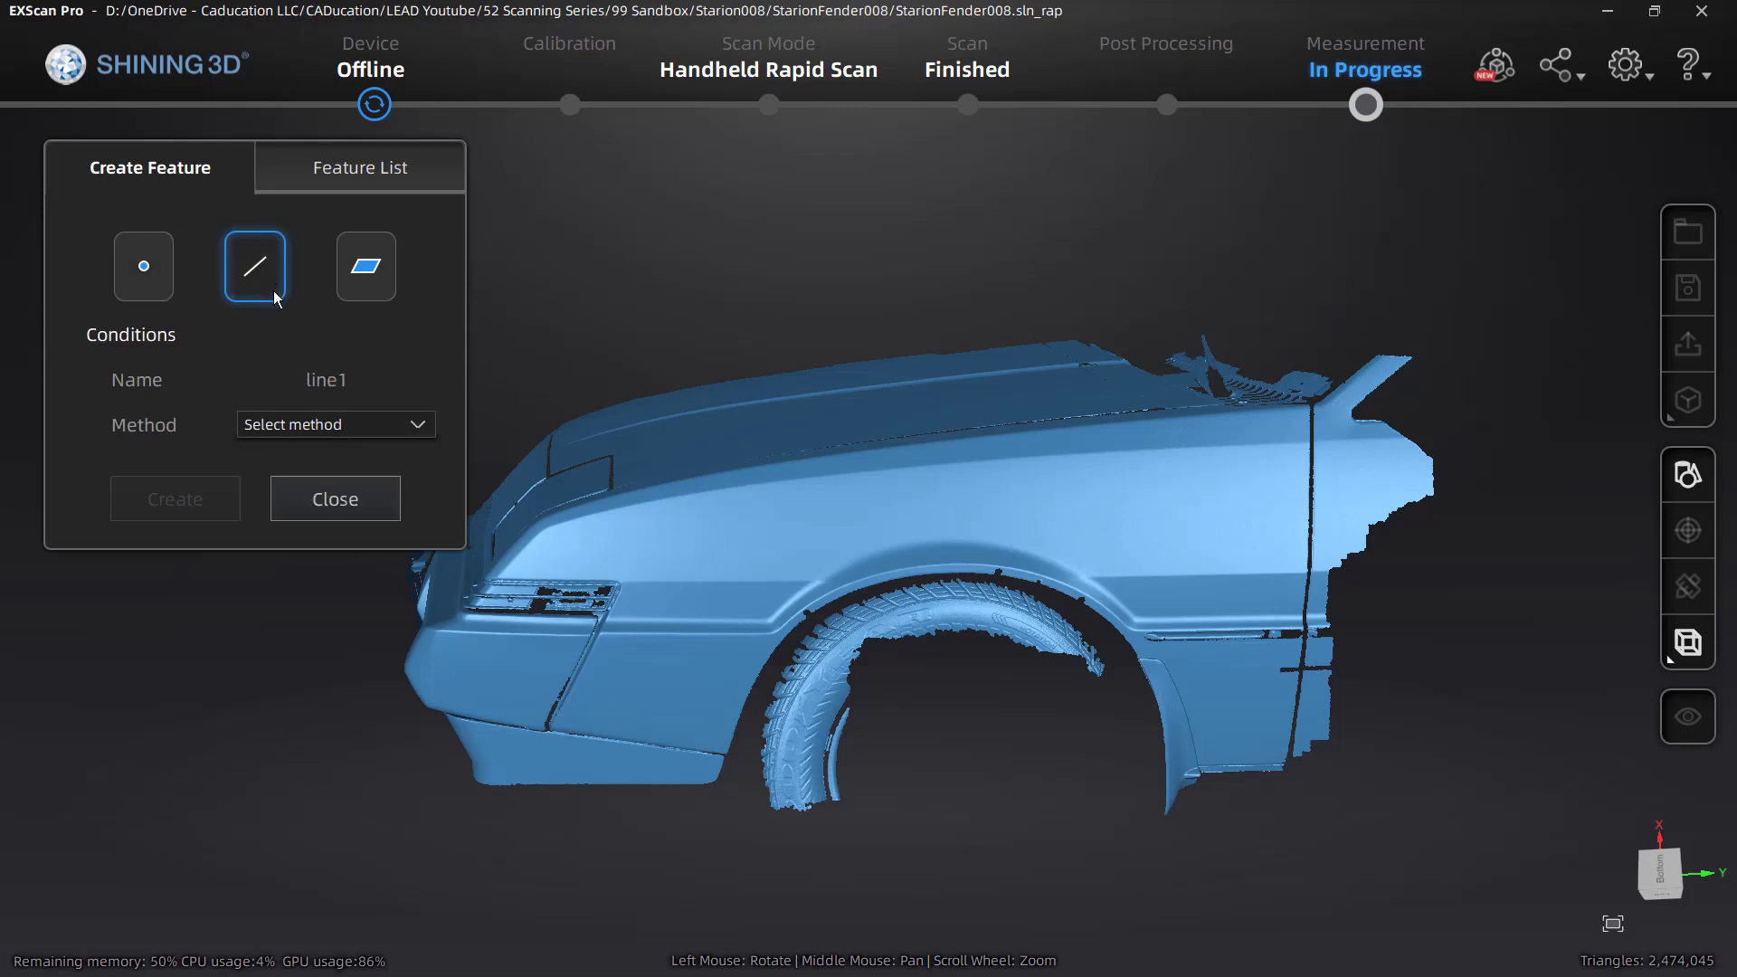
left_click(367, 420)
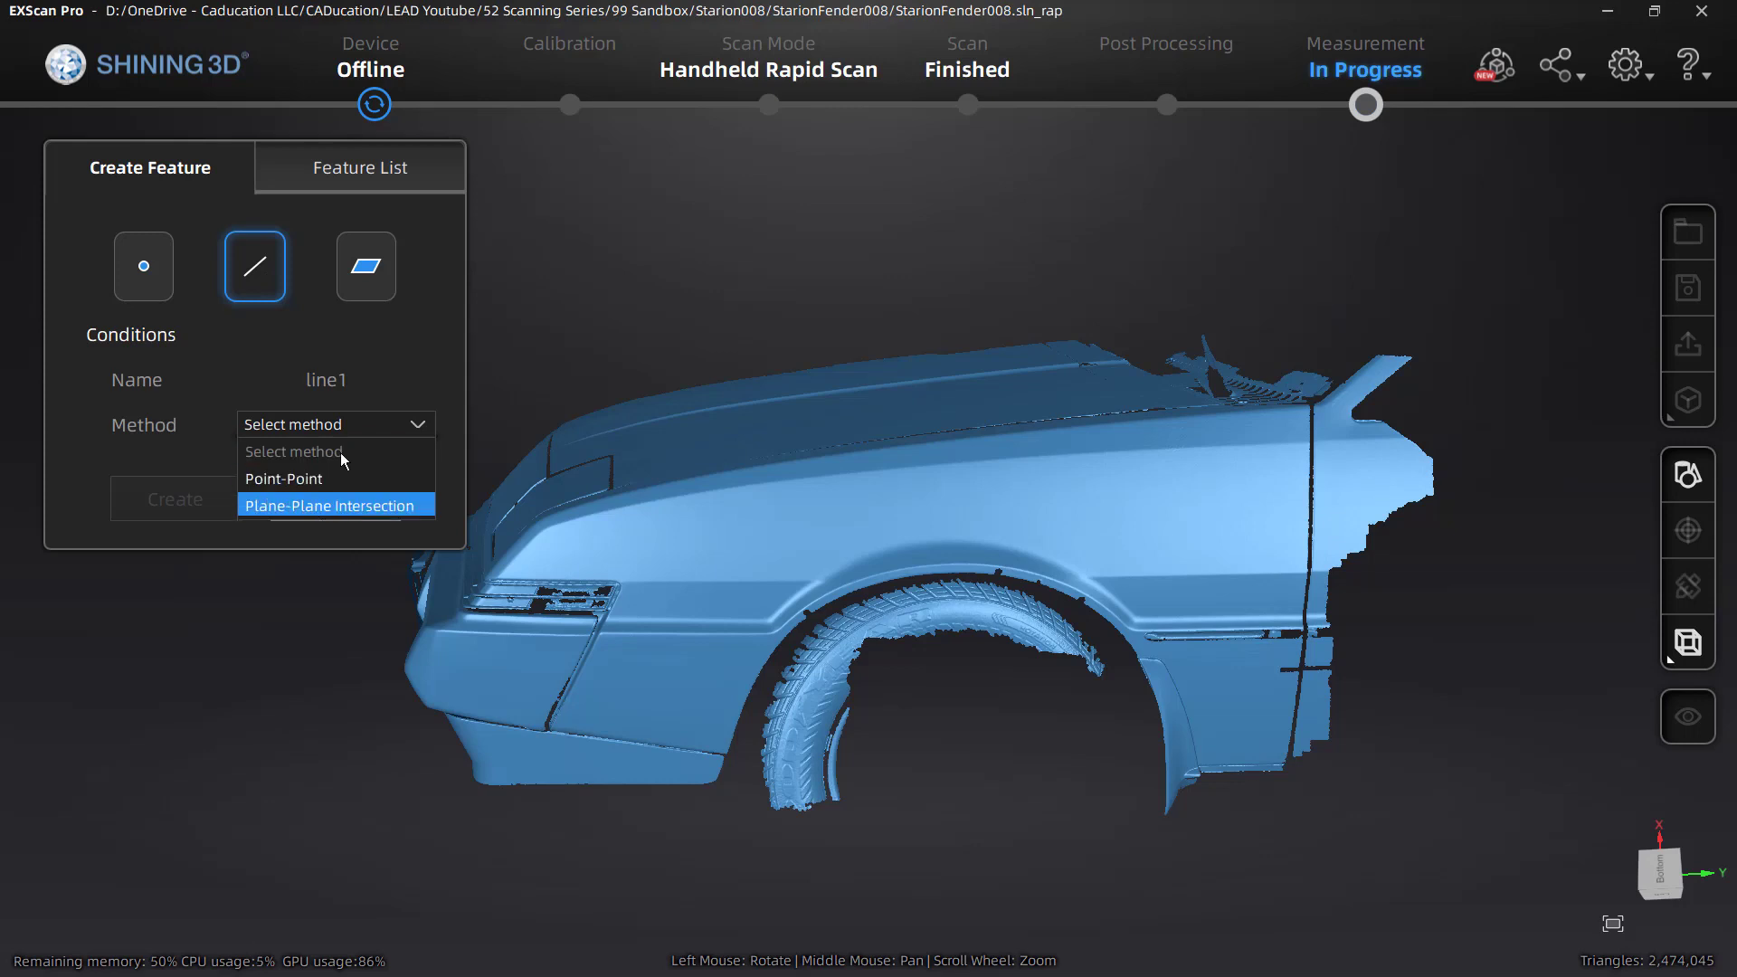
- Create a plane with the 3 Points Fit method from three points picked across the front edge of the hood and nose
left_click(379, 281)
left_click(378, 437)
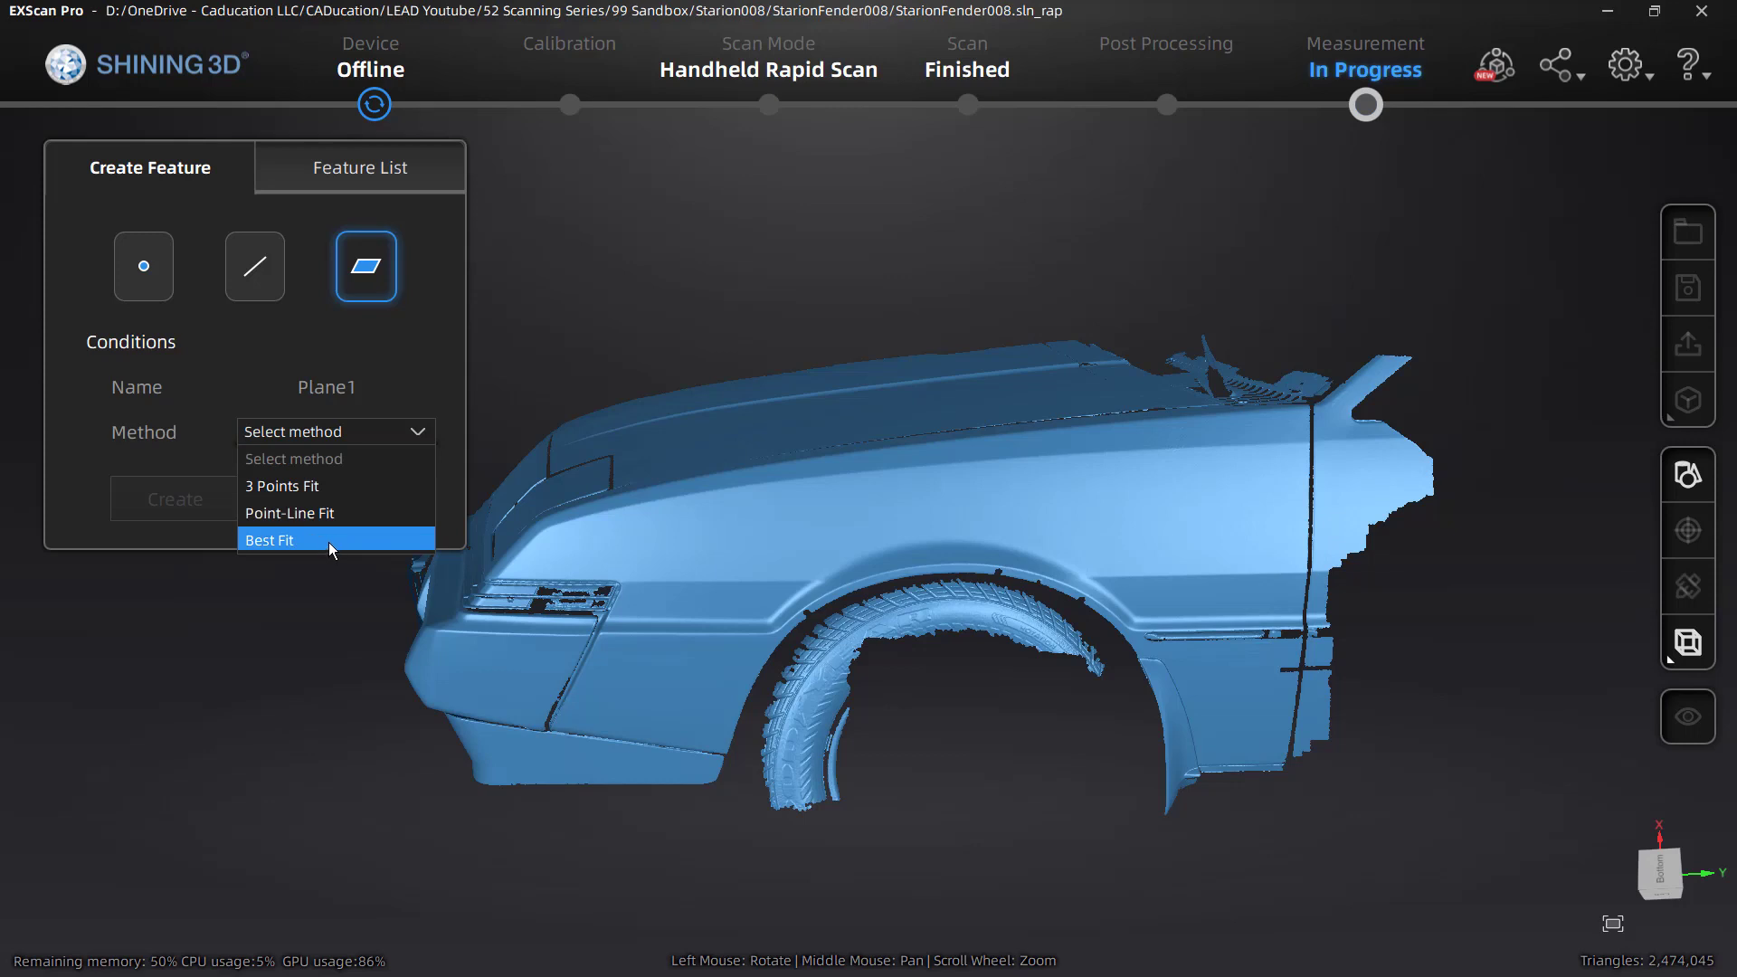
left_click(327, 487)
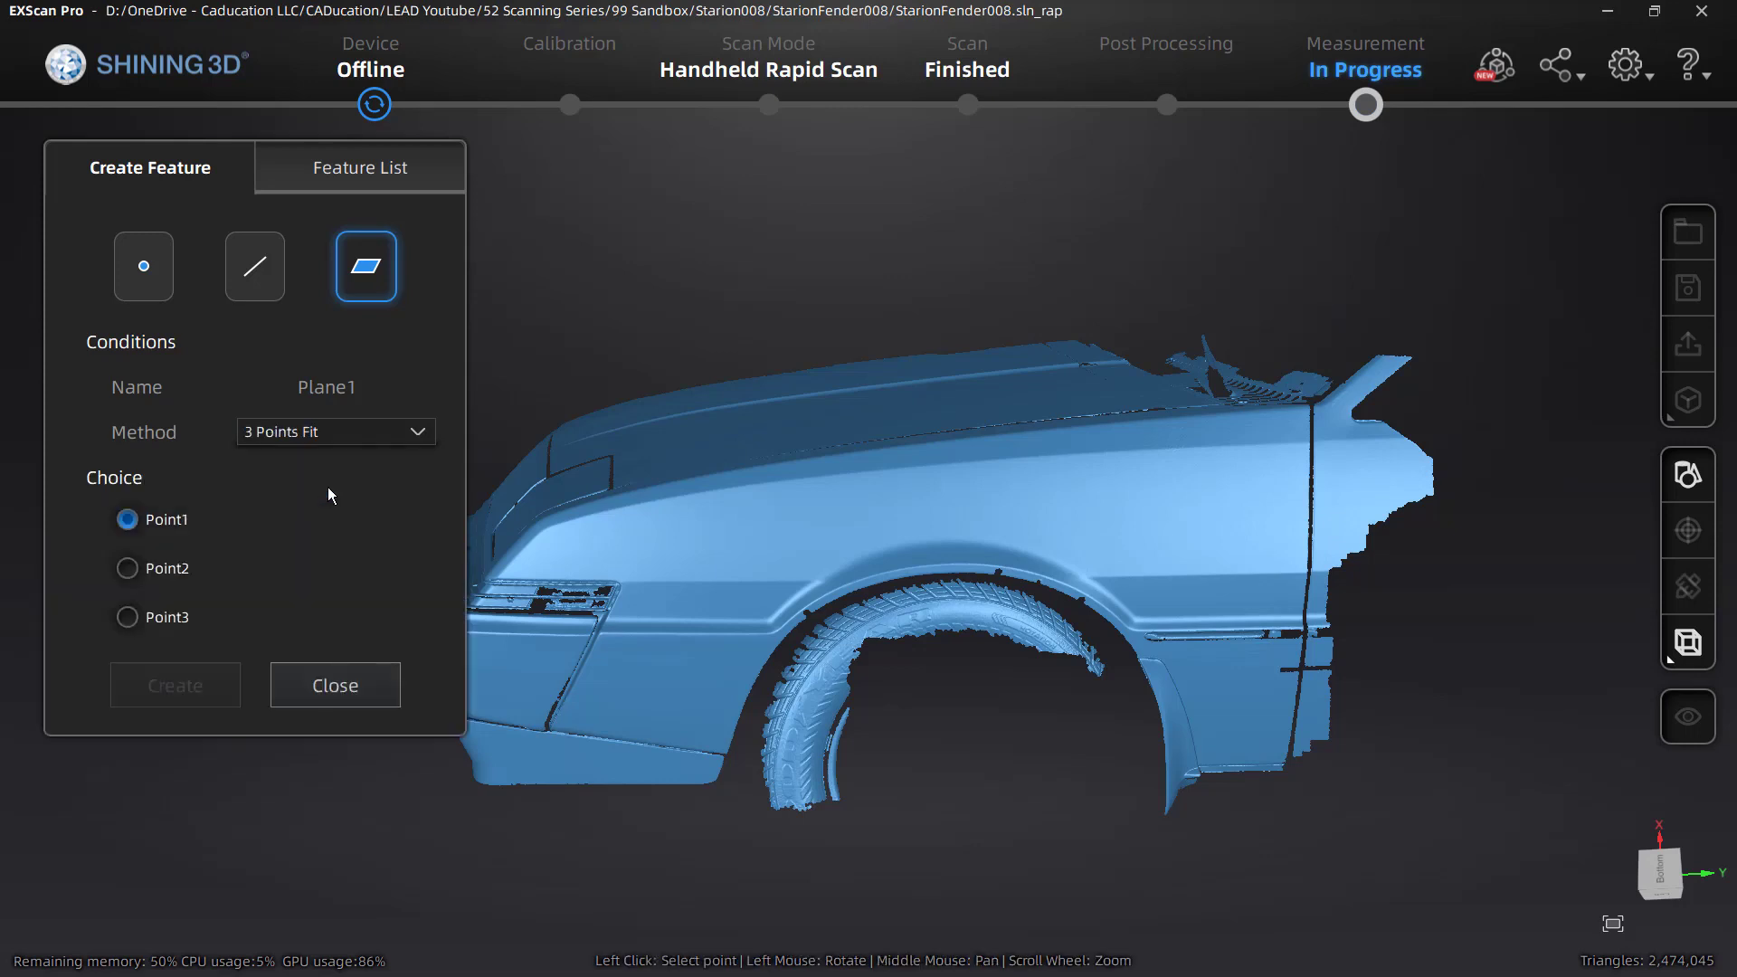
left_click_drag(612, 308, 628, 535)
scroll(937, 563, "down", 2)
scroll(588, 476, "up", 5)
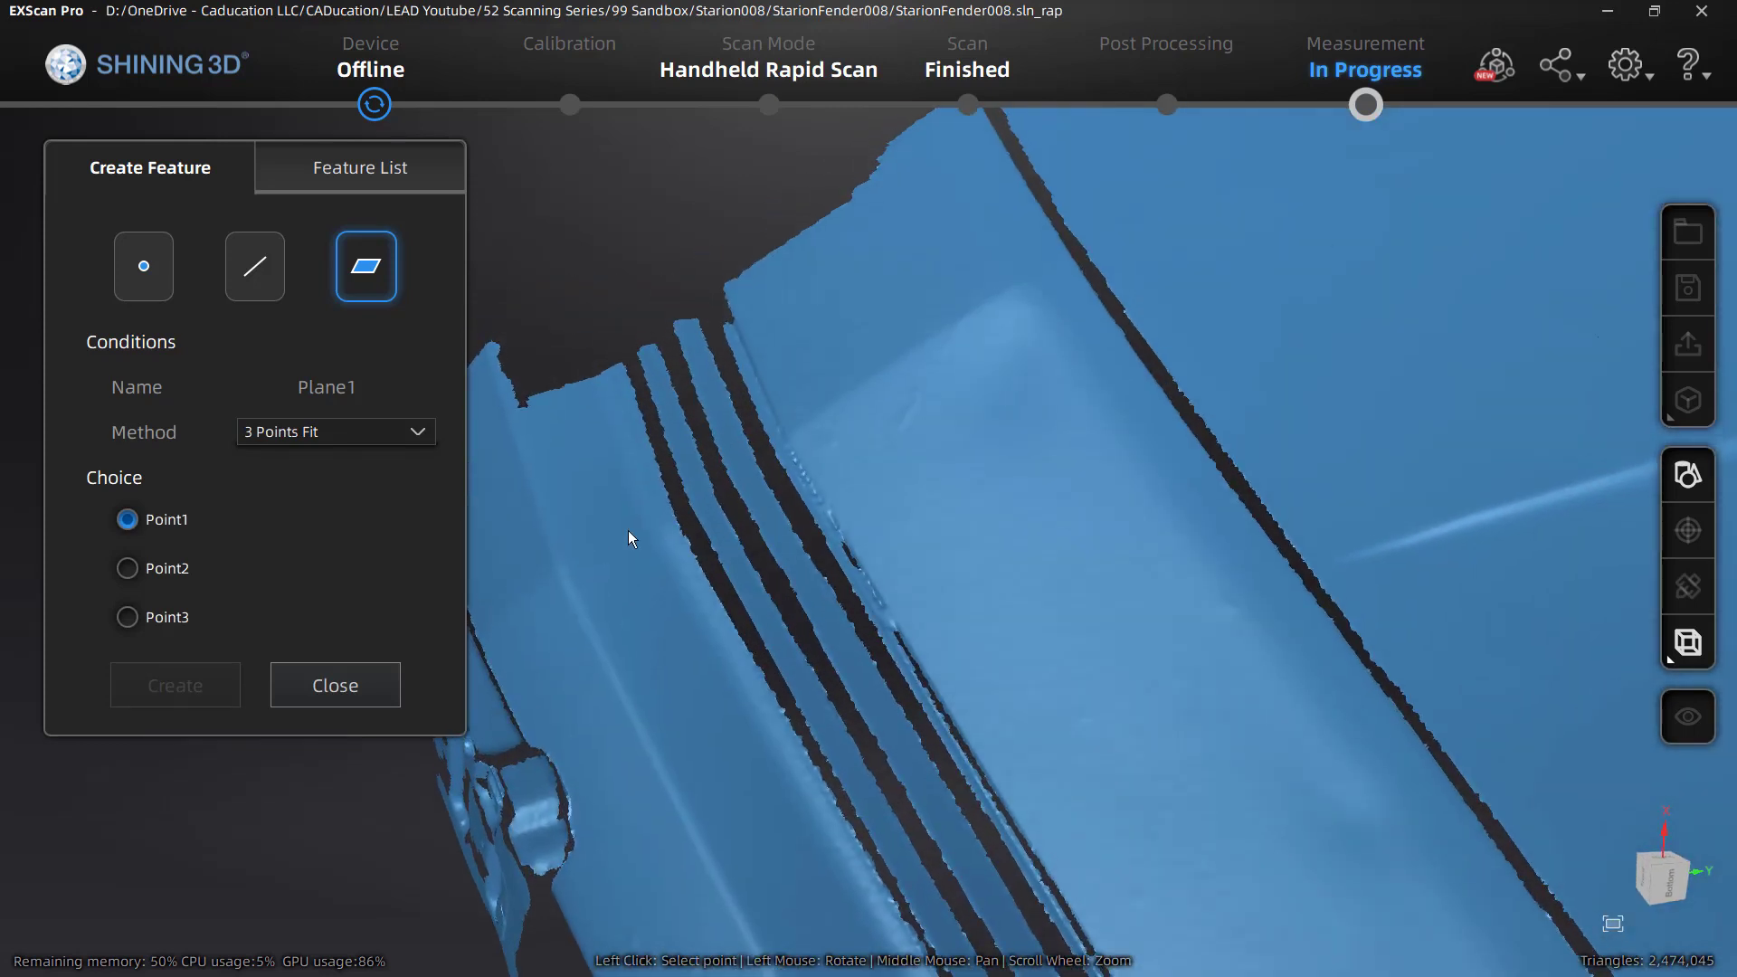
left_click(997, 298)
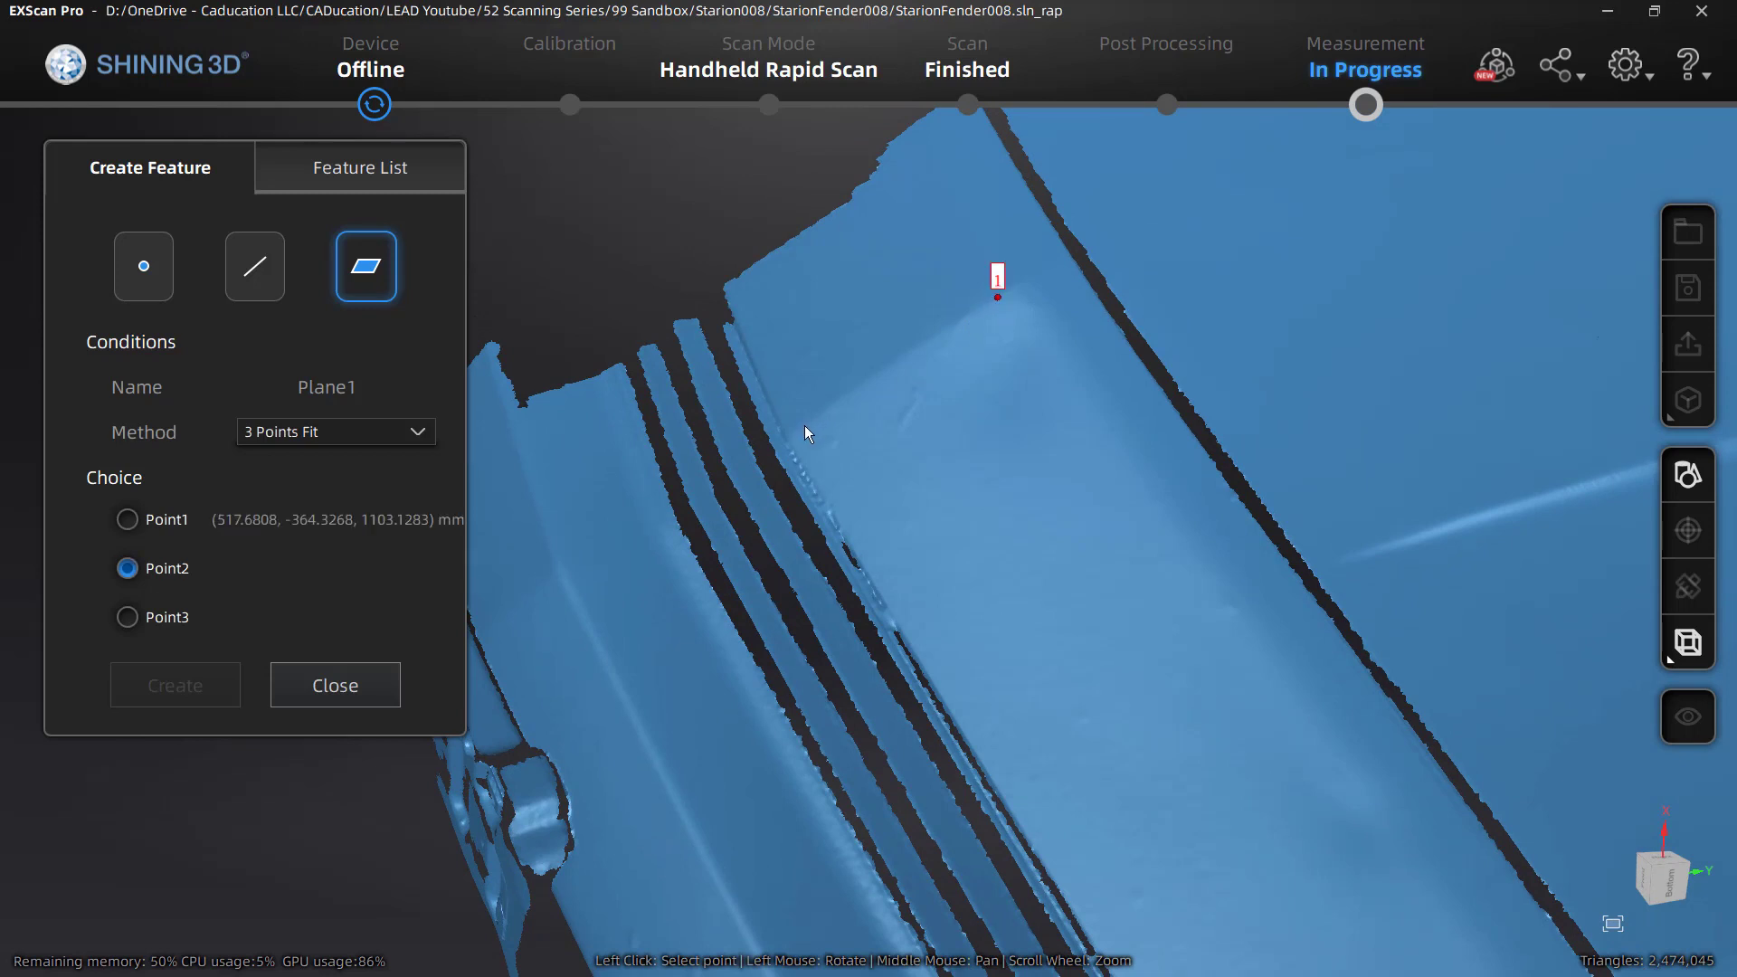
left_click(803, 425)
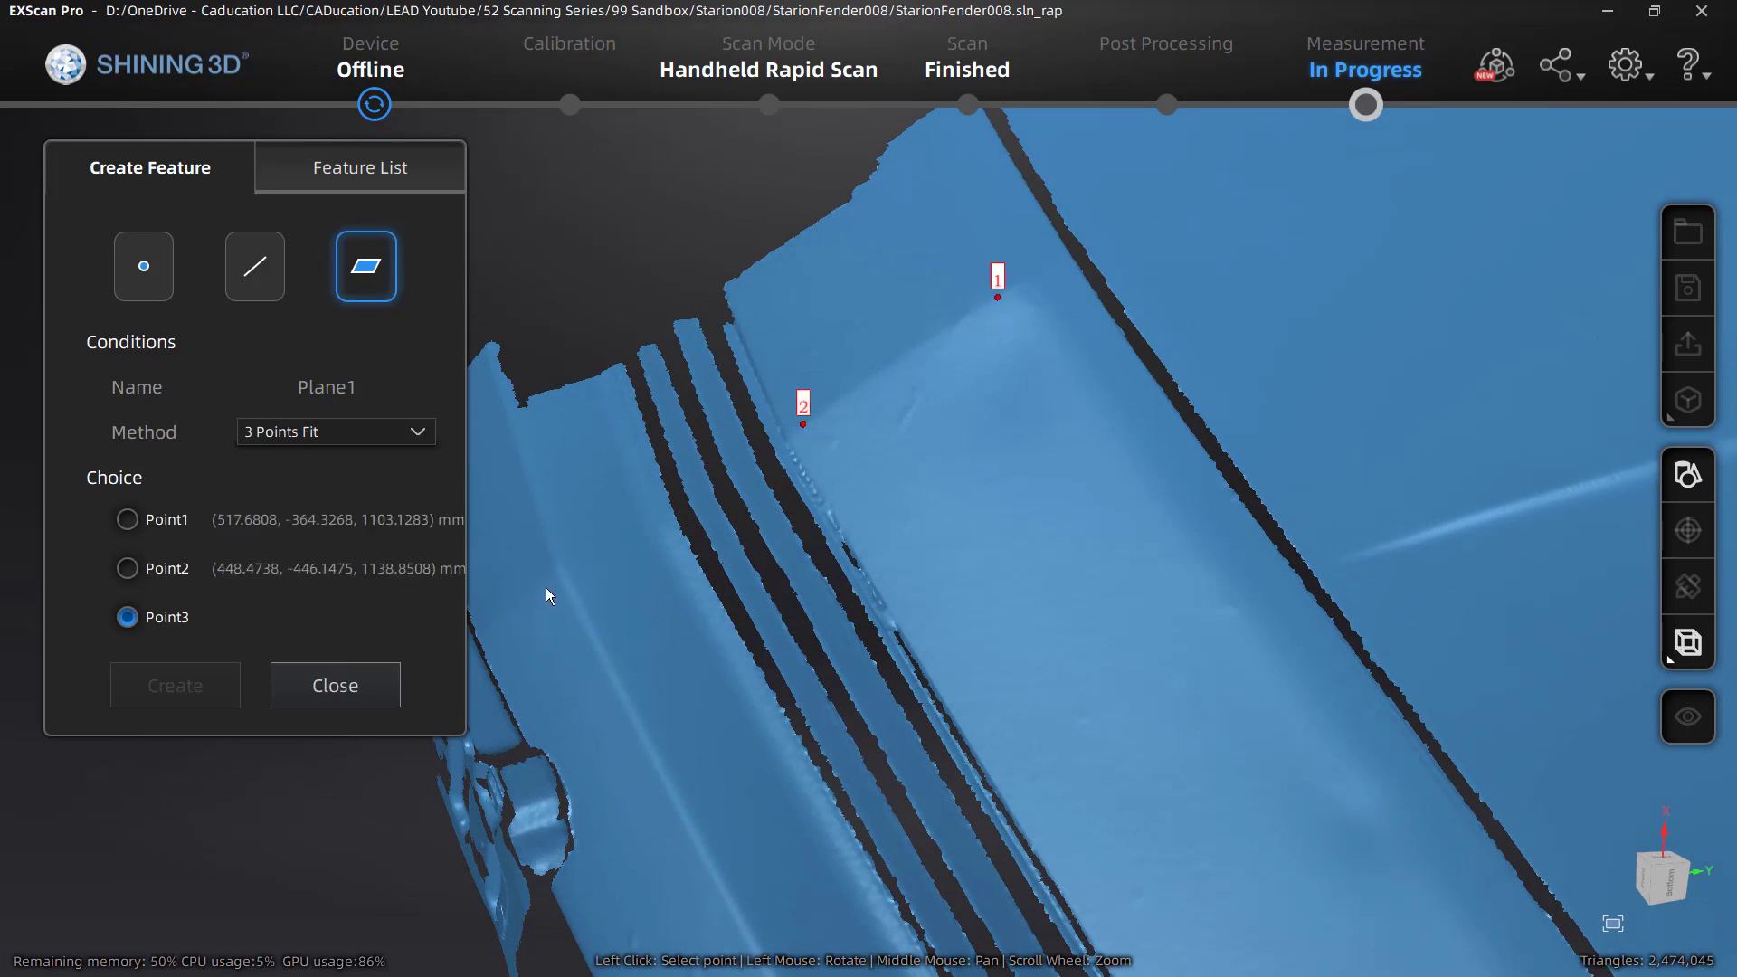
left_click(546, 588)
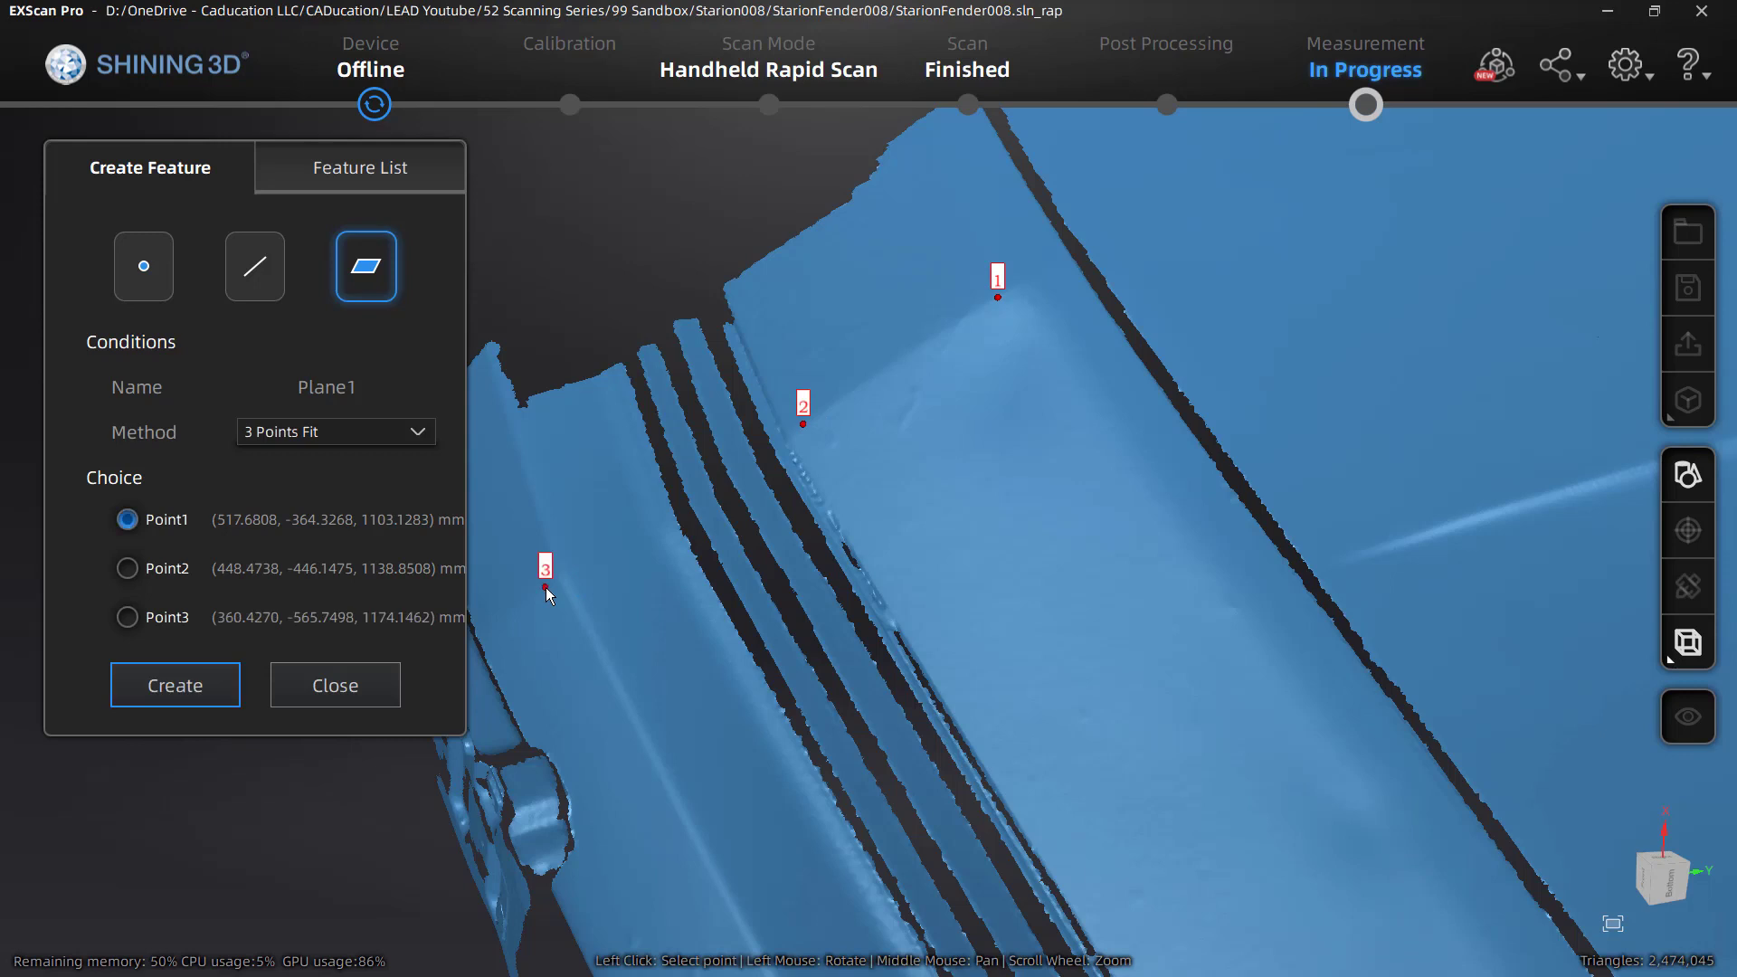
left_click(175, 685)
left_click_drag(727, 551, 952, 541)
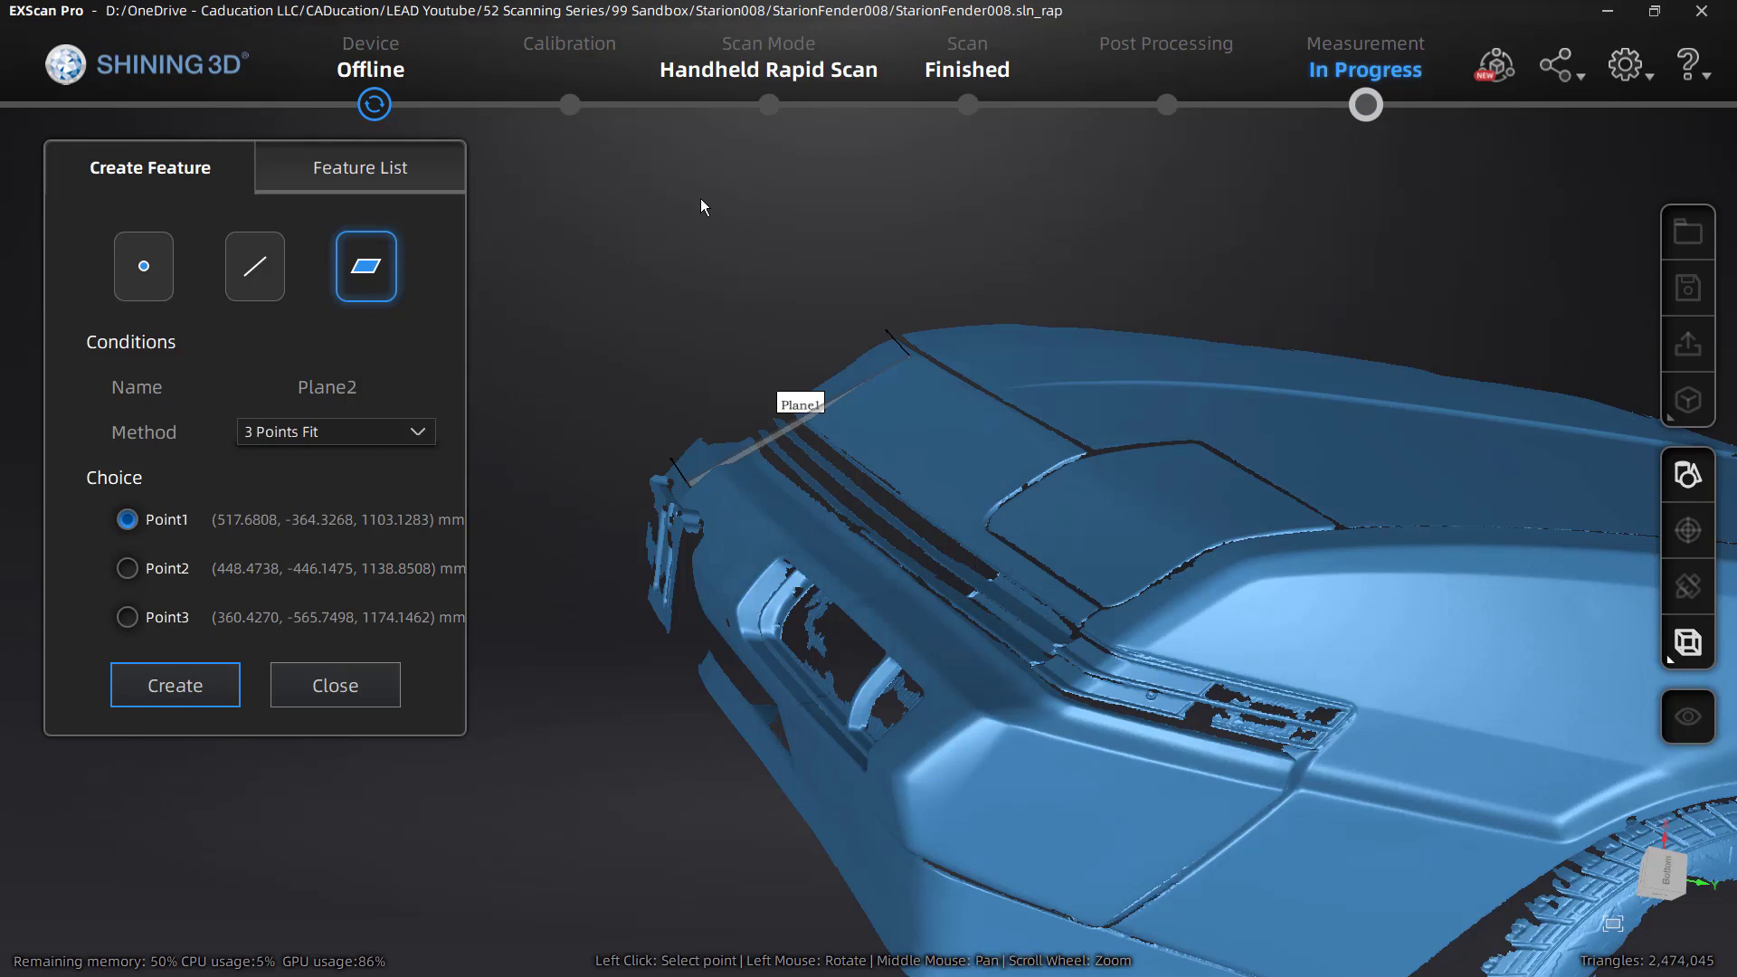
left_click_drag(723, 445, 769, 543)
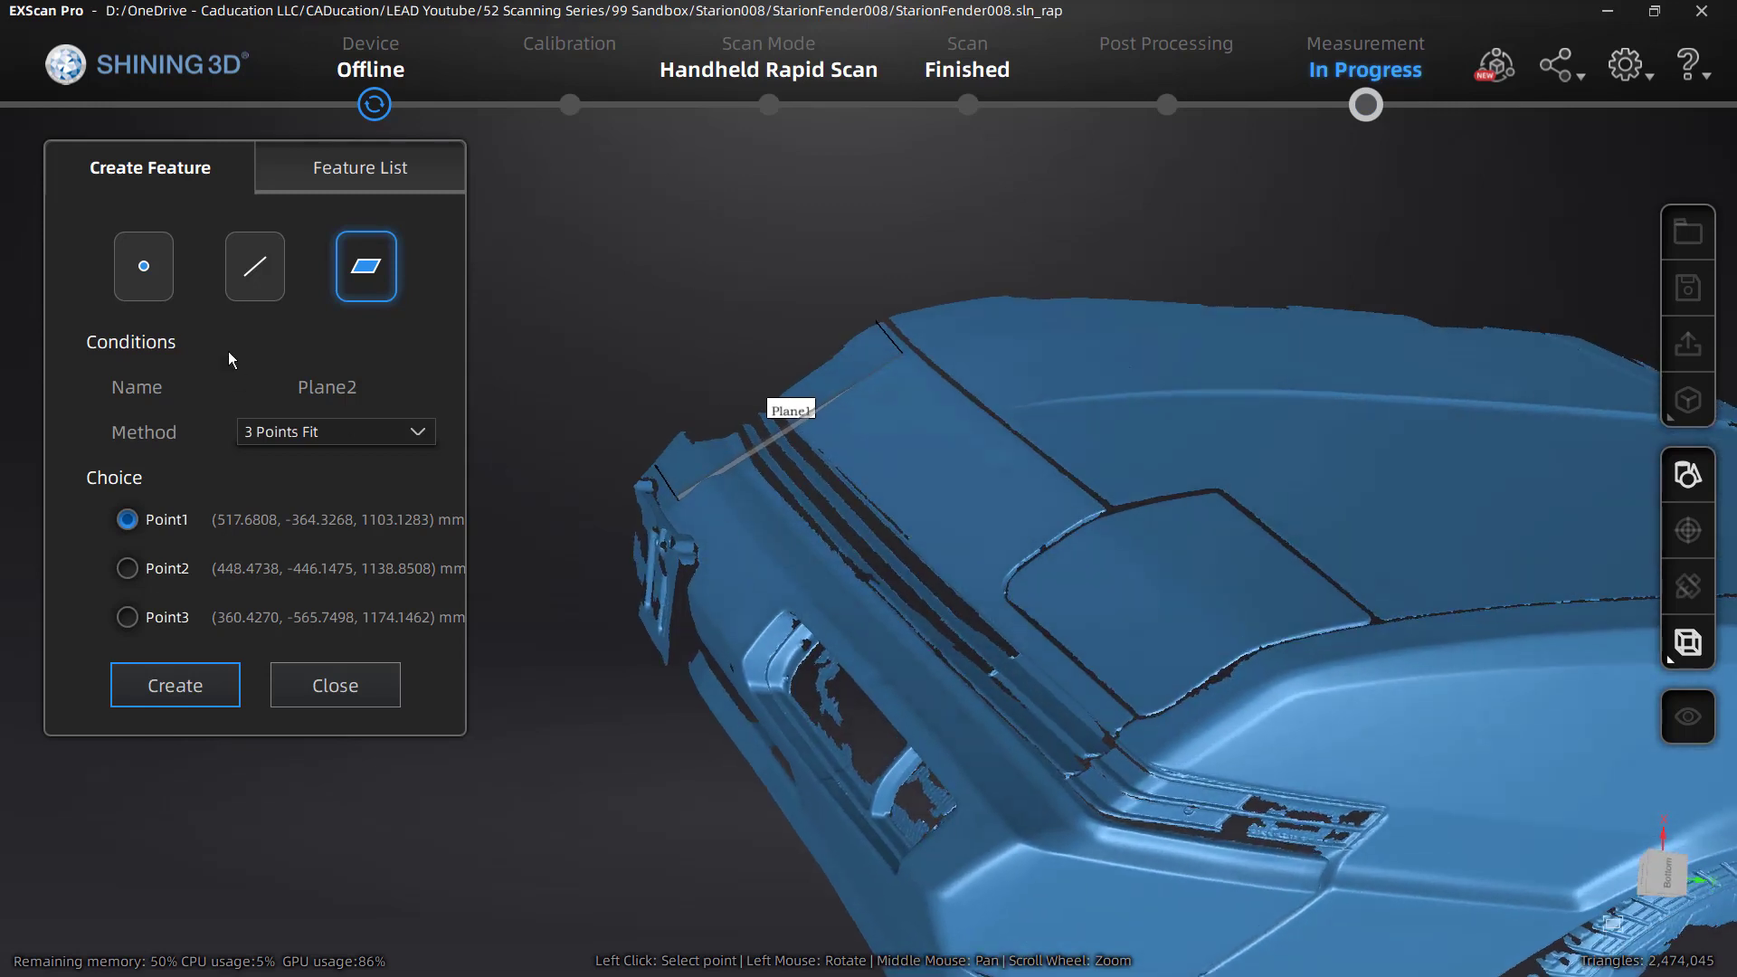
left_click(147, 268)
left_click_drag(608, 486, 730, 552)
scroll(671, 518, "up", 5)
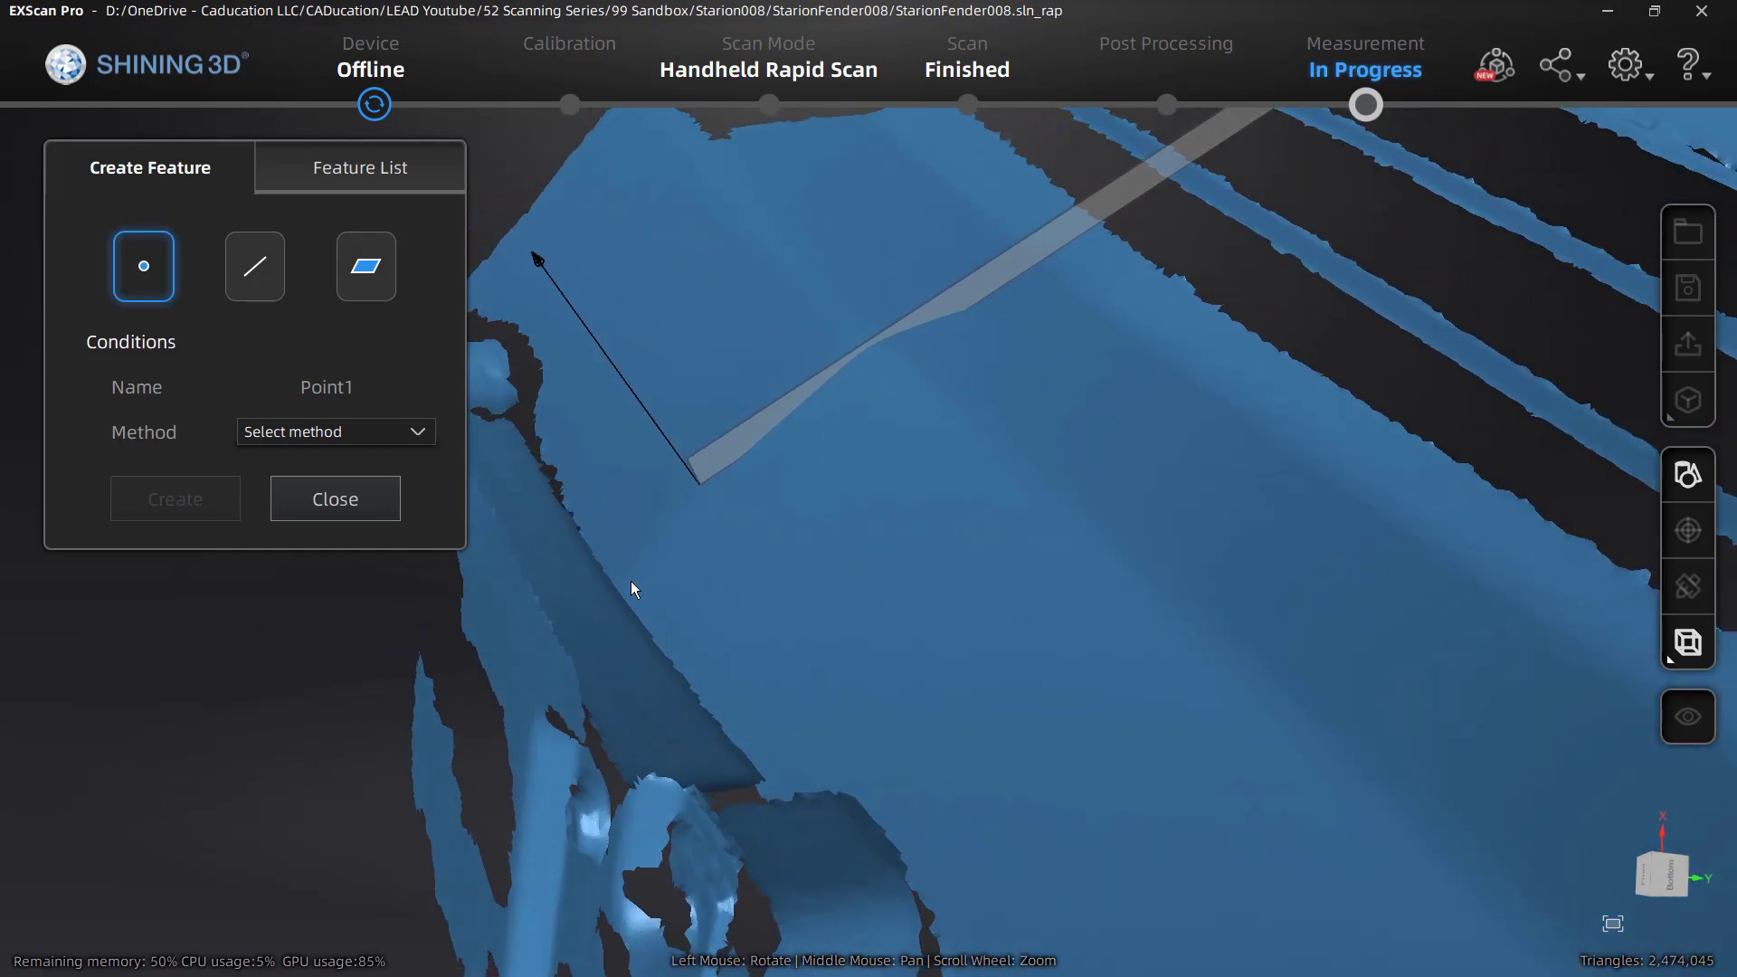
mouse_move(702, 555)
left_mouse_down()
mouse_move(814, 573)
mouse_move(685, 525)
left_mouse_up()
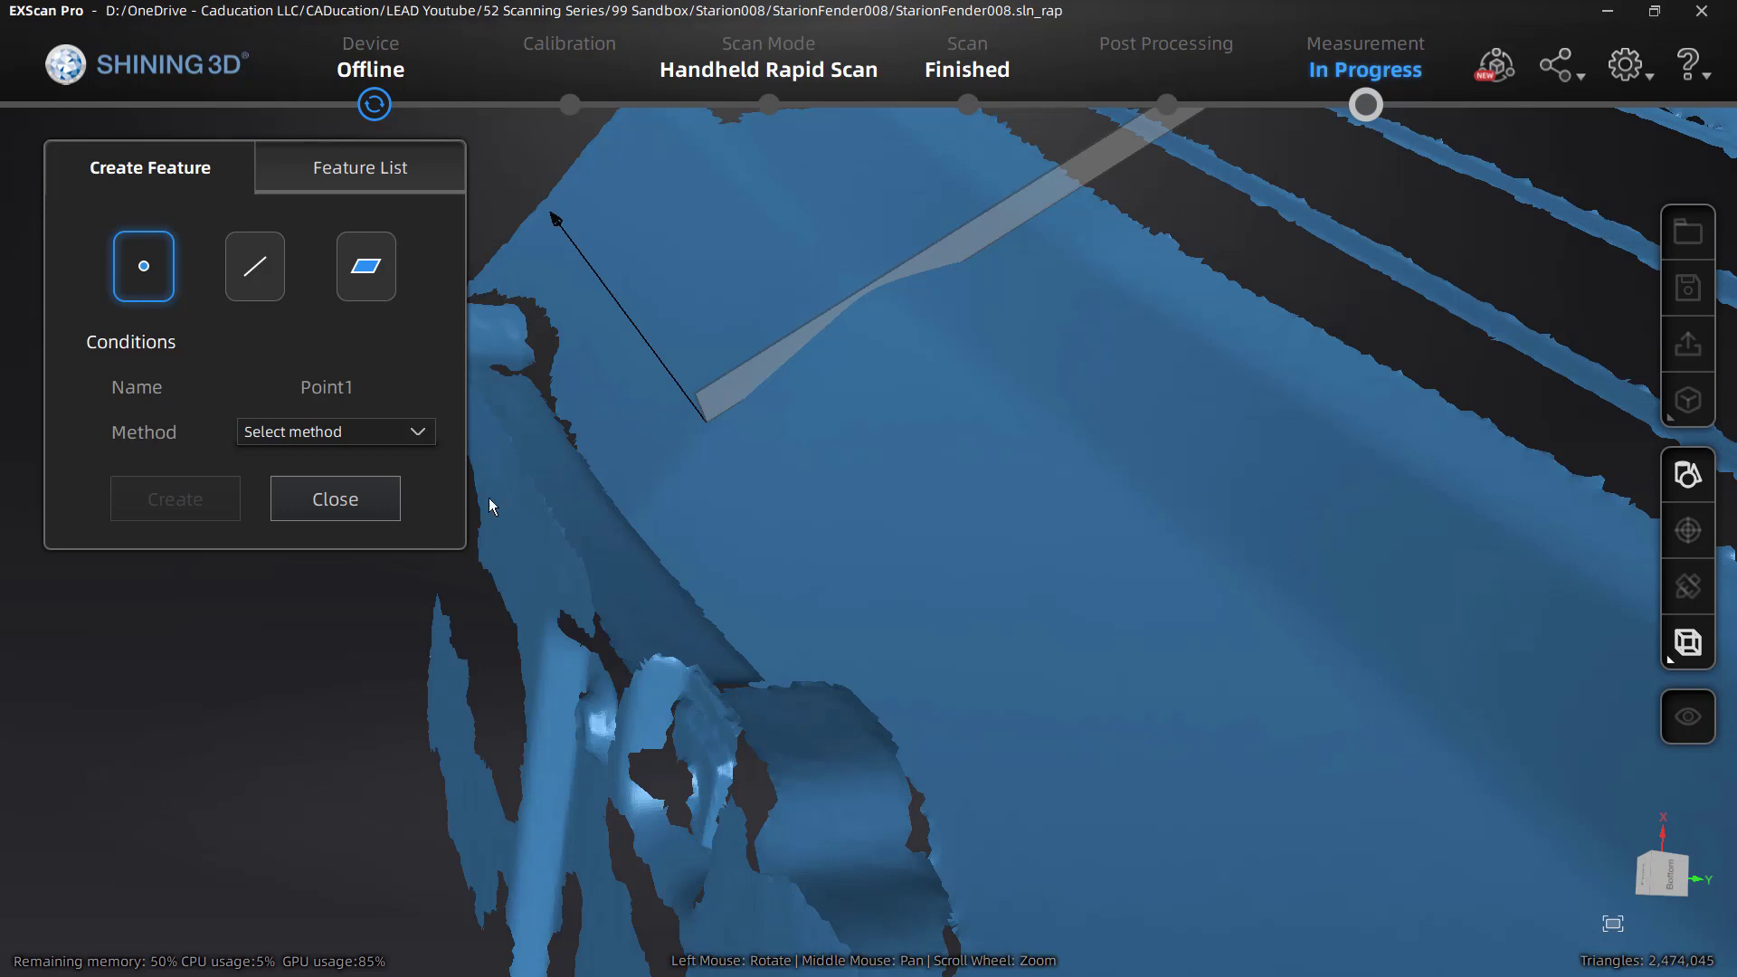
left_click(317, 432)
left_click(369, 481)
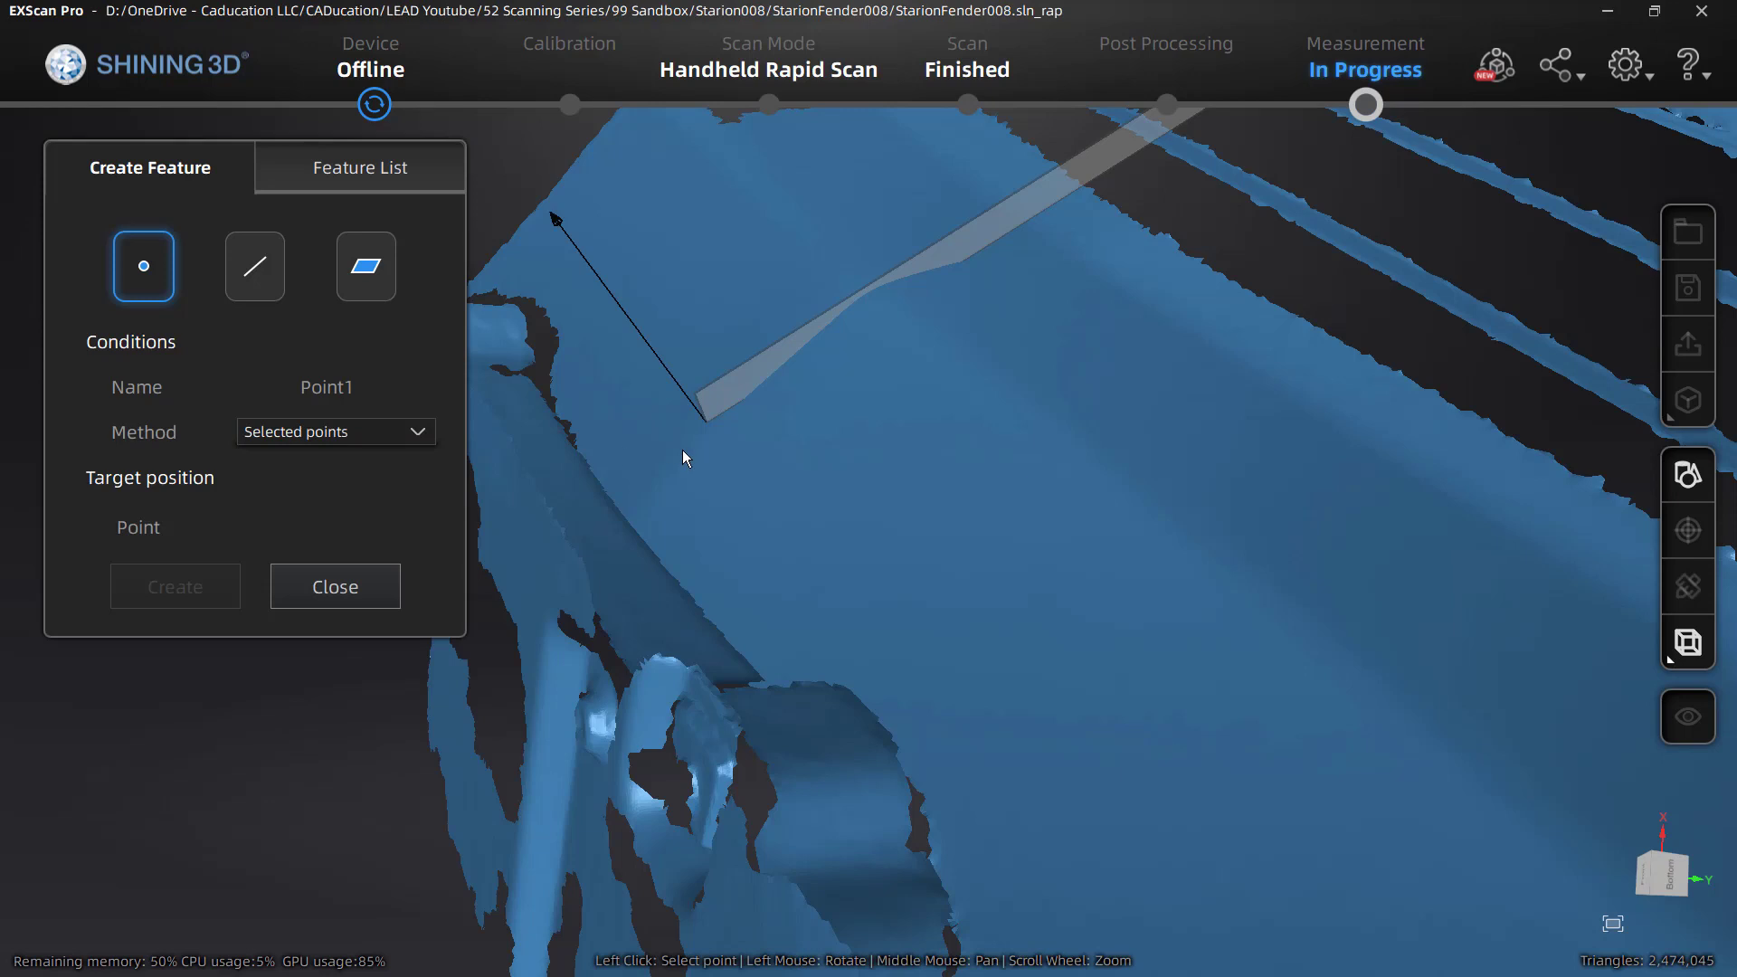
left_click_drag(731, 521, 844, 508)
scroll(845, 503, "down", 3)
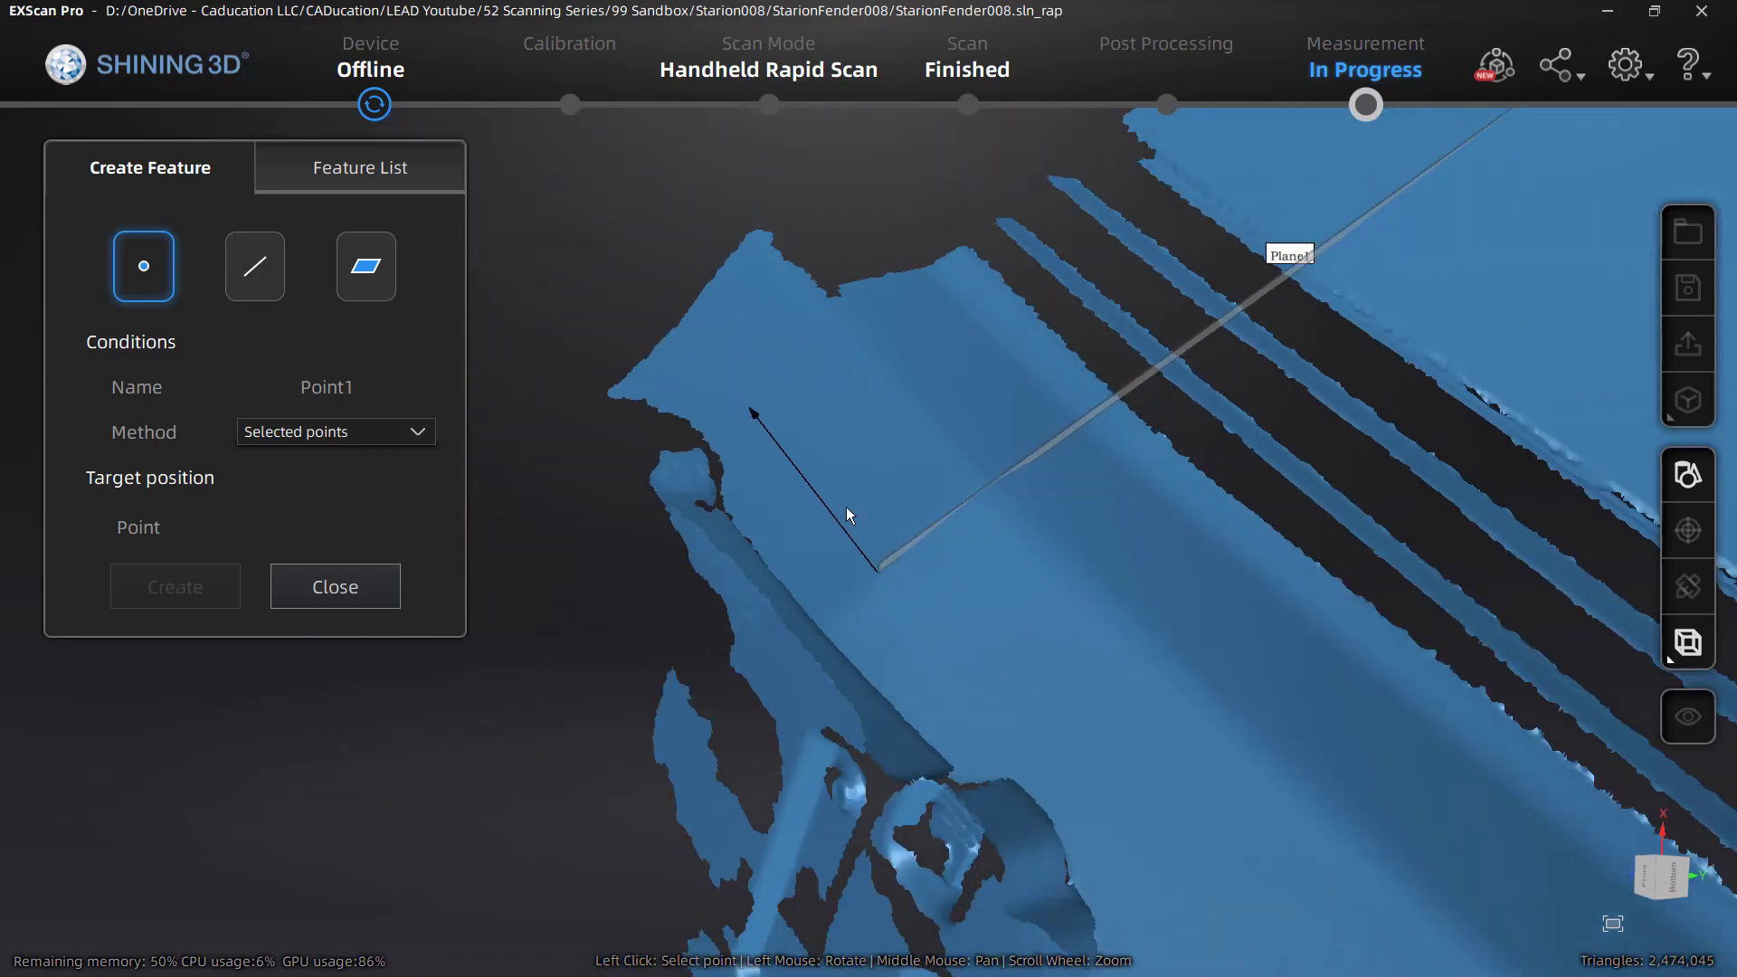
left_click_drag(922, 657, 865, 648)
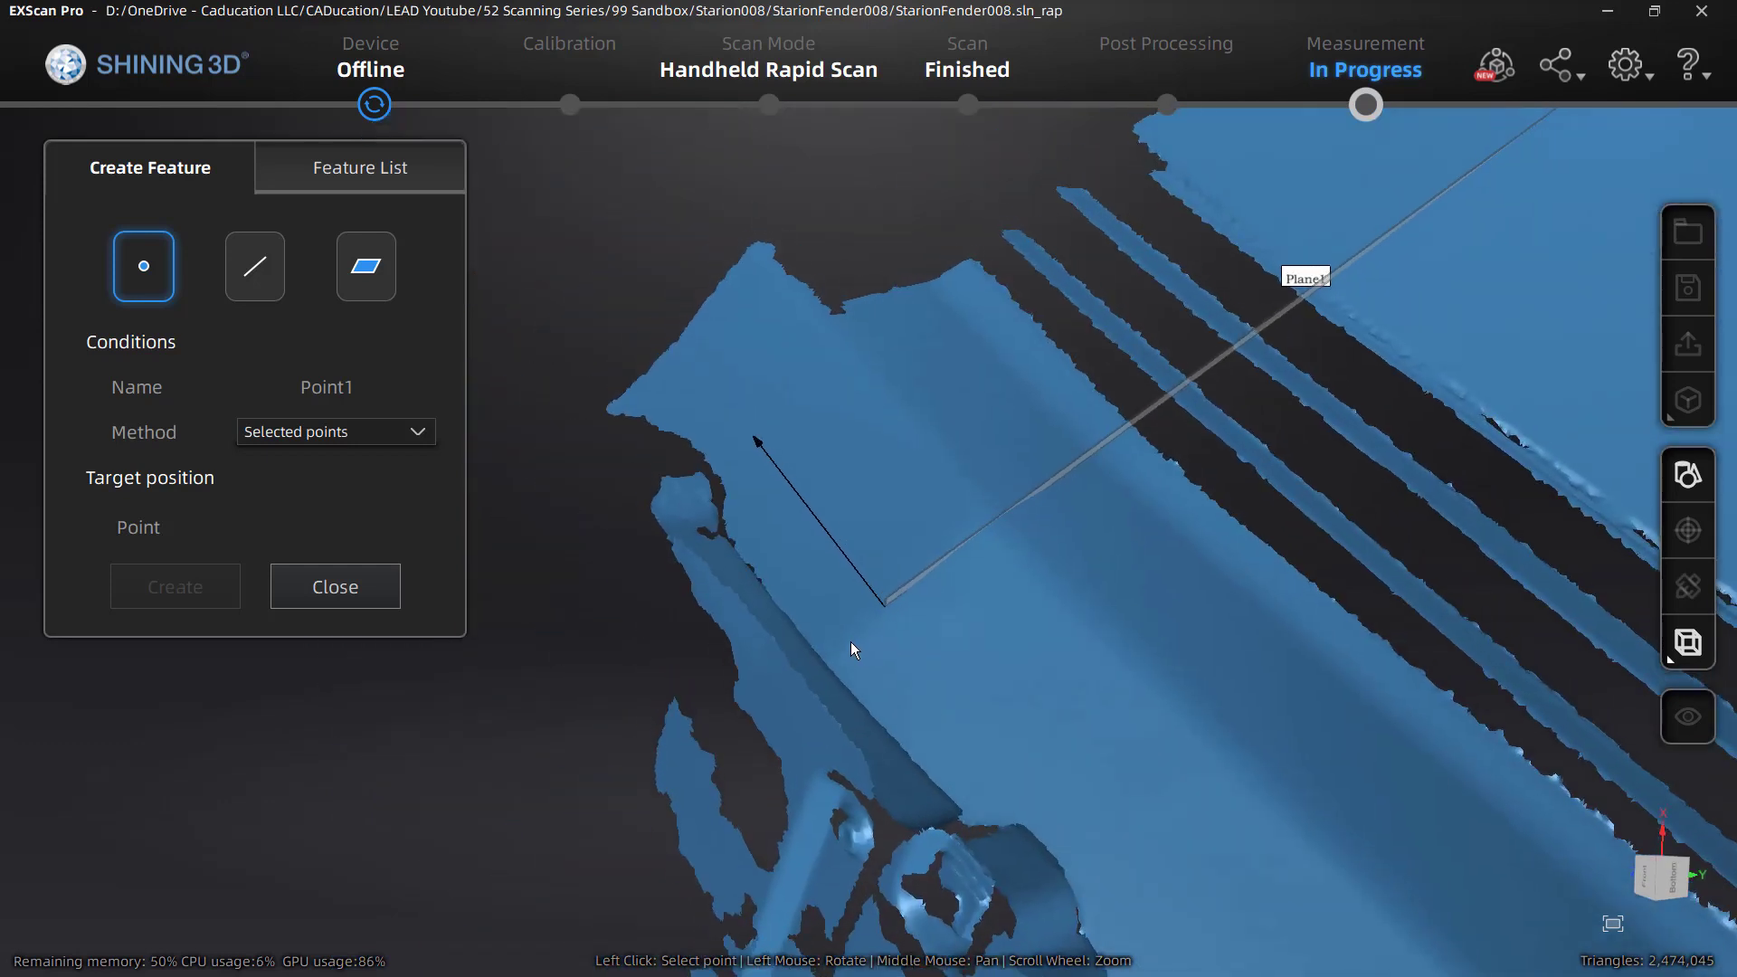
mouse_move(705, 617)
left_mouse_down()
mouse_move(818, 710)
mouse_move(738, 691)
left_mouse_up()
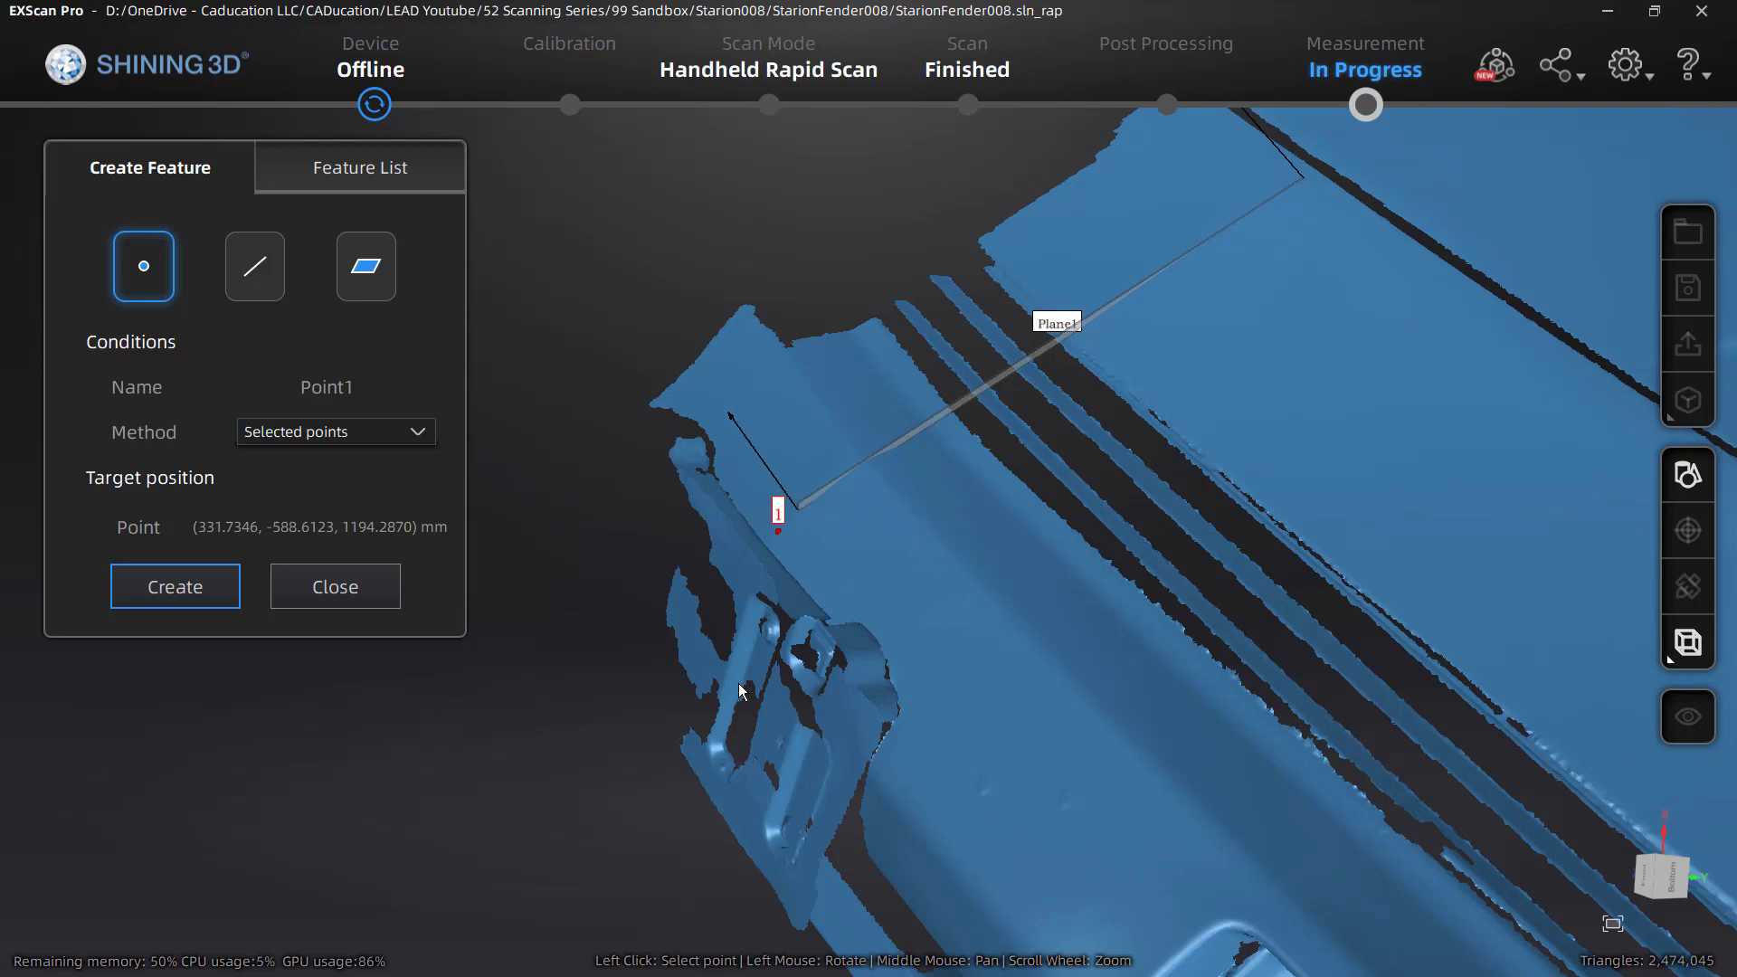
scroll(850, 481, "down", 5)
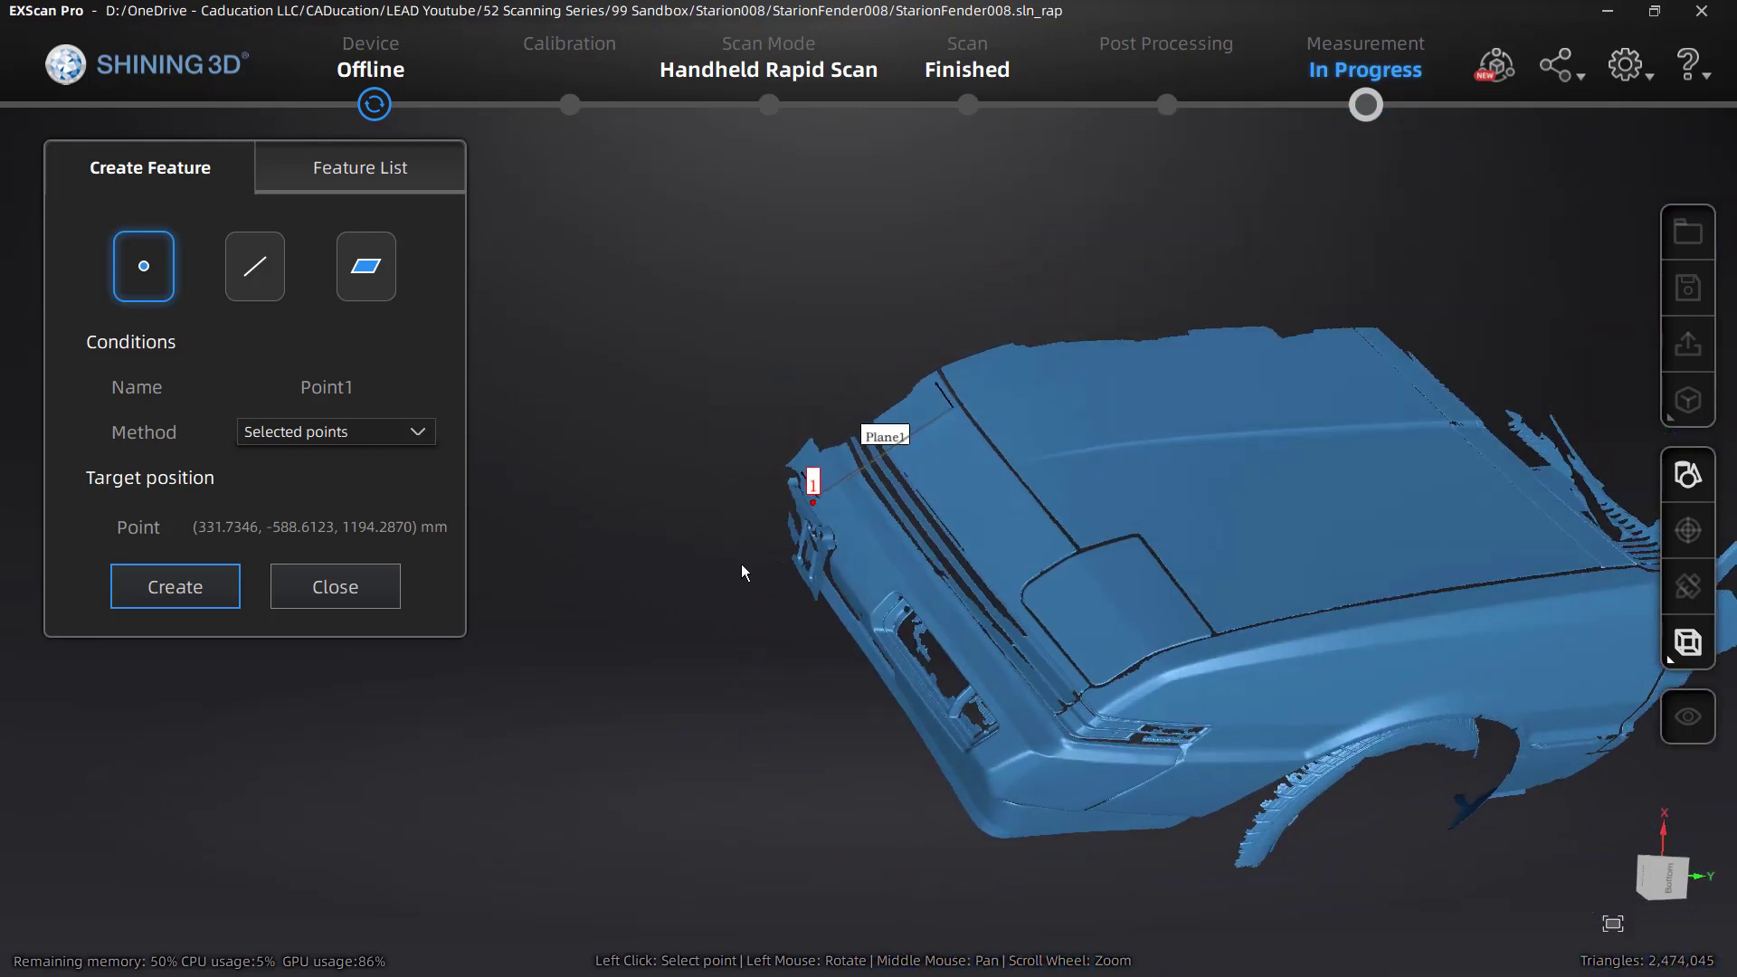
left_click_drag(716, 570, 885, 571)
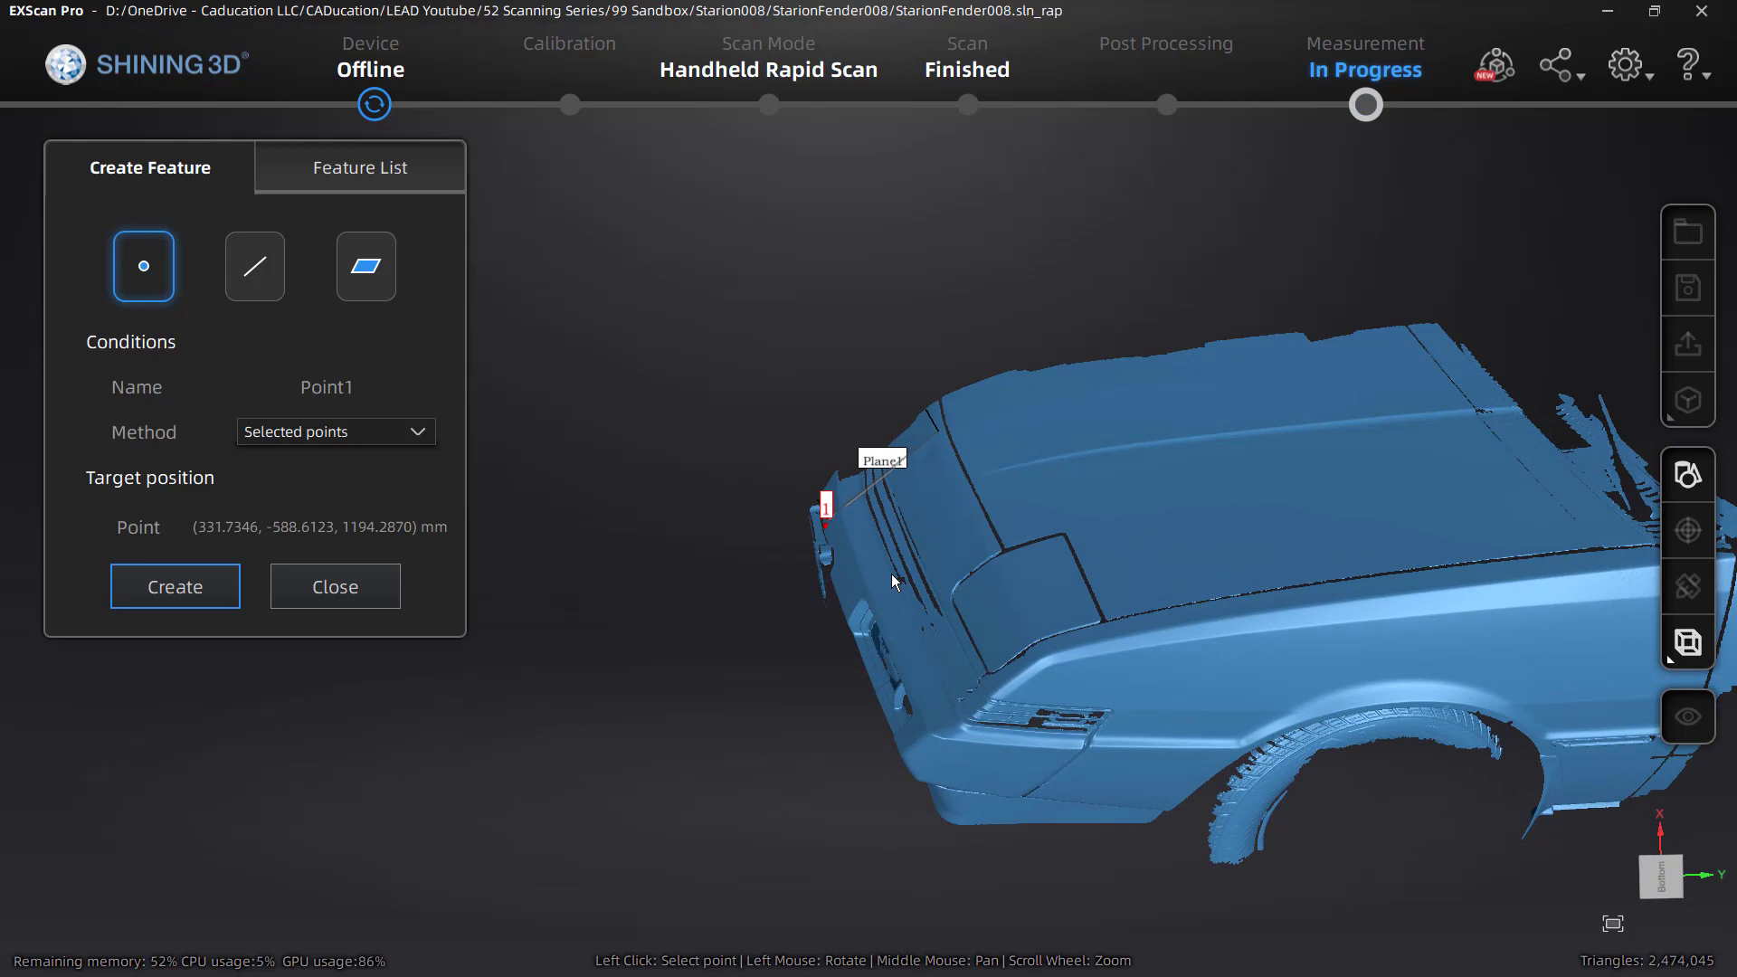
left_click_drag(1014, 551, 1095, 656)
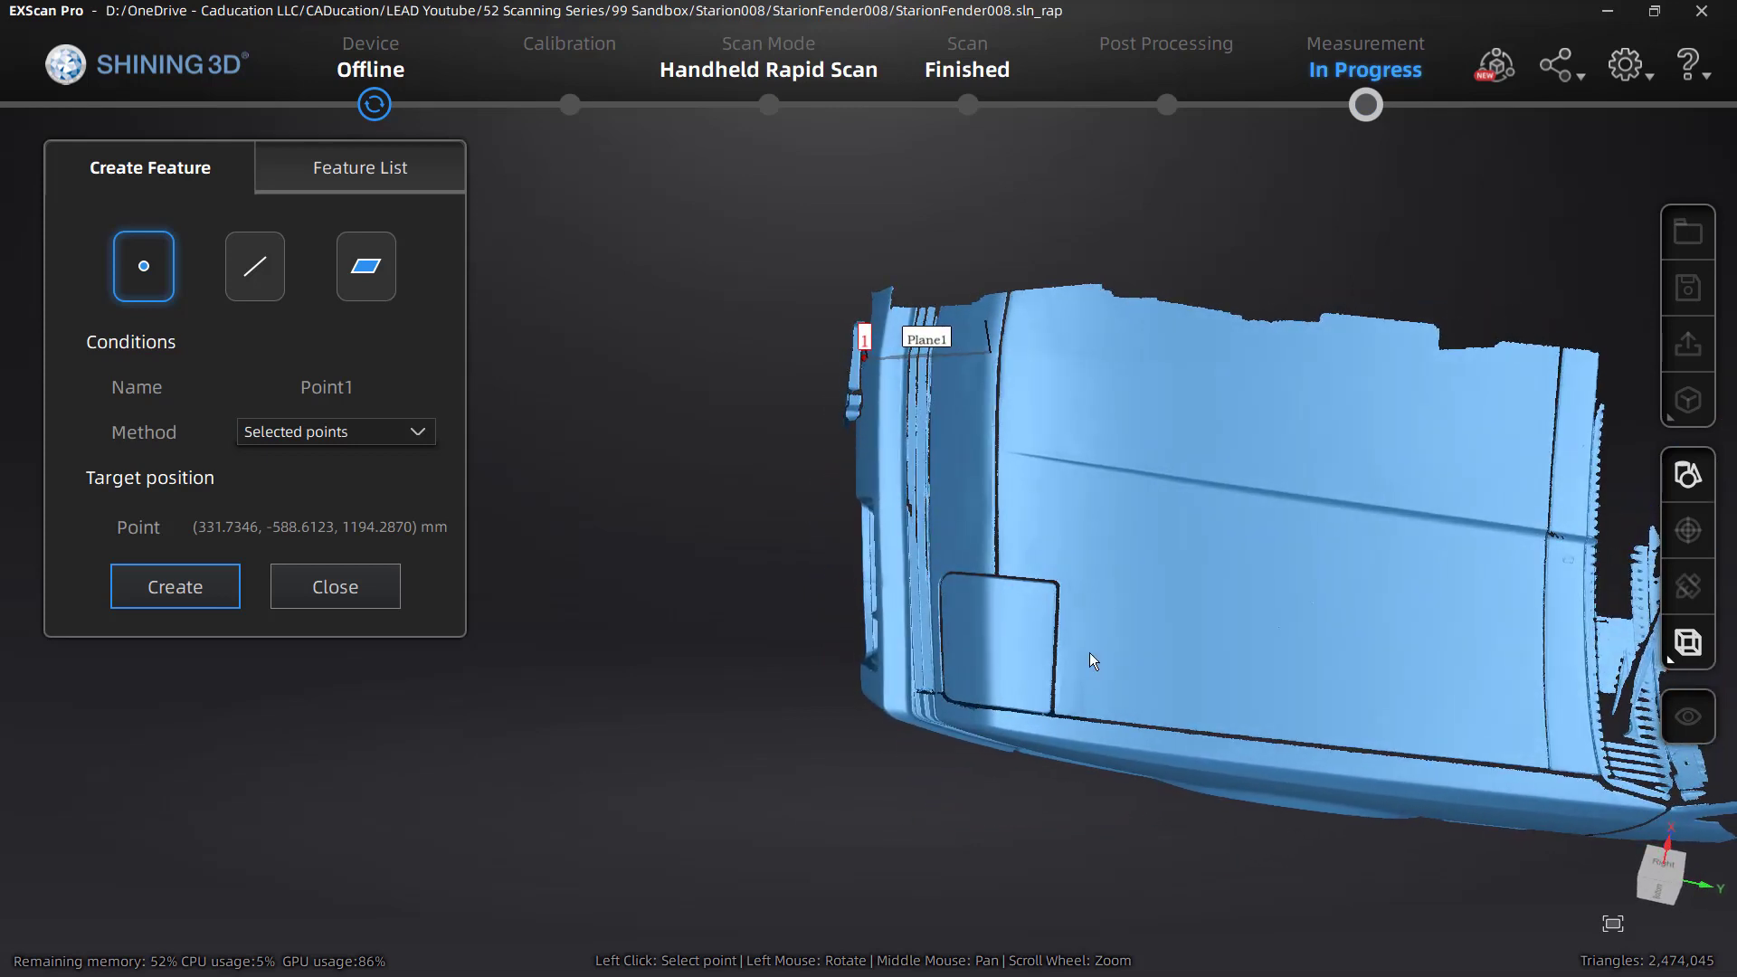
scroll(1062, 690, "up", 5)
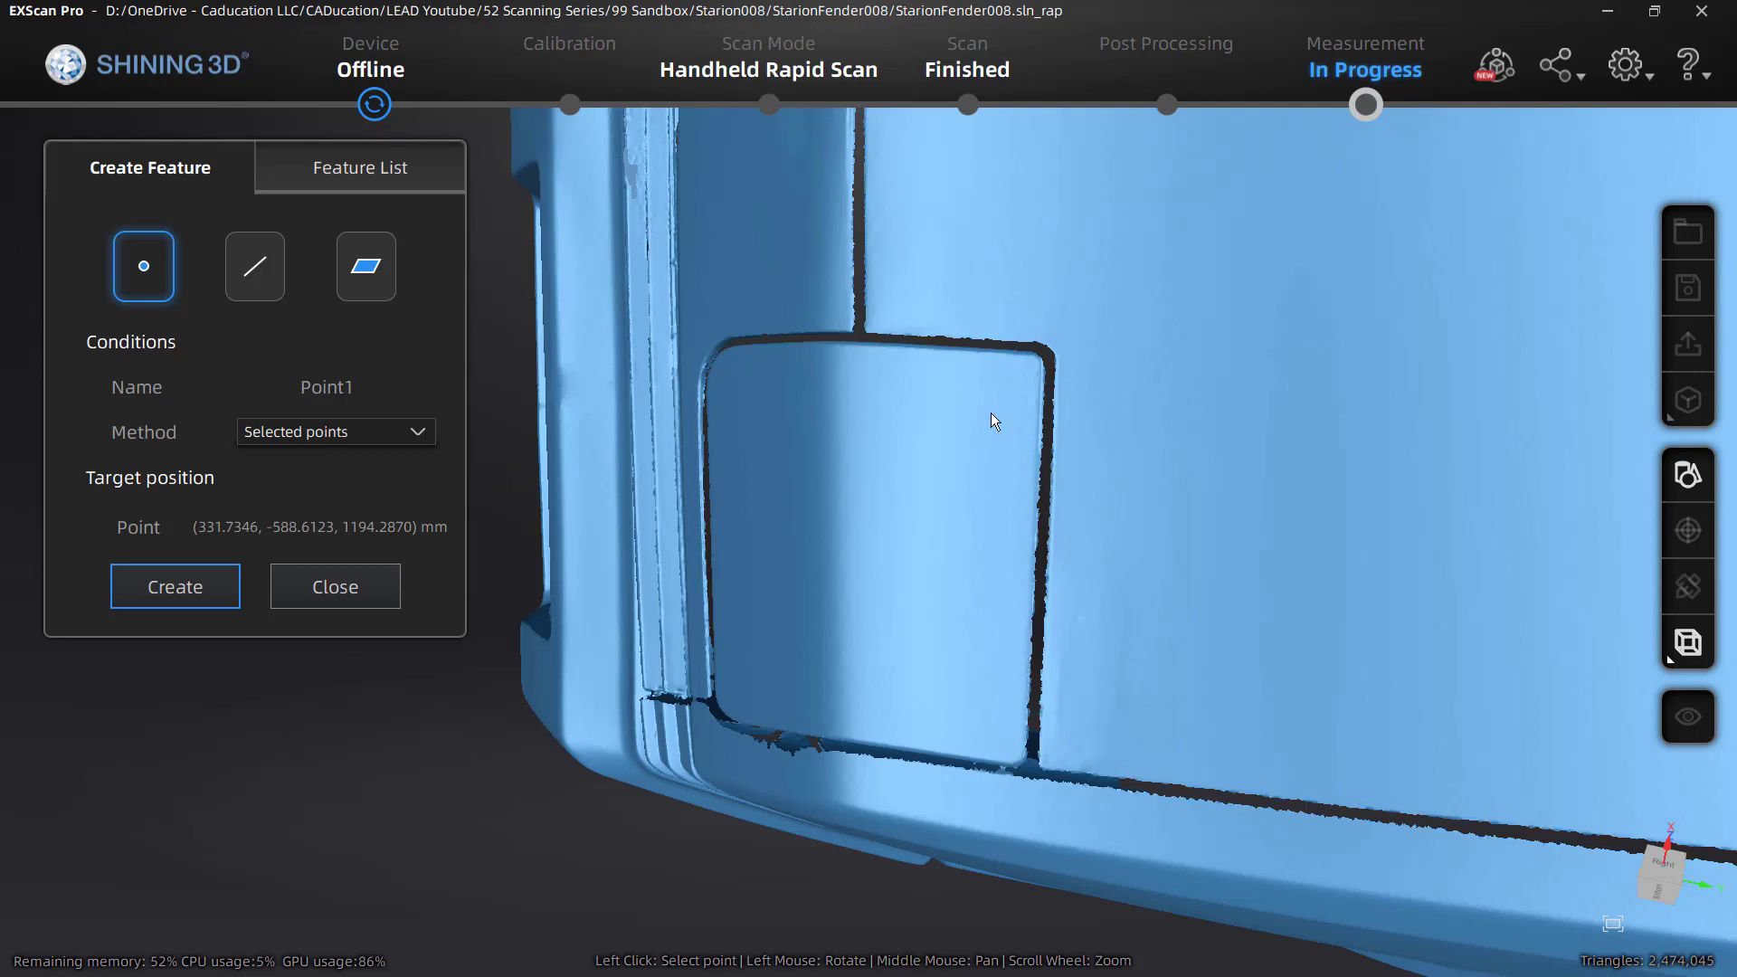
- Set up a line feature with the Point-Point method and examine the hood and headlight cover for suitable picking positions
left_click(271, 287)
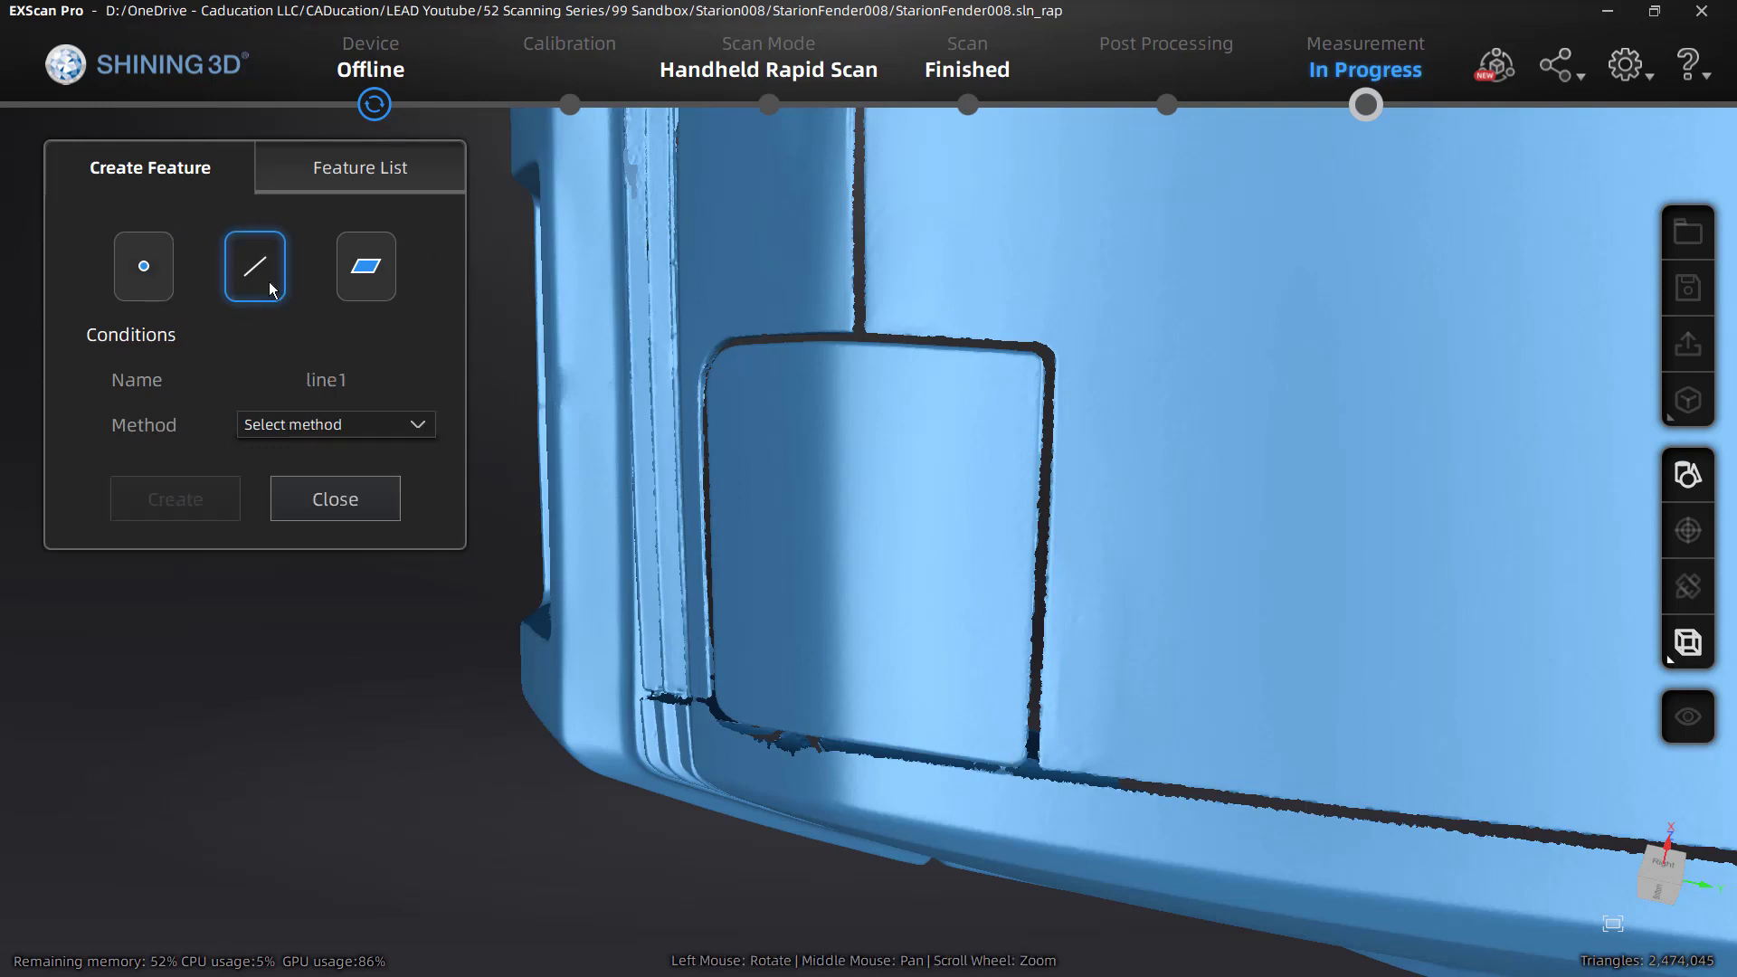
left_click(383, 427)
left_click(357, 478)
scroll(1059, 394, "up", 5)
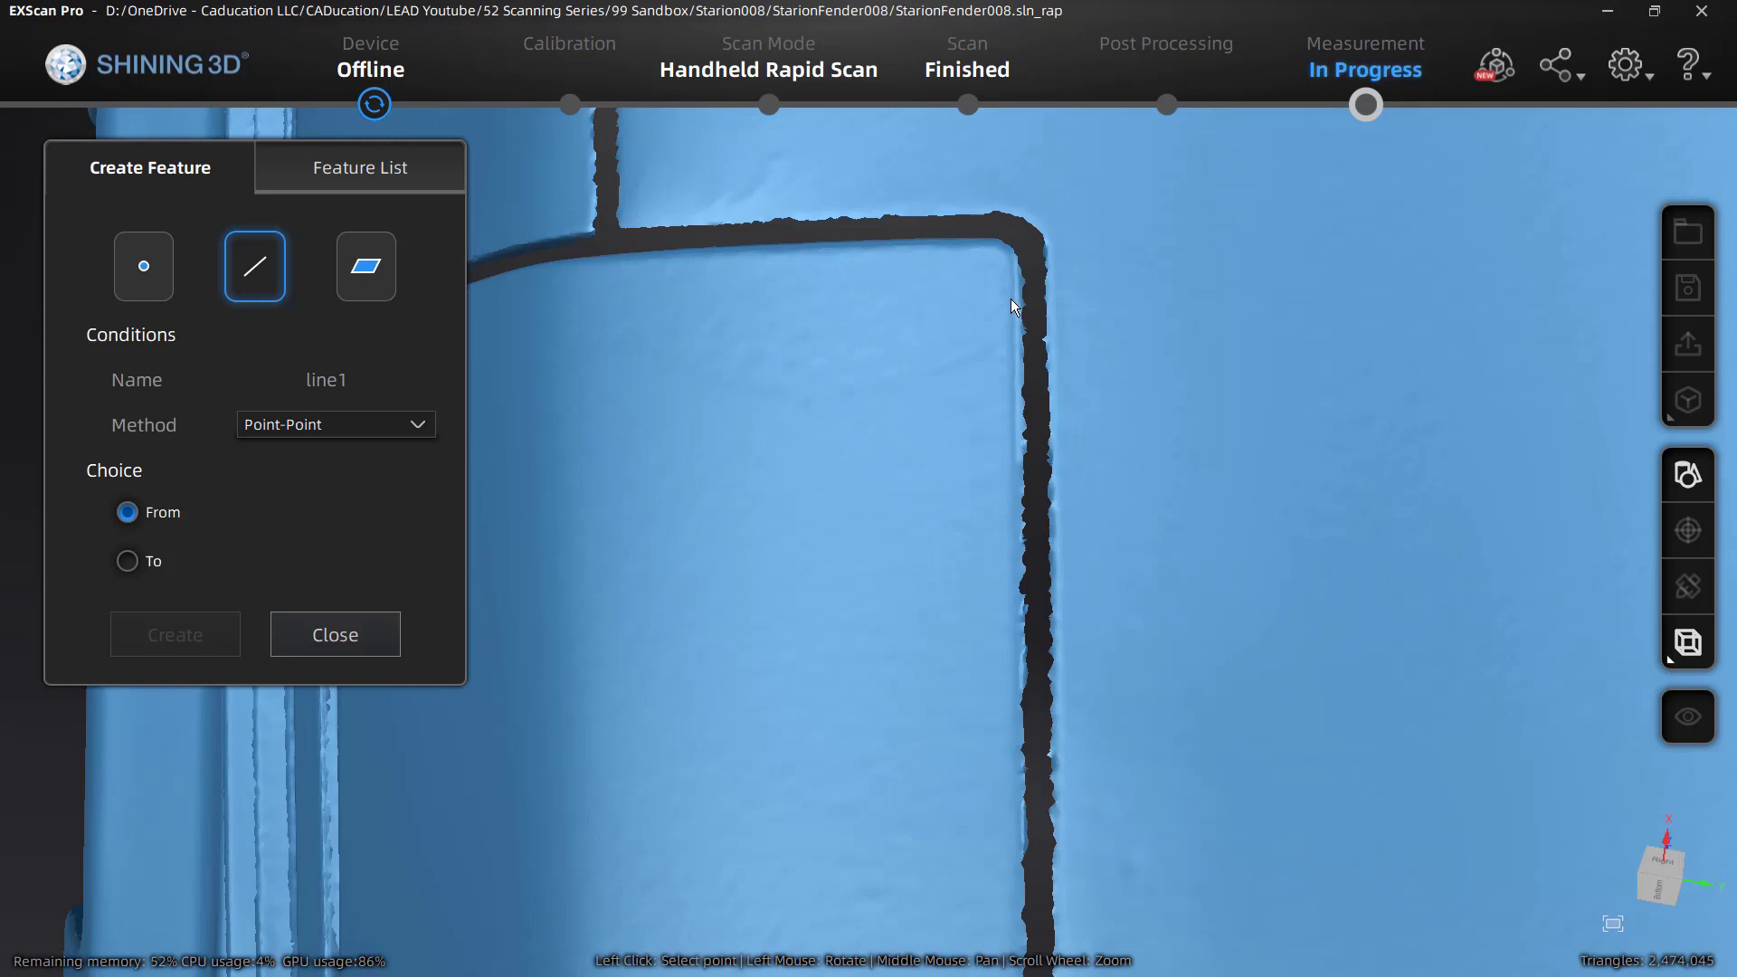
scroll(1012, 299, "down", 5)
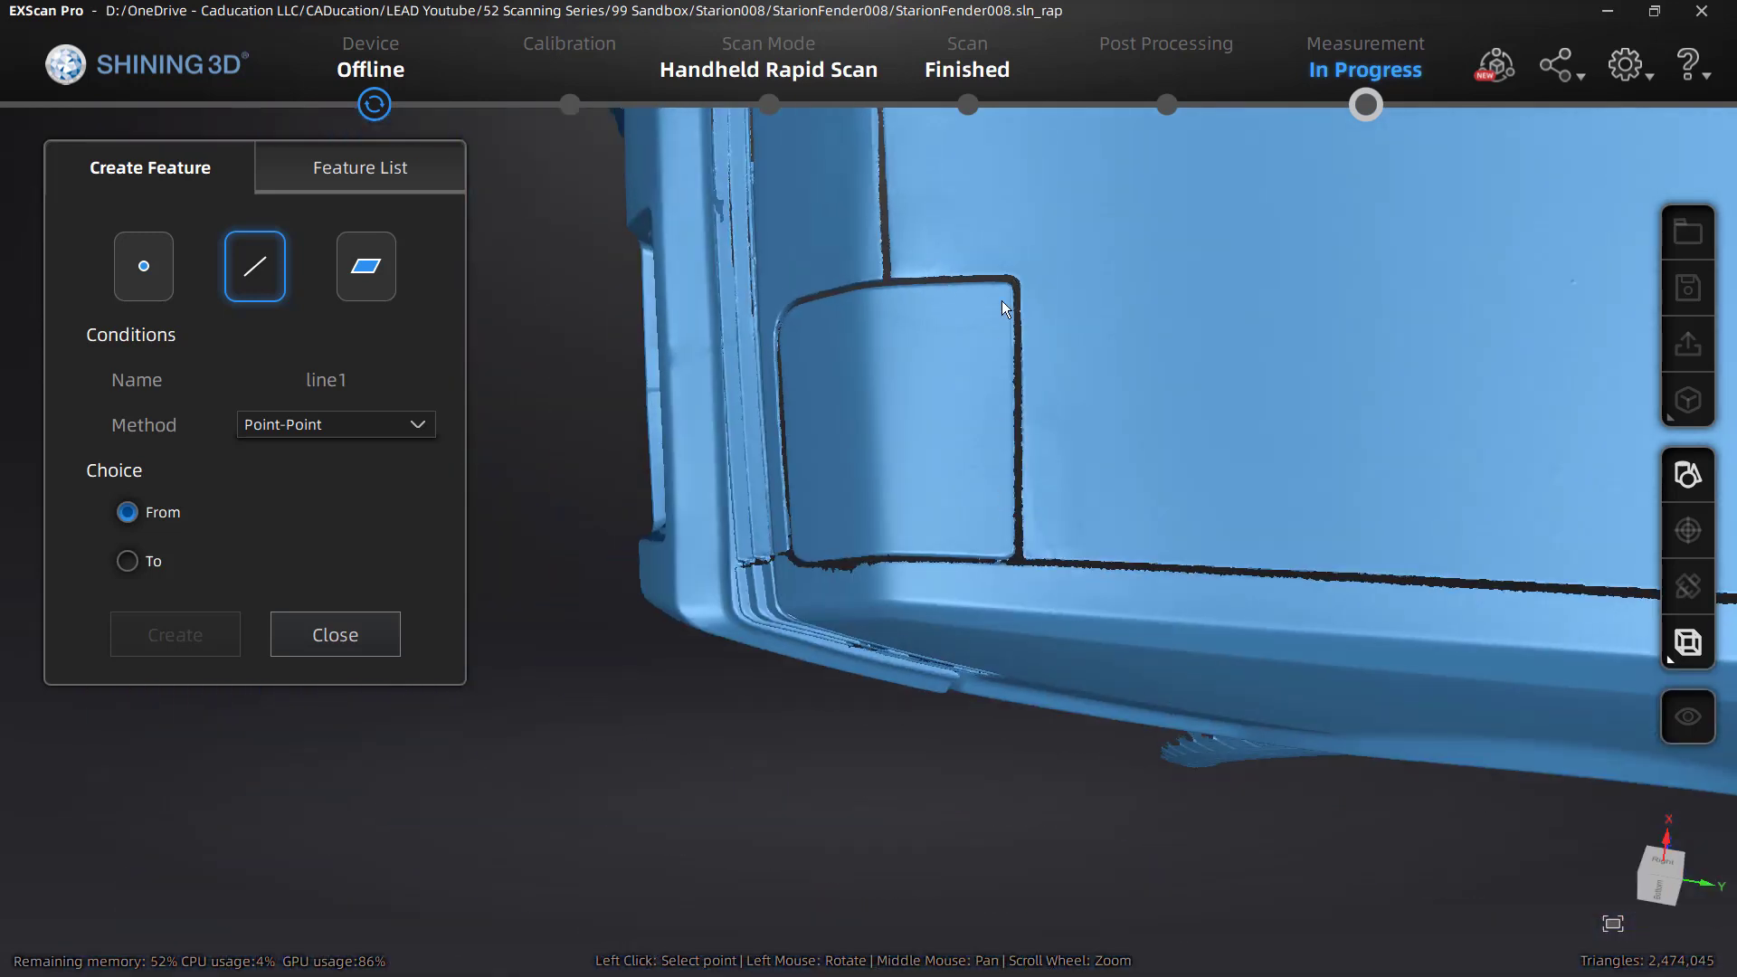
left_click_drag(1044, 523, 1421, 473)
left_click_drag(1428, 590, 1299, 431)
left_click(1662, 889)
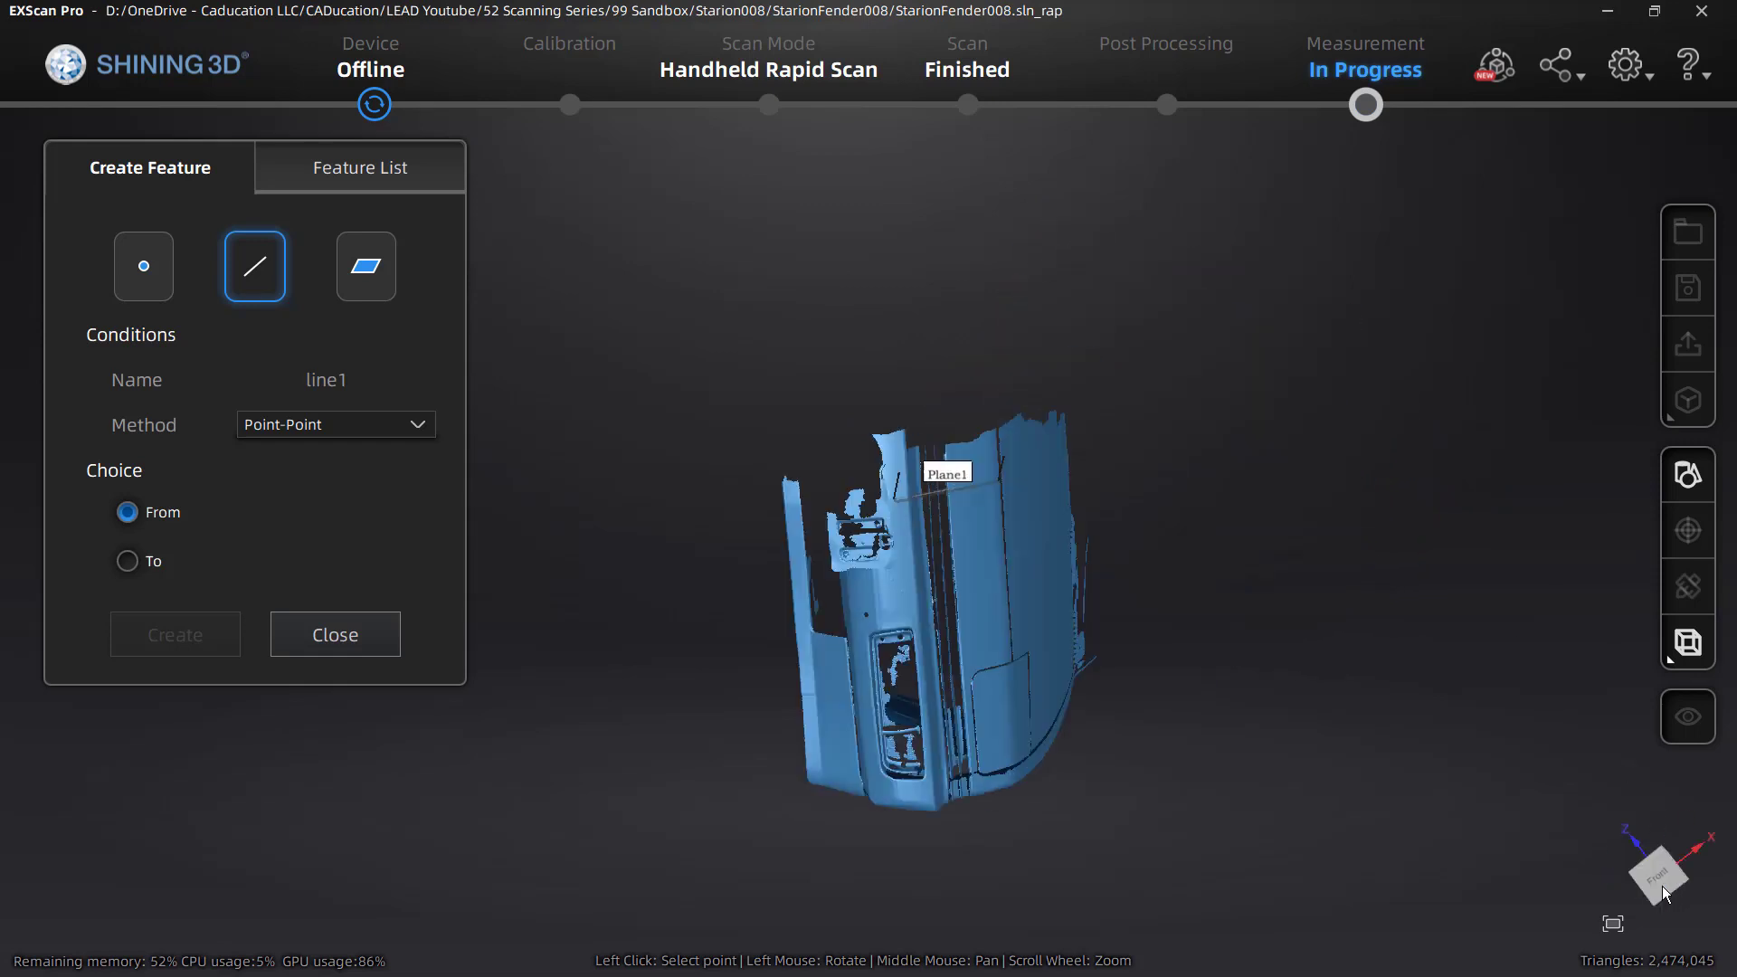
left_click_drag(1409, 664, 974, 536)
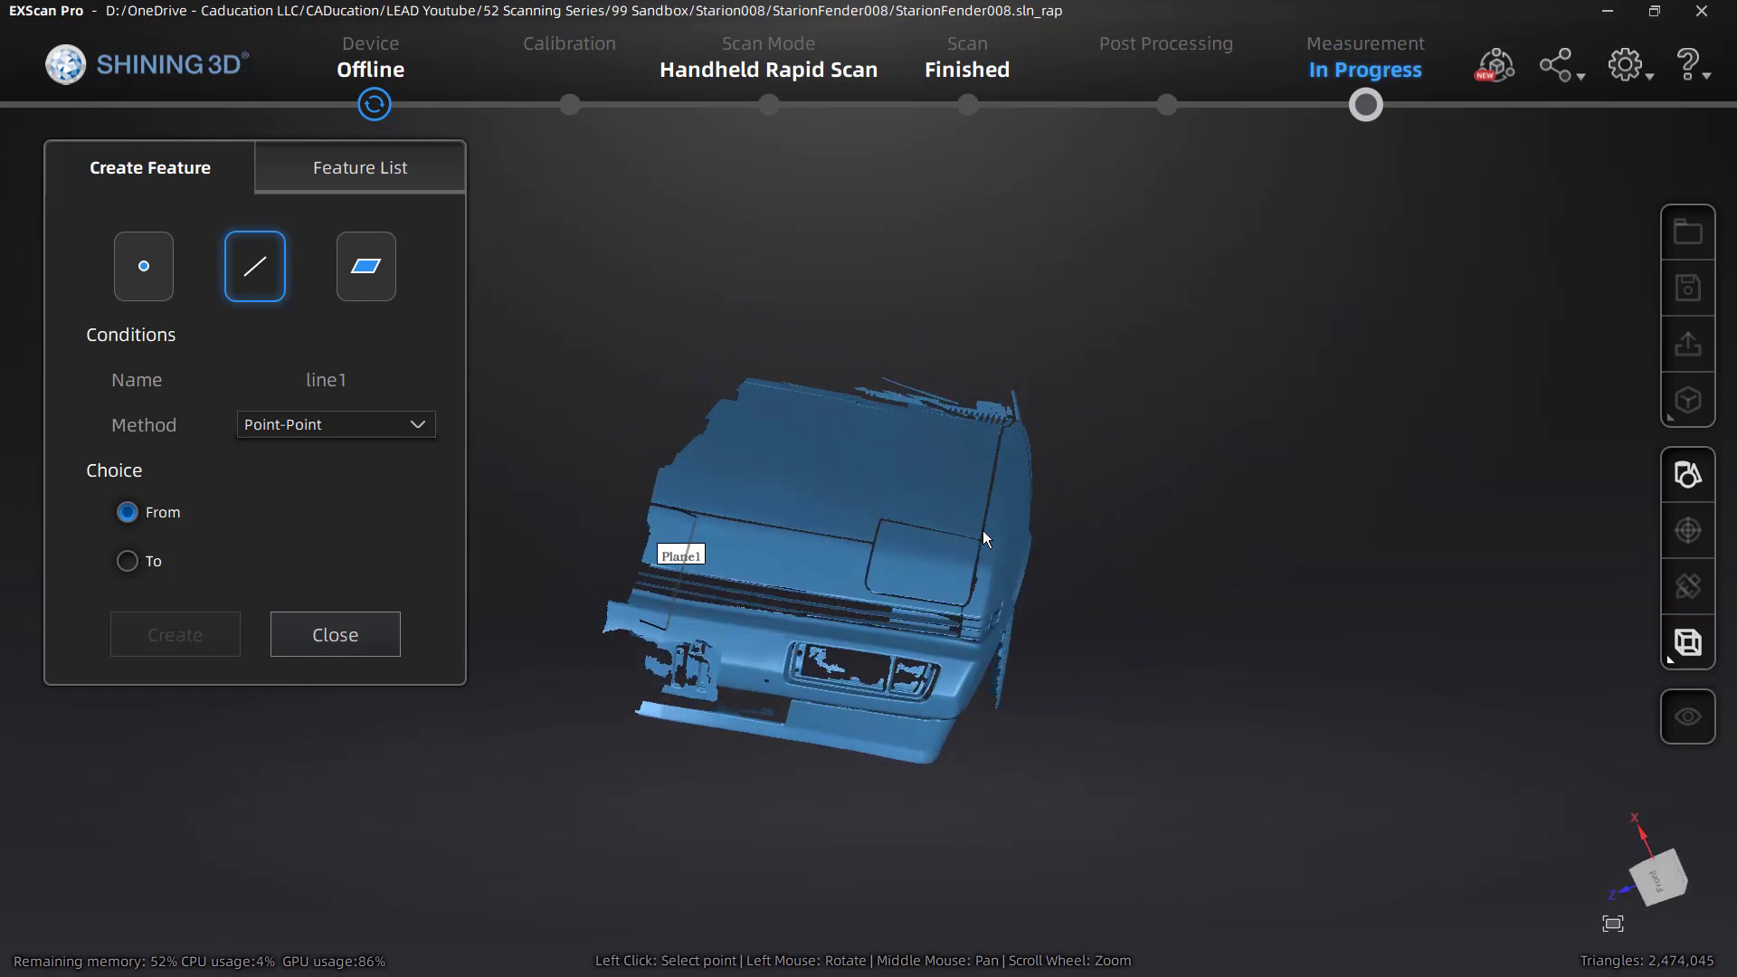
left_click_drag(859, 587, 784, 797)
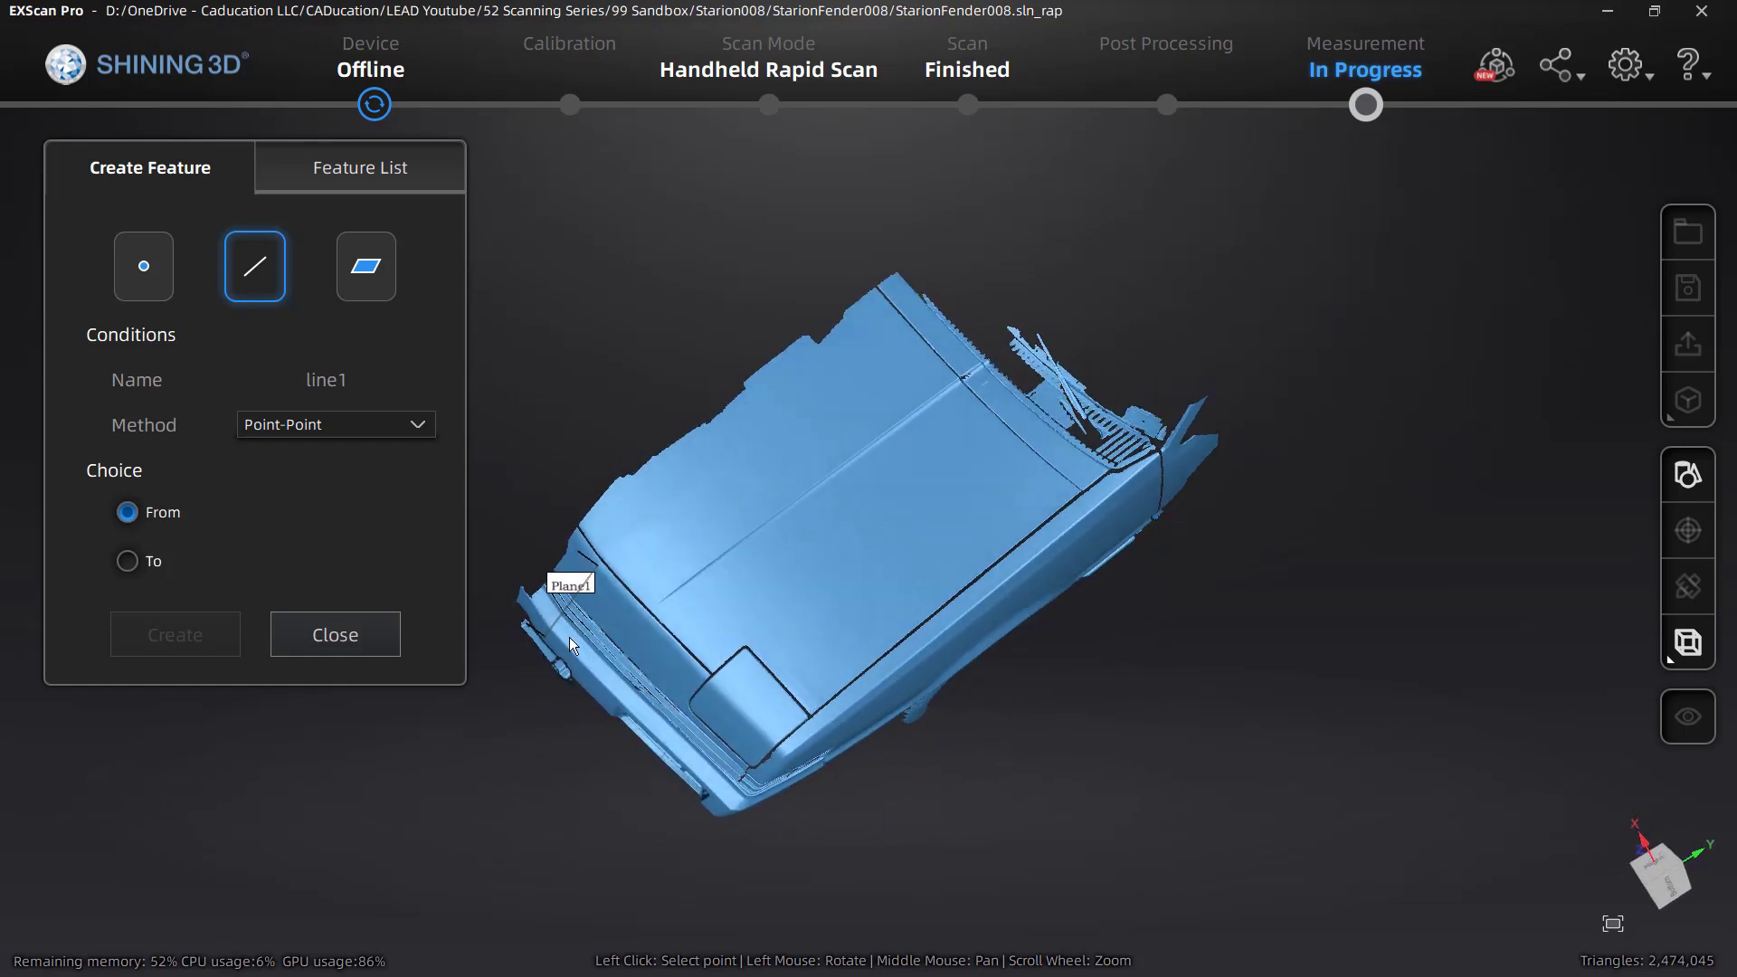
- Create a line between two points on the narrow strip just below the plane's front end, and close feature creation
scroll(548, 631, "up", 6)
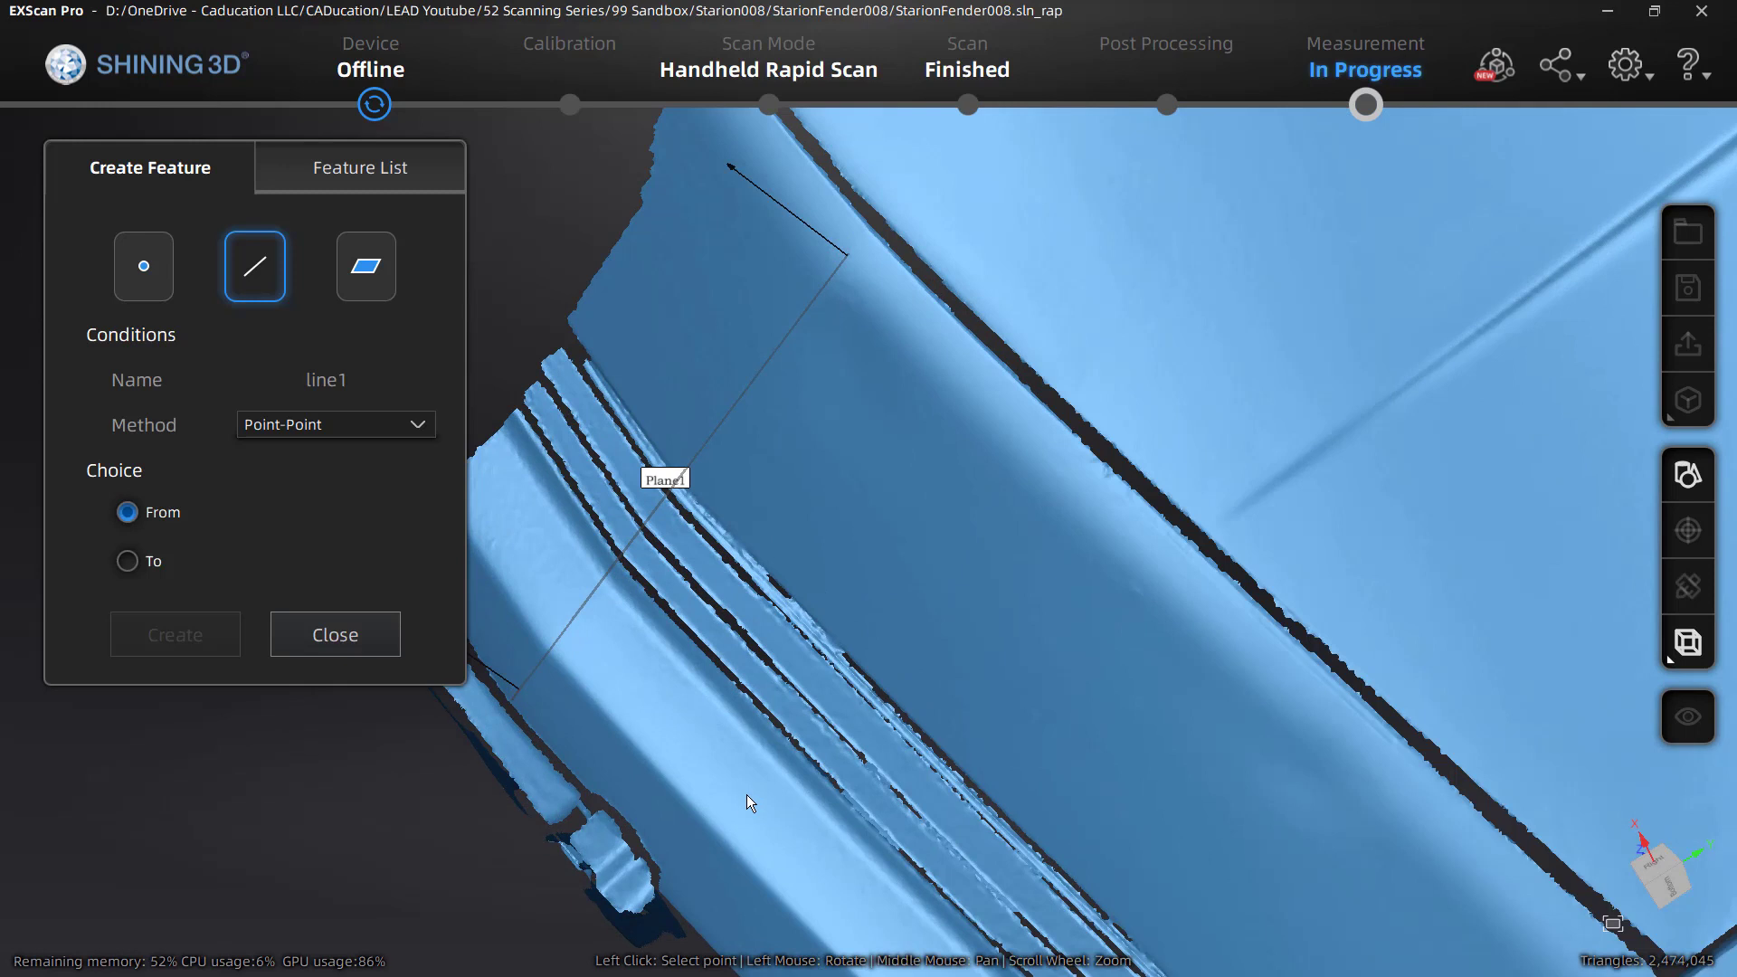
scroll(741, 802, "down", 5)
mouse_move(730, 789)
left_mouse_down()
mouse_move(734, 659)
mouse_move(634, 538)
mouse_move(614, 601)
left_mouse_up()
scroll(627, 527, "up", 6)
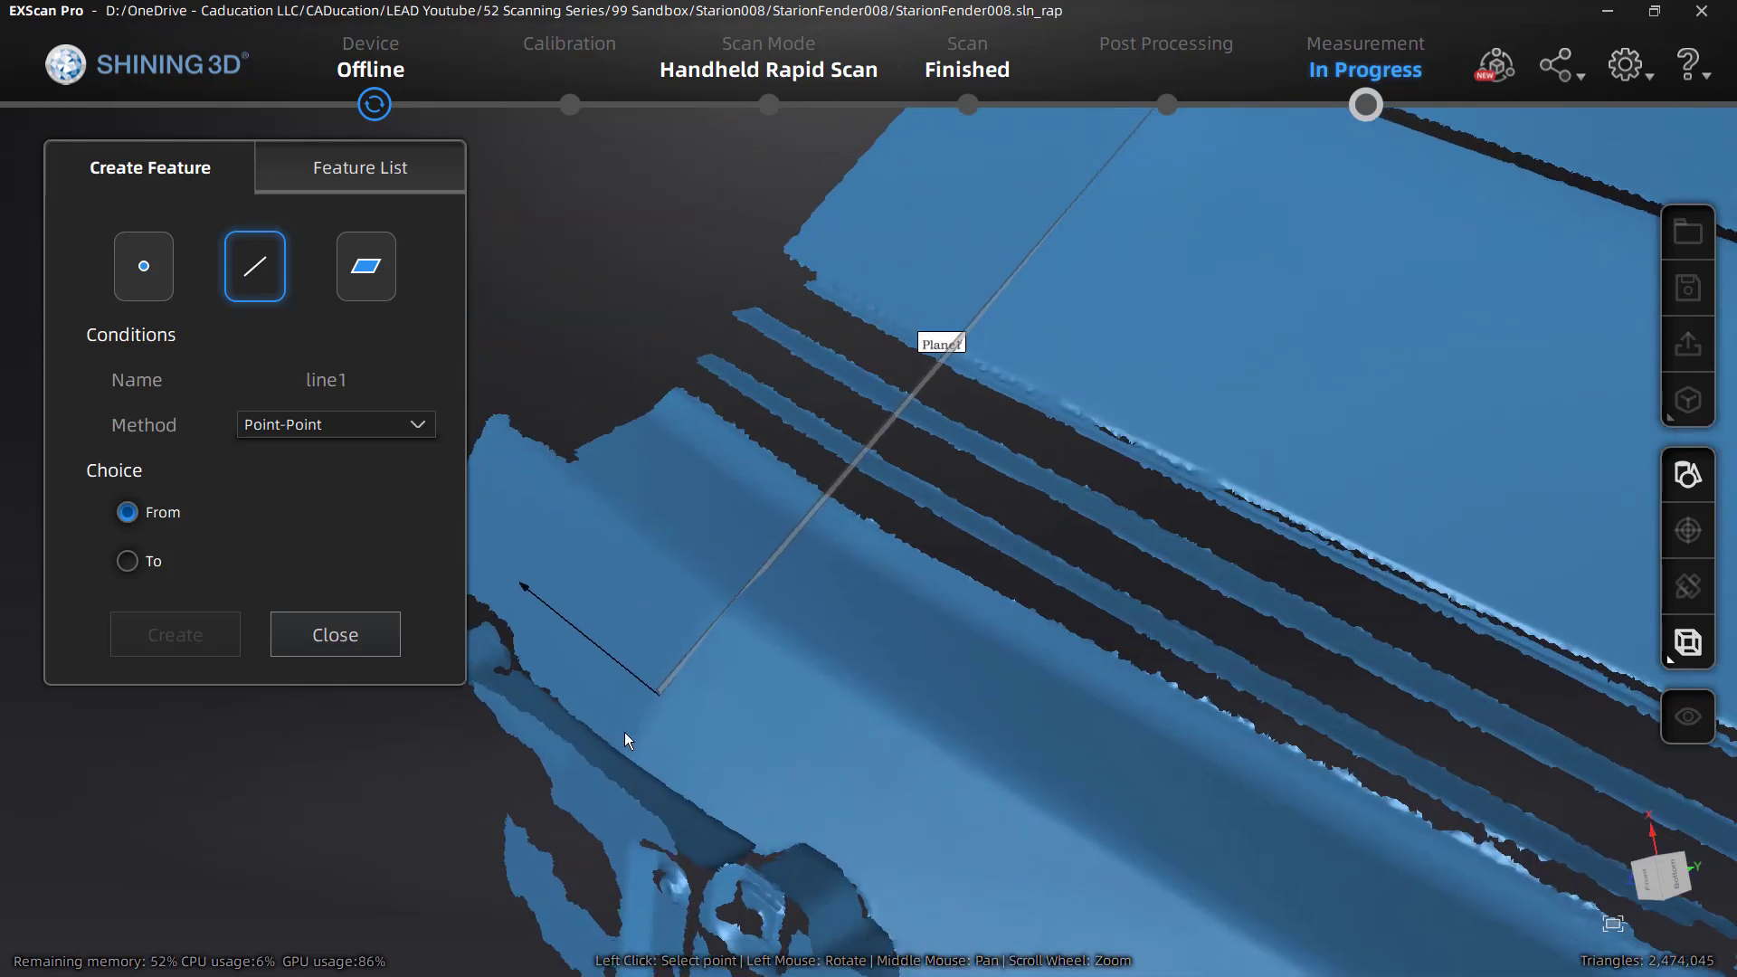
scroll(650, 763, "down", 8)
scroll(642, 875, "up", 8)
left_click_drag(633, 871, 701, 617)
scroll(677, 846, "down", 3)
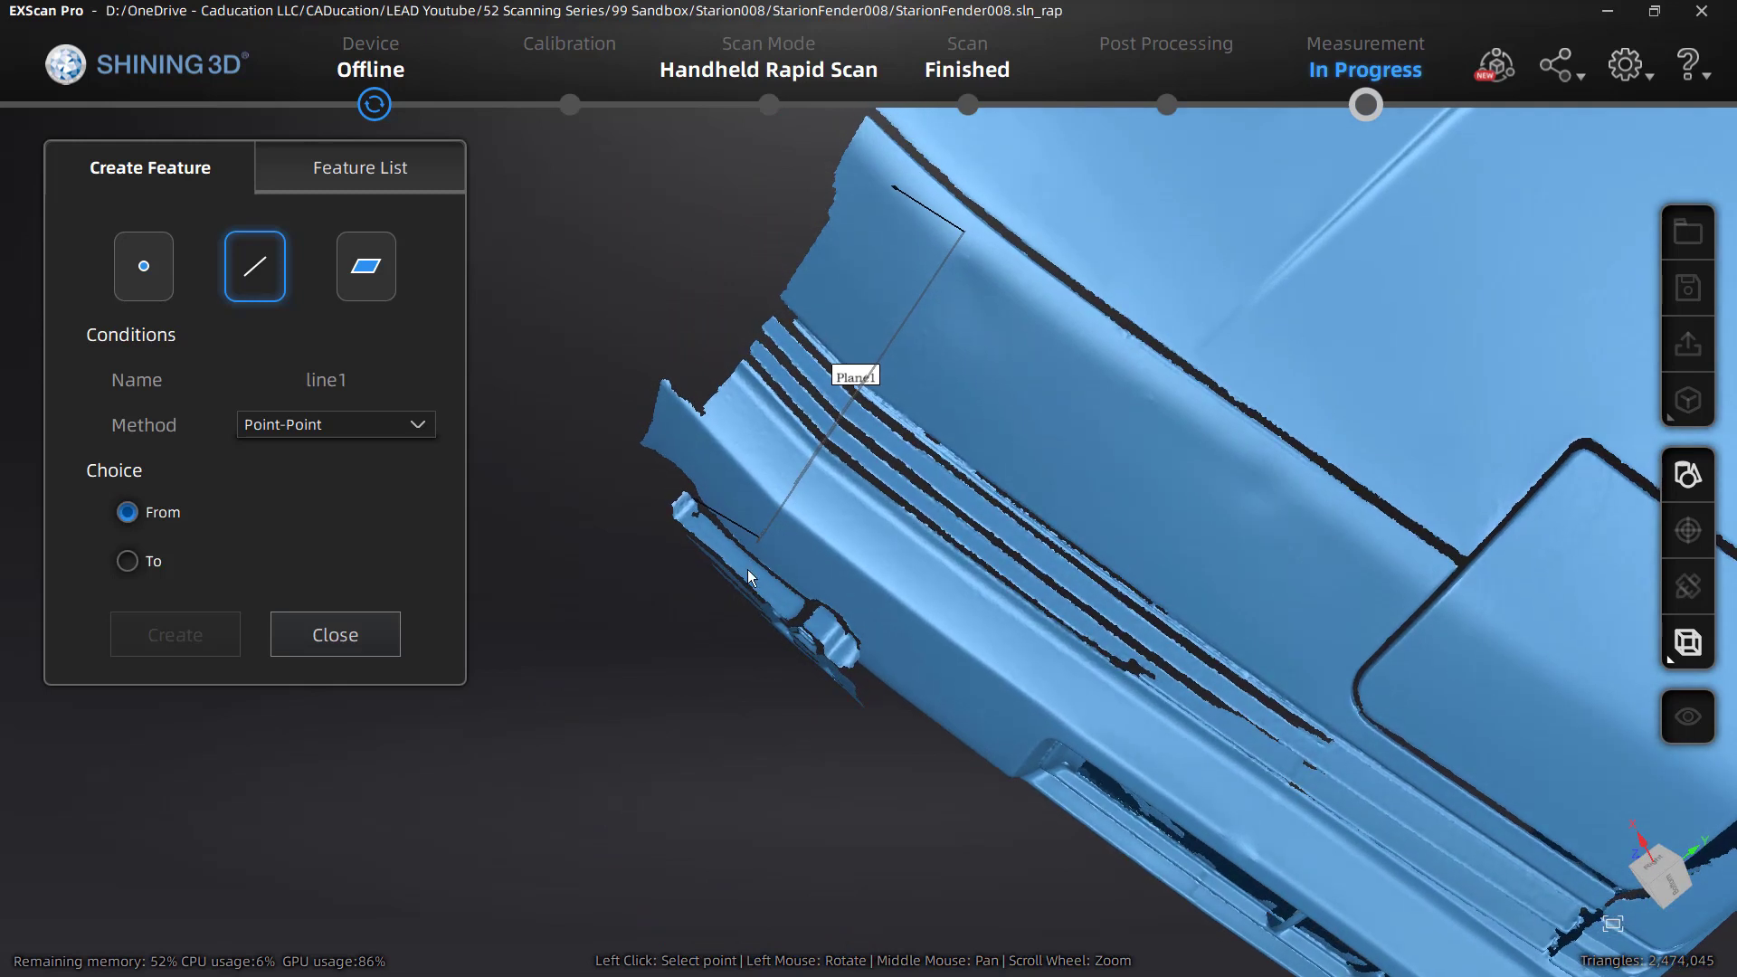
scroll(747, 564, "up", 5)
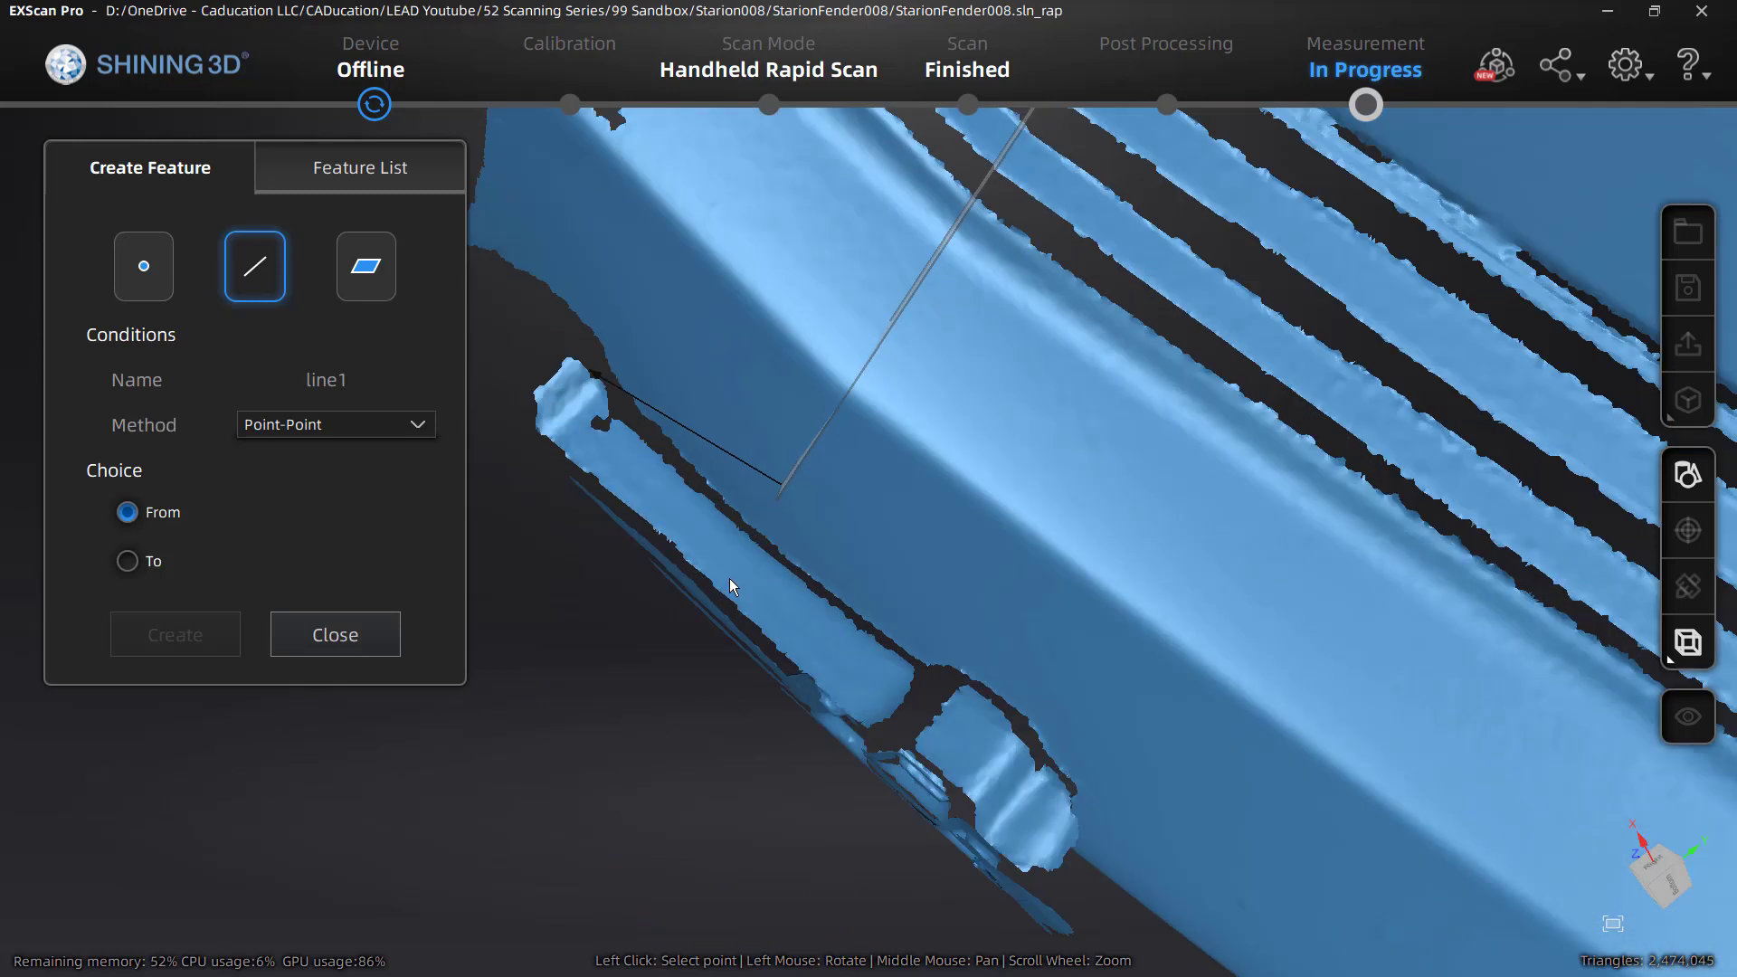
left_click(735, 572)
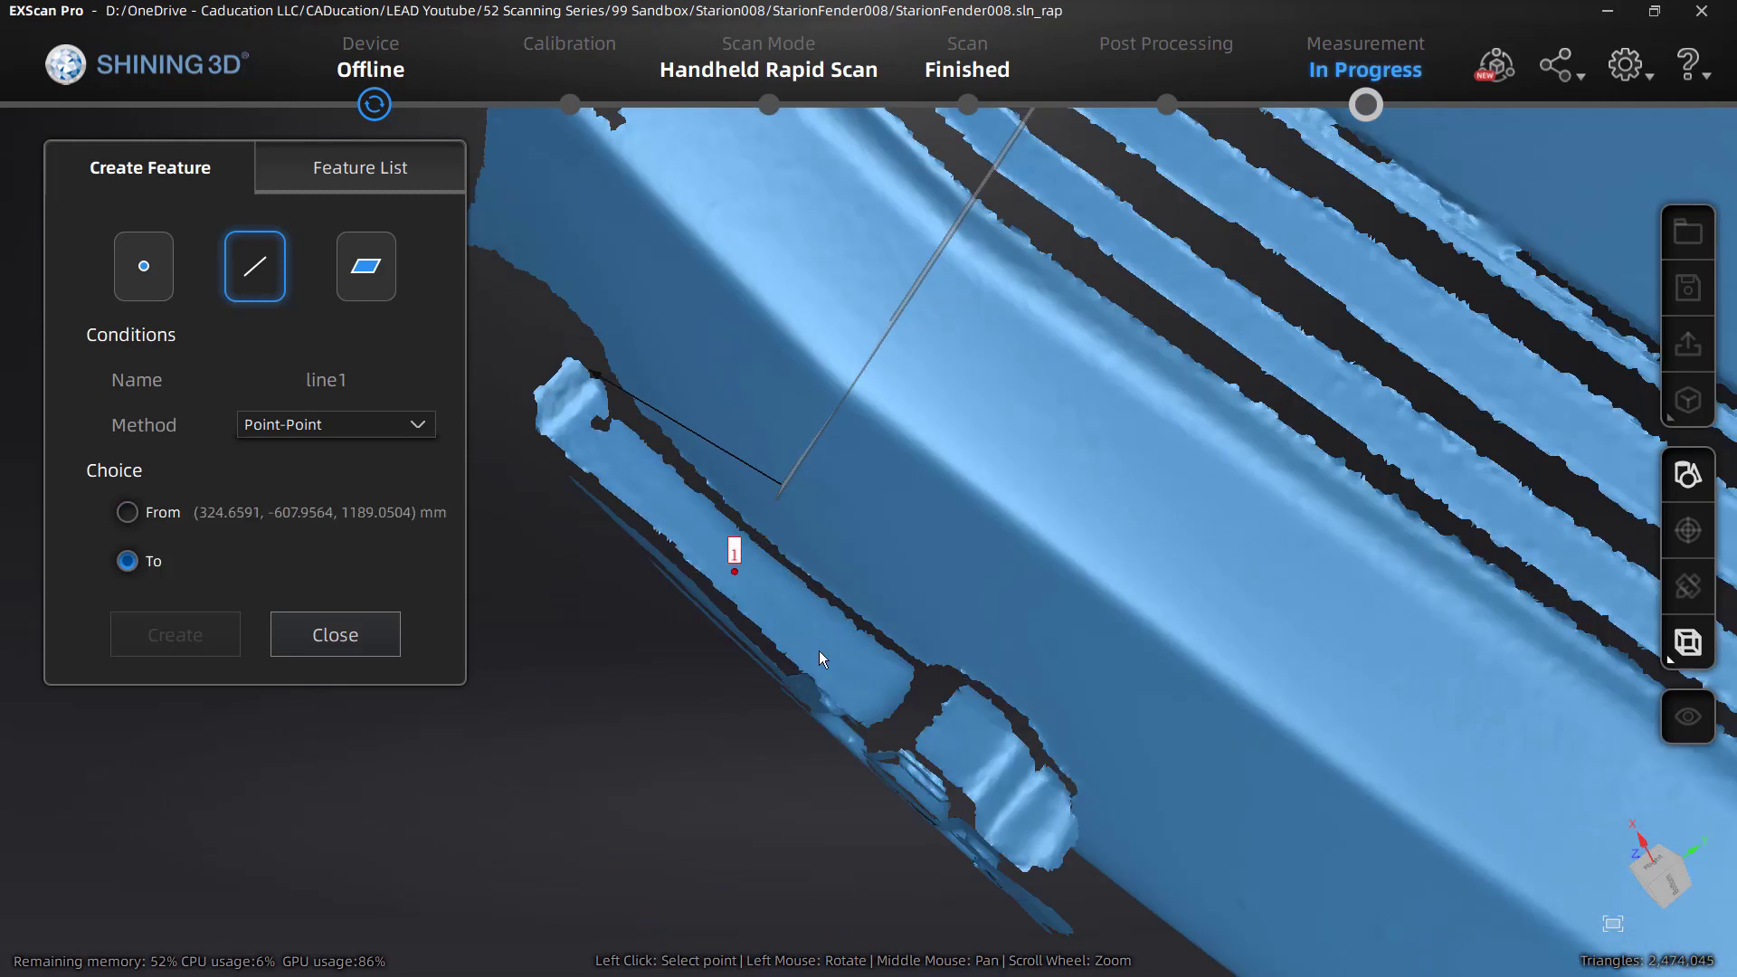
left_click(821, 652)
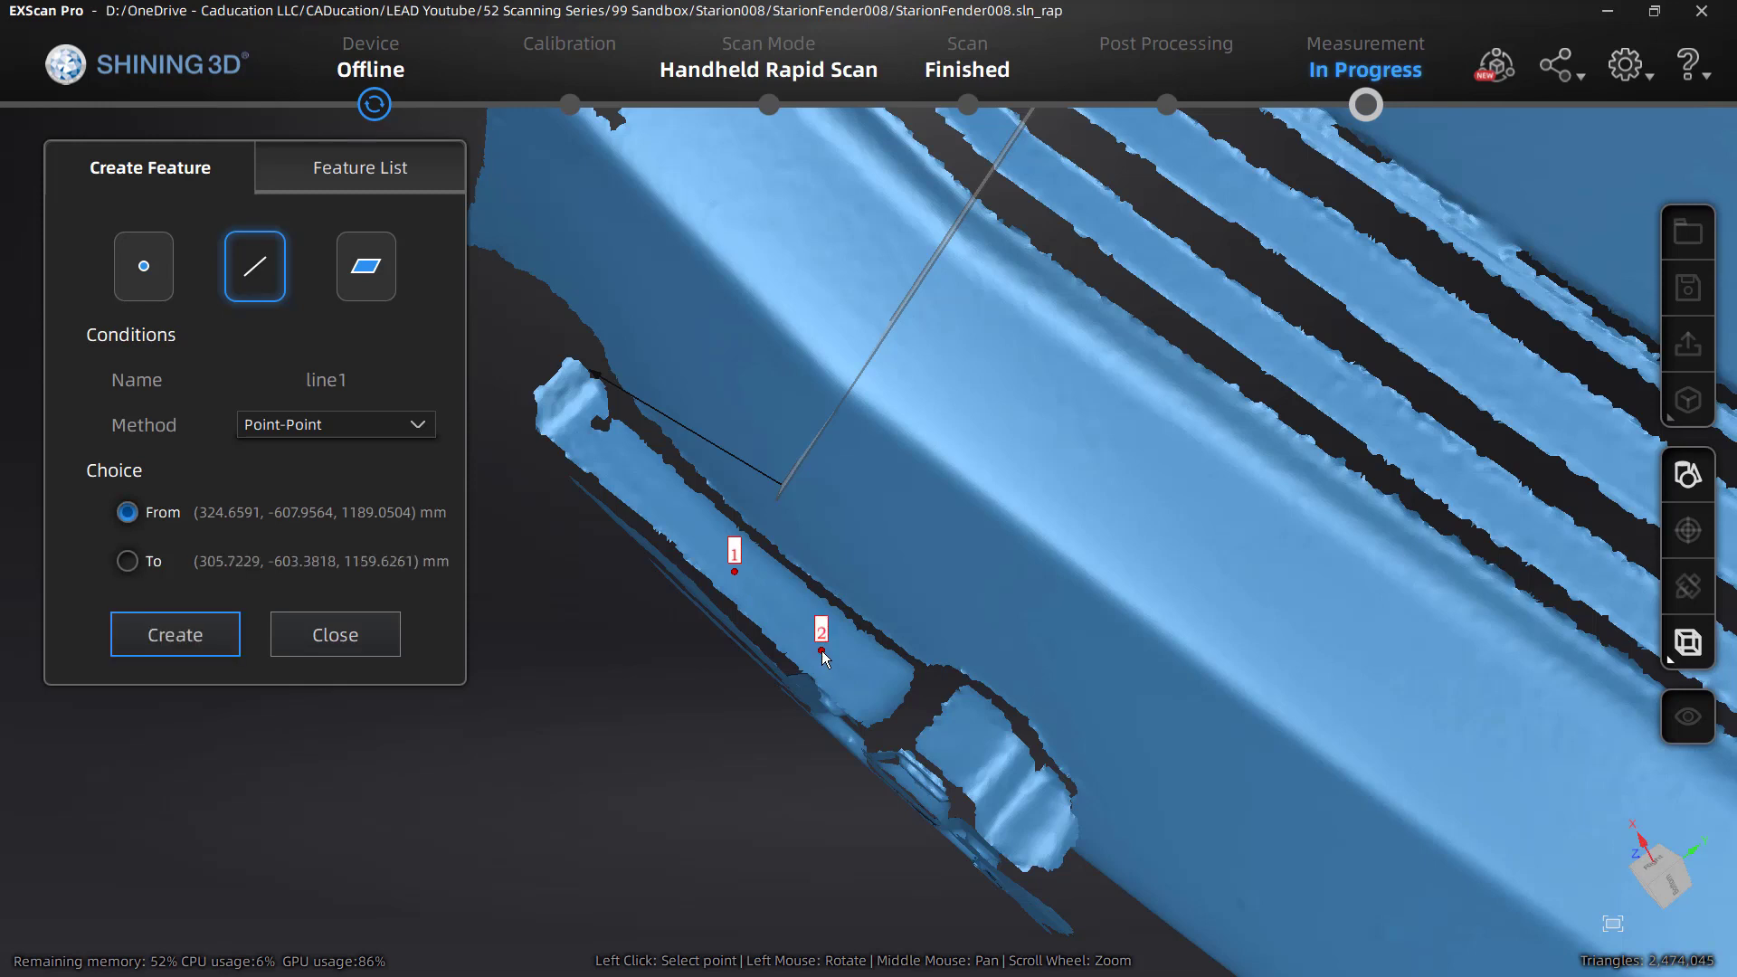
left_click(190, 635)
scroll(742, 572, "down", 4)
scroll(741, 593, "down", 3)
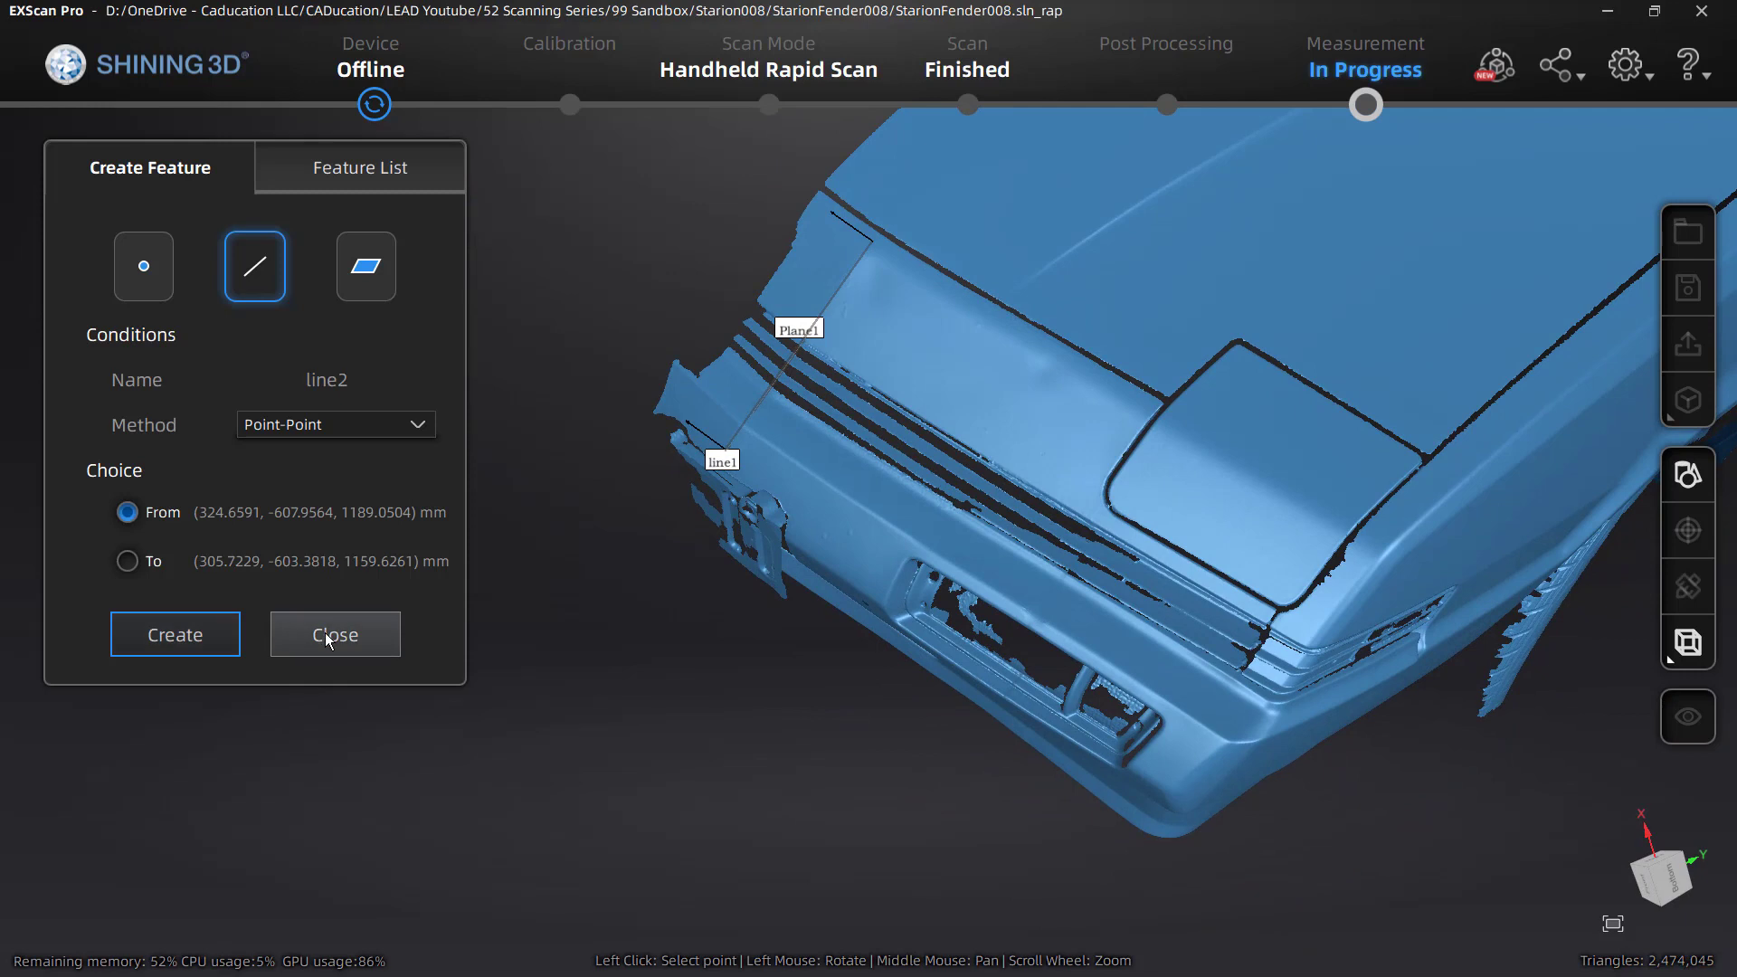
left_click(333, 635)
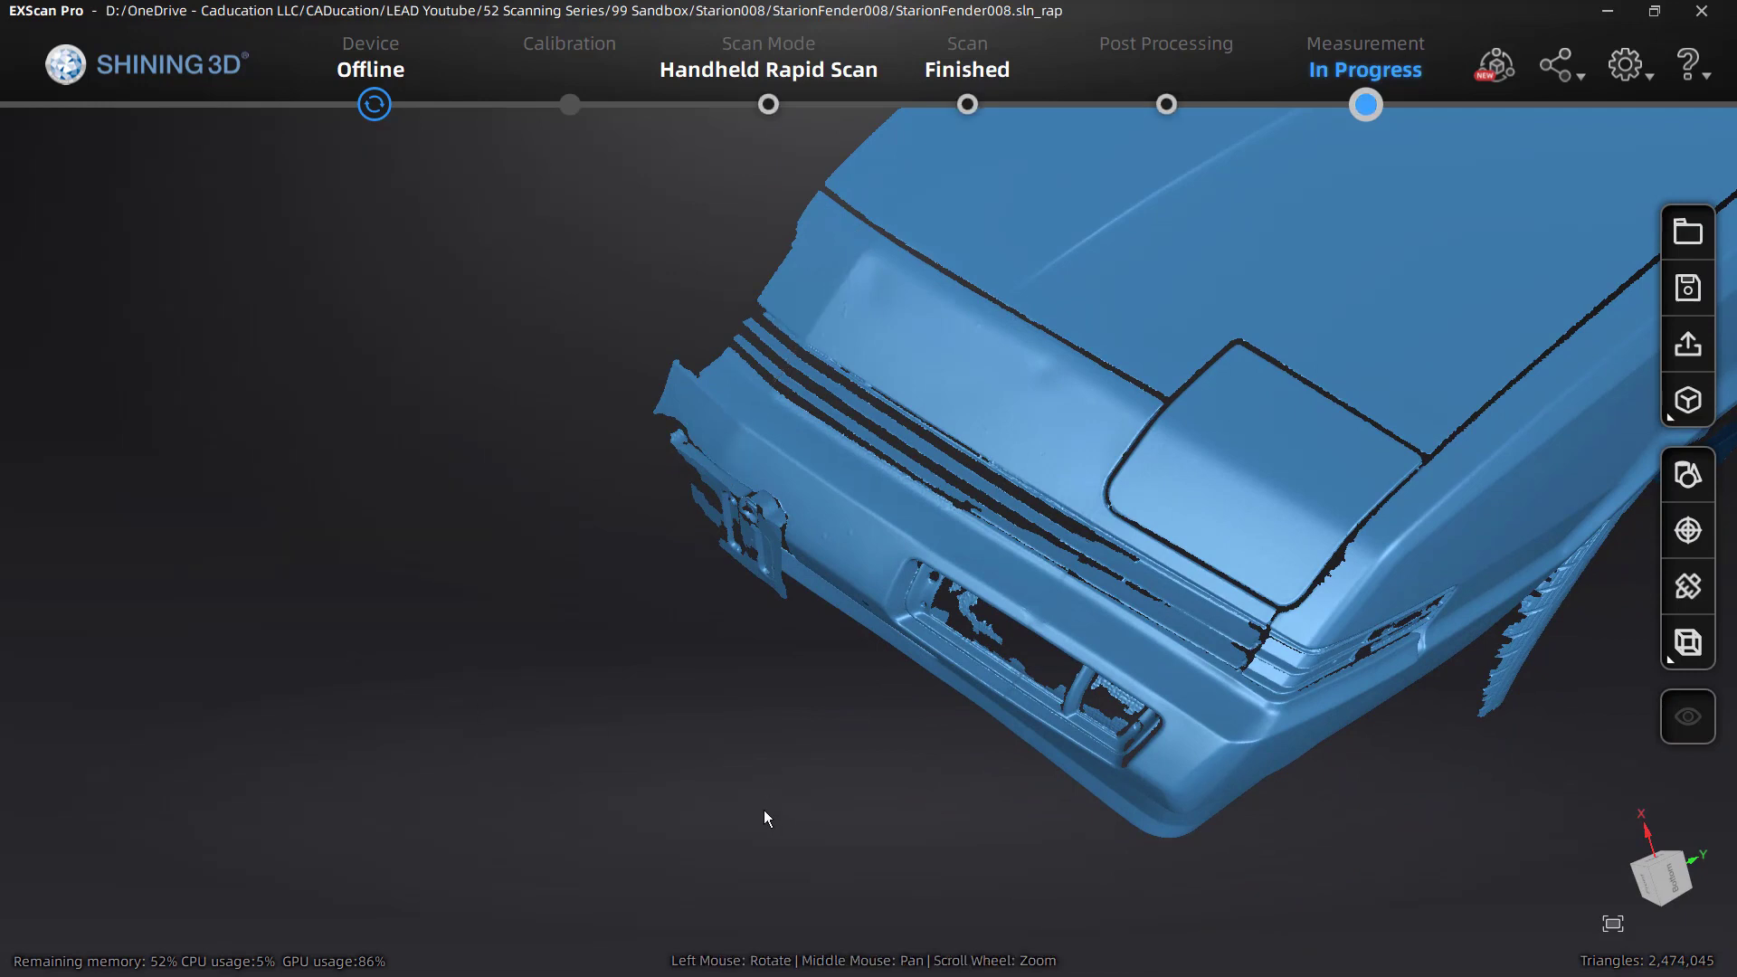
- Open the 3-2-1 System Movement alignment, assign Plane1 and Line1 as its plane and line, and check the available constraint points
left_click(1681, 529)
left_click(431, 175)
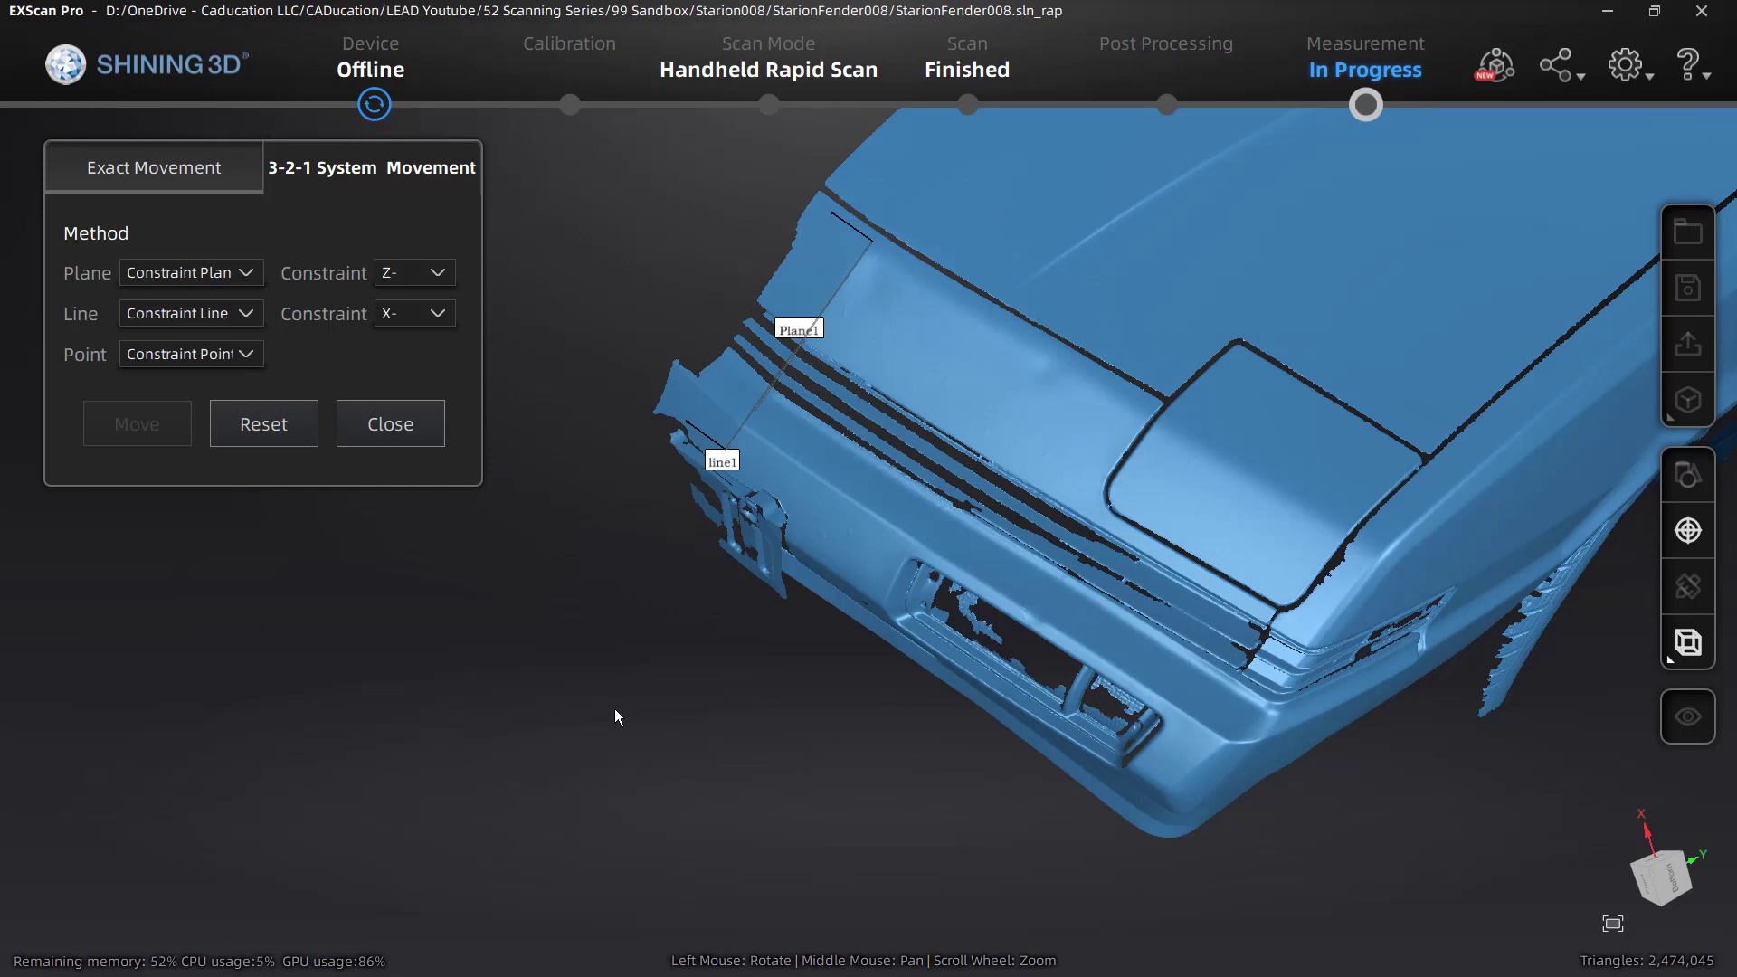
left_click(425, 269)
left_click(425, 269)
left_click(243, 272)
left_click(166, 353)
left_click(210, 317)
left_click(188, 388)
left_click(198, 357)
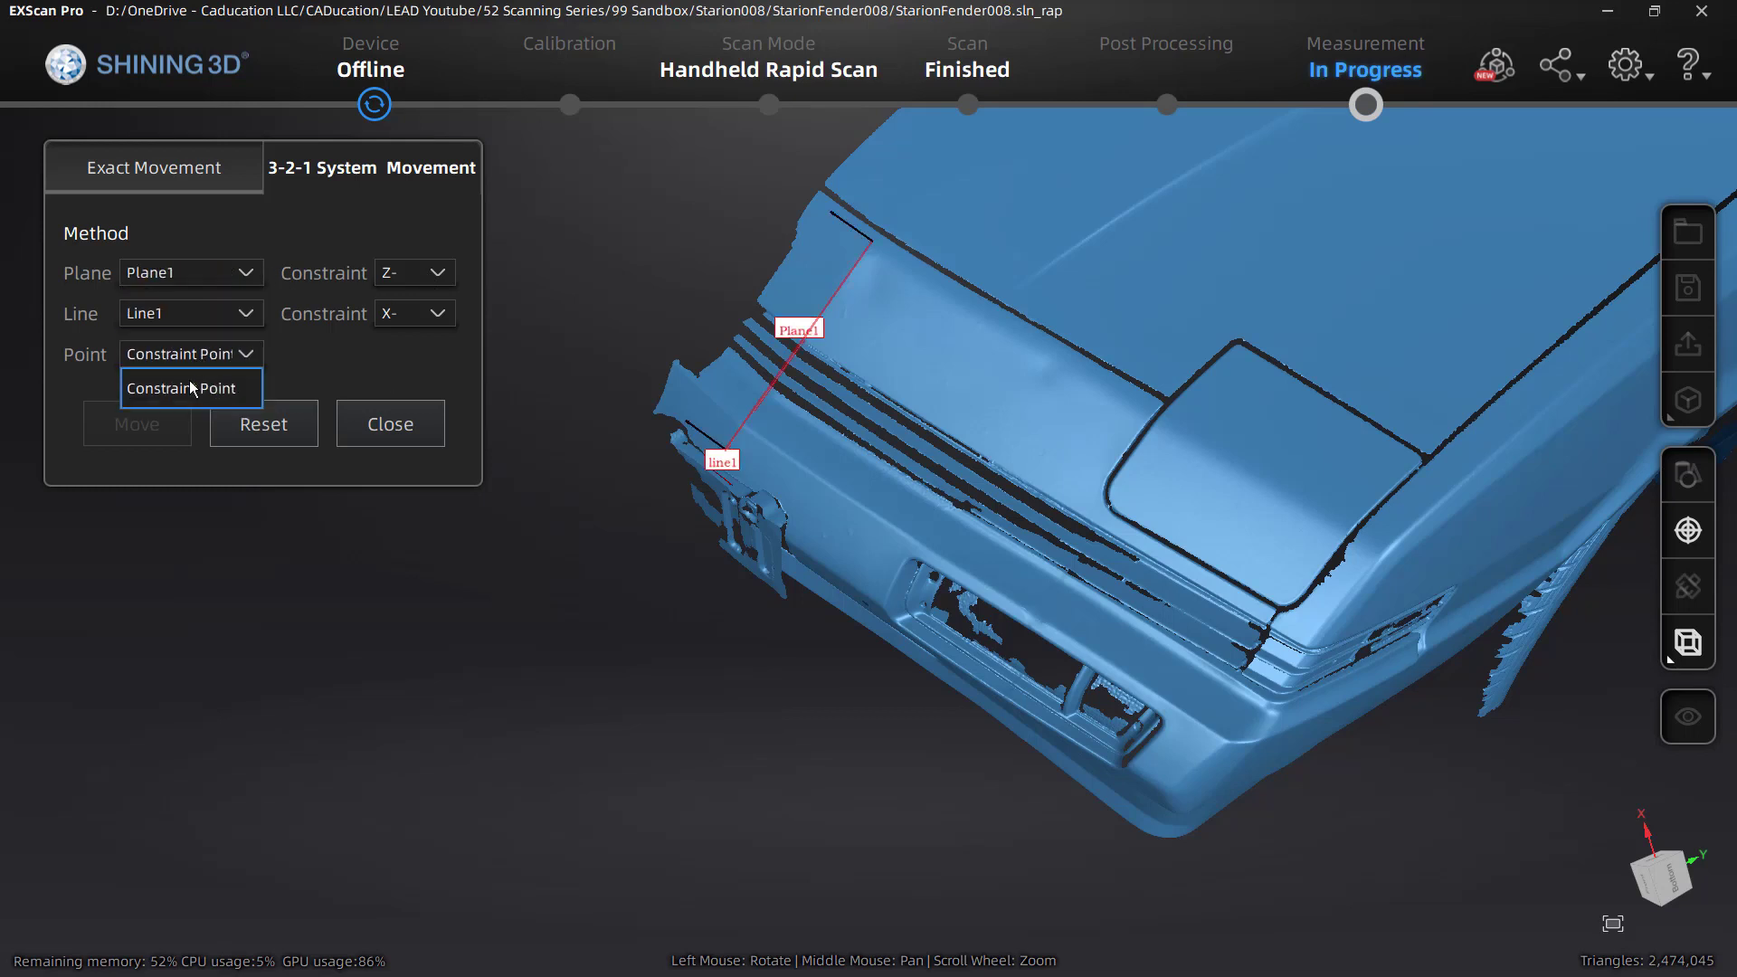
left_click(188, 388)
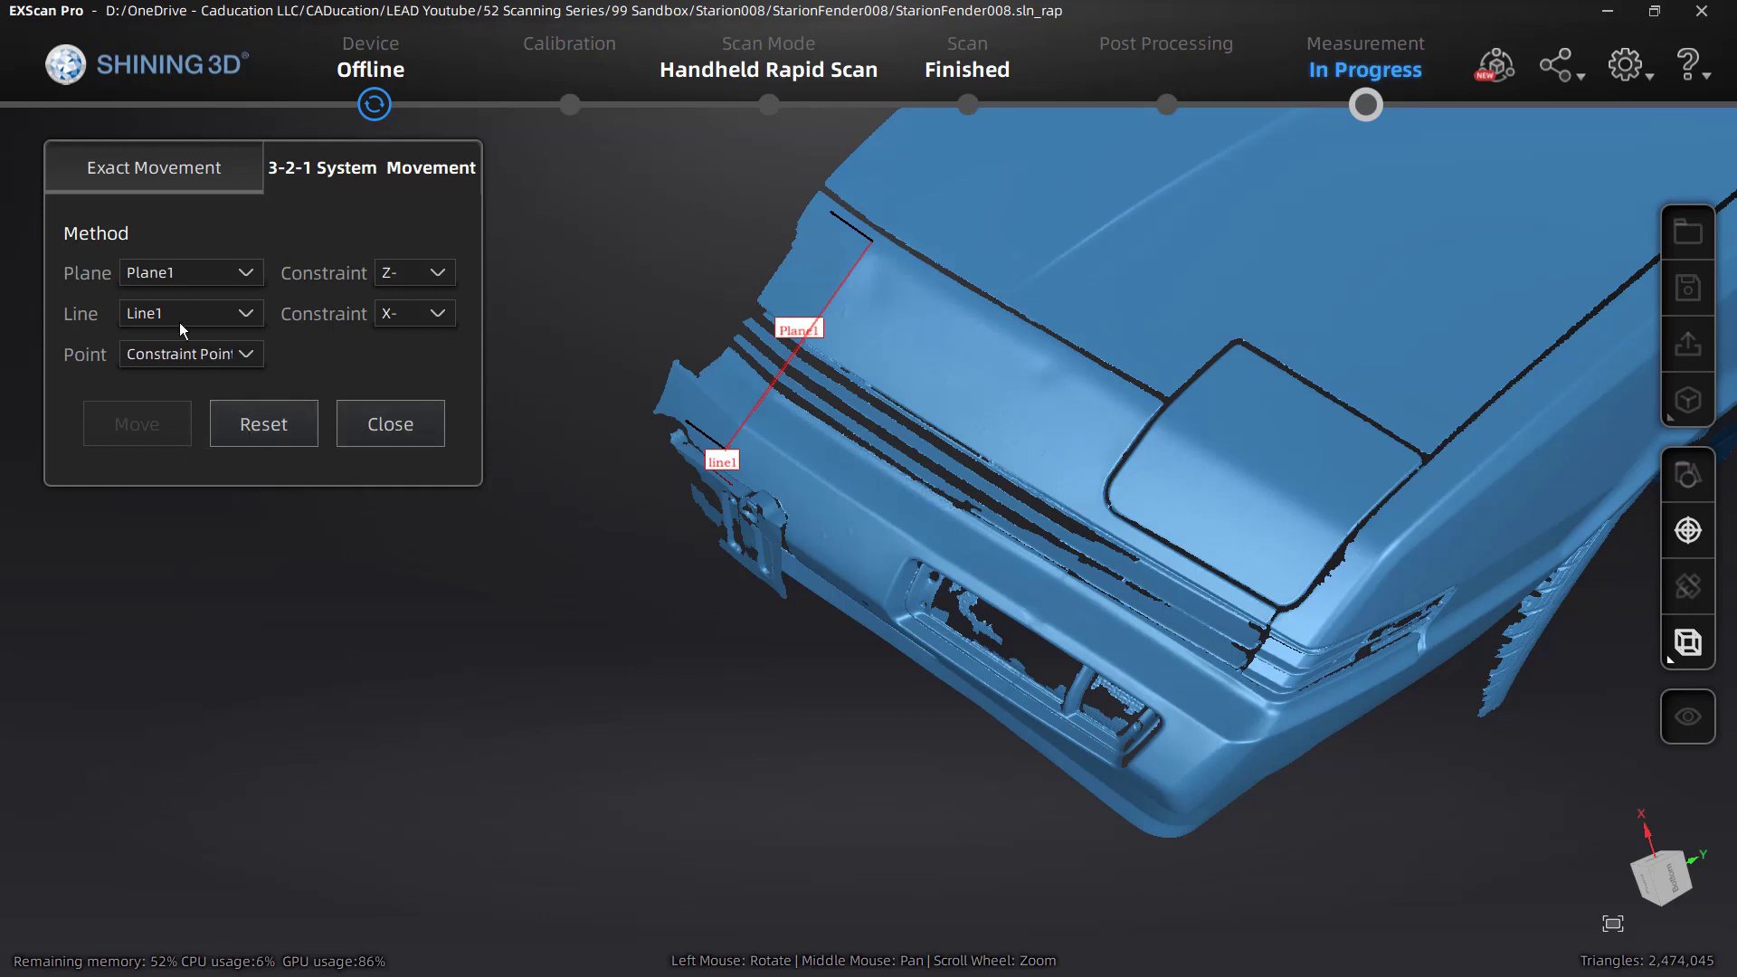
- Leave the 3-2-1 alignment and review which features already exist in the feature list
left_click(209, 356)
left_click(166, 352)
left_click(160, 358)
left_click(401, 432)
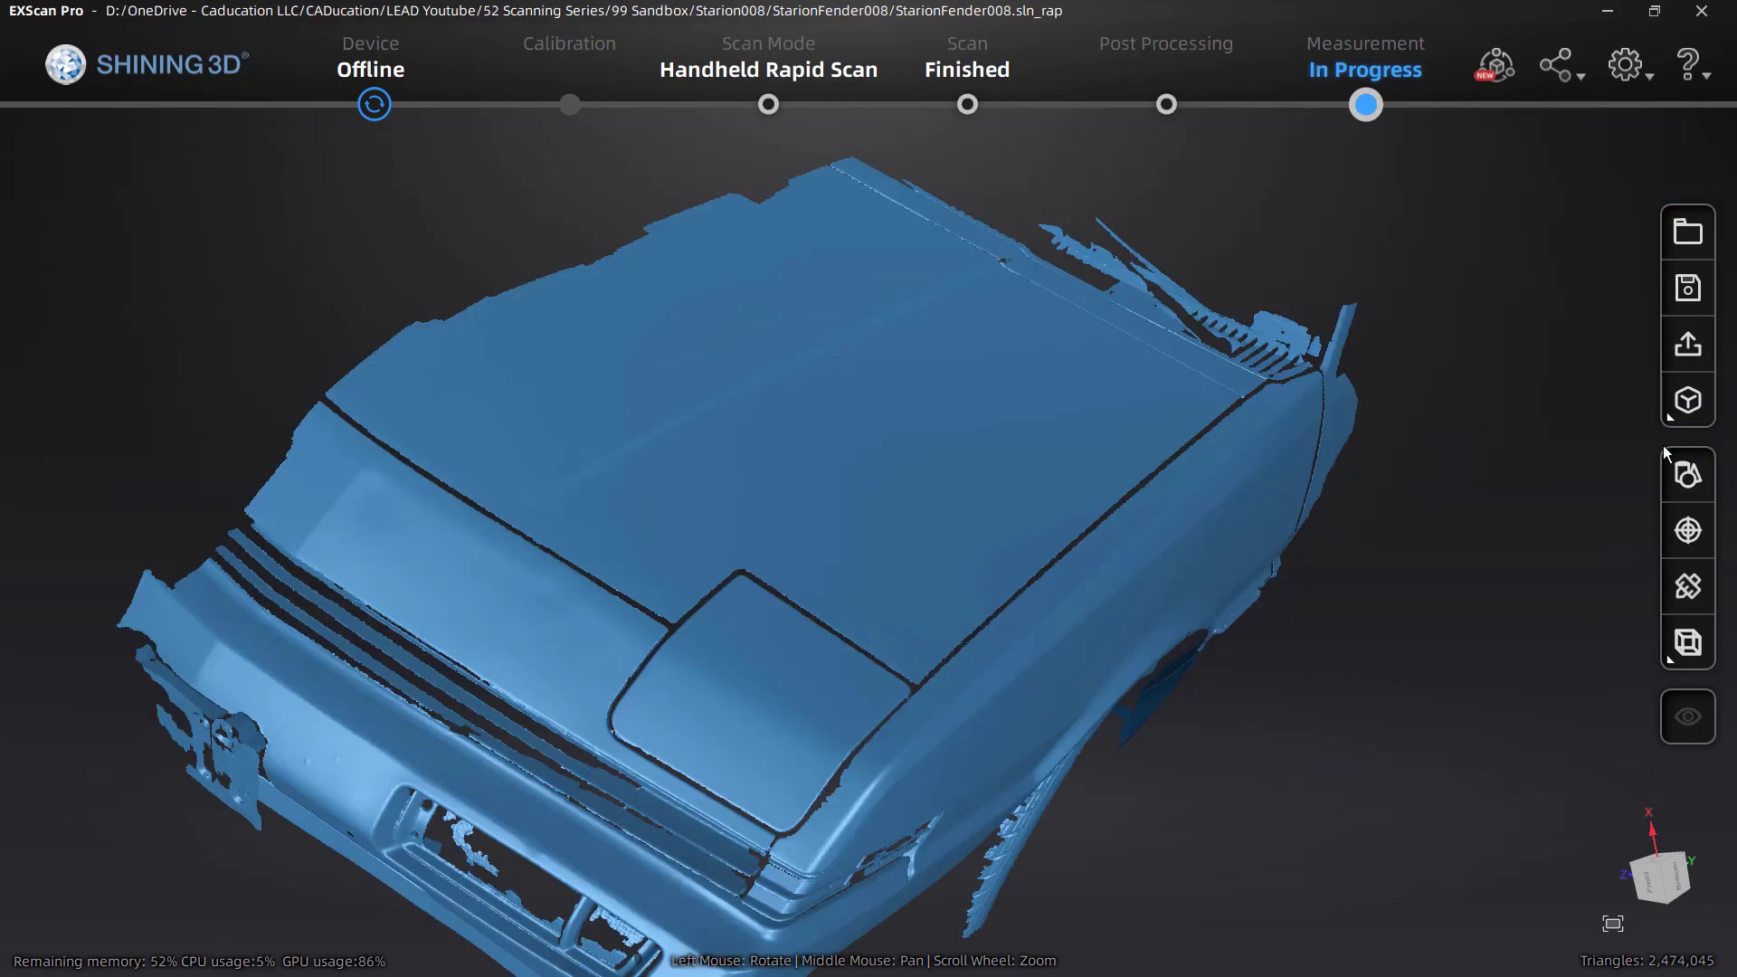
left_click(1688, 474)
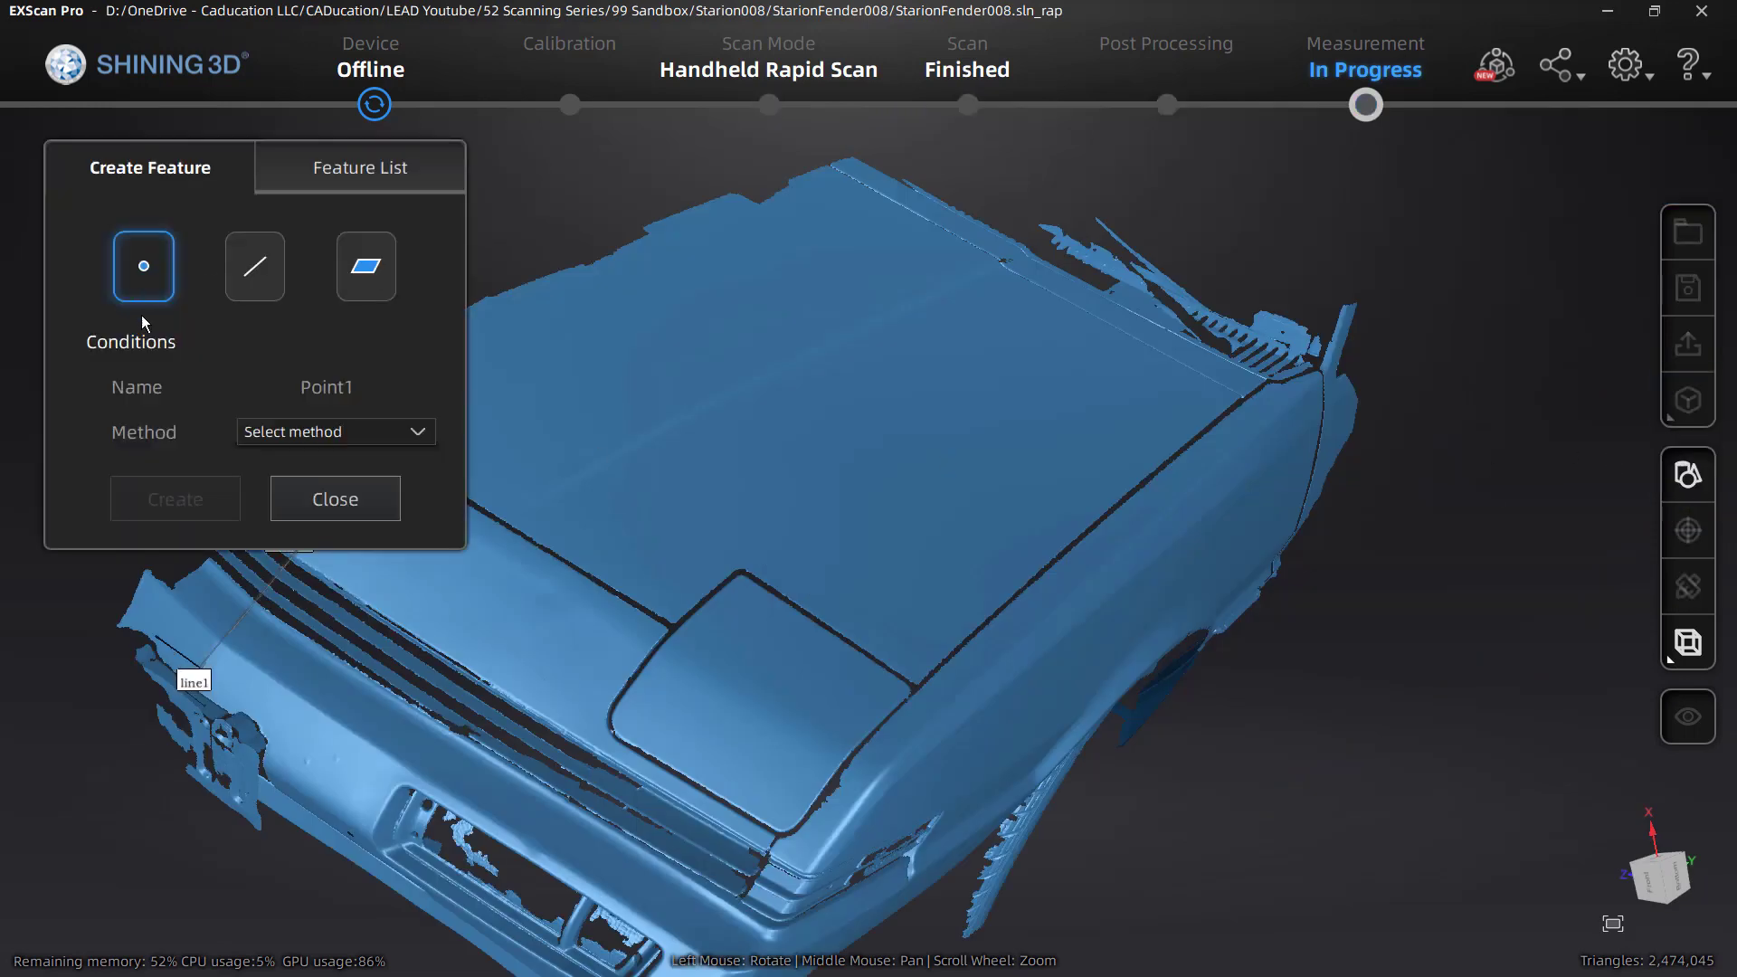
left_click(389, 167)
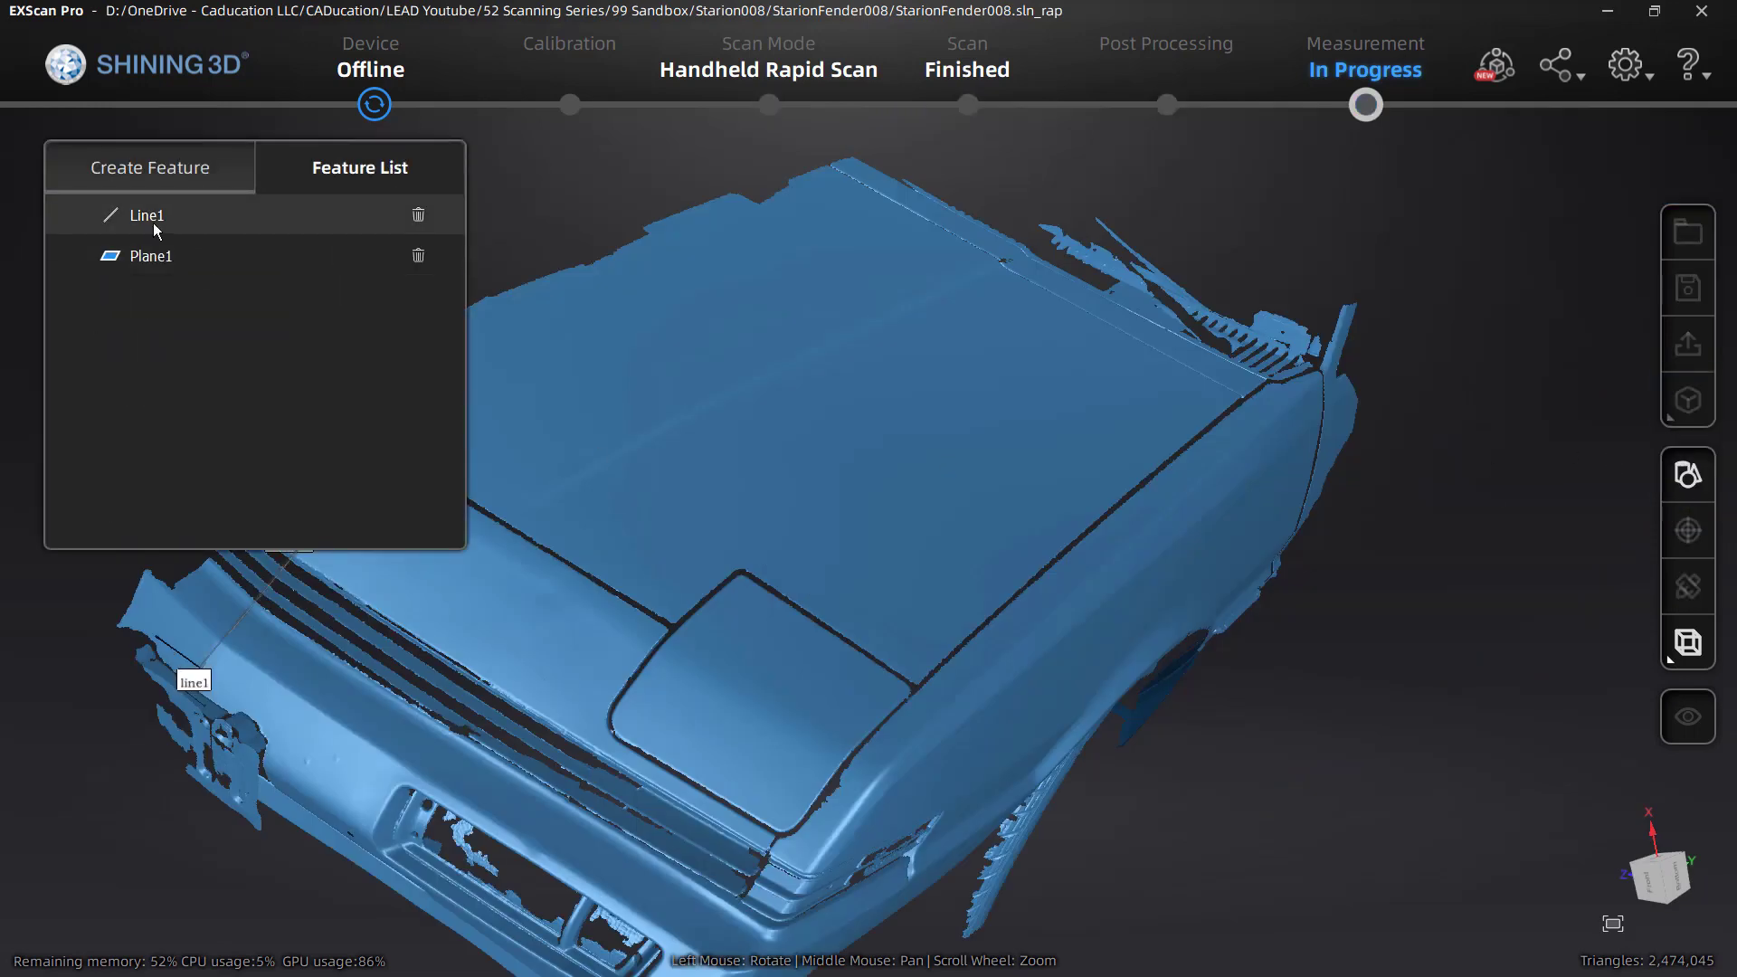
left_click(165, 173)
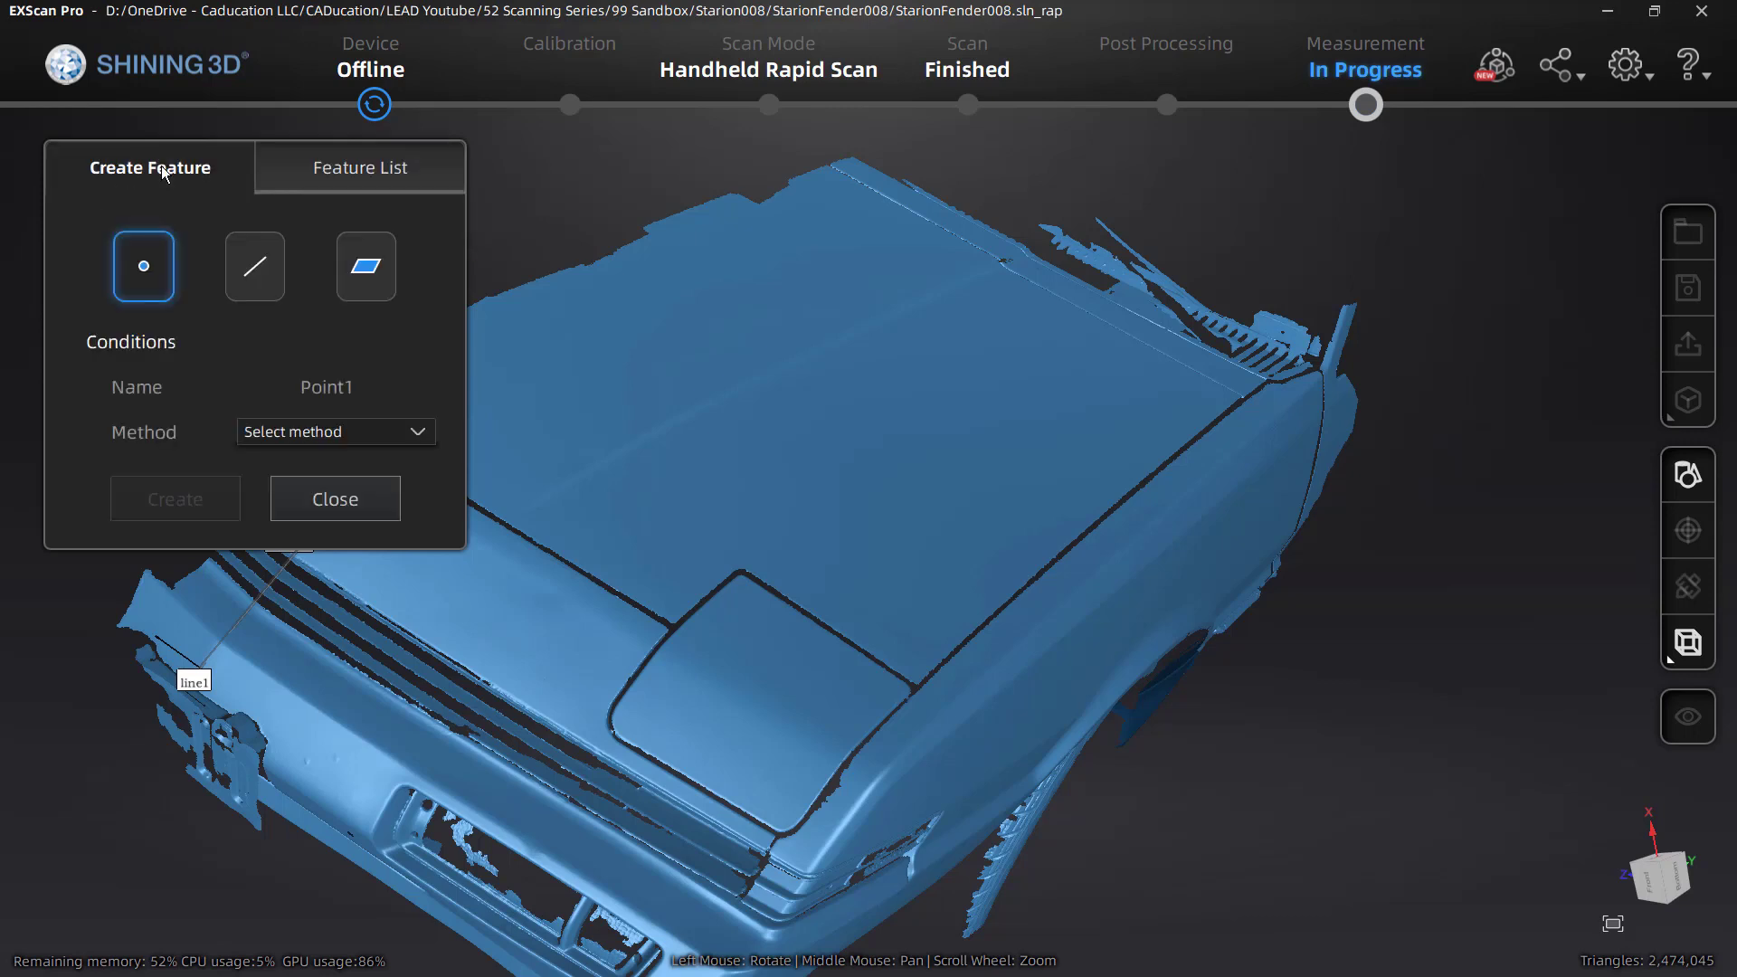
- Create a point with the Selected points method on the bumper's upper crease along the Plane1 outline, and close feature creation
left_click(301, 433)
left_click(296, 485)
middle_click_drag(251, 680, 563, 703)
scroll(567, 702, "up", 3)
scroll(595, 666, "up", 3)
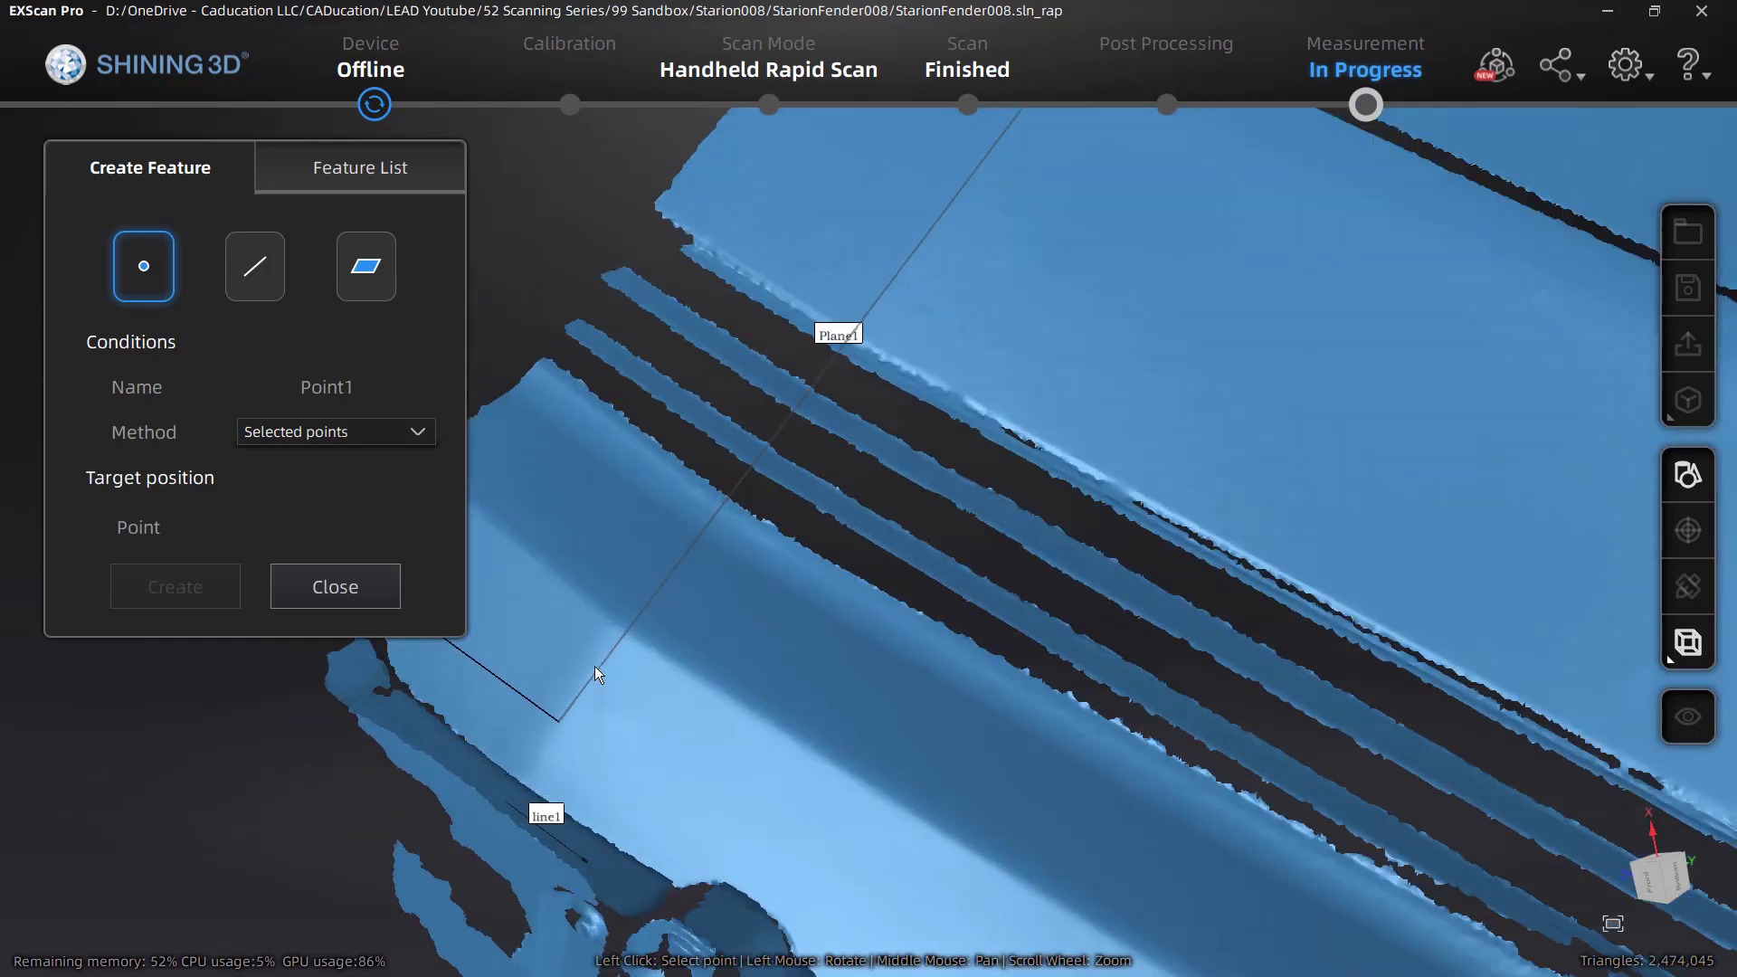
left_click(626, 629)
left_click(200, 593)
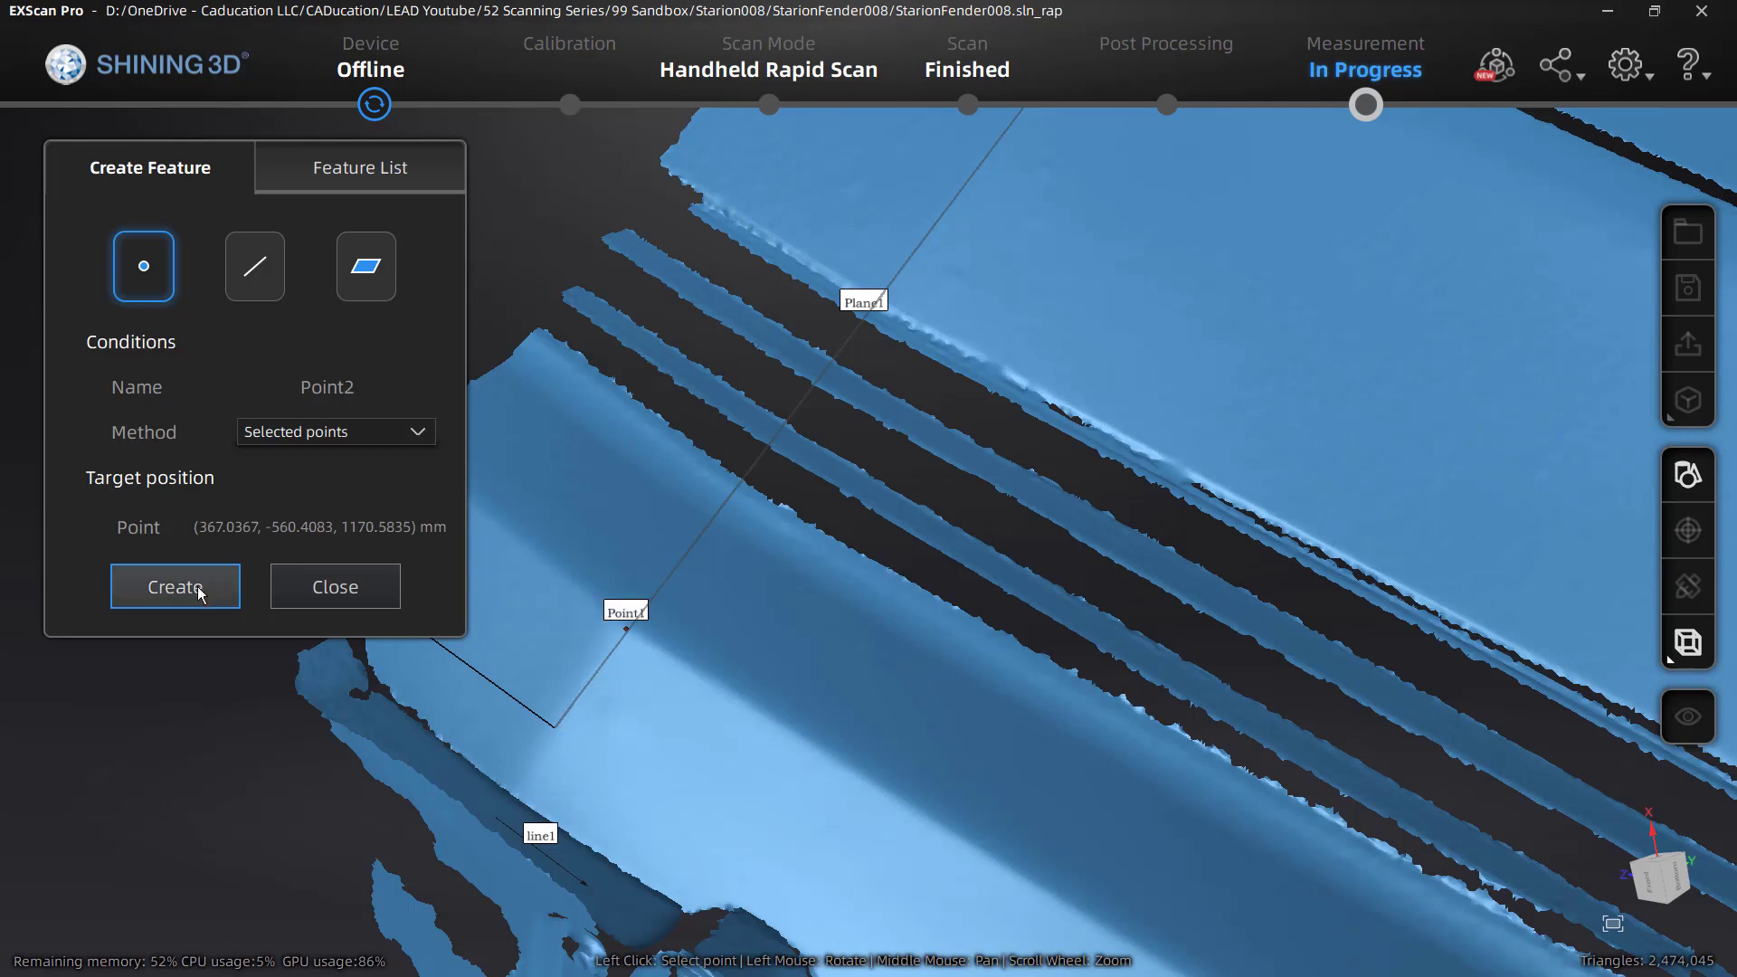
left_click(332, 590)
left_click_drag(326, 596, 806, 582)
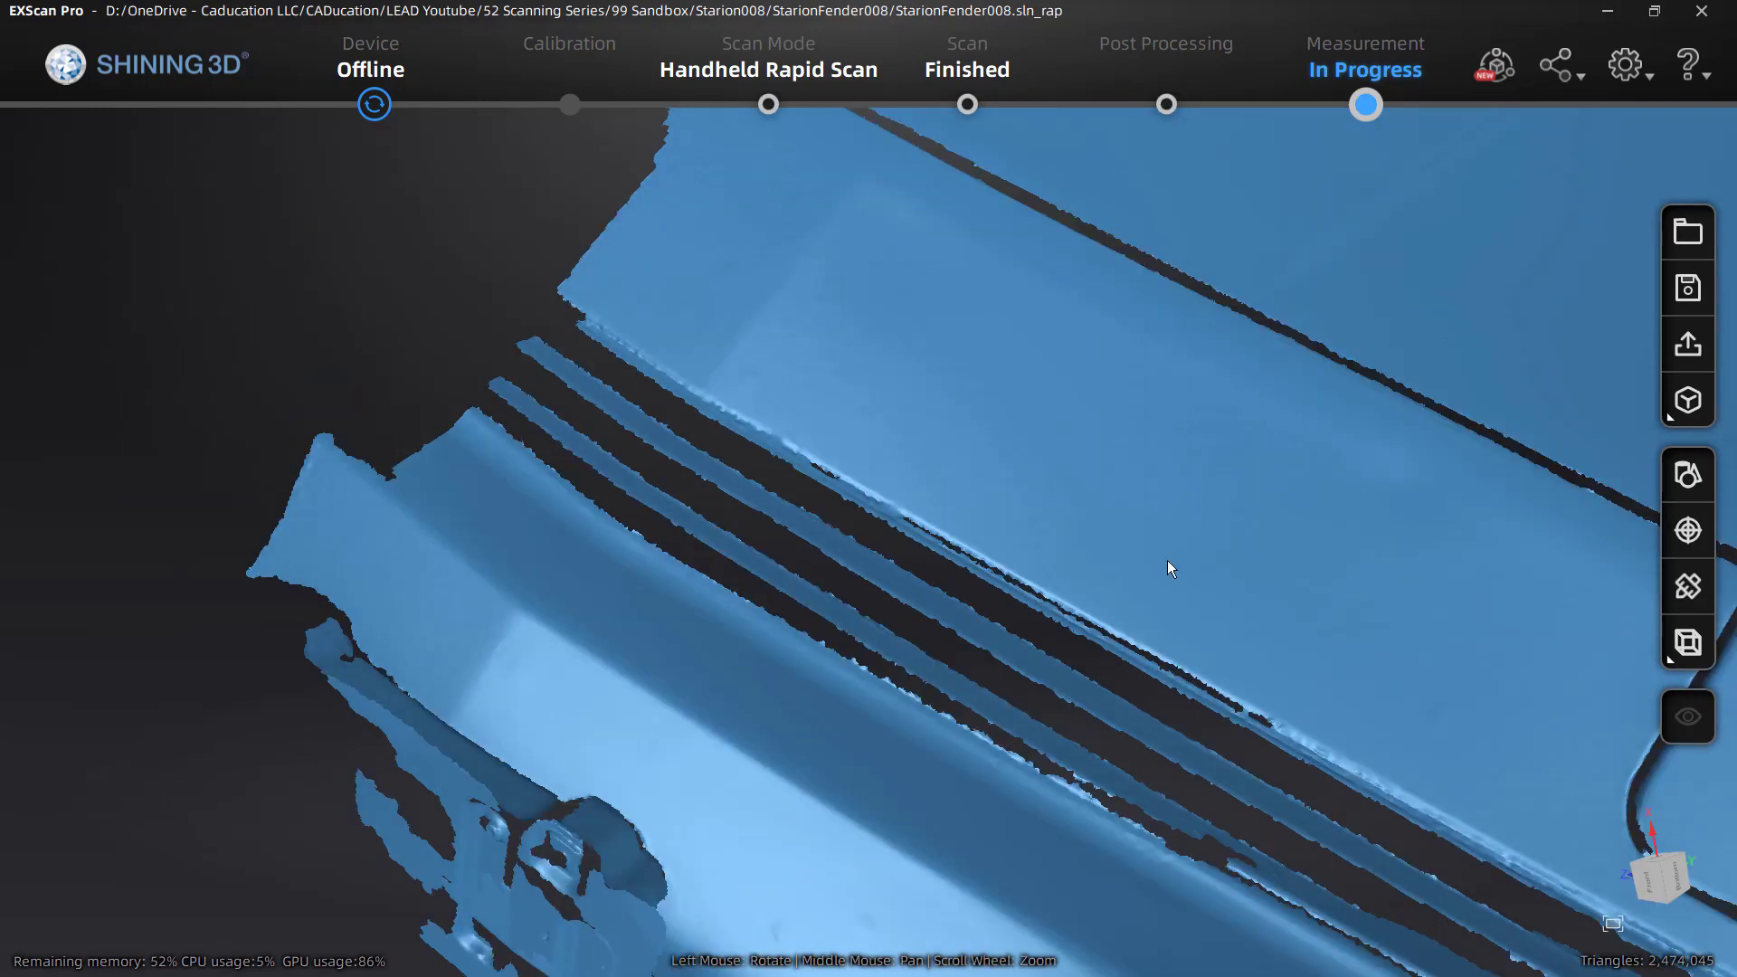
- Move the mesh with the 3-2-1 alignment using Plane1 constrained to Z-, Line1 to X- and Point1, and inspect its orientation
left_click(1685, 531)
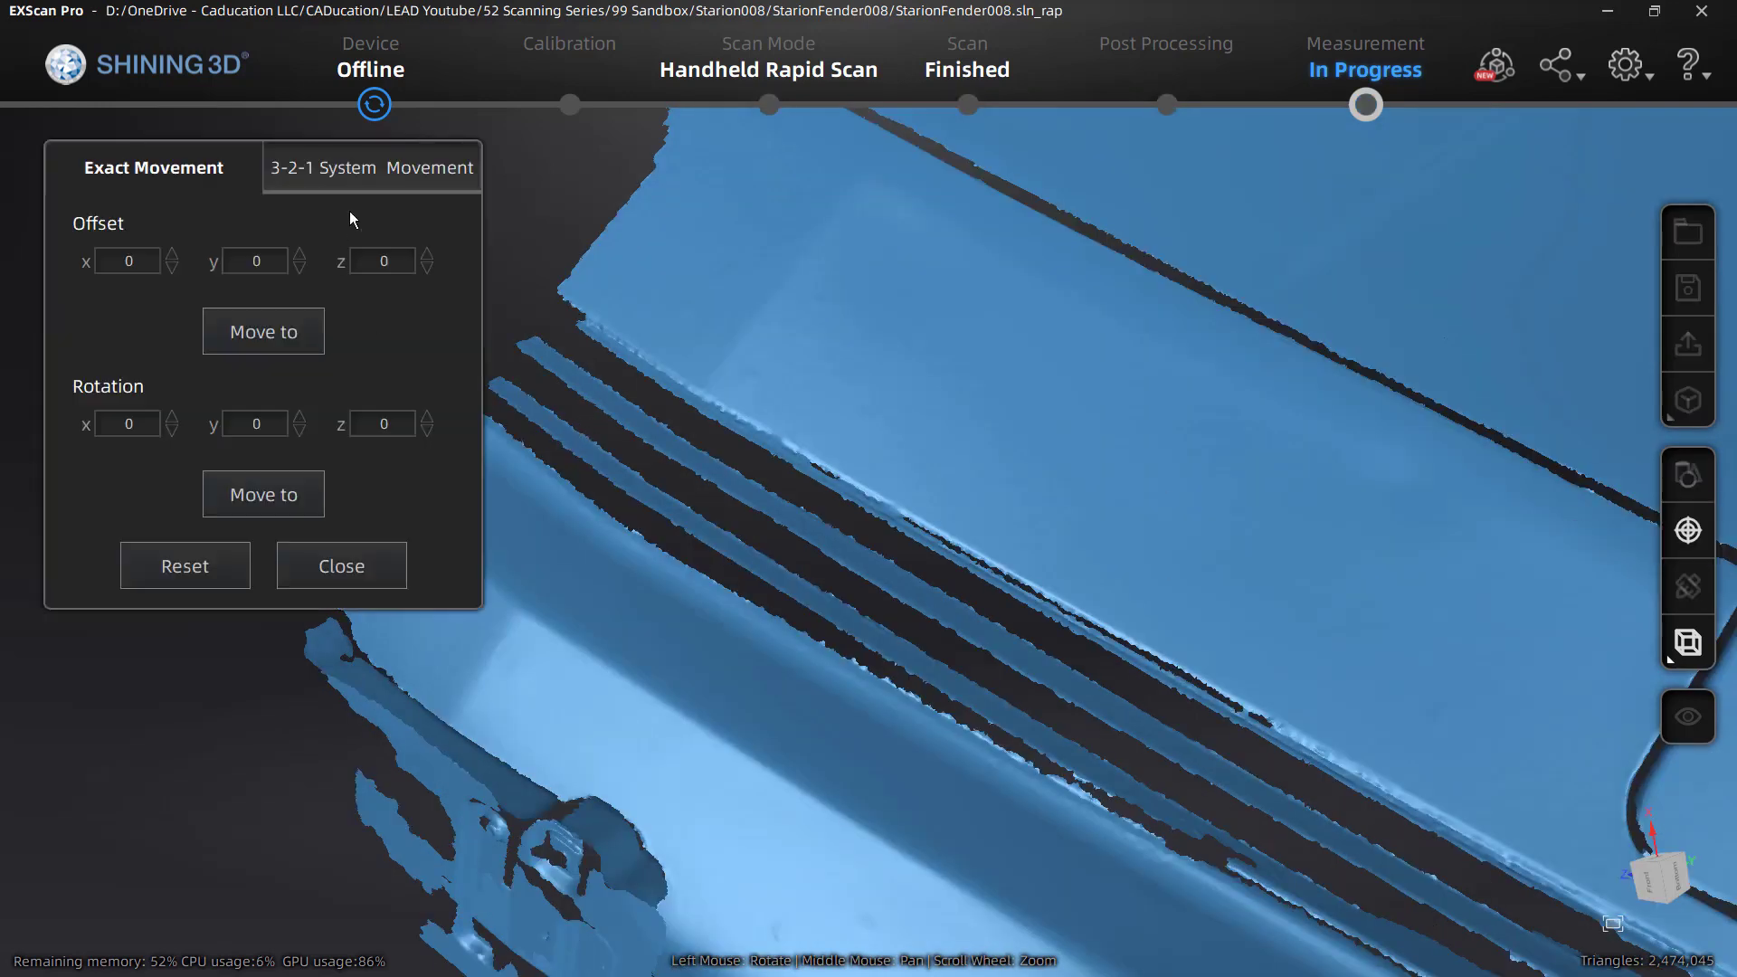
left_click(367, 181)
left_click(242, 273)
left_click(171, 349)
left_click(213, 317)
left_click(161, 398)
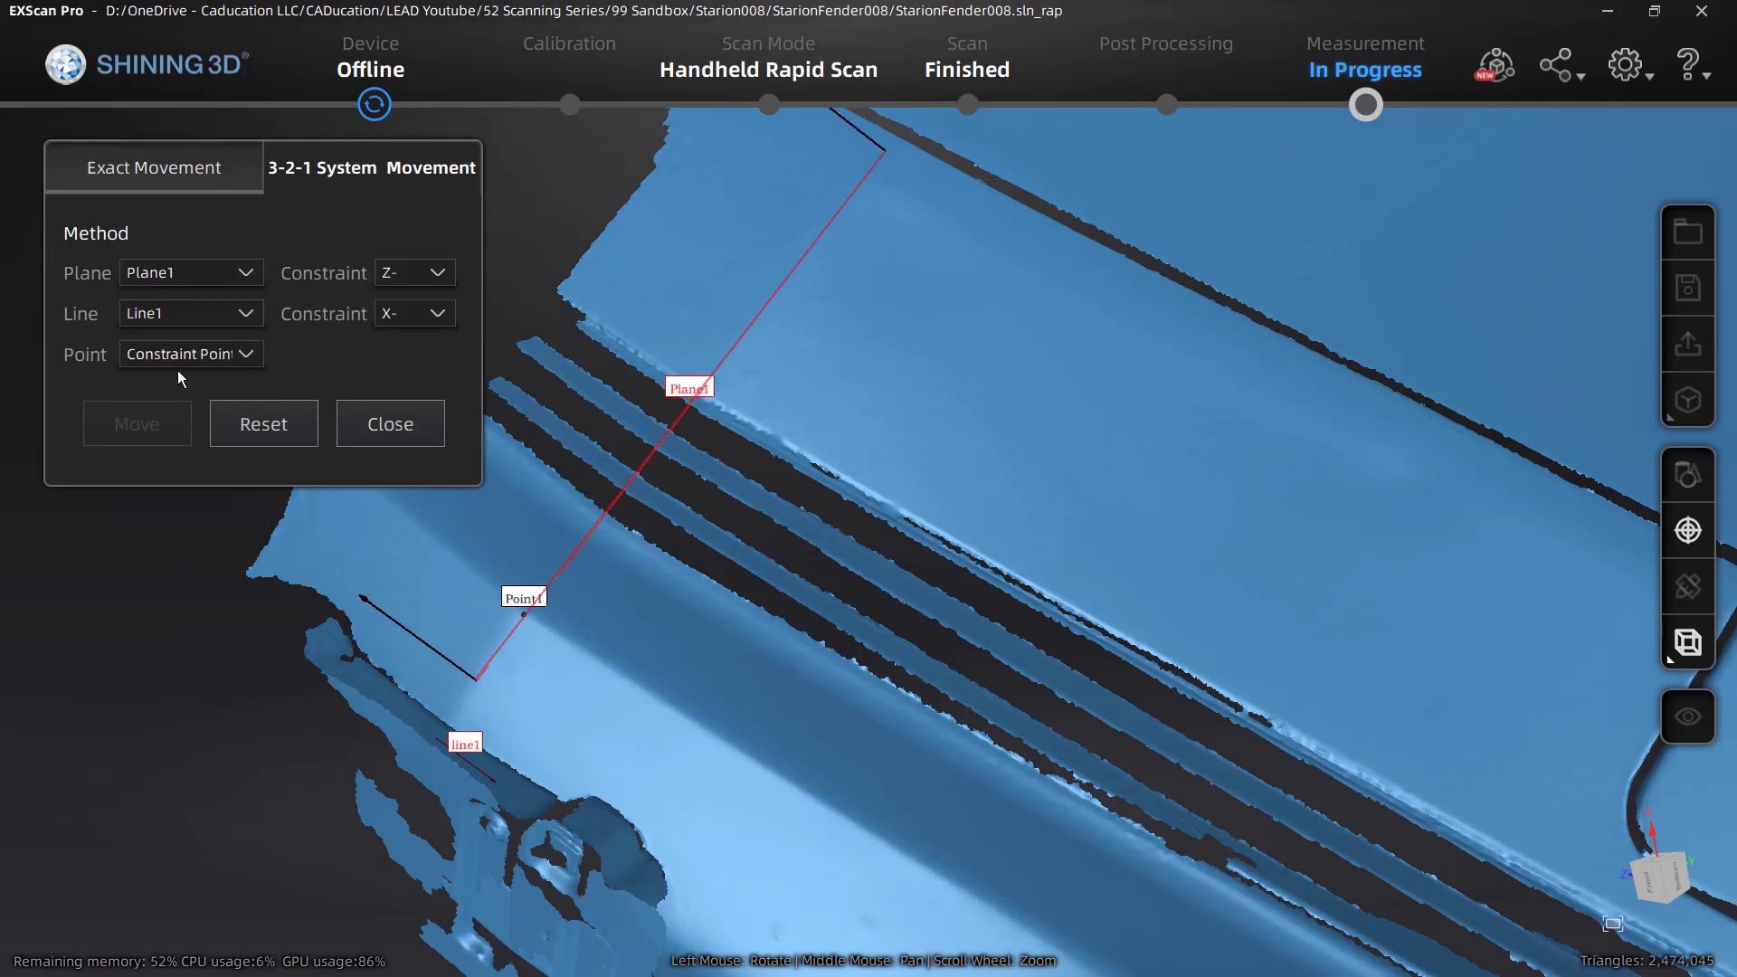
left_click(199, 357)
left_click(145, 431)
left_click(147, 434)
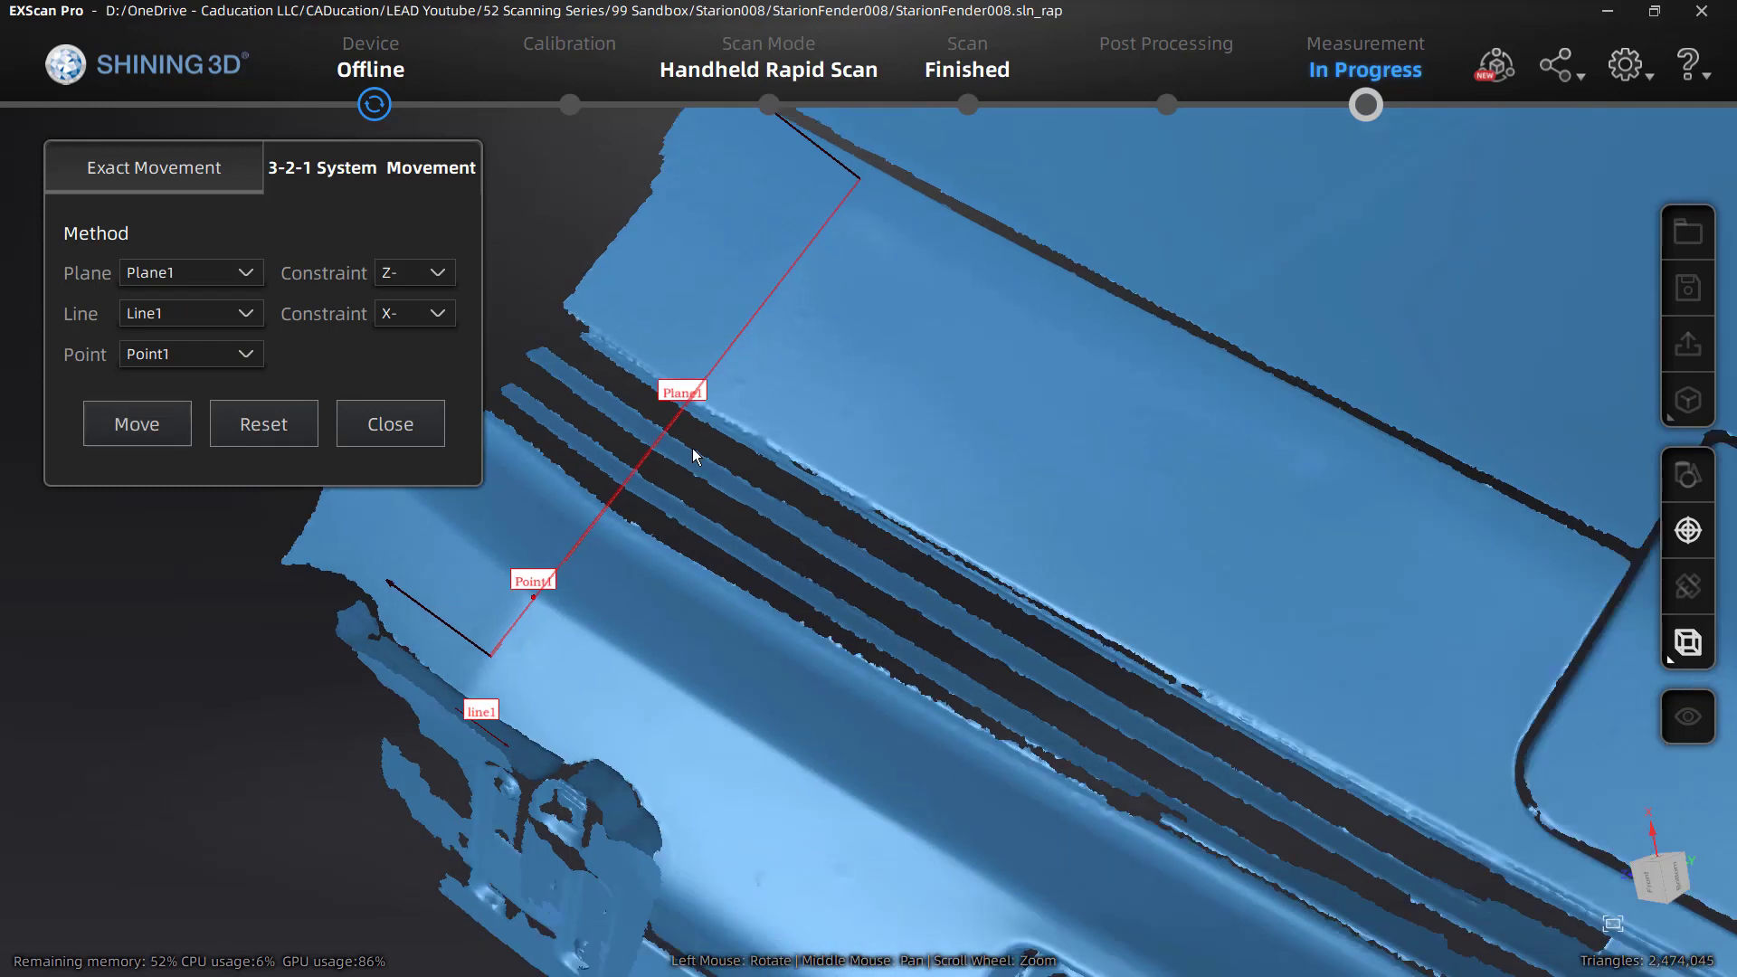
left_click(148, 425)
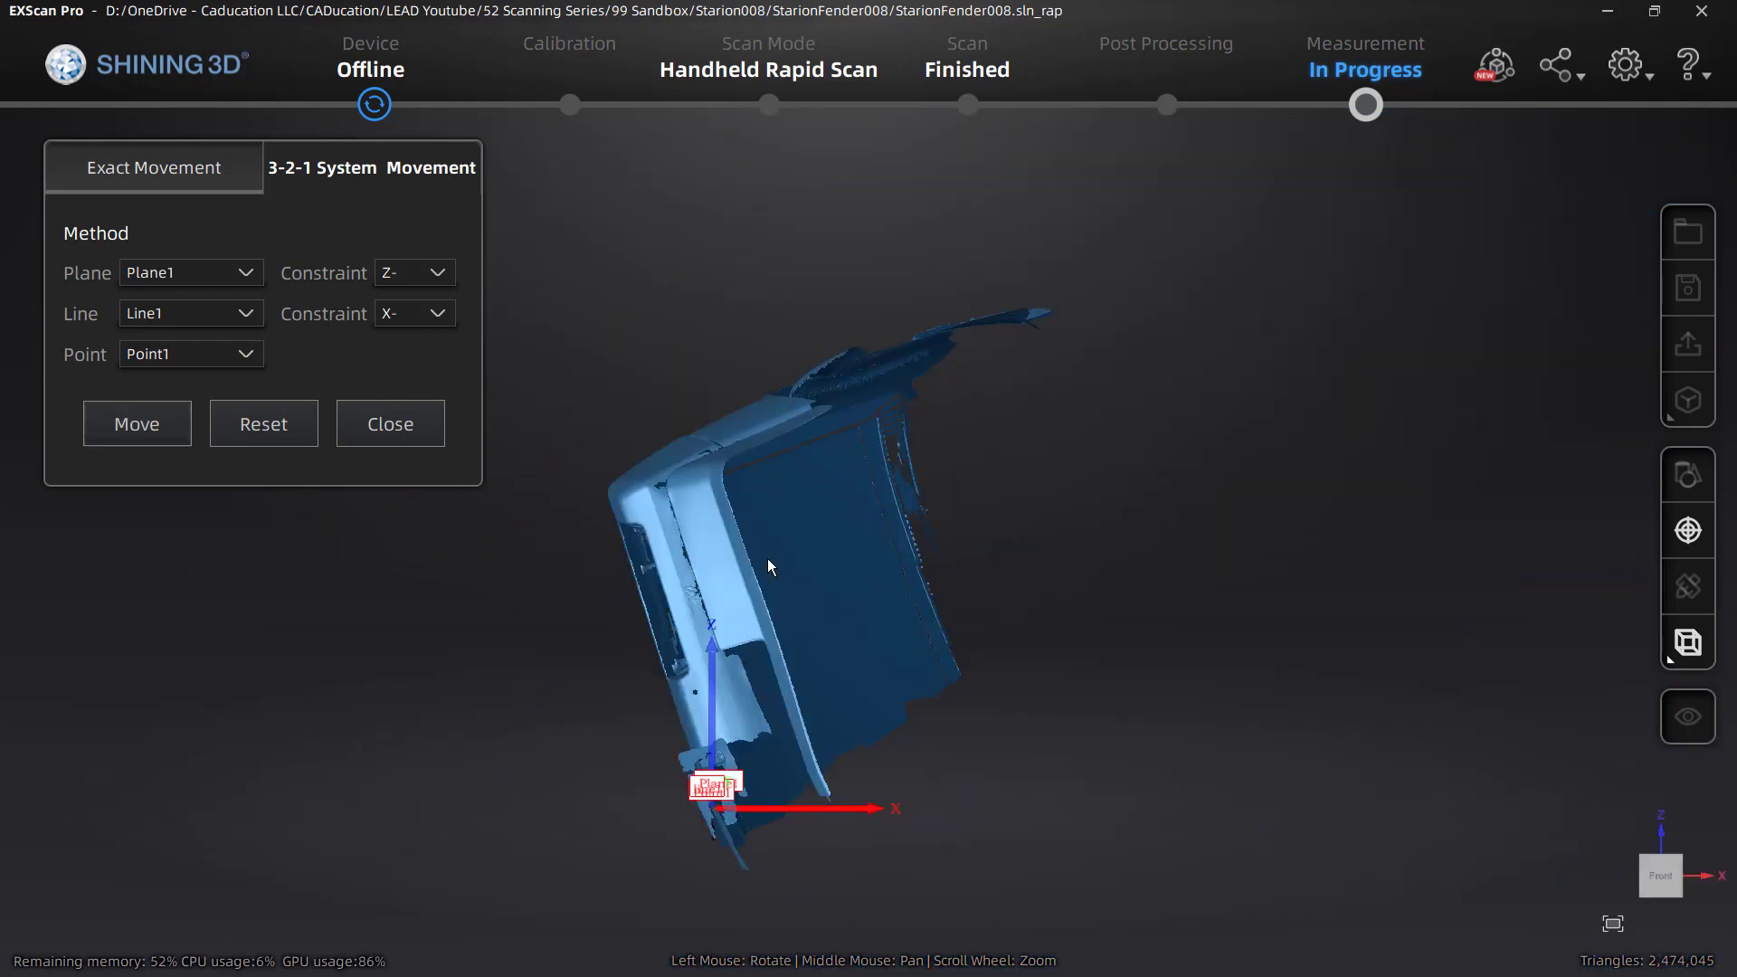
left_click_drag(989, 509, 1197, 426)
left_click_drag(1087, 486, 944, 590)
- Try the alignment with the Line1 constraint set to X+ and examine the resulting axes around the bumper
left_click(408, 317)
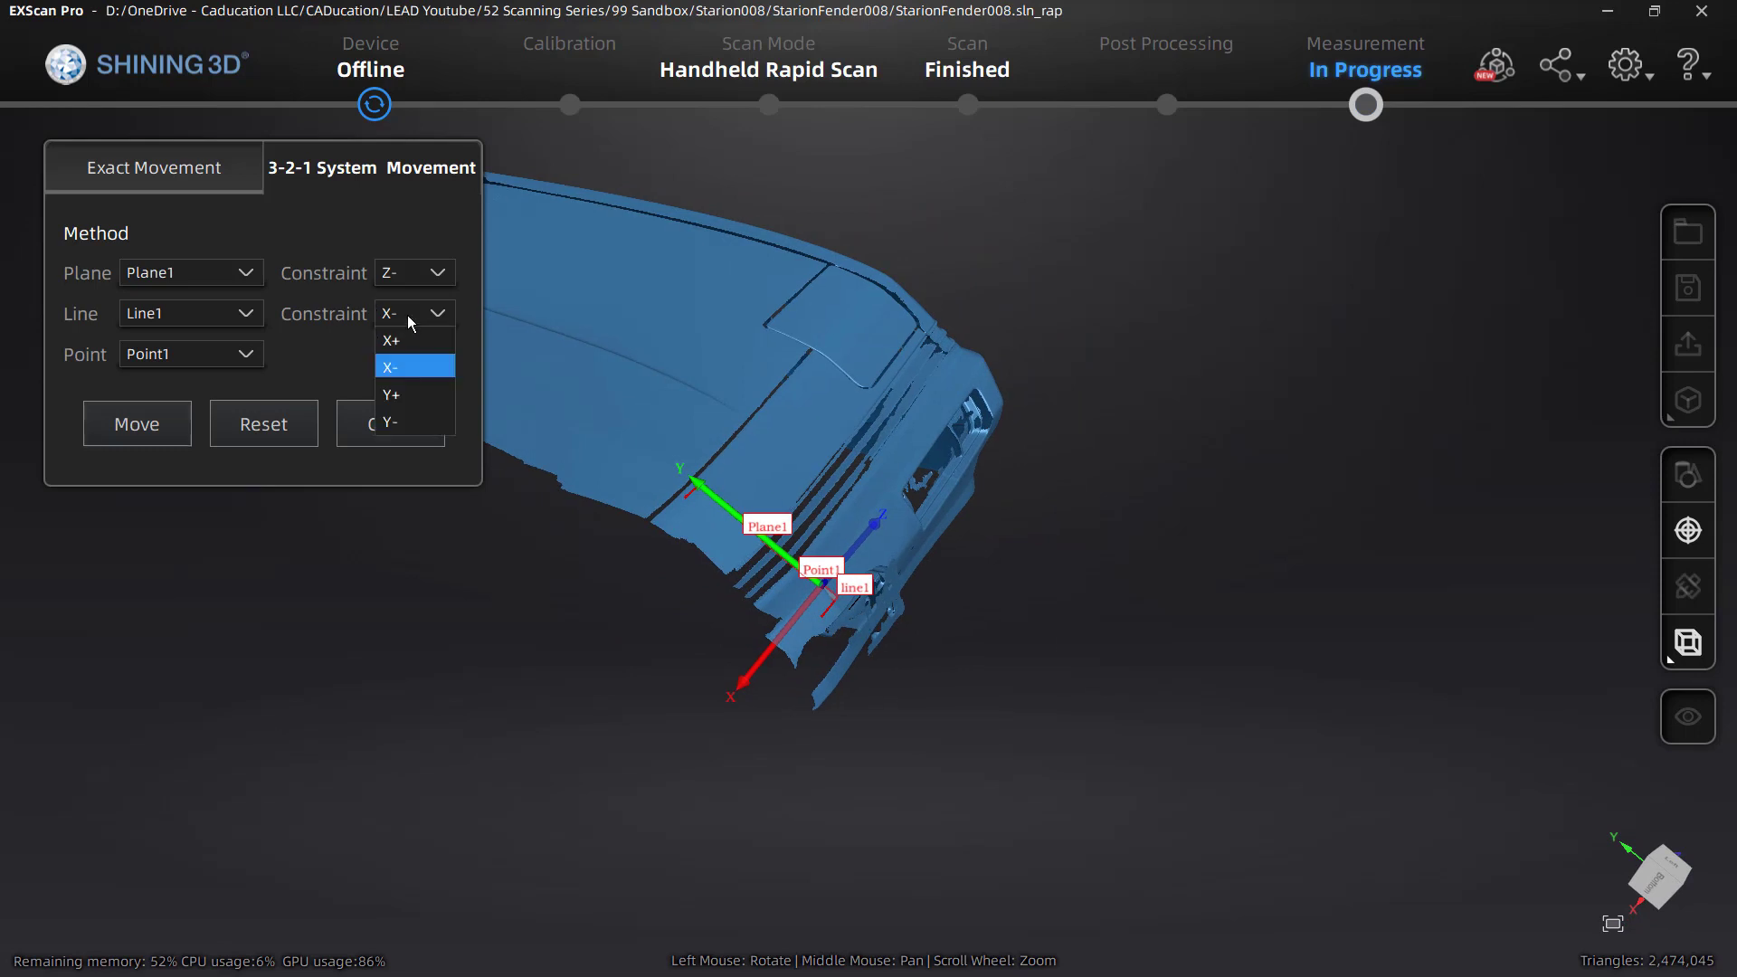
left_click(406, 345)
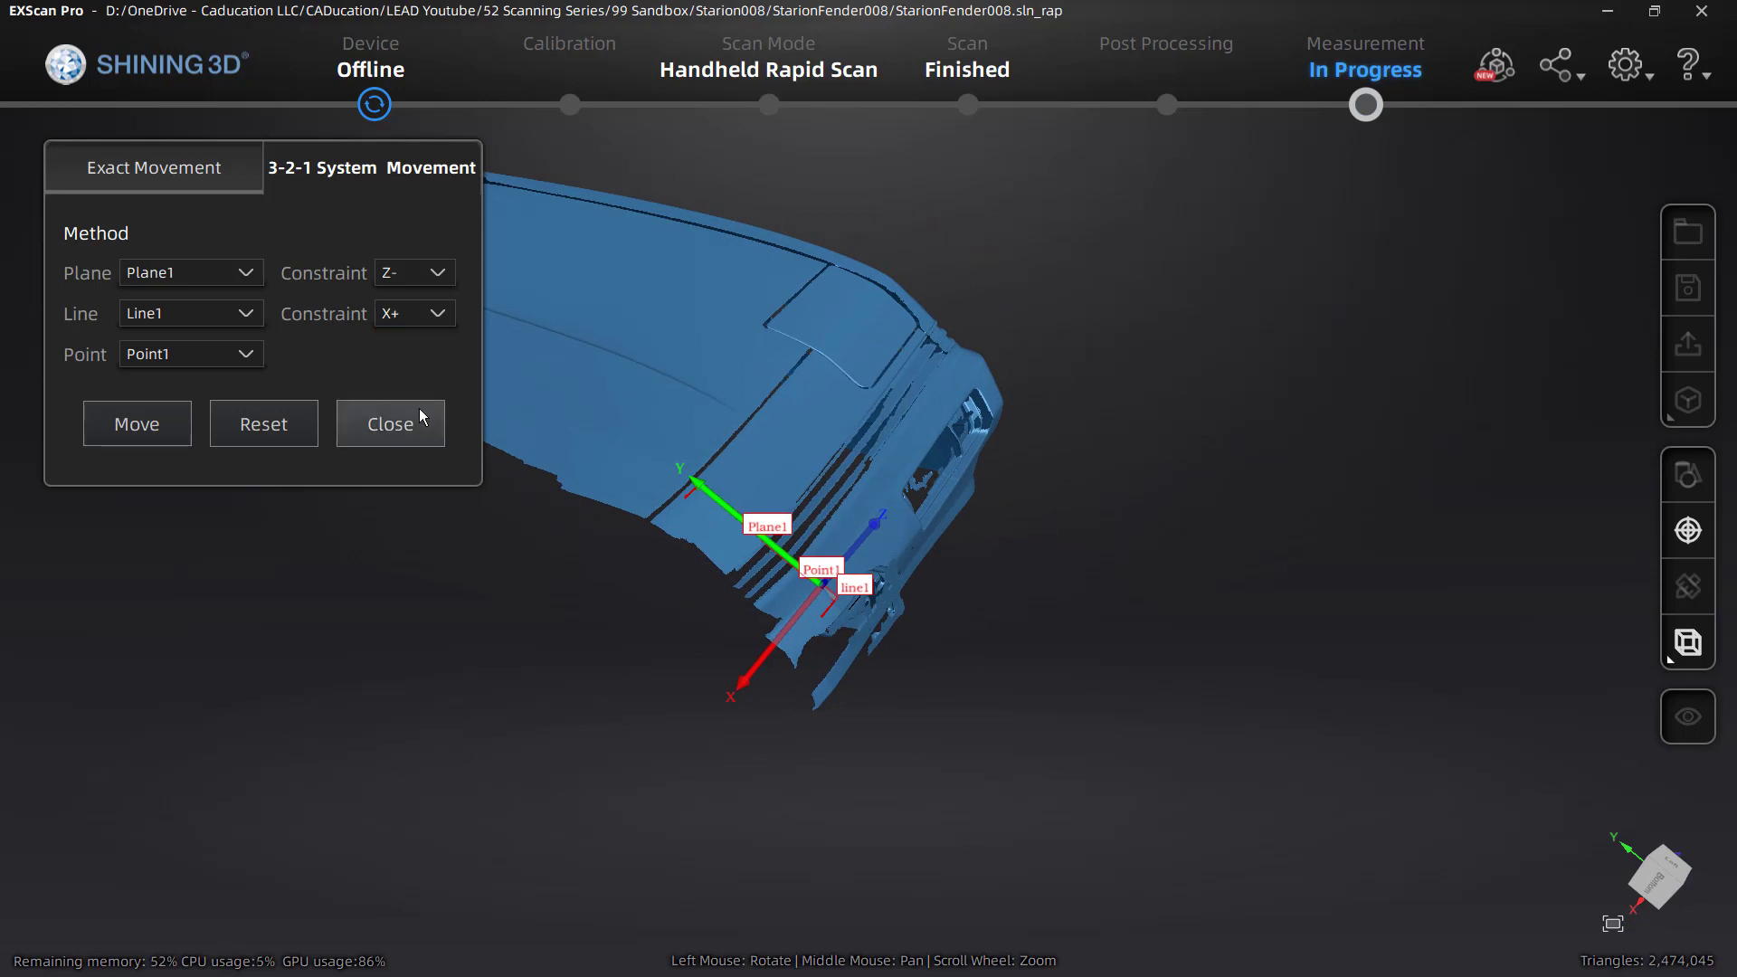
left_click(148, 425)
left_click_drag(688, 534, 883, 448)
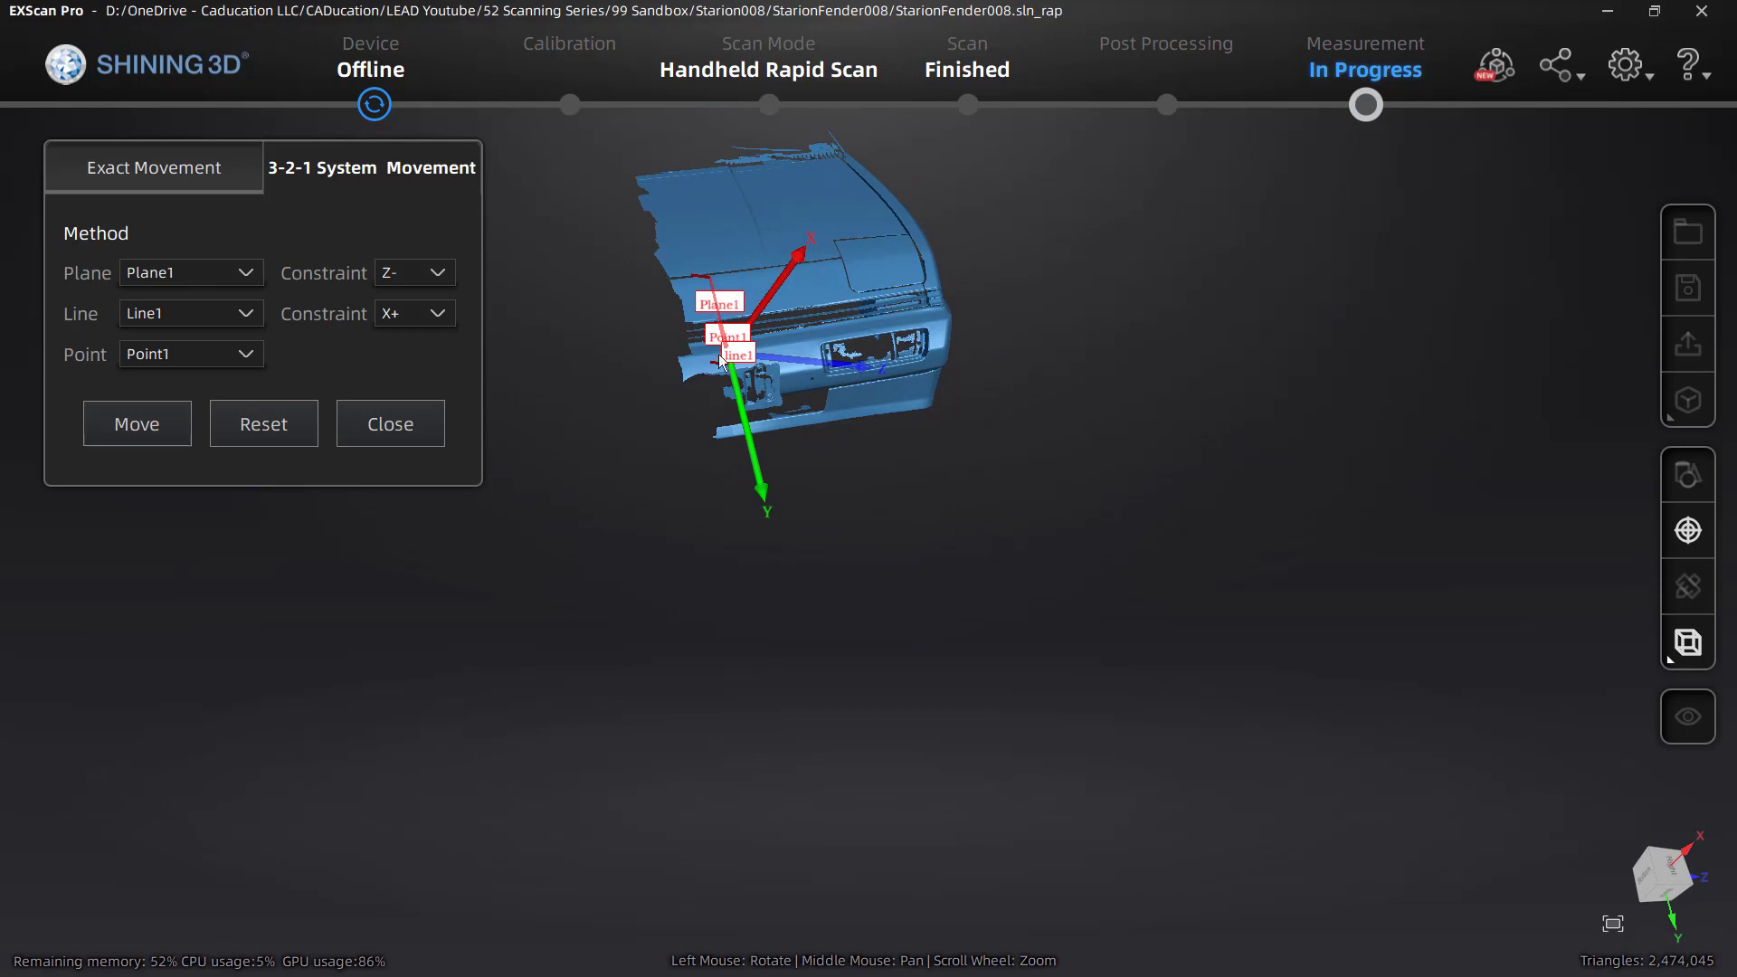
scroll(739, 333, "up", 4)
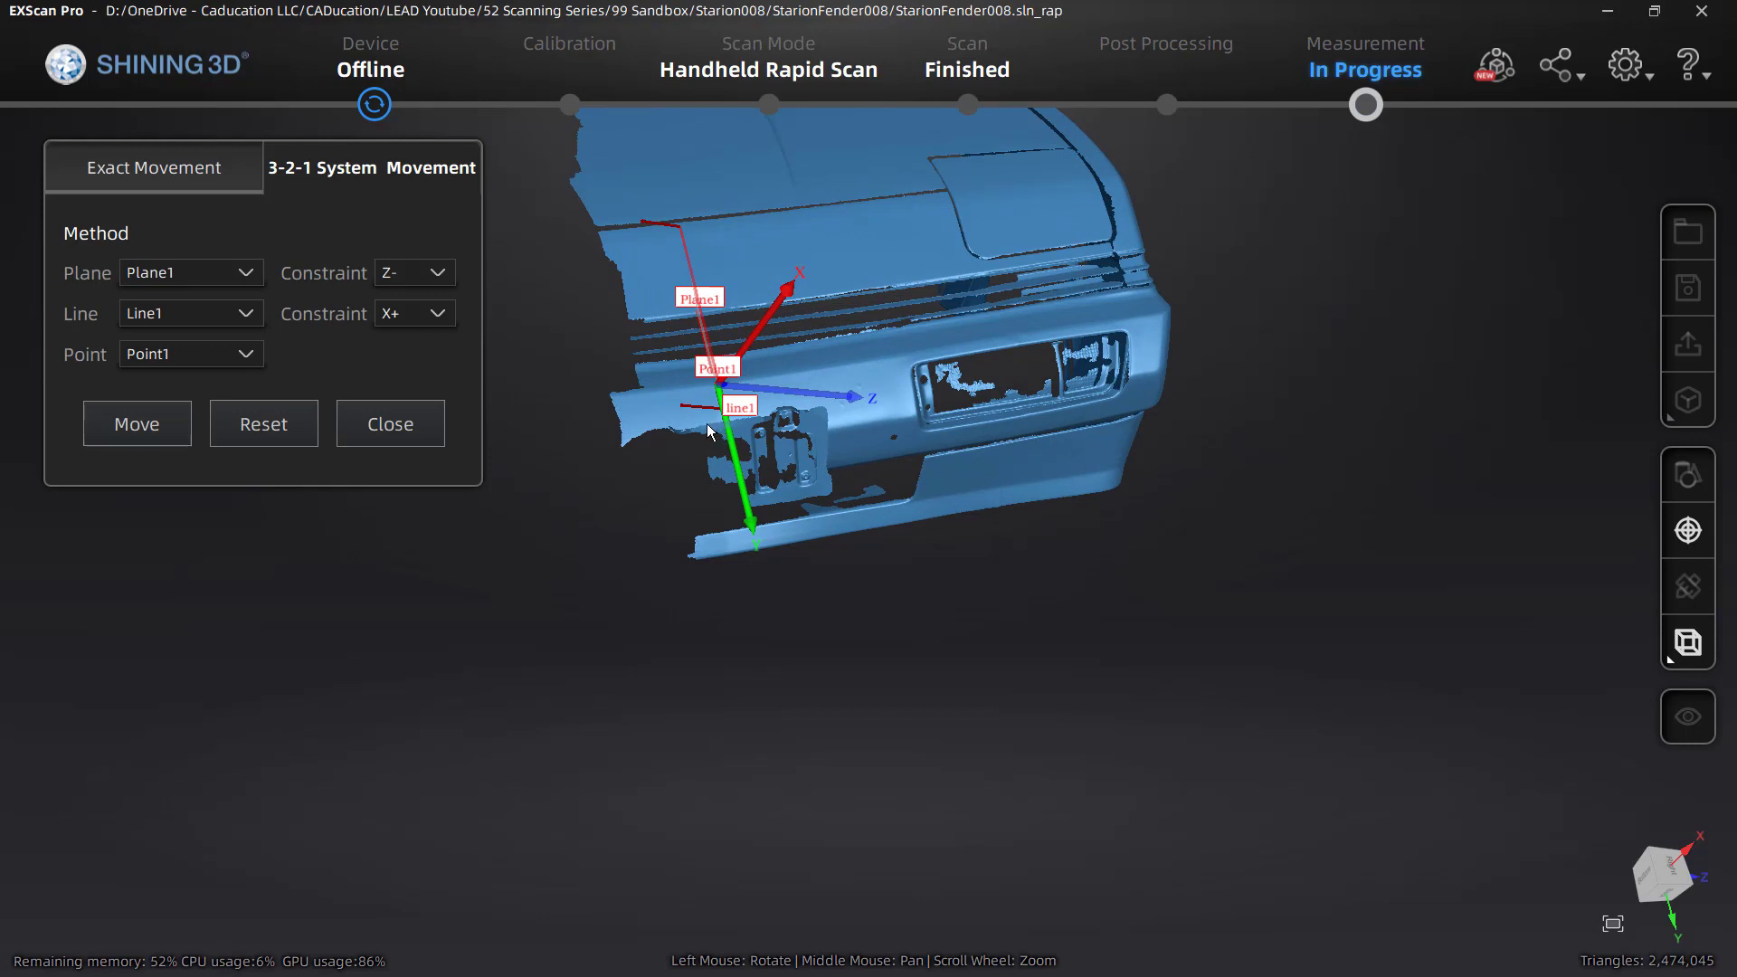
left_click_drag(738, 412, 741, 433)
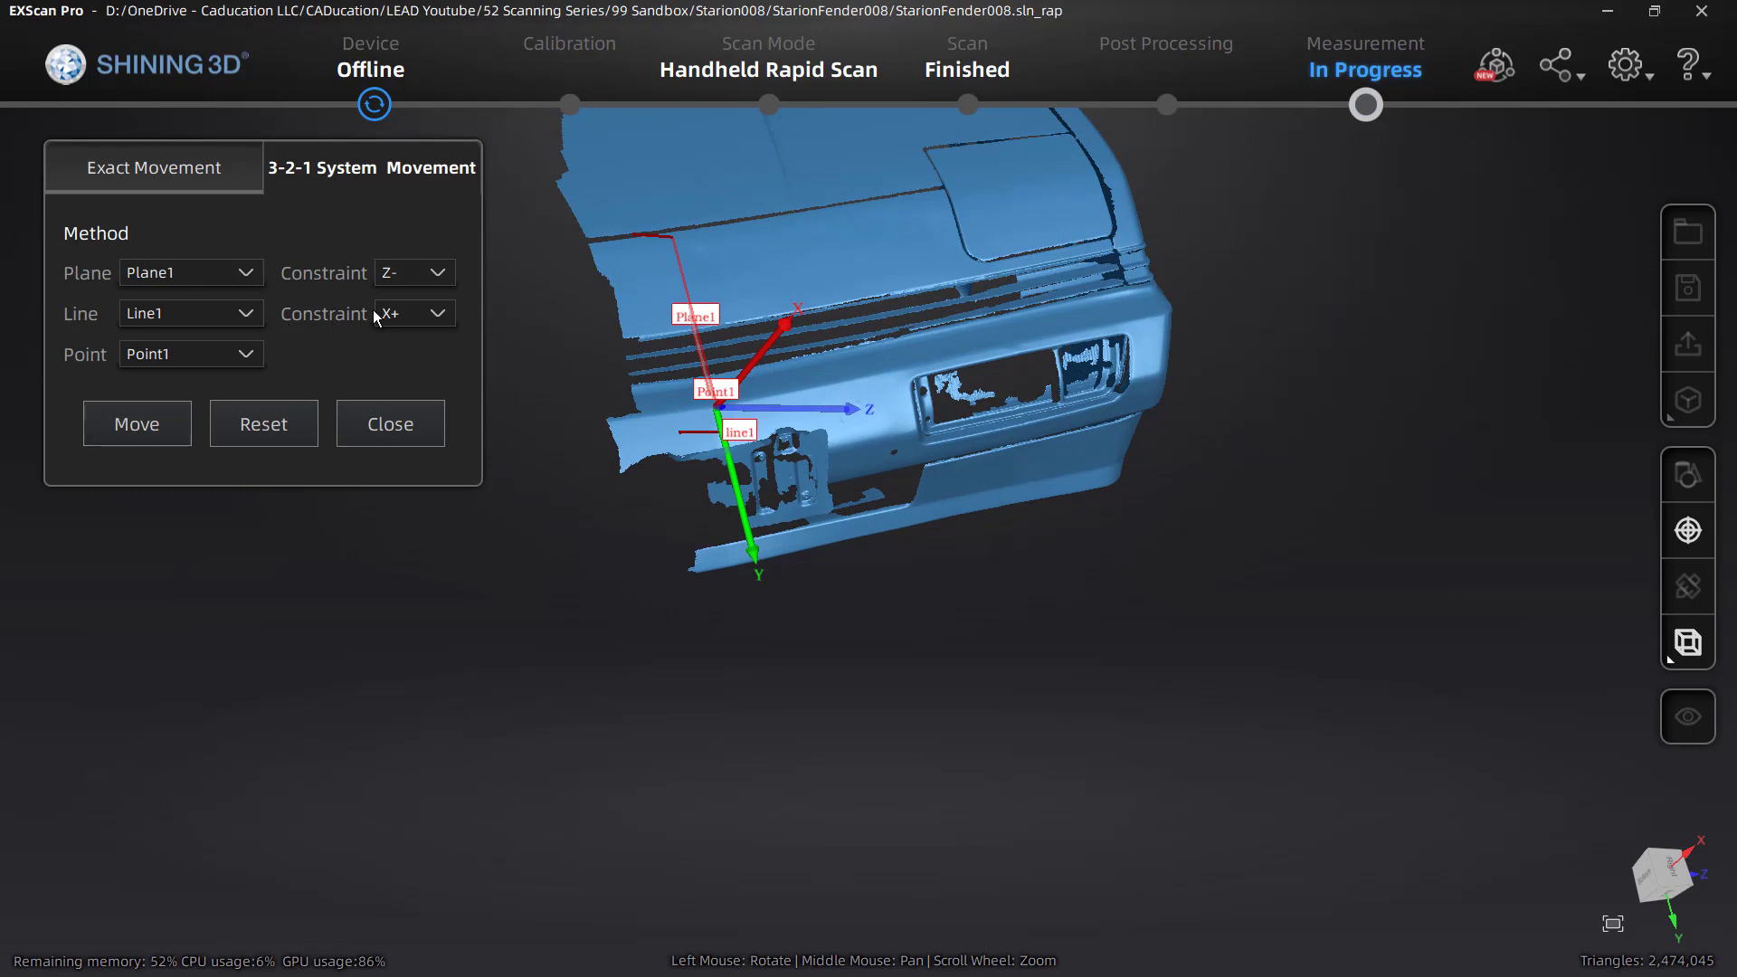
- Set the Line1 constraint back to X-, move the mesh again and check it in the front view
left_click(432, 314)
left_click(406, 371)
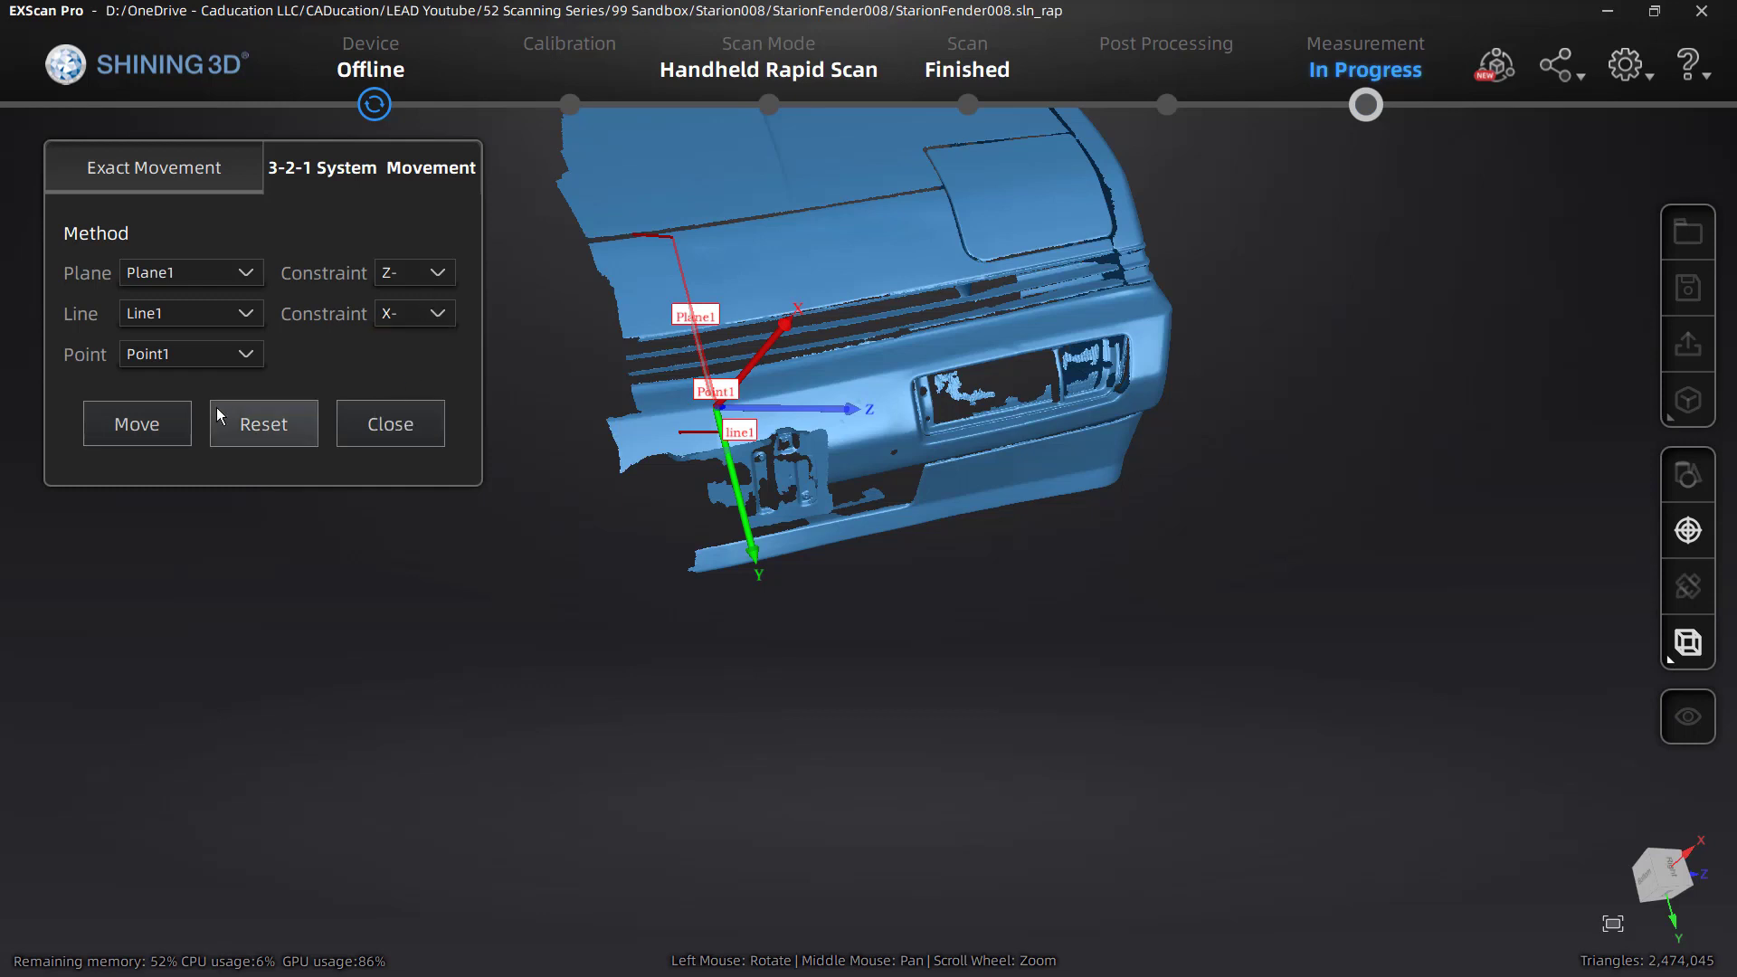
left_click(135, 425)
scroll(767, 460, "down", 5)
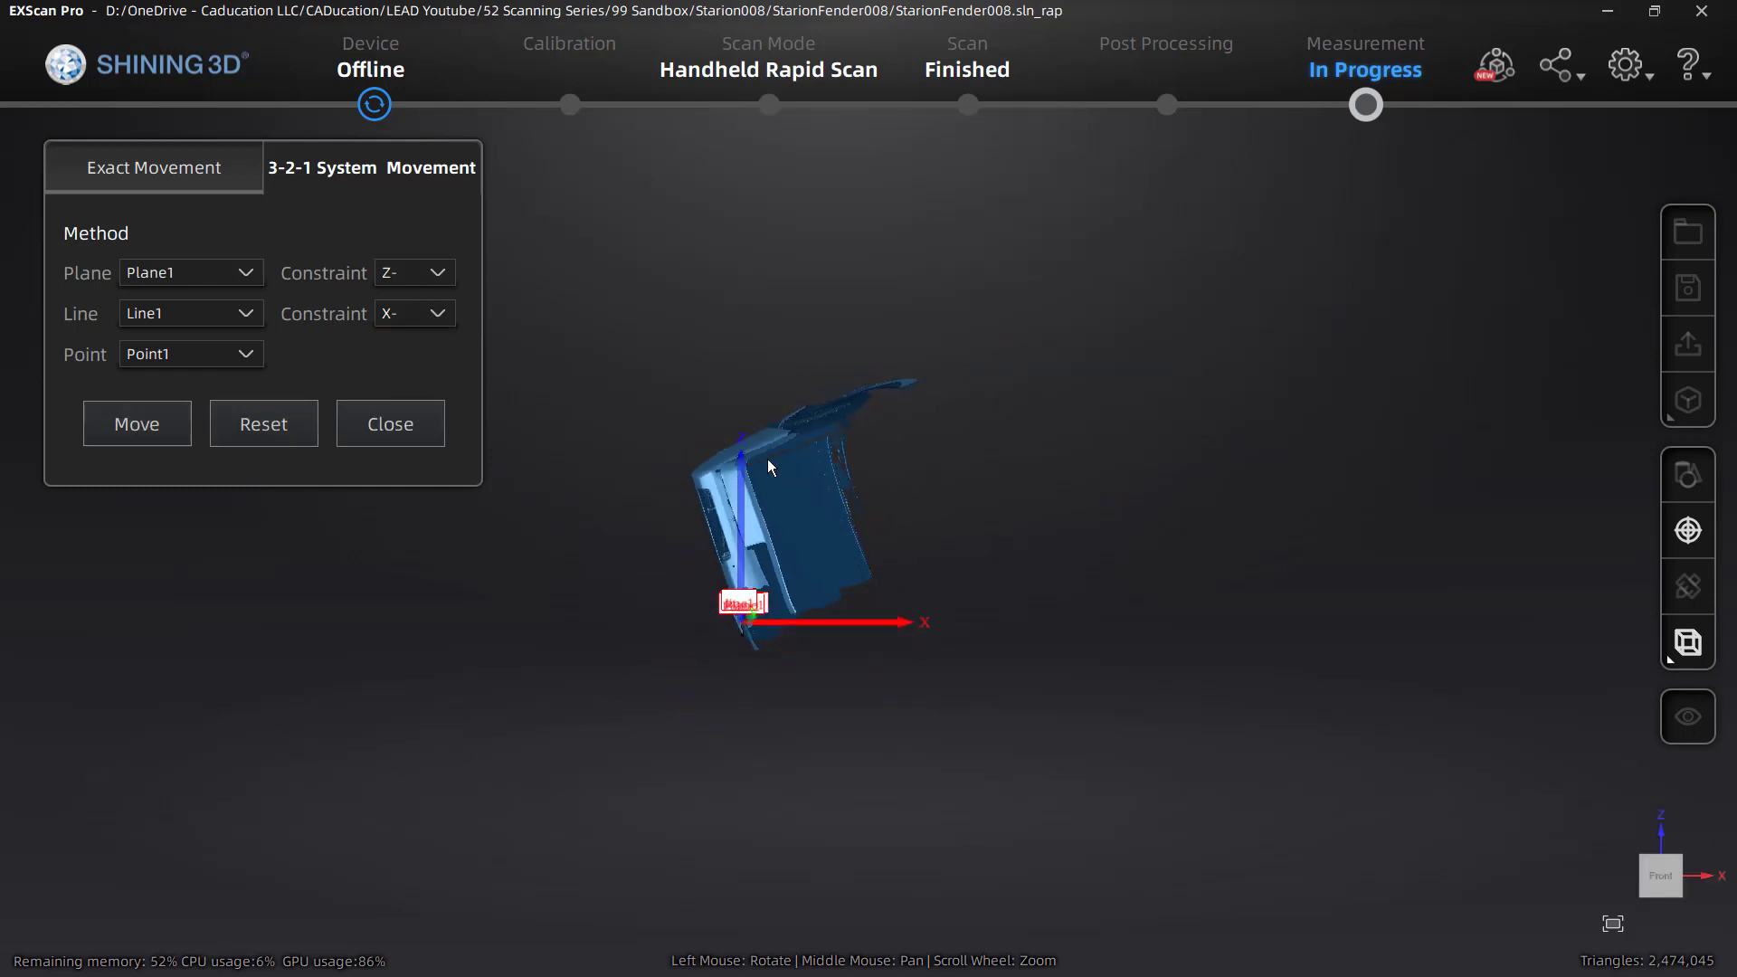
left_click(1660, 879)
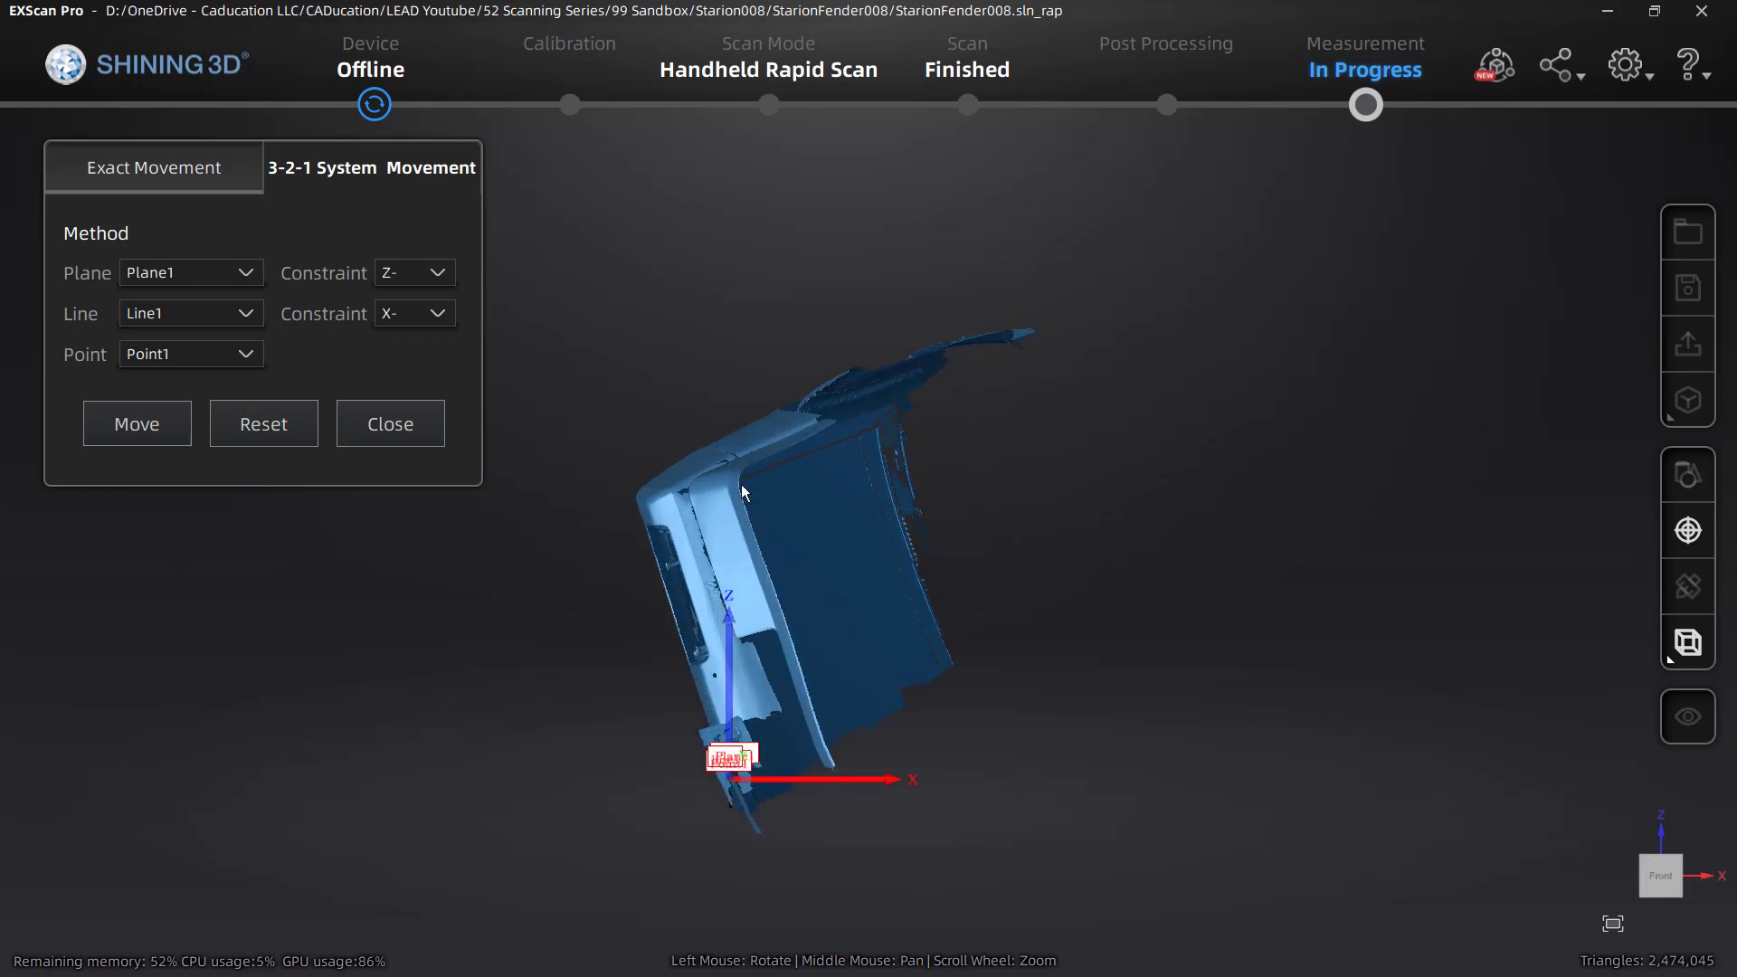
- Close the alignment, examine the mesh's front end for further reference features, and open feature creation
left_click(398, 425)
scroll(941, 470, "down", 3)
middle_click_drag(931, 403, 1279, 547)
left_click_drag(1272, 546, 1245, 613)
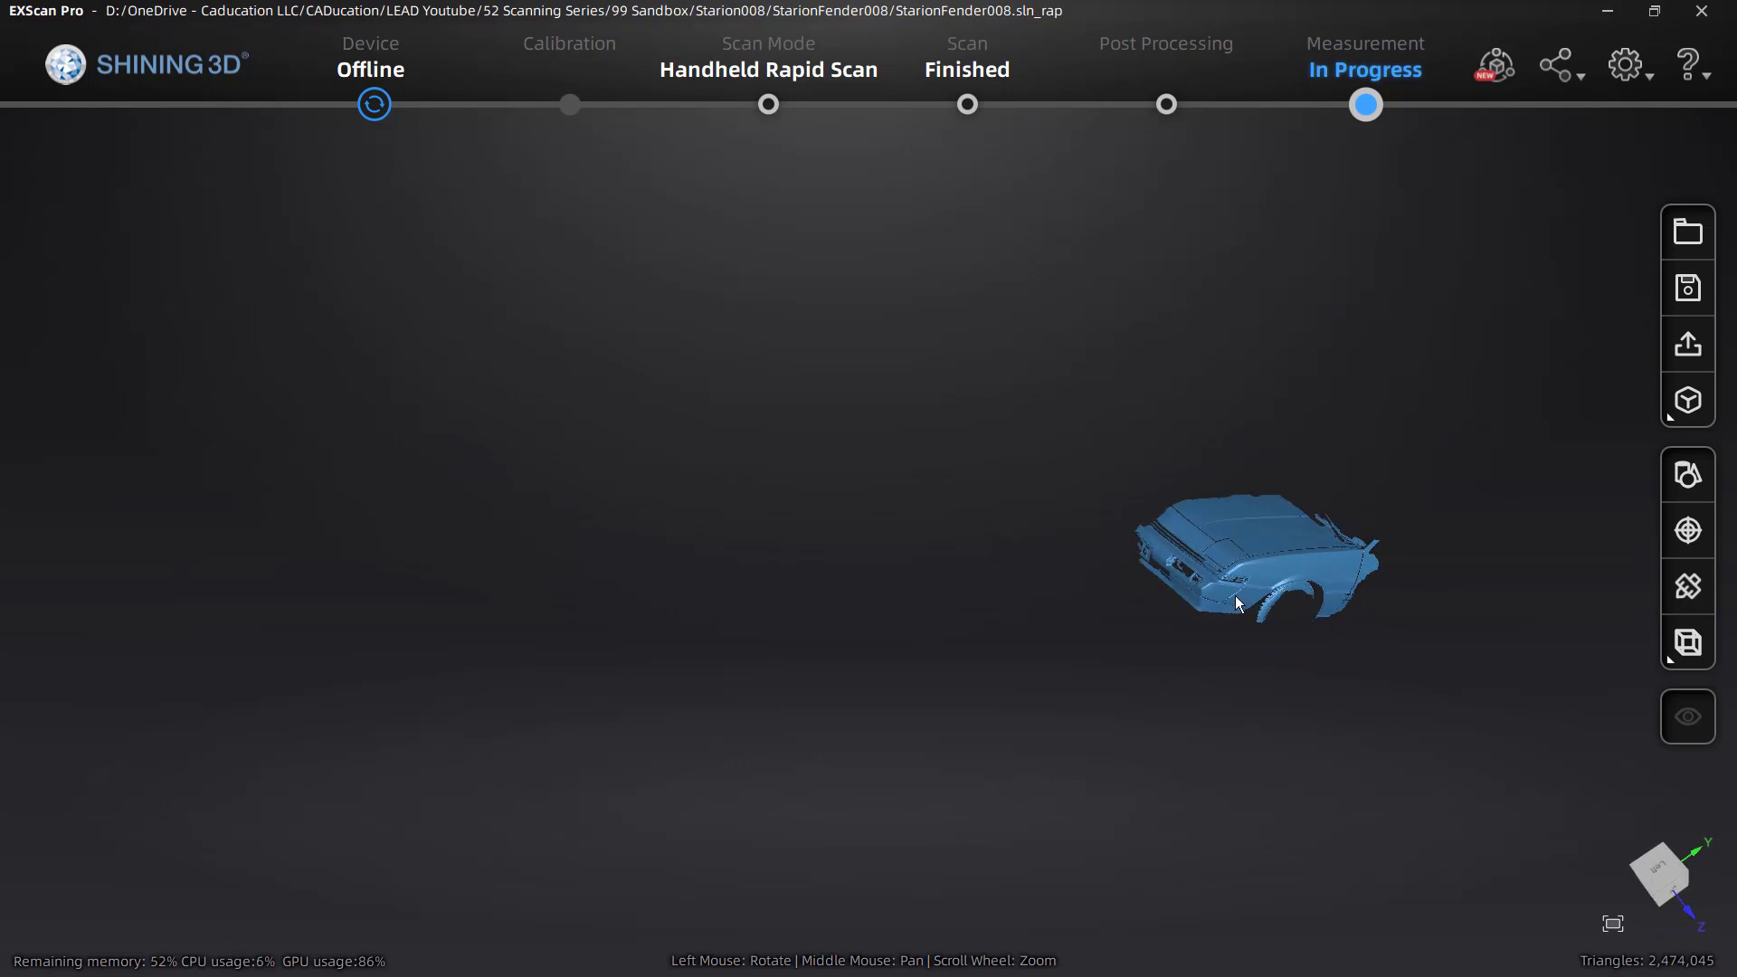
middle_click_drag(1245, 605, 736, 619)
scroll(689, 600, "up", 2)
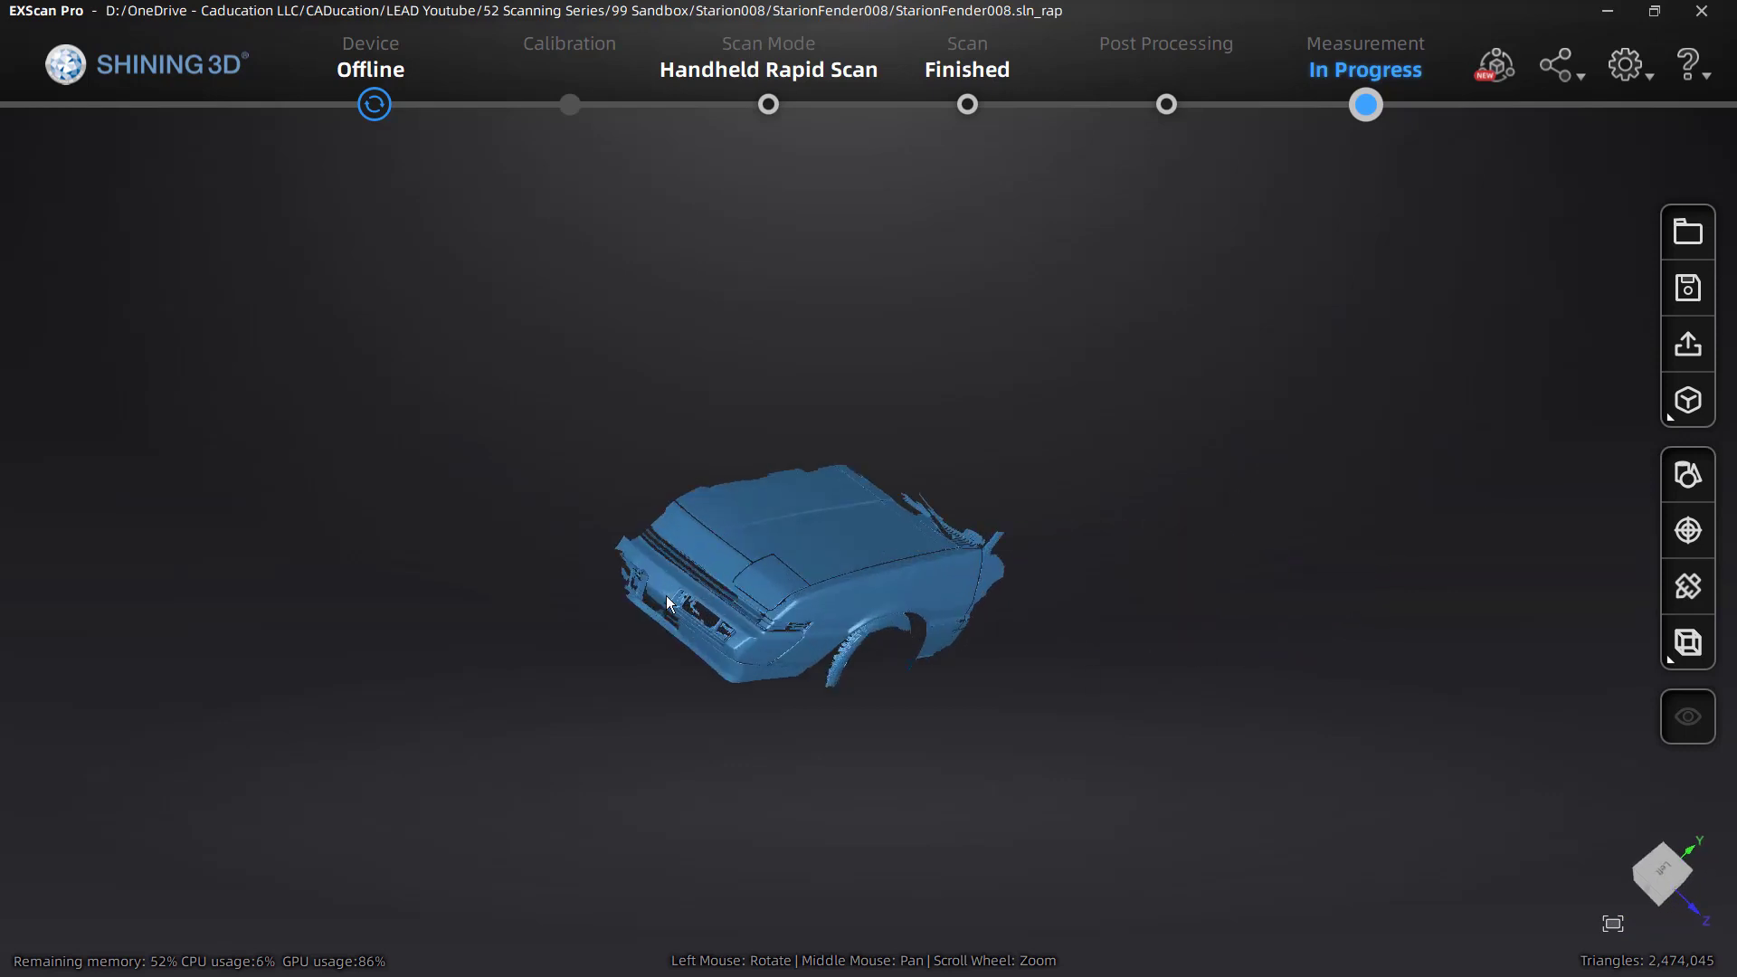
scroll(690, 601, "up", 3)
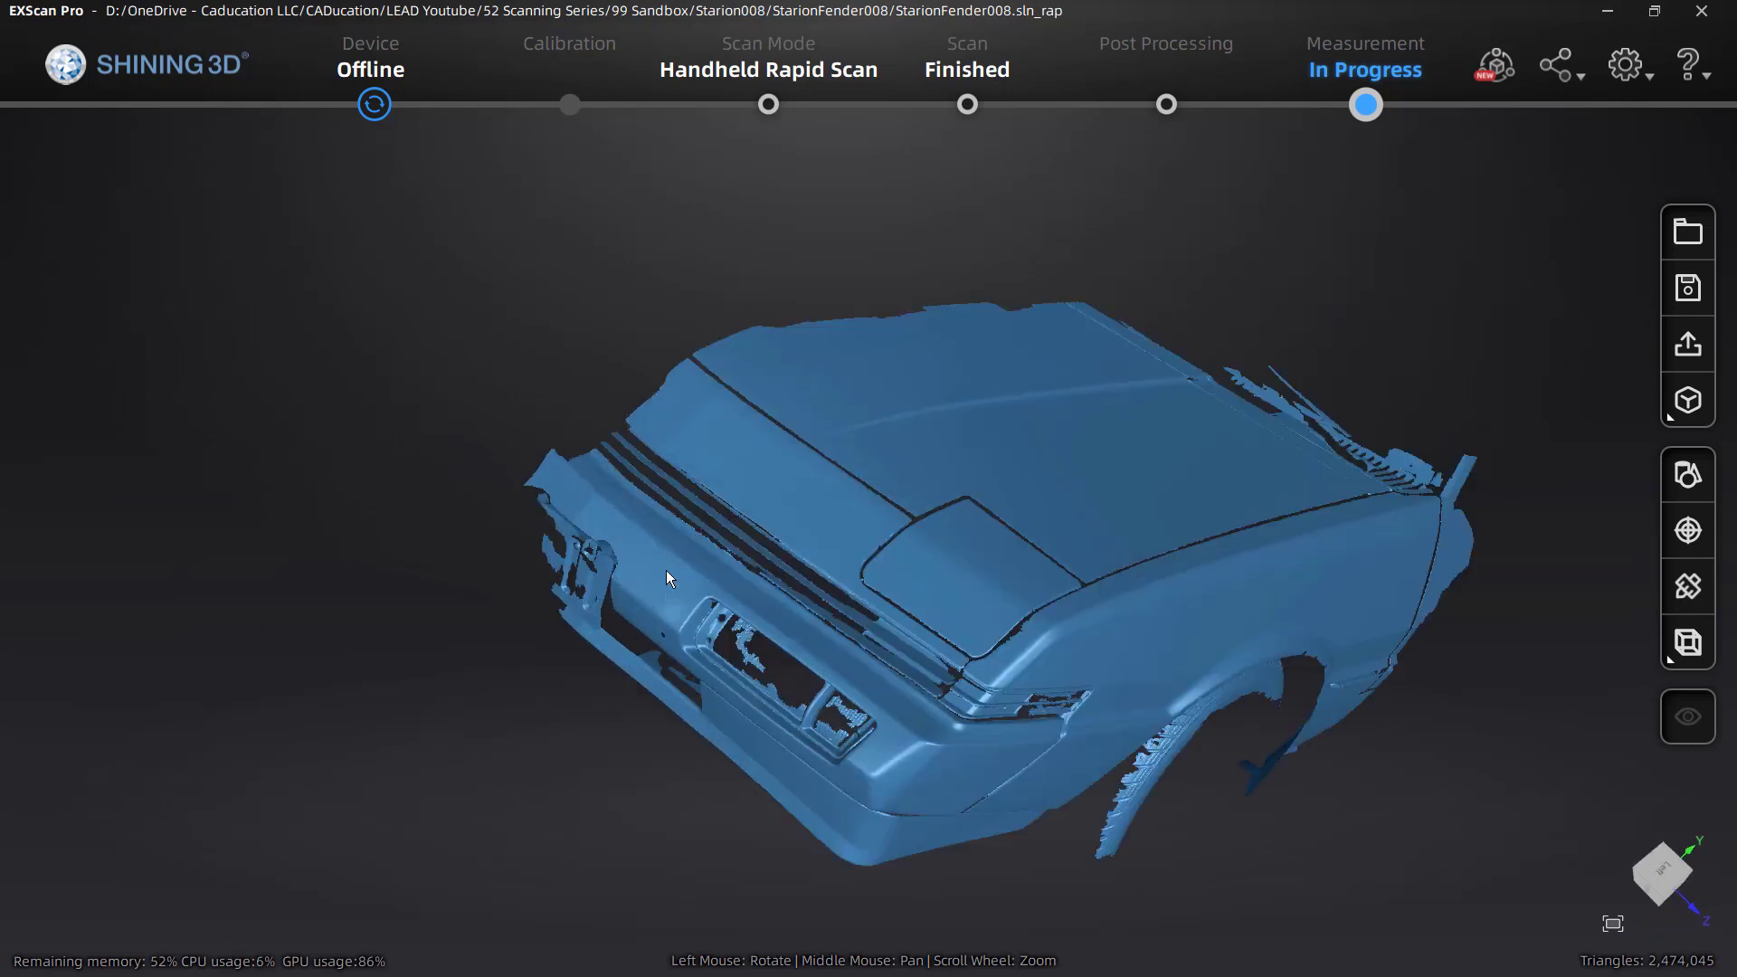
left_click(1687, 475)
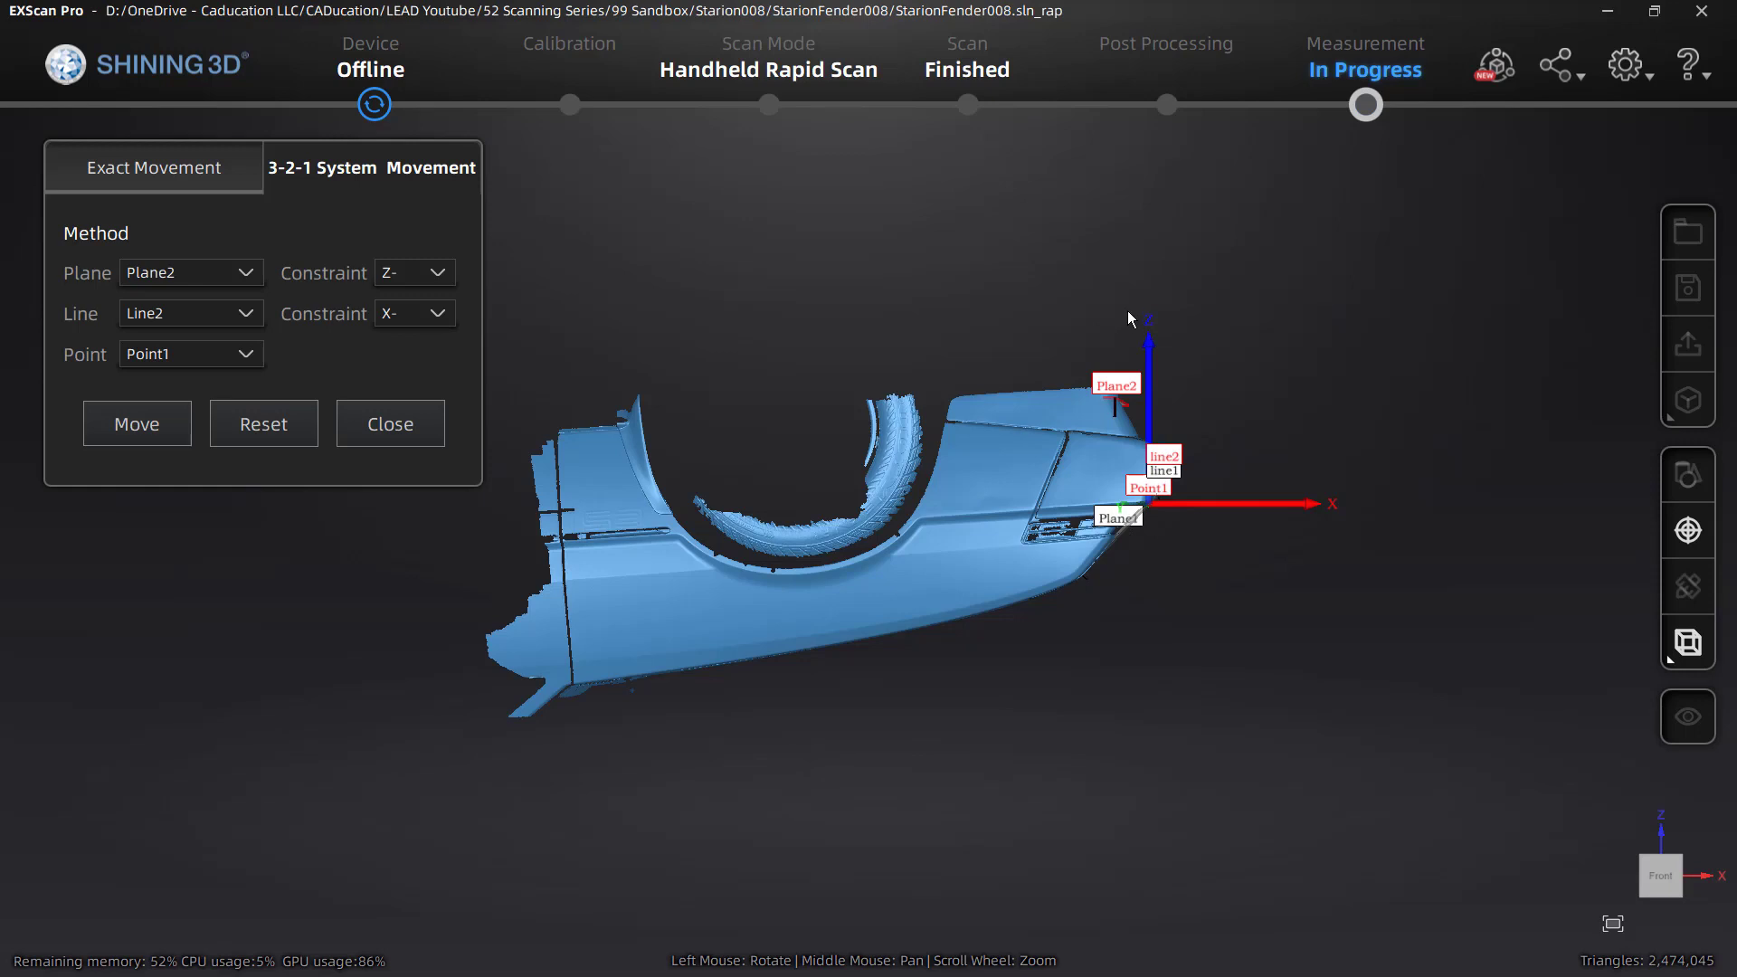
- Realign the mesh with Plane2 constrained to Z+ and Line2 constrained to Y+, and inspect the bumper against the axes
left_click(436, 272)
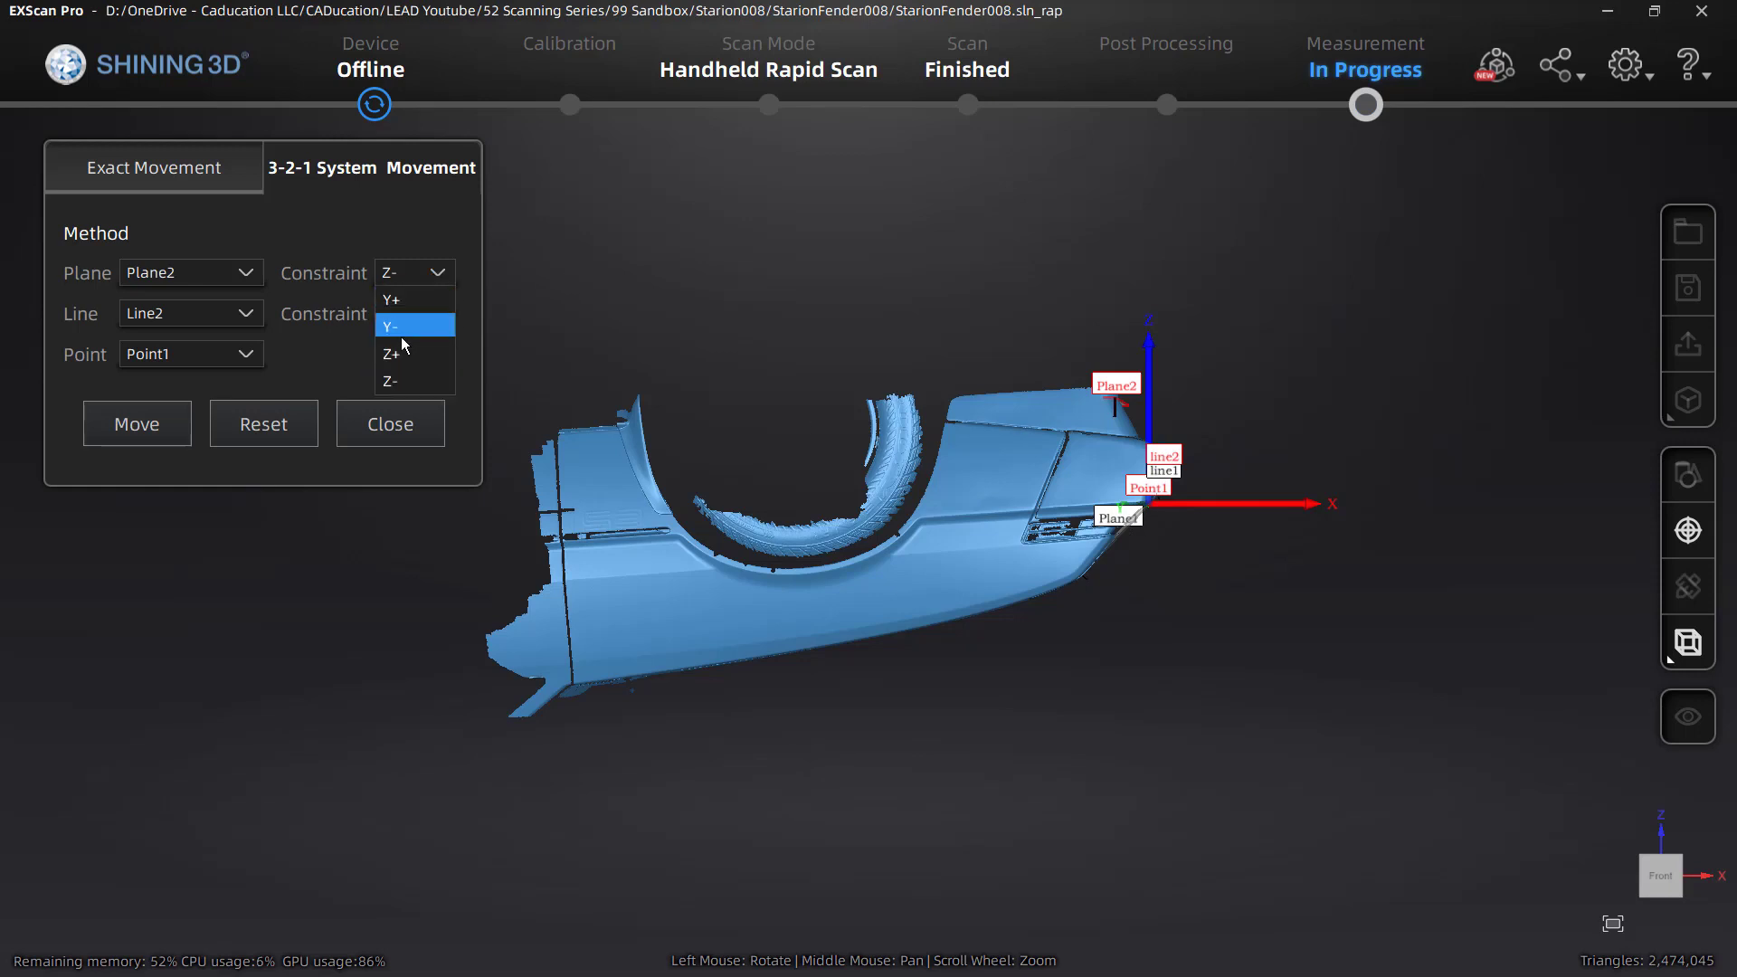
left_click(403, 352)
left_click(136, 425)
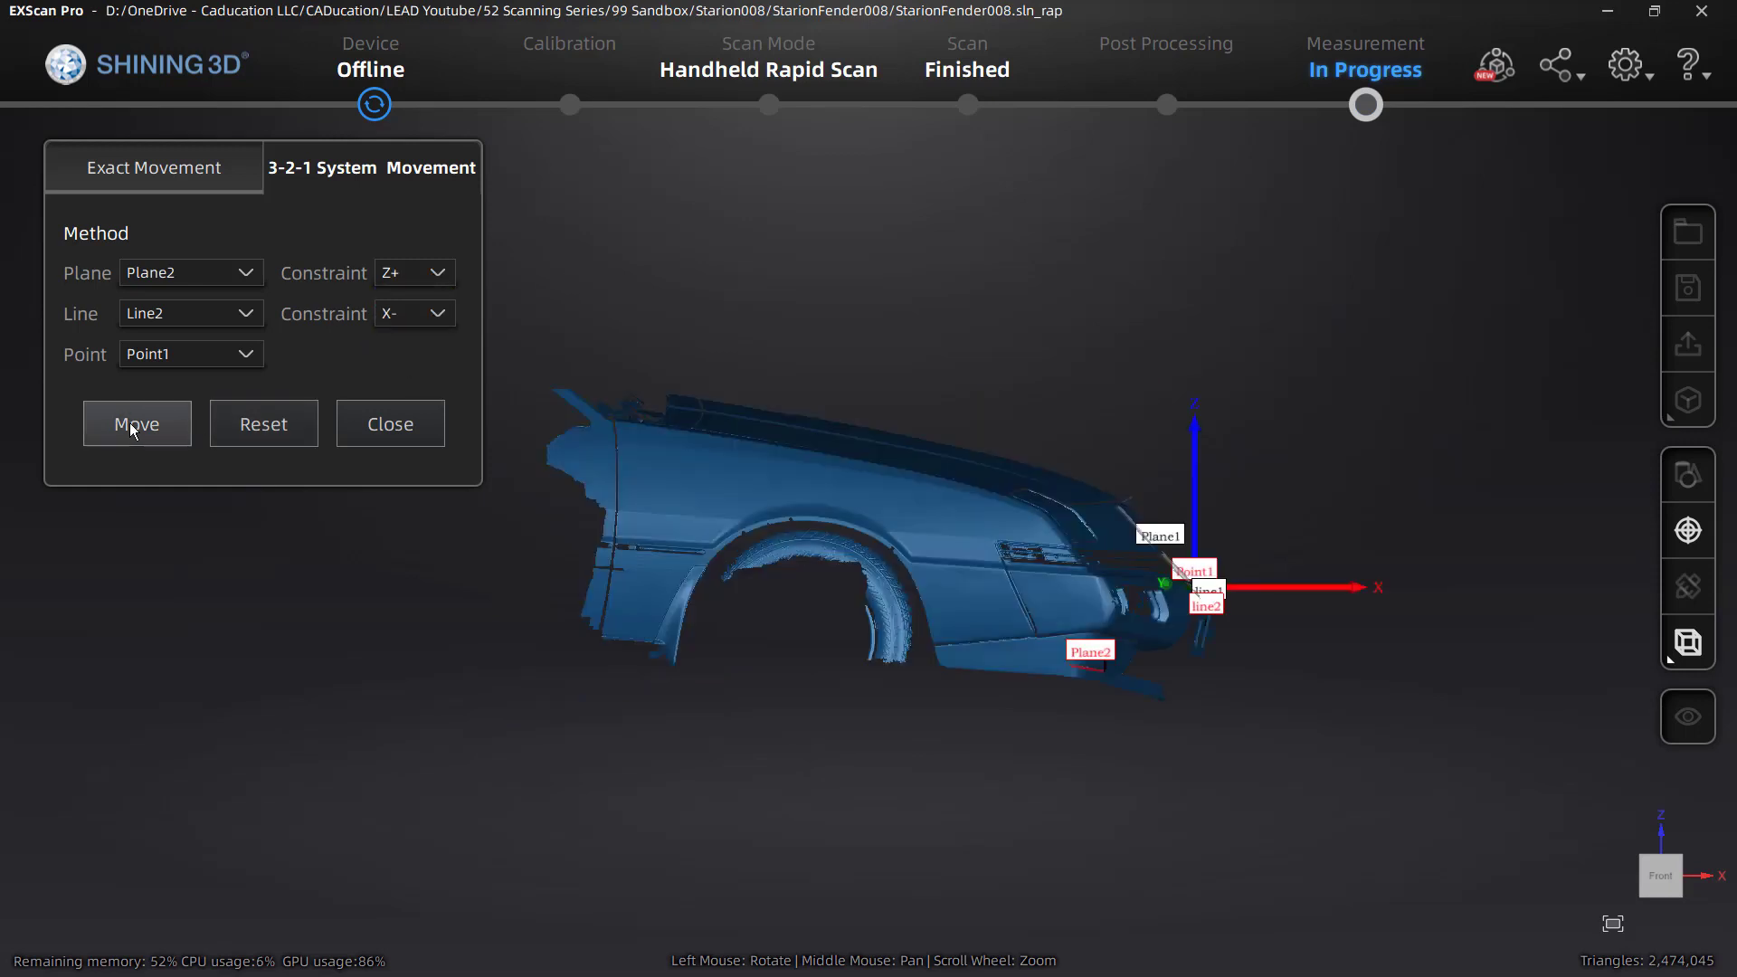
left_click(436, 316)
left_click(398, 394)
left_click(155, 426)
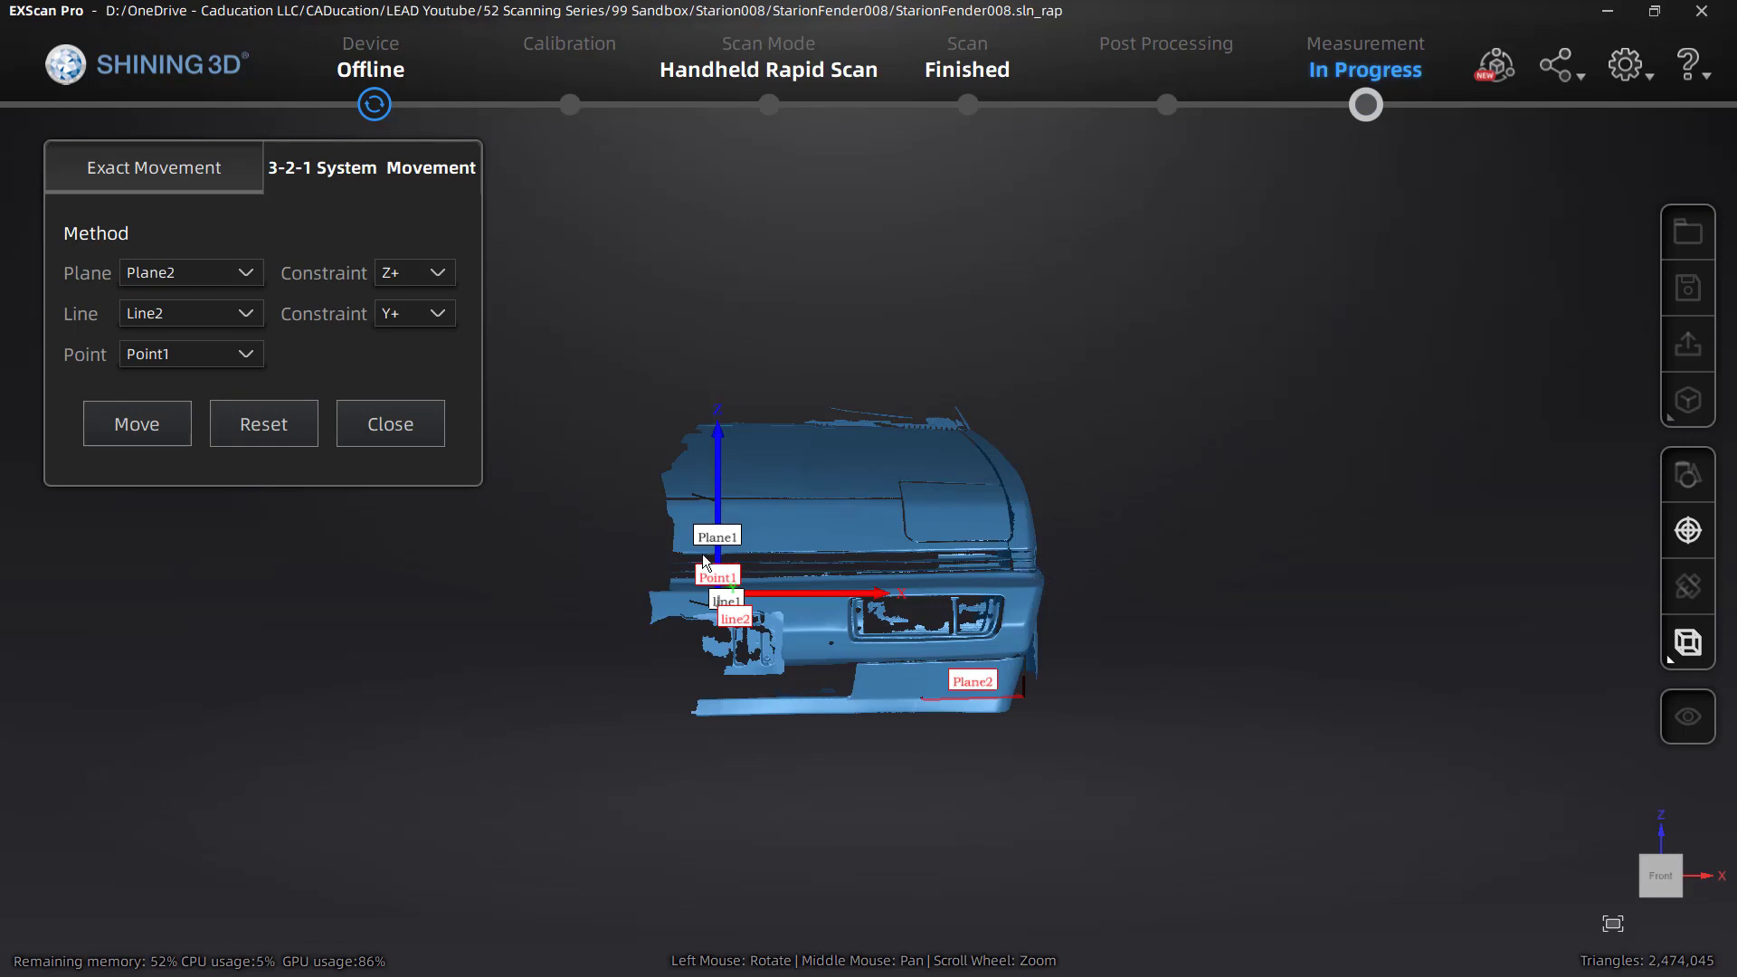
scroll(782, 606, "up", 5)
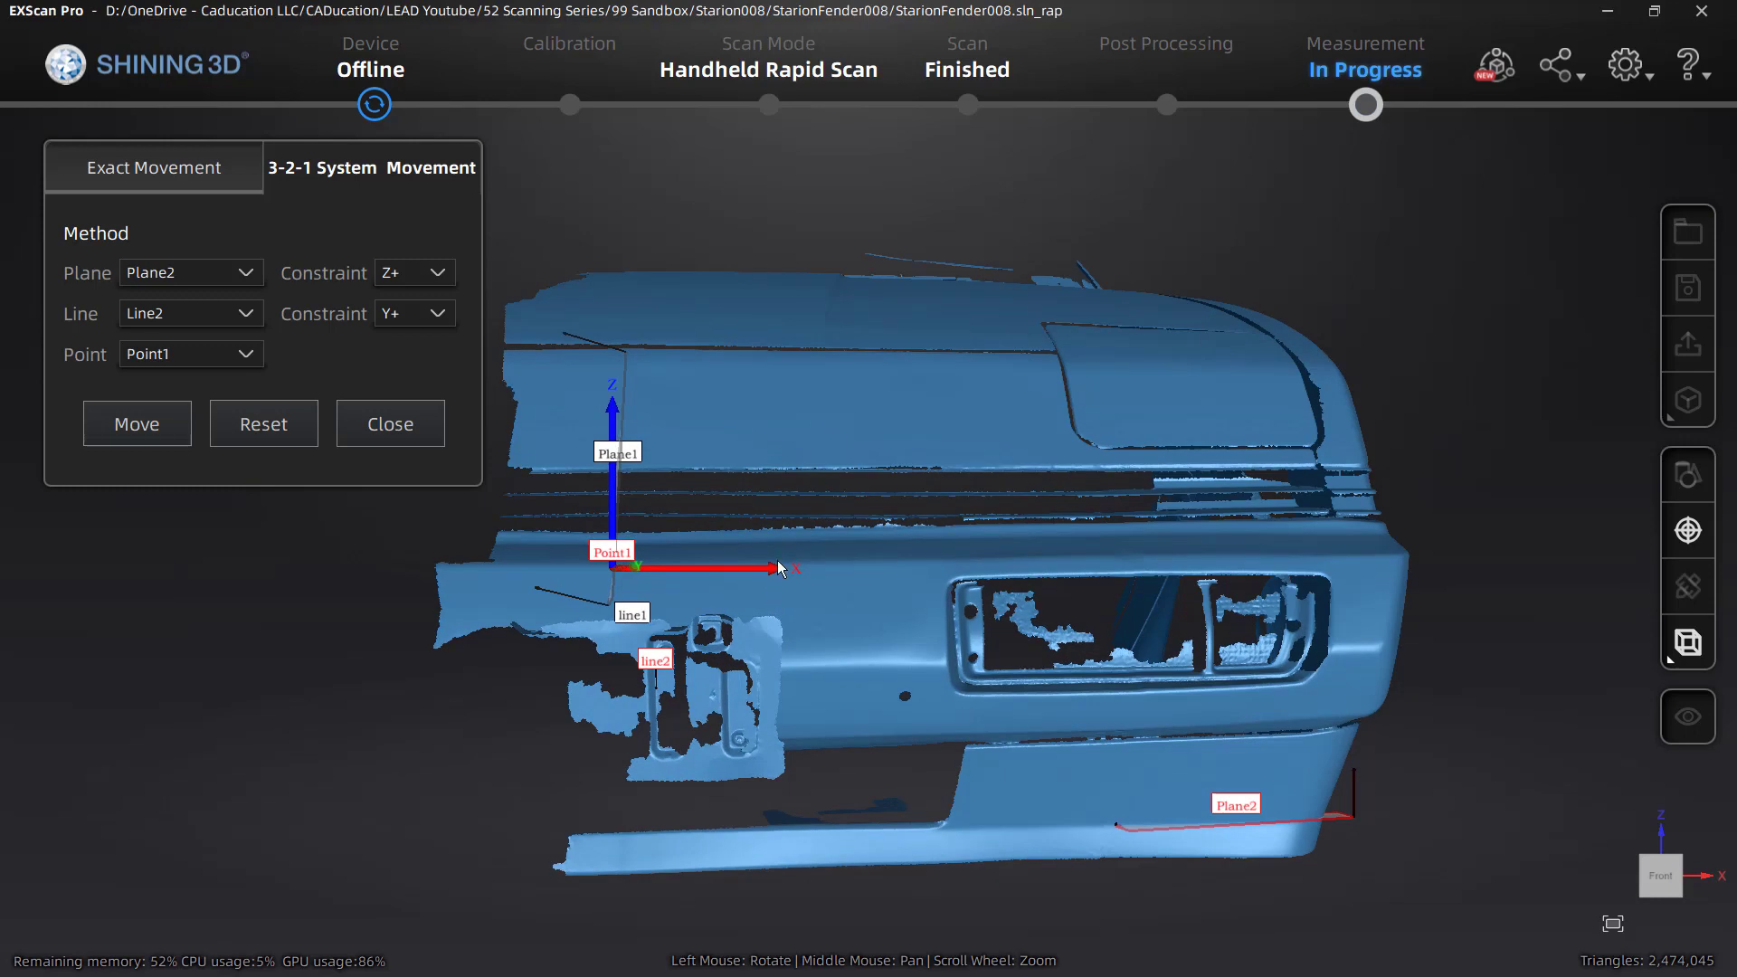
scroll(778, 559, "down", 5)
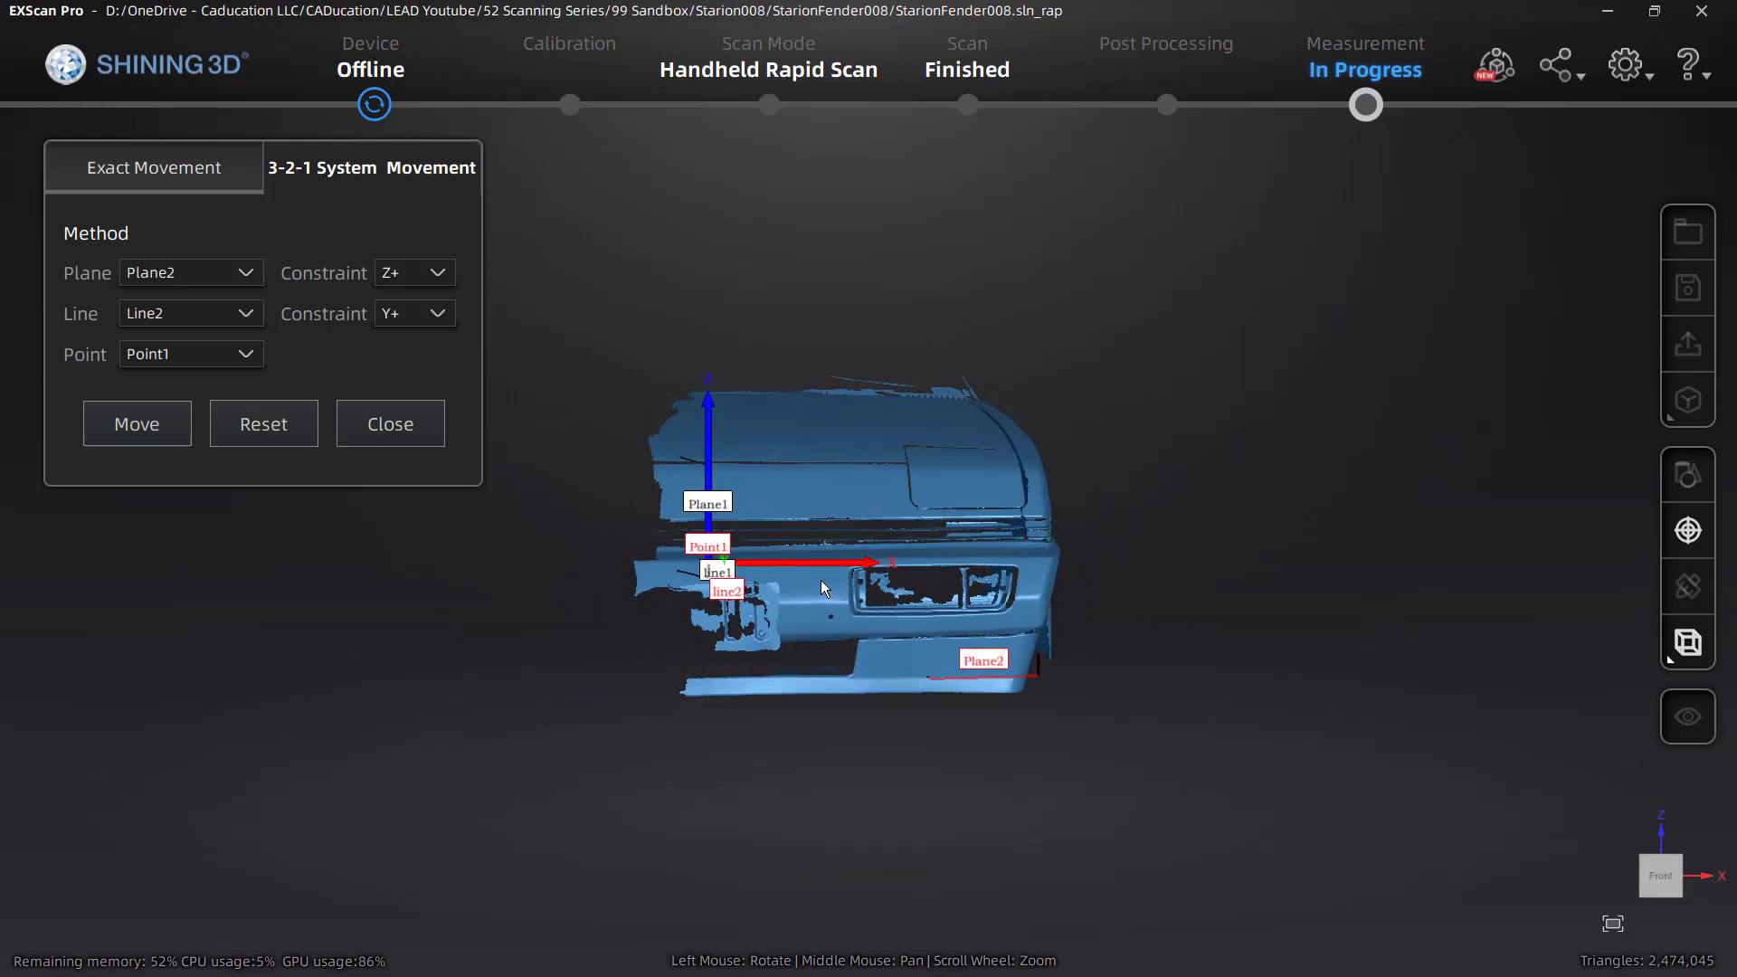
- Try an Exact Movement rotation of 2 about the Z axis on the mesh
left_click(196, 172)
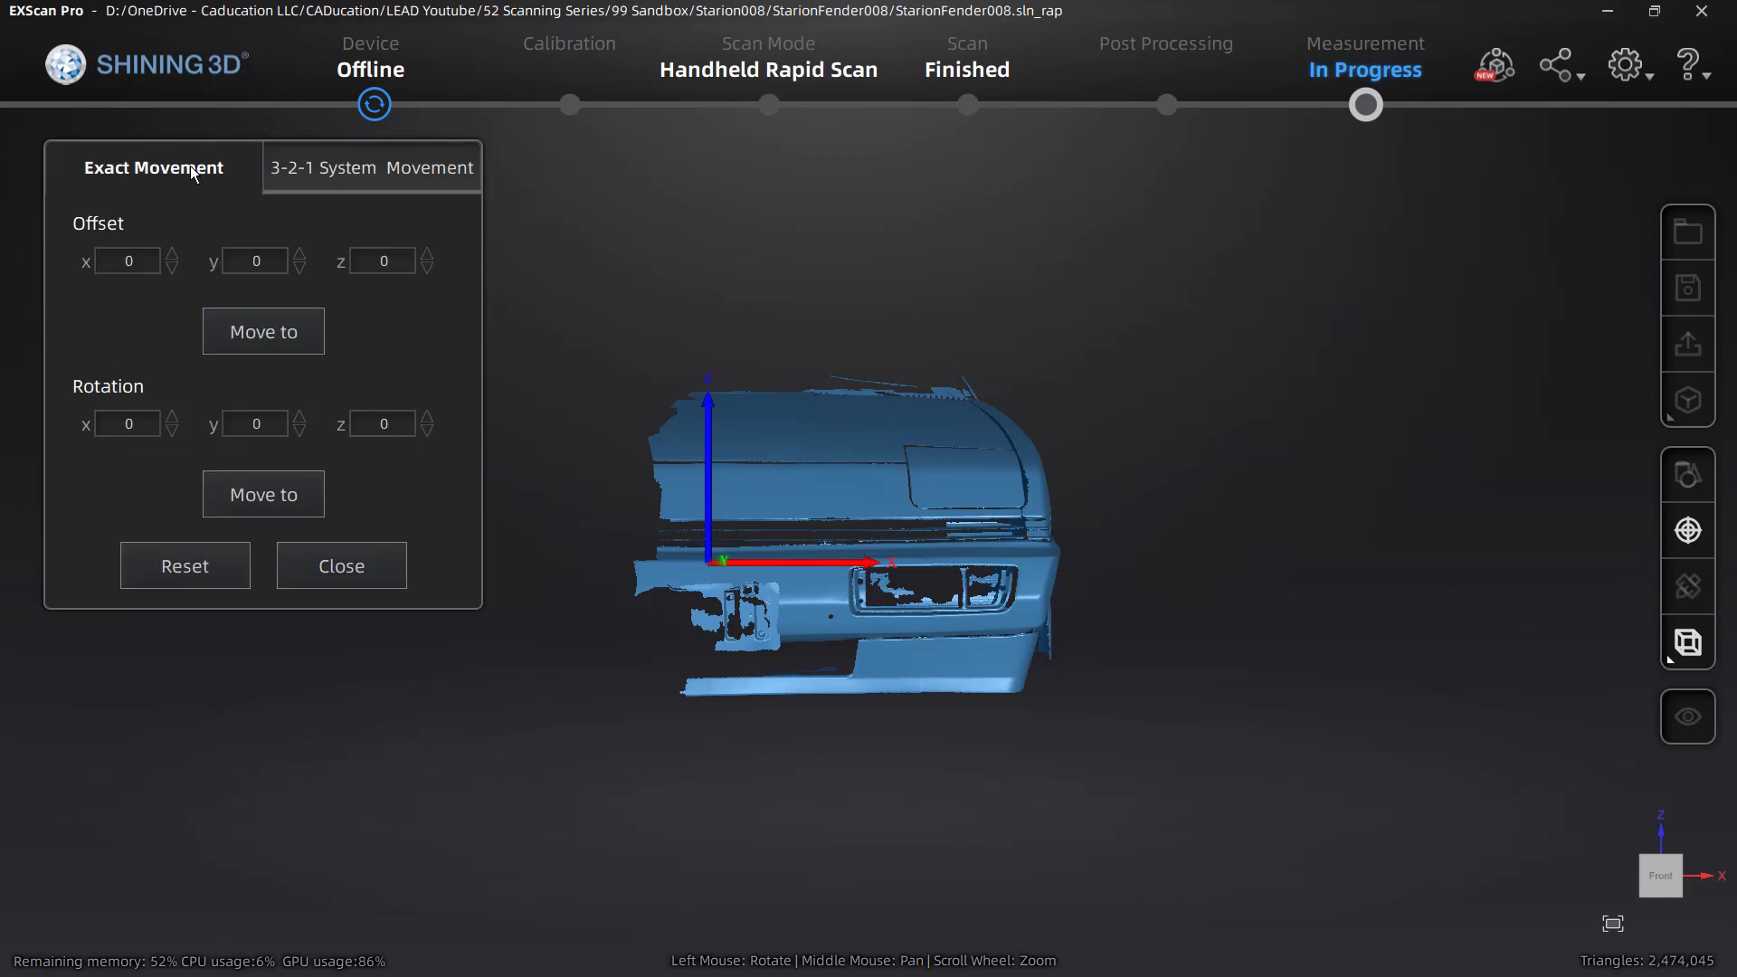
left_click(155, 271)
left_click(139, 437)
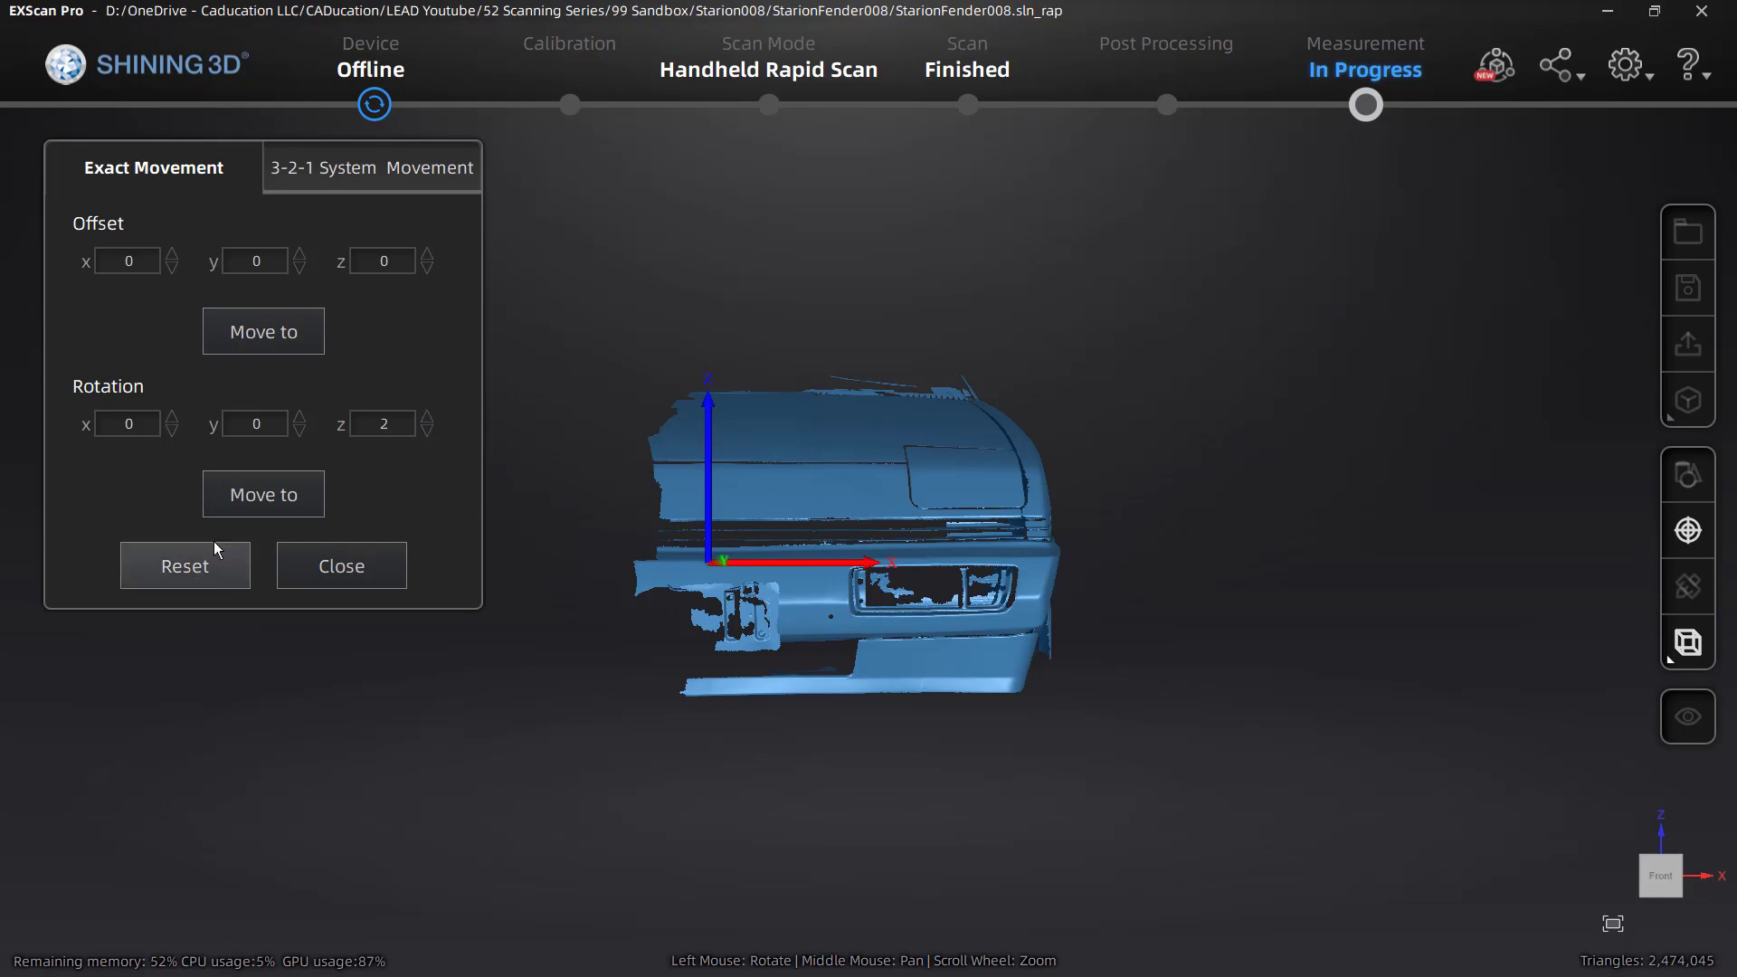
left_click(242, 505)
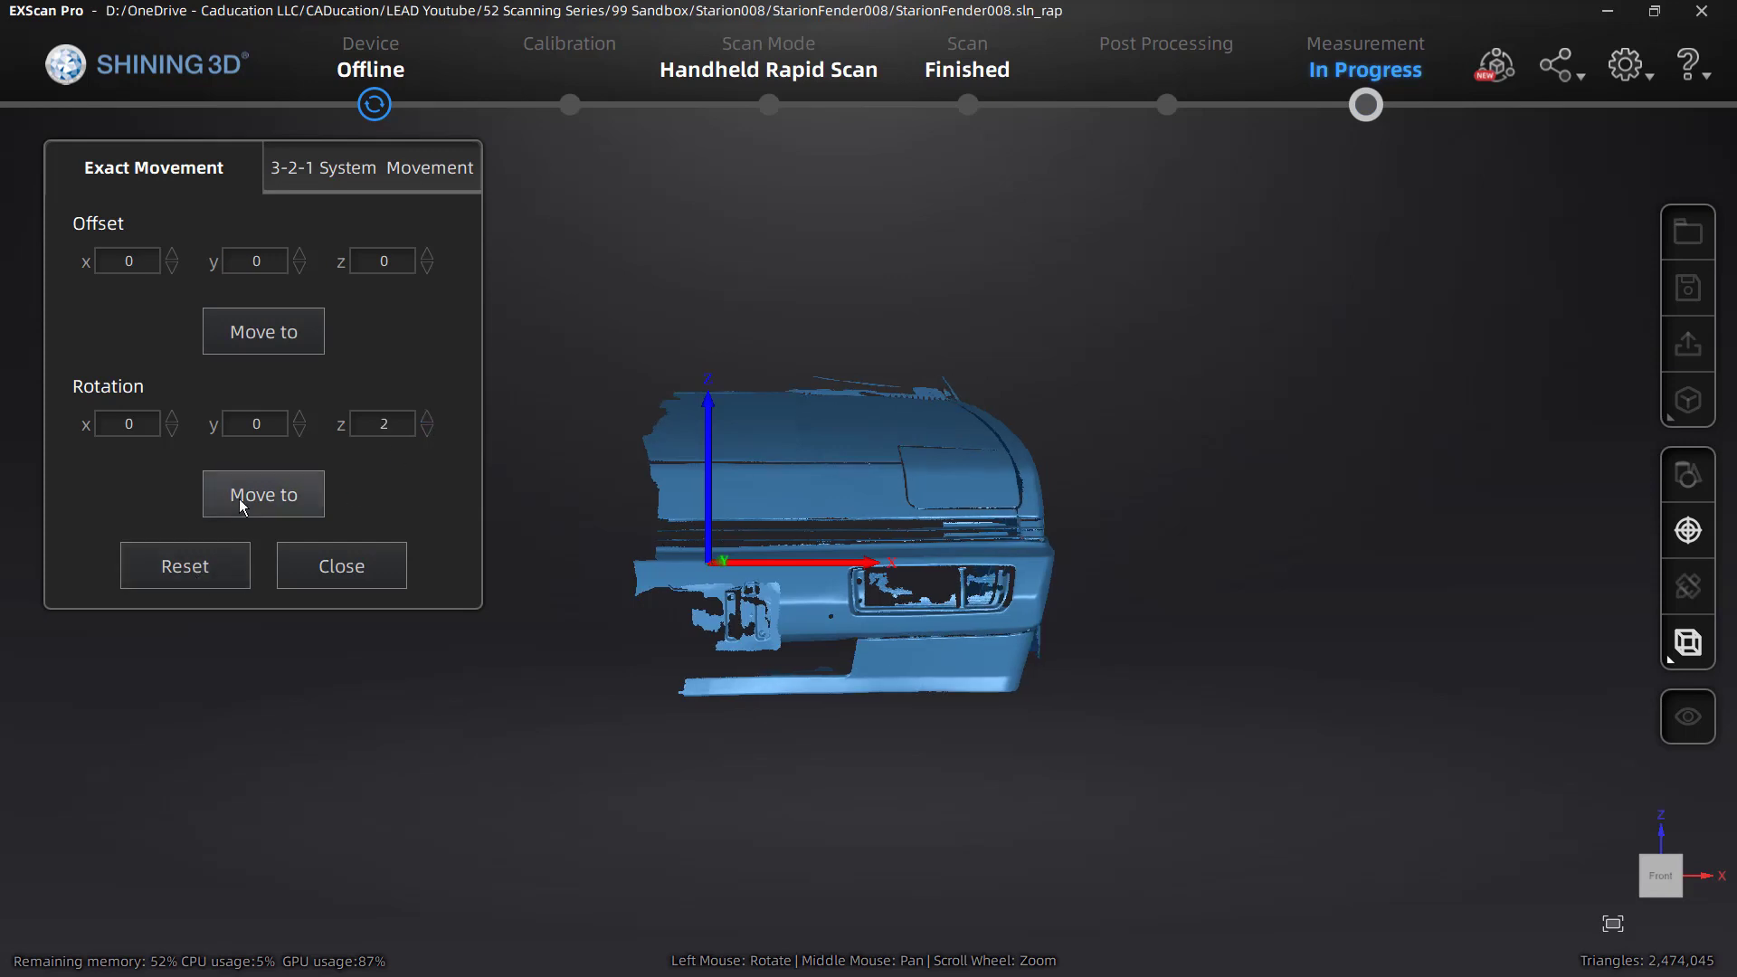
- Rotate the mesh about the Z axis with progressively lower values, starting at -2 and continuing through -6 to -7
left_click(428, 432)
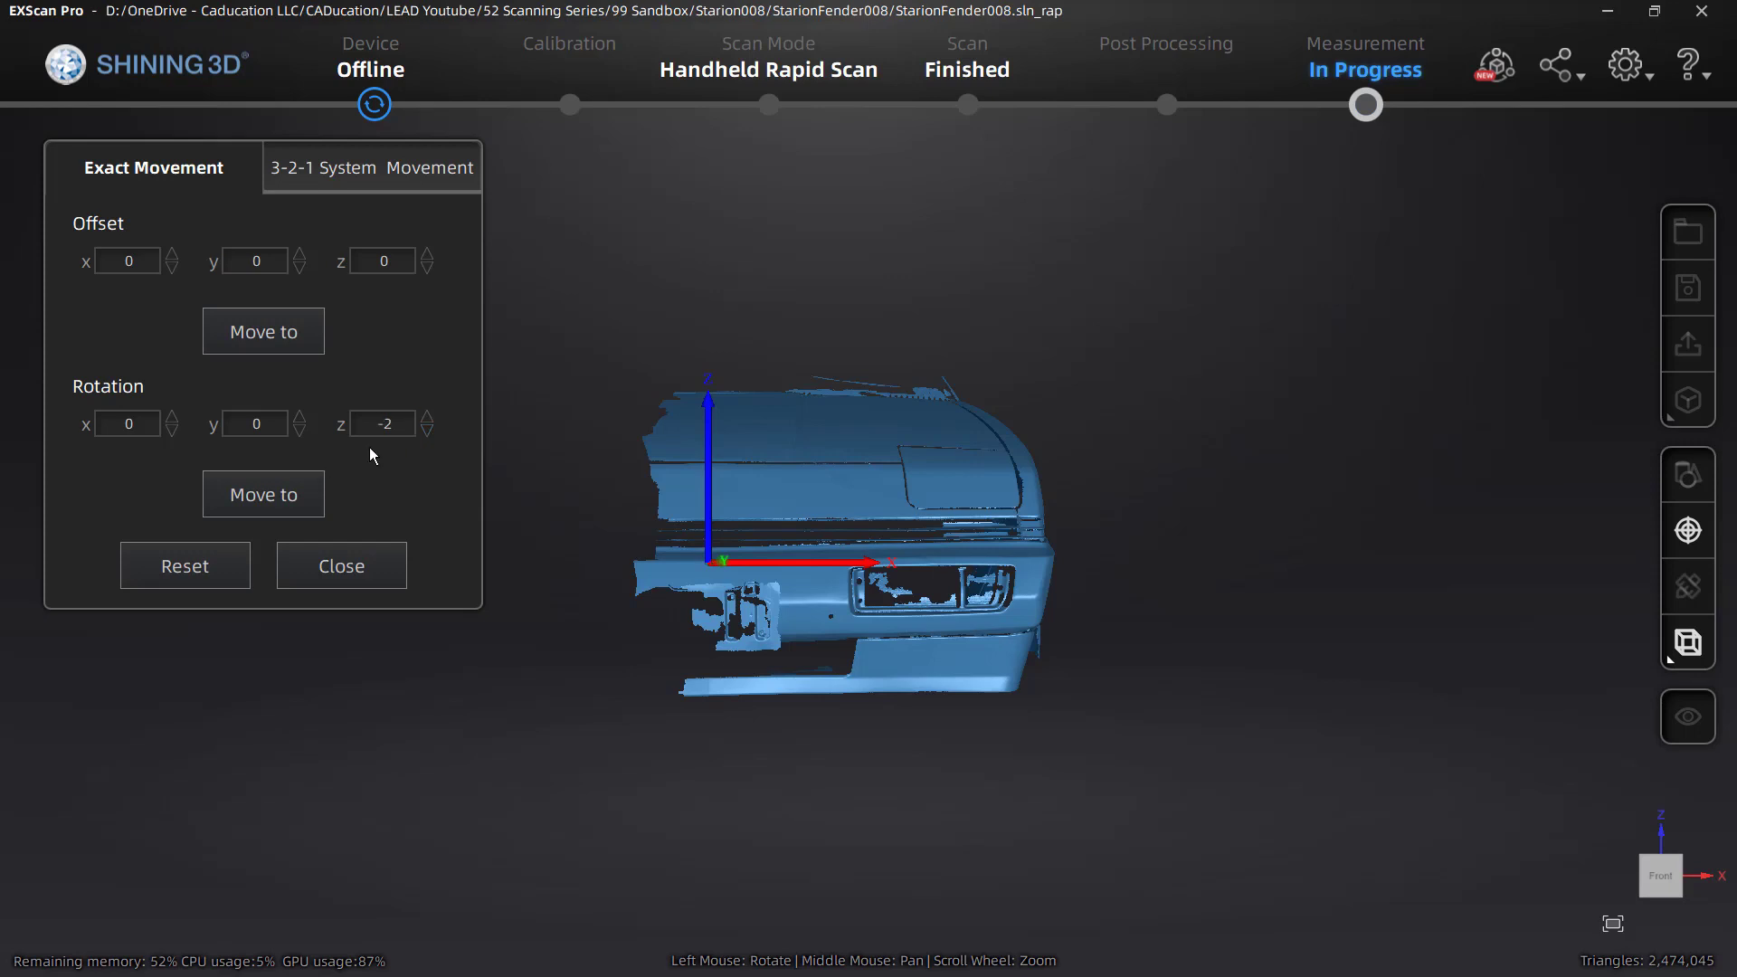
left_click(253, 494)
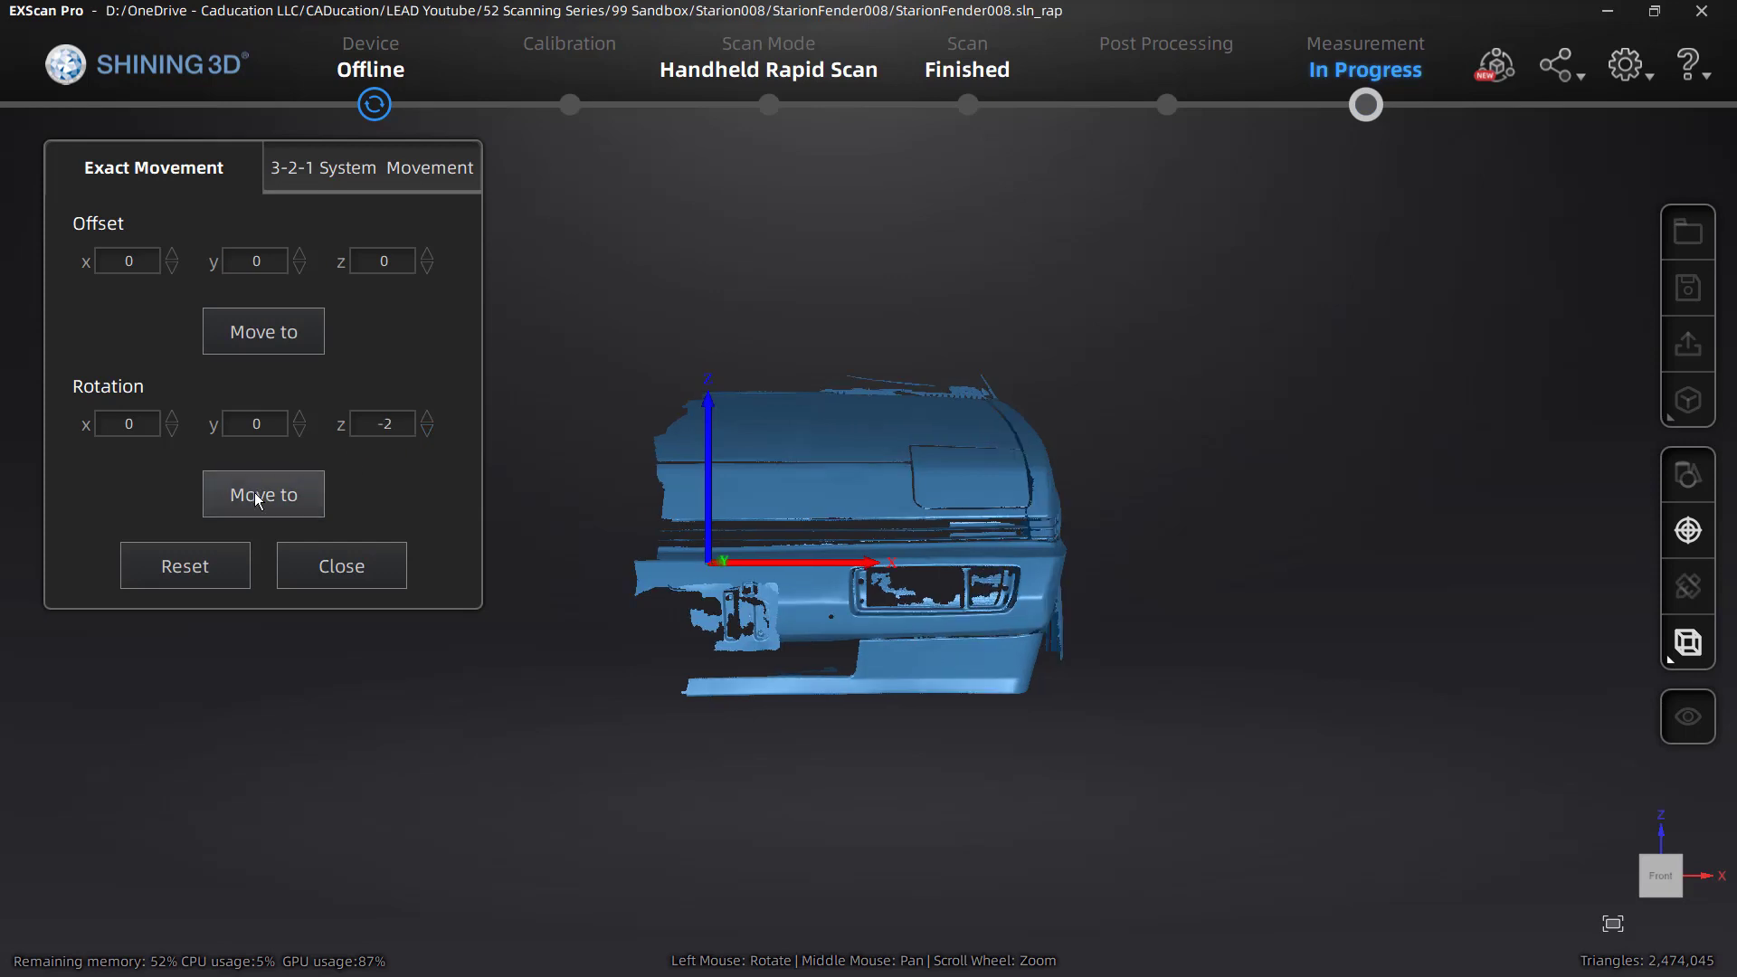
left_click(429, 438)
left_click(276, 496)
left_click(430, 438)
left_click(282, 496)
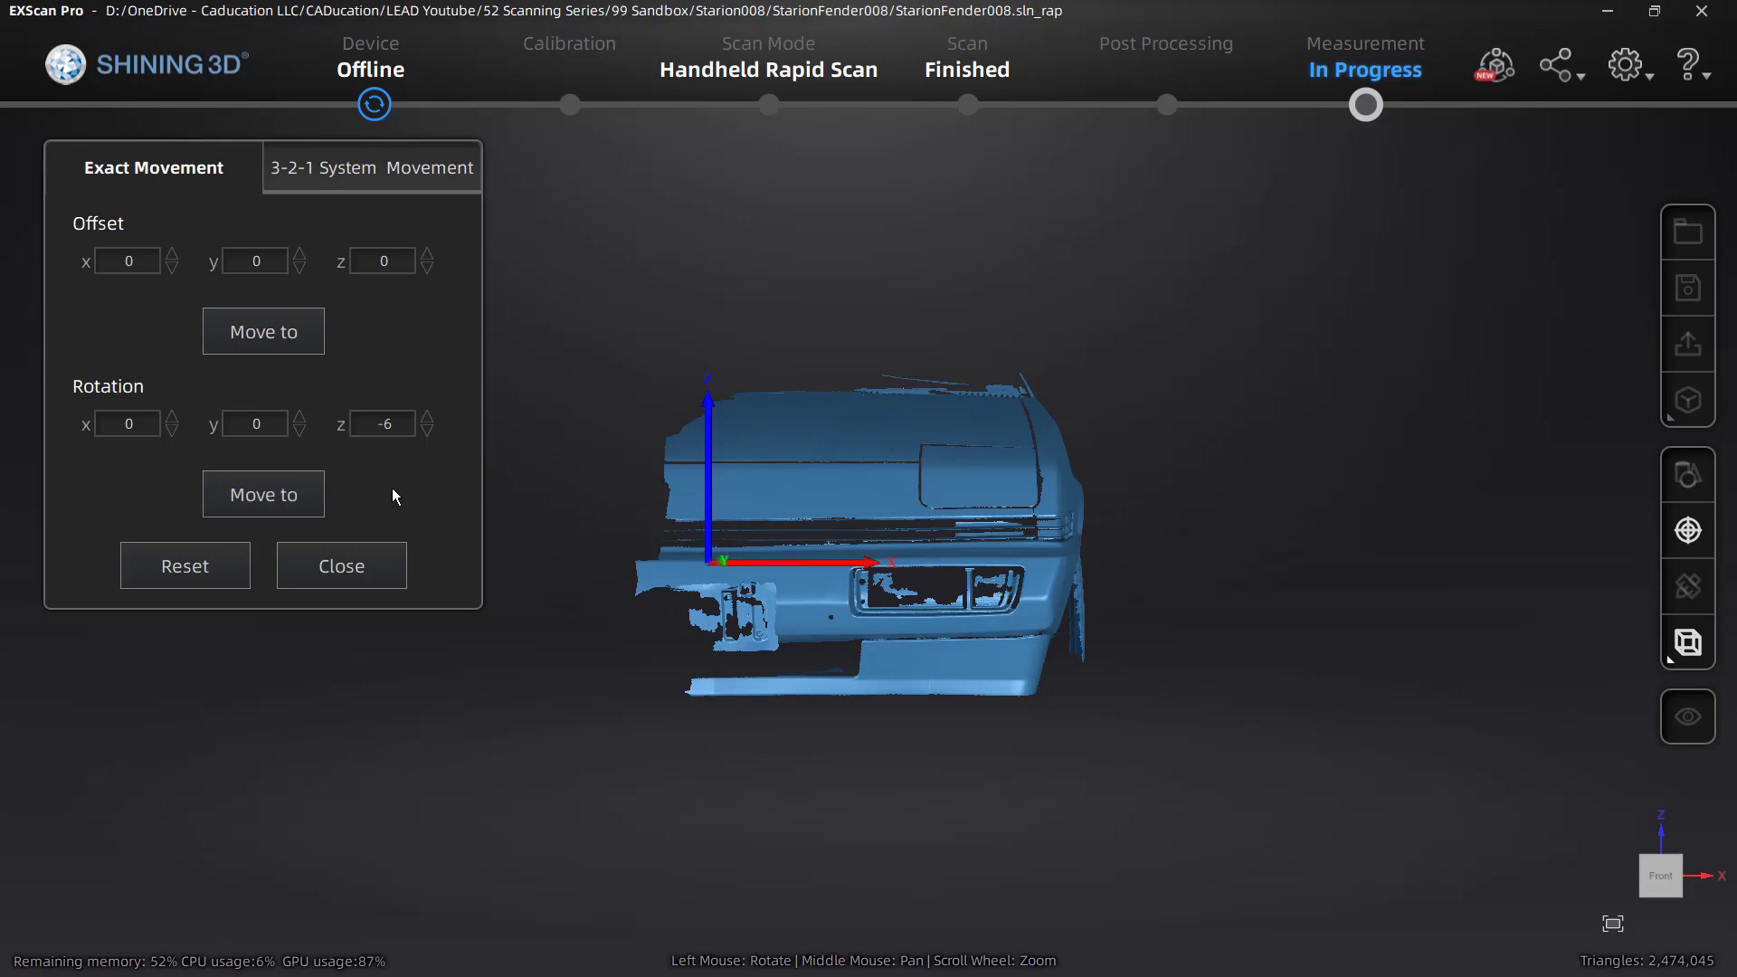
left_click(427, 433)
left_click(301, 497)
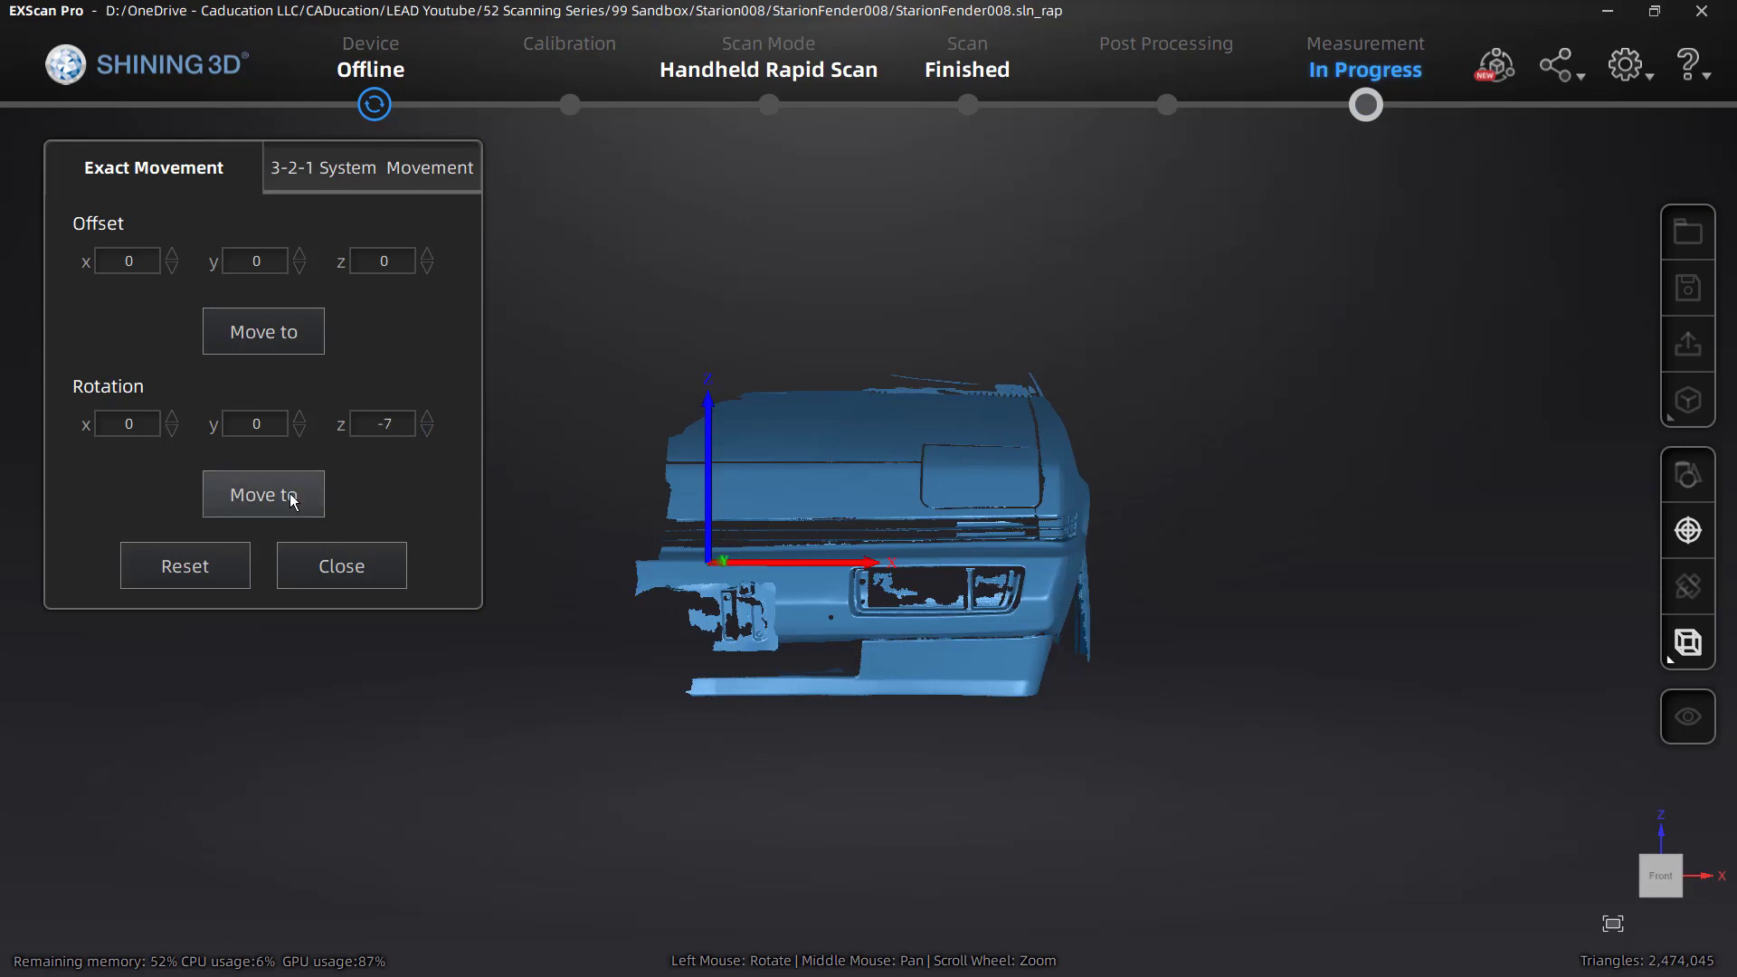
- Try an Exact Movement rotation of -8 about the Z axis and view the mesh from its side
left_click(429, 434)
left_click(291, 496)
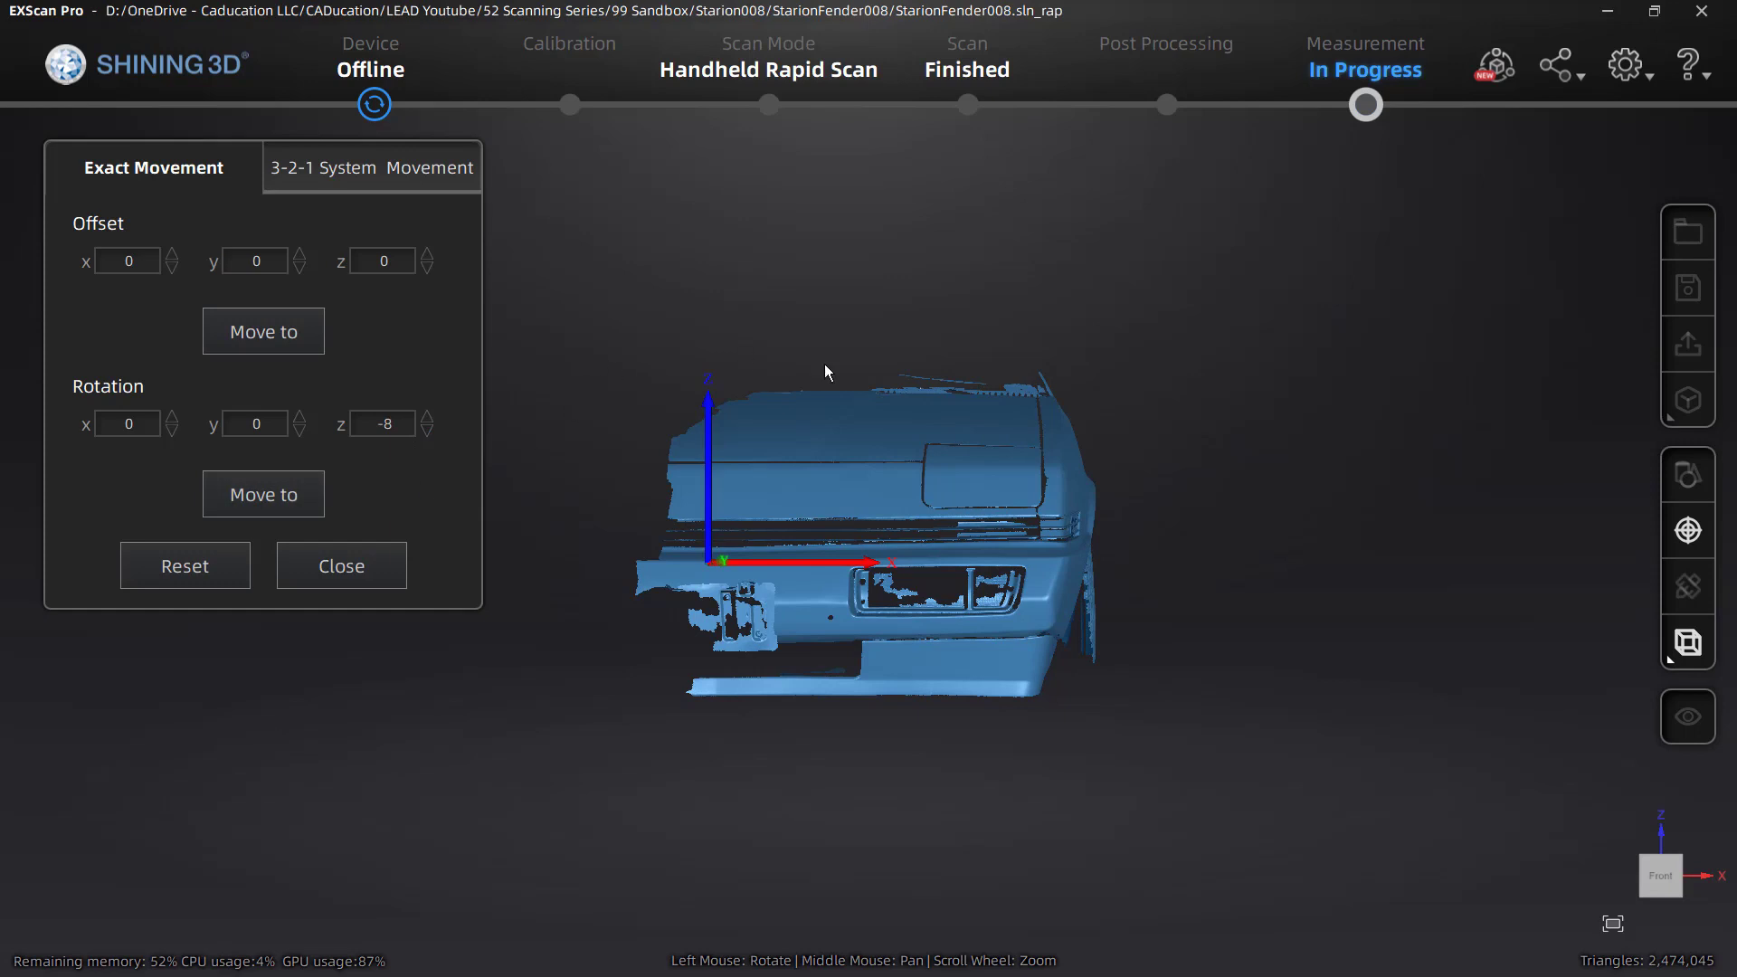
left_click_drag(1099, 648, 636, 685)
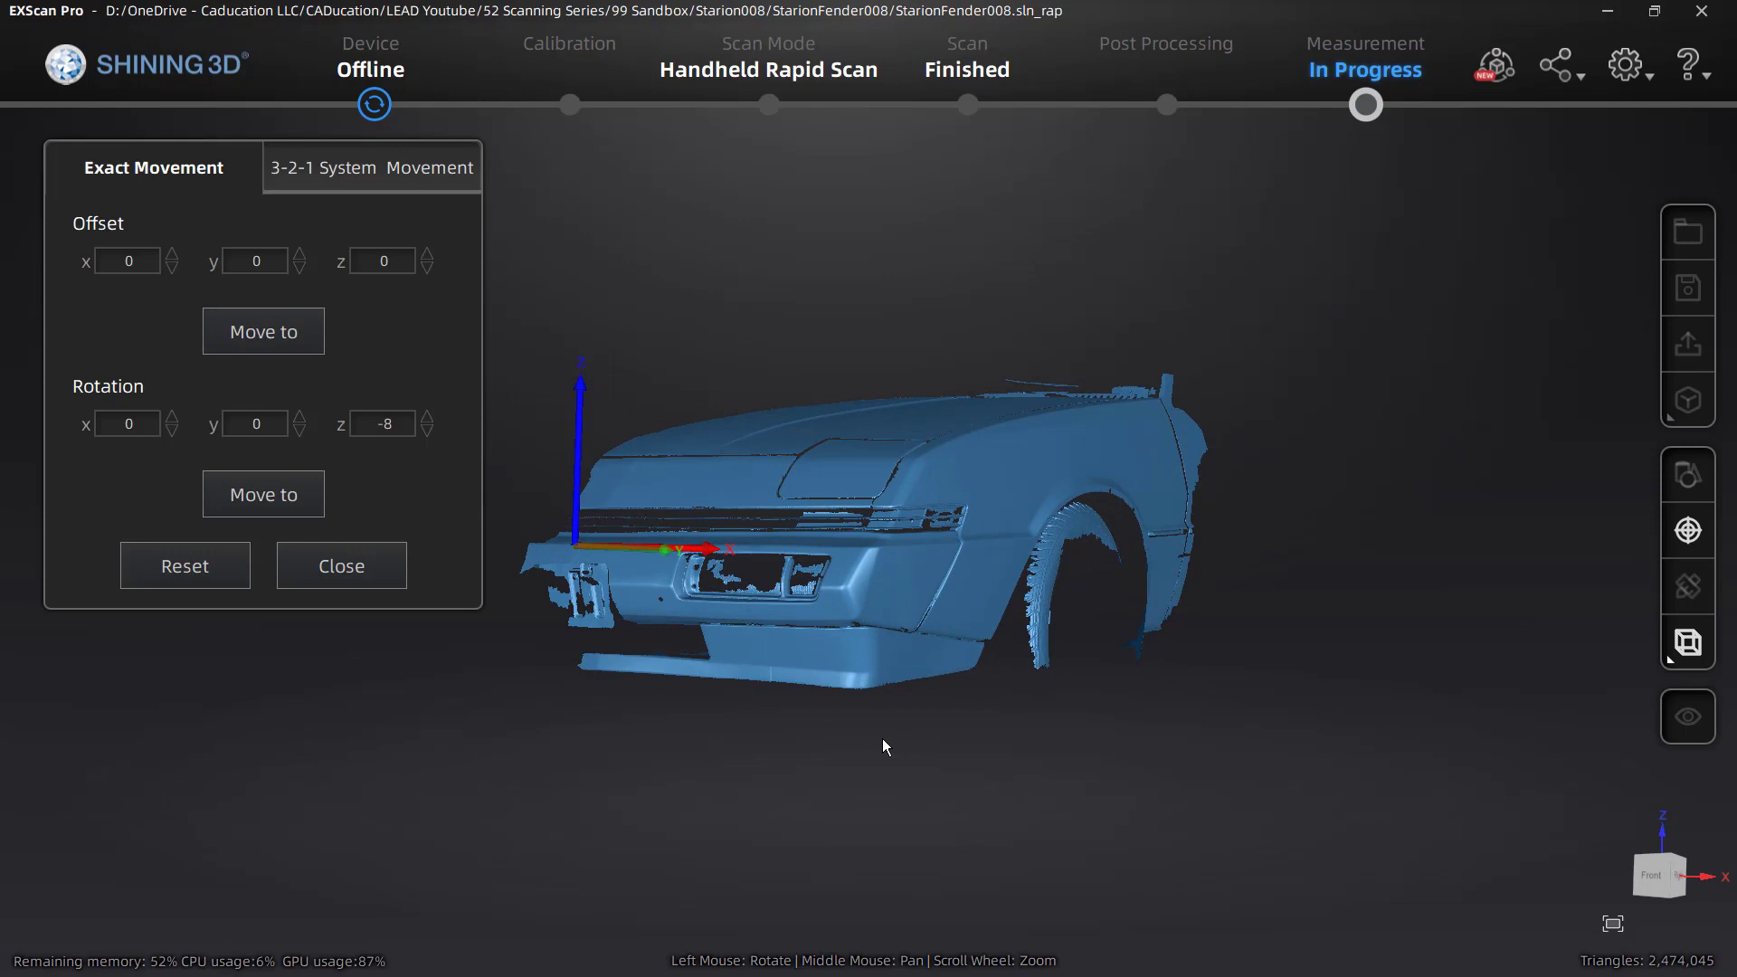
left_click_drag(1001, 653, 1066, 494)
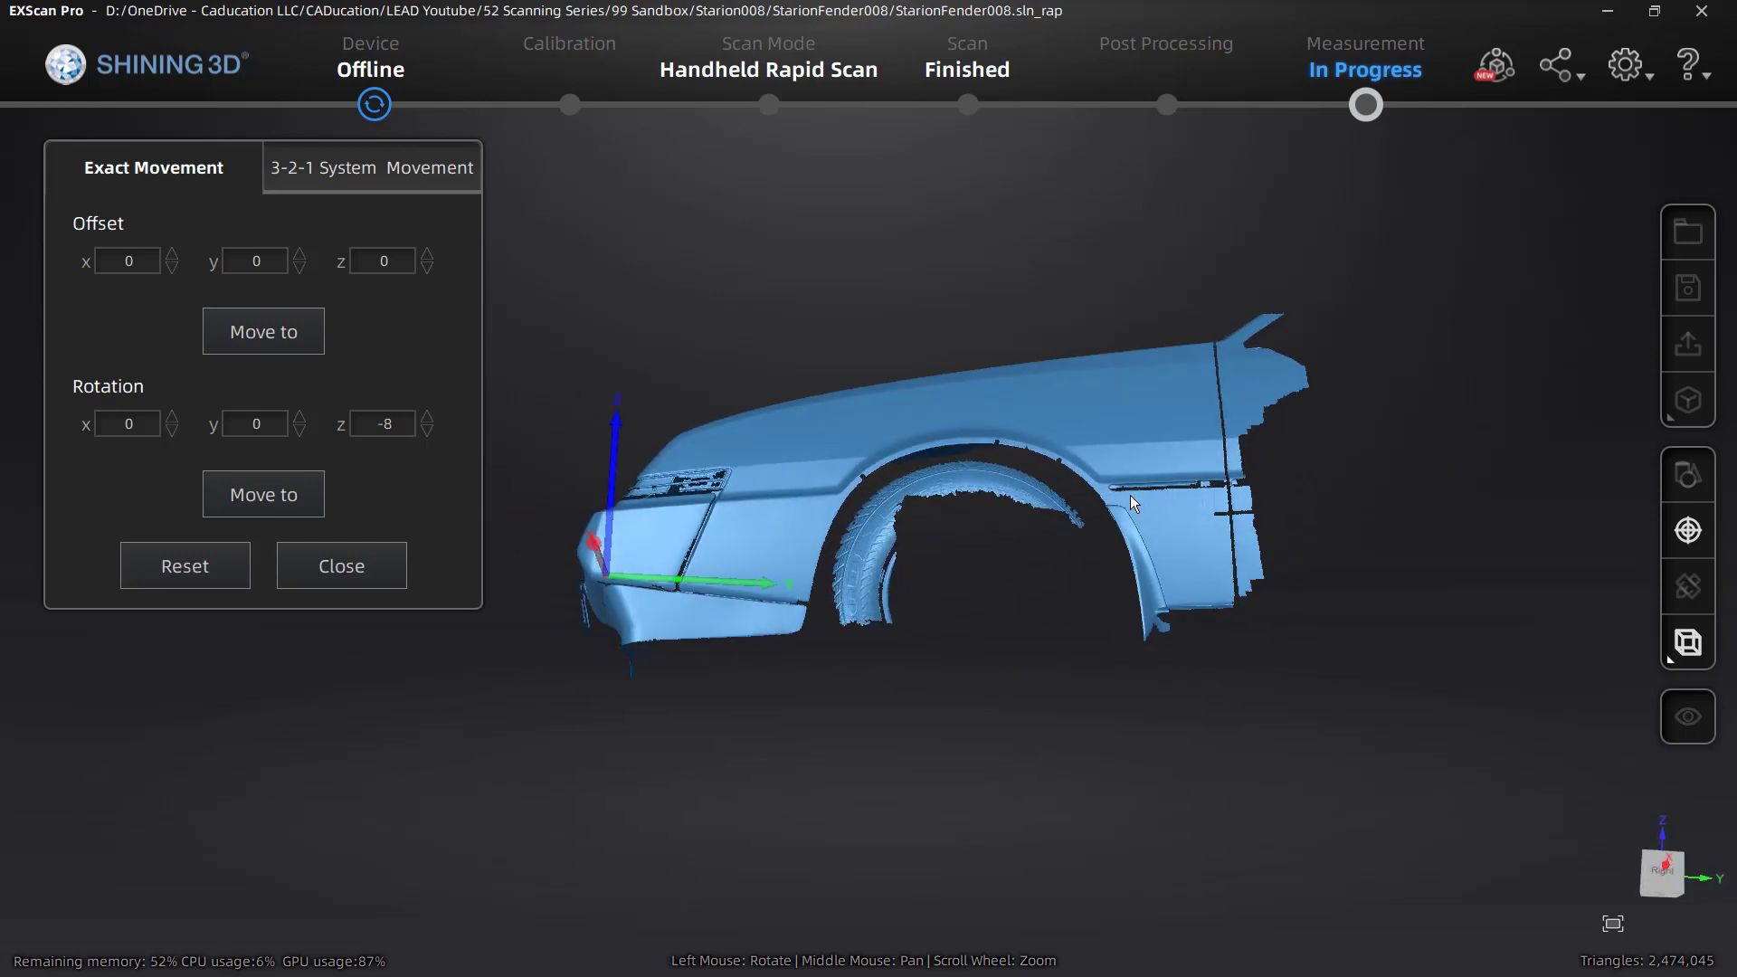
- Examine the side trim line behind the wheel arch and compare the fender's slope with the Y axis in side view
scroll(1151, 503, "up", 5)
scroll(1143, 499, "up", 2)
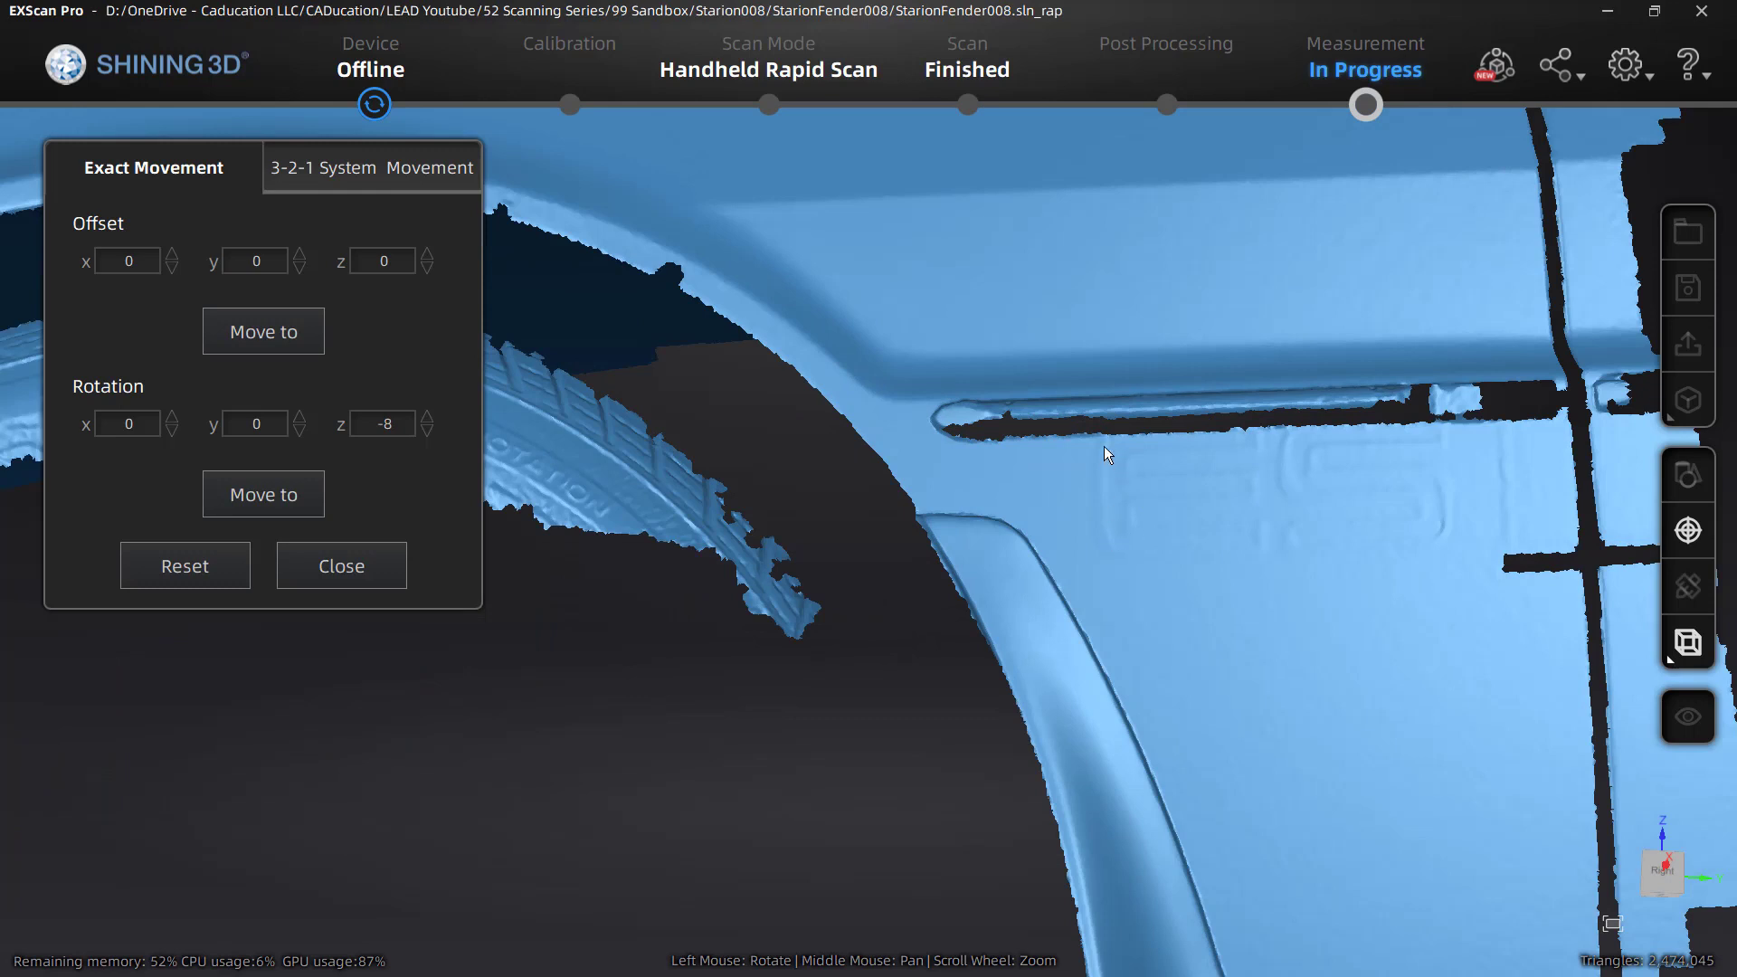
scroll(1131, 539, "down", 8)
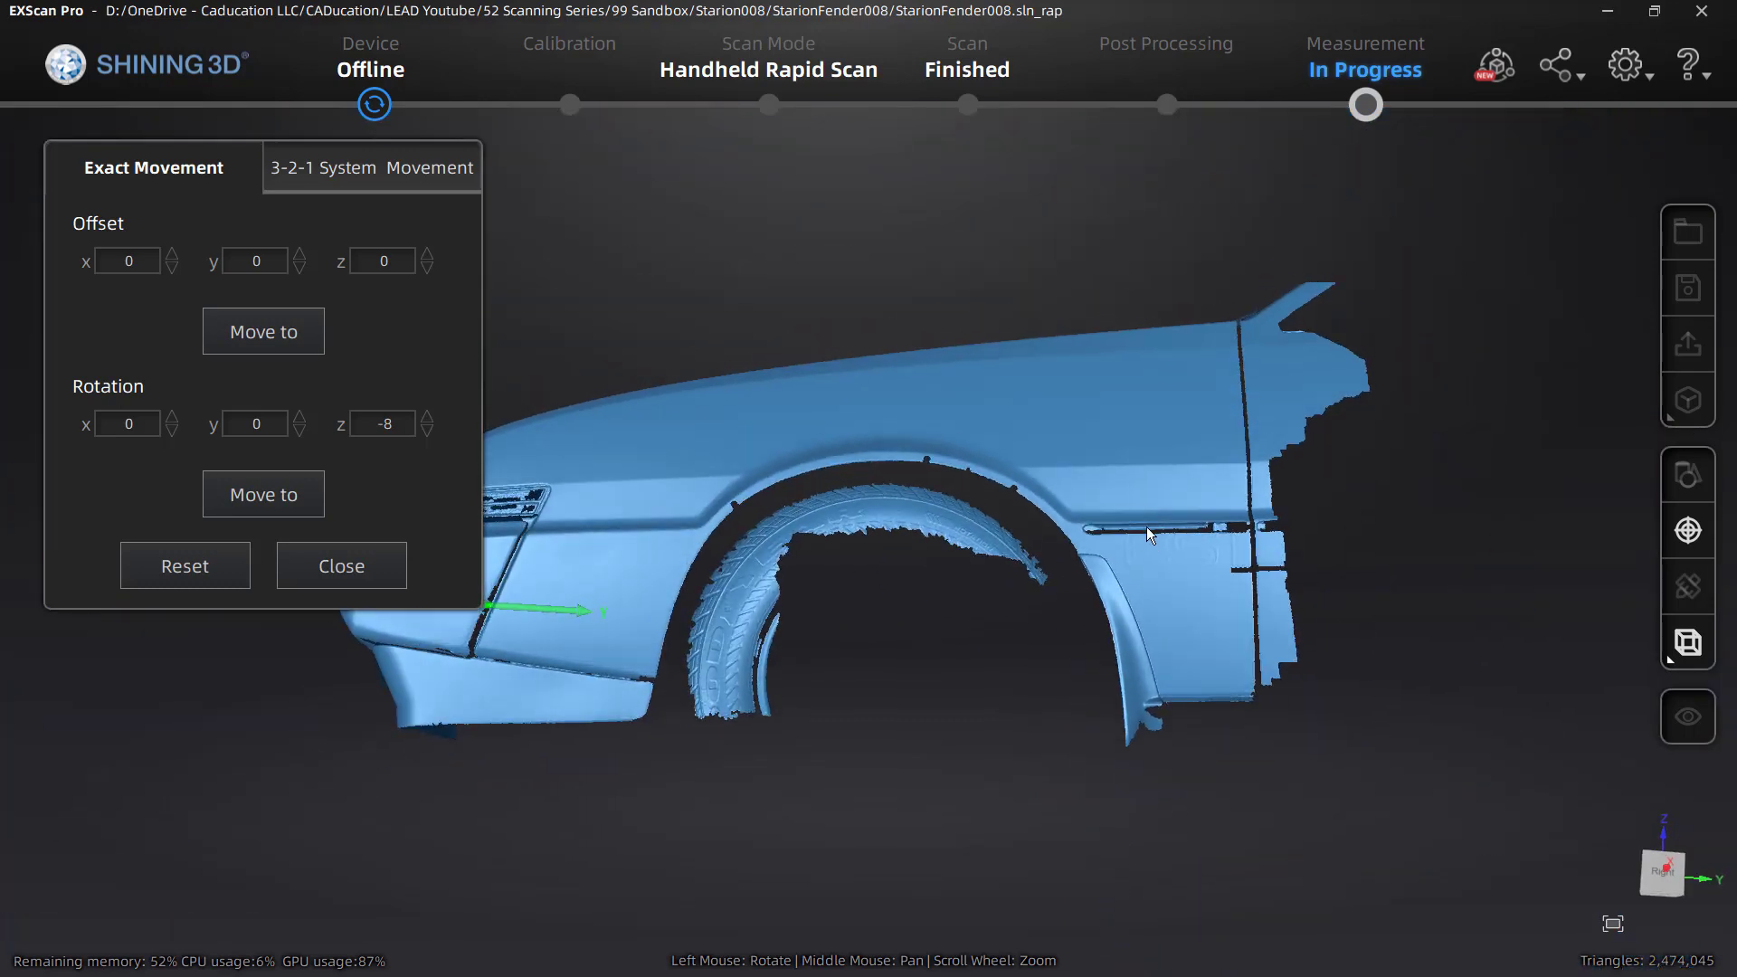
scroll(1141, 527, "up", 7)
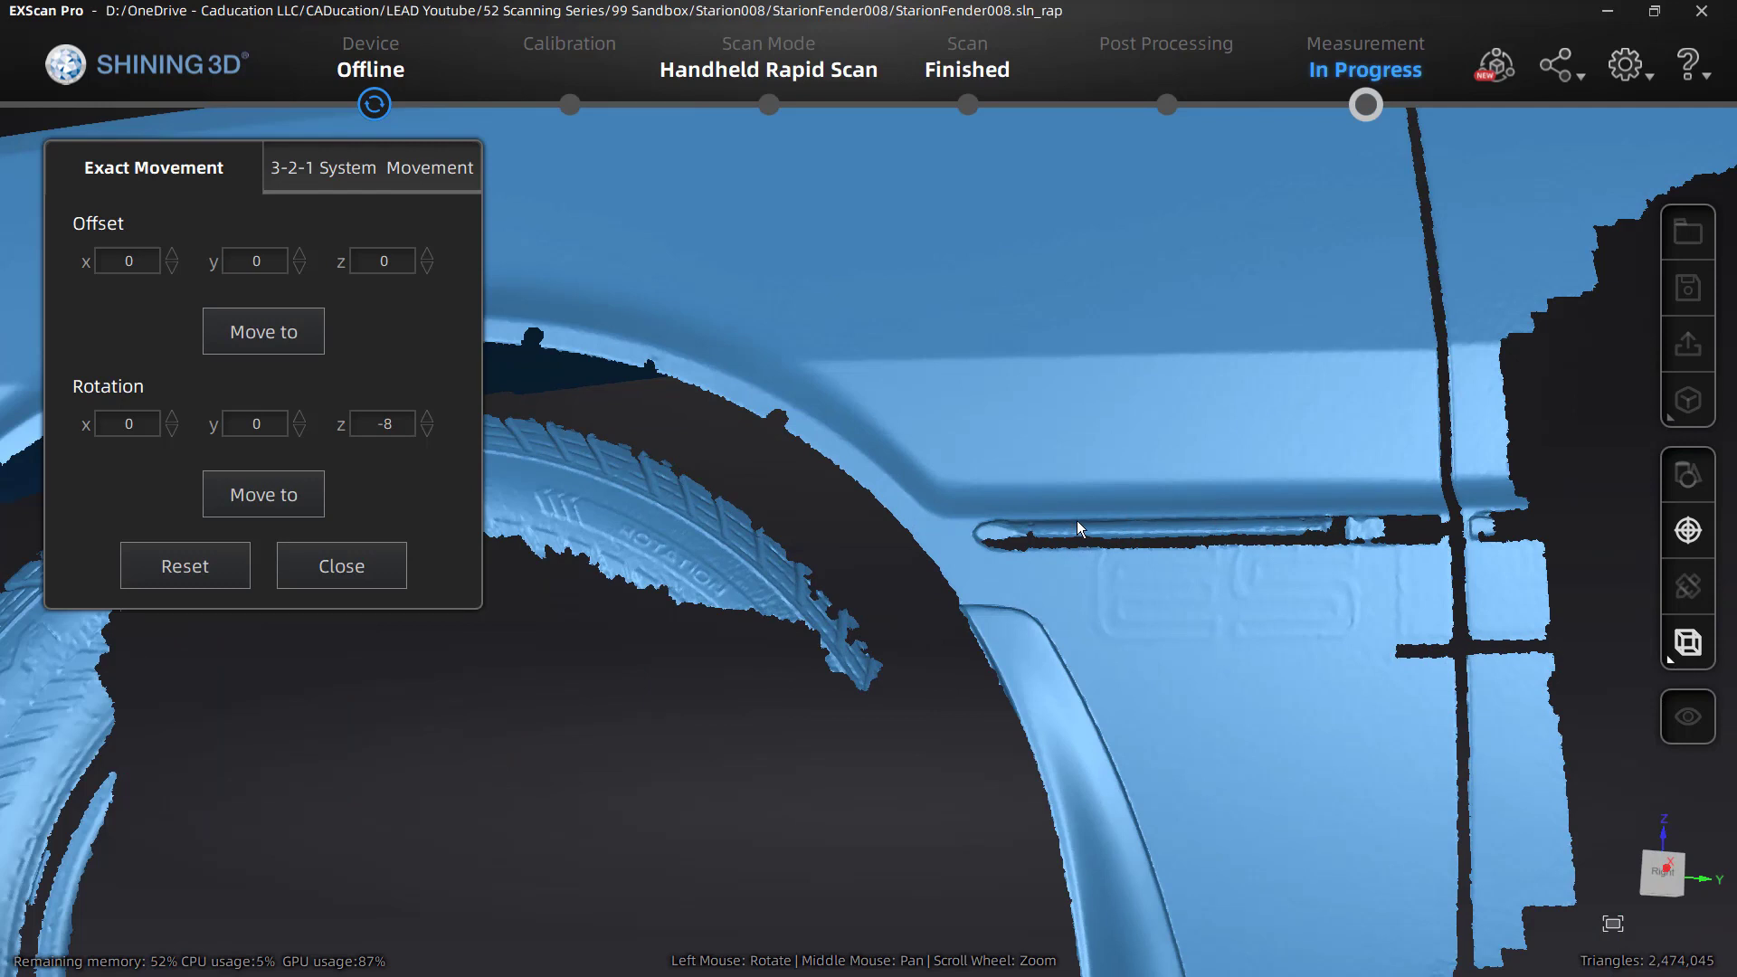
scroll(1200, 532, "down", 3)
scroll(1235, 535, "down", 3)
left_click_drag(1045, 564, 1061, 702)
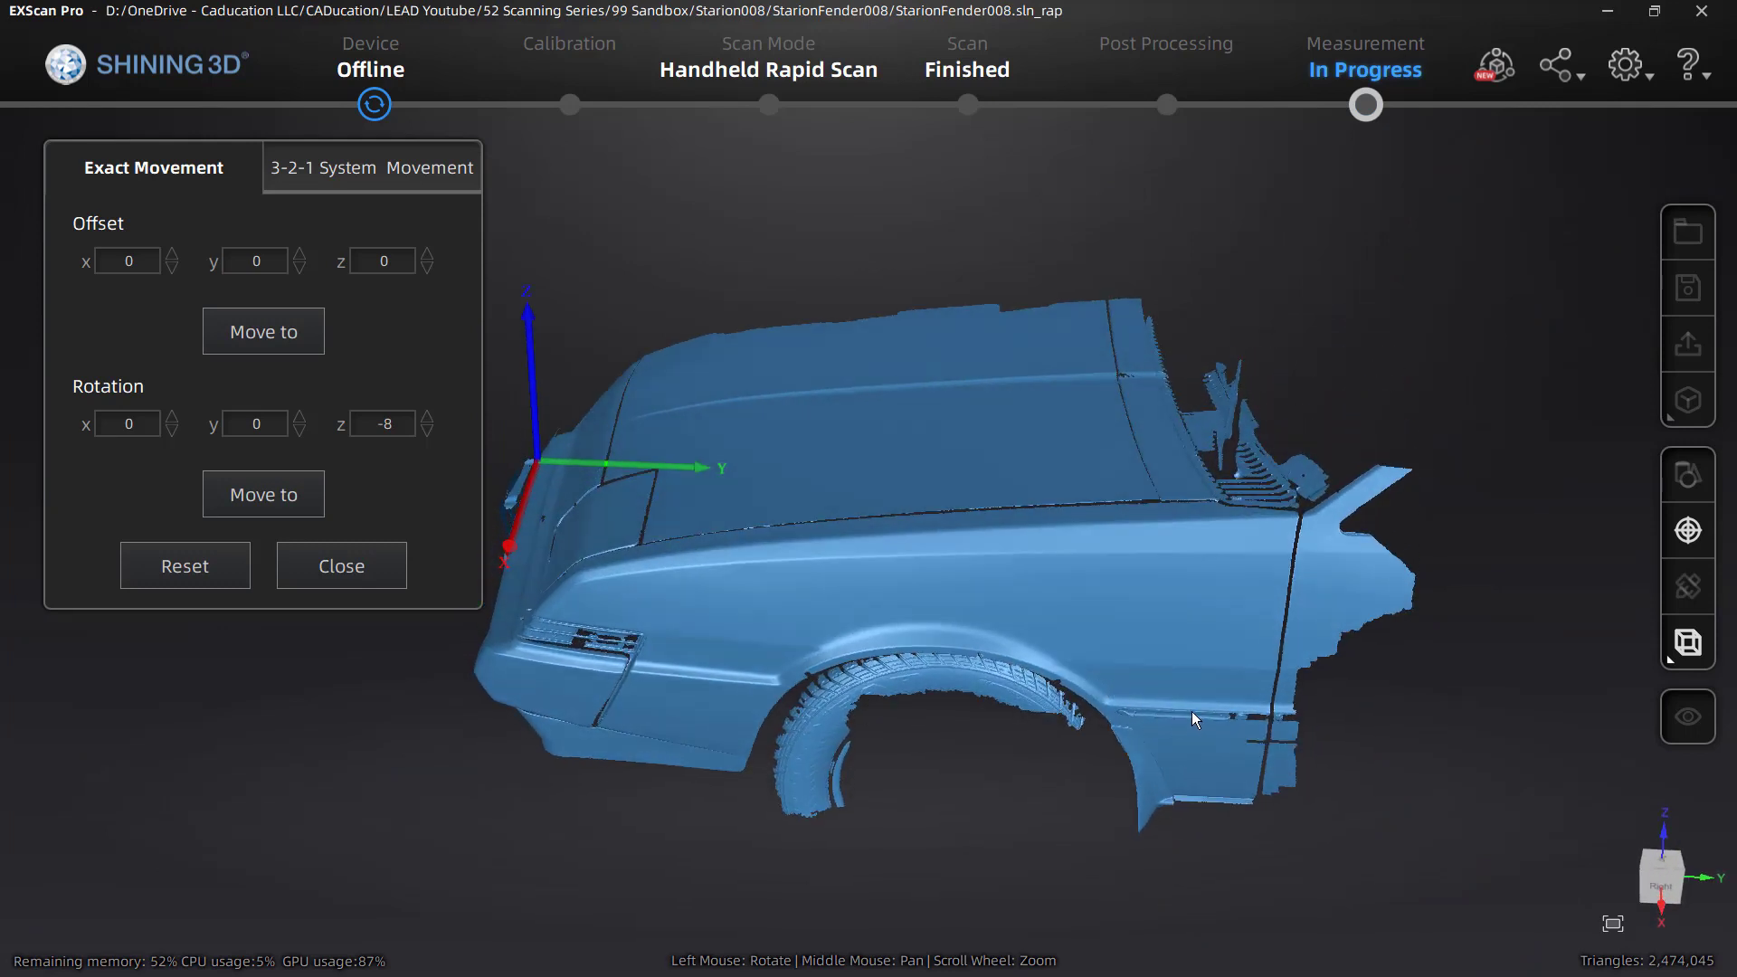
left_click(1642, 882)
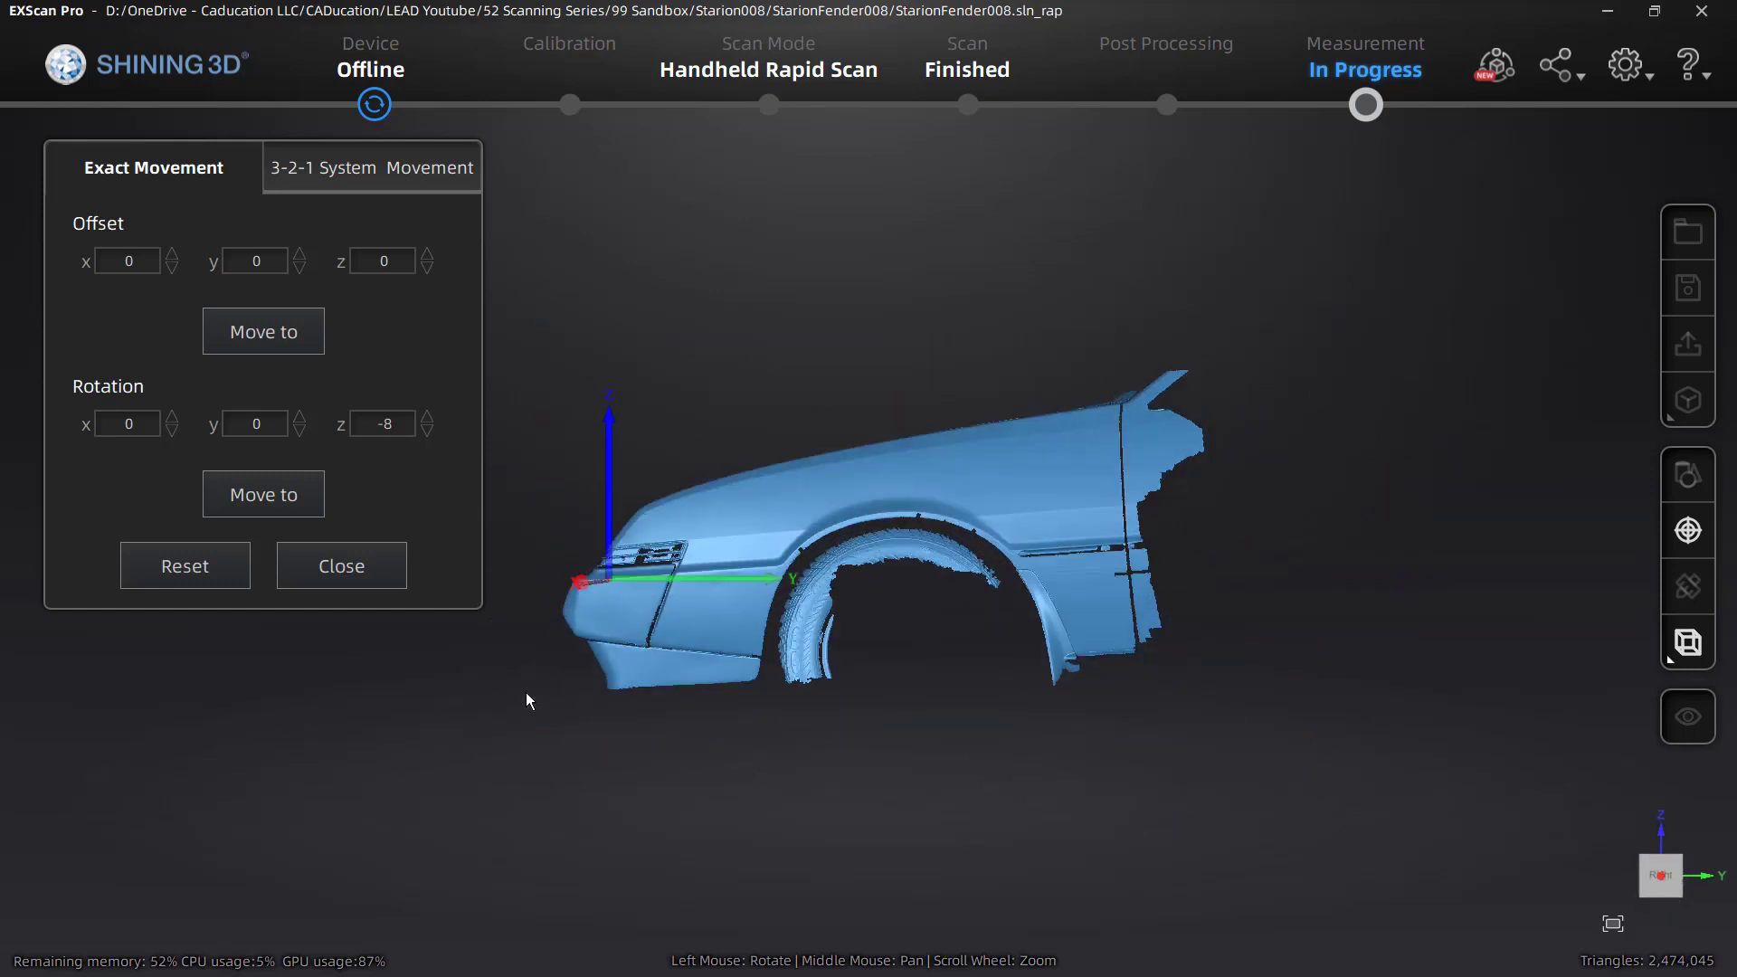
scroll(543, 612, "up", 2)
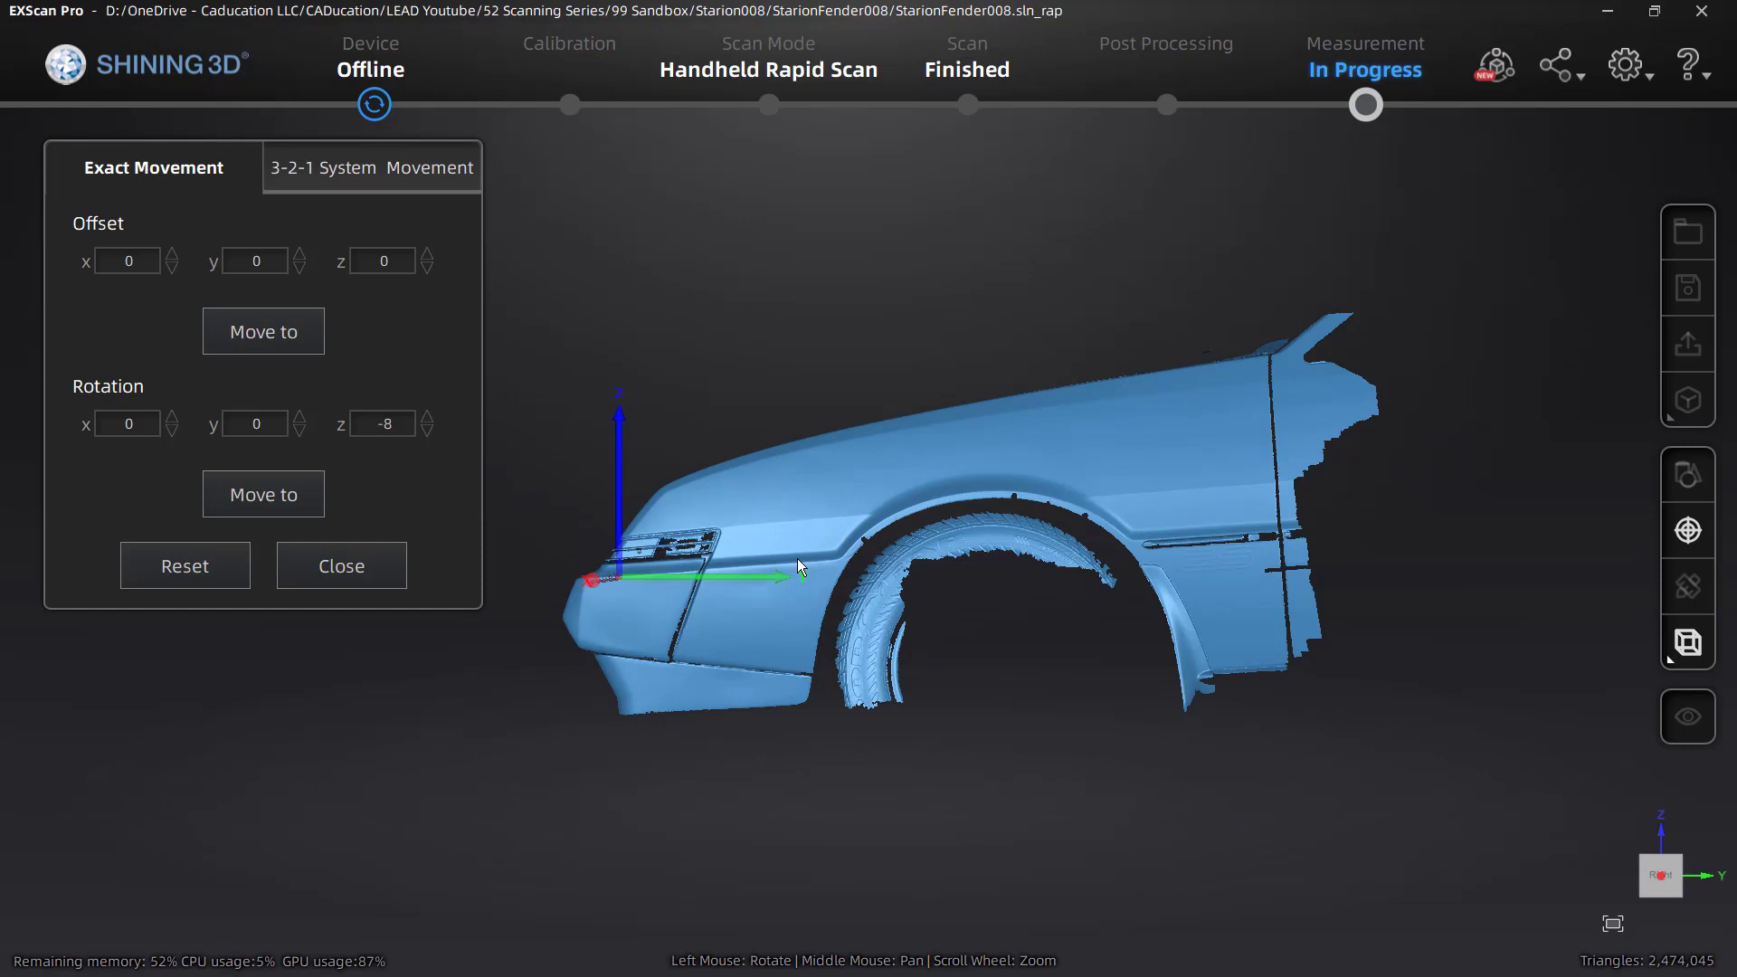
- Rotate the mesh about the X axis with progressively lower values, from -2 through -3 to -4
left_click(171, 433)
left_click(253, 493)
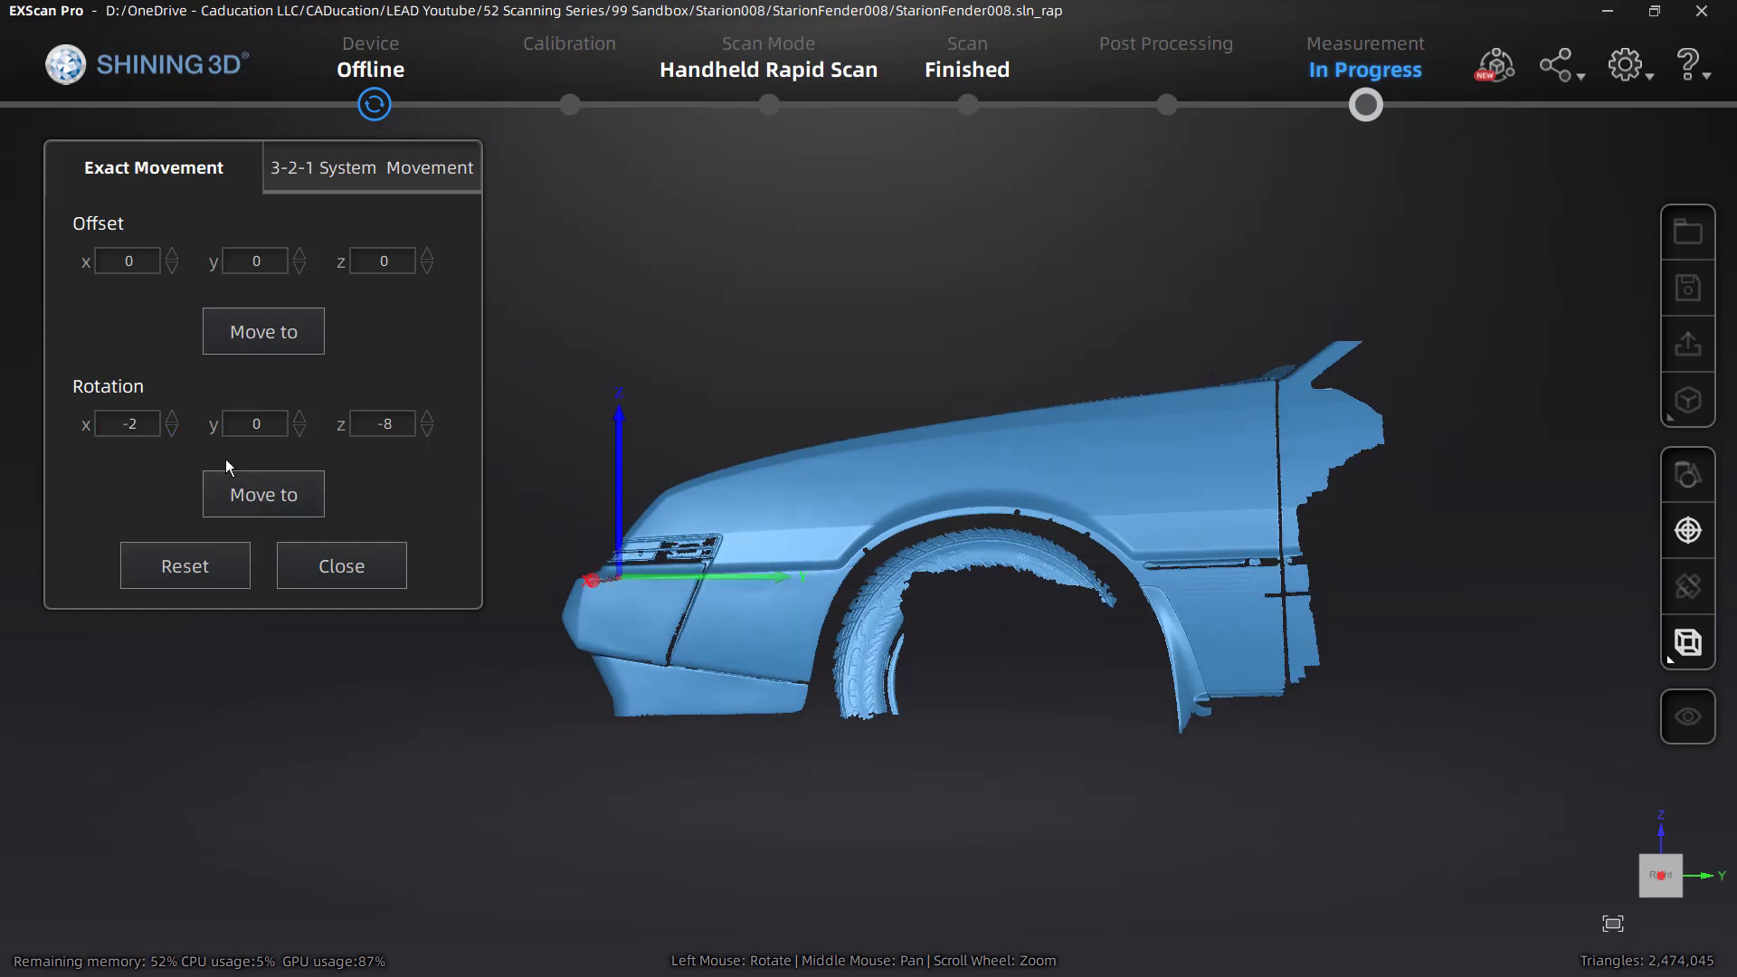
left_click(172, 433)
left_click(172, 433)
left_click(260, 494)
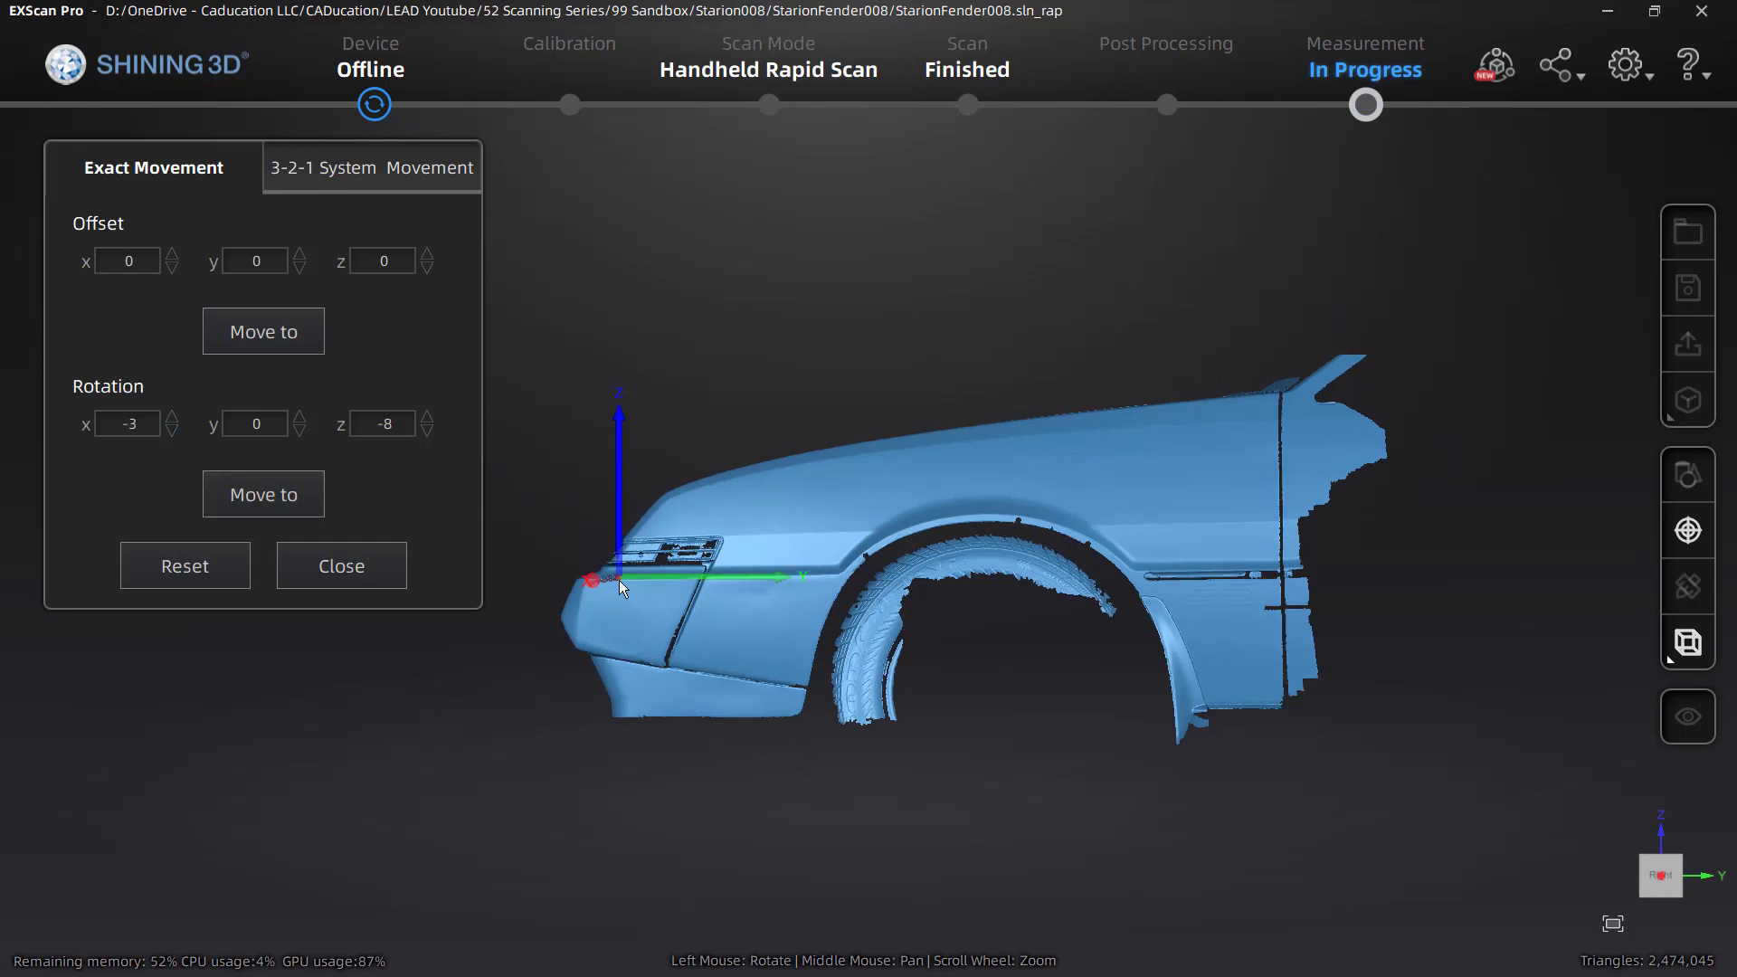
scroll(685, 579, "up", 5)
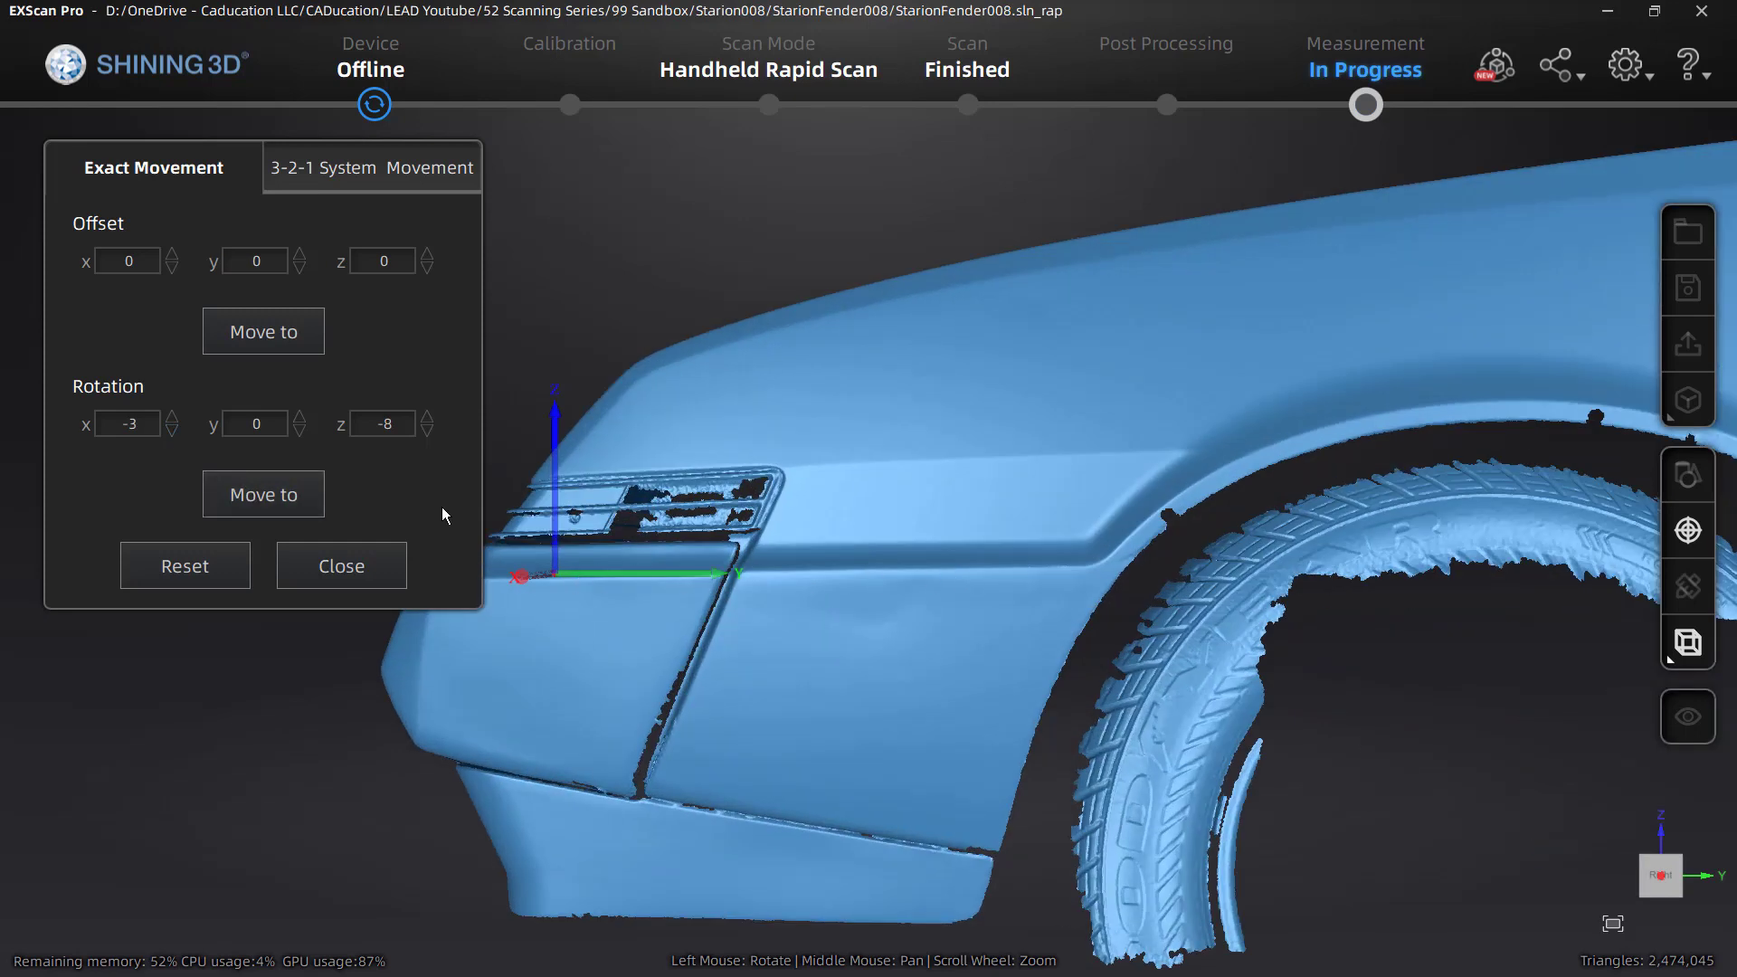
left_click(172, 433)
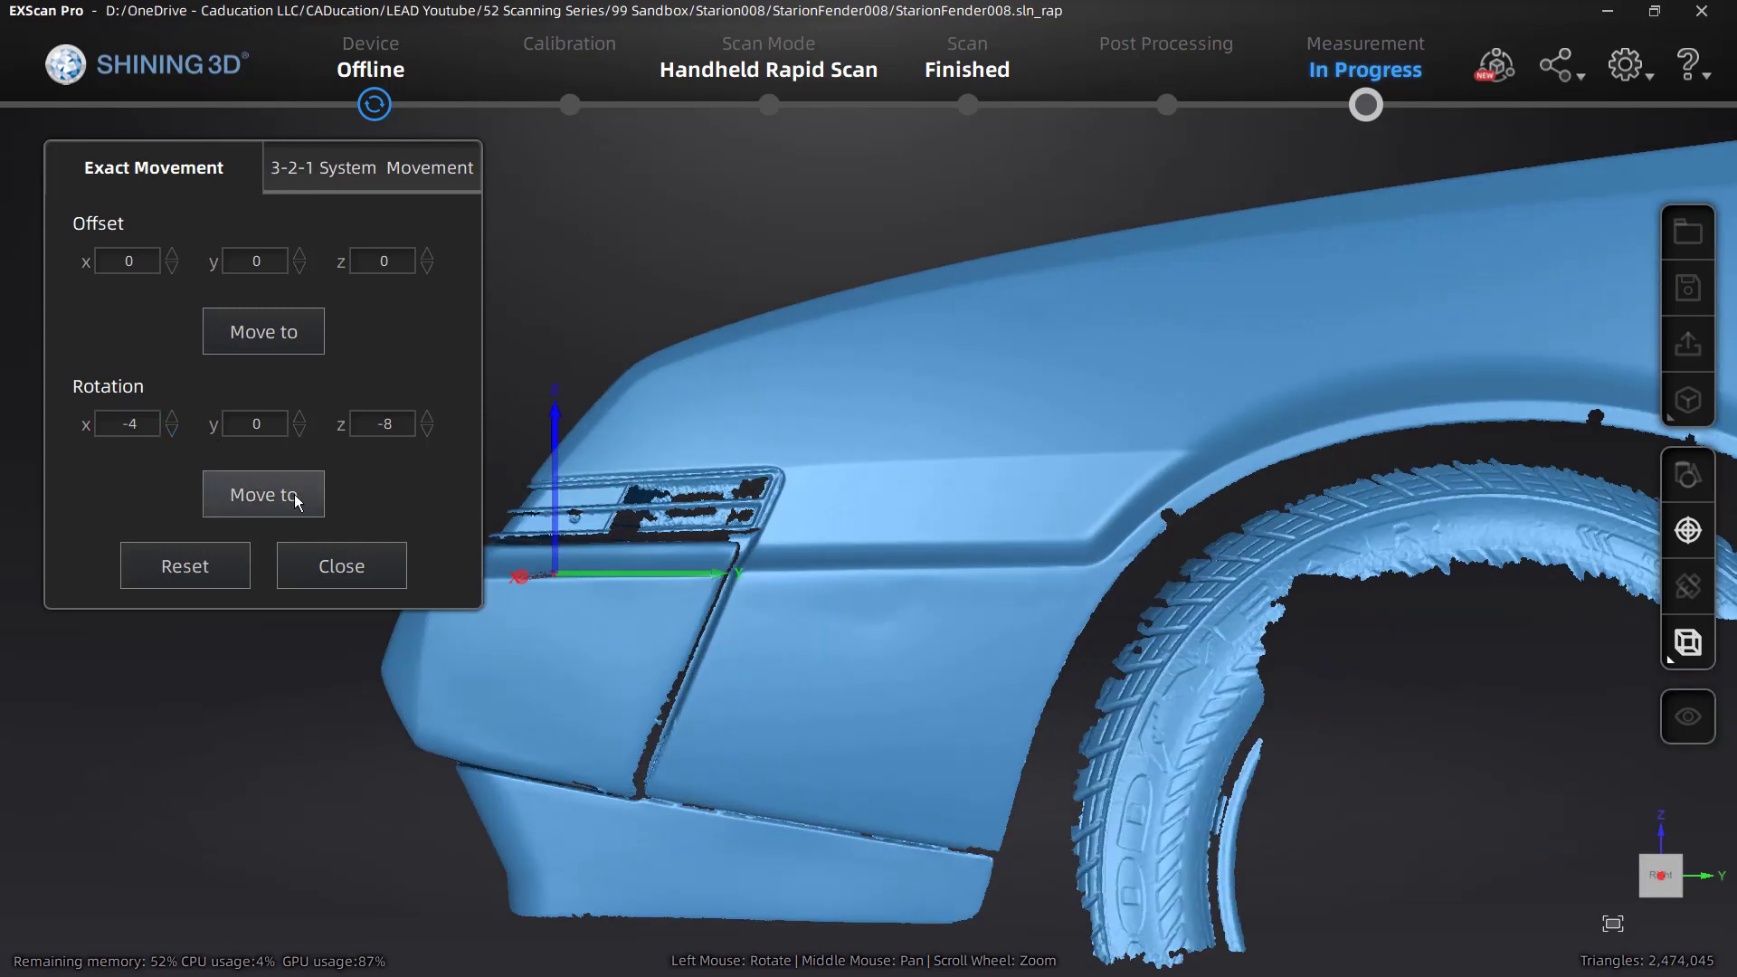
left_click(298, 499)
- Examine the body line against the Y axis in side view and check the mesh from the front and top
scroll(779, 573, "down", 10)
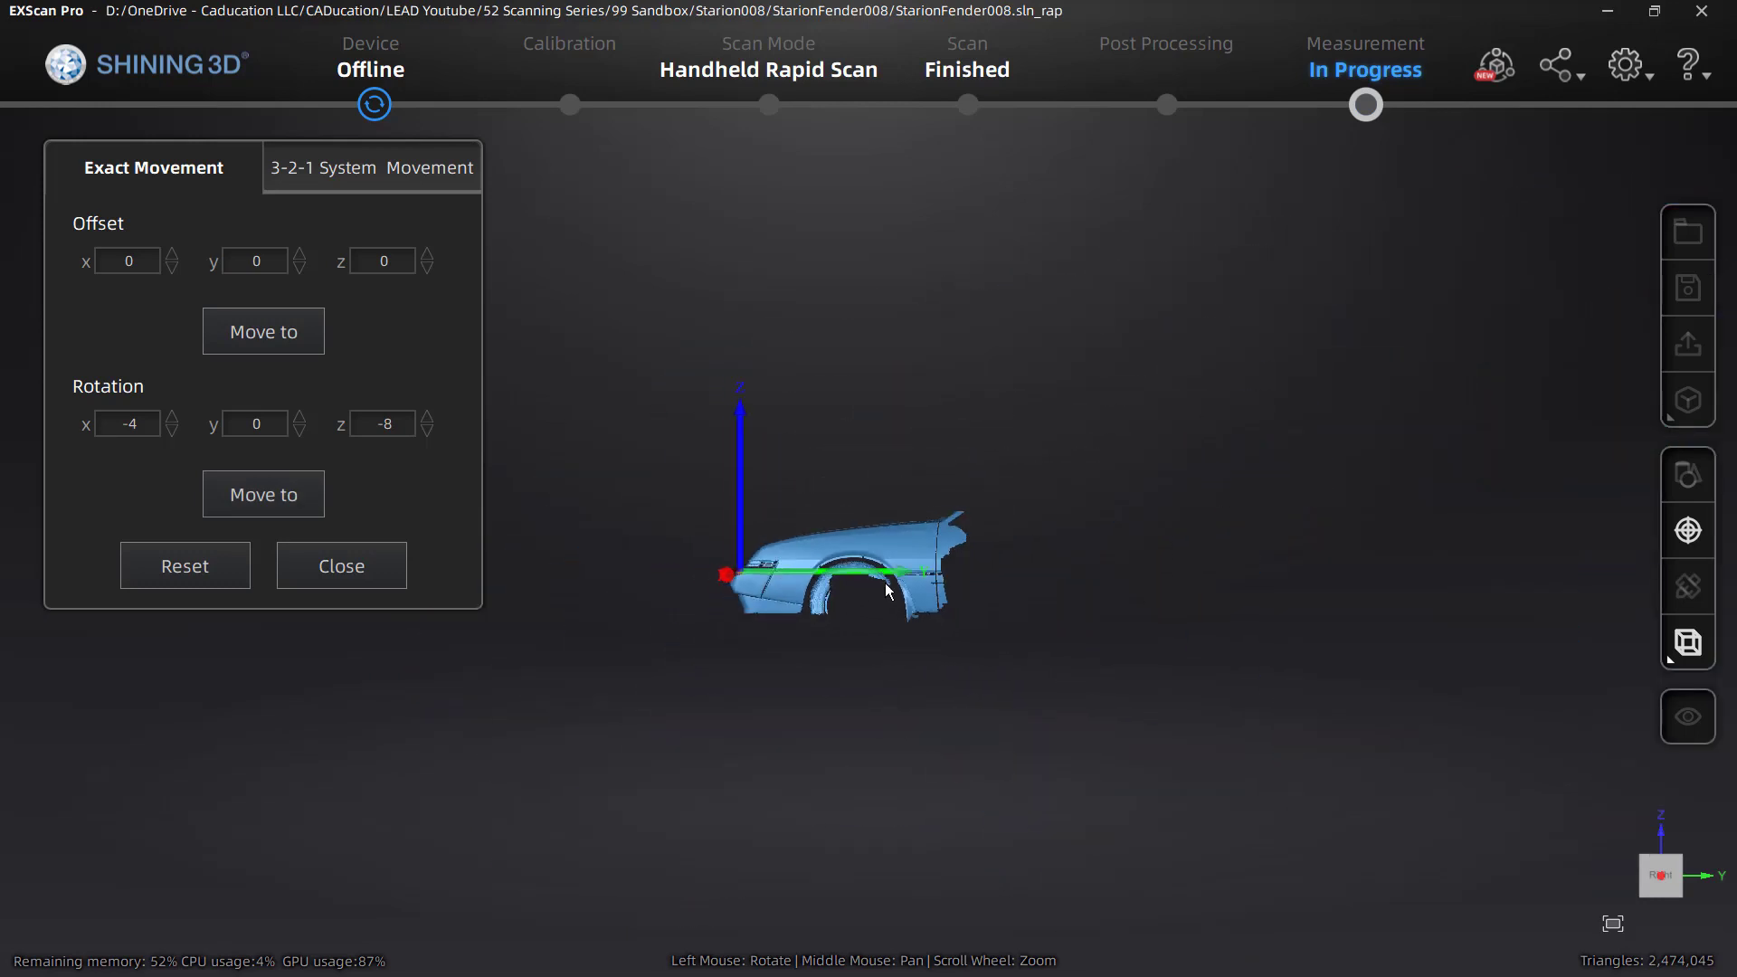
left_click_drag(905, 579, 869, 579)
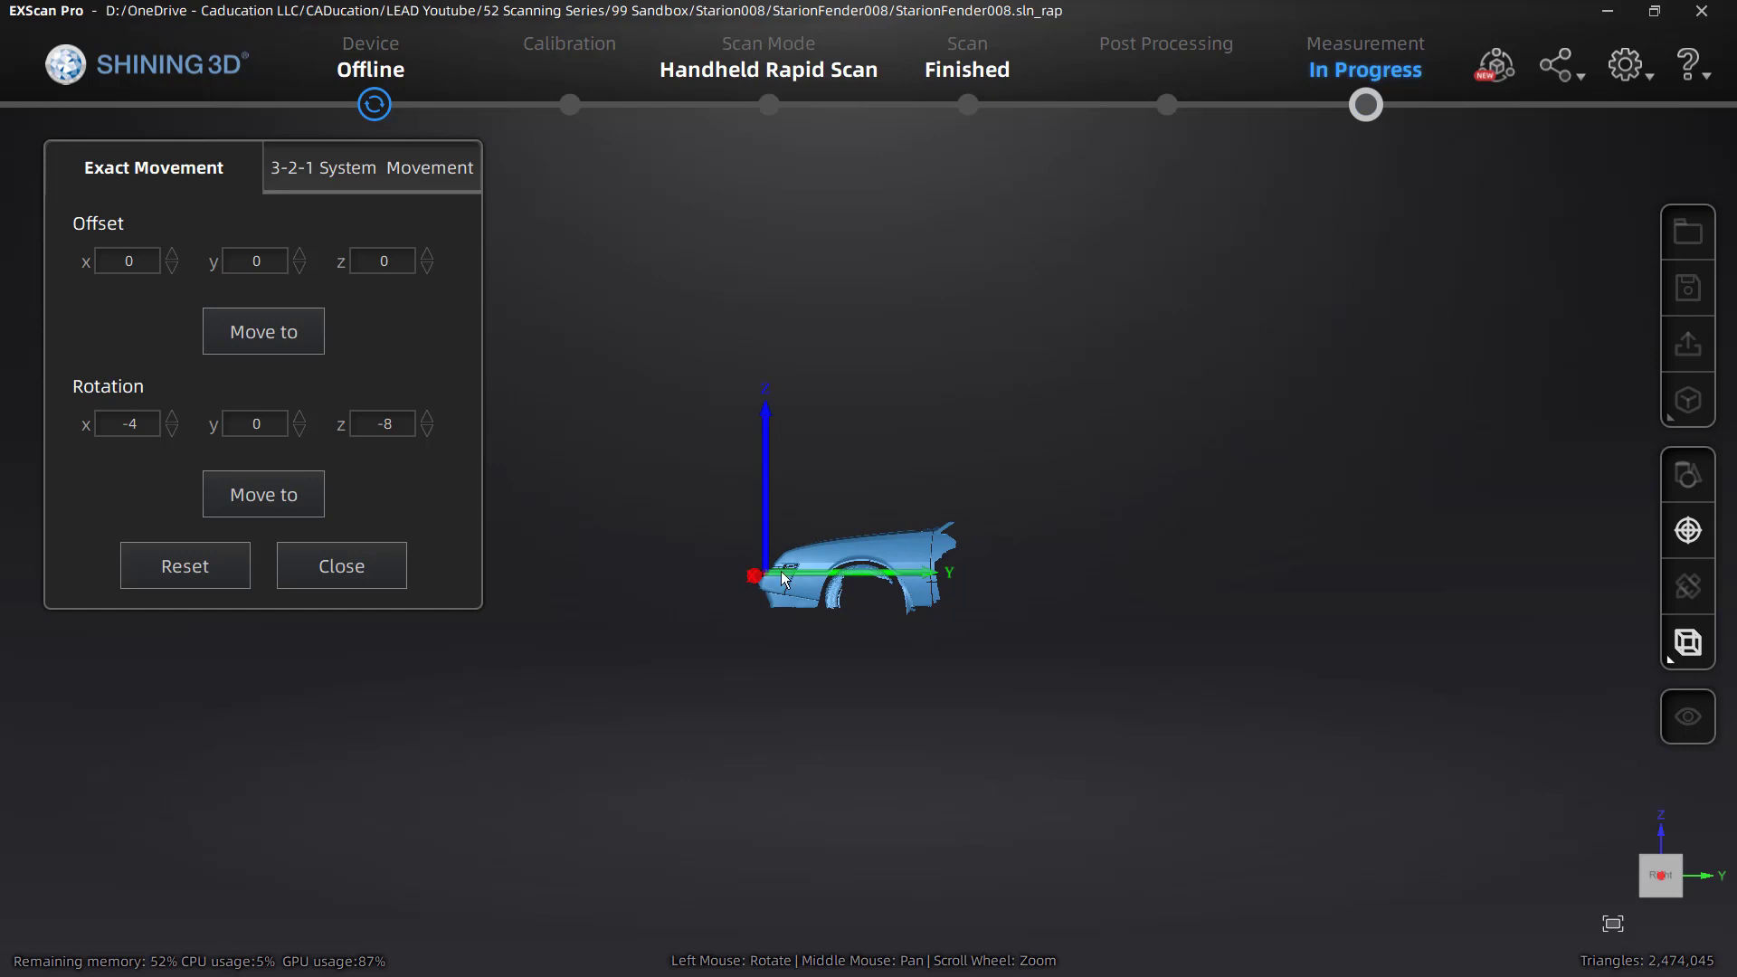
scroll(808, 581, "up", 5)
scroll(808, 582, "up", 3)
scroll(1008, 568, "down", 10)
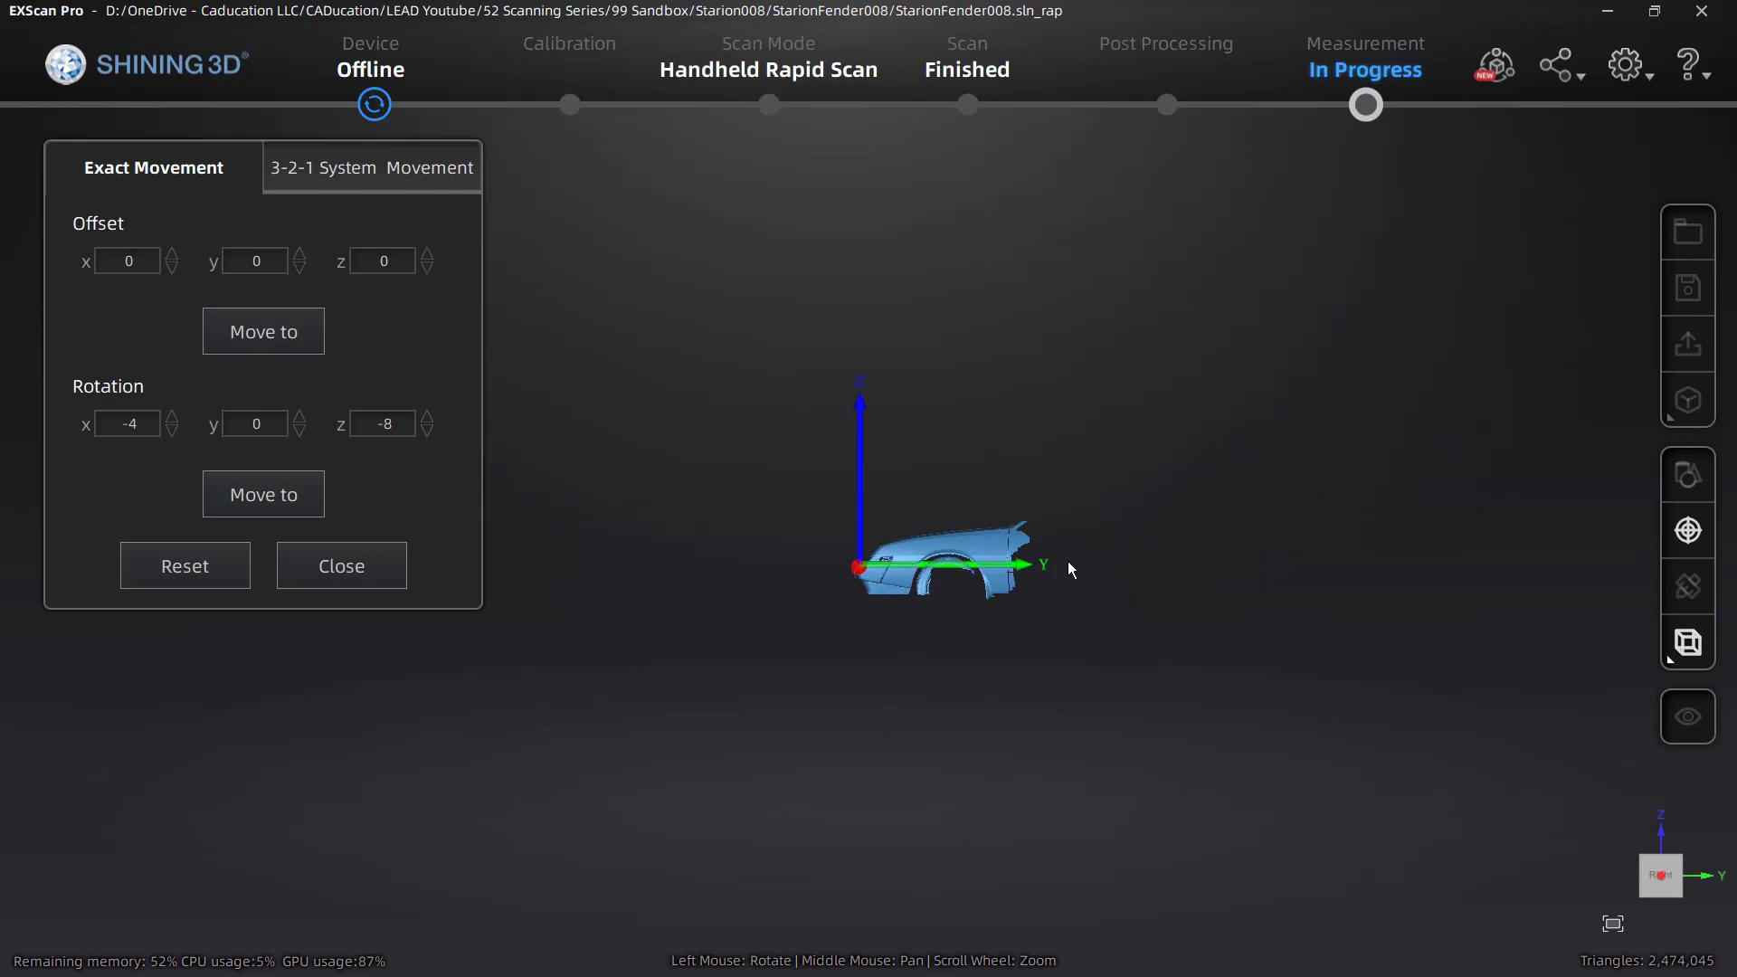
scroll(868, 570, "up", 2)
scroll(874, 568, "up", 4)
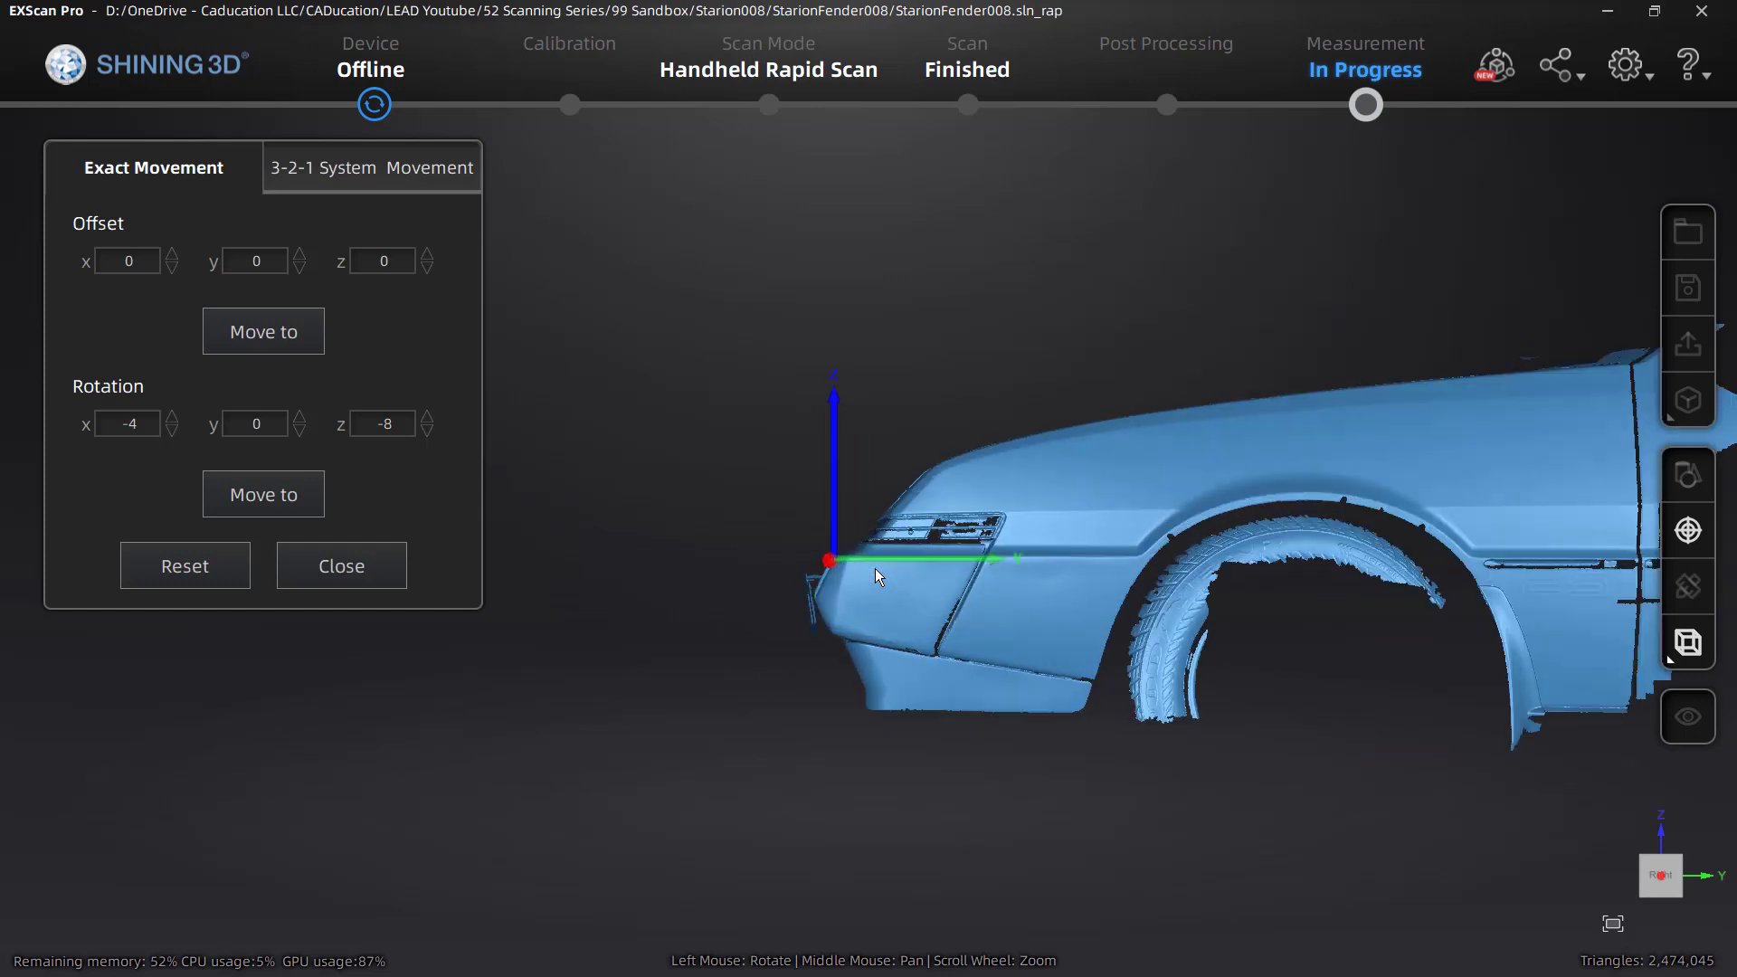
left_click(1647, 877)
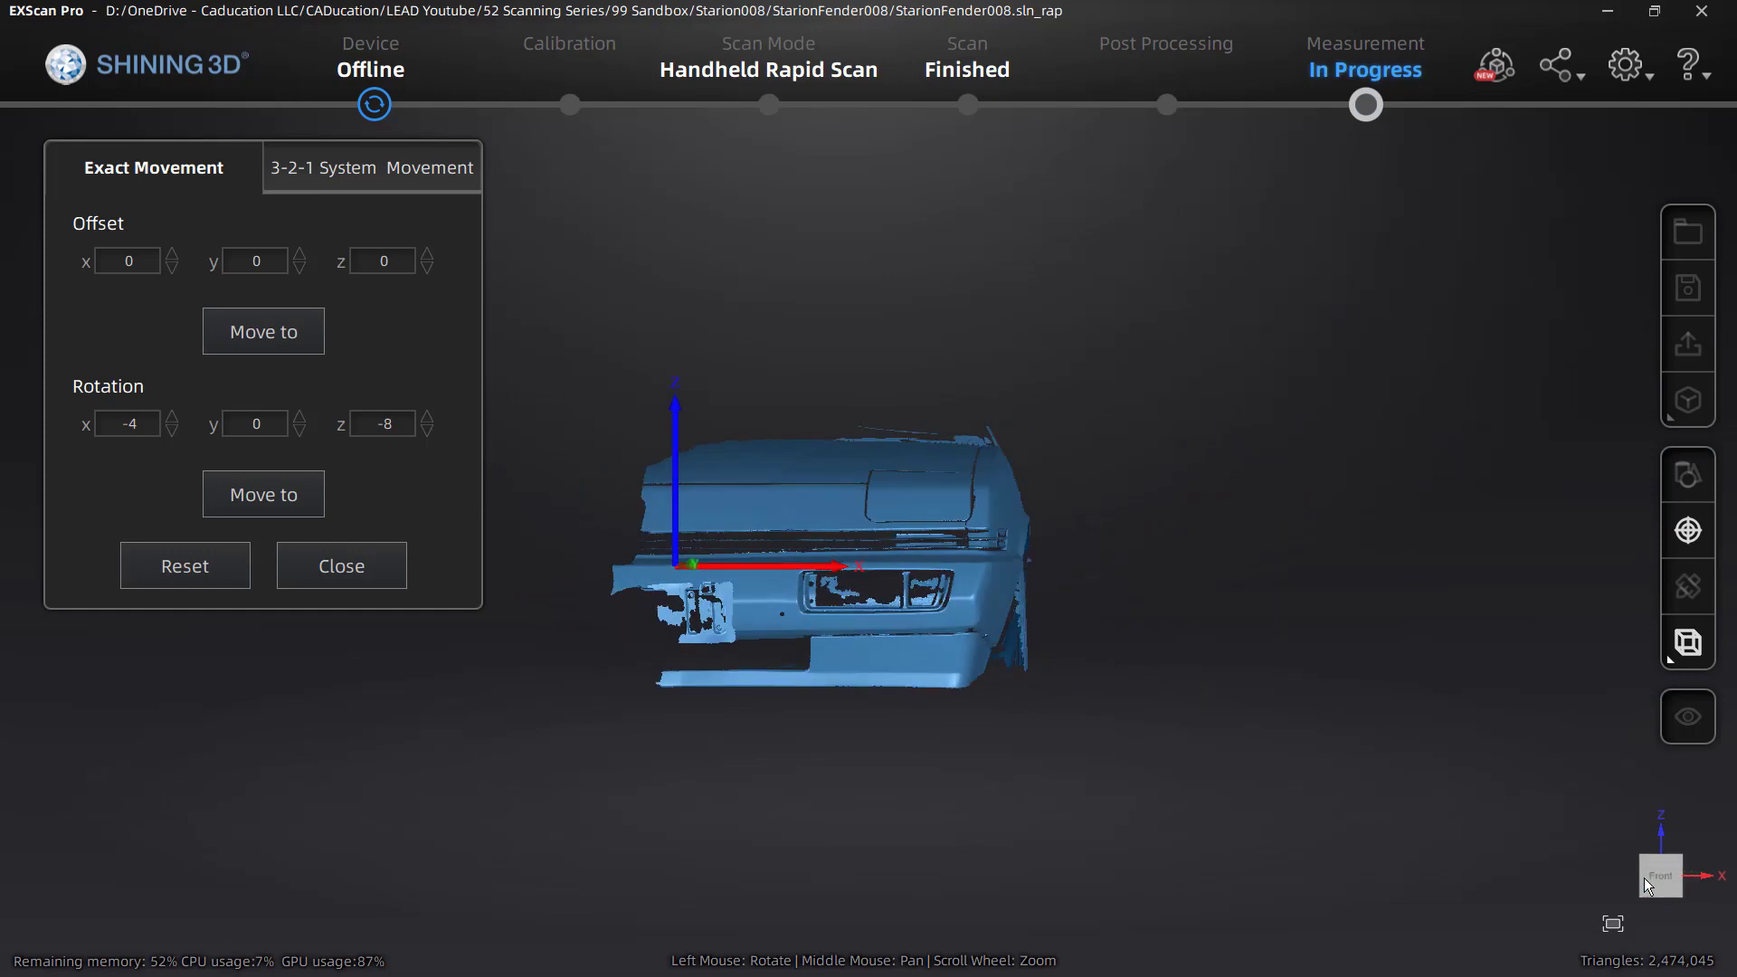
left_click(1664, 856)
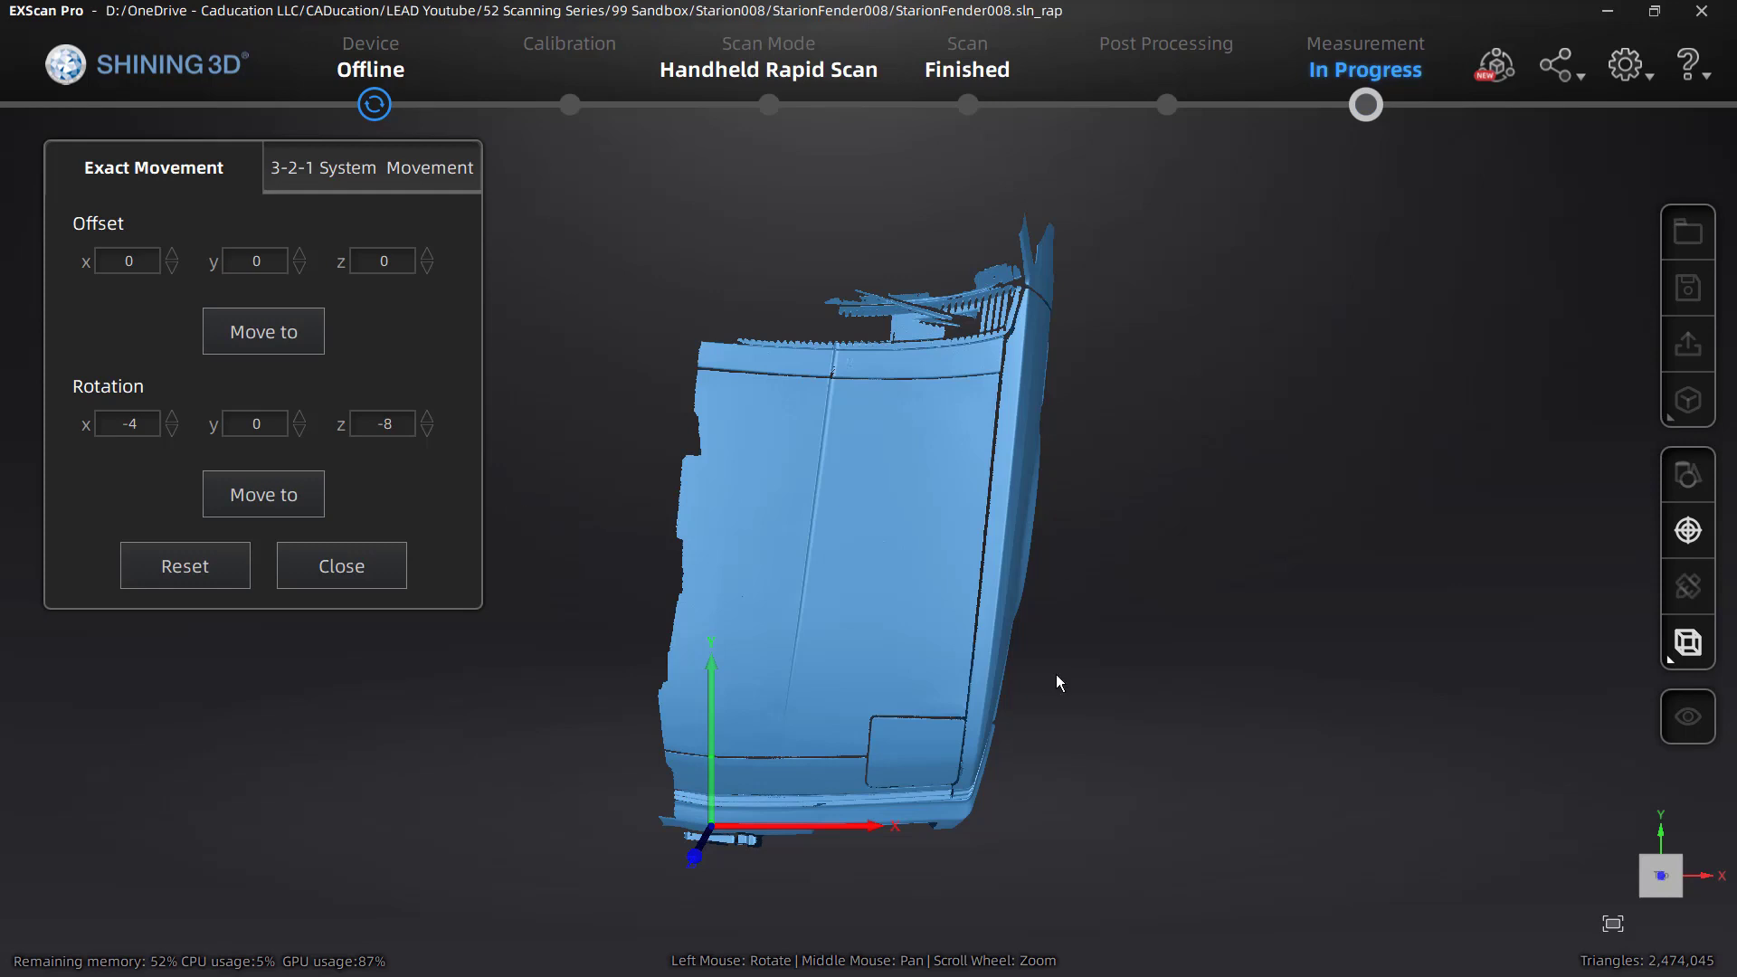
- Raise the mesh's Z rotation to -4 and apply the movement
left_click(428, 422)
left_click(283, 495)
left_click(428, 417)
left_click(302, 489)
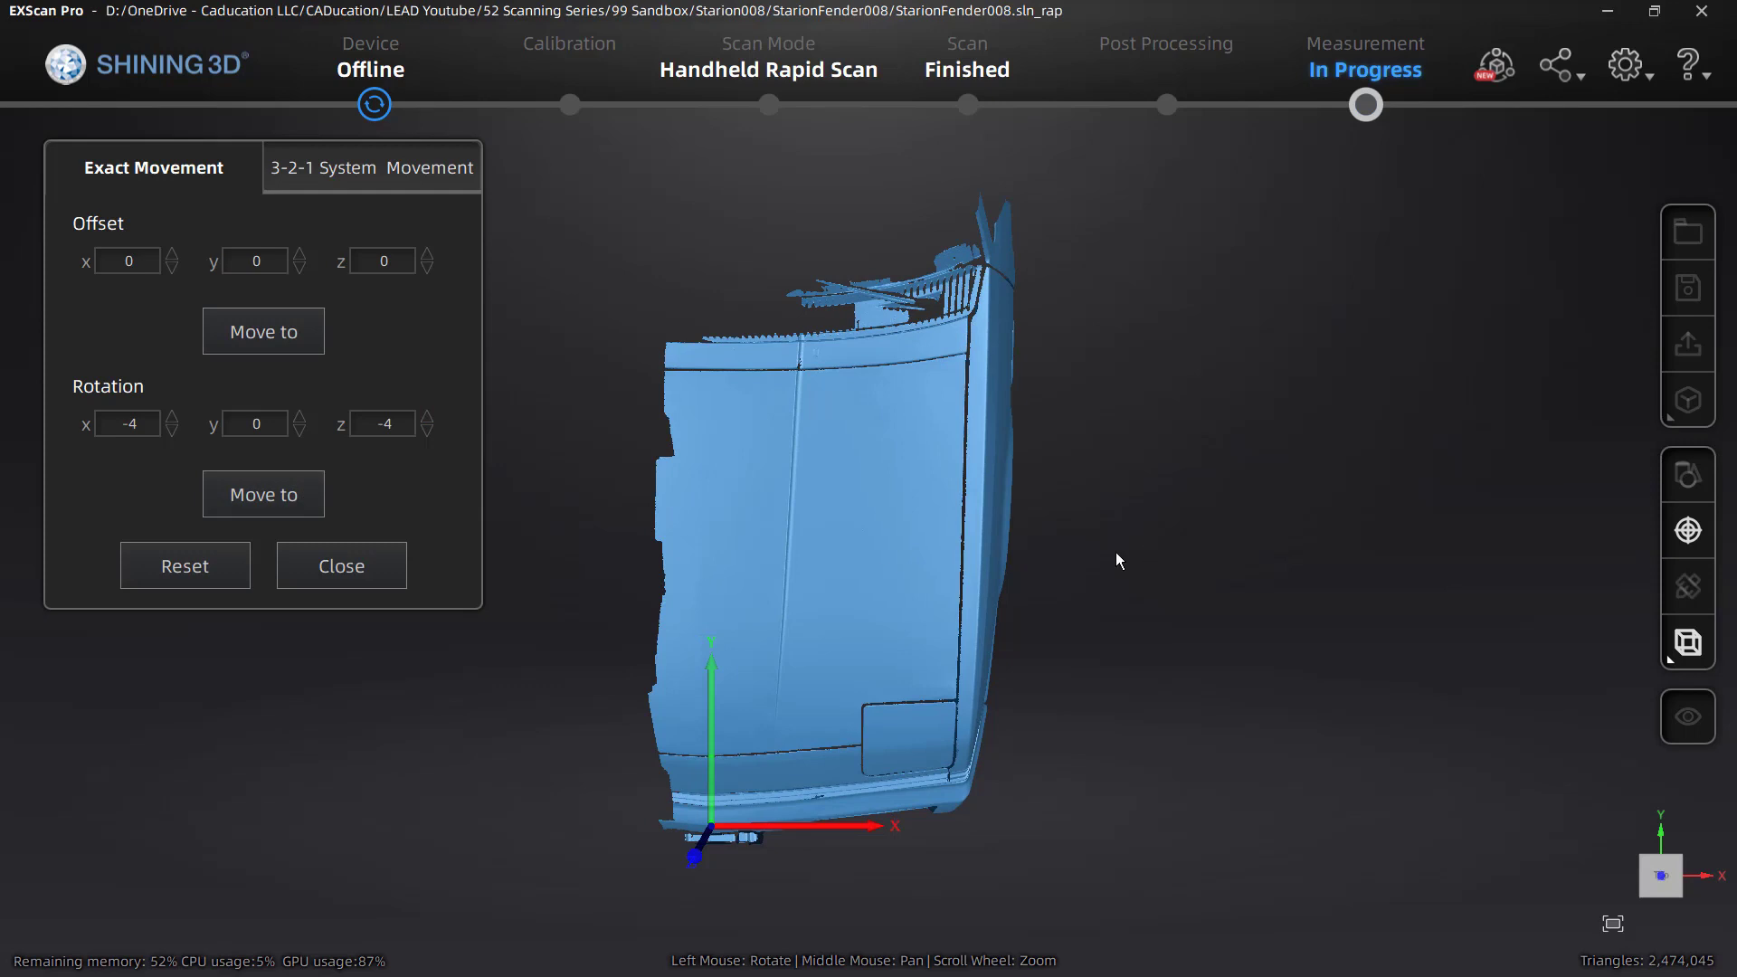
- Check the rotated mesh from the front and side, and close Exact Movement
scroll(913, 645, "down", 3)
left_click(1668, 895)
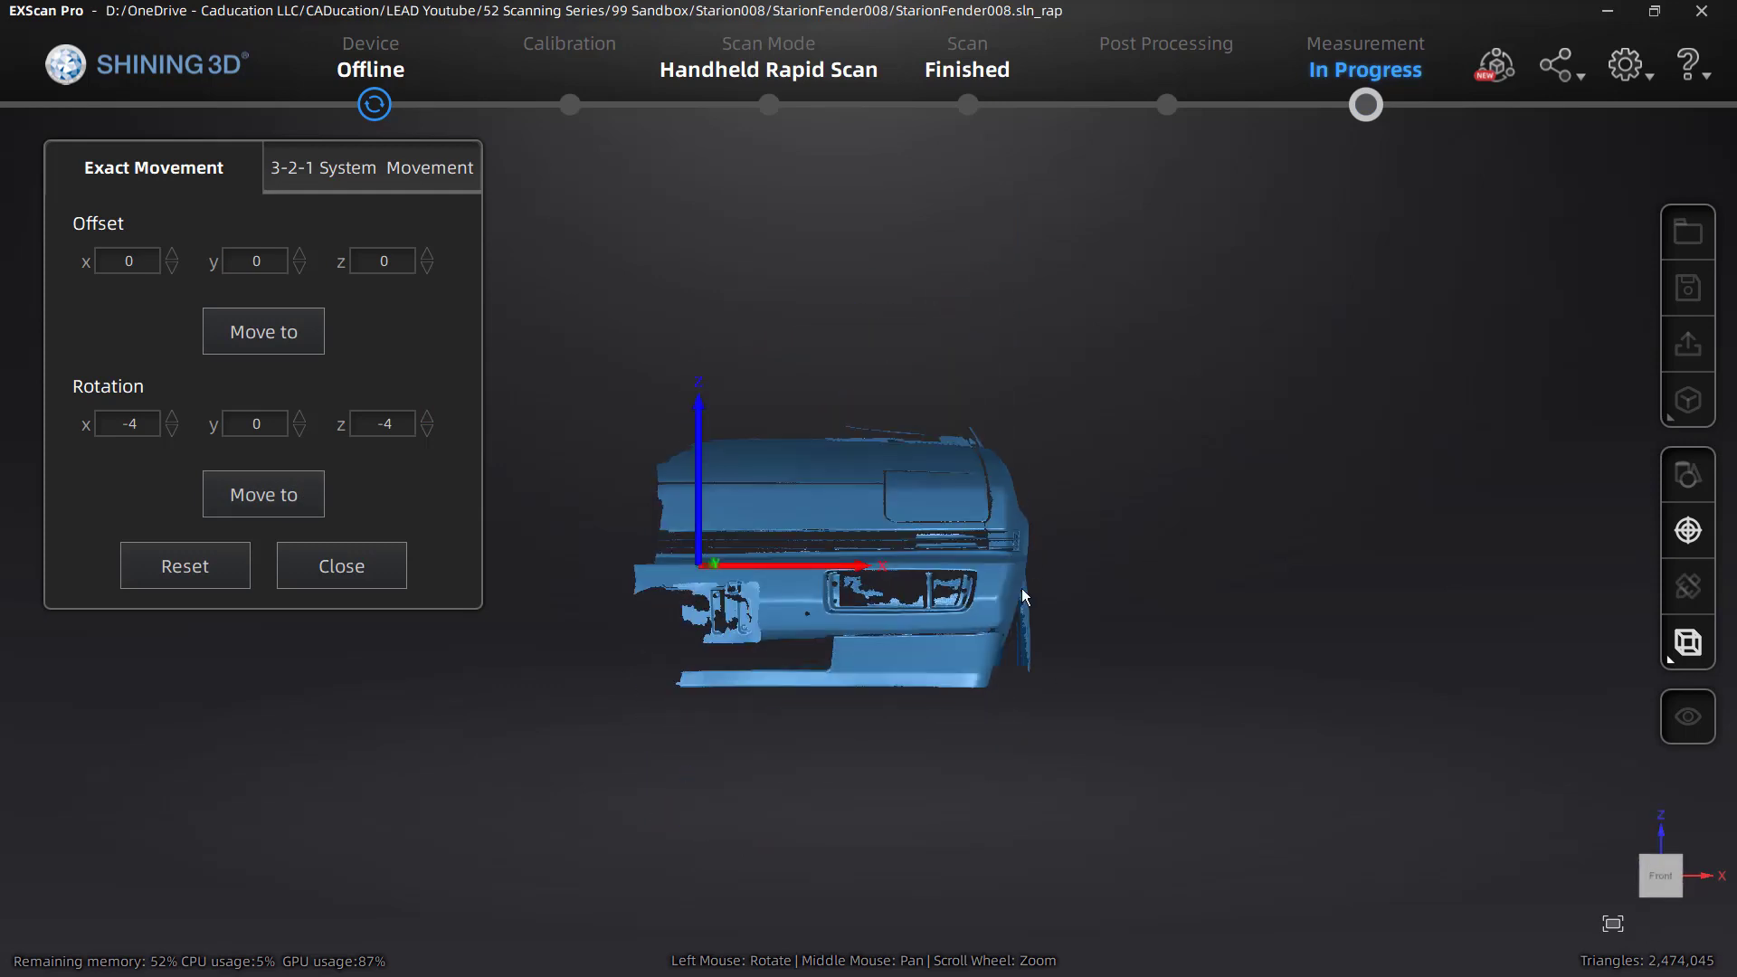
left_click(1681, 885)
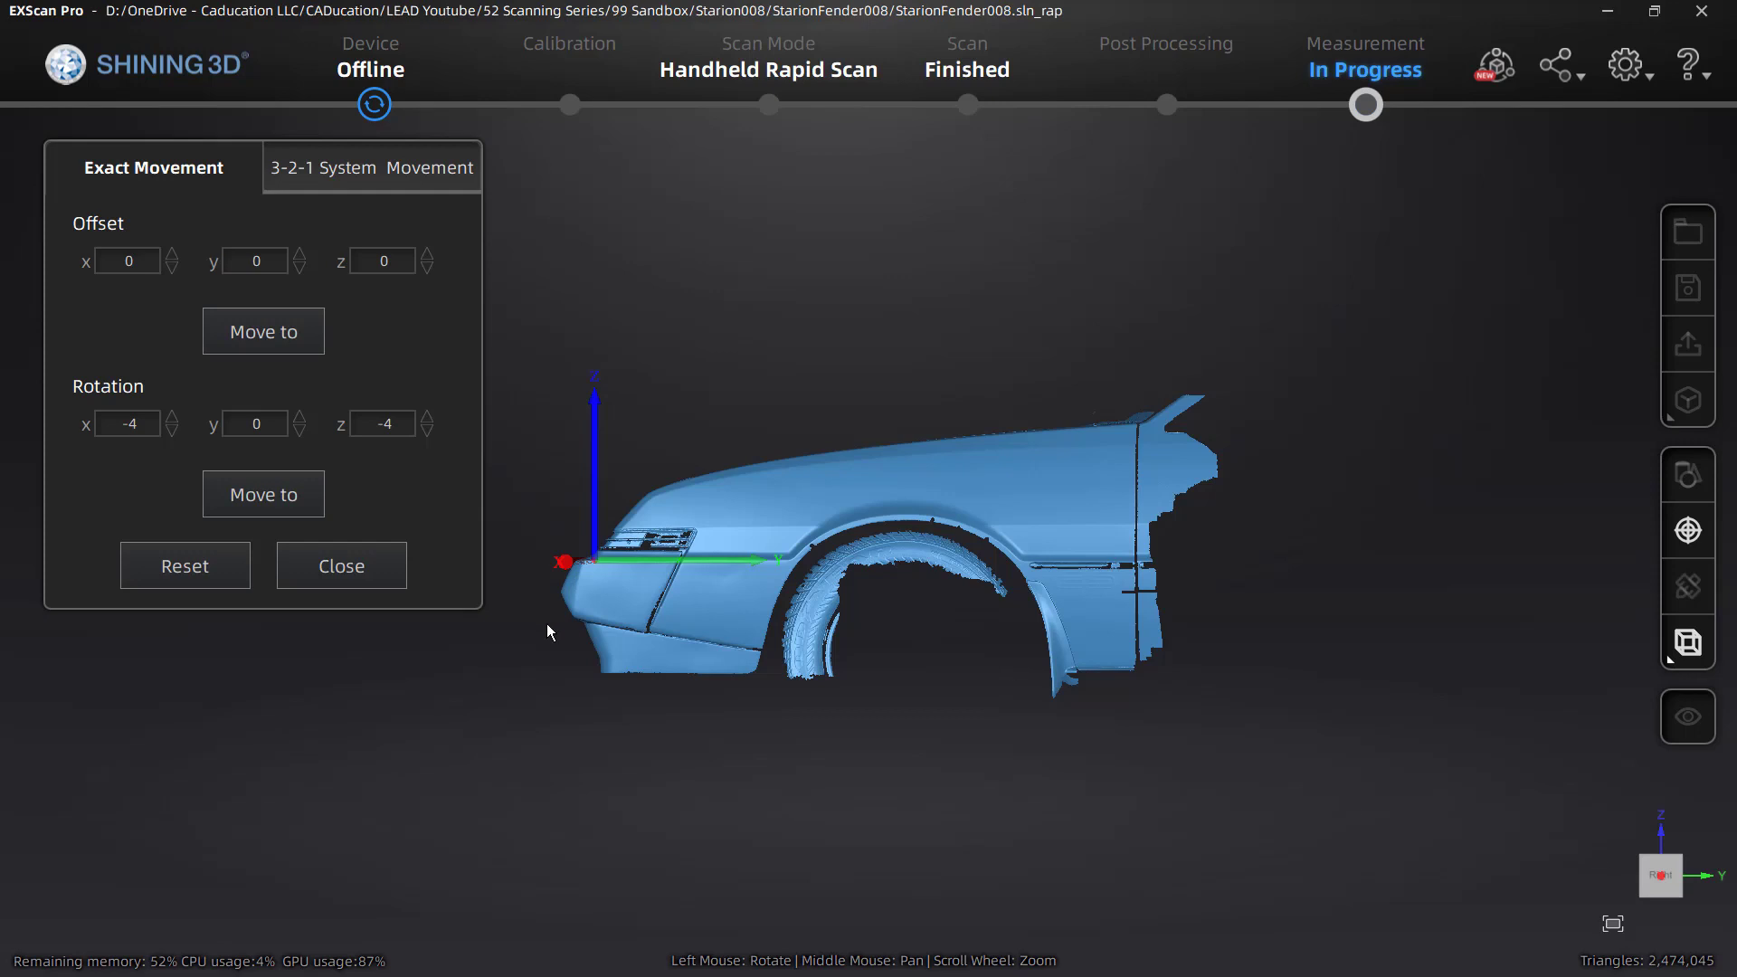
left_click(366, 561)
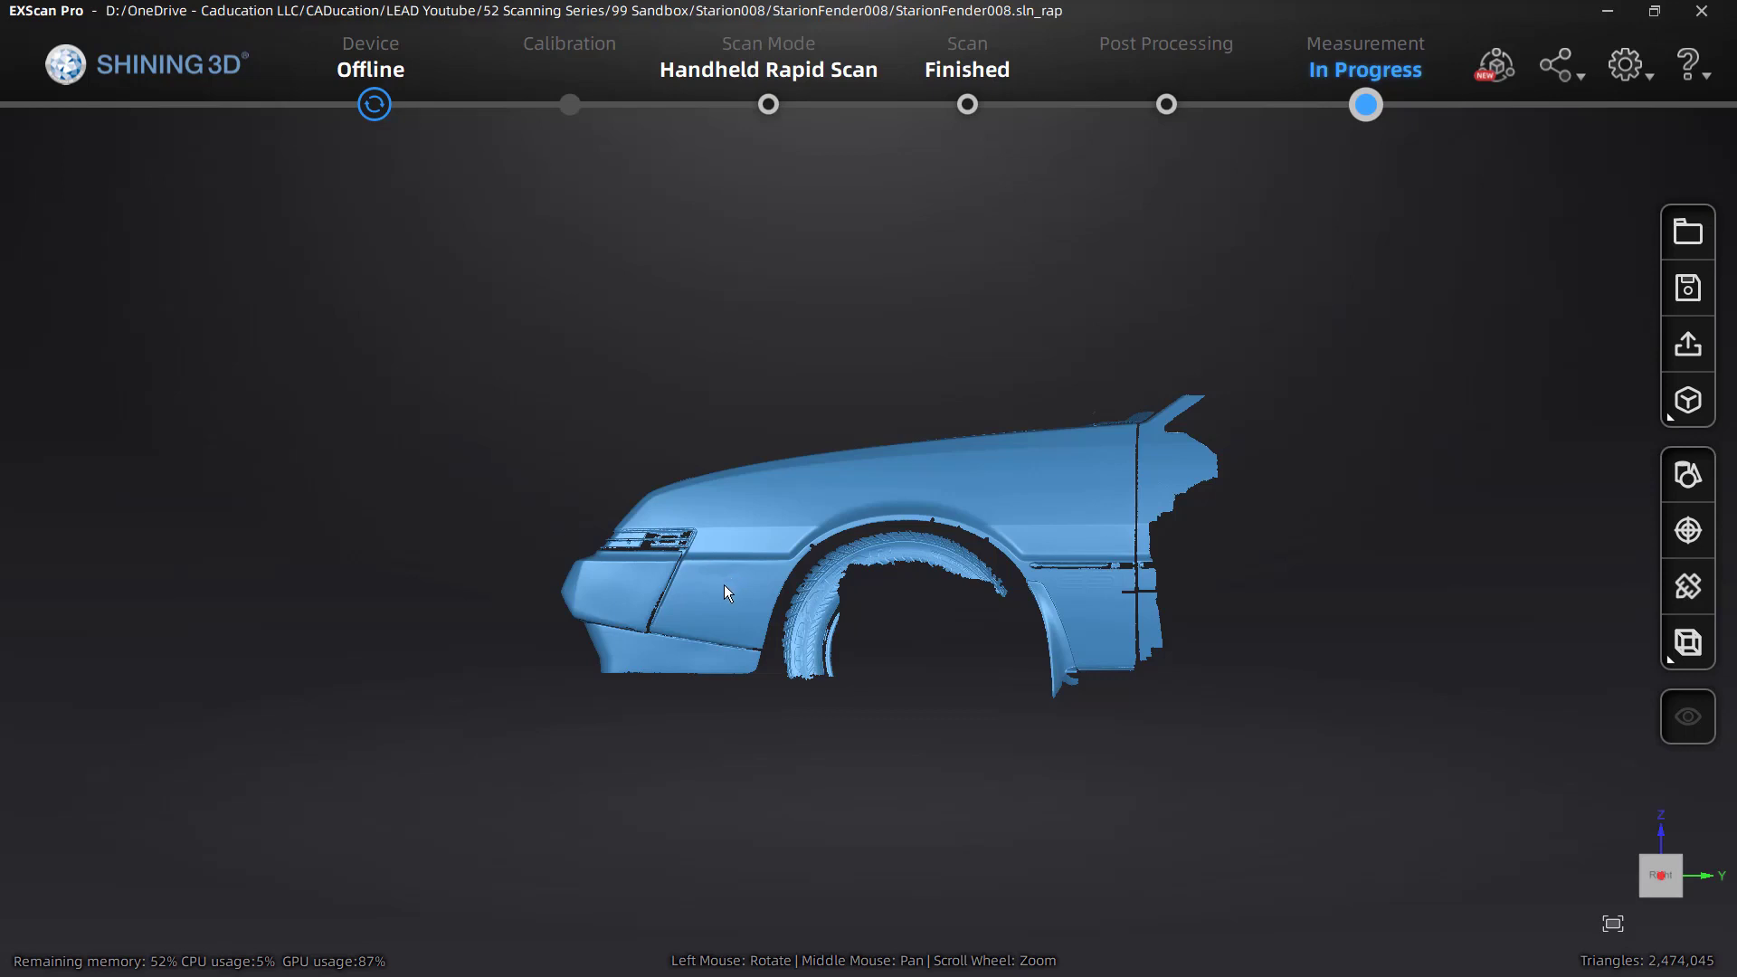
scroll(729, 588, "up", 5)
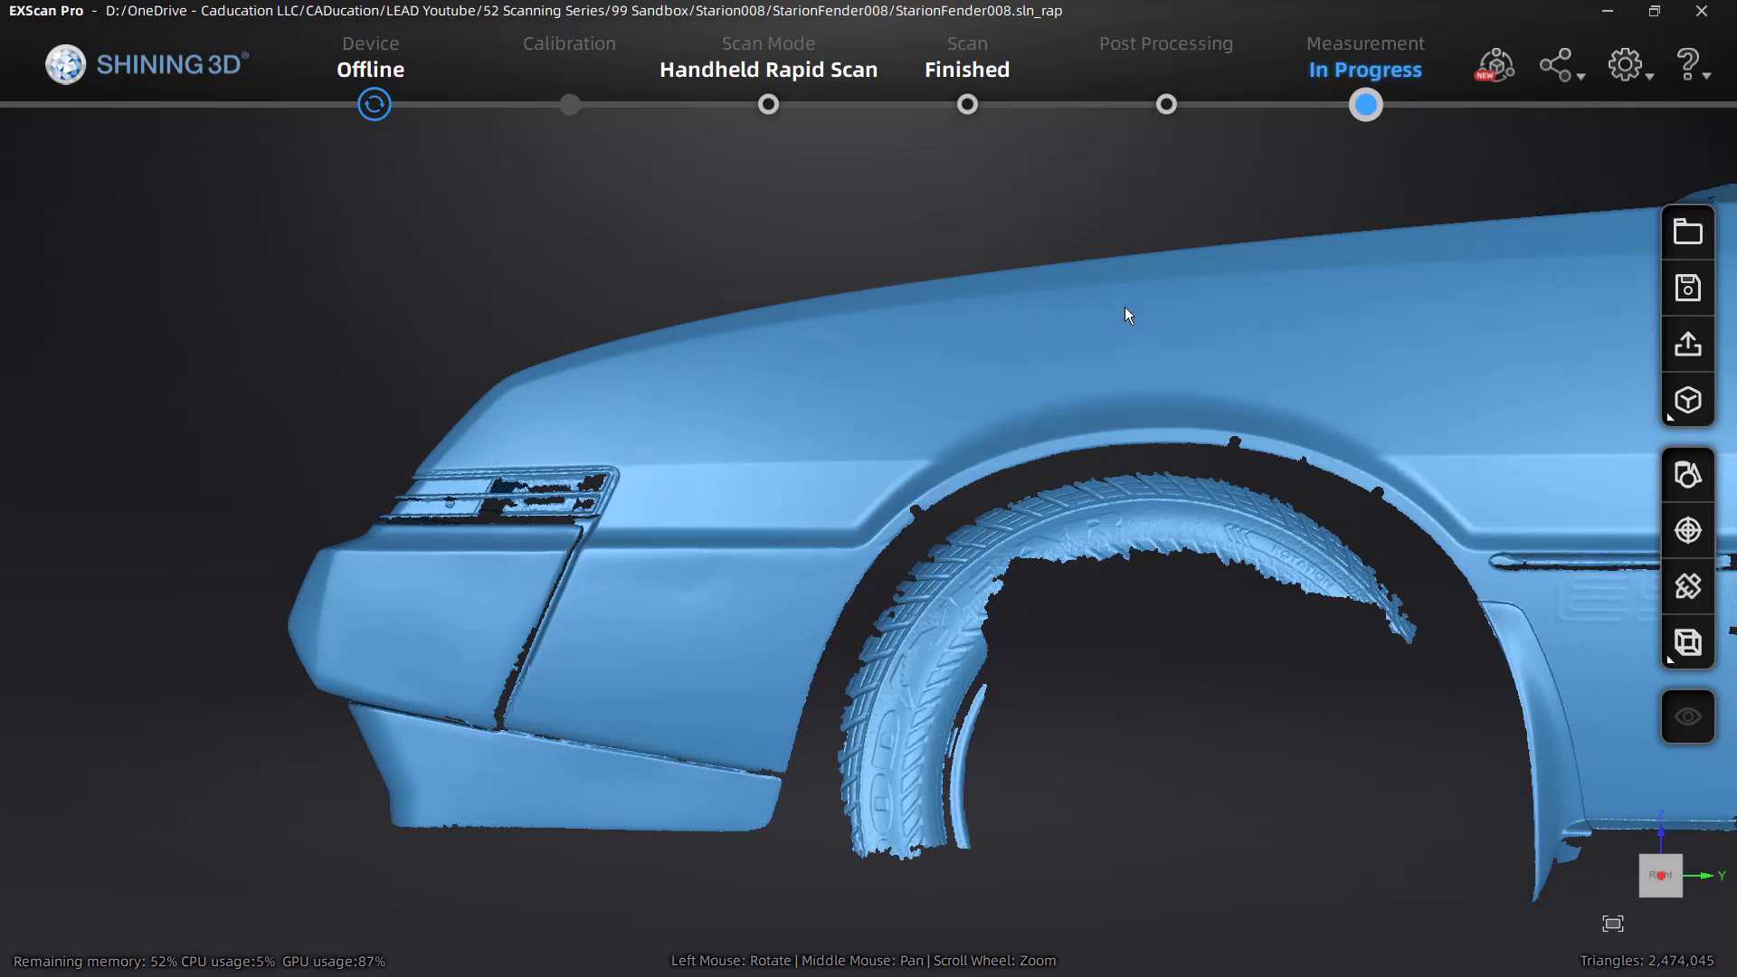
scroll(687, 410, "down", 4)
scroll(1159, 459, "up", 2)
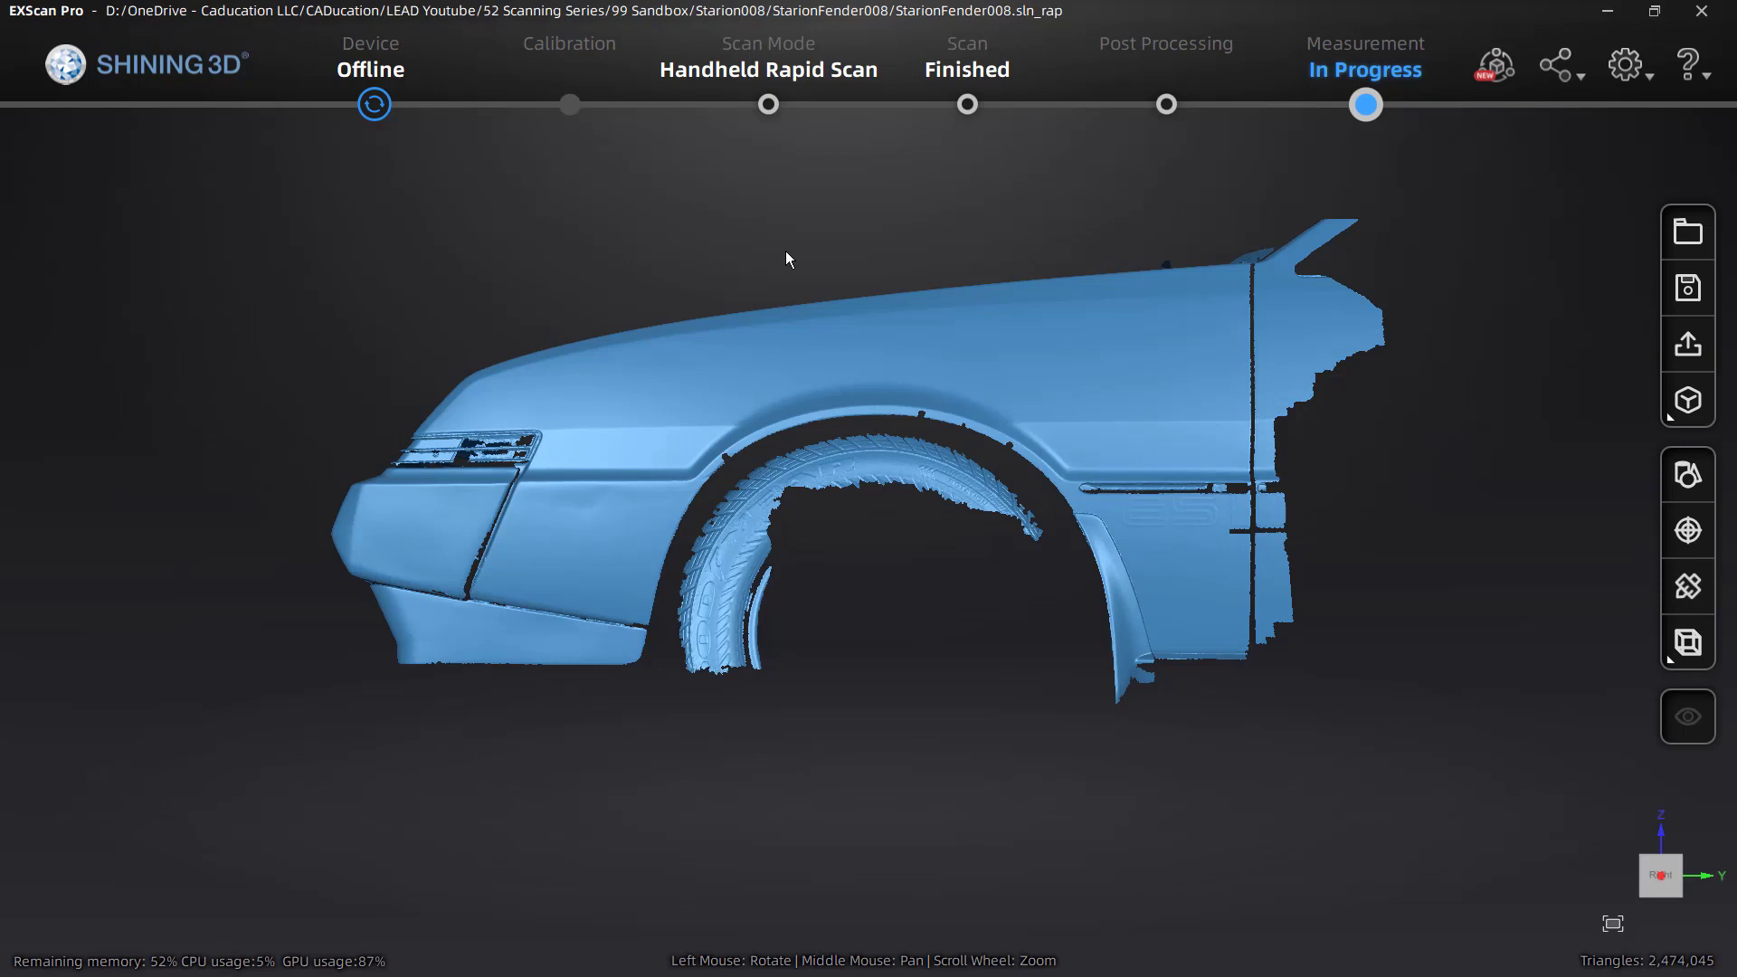
- Start saving the mesh to the scan saves folder with the .stl, .obj and .3mf file types enabled
left_click(1679, 295)
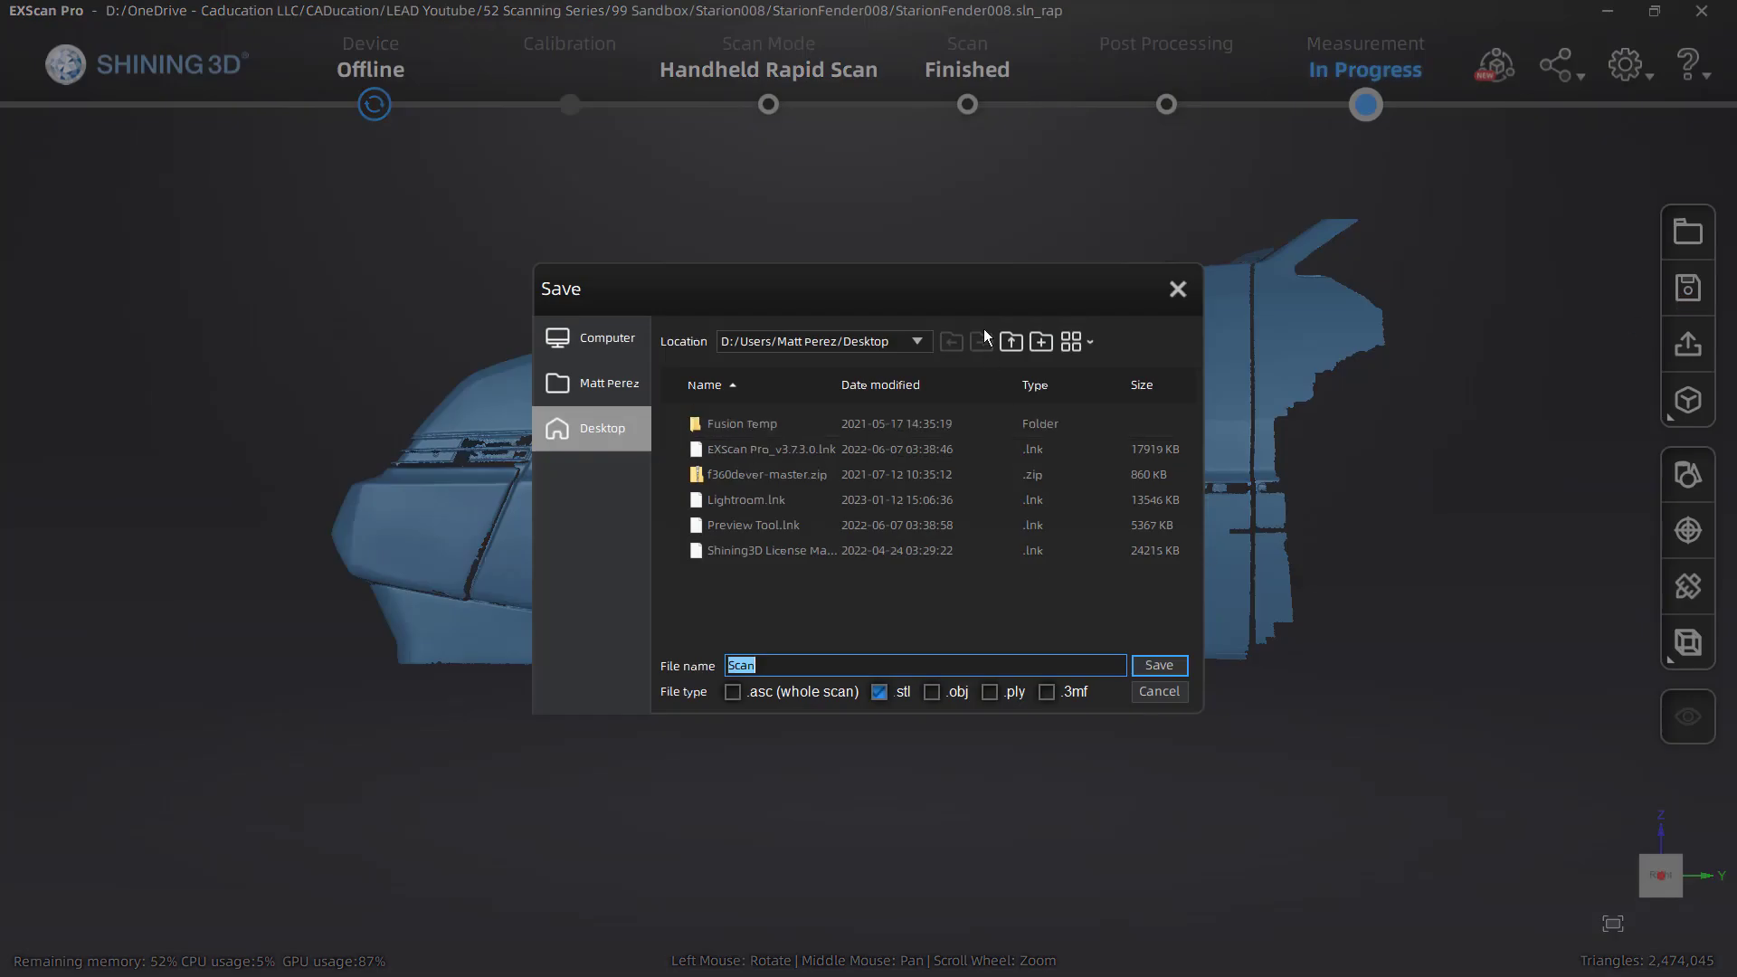
left_click(1009, 341)
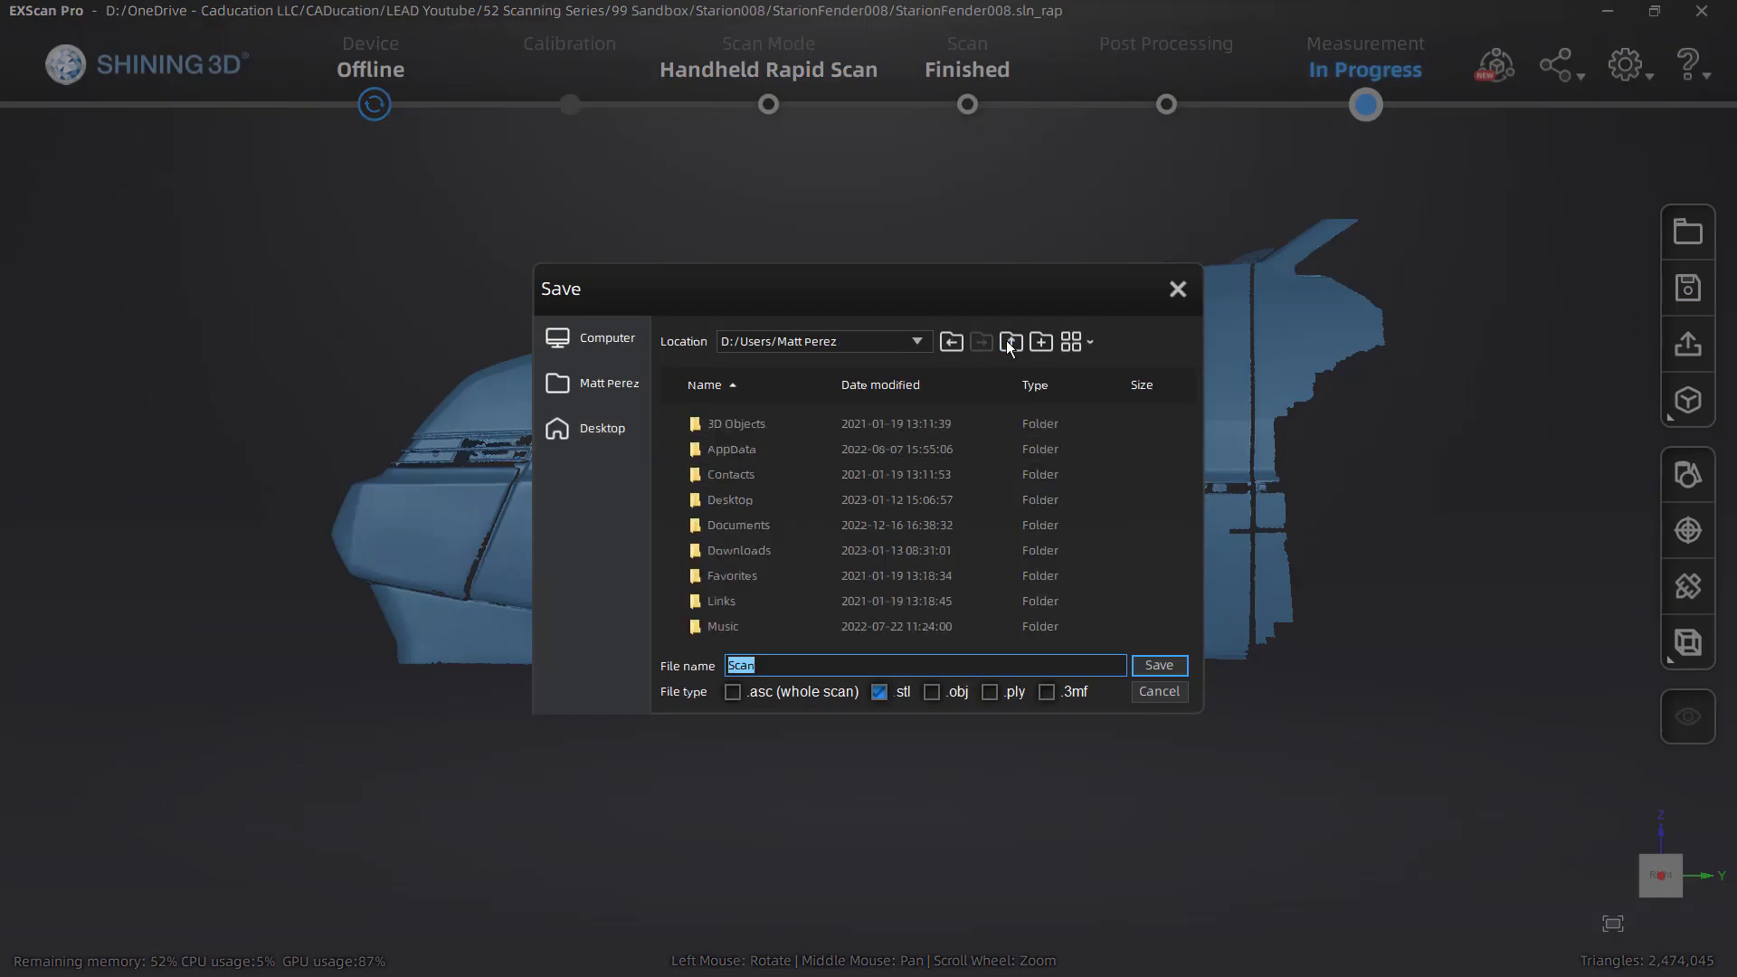
left_click(931, 691)
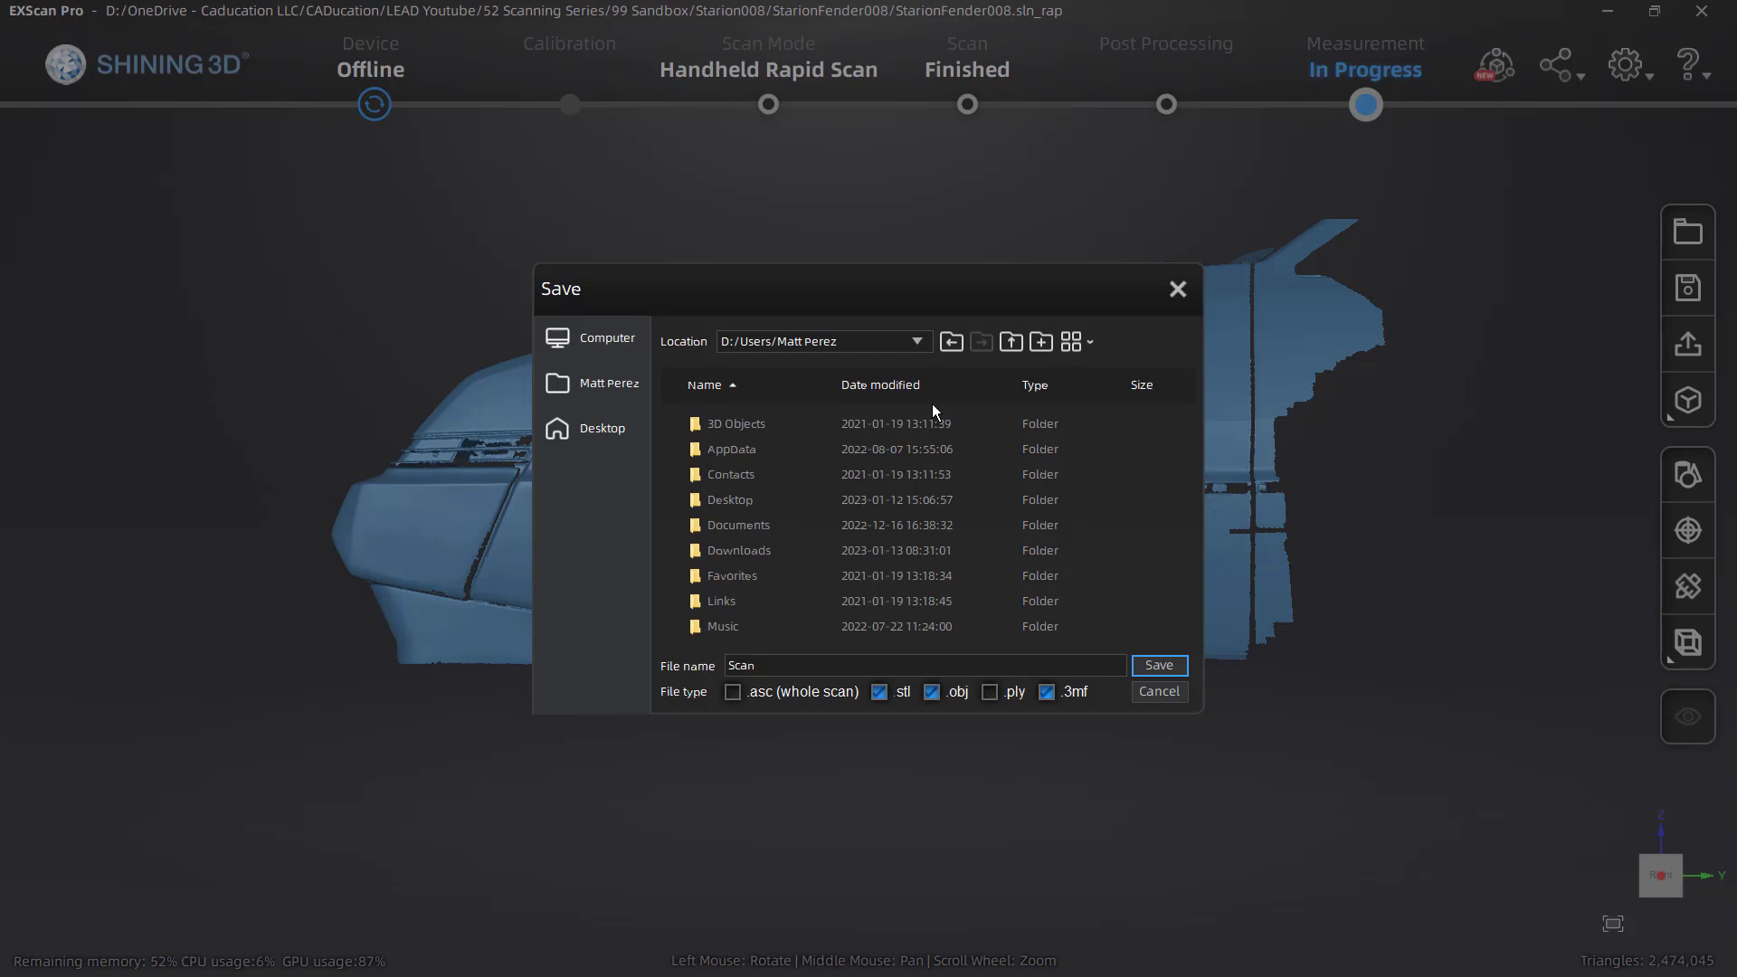
left_click(917, 341)
left_click(778, 363)
left_click(832, 666)
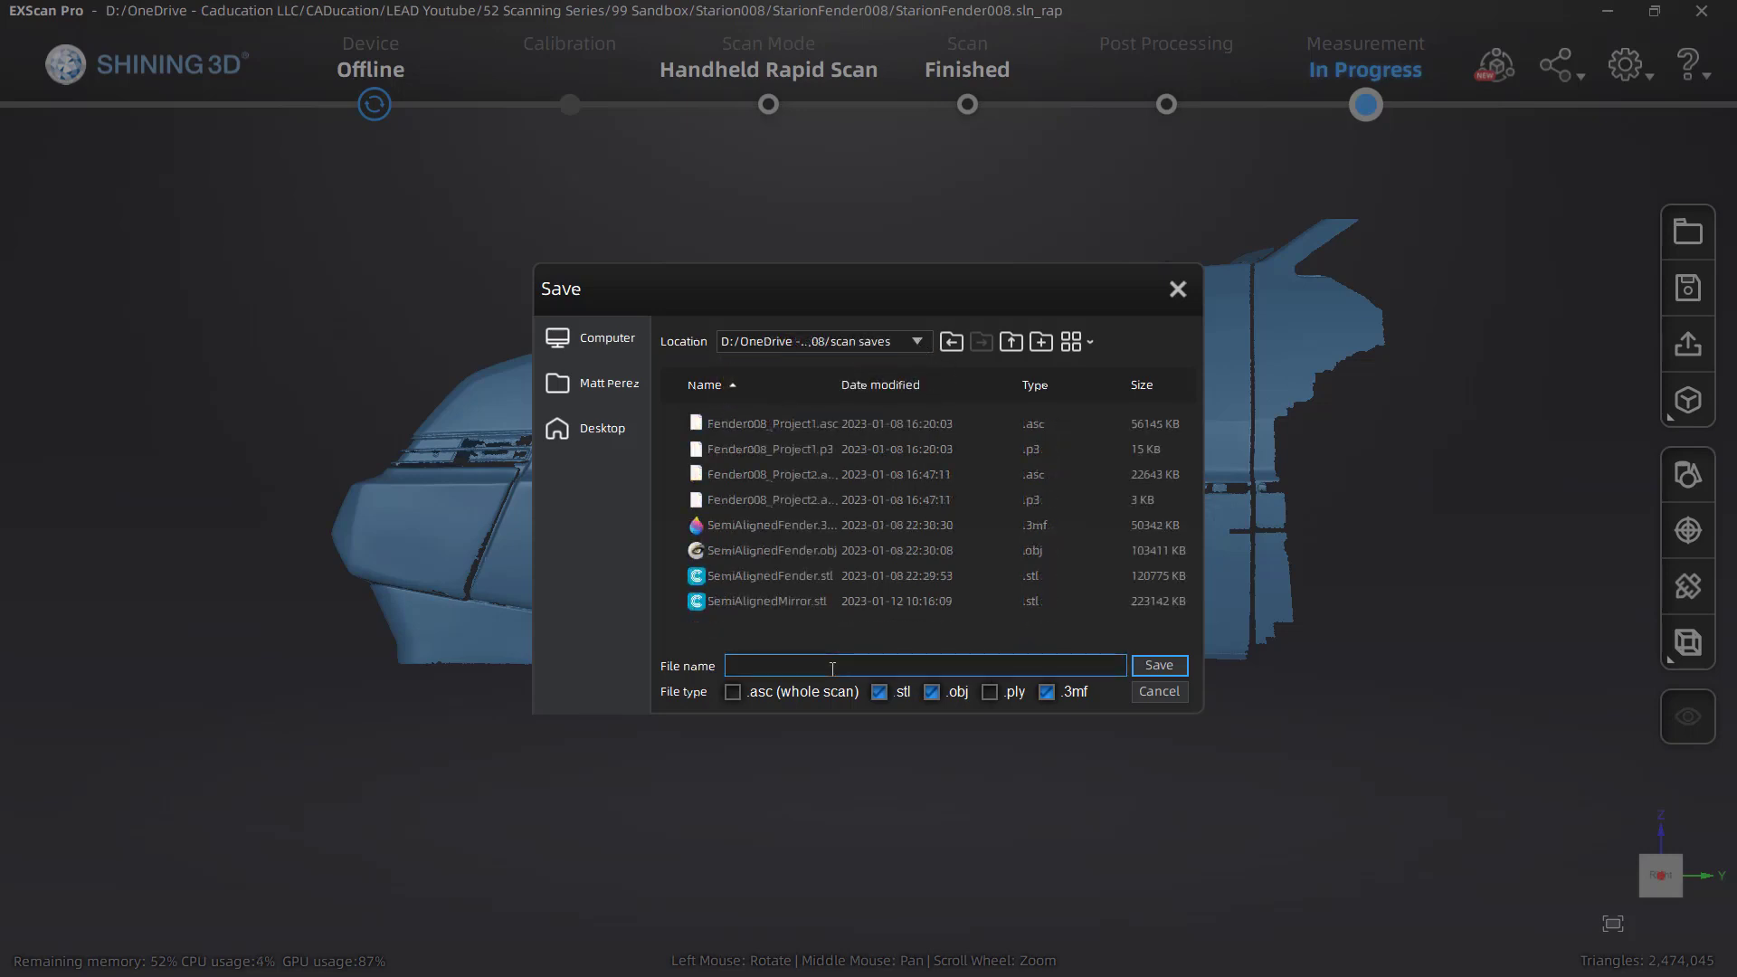
- Name the file Starion Front Aligned and try to save it
type("A")
key("BackSpace")
type("Starion Fend")
key("BackSpace")
key("BackSpace")
key("BackSpace")
type("ront Aligned")
left_click(1162, 665)
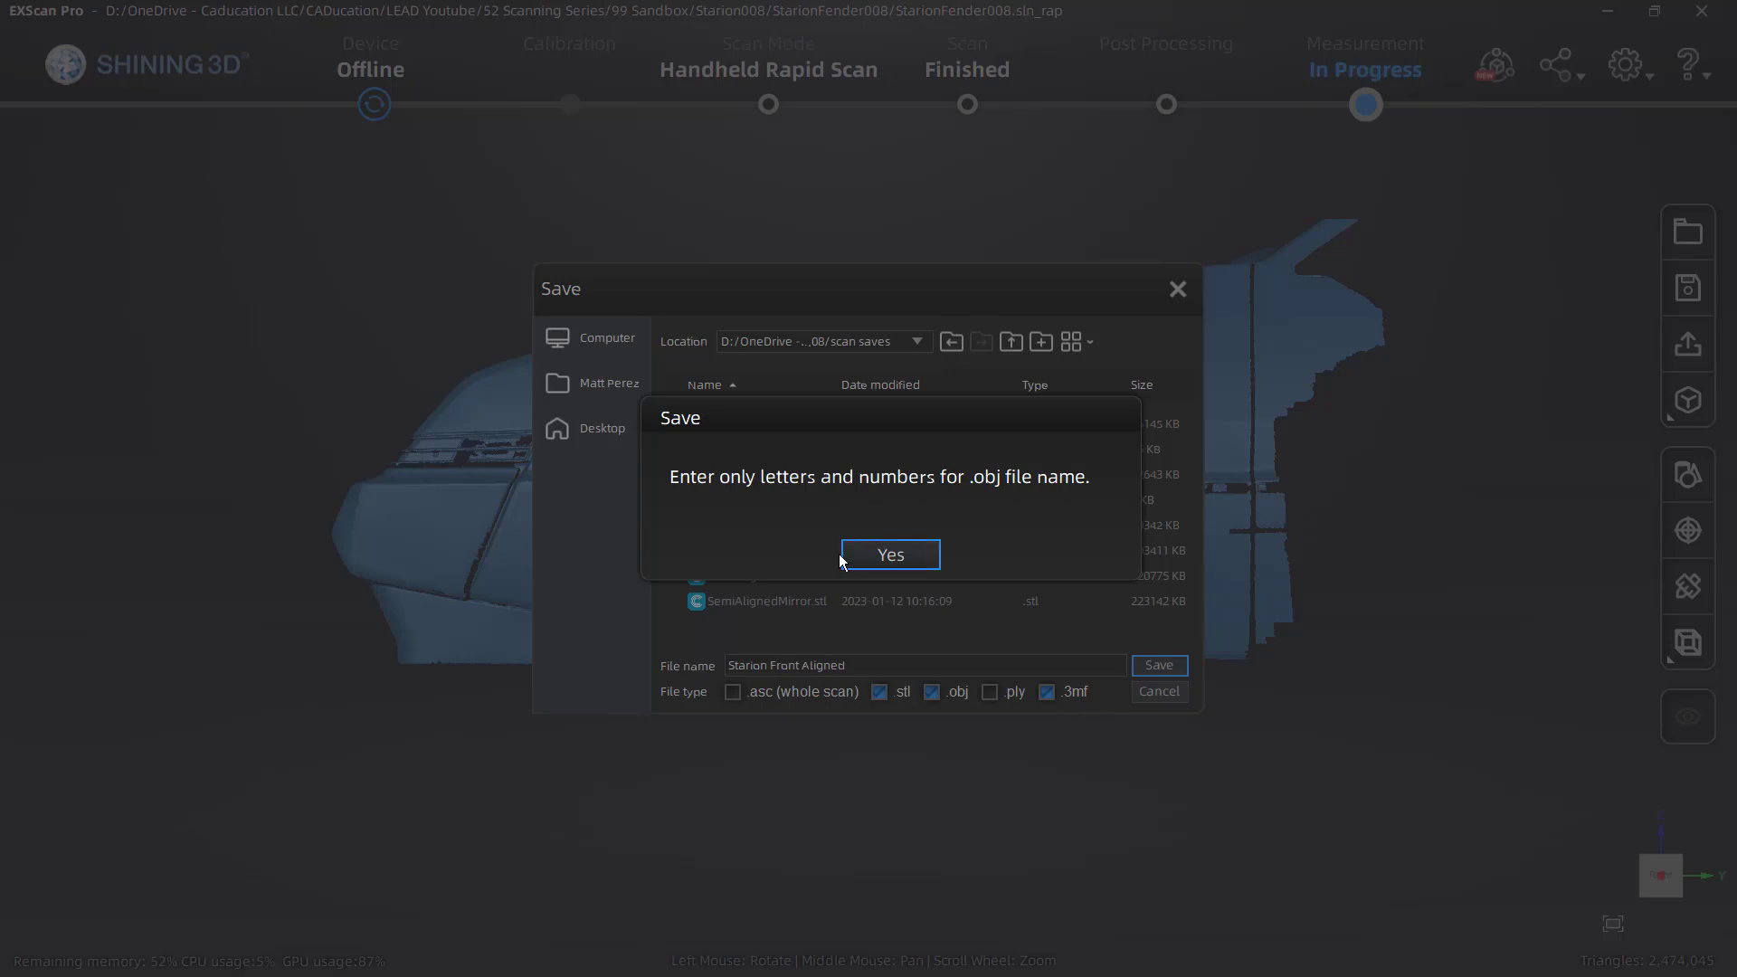
left_click(885, 553)
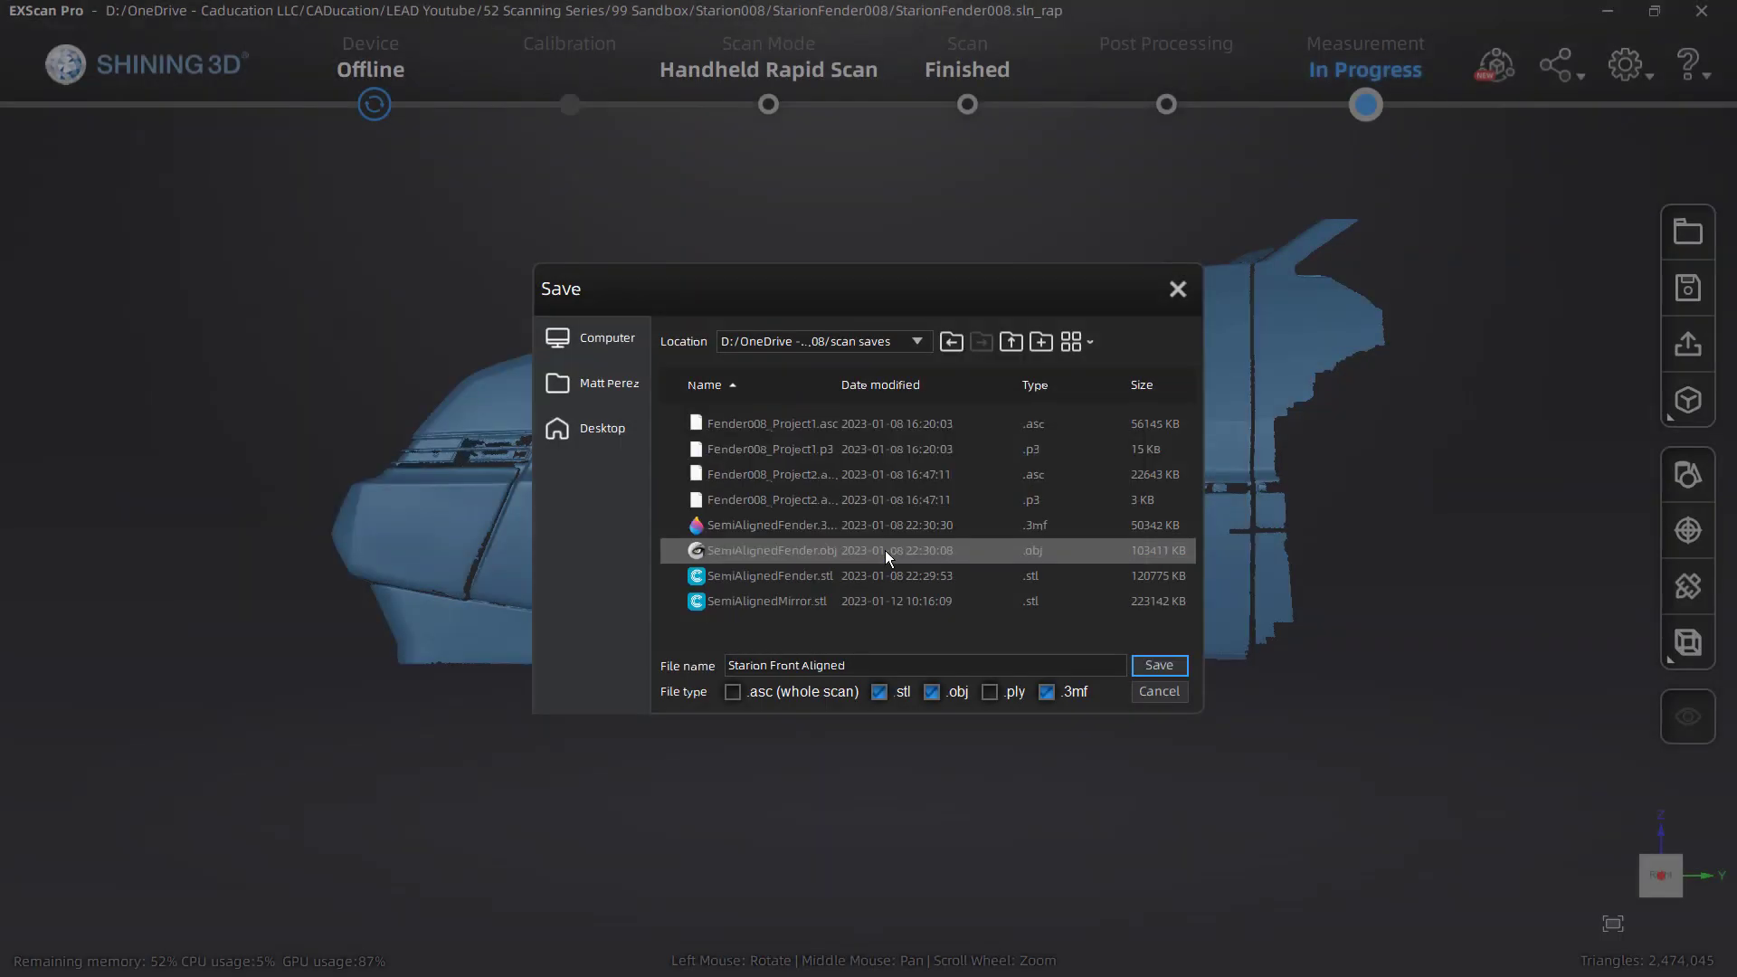
- Remove the spaces from the file name and save the mesh at a scaling ratio of 100%
left_click(768, 667)
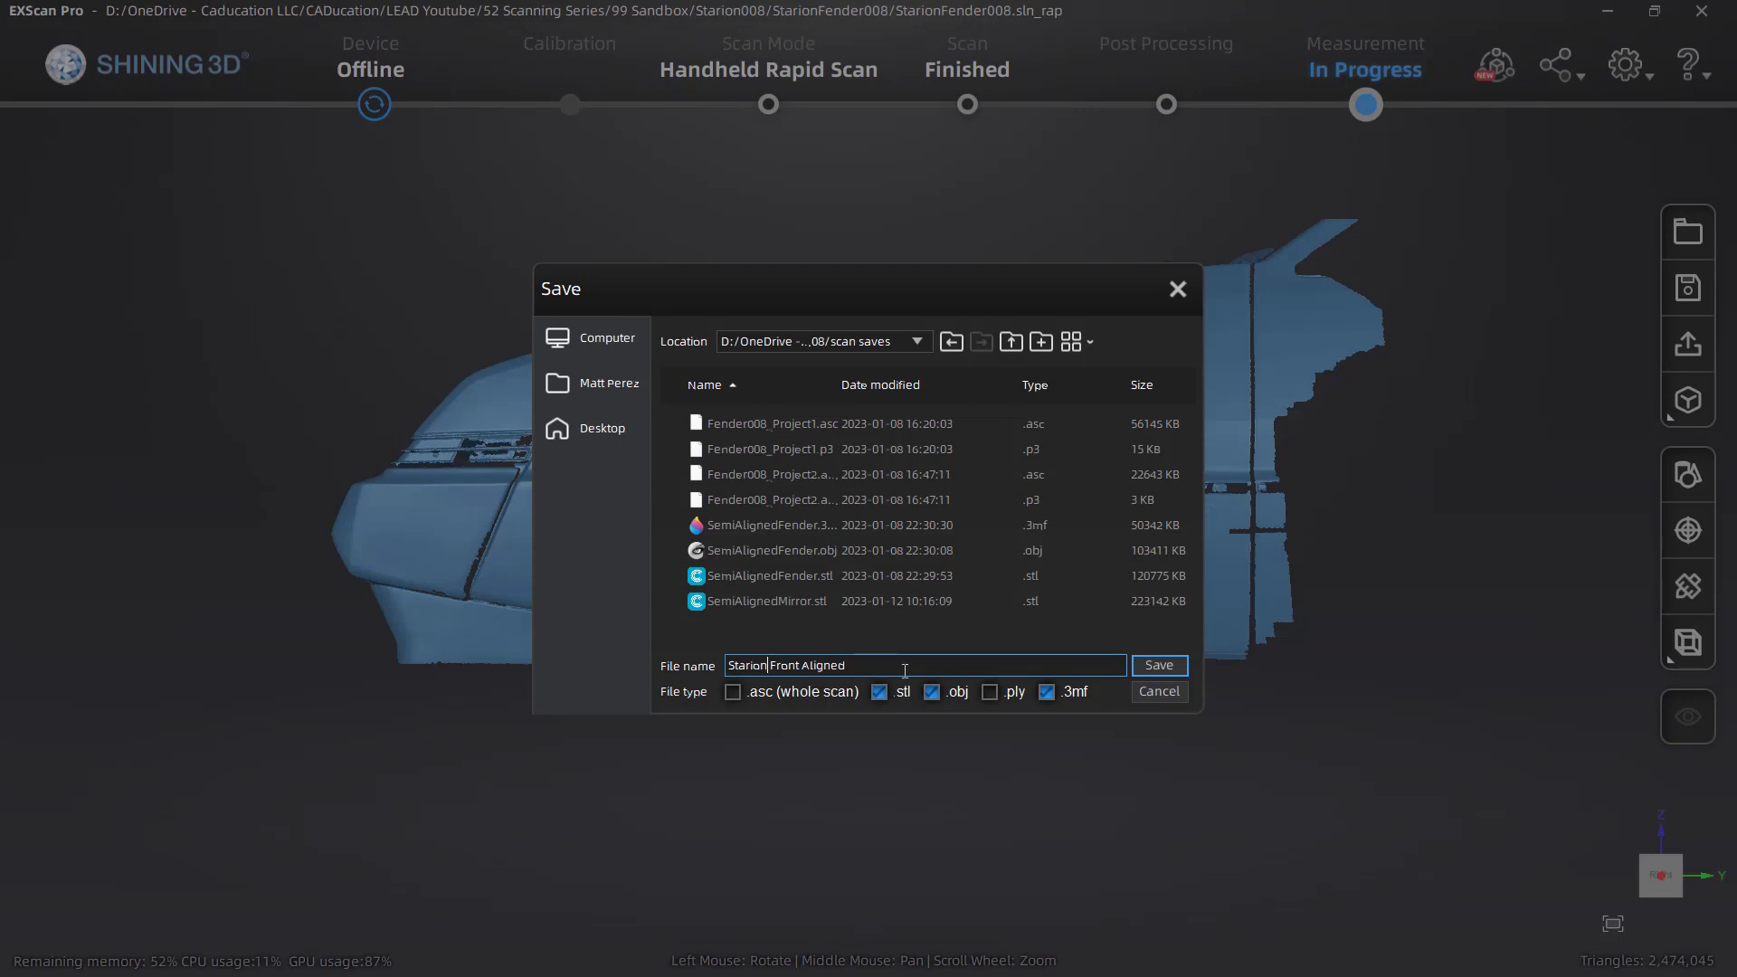
key("Delete")
key("Delete")
left_click(1162, 667)
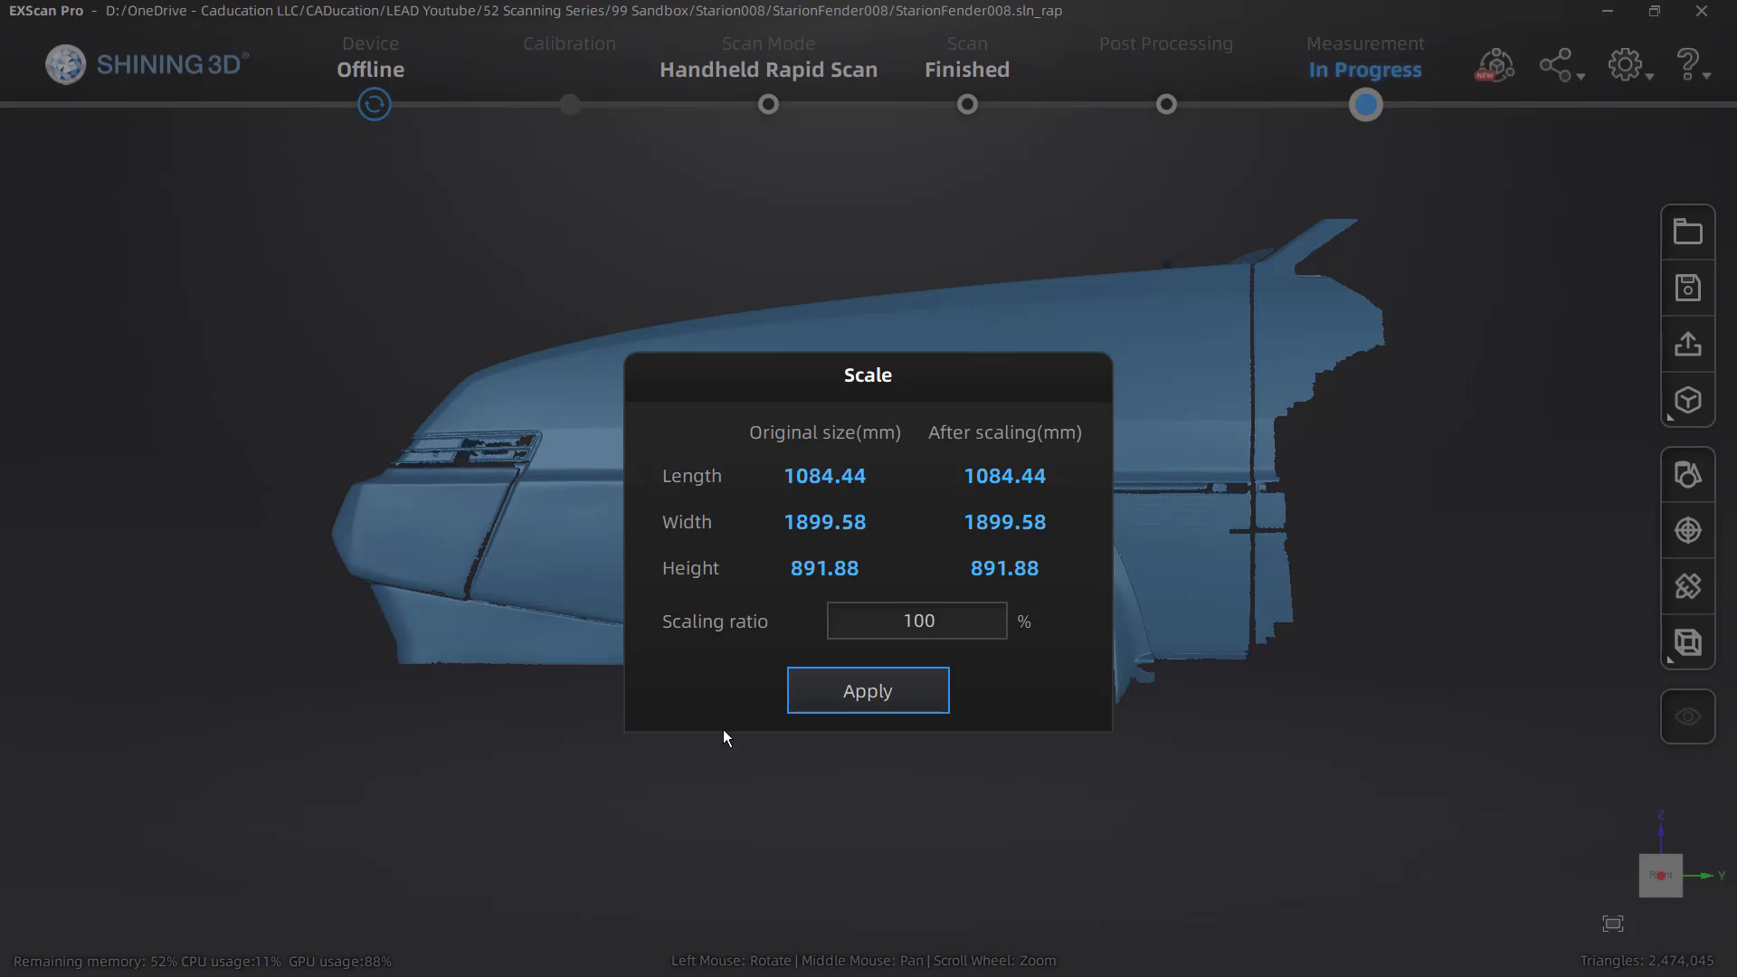
left_click(890, 696)
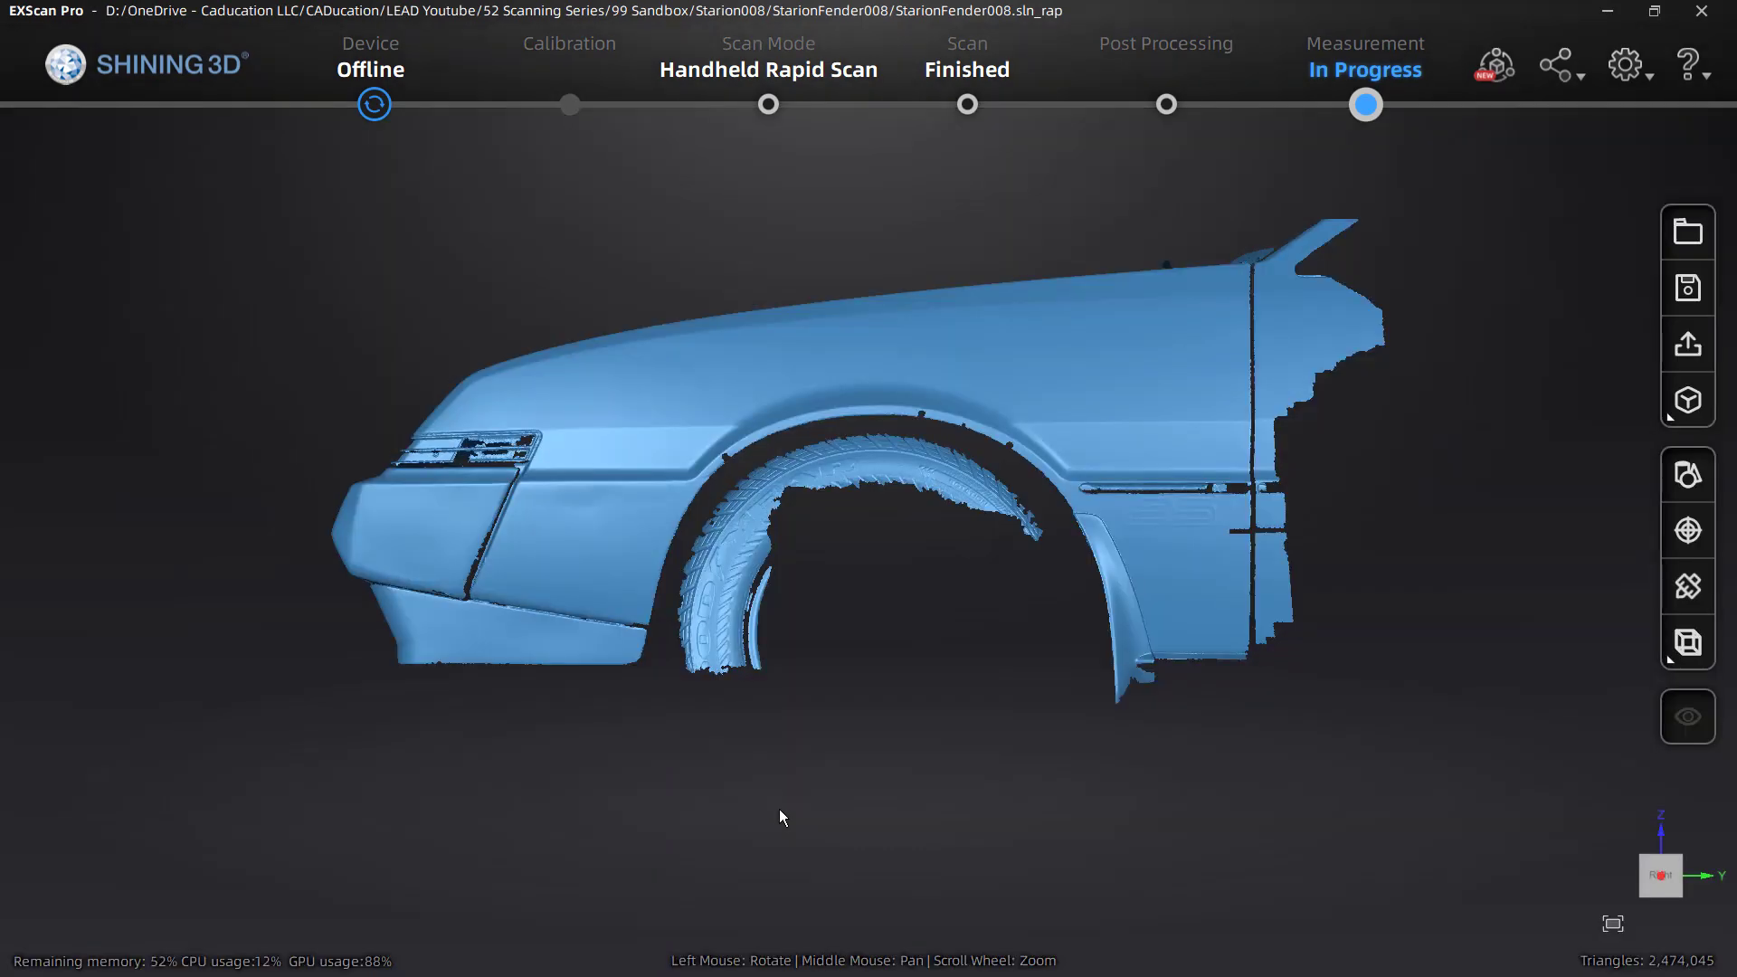
left_click_drag(604, 731, 777, 775)
scroll(882, 746, "down", 5)
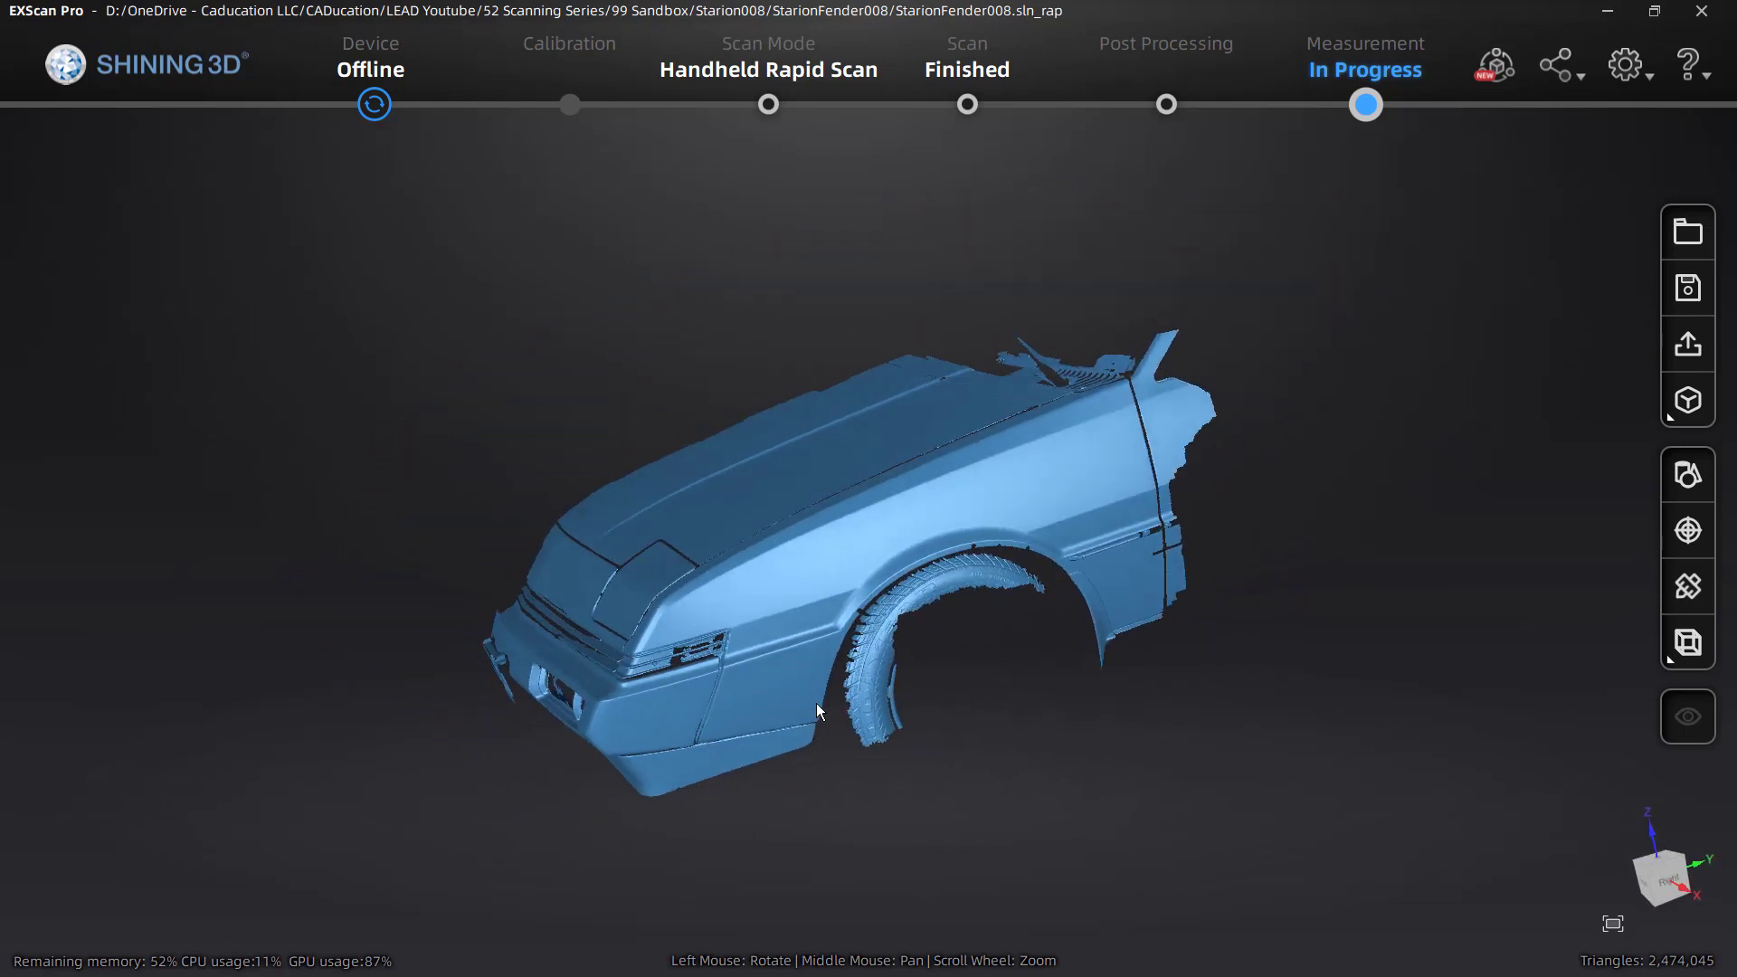
left_click_drag(450, 519, 959, 706)
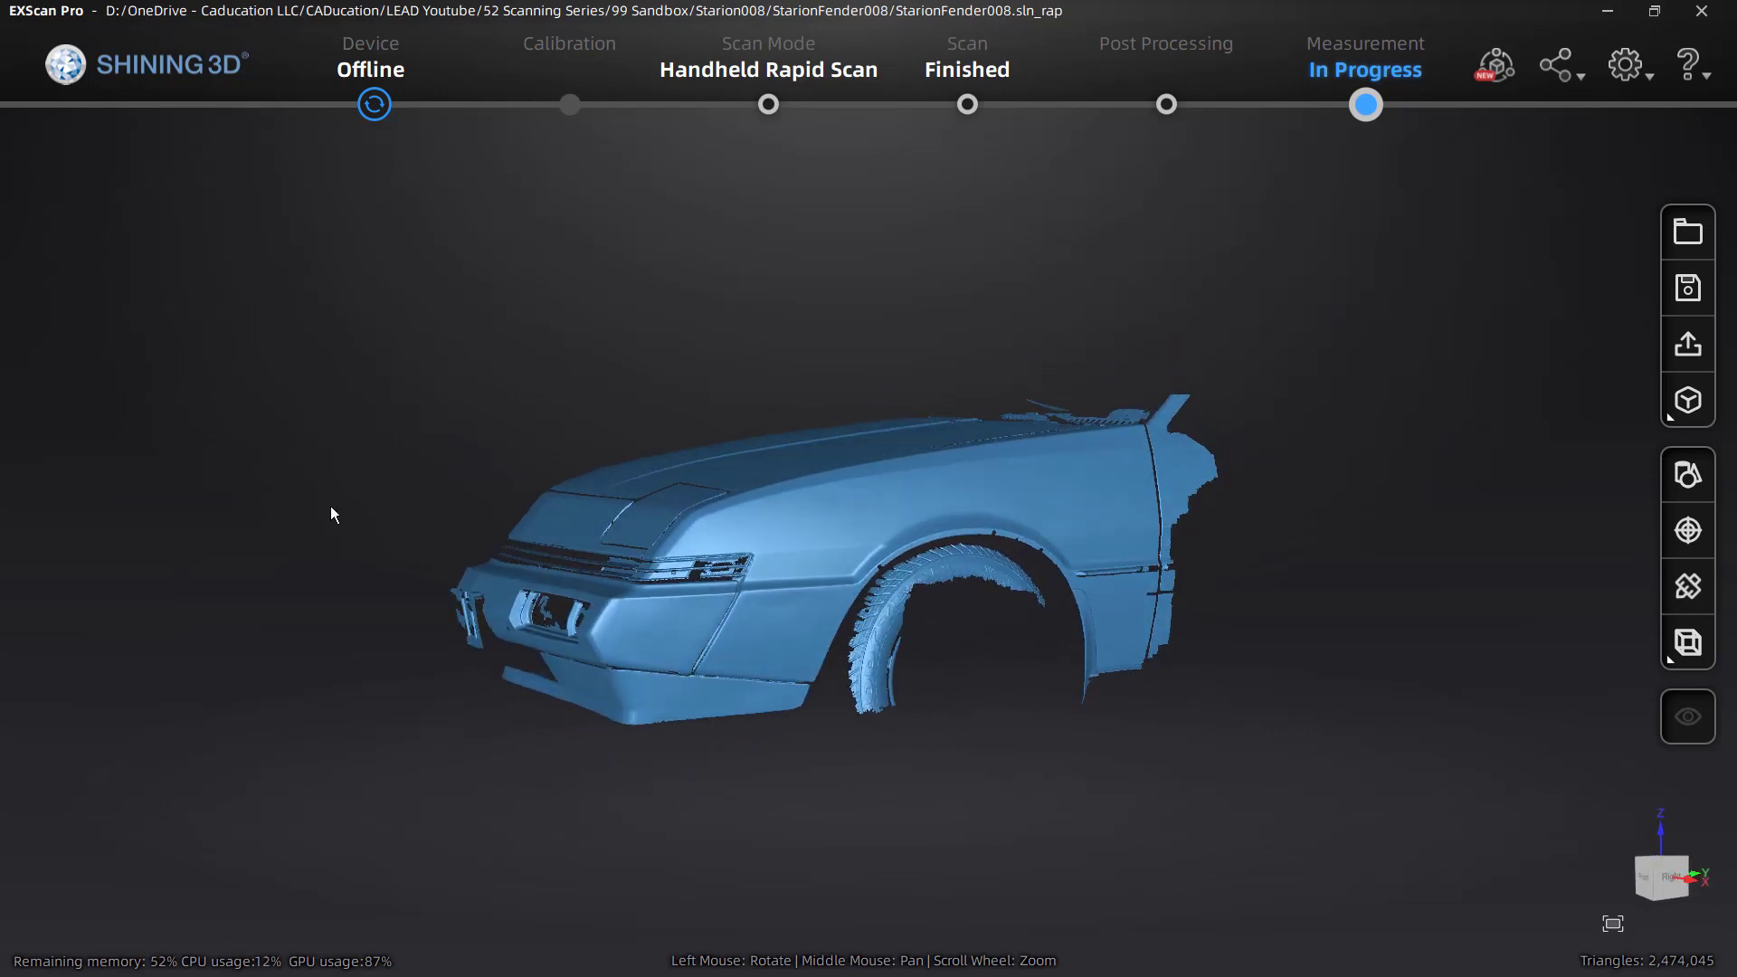